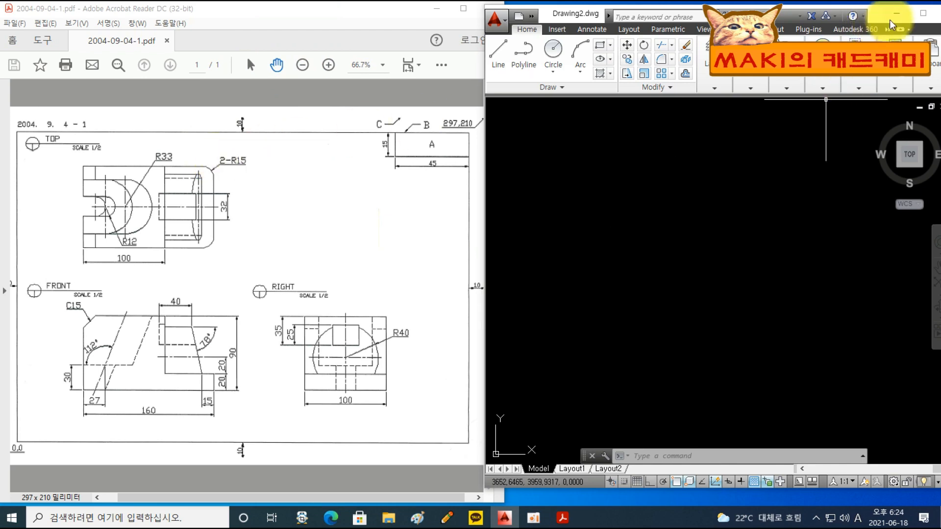
Step: Maximize the AutoCAD window, display the drawing grid and hide it again
left_click(922, 15)
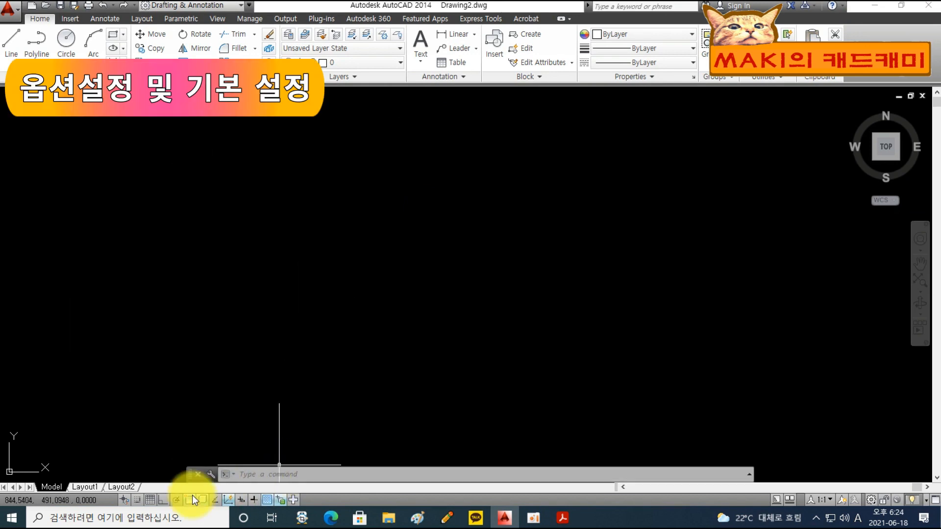
left_click(150, 500)
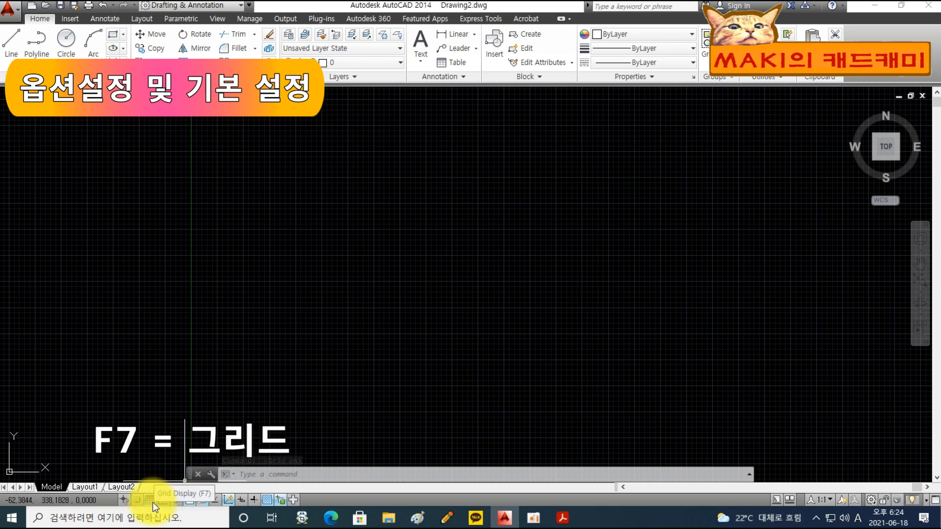
key("F7")
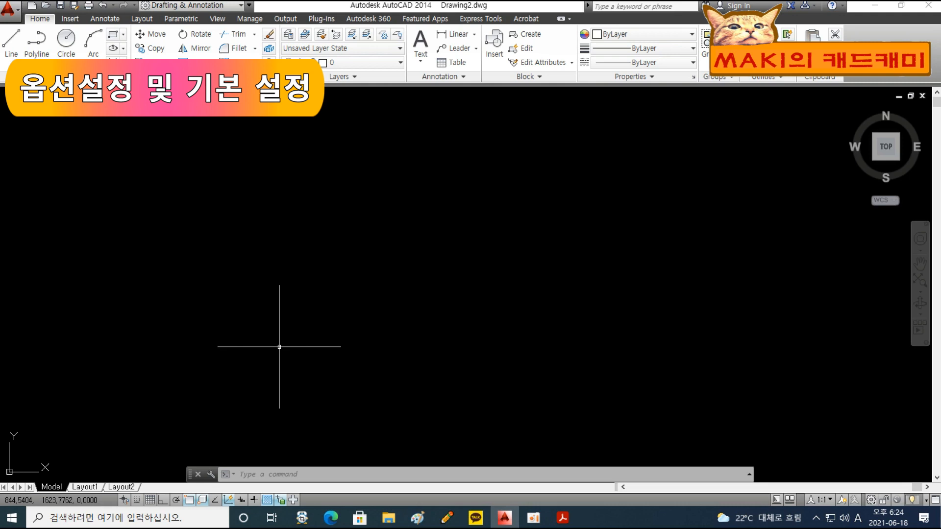
Step: Review the Sheet / layout background color and the automatic save interval in the program options and accept them
right_click(287, 321)
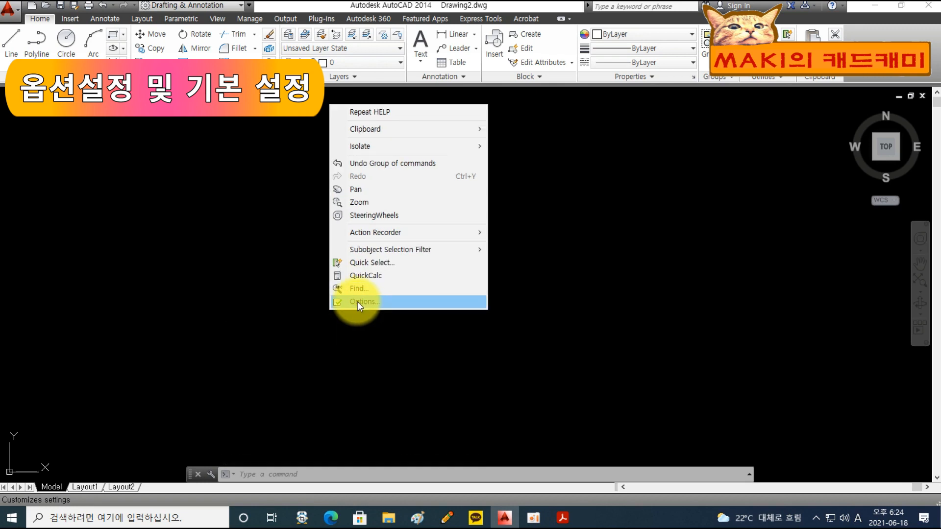
left_click(358, 301)
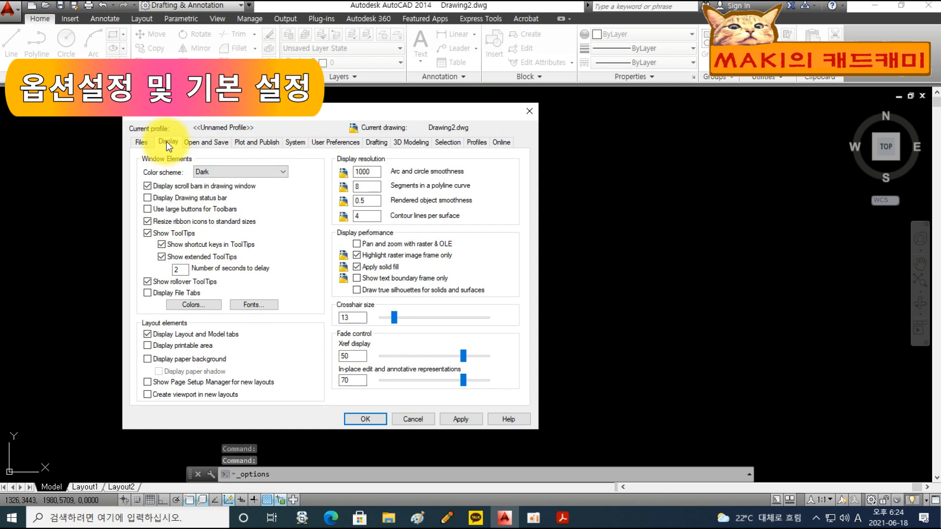
left_click(181, 304)
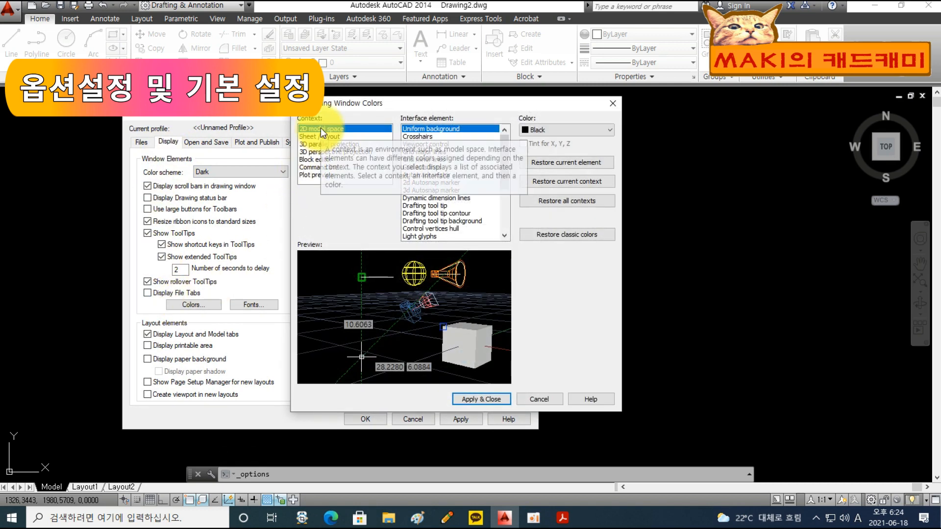
left_click(302, 137)
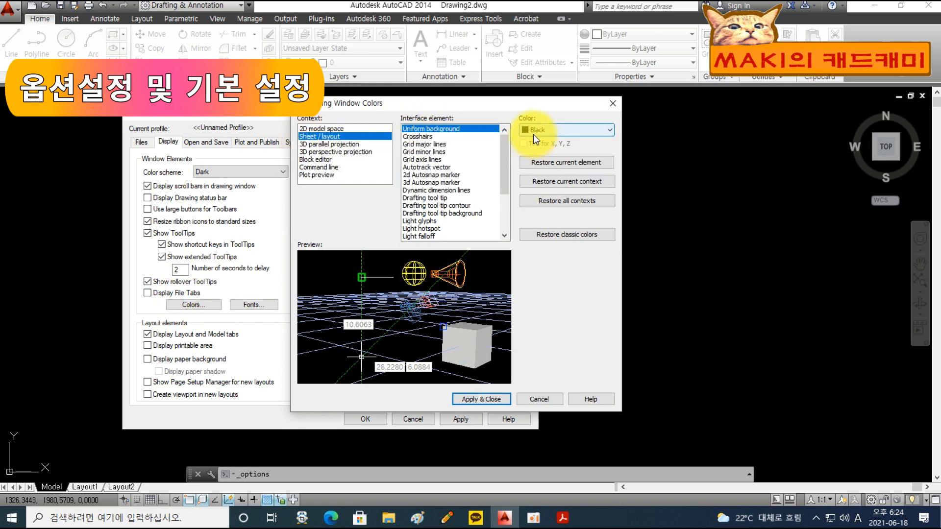
left_click(480, 400)
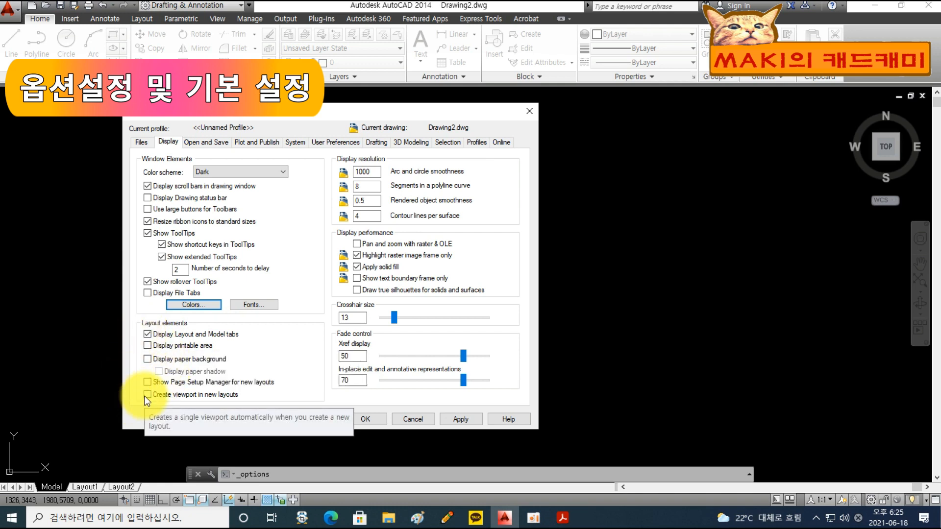
left_click(201, 144)
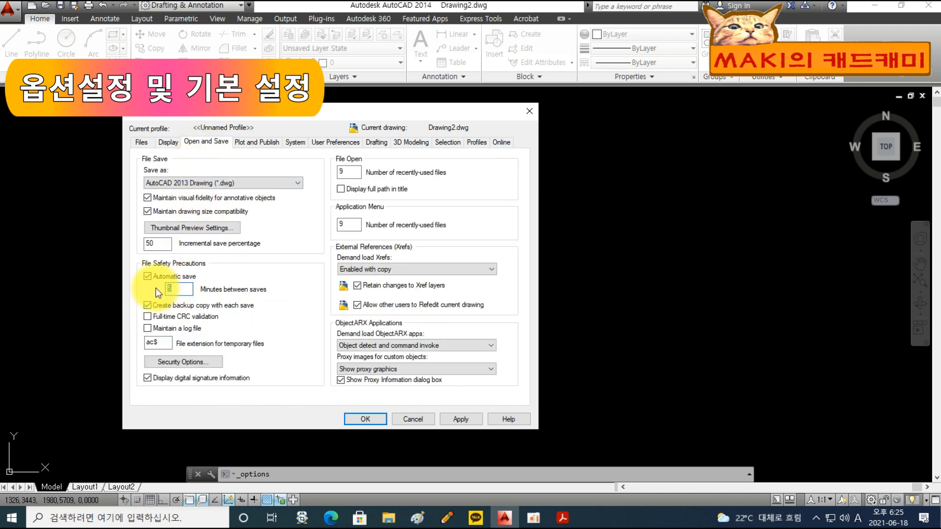
left_click(368, 419)
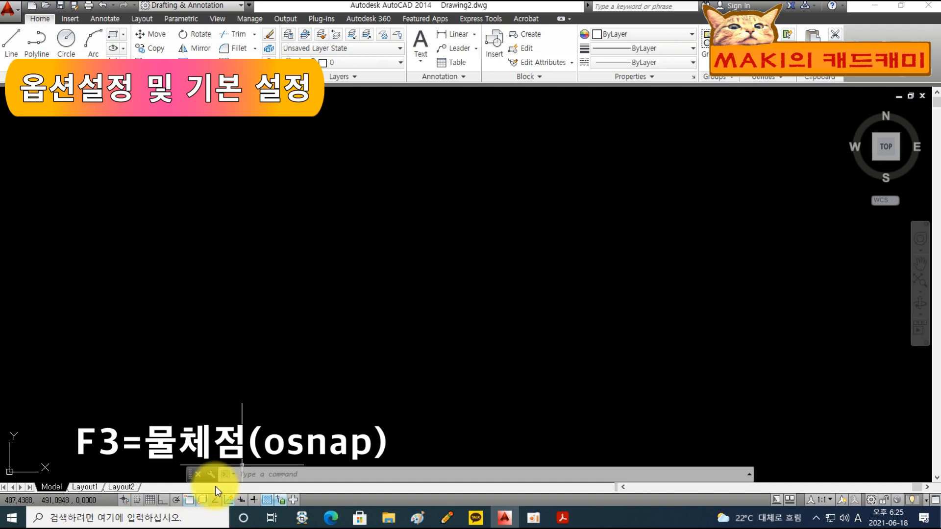
Step: Check in the drafting settings that the Endpoint, Midpoint, Center, Quadrant and Intersection object snaps are enabled
left_click(192, 498)
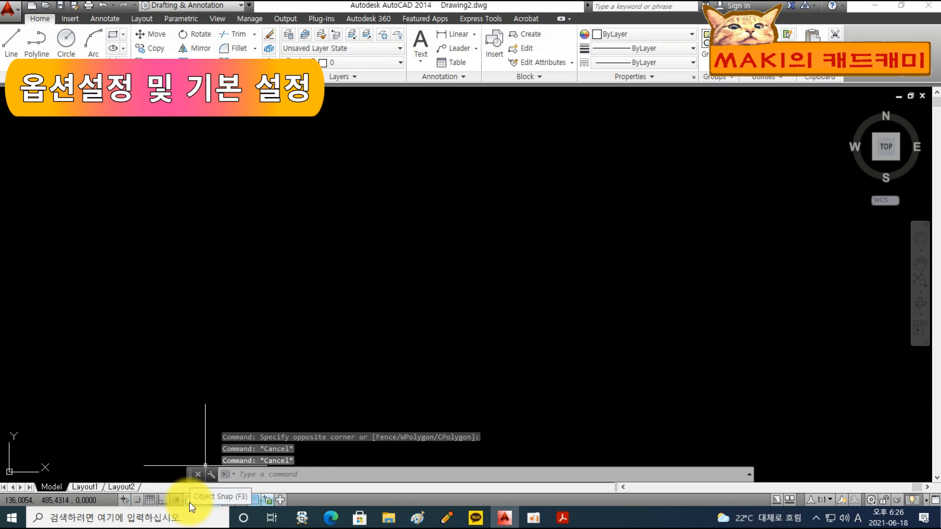
right_click(189, 502)
left_click(226, 479)
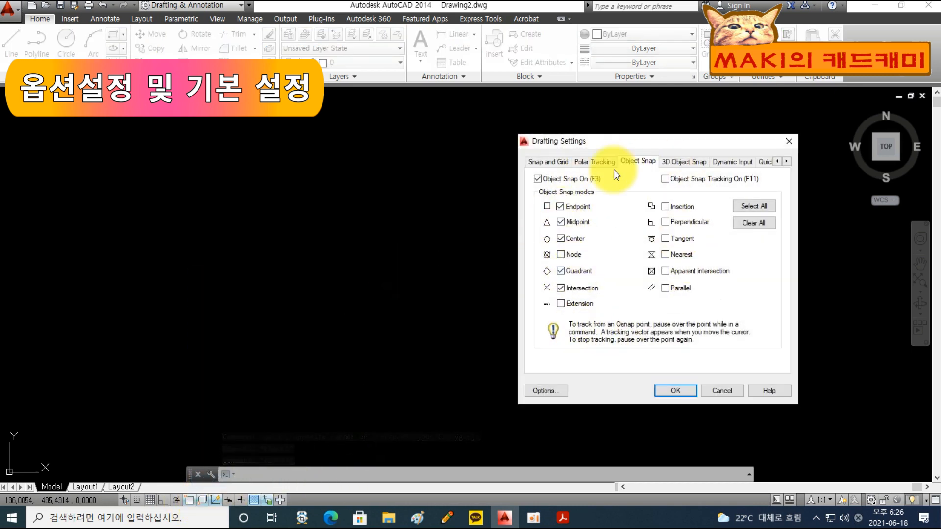
left_click_drag(616, 142, 475, 141)
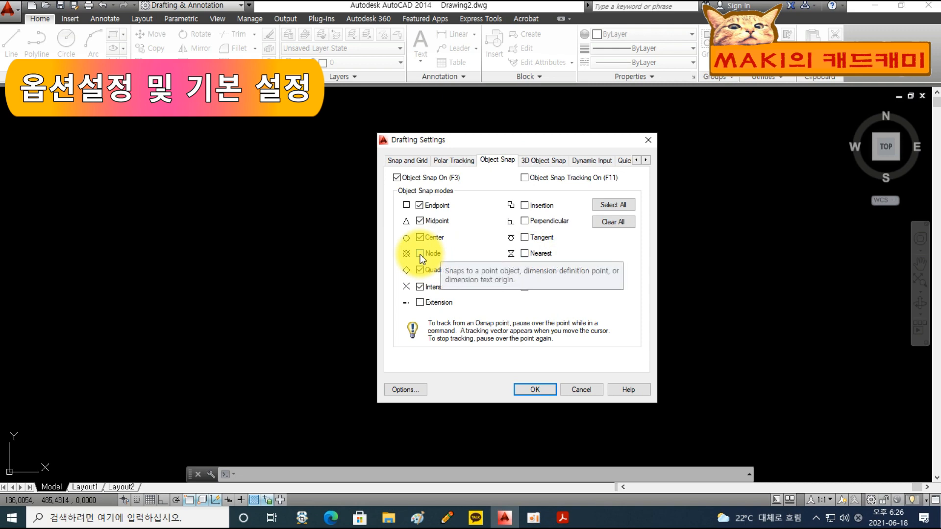
left_click(543, 389)
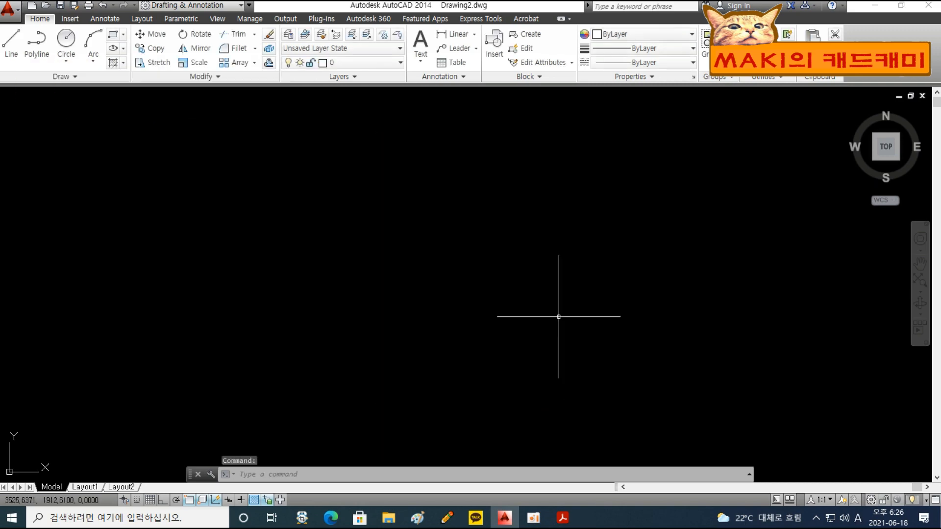
Step: Restore the drawing window beside the reference PDF and create seven new layers in the layer properties
left_click(903, 8)
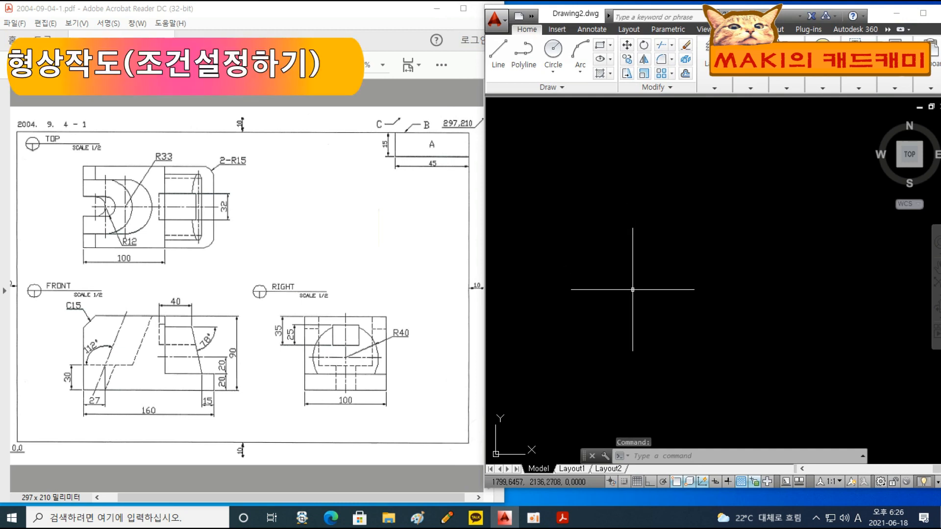
left_click(708, 88)
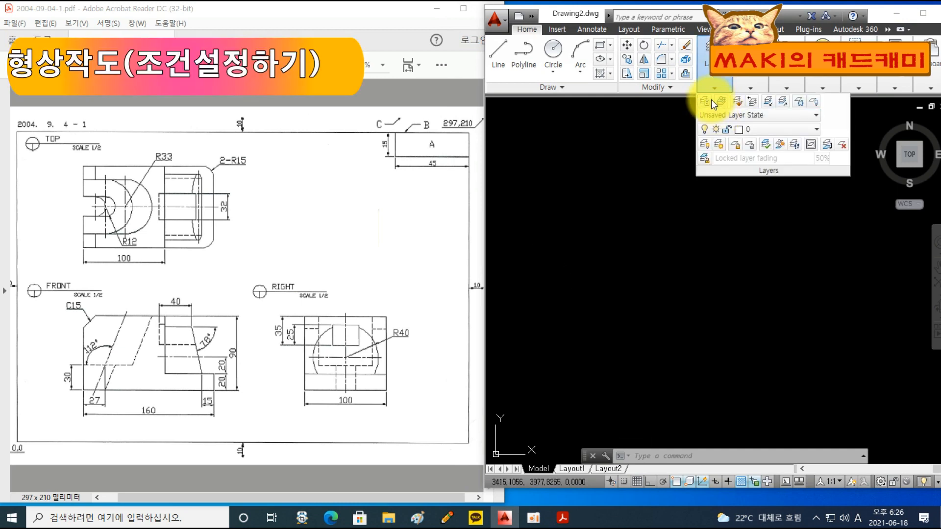
left_click(704, 101)
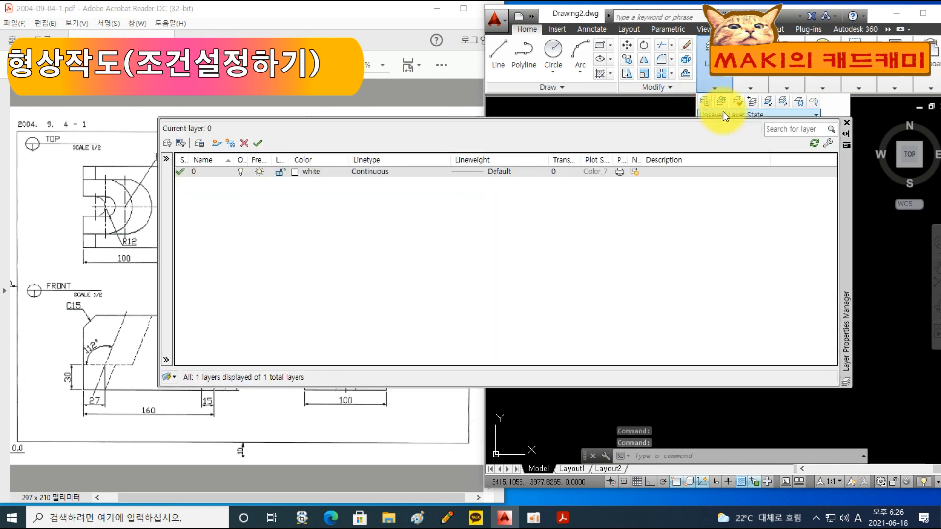
left_click(218, 144)
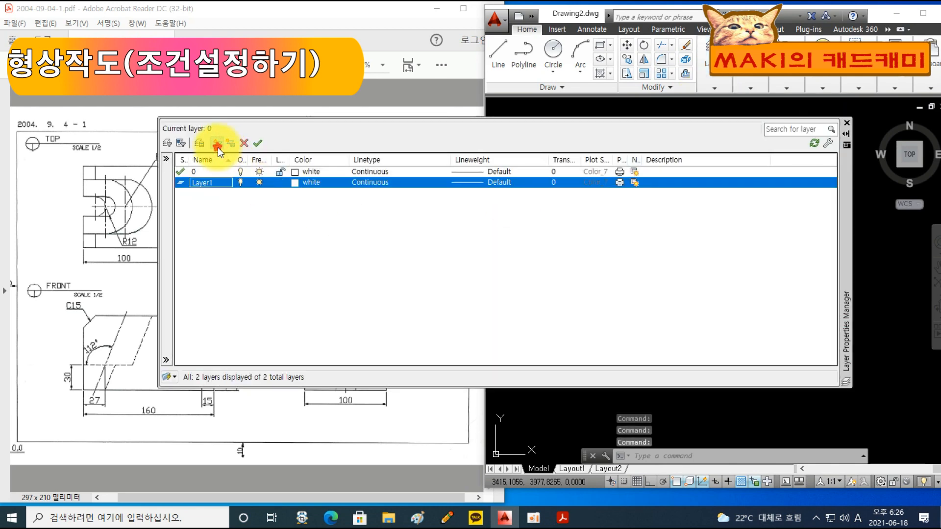
left_click(218, 144)
left_click(217, 144)
left_click(218, 144)
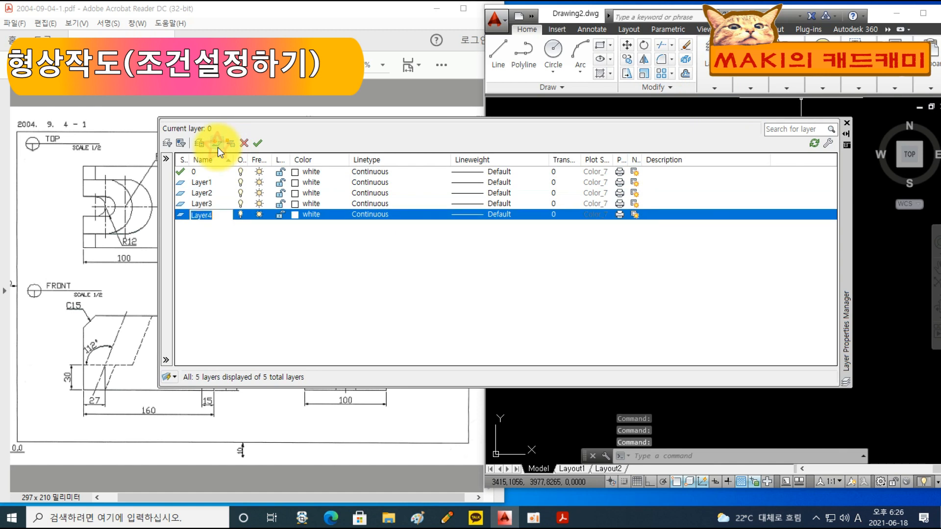
left_click(217, 144)
left_click(218, 145)
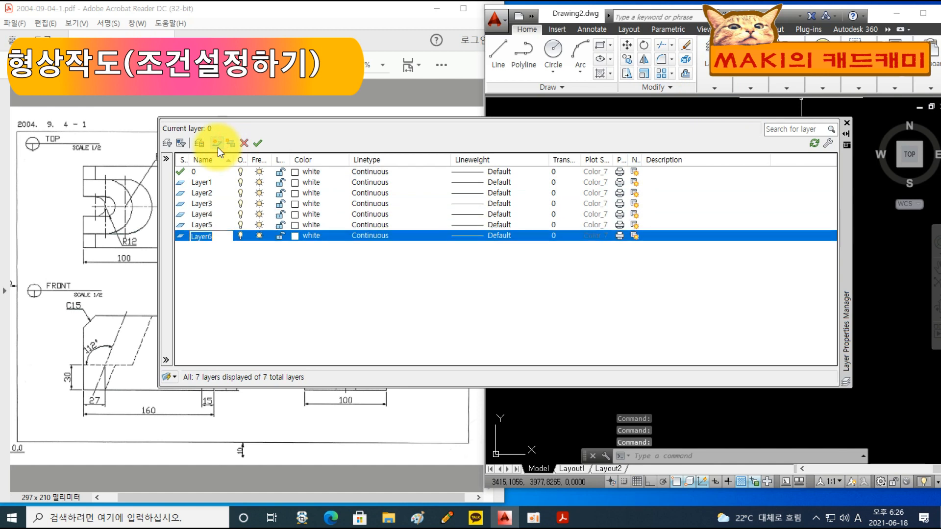
left_click(217, 145)
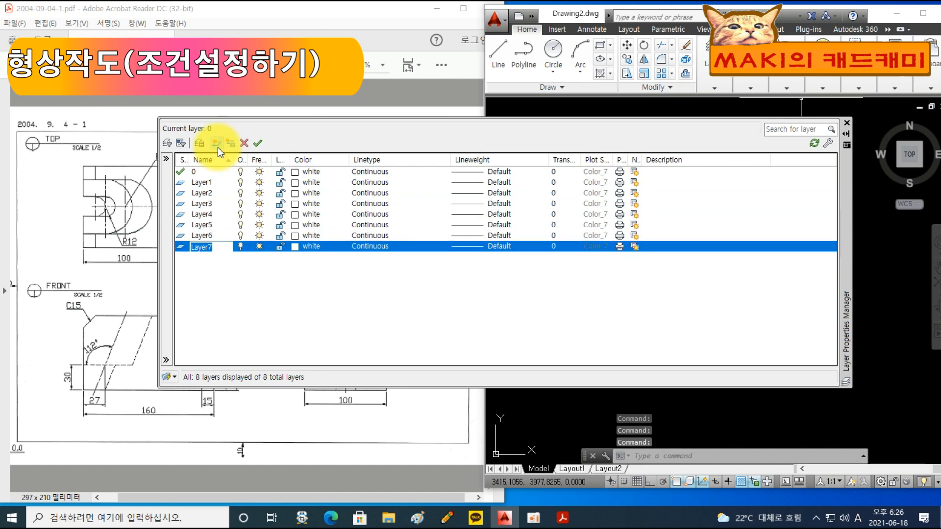
Step: Rename Layer1 as 외형선 and Layer2 as 중심선
double_click(208, 183)
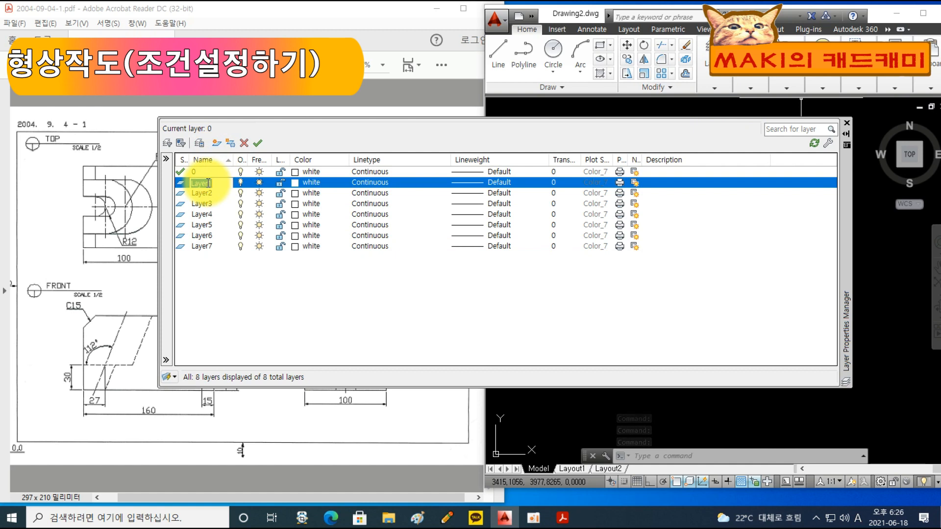
key("BackSpace")
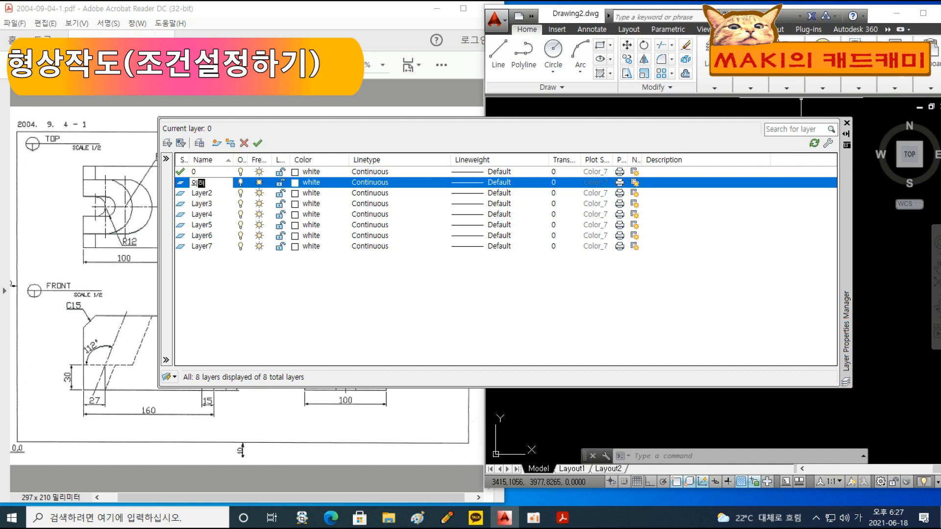
left_click(210, 187)
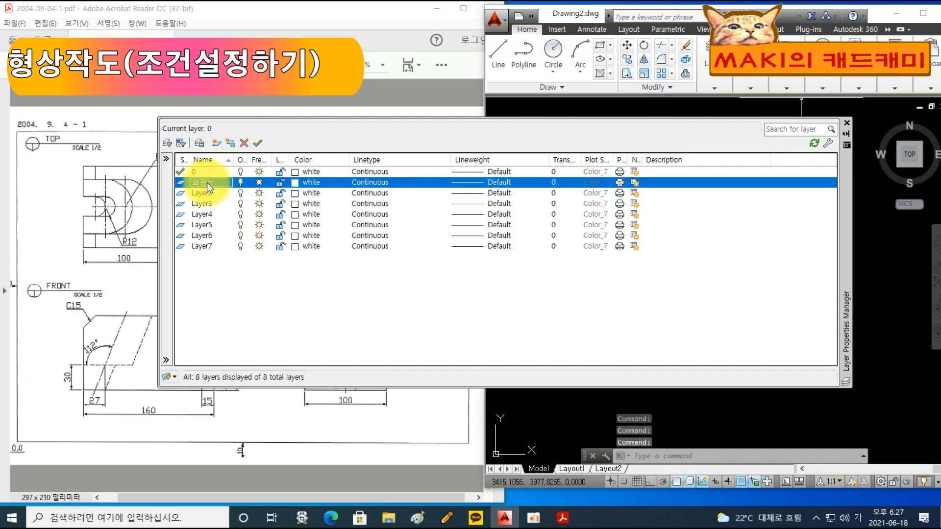
left_click(200, 193)
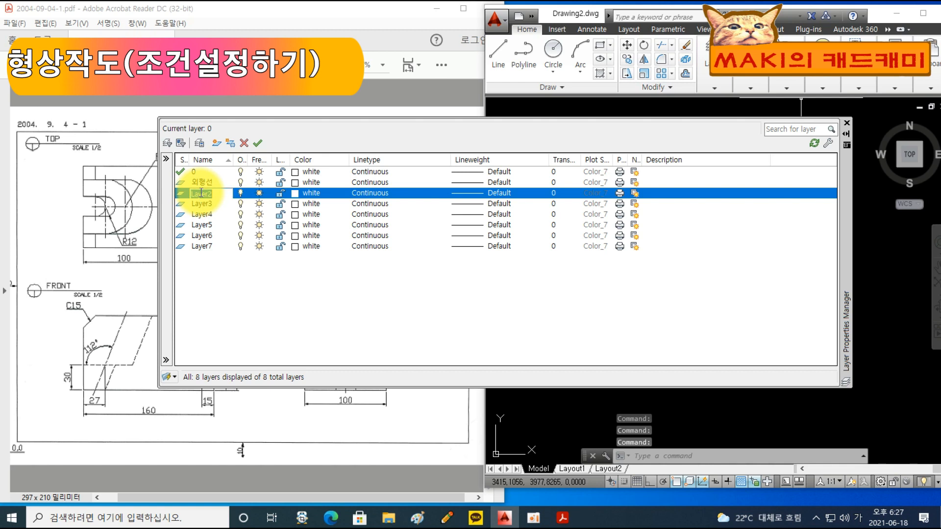
type("중시")
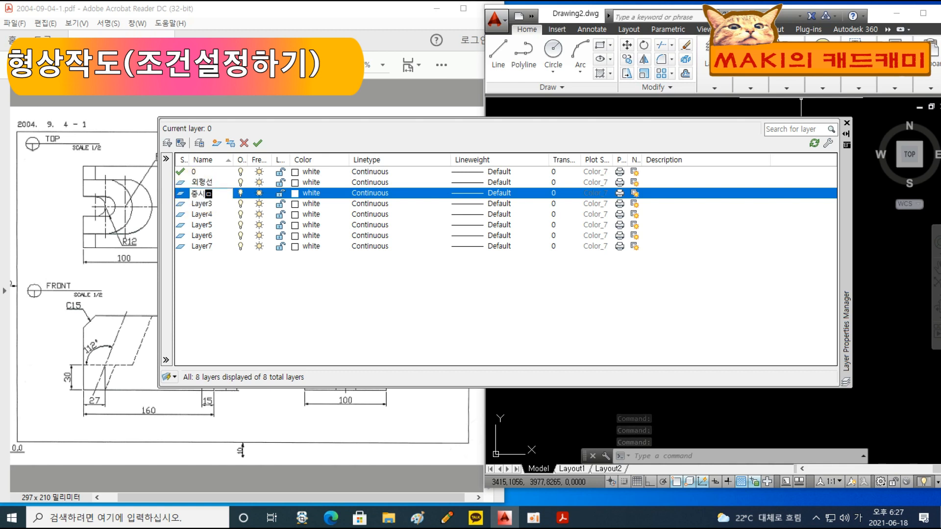
type("선")
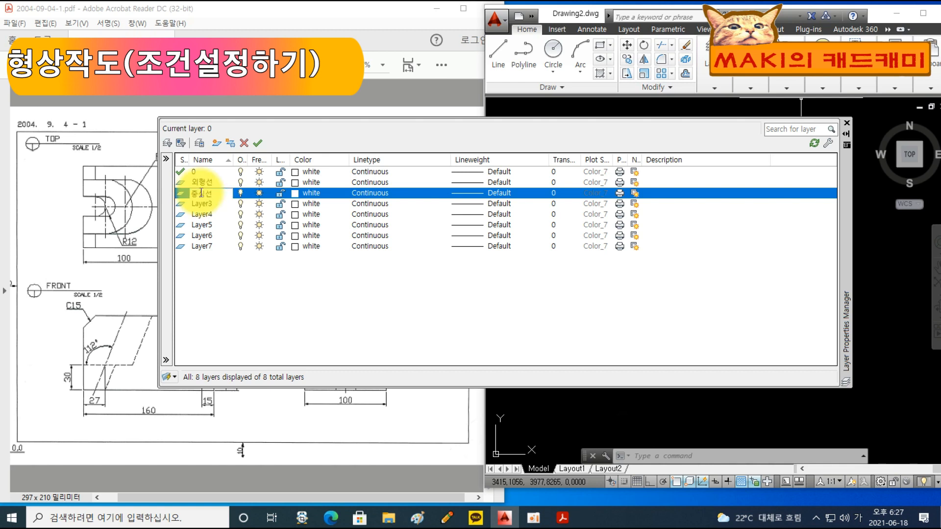
Step: Rename Layer3 as 가상선 and Layer4 as 문자
double_click(198, 205)
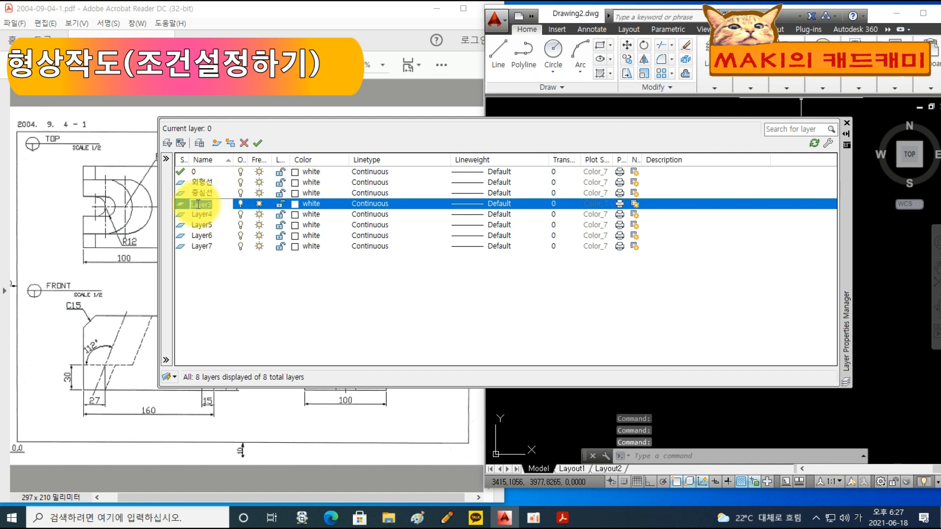
type("가상선")
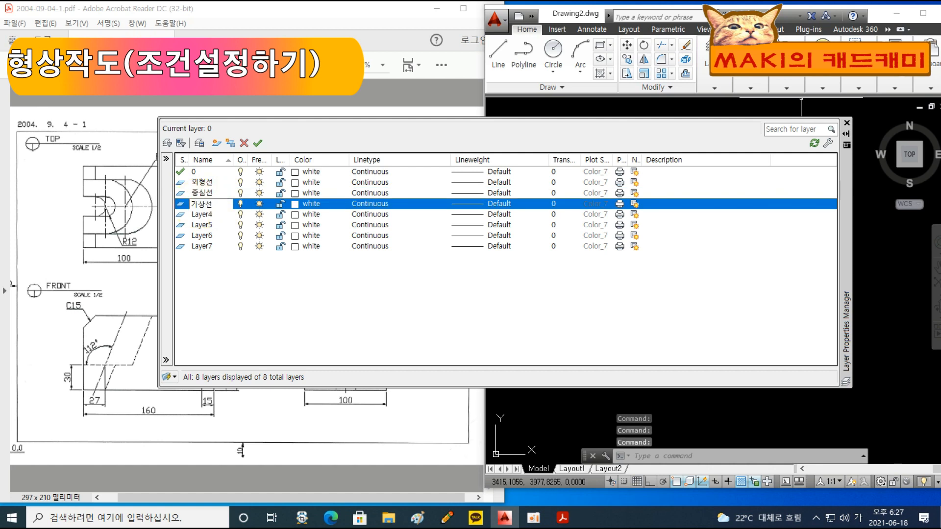
double_click(209, 215)
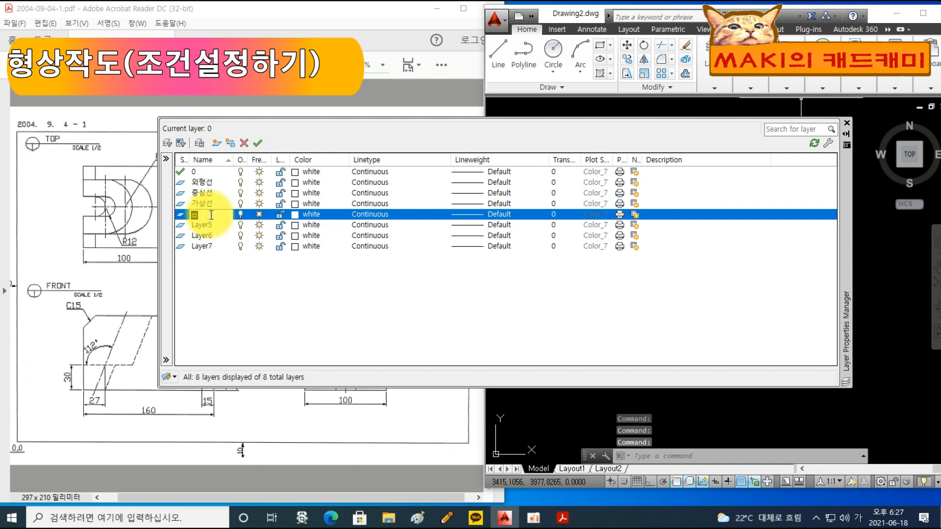
type("문자")
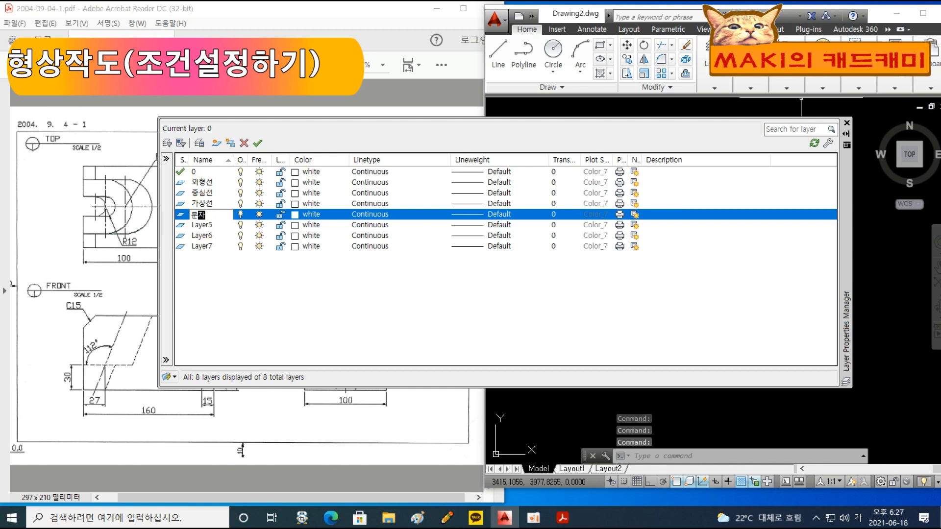
Step: Rename Layer5 as 뷰포트 and Layer6 as 치수
double_click(208, 226)
type("뷰포트")
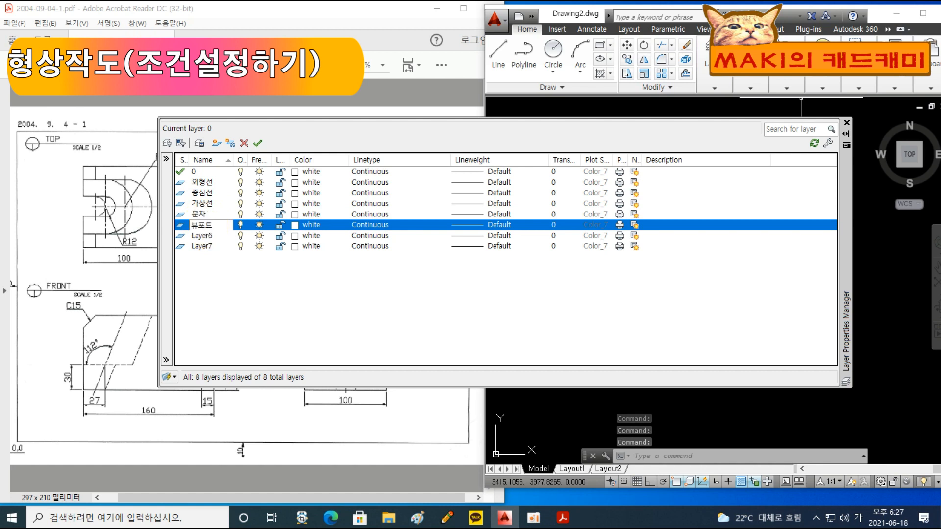
double_click(204, 236)
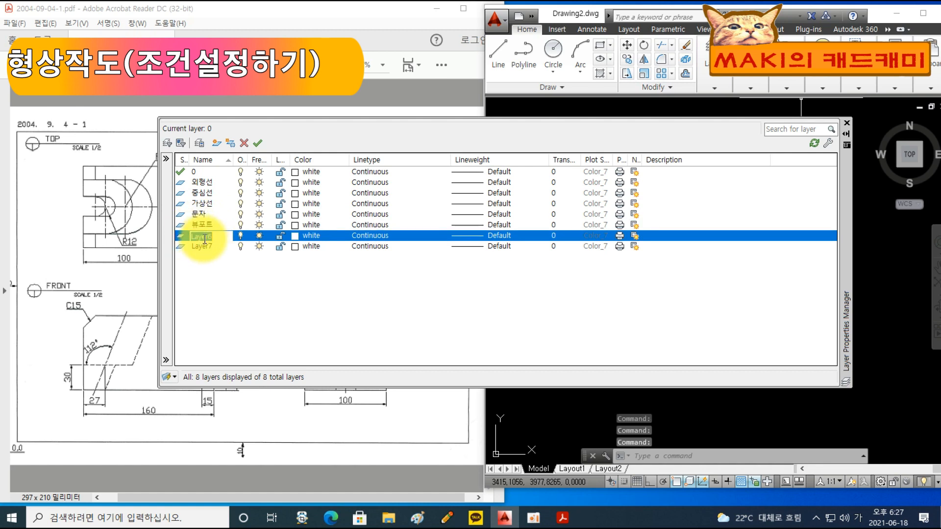
type("치수")
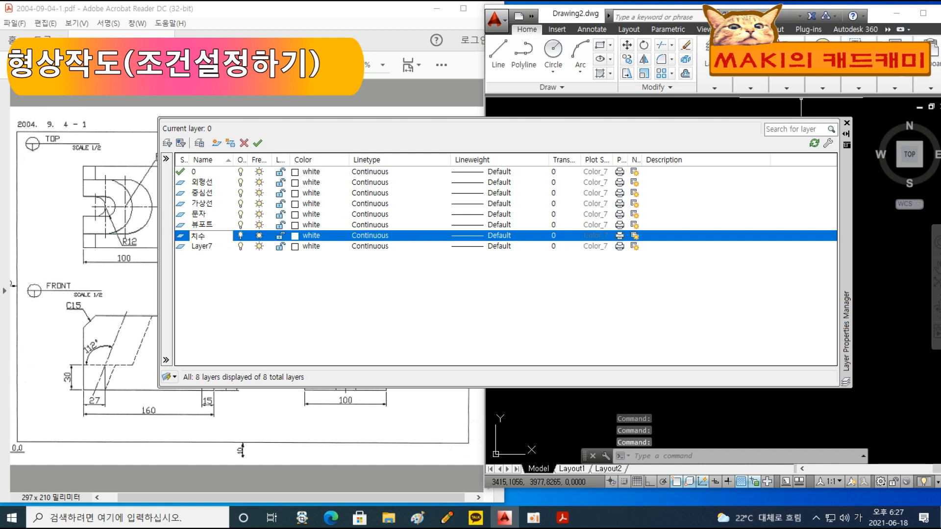
Step: Rename Layer7 as 숨은선
double_click(206, 246)
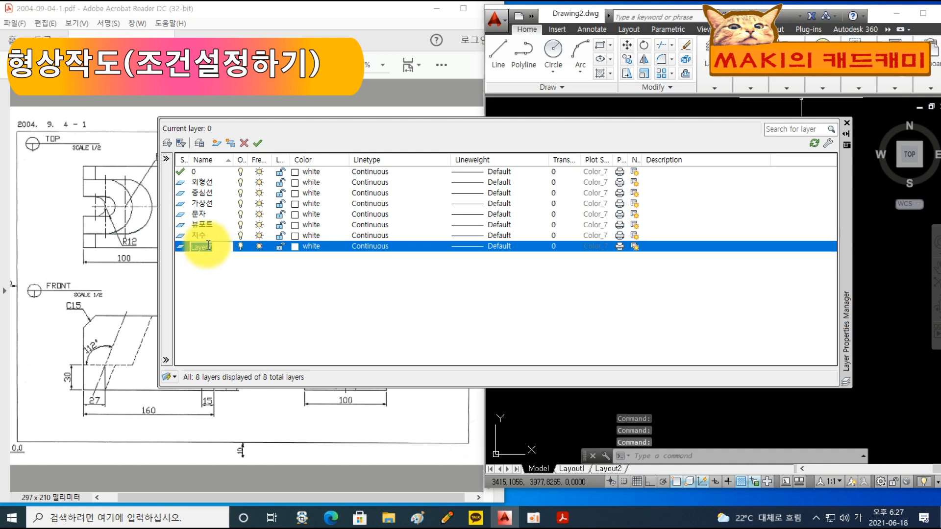
type("숨은선")
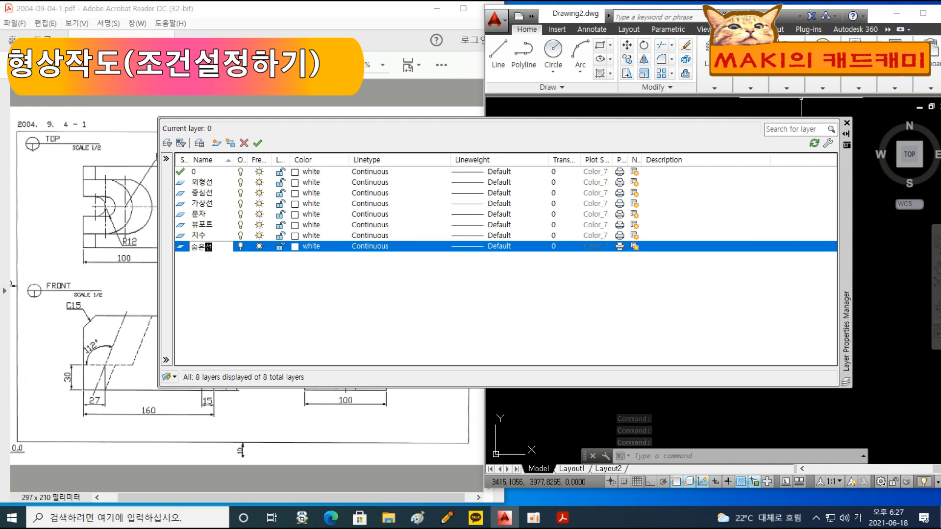
left_click(205, 149)
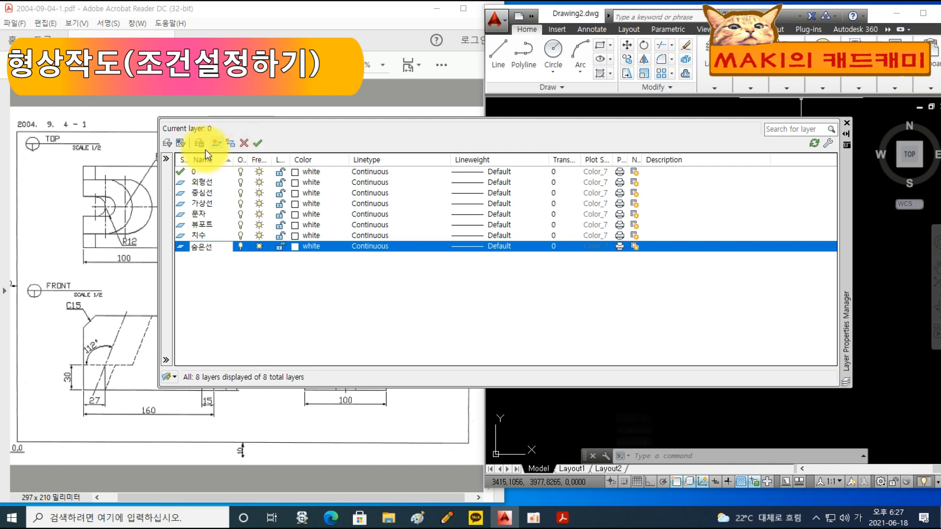
Step: Set the 외형선 layer's color to green and the 중심선 layer's color to white
left_click(299, 184)
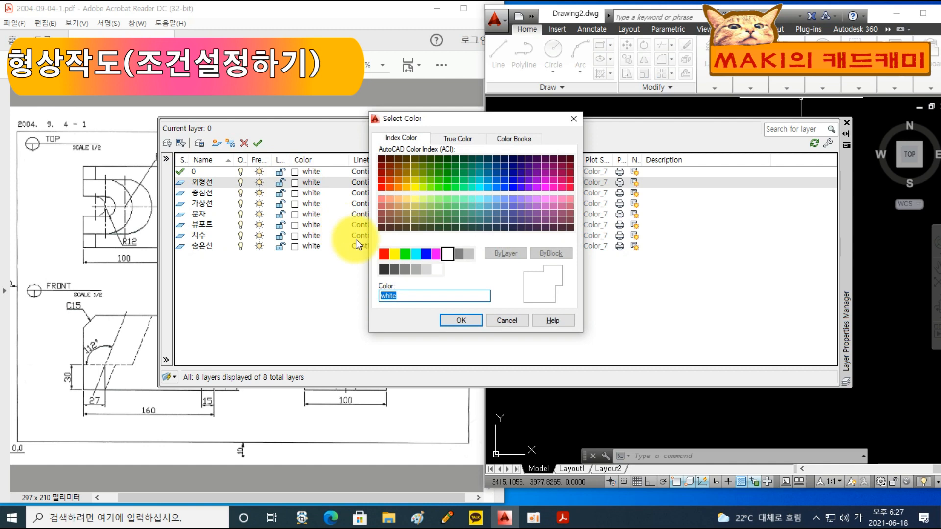
left_click(405, 253)
left_click(447, 318)
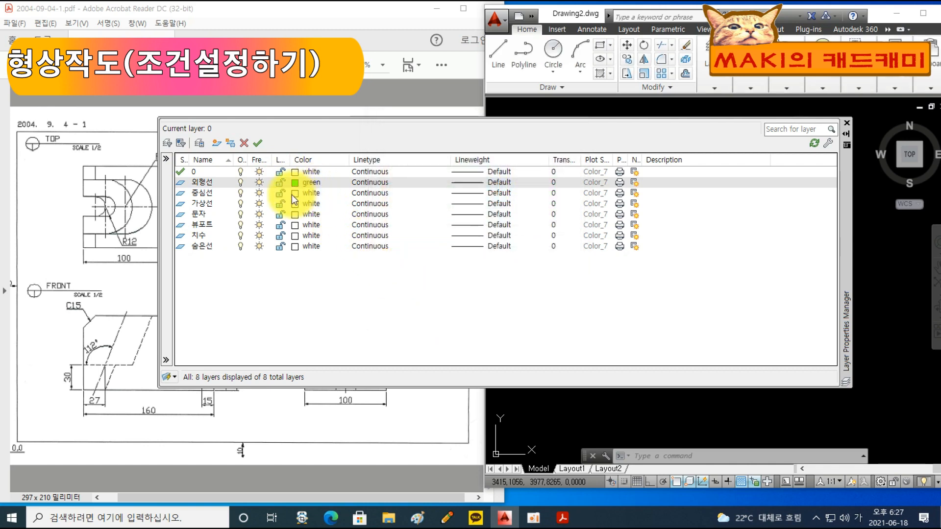
left_click(293, 193)
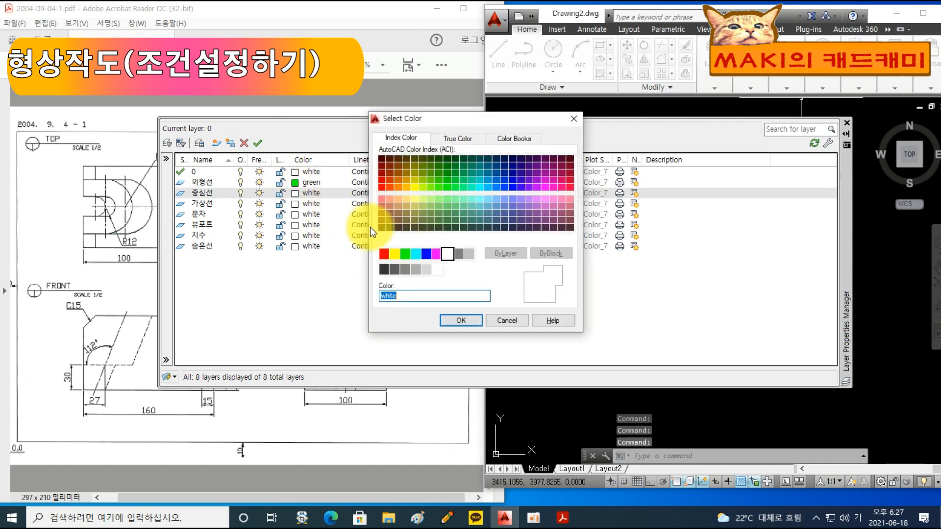
left_click(447, 253)
left_click(460, 320)
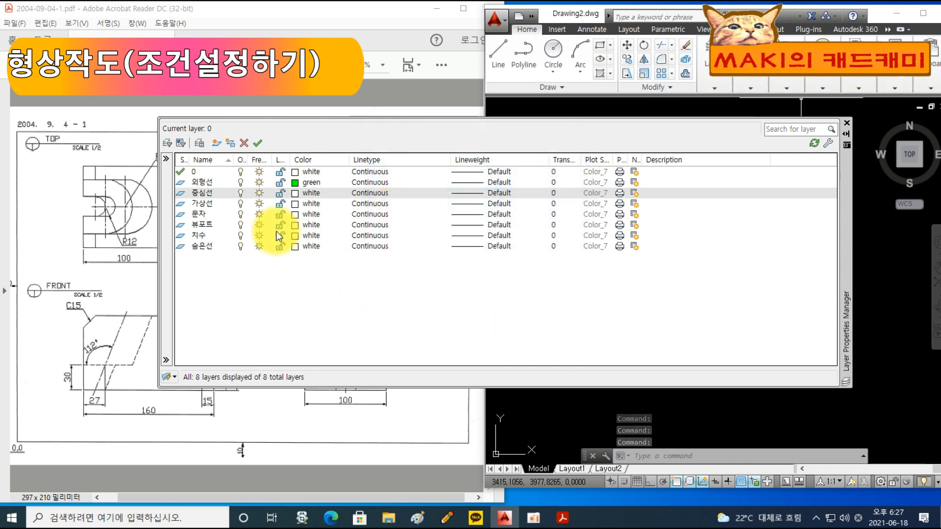
Step: Set the 가상선 layer's color to magenta and leave the 문자 layer's color as it is
left_click(296, 205)
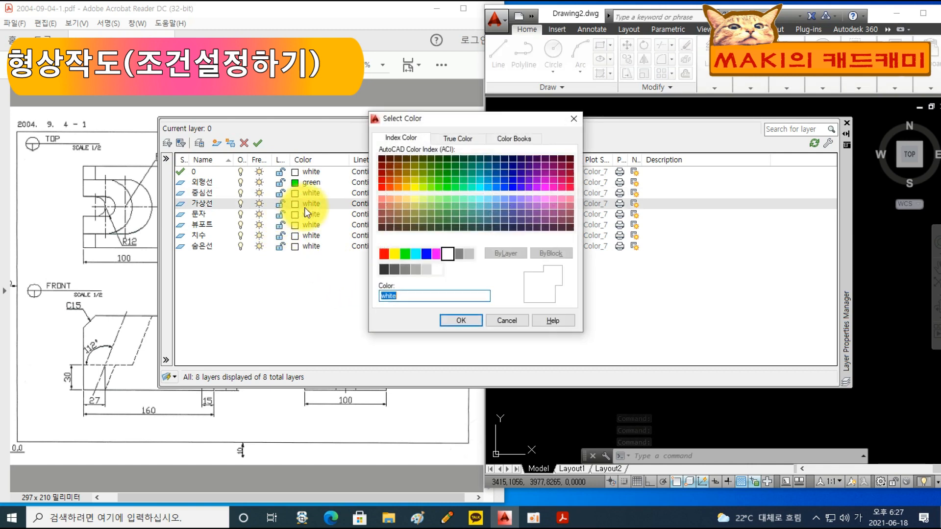
left_click(436, 254)
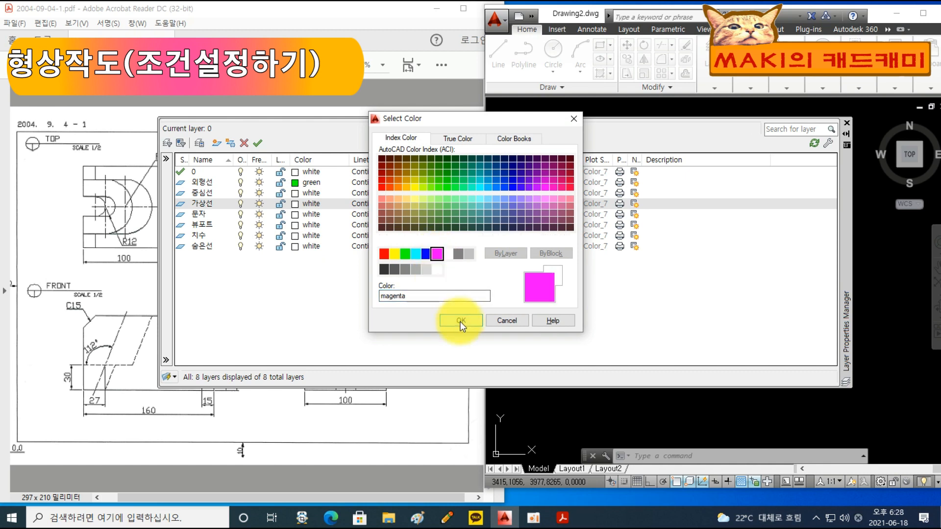
left_click(461, 320)
left_click(296, 214)
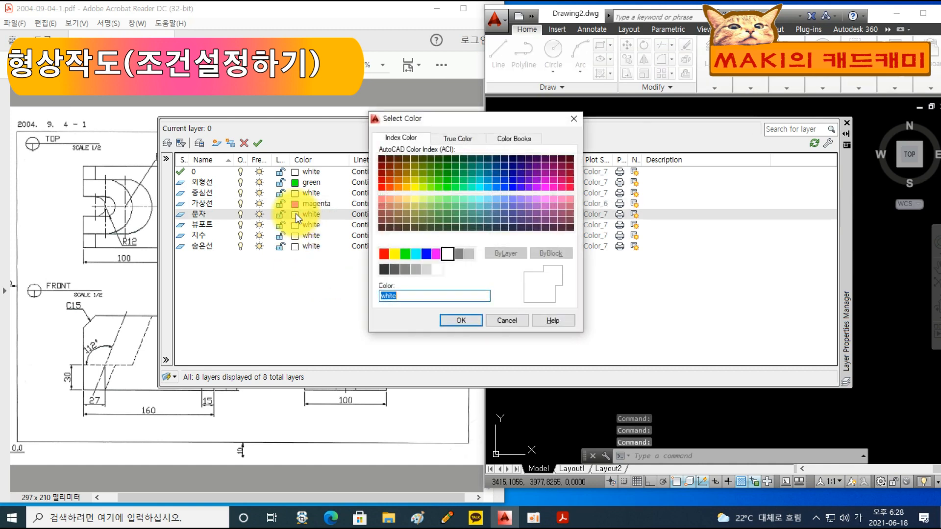
left_click(505, 321)
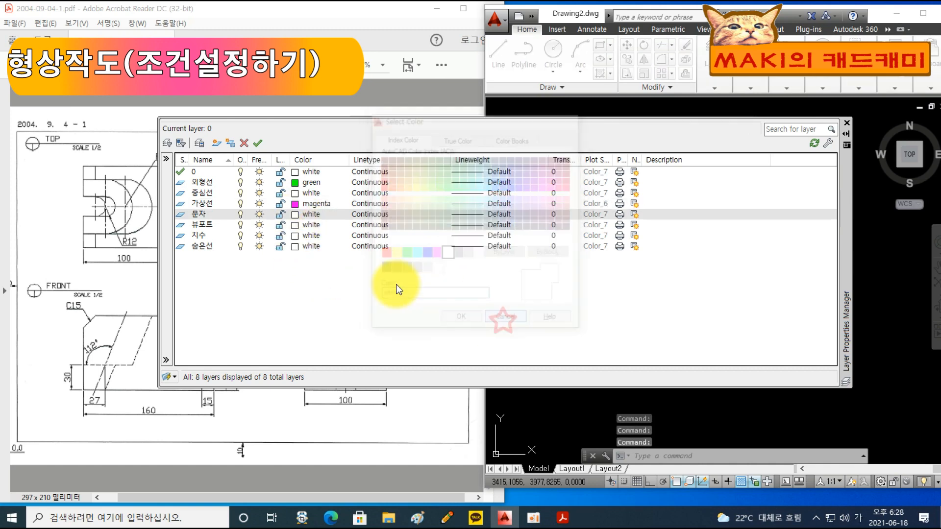
Step: Set the 뷰포트 layer's color to cyan and the 치수 layer's color to red
left_click(294, 225)
left_click(416, 254)
left_click(456, 319)
left_click(295, 236)
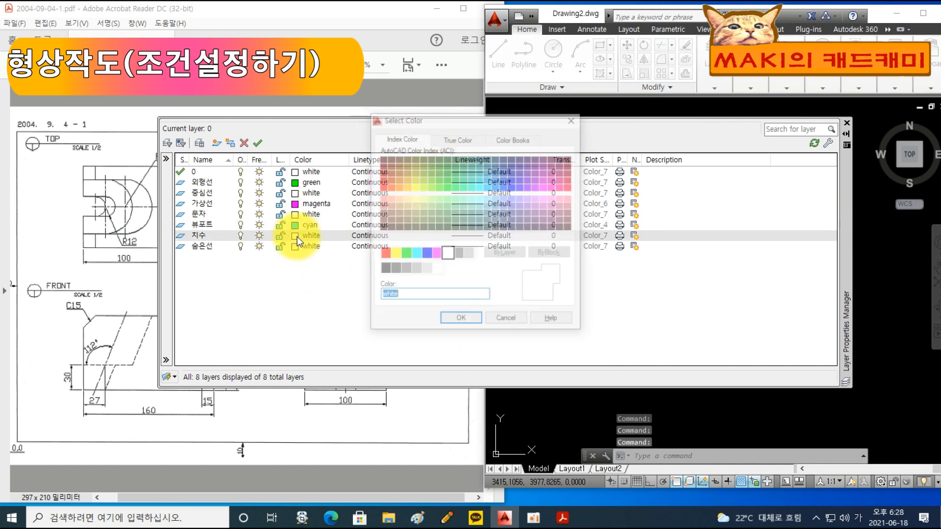
left_click(386, 253)
left_click(457, 319)
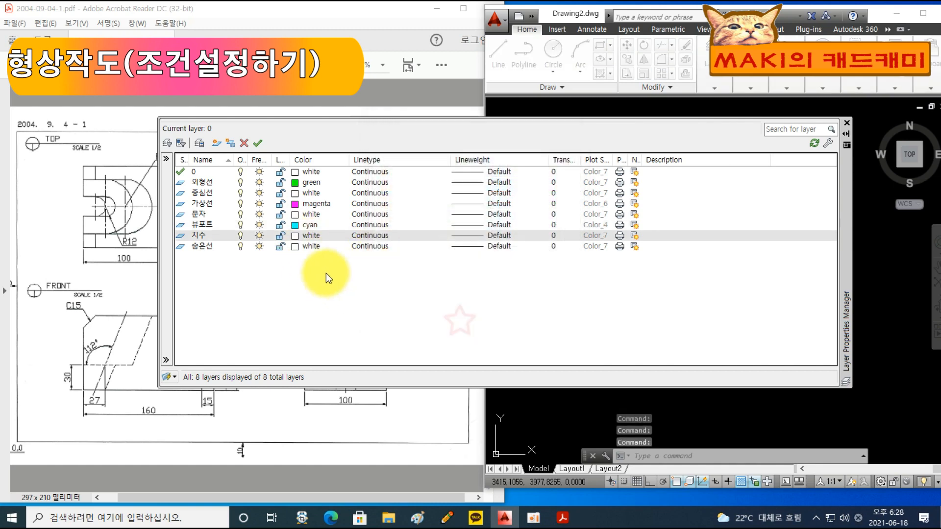
Step: Set the 숨은선 layer's color to yellow
left_click(295, 247)
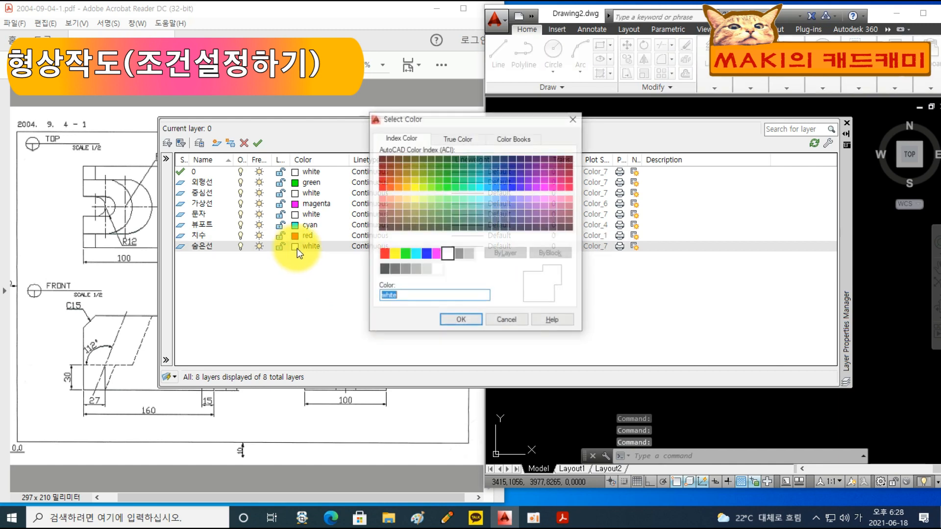
left_click(394, 253)
left_click(454, 321)
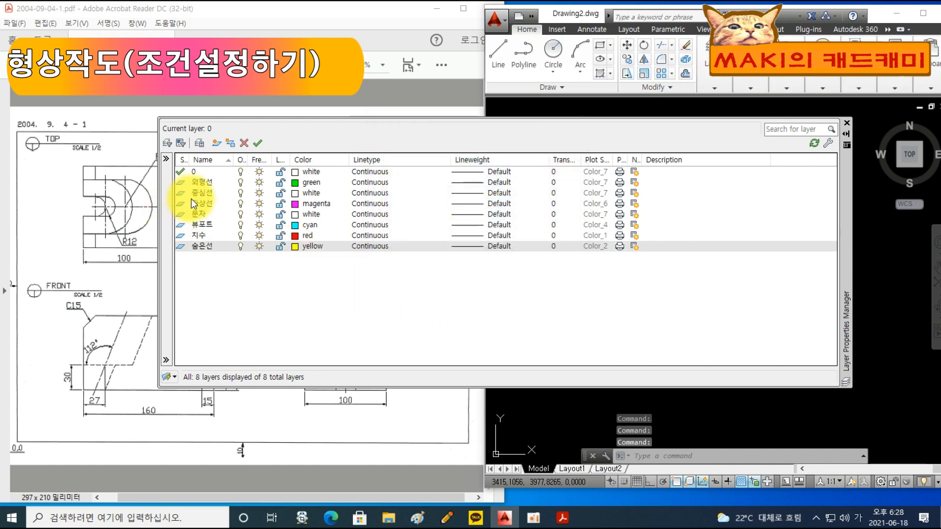
Step: Load the CENTER linetype from acadiso.lin and assign it to the 중심선 layer
left_click(361, 194)
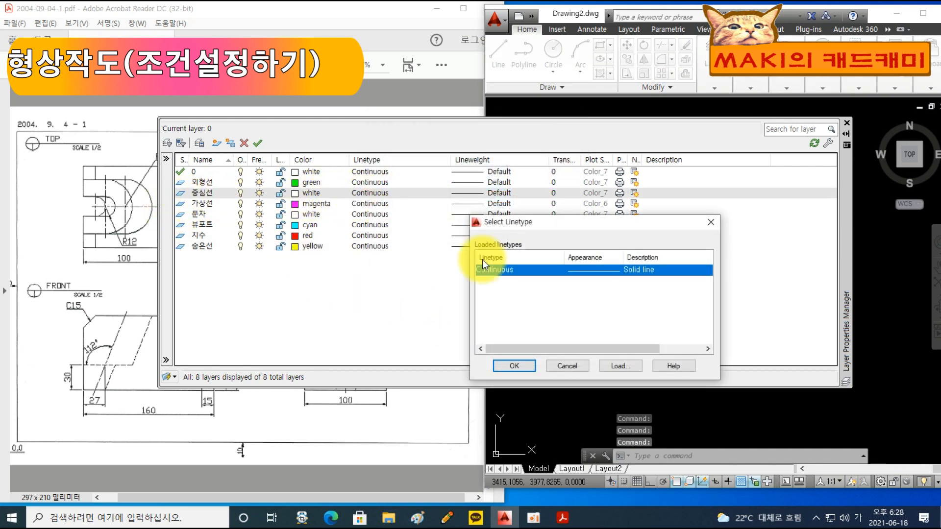
left_click(627, 366)
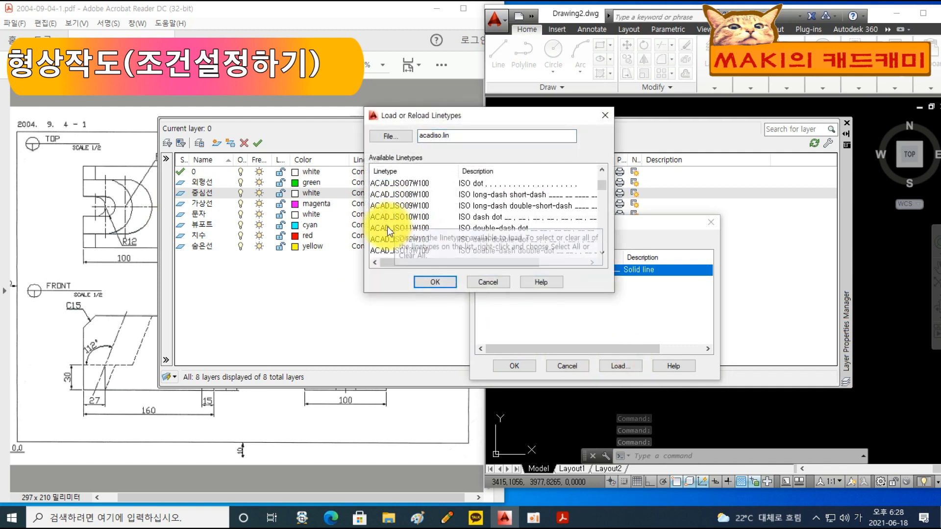
scroll(387, 226, "down", 3)
left_click(379, 228)
left_click(427, 279)
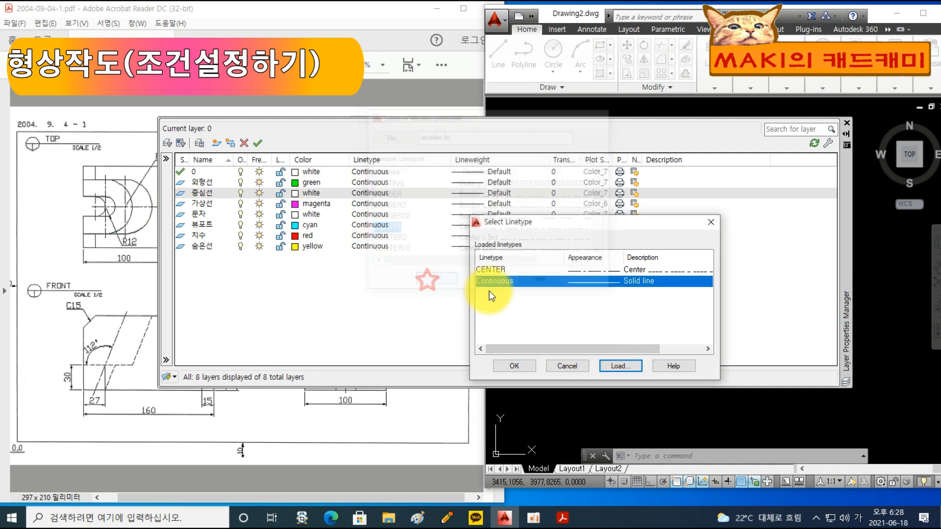
left_click(501, 271)
left_click(513, 364)
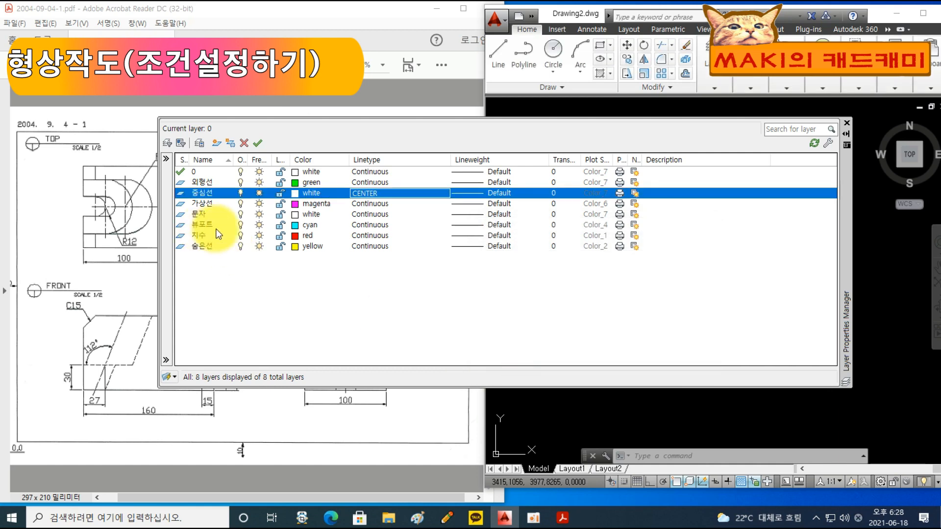
Step: Load the PHANTOM linetype from acadiso.lin and assign it to the 가상선 layer
left_click(371, 204)
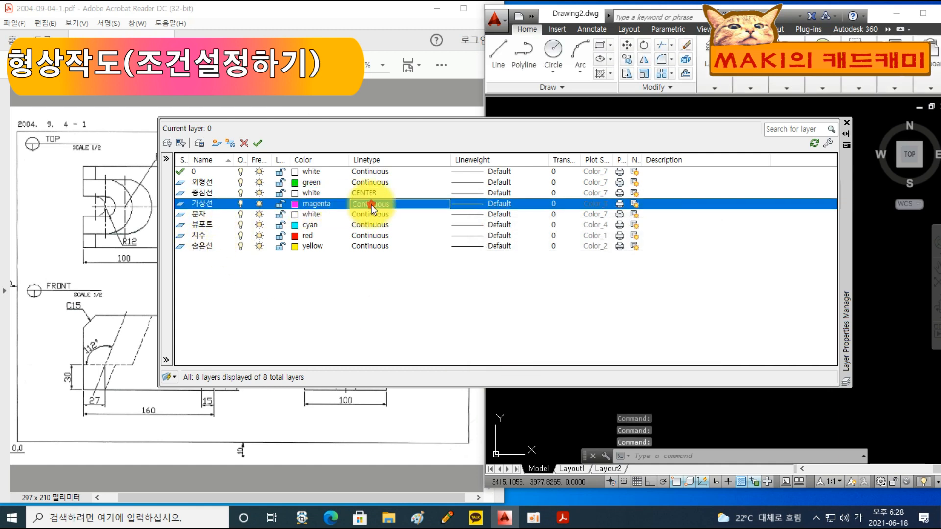
left_click(609, 363)
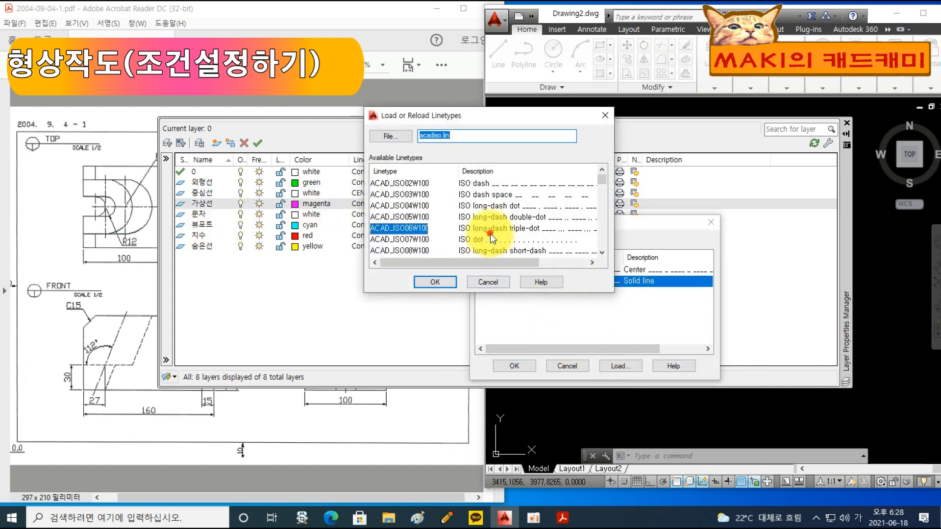
scroll(450, 225, "down", 5)
scroll(423, 233, "down", 4)
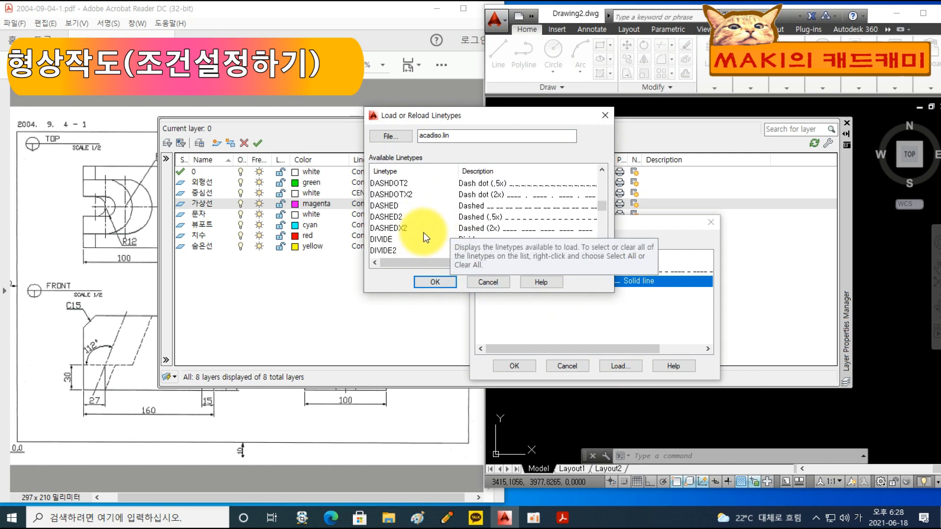
scroll(409, 228, "down", 3)
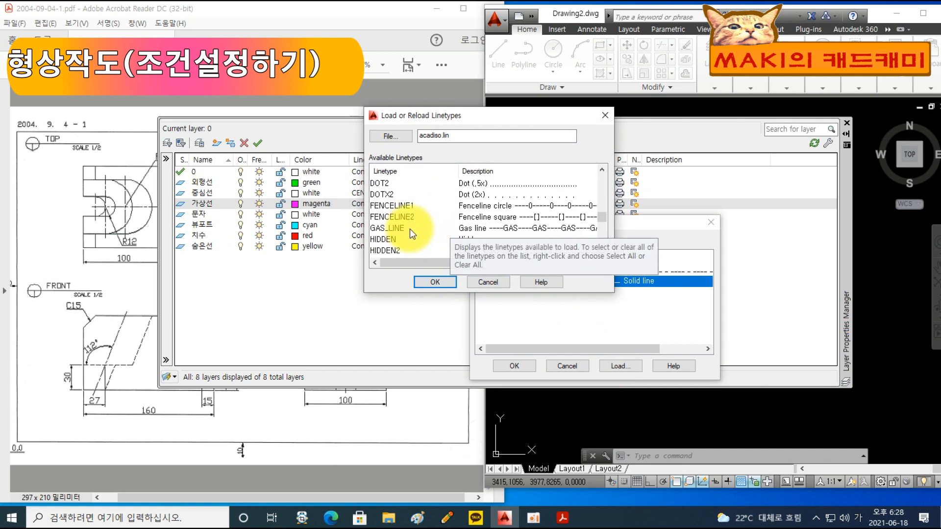
scroll(411, 236, "down", 4)
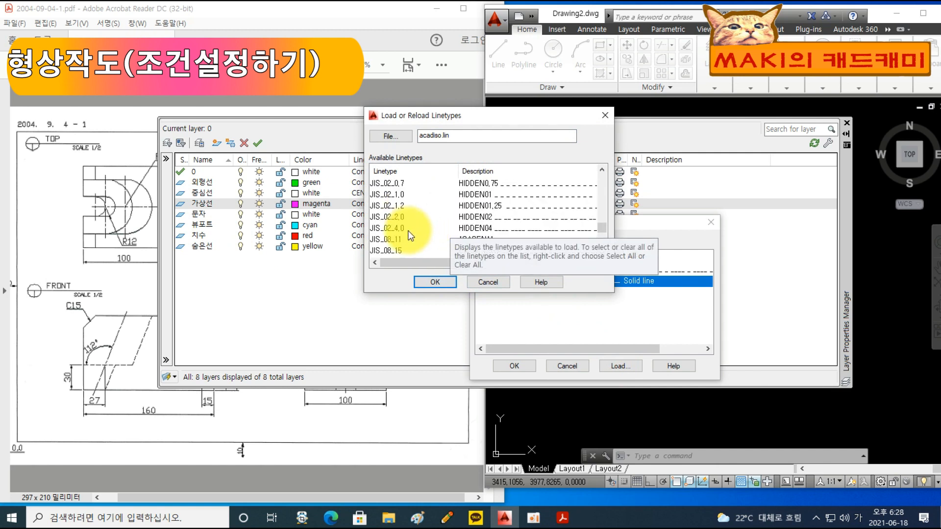
left_click(400, 239)
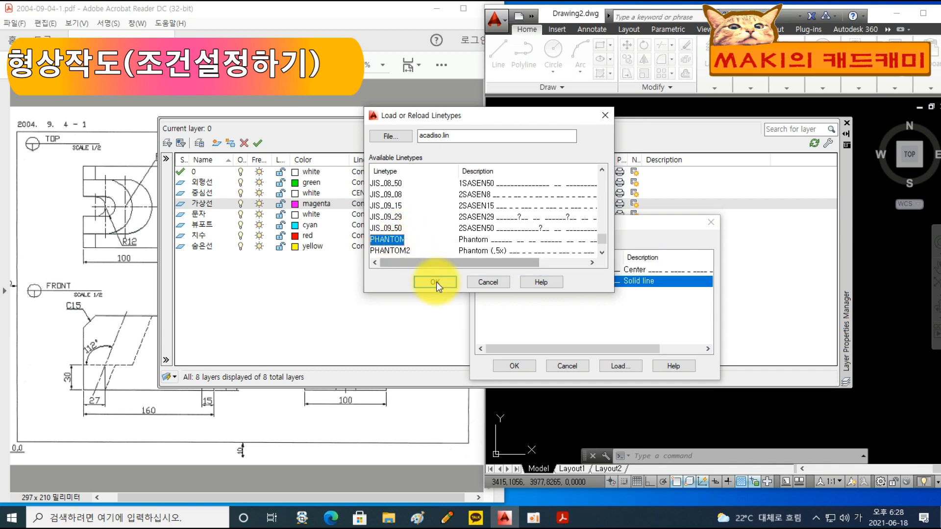
left_click(435, 282)
left_click(501, 291)
left_click(513, 365)
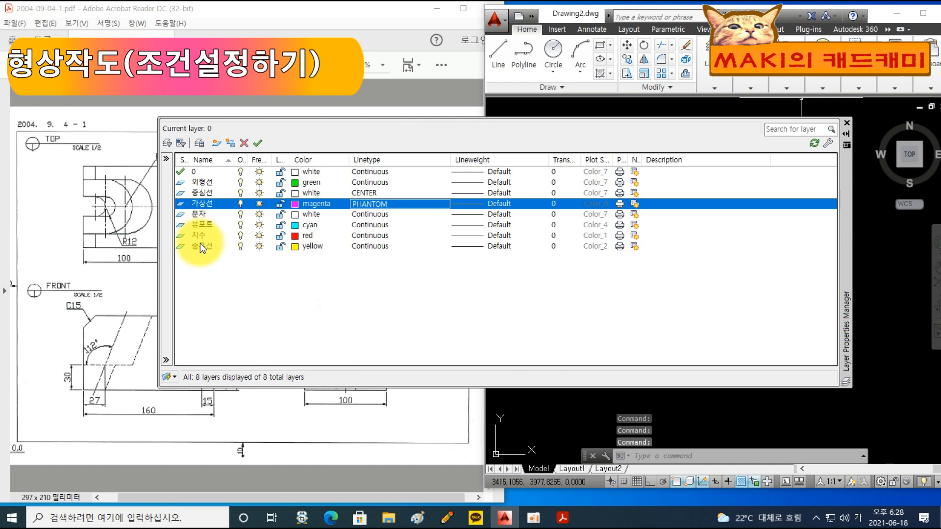
Step: Load the HIDDEN linetype, assign it to the 숨은선 layer and close the layer properties
left_click(353, 247)
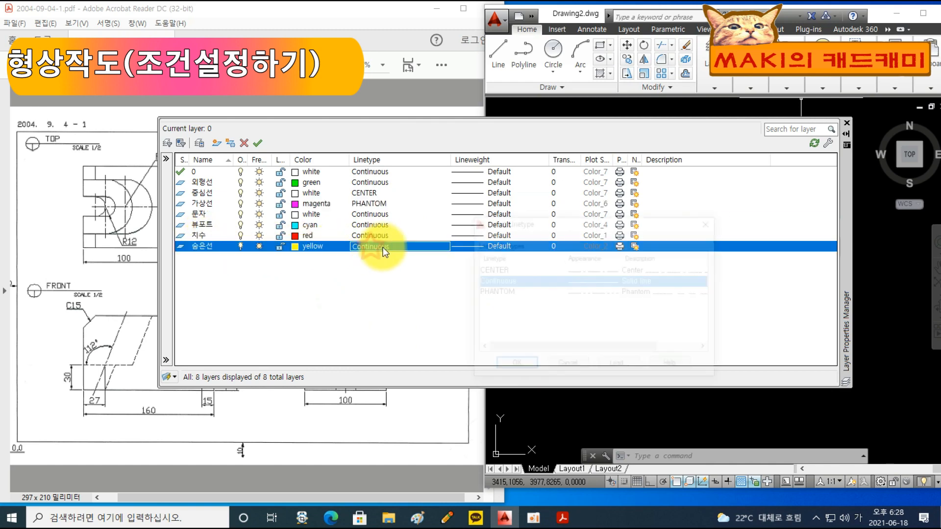
left_click(620, 365)
scroll(407, 232, "down", 8)
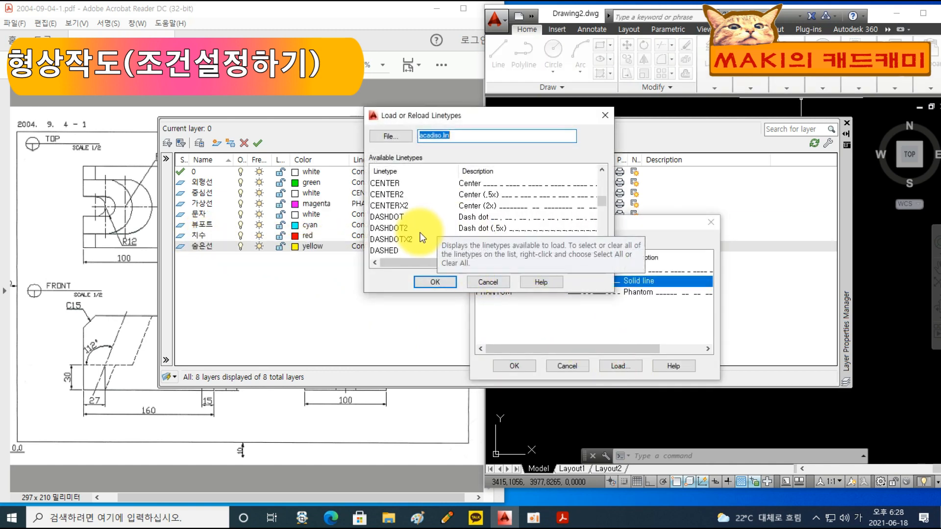
scroll(399, 236, "down", 2)
left_click(383, 251)
left_click(435, 282)
left_click(515, 365)
left_click(371, 246)
left_click(488, 294)
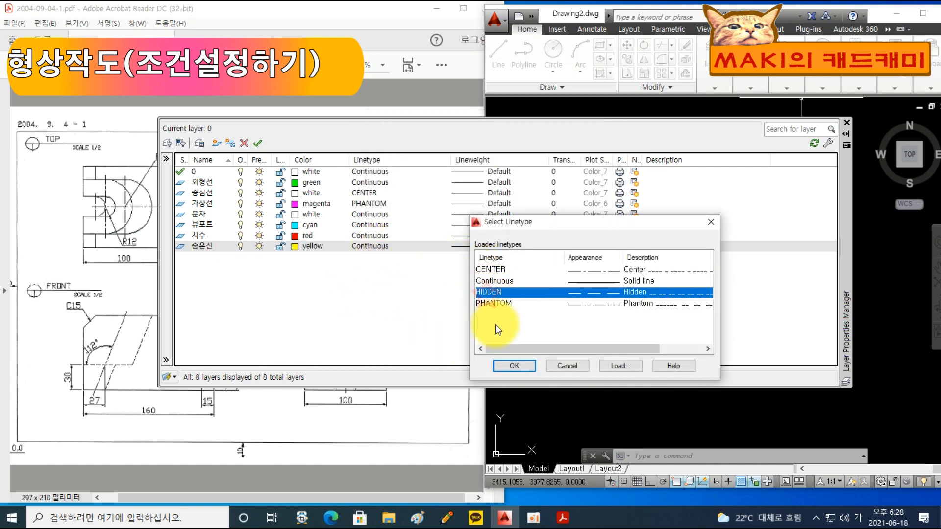
left_click(514, 366)
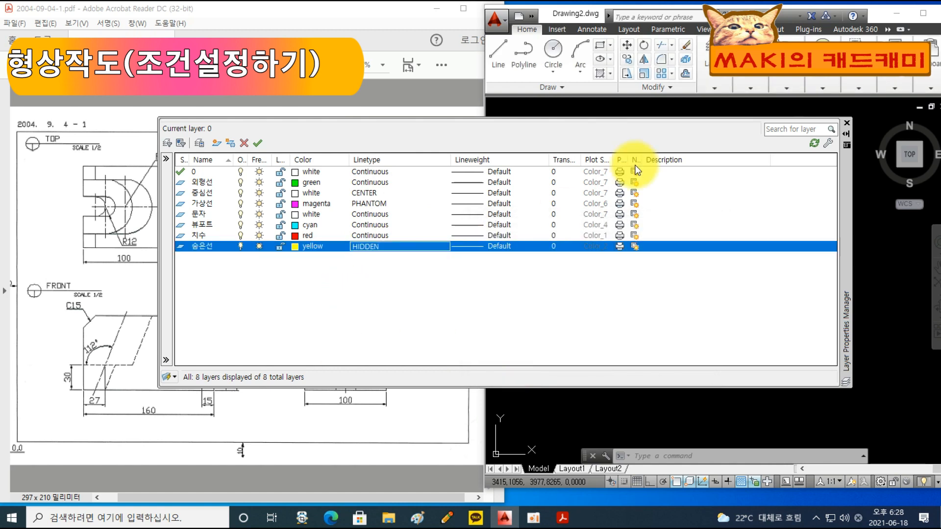
left_click(847, 123)
Step: Start an override of the ISO-25 dimension style and set its center marks to None
left_click(750, 88)
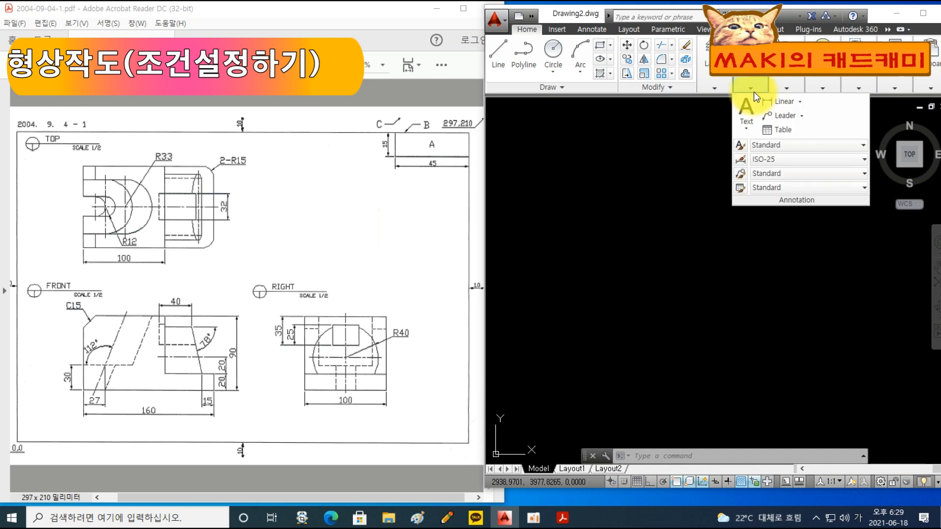
left_click(742, 162)
left_click_drag(639, 147, 569, 148)
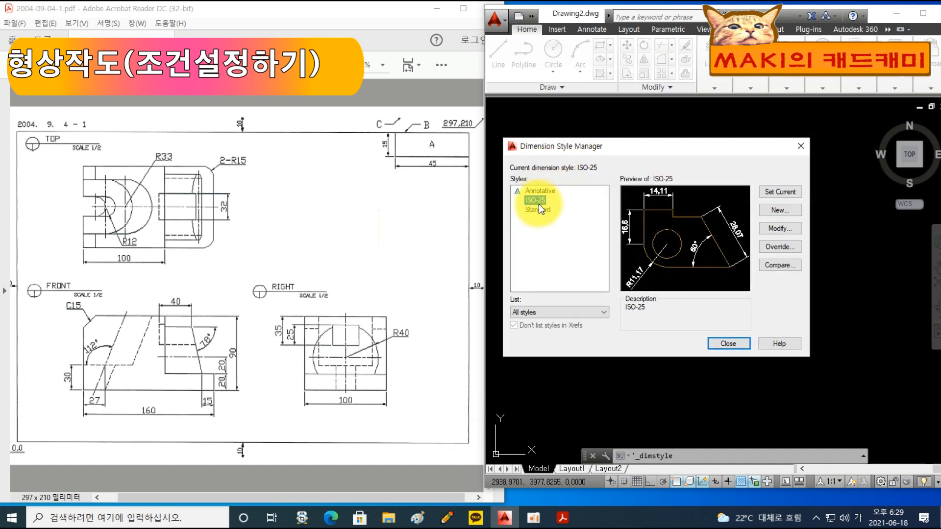
left_click(778, 246)
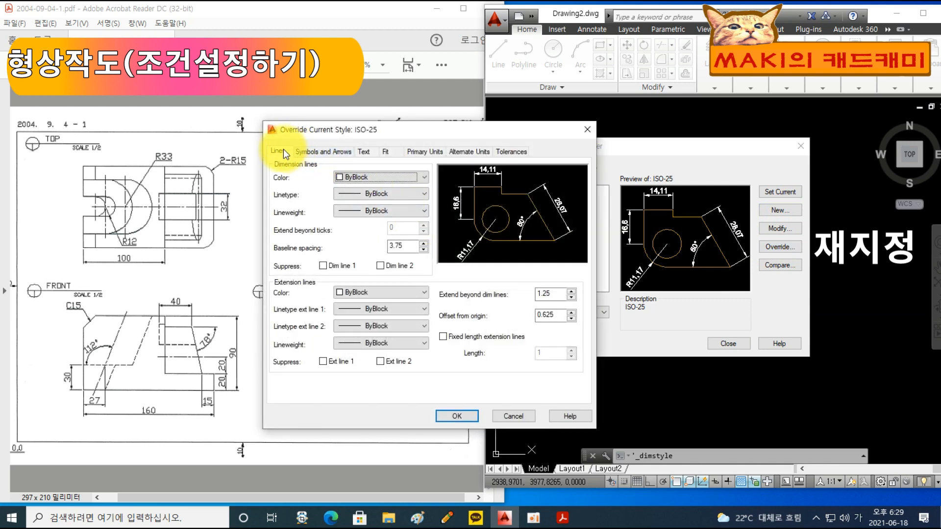
left_click(312, 151)
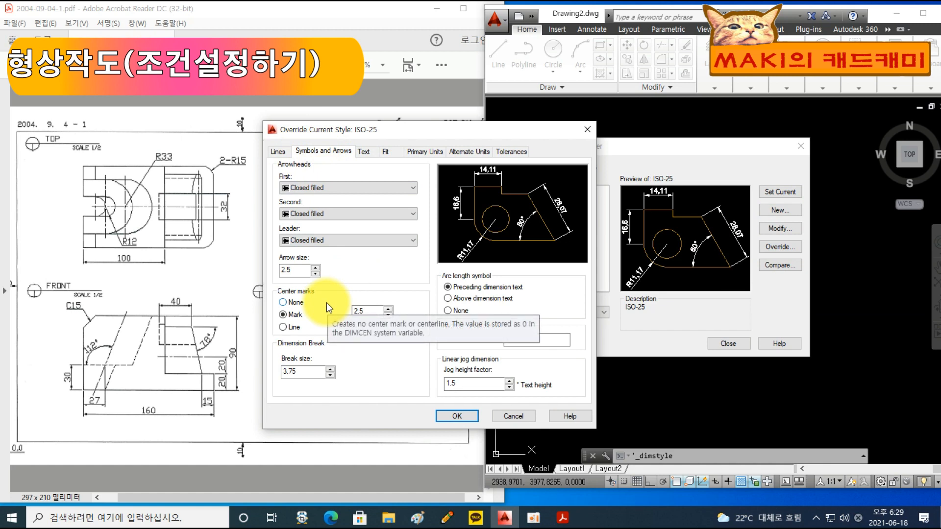
left_click(284, 304)
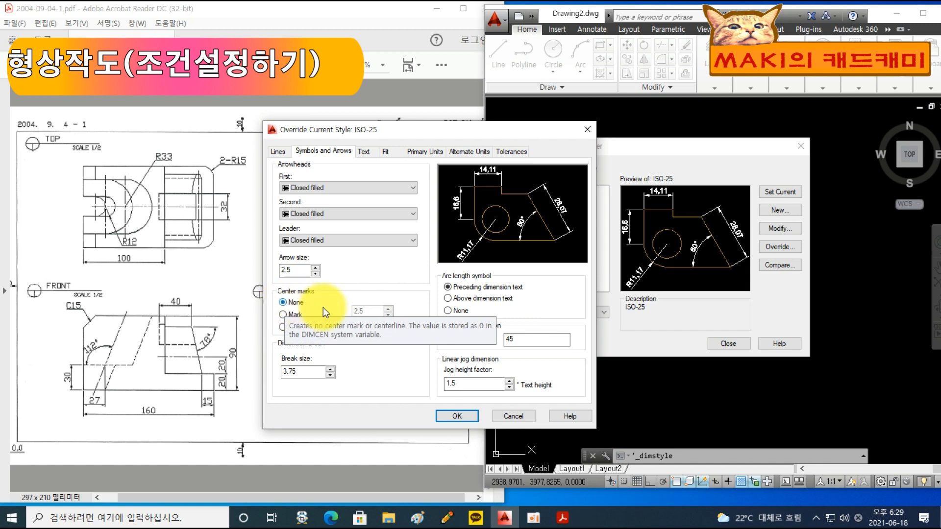
Step: Set the override's dimension text color to Yellow and its text alignment to ISO standard
left_click(364, 151)
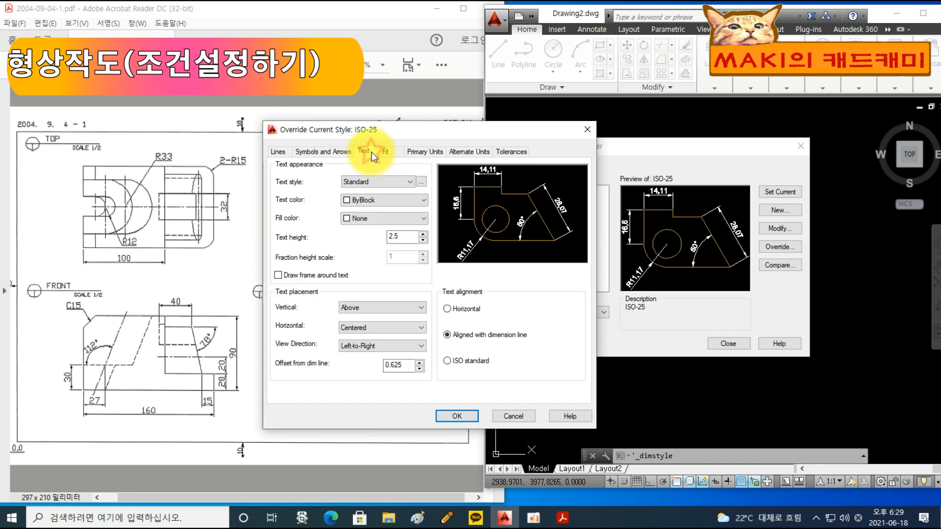
left_click(368, 200)
left_click(365, 240)
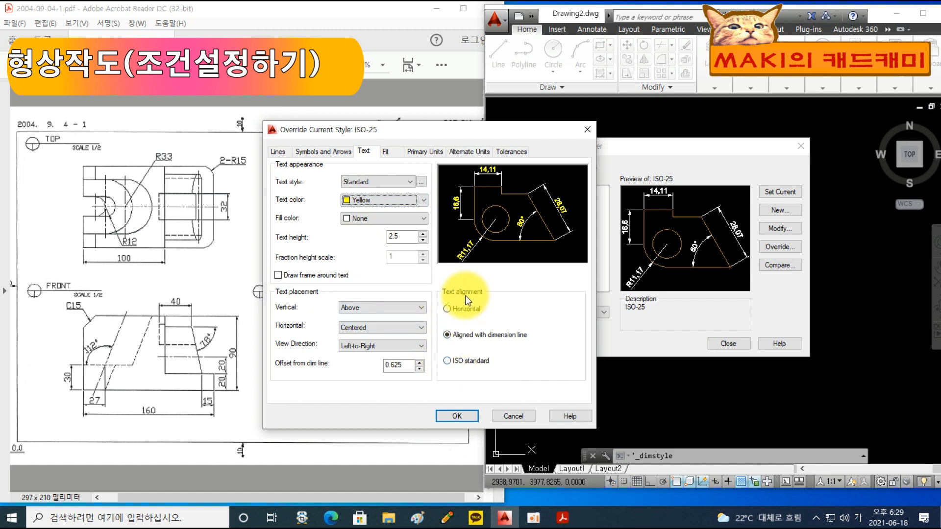
left_click(449, 361)
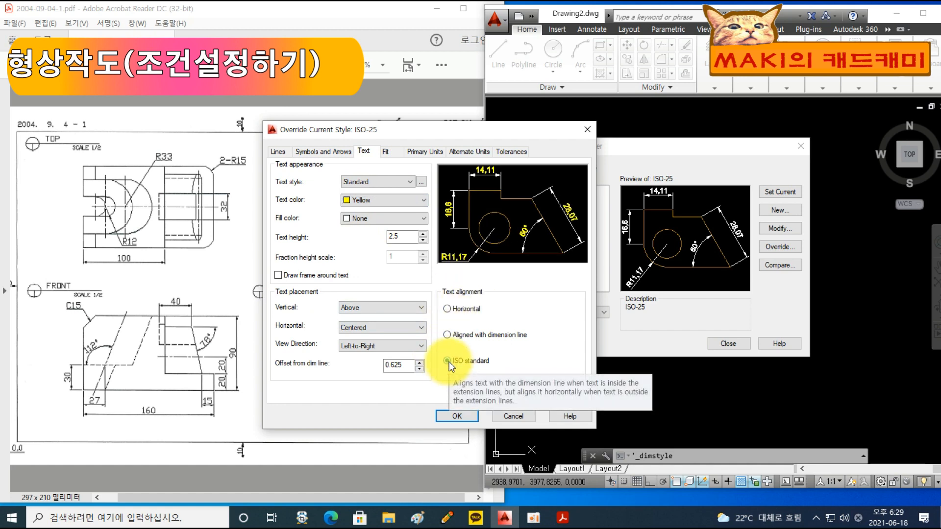
Step: Set the override's overall dimension scale to 2, accept it and close the dimension style manager
left_click(398, 155)
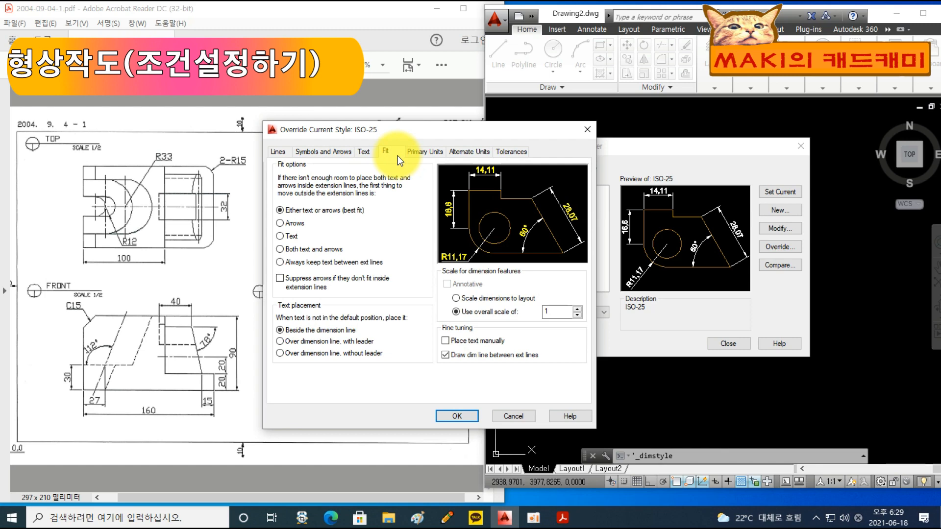
left_click_drag(307, 128, 381, 112)
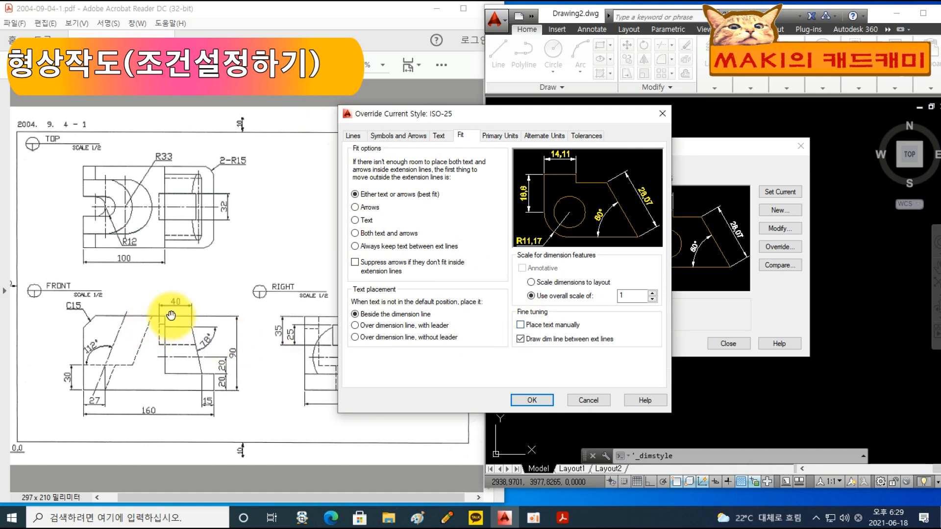
left_click(624, 296)
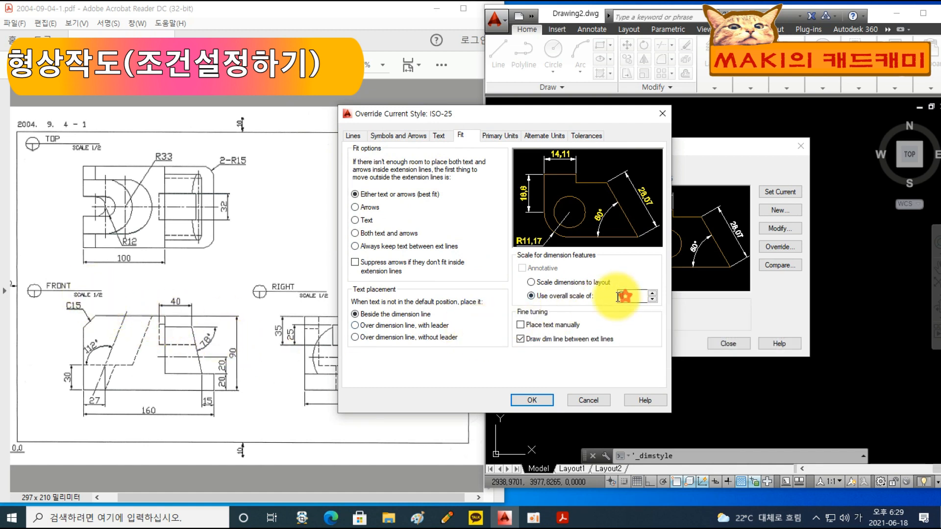
type("1.7")
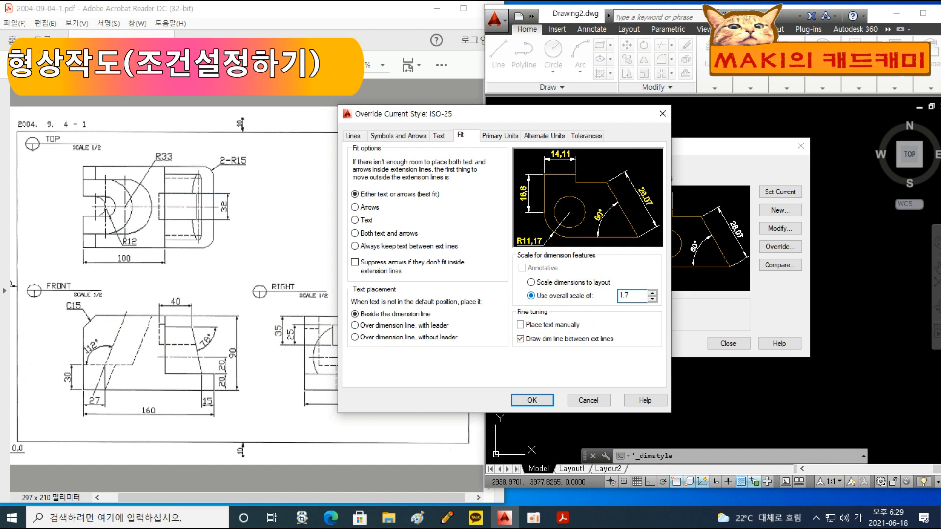
left_click_drag(634, 299, 613, 301)
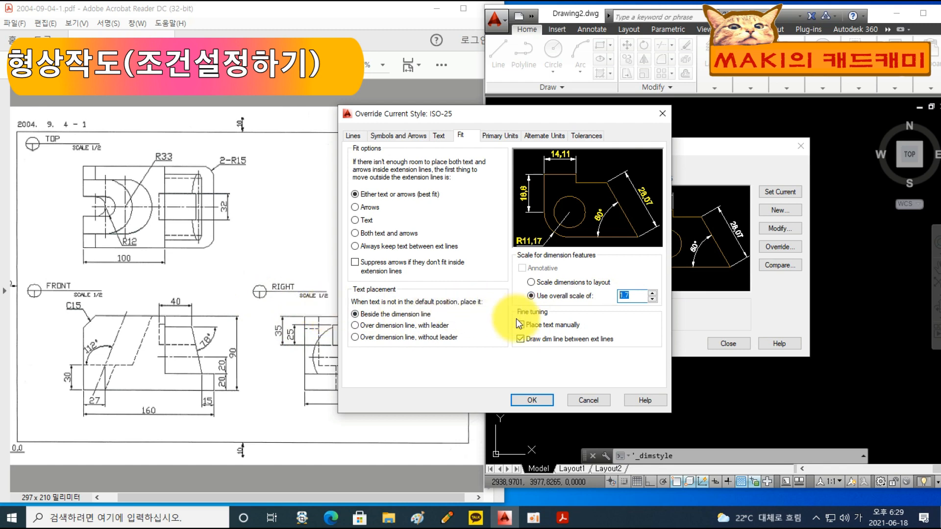
type("2")
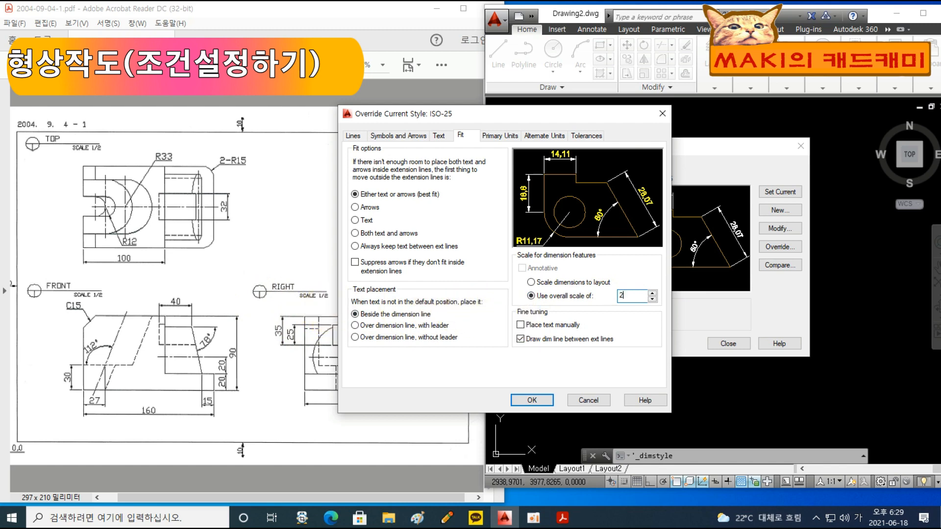
left_click(542, 399)
left_click(716, 344)
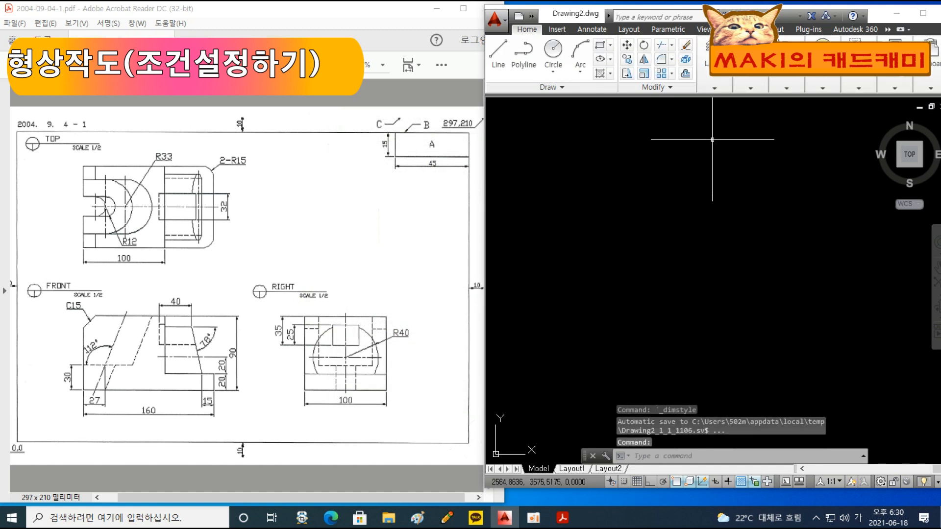
Step: Change the Standard text style's font to 굴림, apply it and close the text style settings
left_click(750, 87)
left_click(741, 146)
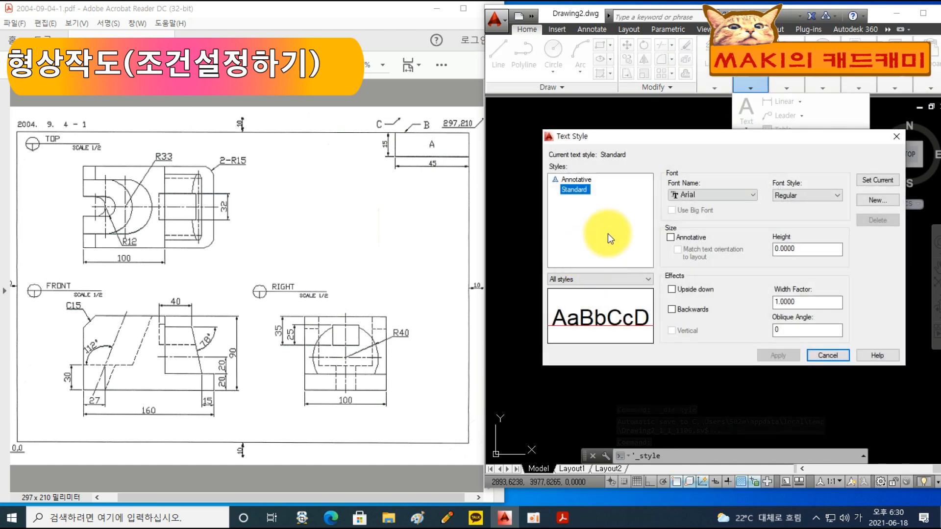
left_click(691, 194)
left_click_drag(807, 246, 808, 350)
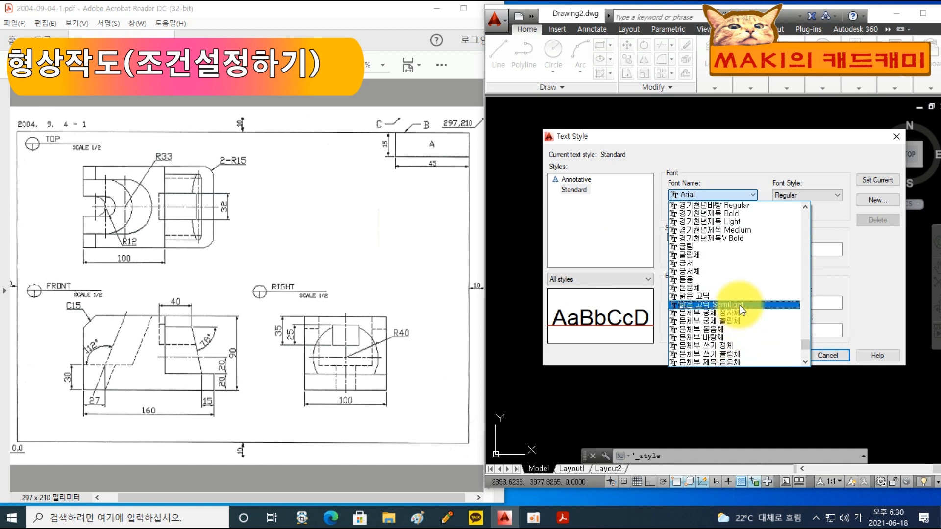
left_click(713, 247)
left_click(782, 359)
left_click(824, 355)
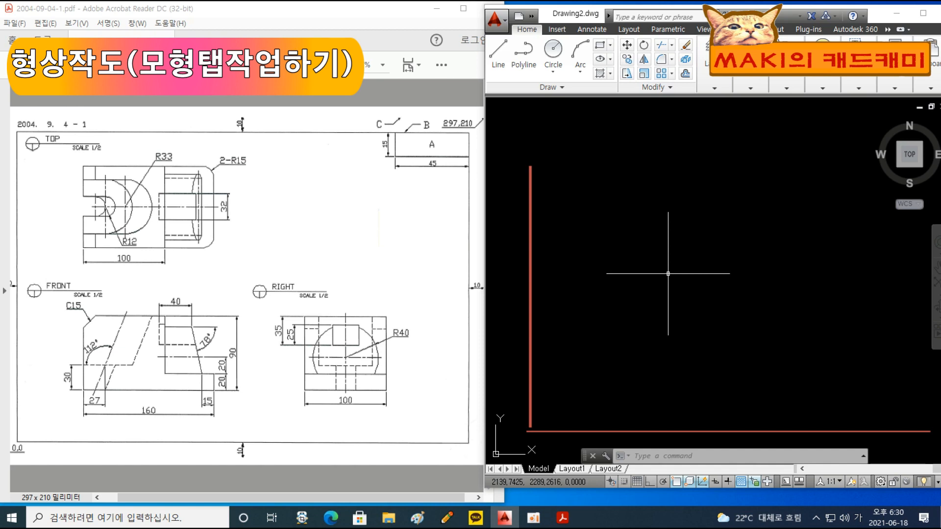
Step: Make 외형선 the current layer
left_click(706, 88)
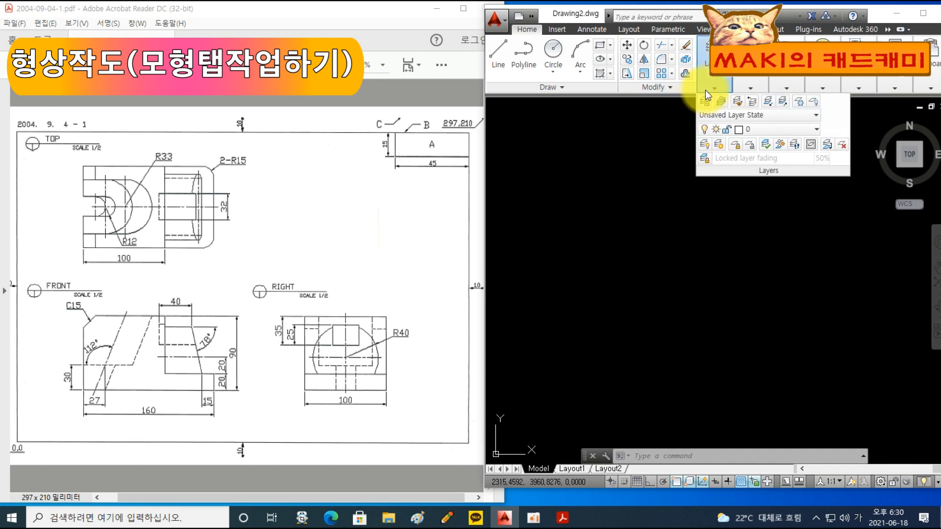
left_click(769, 130)
left_click(760, 214)
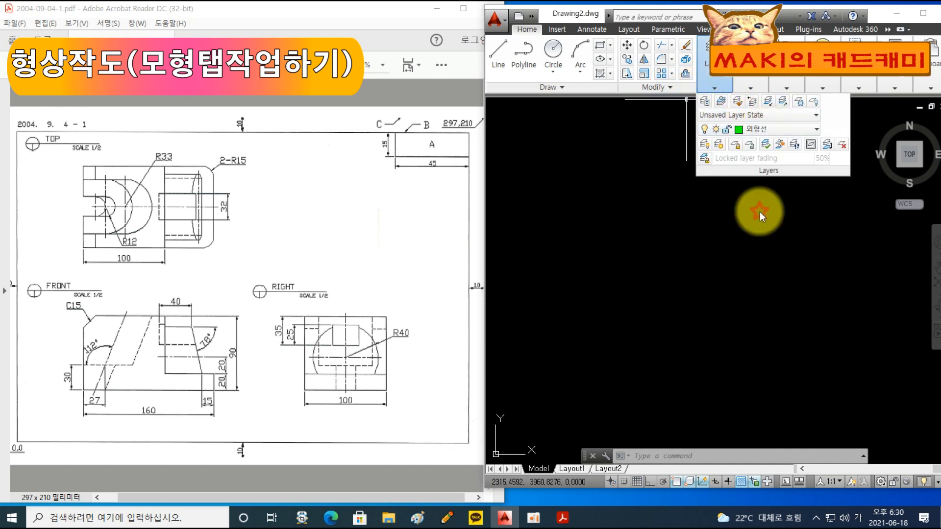
key("Escape")
key("Escape")
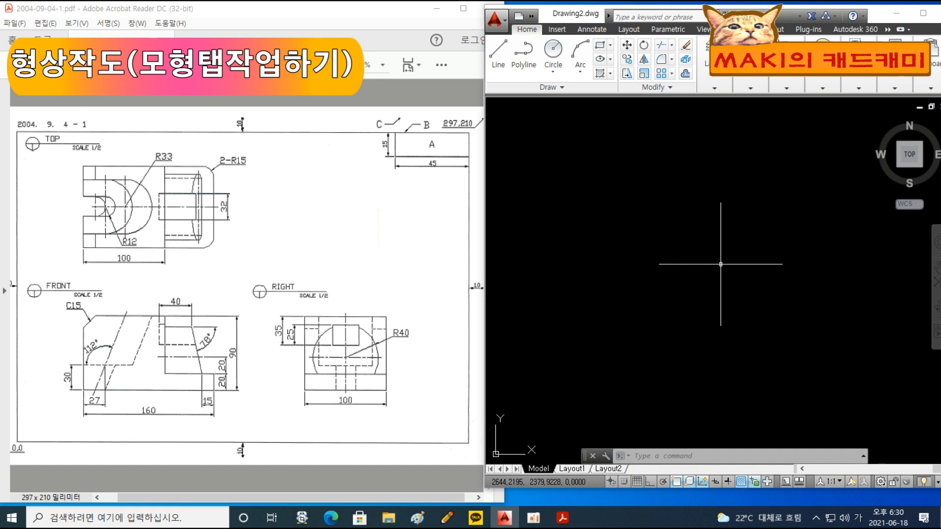
Step: Review the text style settings and close them
type("st")
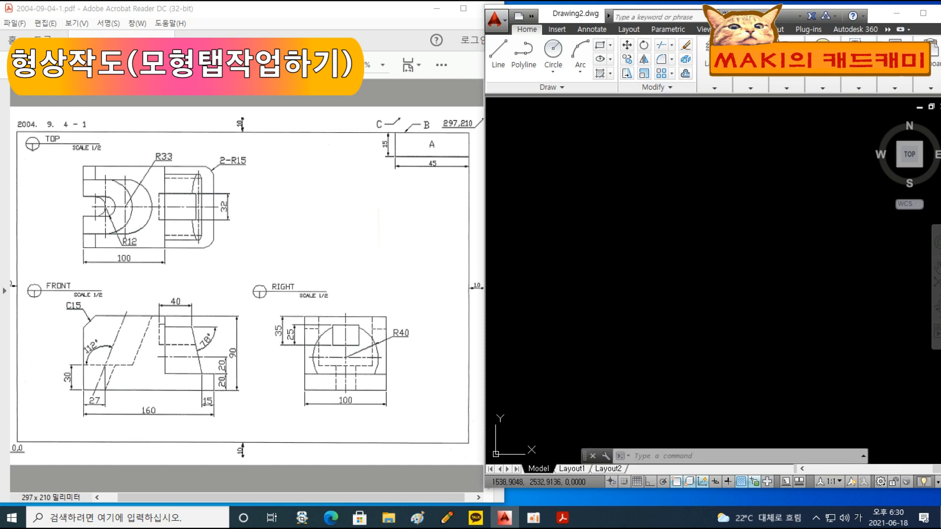
key("Return")
left_click(828, 356)
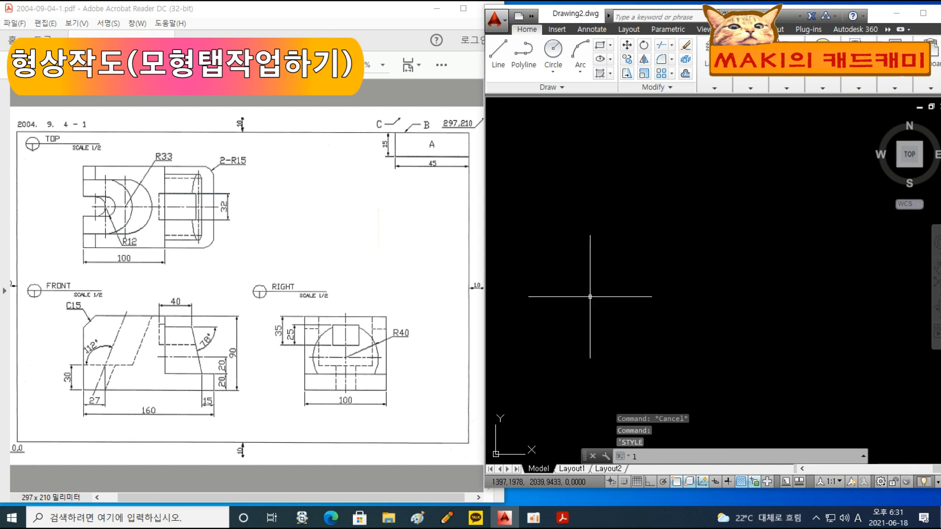
Step: With Ortho on, draw a long vertical line and a long horizontal line crossing near its lower end as base lines
type("l")
key("Return")
left_click(569, 166)
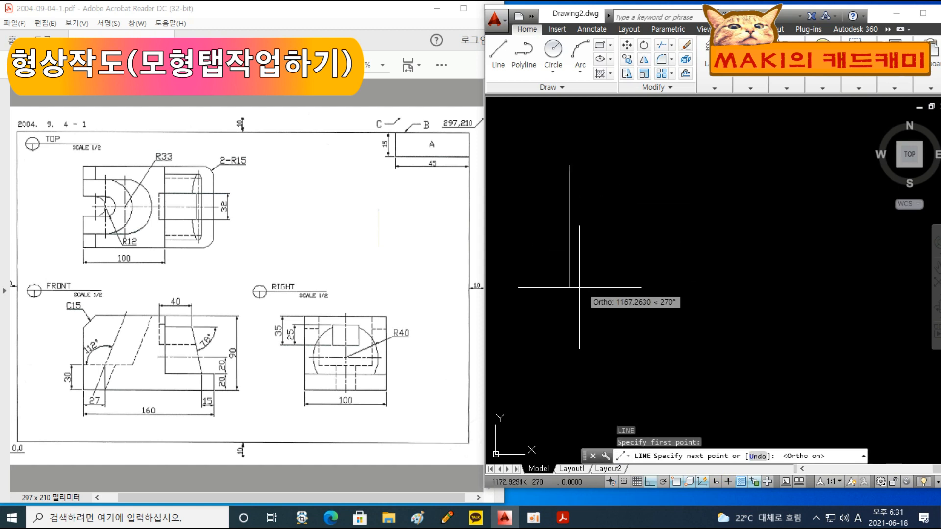
key("F8")
key("Return")
left_click(525, 376)
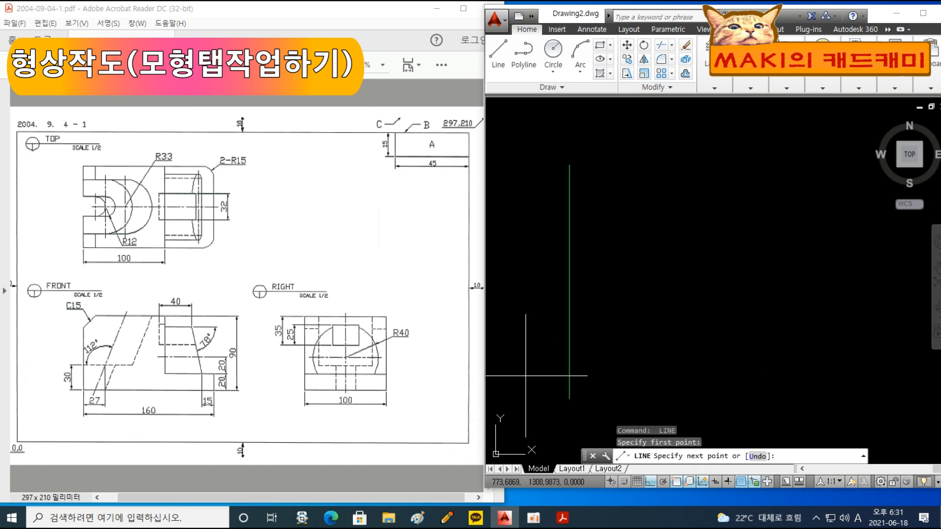
left_click(886, 372)
key("Return")
Step: Trim the overhanging ends of the two base lines so they meet in a clean lower-left corner
middle_click_drag(672, 324, 677, 281)
key("Escape")
type("tr")
key("Return")
key("Return")
left_click(584, 370)
left_click(562, 352)
key("Return")
left_click(560, 351)
key("Escape")
key("Escape")
type("tr")
key("Return")
key("Return")
left_click(548, 342)
left_click(538, 311)
key("Escape")
middle_click_drag(653, 352, 650, 313)
type("l")
key("Return")
left_click(586, 357)
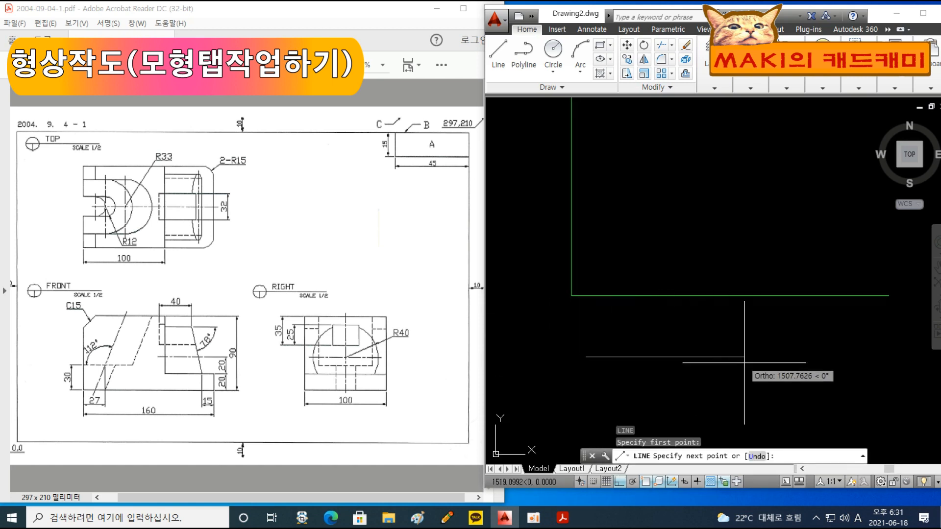
key("F8")
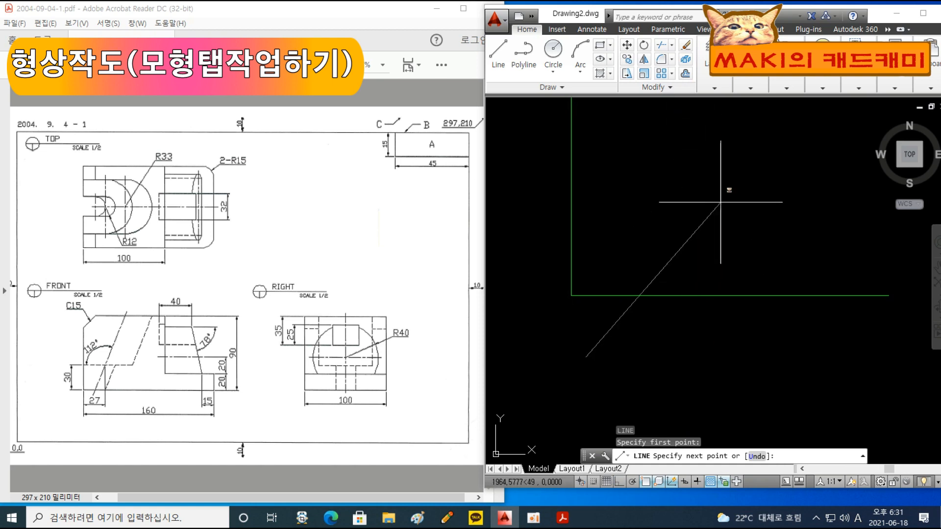
key("Escape")
key("Escape")
Step: Offset the vertical base line 160 to the right for the front view's width
middle_click_drag(683, 314, 681, 382)
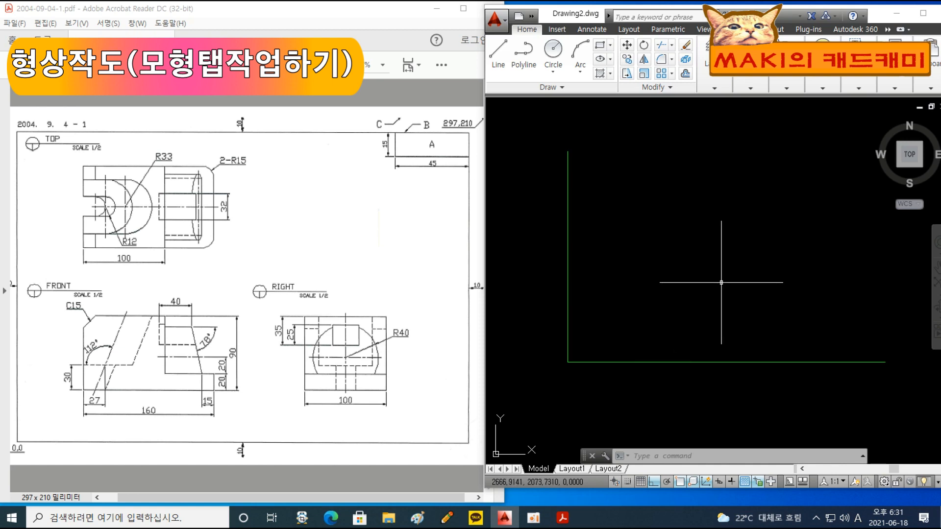
type("o")
key("Return")
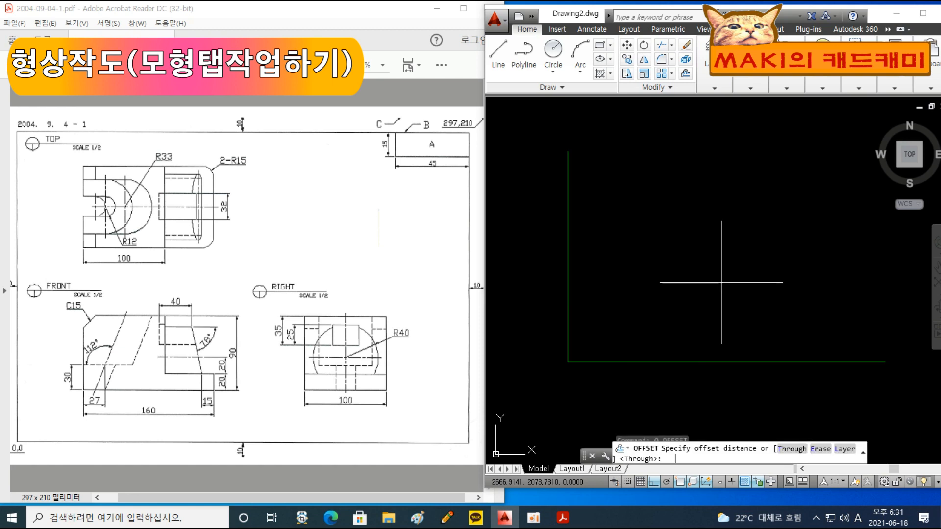
type("160")
key("Return")
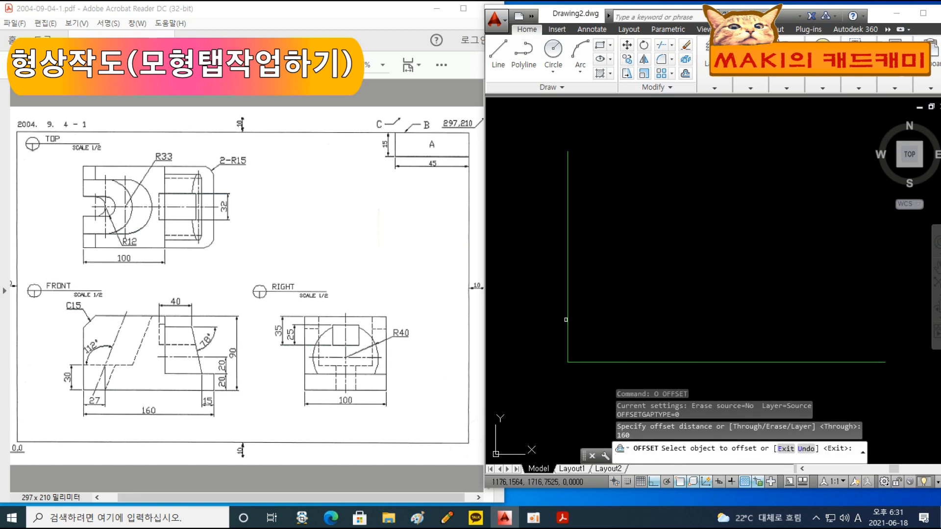
left_click(568, 321)
left_click(677, 301)
key("Return")
Step: Offset the horizontal base line 90 upward for the front view's height
key("Return")
type("90")
key("Return")
left_click(620, 362)
left_click(620, 343)
key("Escape")
key("Escape")
Step: Trim the two offset lines beyond their intersection to form the front view's upper-right corner
scroll(574, 370, "up", 6)
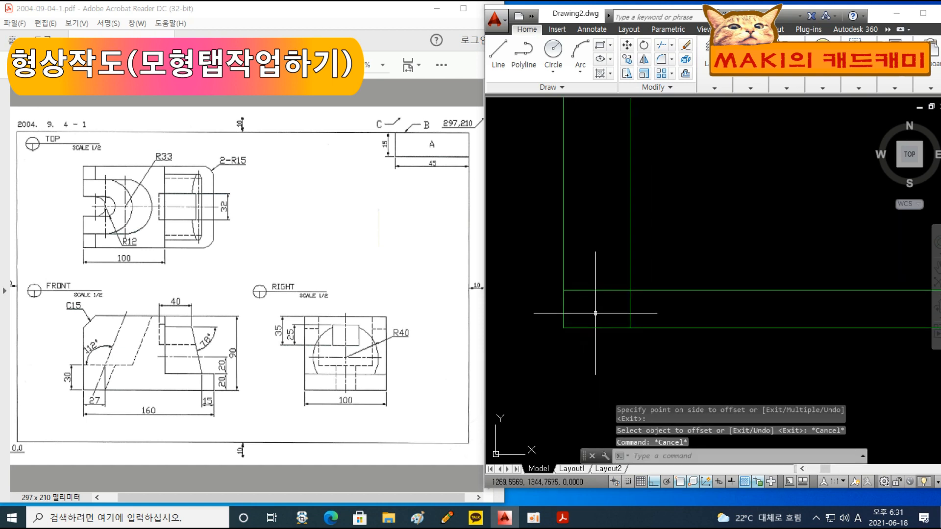
type("tr")
key("space")
key("space")
left_click(660, 308)
left_click(670, 265)
left_click(662, 250)
left_click(611, 221)
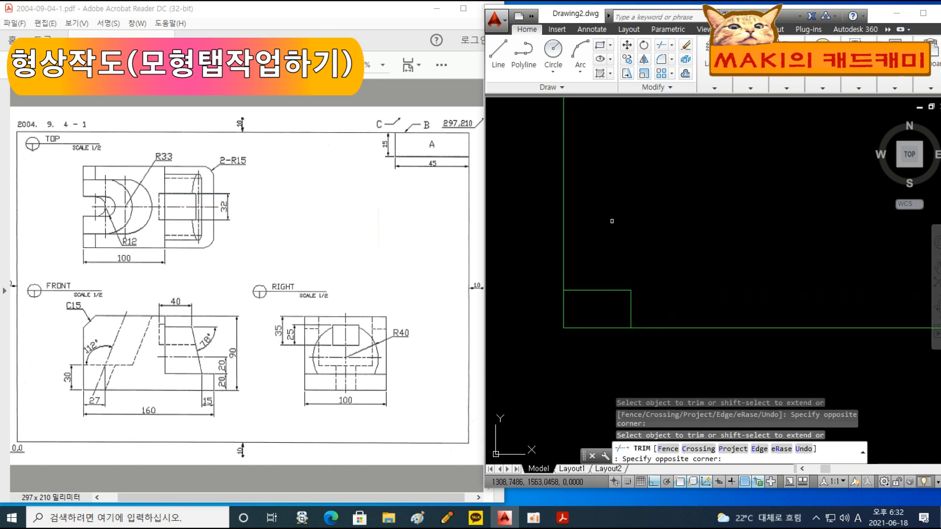
key("Escape")
Step: Offset the front view's bottom line 20 upward, and offset the resulting line another 20 upward
scroll(587, 341, "up", 2)
middle_click_drag(575, 318, 583, 327)
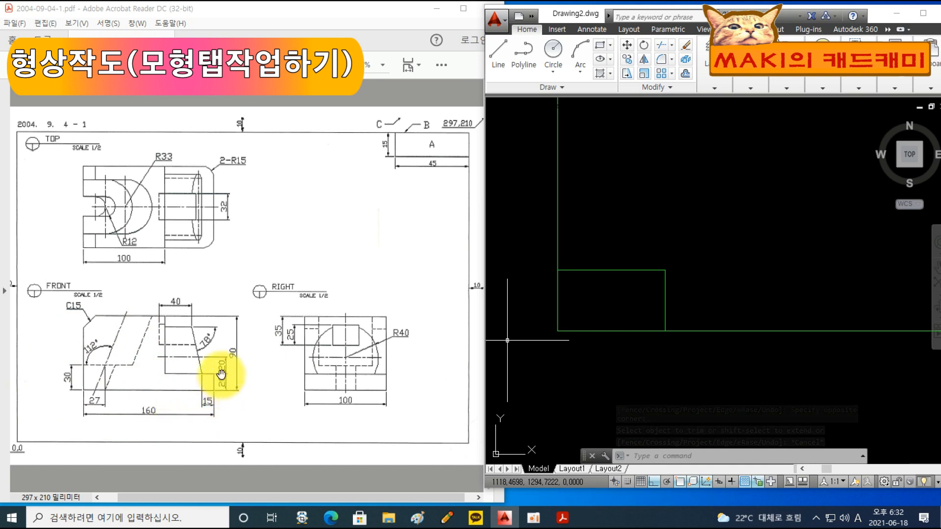
type("o")
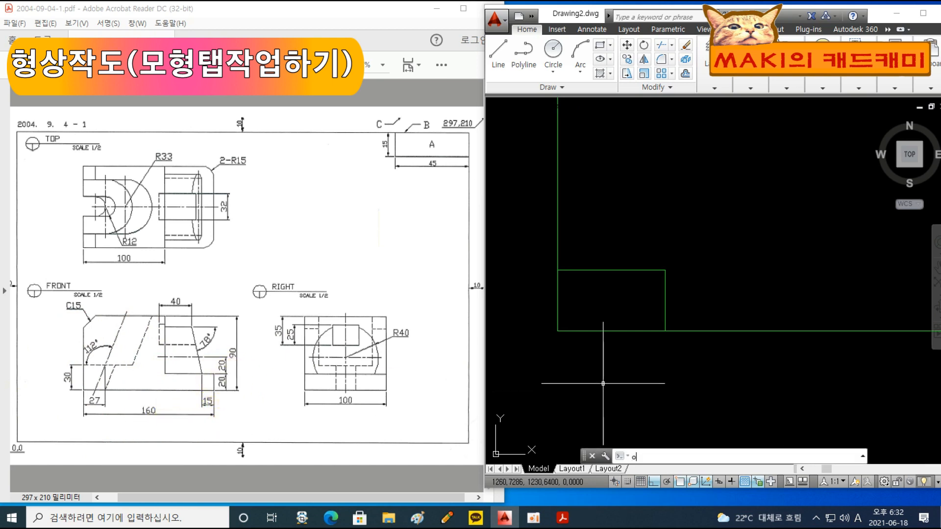
key("space")
type("20")
key("space")
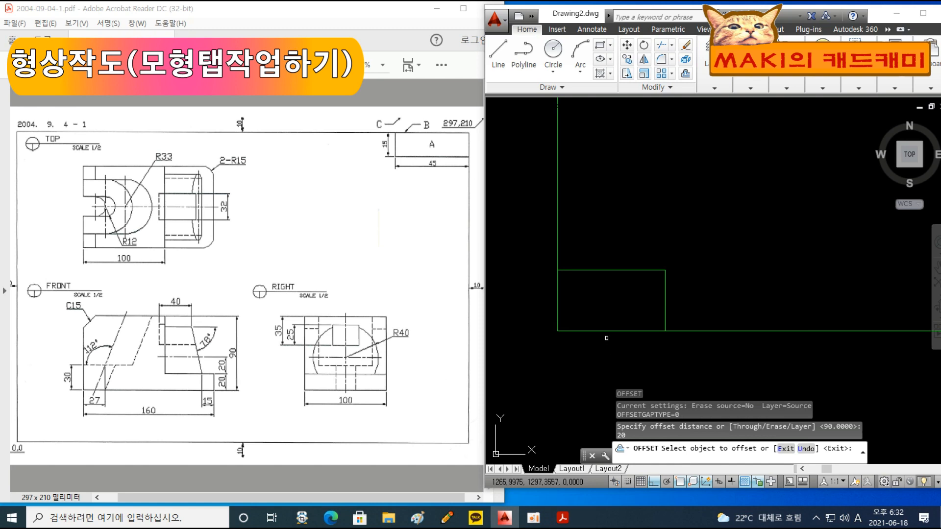
left_click(610, 330)
left_click(613, 323)
left_click(617, 317)
left_click(620, 297)
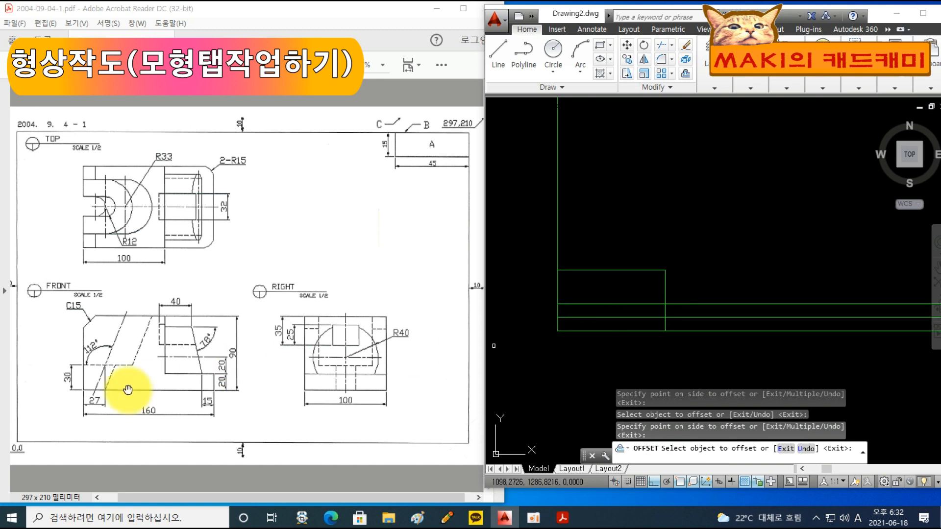
Step: Offset the front view's bottom line 30 upward
key("space")
key("space")
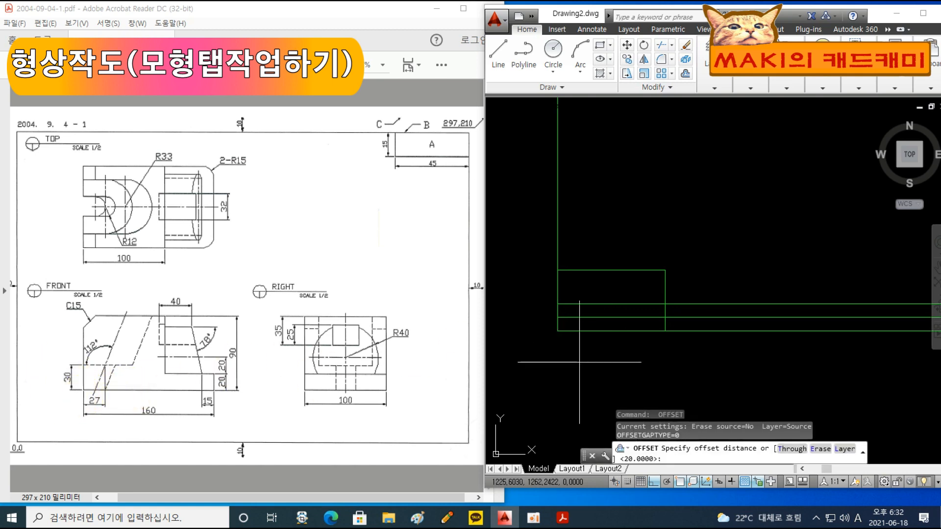
type("30")
key("Return")
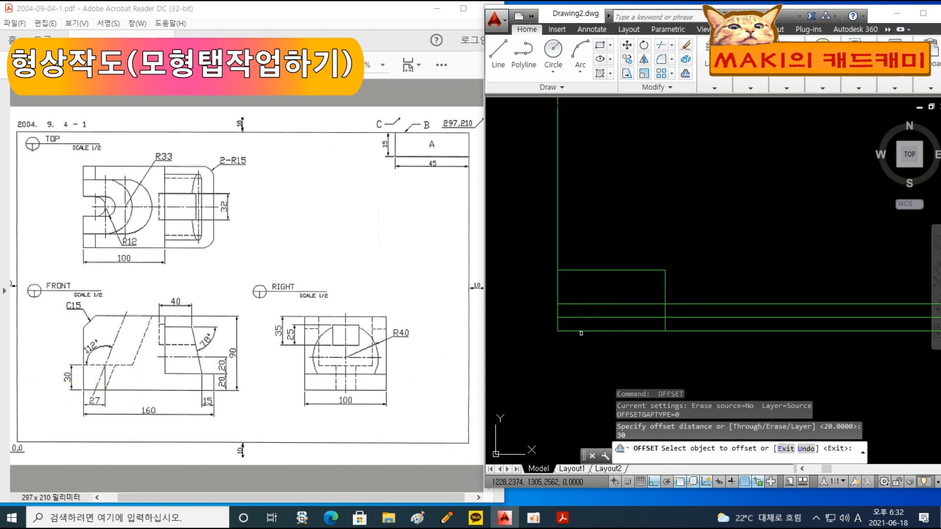
left_click(581, 331)
left_click(563, 318)
key("Escape")
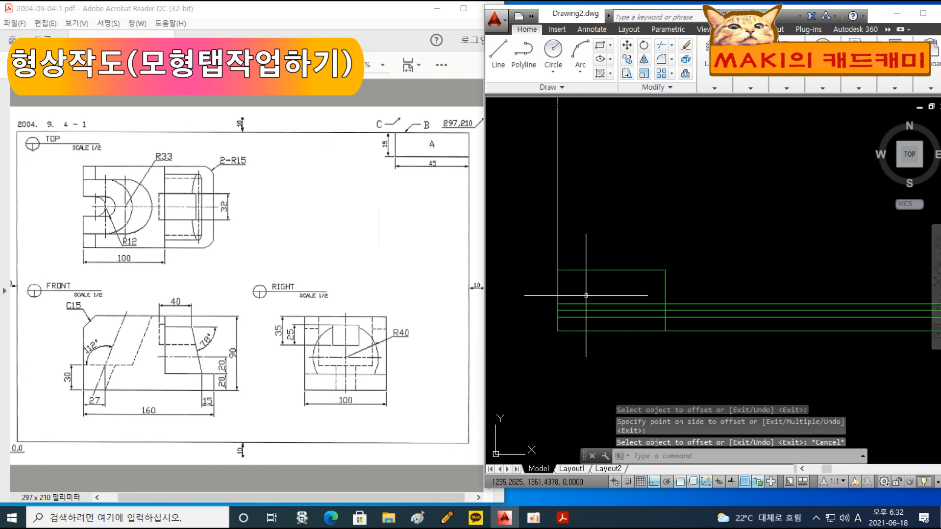
Step: Trim the three inner horizontal offset lines beyond the front view's right edge
type("tr")
key("Return")
key("Return")
left_click(711, 321)
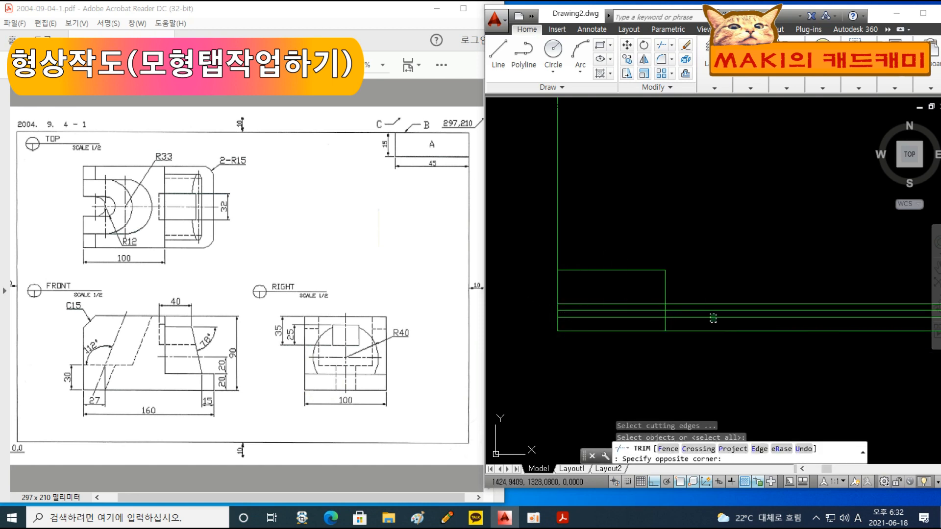
left_click(695, 295)
key("Escape")
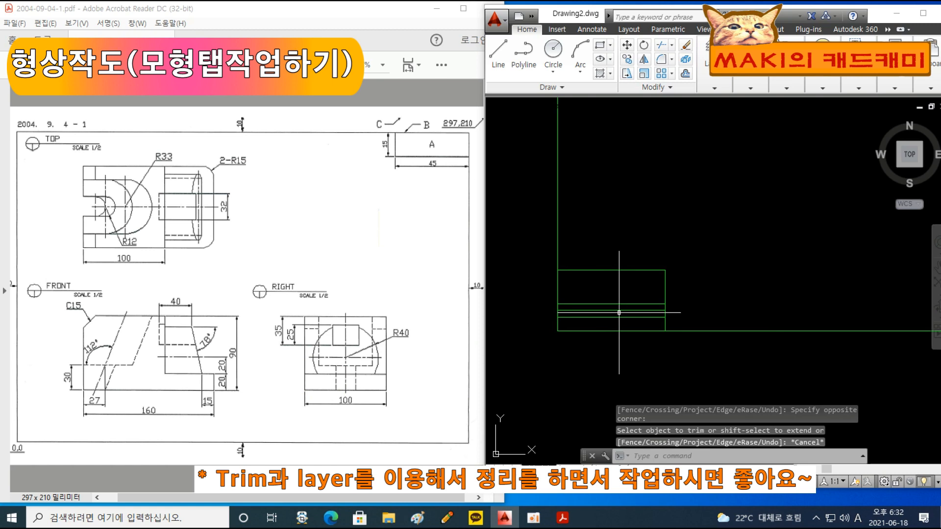
Step: Move the horizontal line 30 above the front view's base to the hidden-line layer 숨은선
left_click(585, 311)
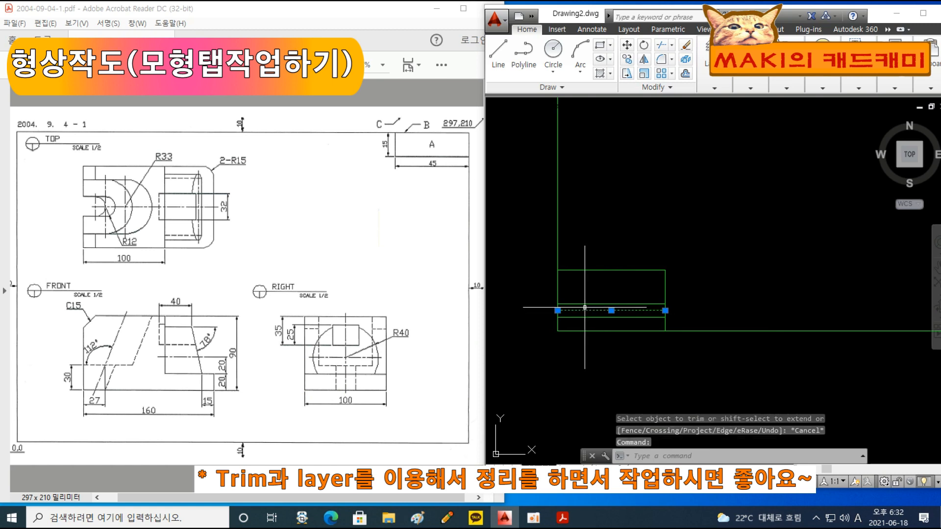
left_click(720, 90)
left_click(768, 127)
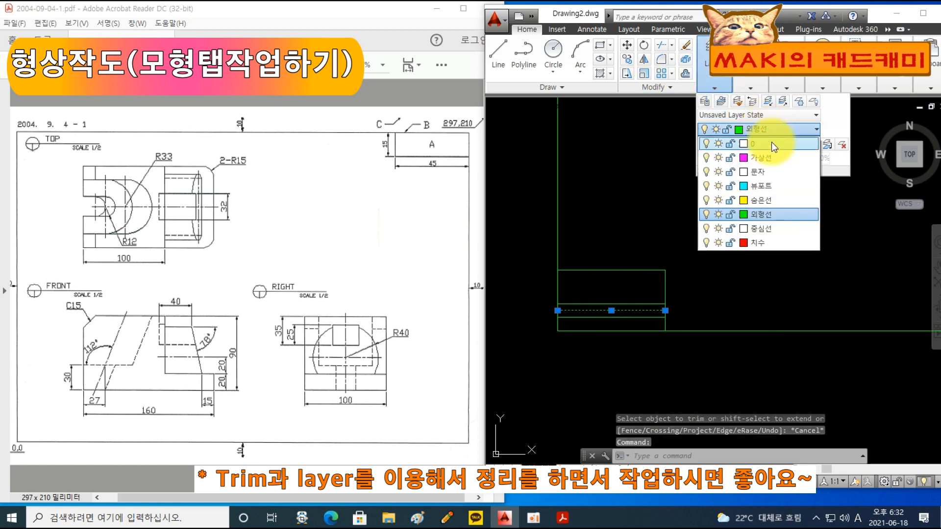
left_click(769, 198)
key("Escape")
key("Escape")
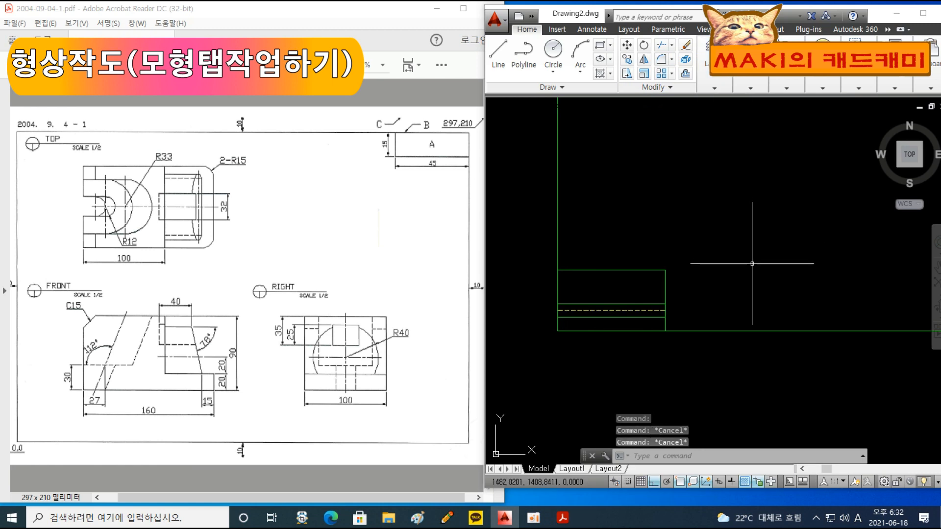
Step: Move the horizontal line 40 above the front view's base to the center-line layer 중심선
left_click(657, 304)
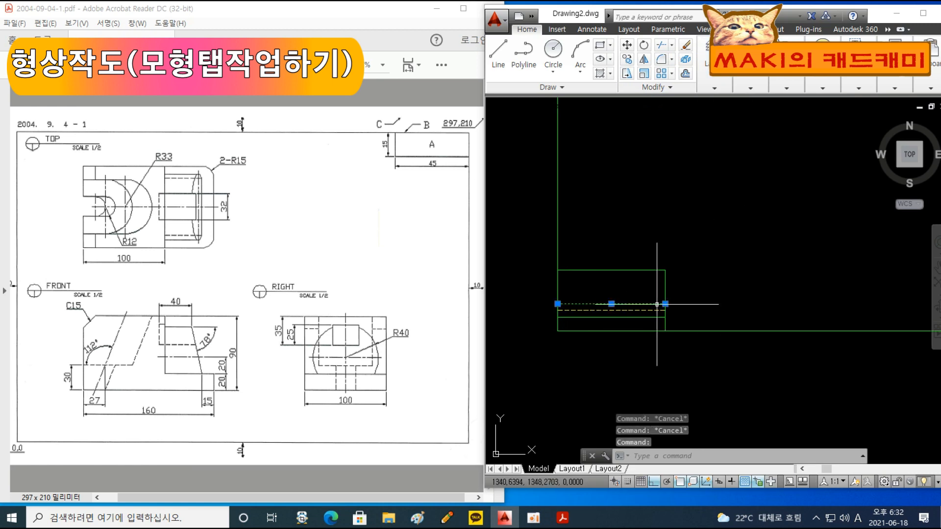
left_click(719, 91)
left_click(779, 129)
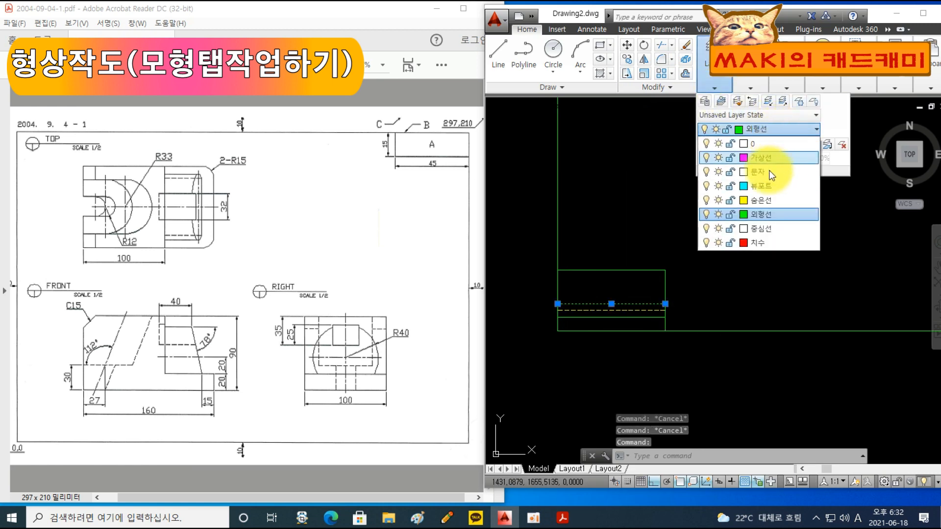
left_click(760, 225)
key("Escape")
key("Escape")
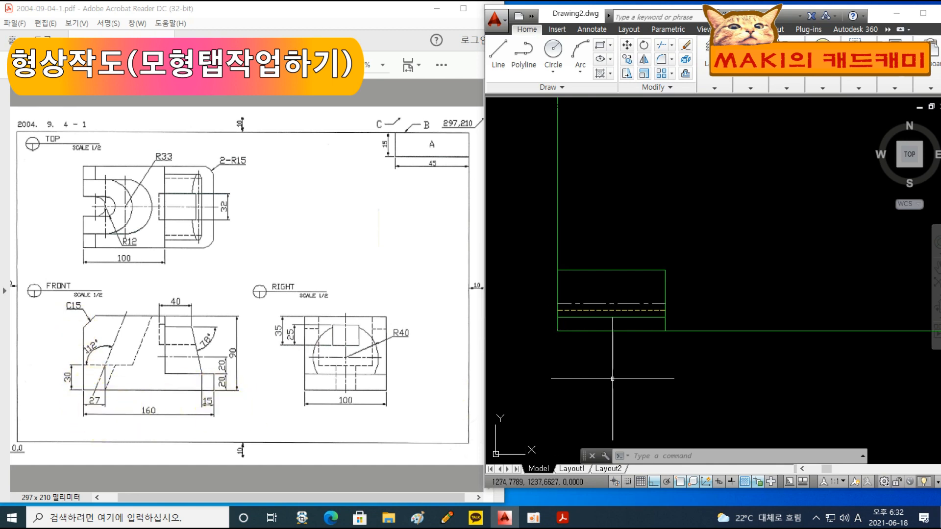
Step: Offset the front view's left vertical line 27 to the right
type("o")
key("Return")
type("27")
key("Return")
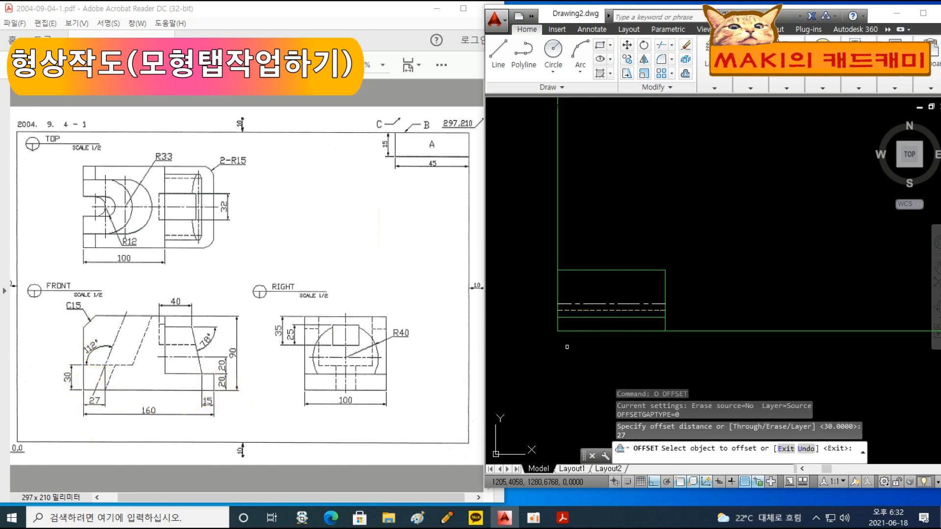
left_click(555, 325)
left_click(640, 355)
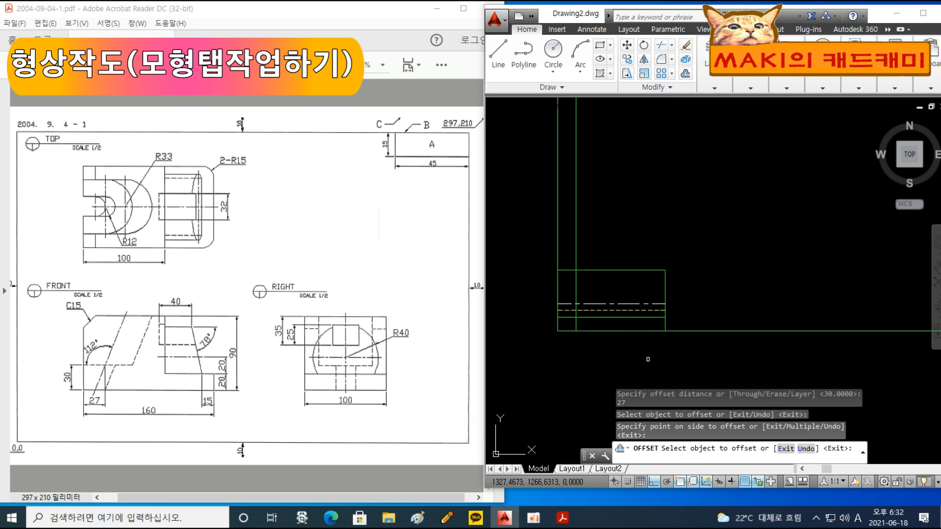
key("Return")
Step: Offset the front view's right edge 15 to the left
key("Return")
type("15")
key("Return")
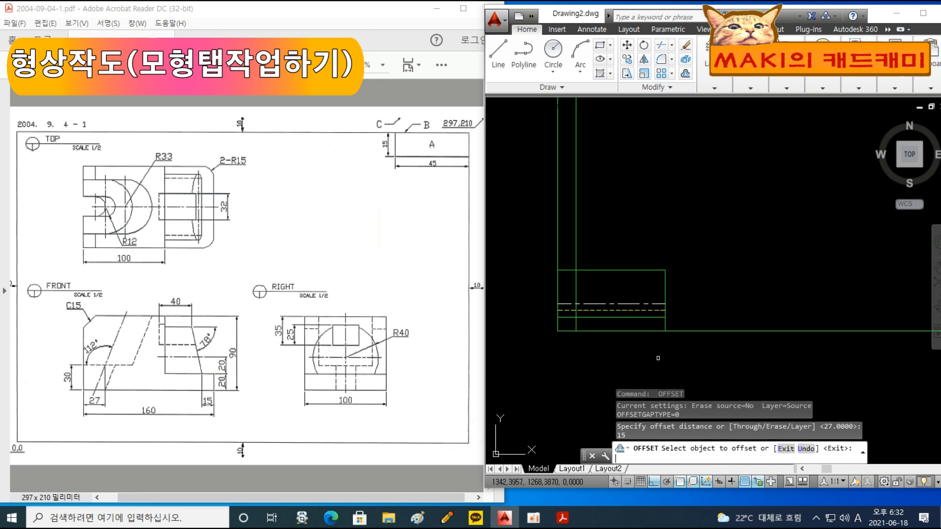
left_click(665, 287)
left_click(633, 287)
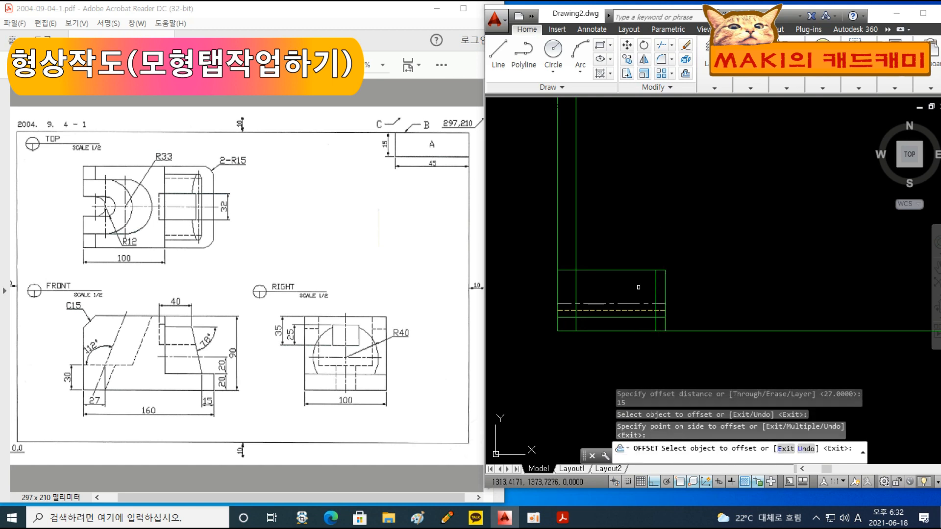
key("Escape")
Step: Trim the vertical line 27 from the left edge where it extends above the front view's top line
type("tr")
key("Return")
key("Return")
left_click(599, 223)
left_click(563, 208)
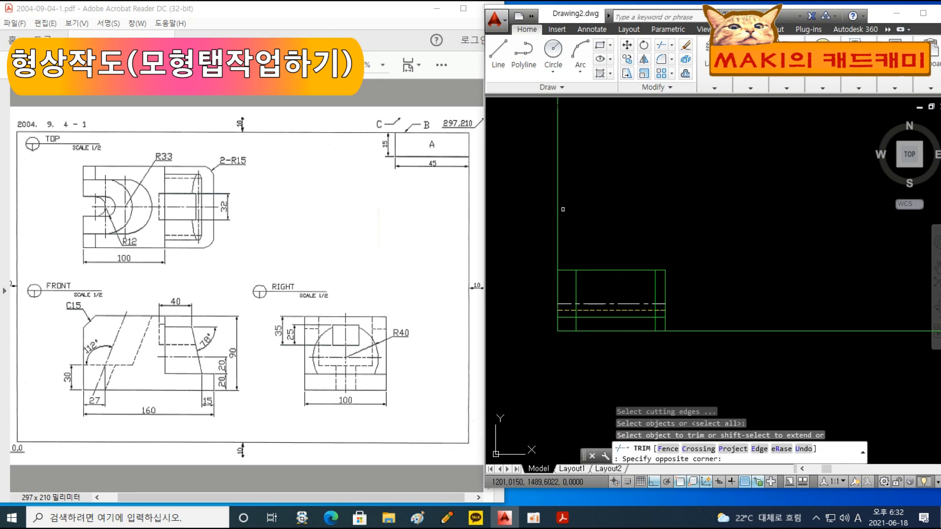
key("Escape")
Step: Mark the 78° sloped edge and its parallel lines on the reference drawing, write 180-78, and close the screen pen
scroll(646, 330, "up", 4)
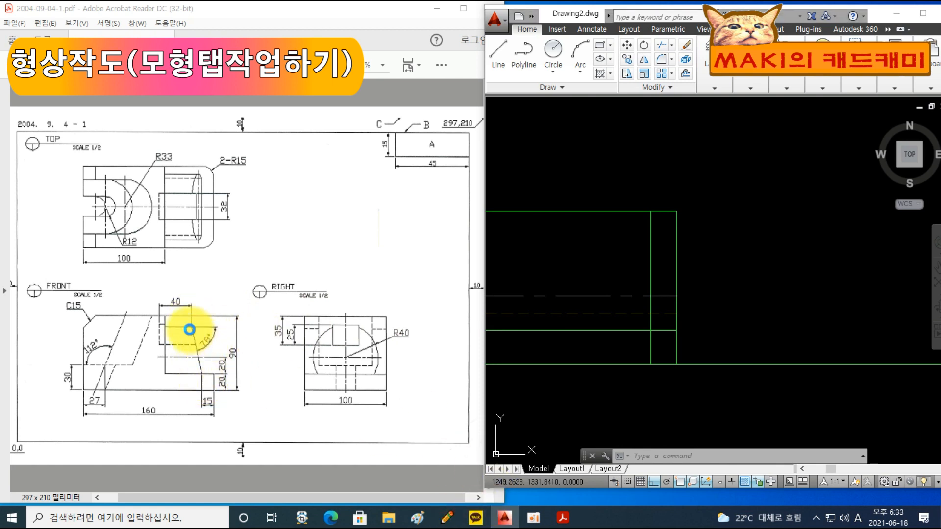
left_click_drag(182, 327, 255, 331)
left_click_drag(189, 375, 256, 376)
left_click_drag(186, 302, 208, 393)
mouse_move(216, 330)
left_mouse_down()
mouse_move(190, 358)
mouse_move(191, 375)
left_mouse_up()
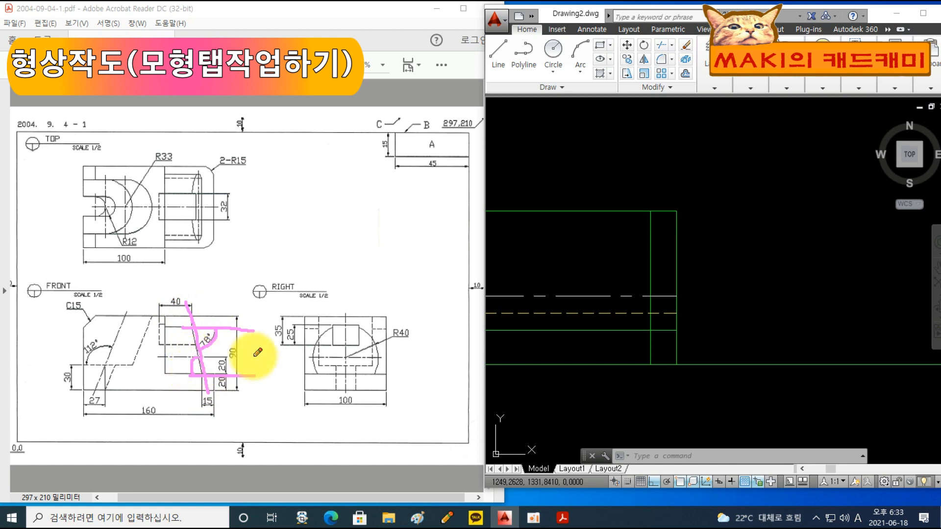
left_click_drag(265, 415, 265, 417)
mouse_move(272, 393)
left_mouse_down()
mouse_move(273, 406)
mouse_move(307, 421)
mouse_move(362, 413)
mouse_move(390, 434)
mouse_move(399, 414)
mouse_move(405, 435)
left_mouse_up()
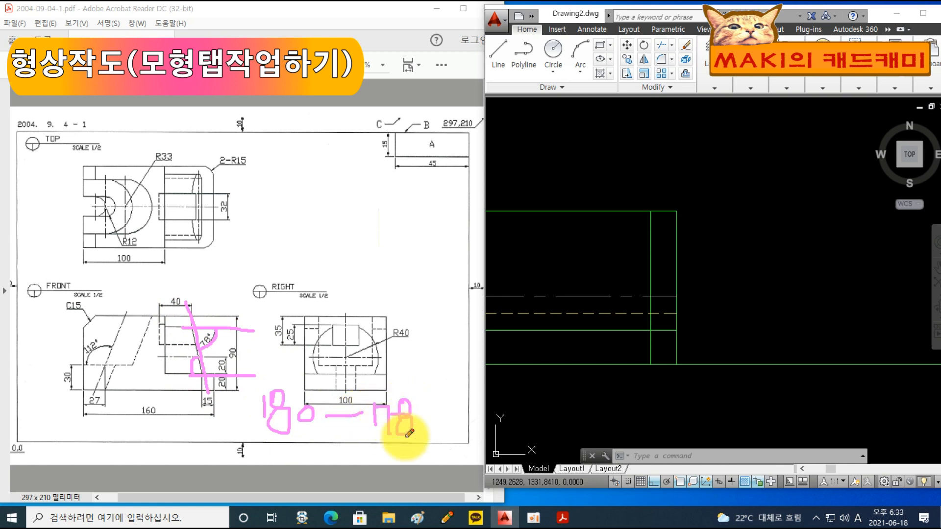
right_click(442, 522)
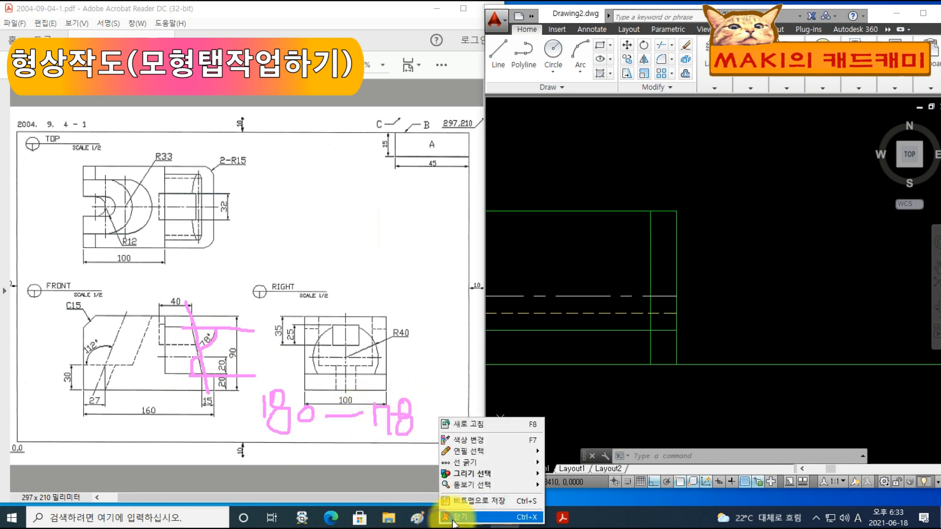
left_click(463, 517)
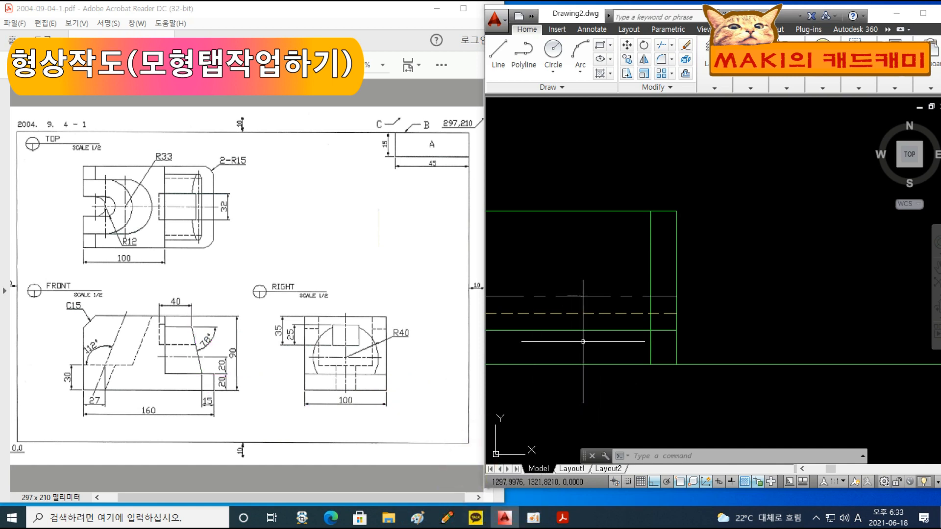
Step: Calculate 180-78 with the CAL command for the sloped edge's direction
left_click(613, 260)
key("Escape")
key("Escape")
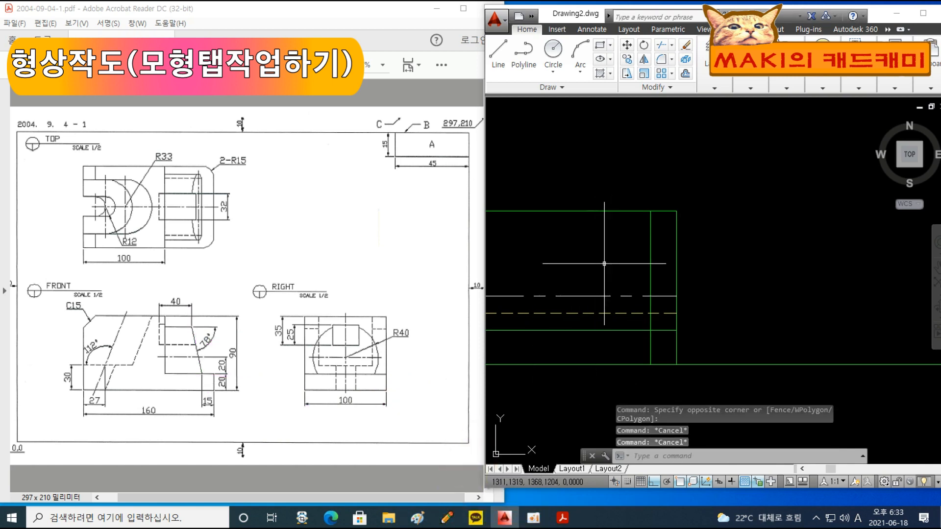
type("cal")
key("Return")
type("180-78")
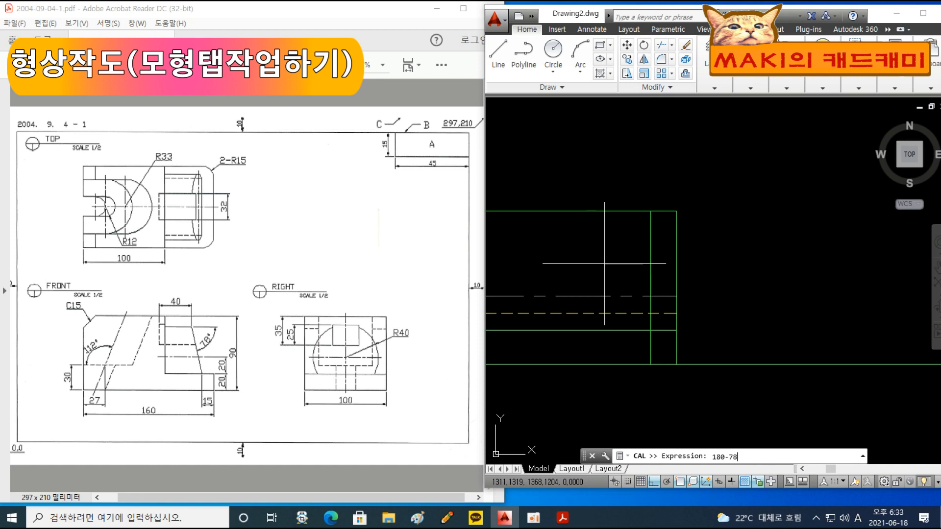
key("Return")
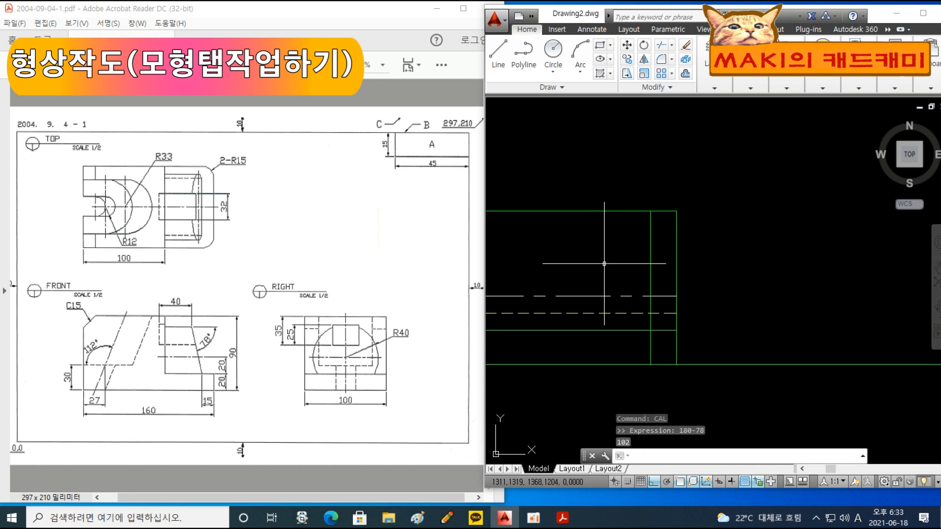
type("l")
key("Return")
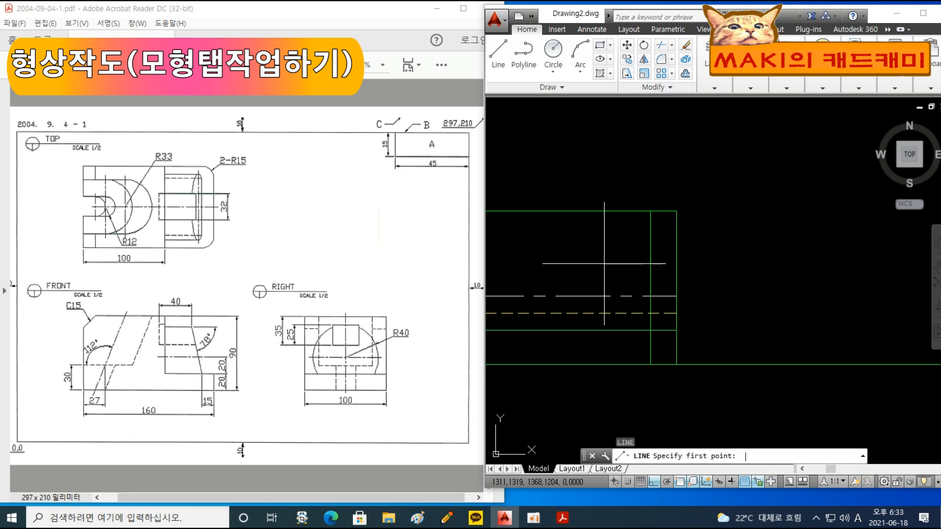
left_click(651, 330)
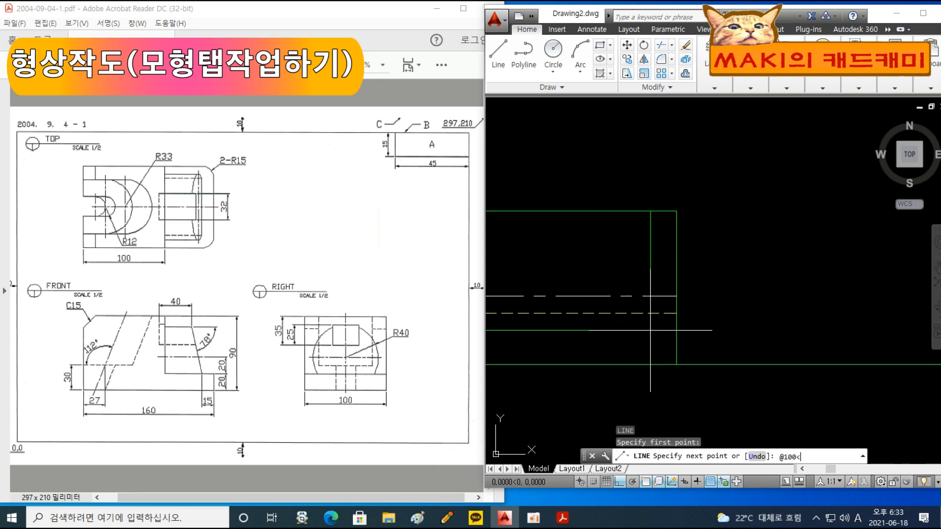
type("2")
key("Return")
key("Escape")
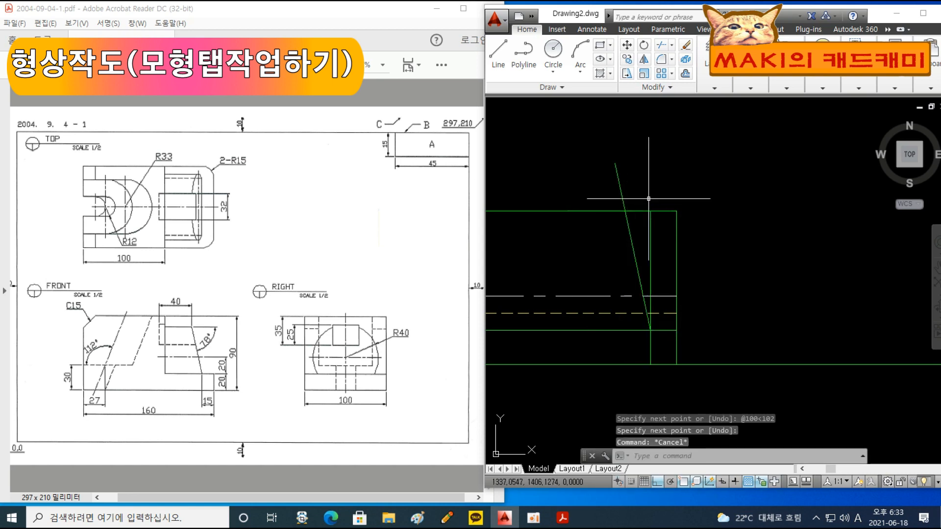
Step: Trim the sloped line above the front view's top edge and erase the vertical guide line at its foot
type("tr")
key("Return")
key("Return")
left_click(630, 181)
left_click(594, 156)
key("Escape")
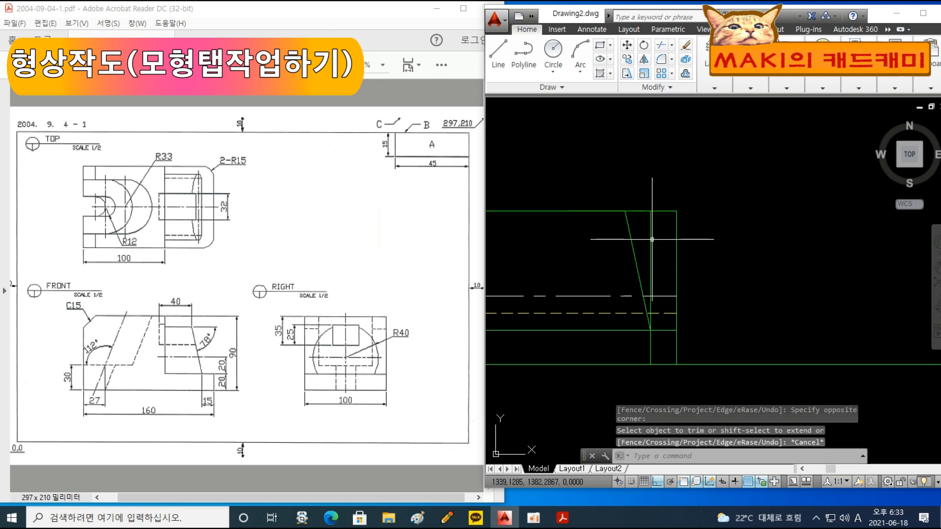
left_click(651, 240)
key("Delete")
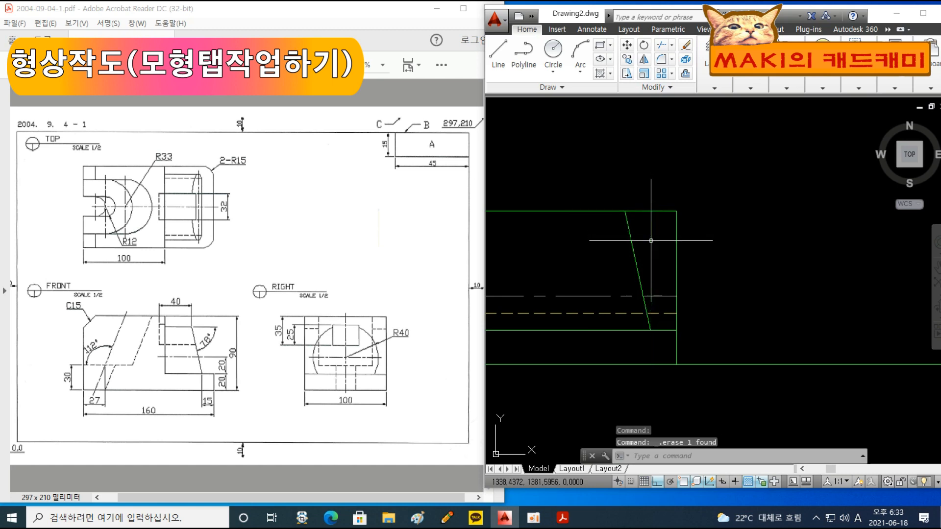
Step: Trim the front view's upper horizontal lines to the right of the sloped line, using the slope as cutting edge
type("tr")
key("Return")
key("Return")
left_click(709, 322)
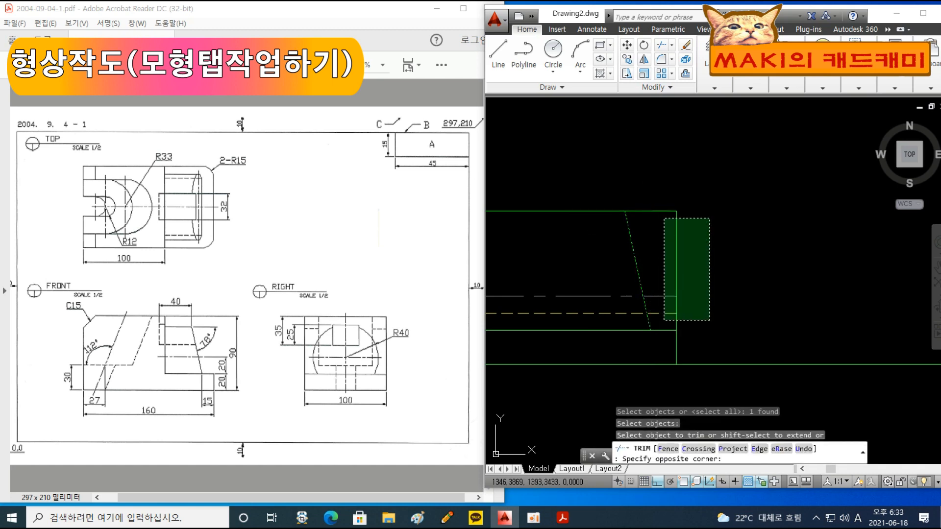
left_click(654, 197)
key("Return")
Step: Trim the front view's right edge above the 20 high horizontal line
key("Return")
left_click(671, 343)
left_click(657, 319)
key("Return")
left_click(687, 309)
left_click(672, 295)
key("Return")
key("Escape")
Step: Chamfer the front view's upper-left corner with both distances 15 in No trim mode
middle_click_drag(671, 297, 699, 297)
scroll(631, 303, "down", 2)
middle_click_drag(586, 313, 649, 277)
middle_click_drag(699, 247, 680, 286)
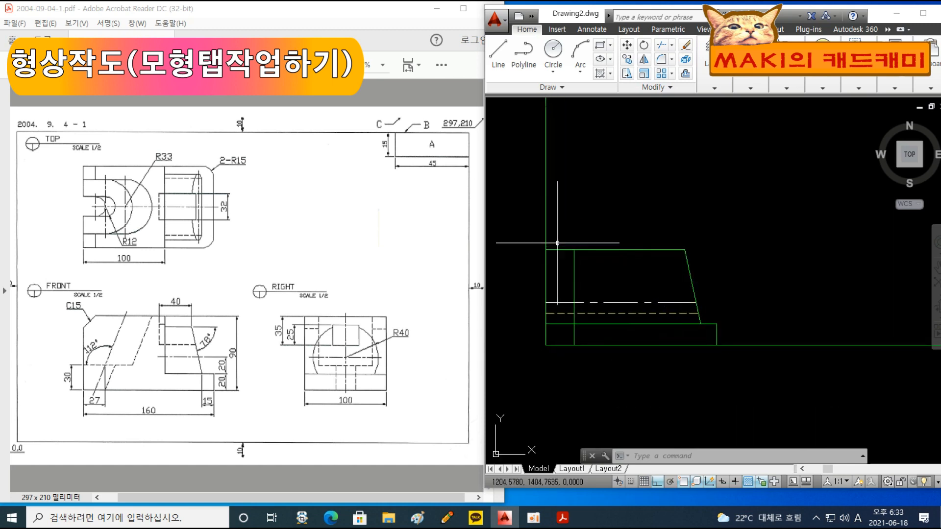
type("cham")
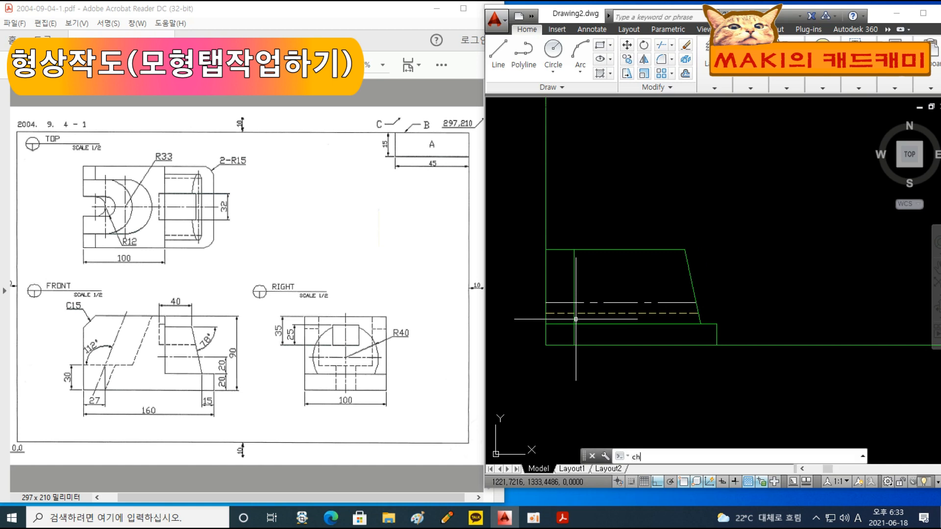
key("Return")
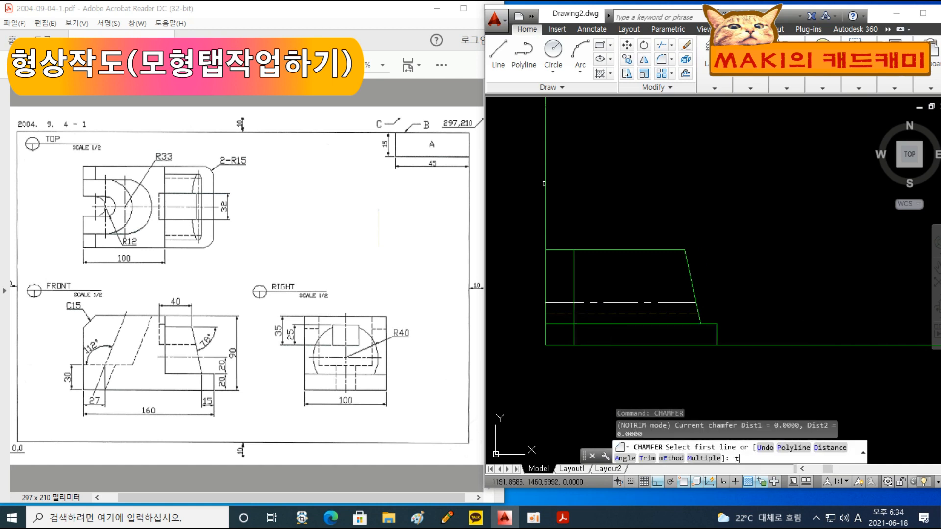
type("t")
key("Return")
type("n")
key("Return")
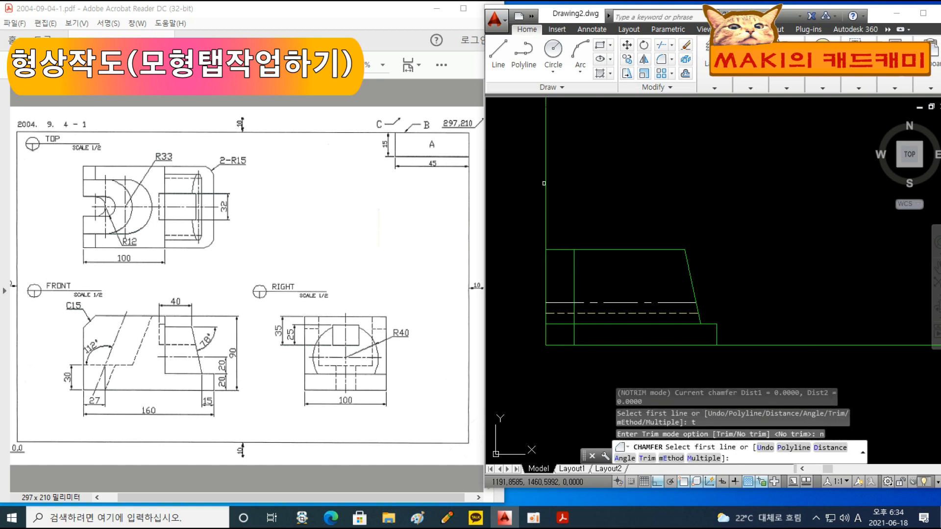
type("d")
key("Return")
type("15")
key("Return")
type("15")
key("Return")
left_click(555, 247)
key("Escape")
key("Escape")
Step: Trim the piece of the front view's top line that extends past the corner chamfer
scroll(560, 265, "up", 2)
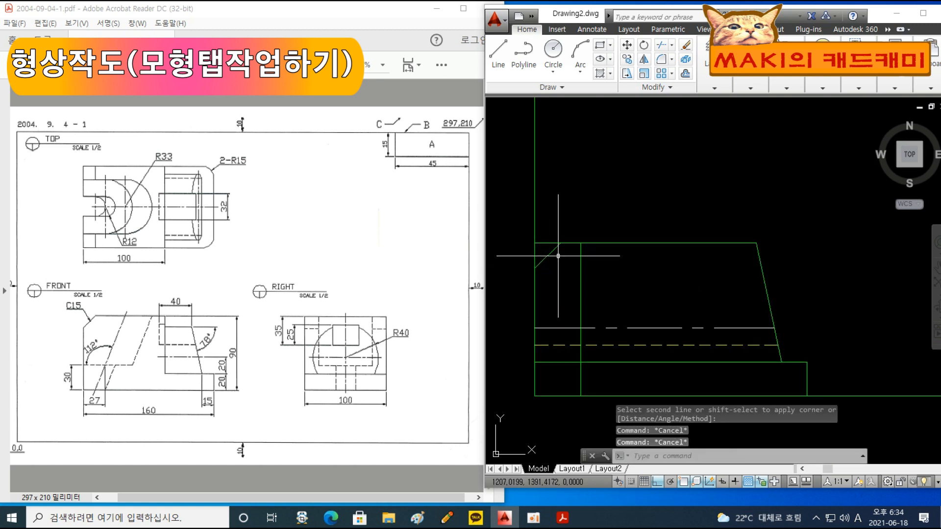
type("tr")
key("Return")
key("Return")
left_click(552, 240)
scroll(552, 239, "down", 2)
key("Escape")
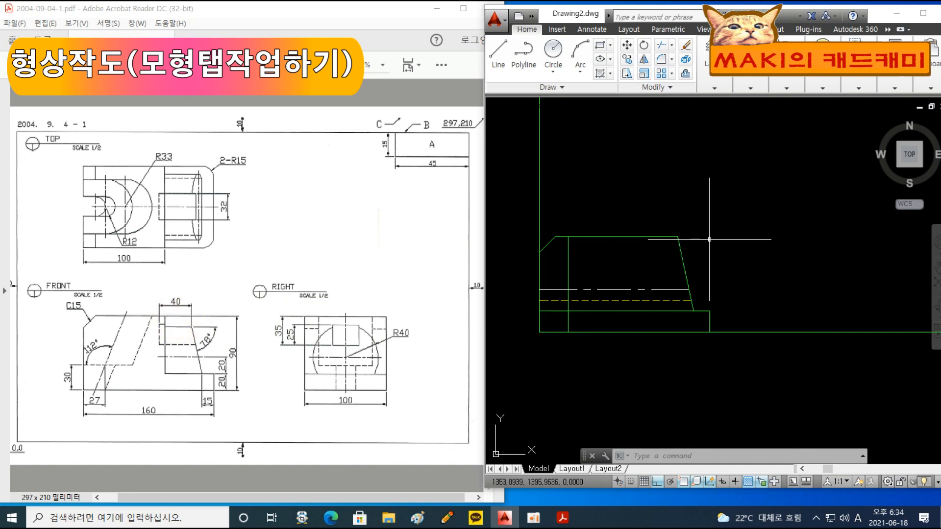
Step: Draw a vertical construction line upward from the top end of the front view's sloped edge
key("l")
key("space")
left_click(677, 238)
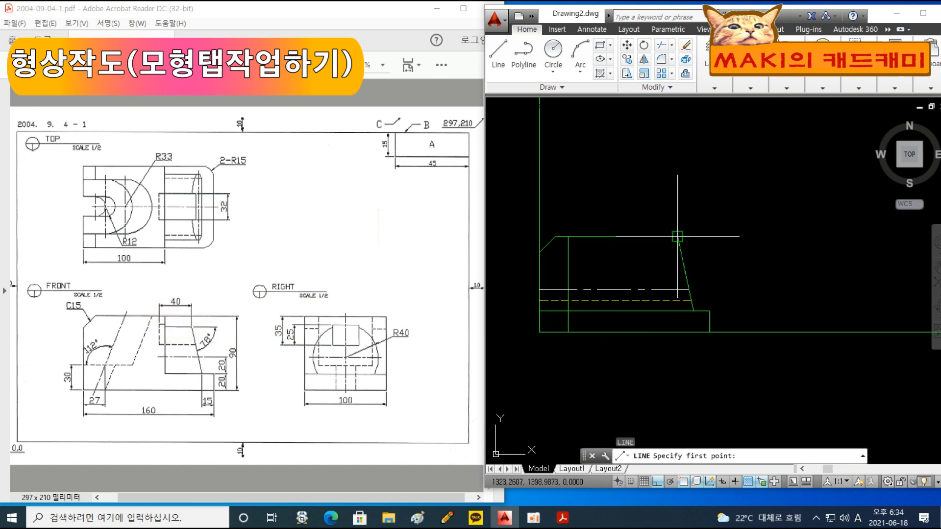
left_click(741, 166)
key("Escape")
key("Escape")
Step: Offset the vertical construction line above the front view's sloped edge 40 to the left
key("o")
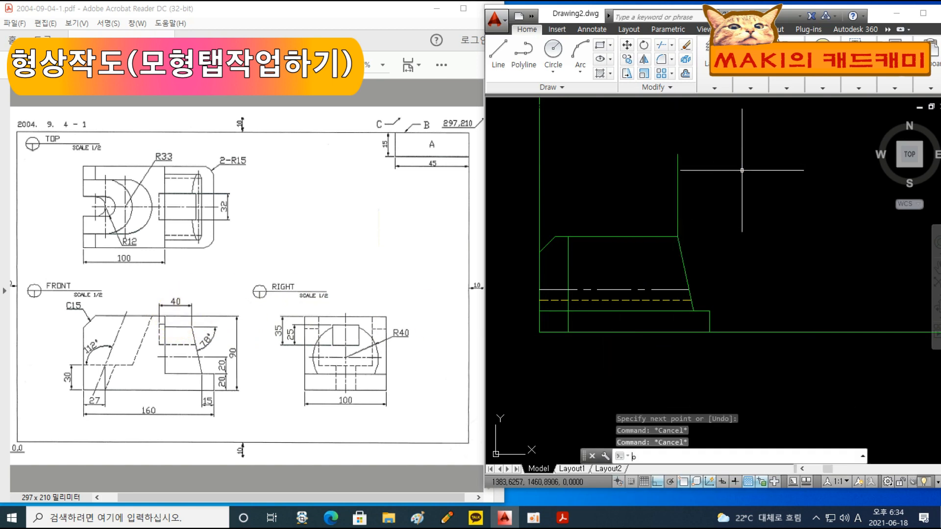
key("space")
type("40")
key("space")
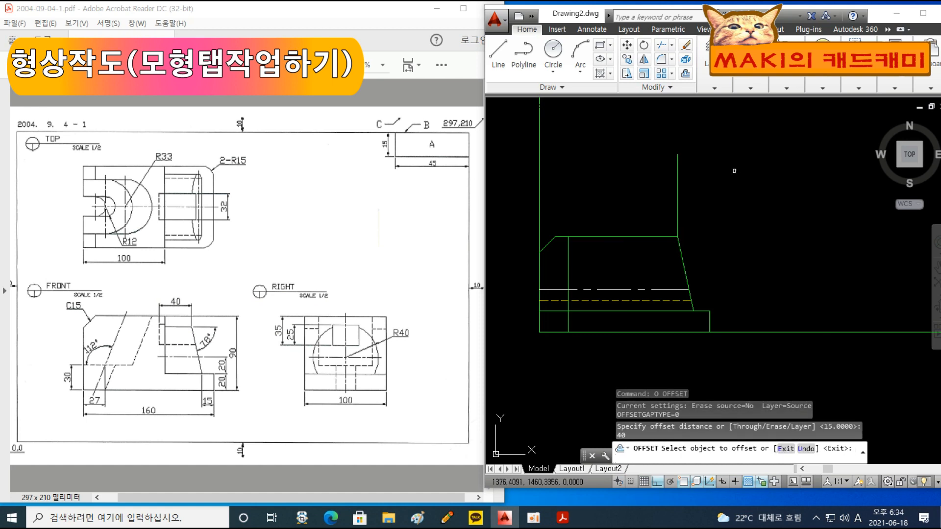
left_click(679, 207)
left_click(632, 206)
key("Escape")
Step: Stretch the offset line's lower end down through the front view to just above its bottom line
left_click(635, 216)
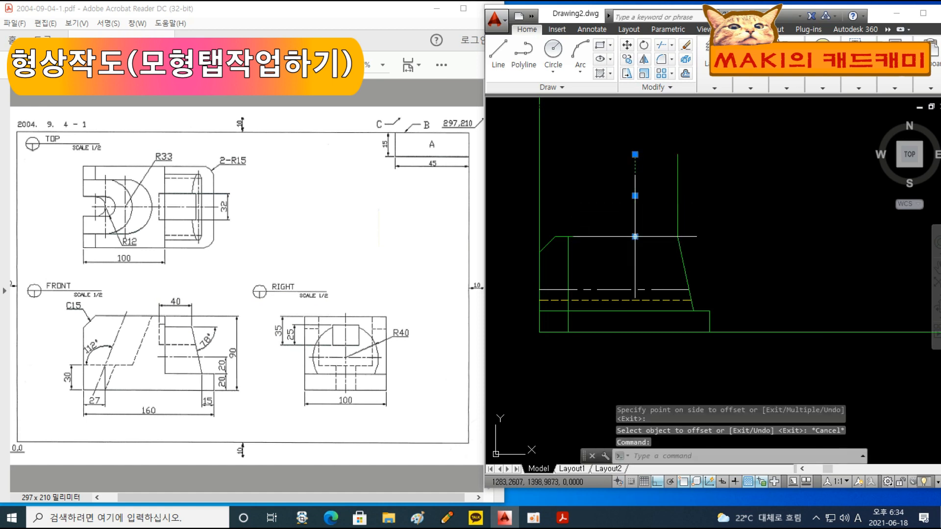
left_click(636, 237)
scroll(642, 312, "up", 3)
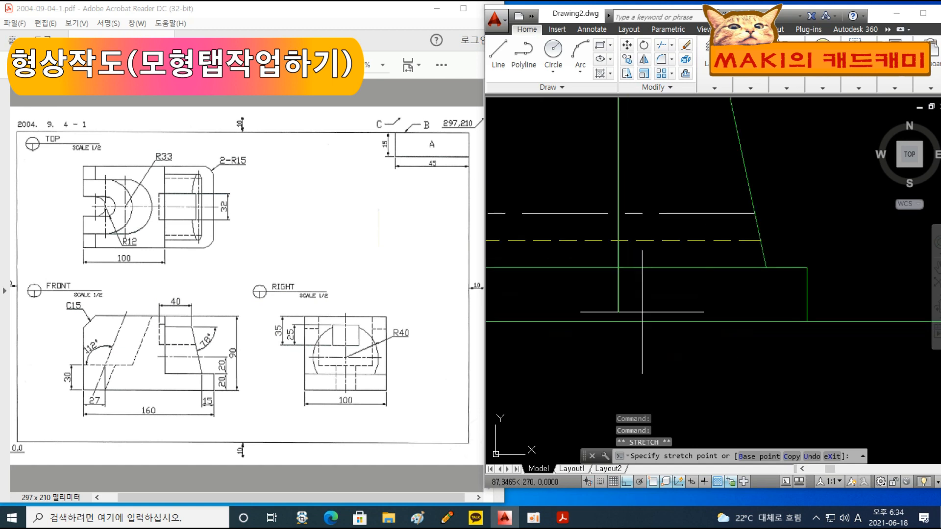
left_click(619, 304)
scroll(681, 215, "down", 4)
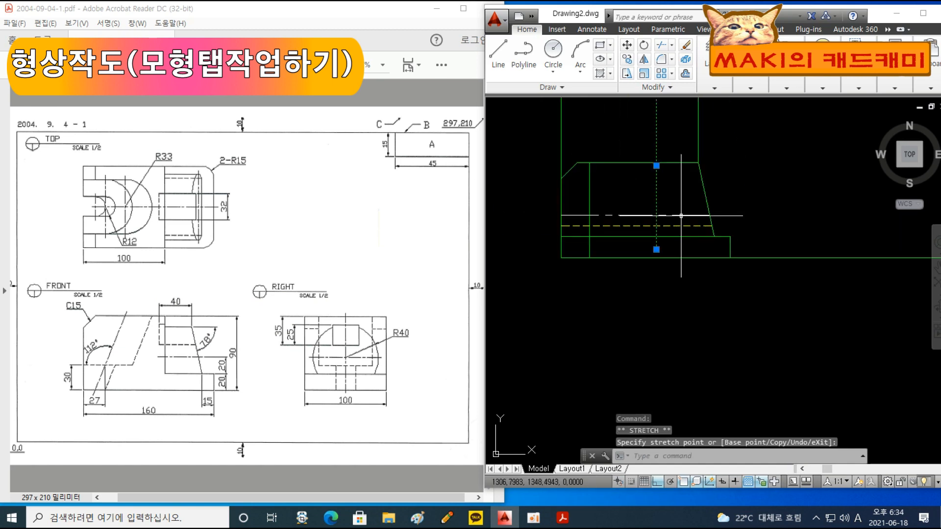
key("Escape")
key("Escape")
Step: Trim the part of the offset vertical line that rises above the front view's top line
middle_click_drag(681, 215, 691, 261)
type("tr")
key("space")
left_click(696, 223)
left_click(681, 201)
key("space")
left_click(681, 195)
left_click(656, 174)
key("Escape")
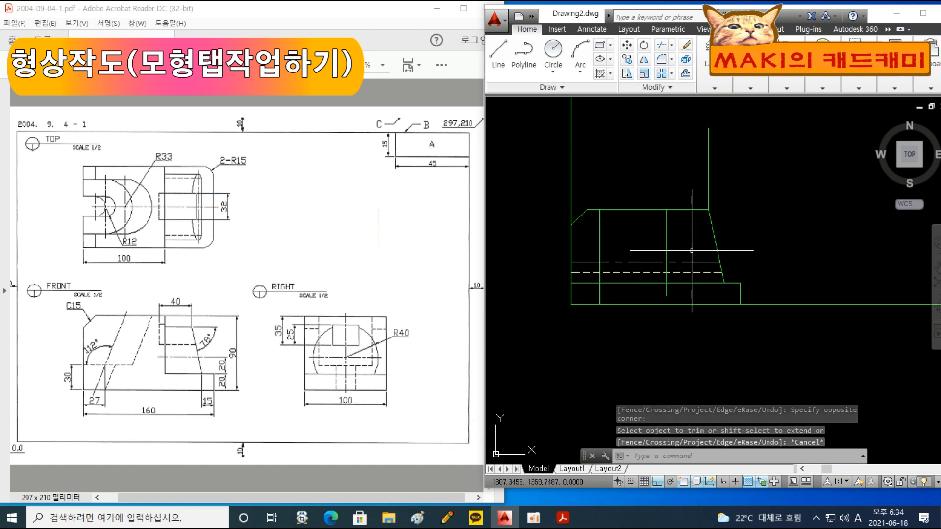
Step: Match the offset vertical line's properties to the yellow horizontal hidden line
type("match")
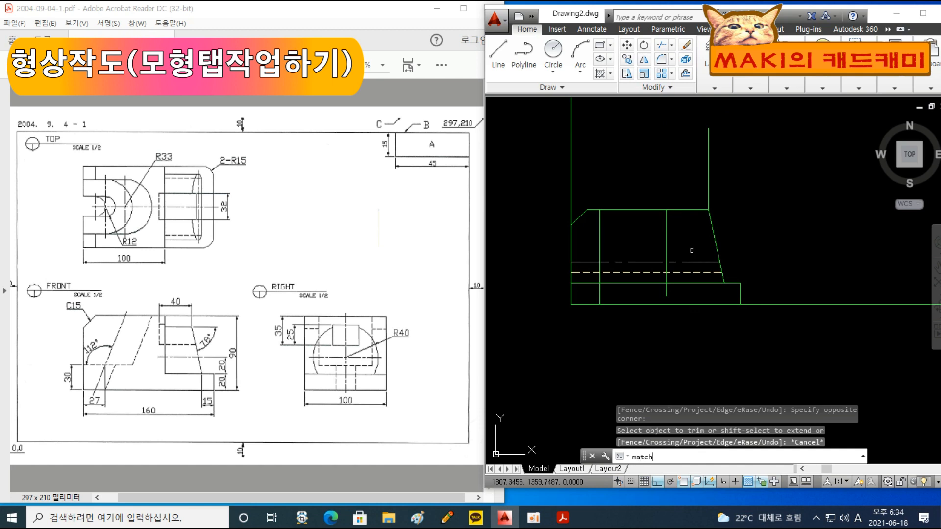
key("Return")
left_click(688, 272)
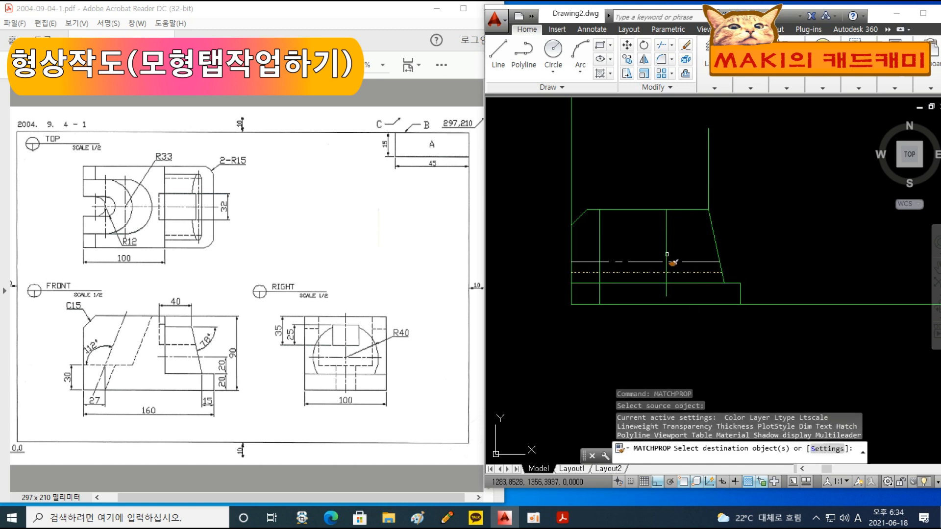
left_click(667, 252)
key("Escape")
Step: Delete the vertical construction line standing above the top end of the front view's sloped edge
left_click(718, 147)
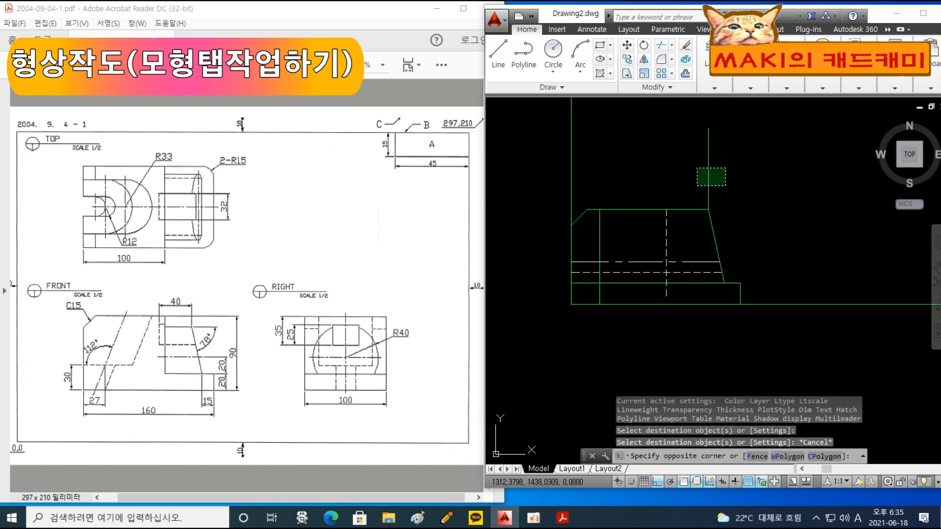
left_click(696, 123)
key("Delete")
key("Escape")
key("Escape")
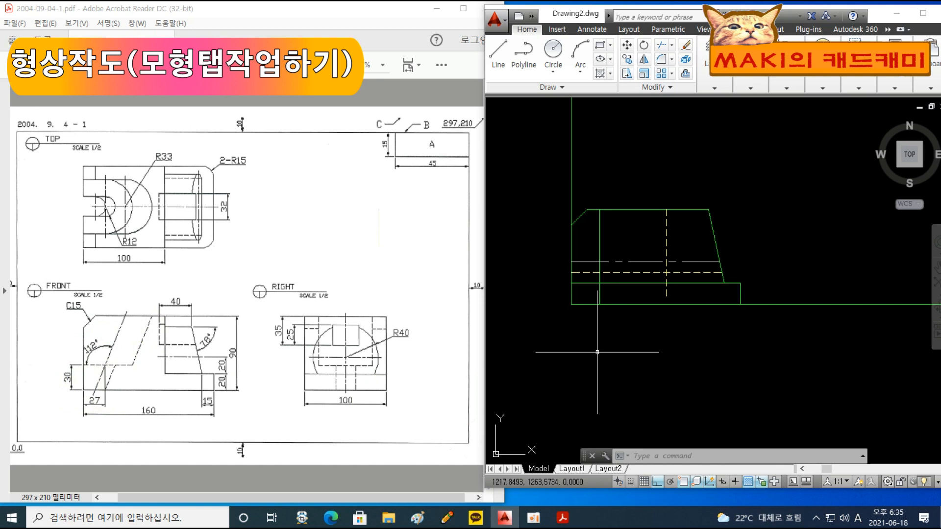
Step: Calculate 180-112 to get the inclined line's angle from the horizontal
type("cal")
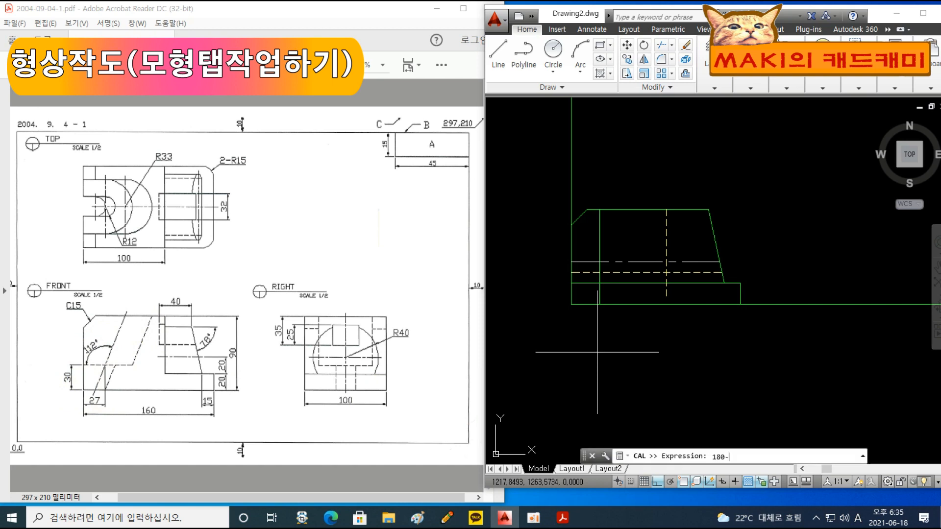
key("Return")
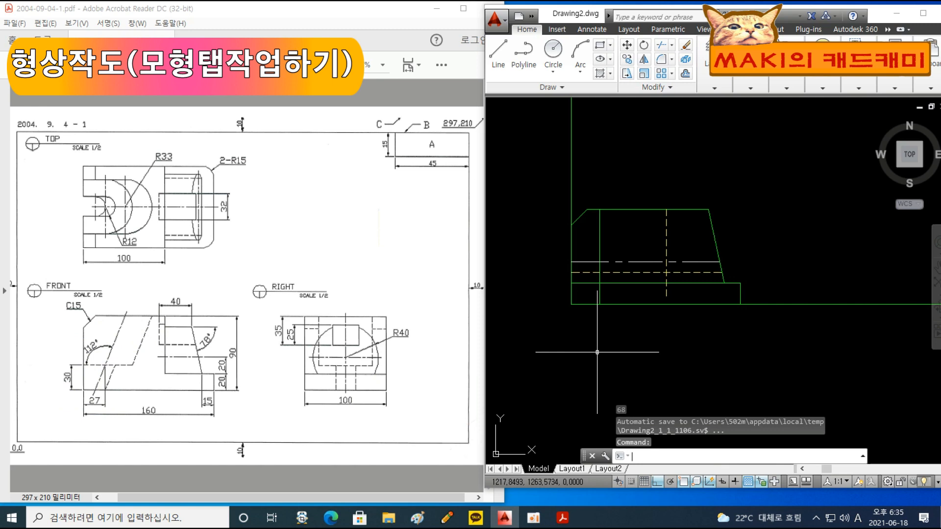
key("Return")
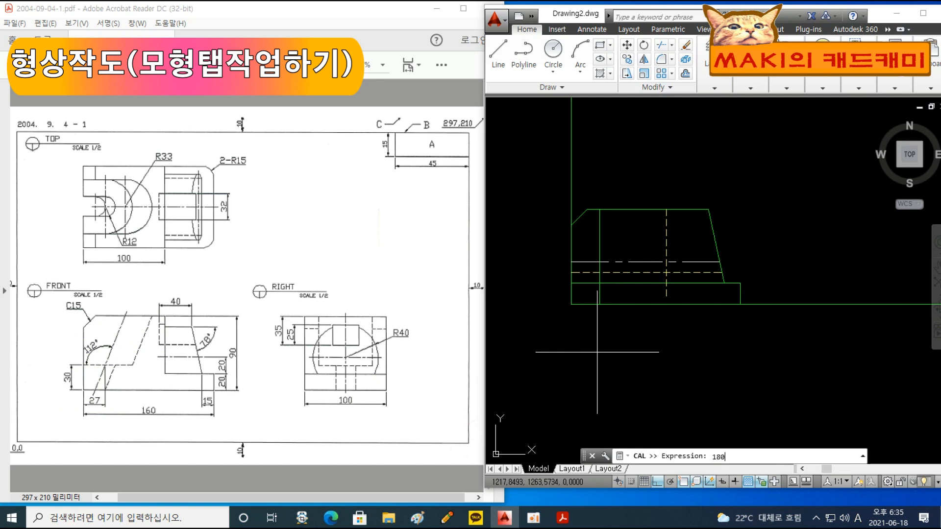
type("180-112")
key("Return")
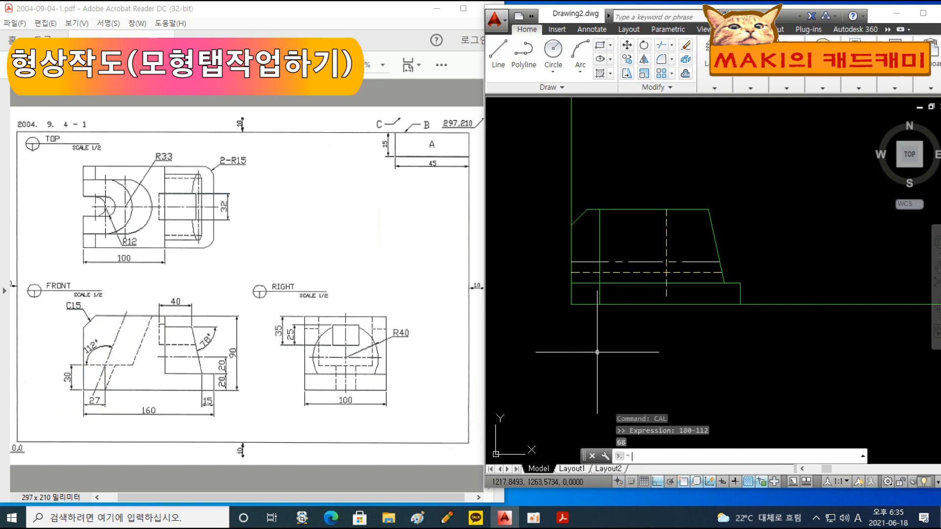
key("Escape")
key("Escape")
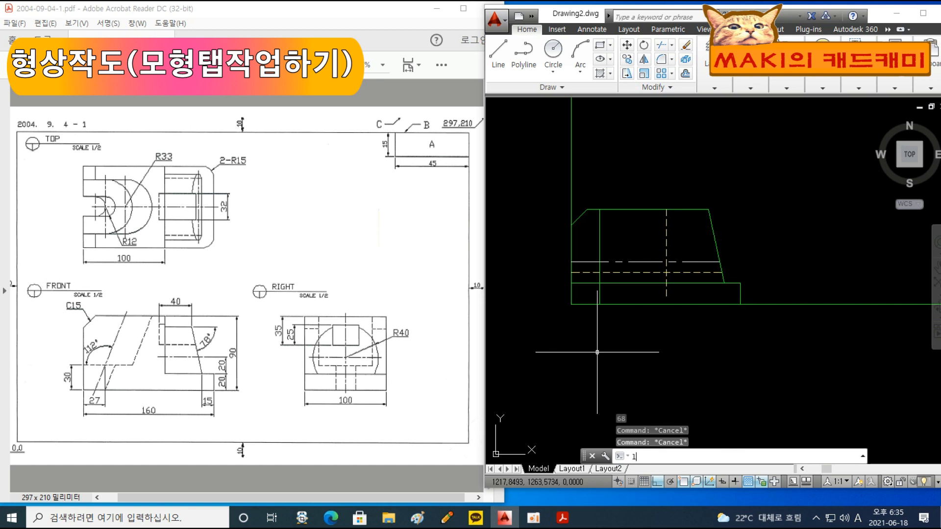
type("l")
key("Return")
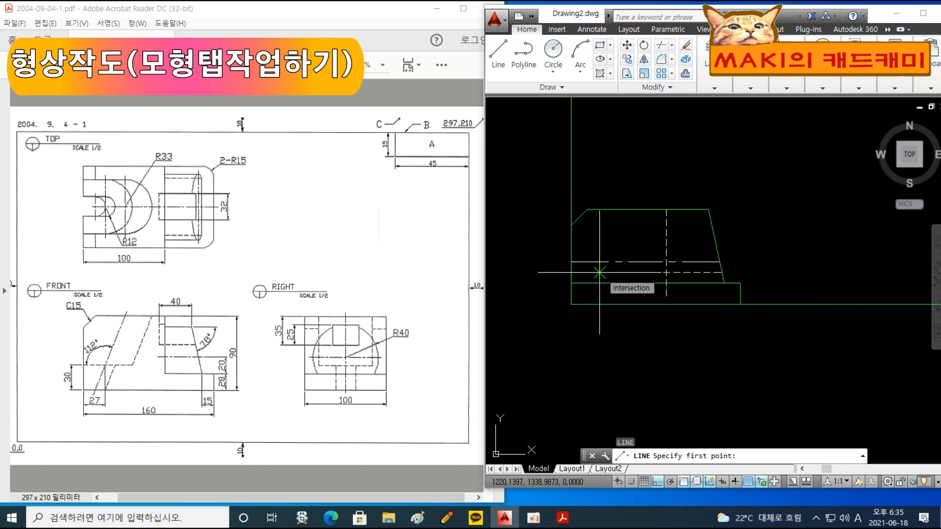
left_click(599, 272)
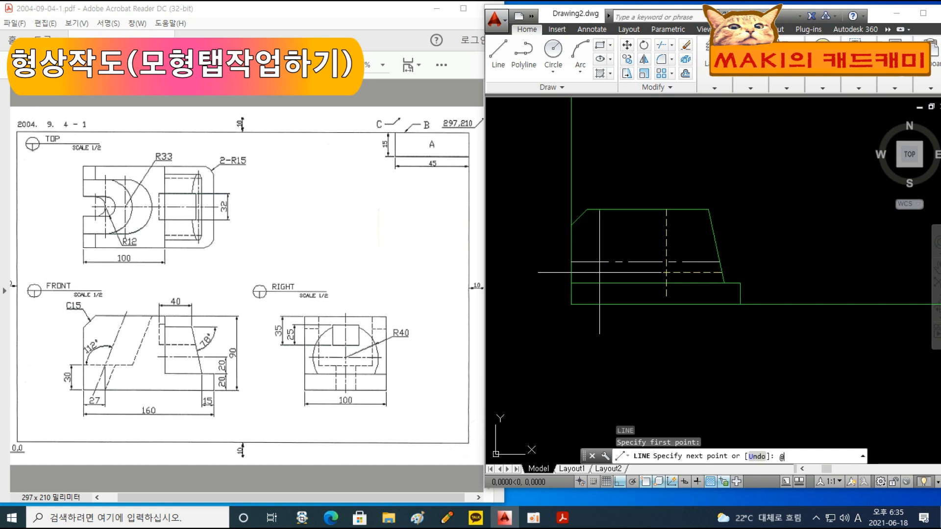
key("Escape")
Step: Draw a construction line at 68 degrees through the intersection of the left vertical guide and the hidden line
type("xl")
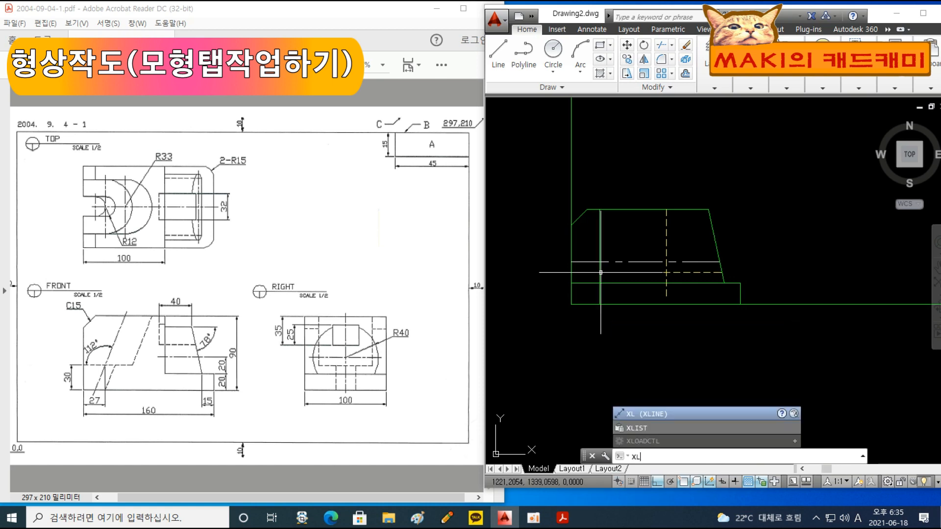
key("Return")
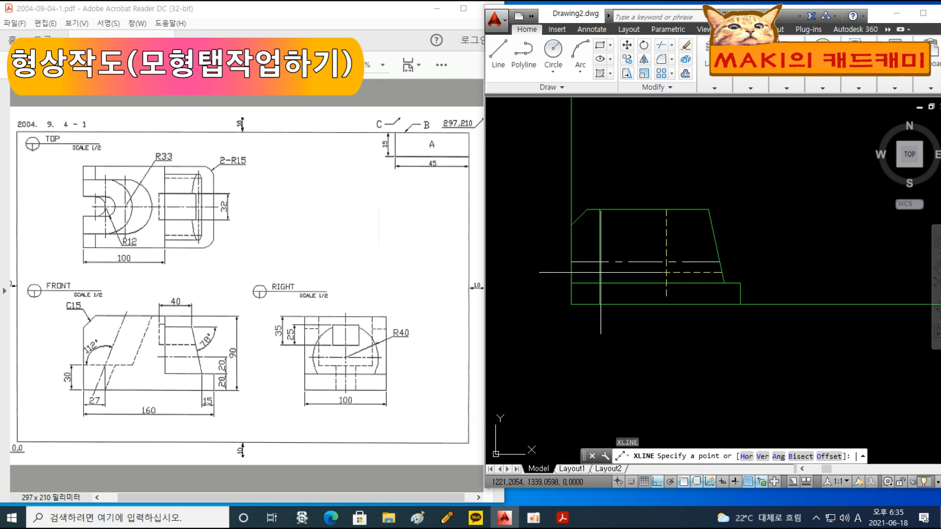
type("a")
key("Return")
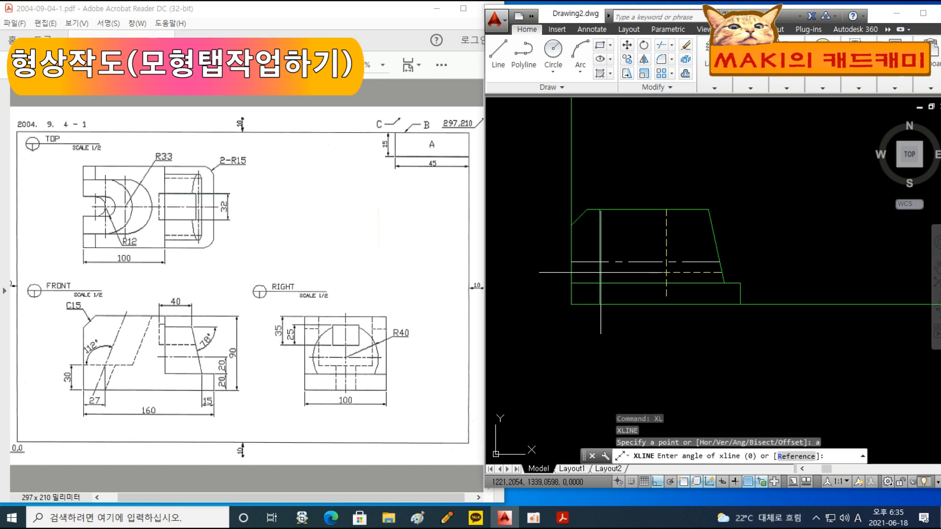
key("Return")
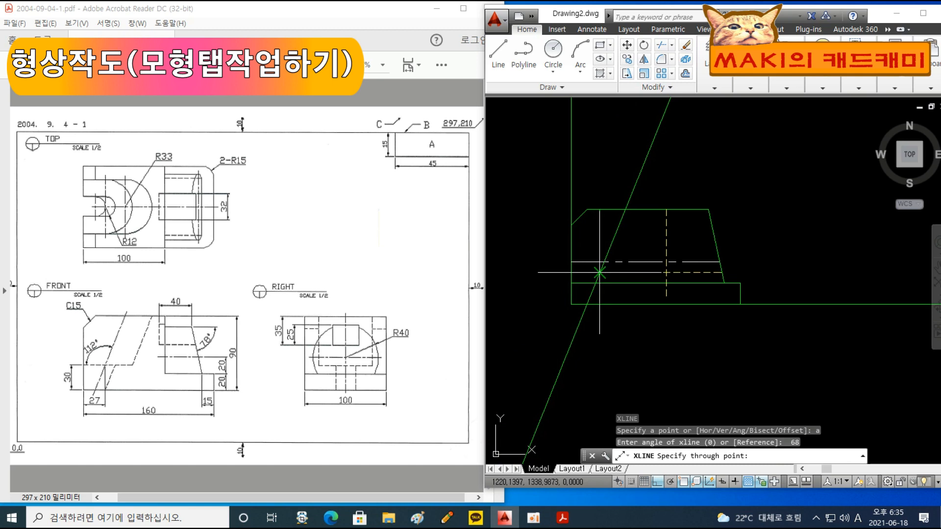
left_click(553, 392)
key("Escape")
key("Escape")
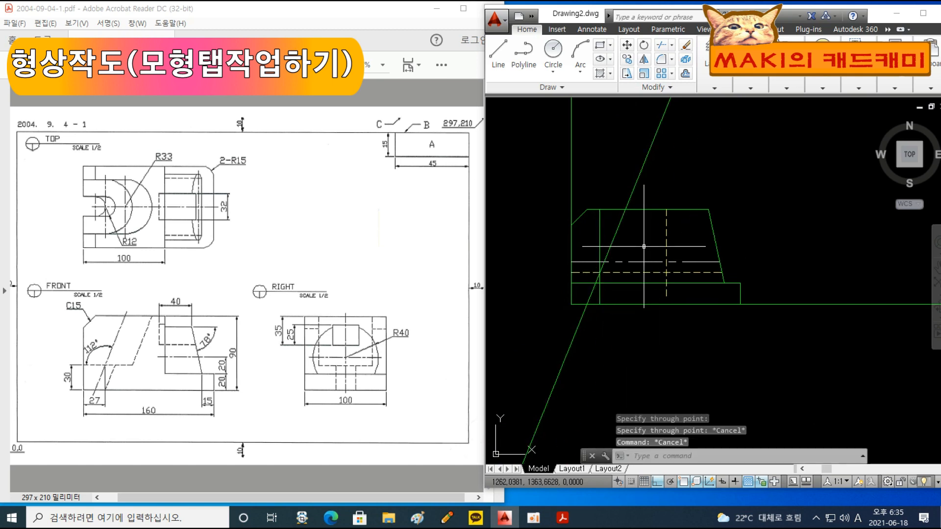
Step: Match the 68-degree construction line's properties to the front view's horizontal center line
type("ma")
key("Return")
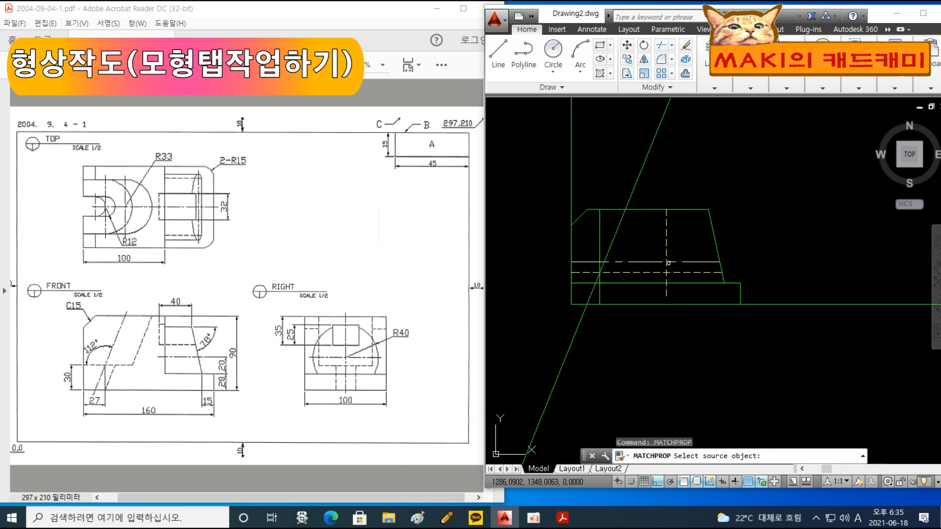
left_click(668, 263)
left_click(611, 243)
key("Return")
Step: Trim the inclined center line above the front view's top line and below its bottom line
type("tr")
key("Return")
key("Return")
left_click(672, 163)
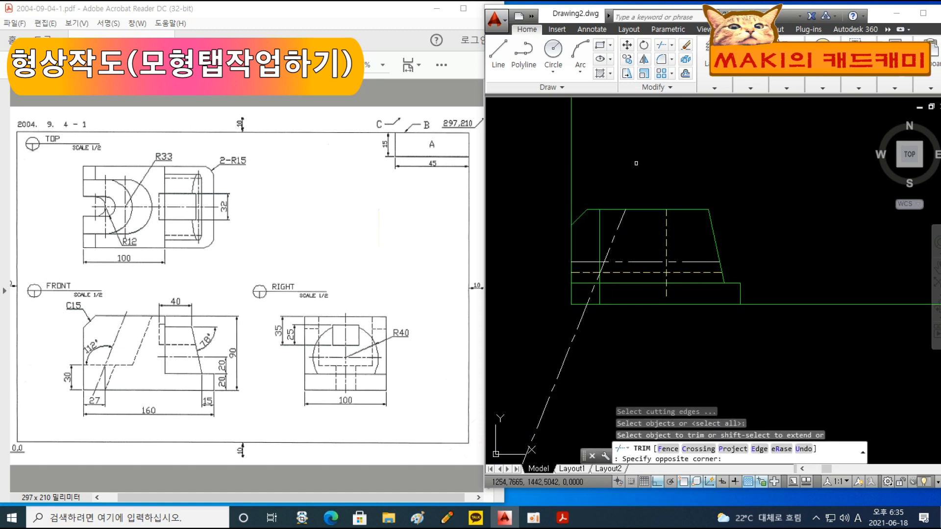
left_click(637, 187)
left_click(605, 338)
left_click(571, 352)
key("Escape")
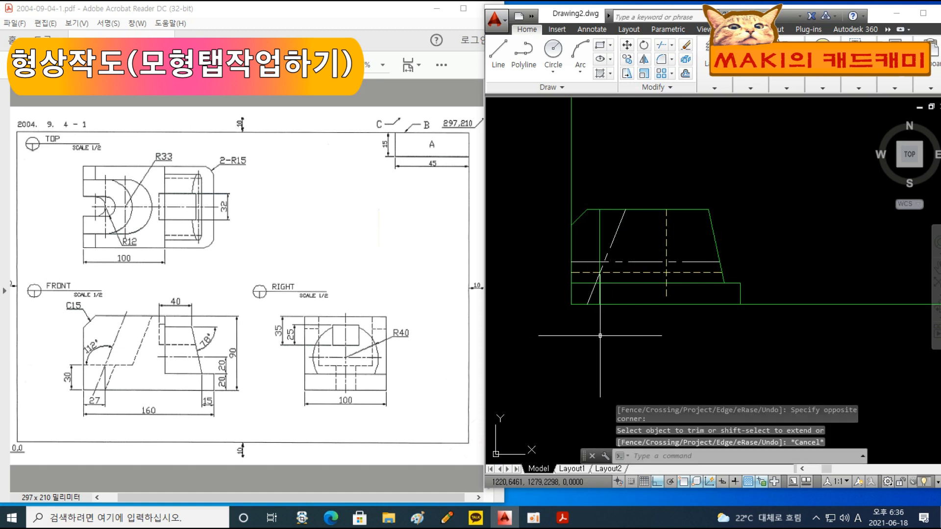
Step: Try offsetting the front view's bottom line 2 downward and erase the copy
scroll(596, 324, "up", 2)
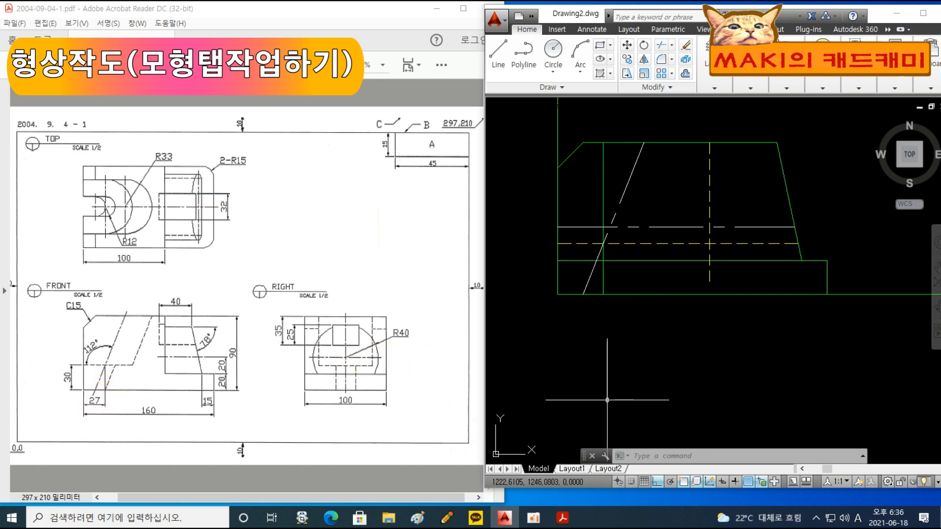
type("o")
key("Return")
type("2")
key("Return")
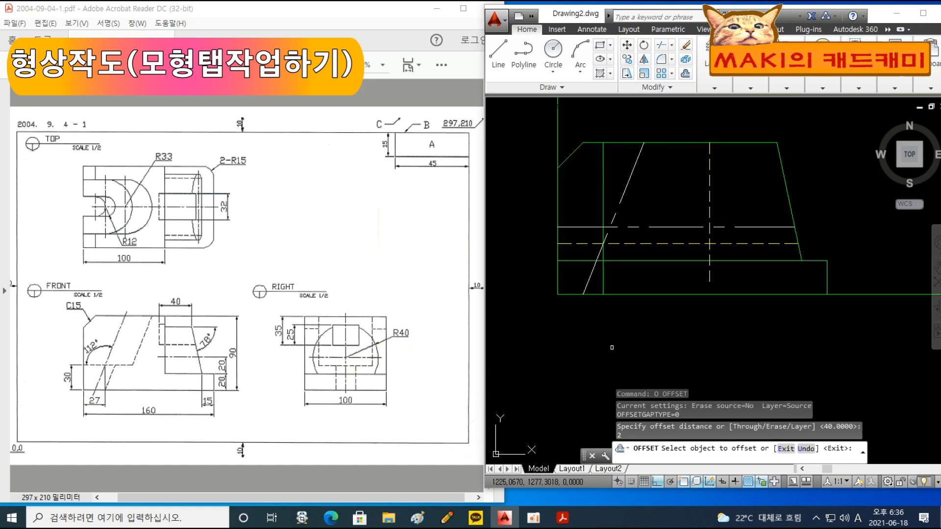
left_click(631, 294)
left_click(630, 325)
key("Escape")
key("Escape")
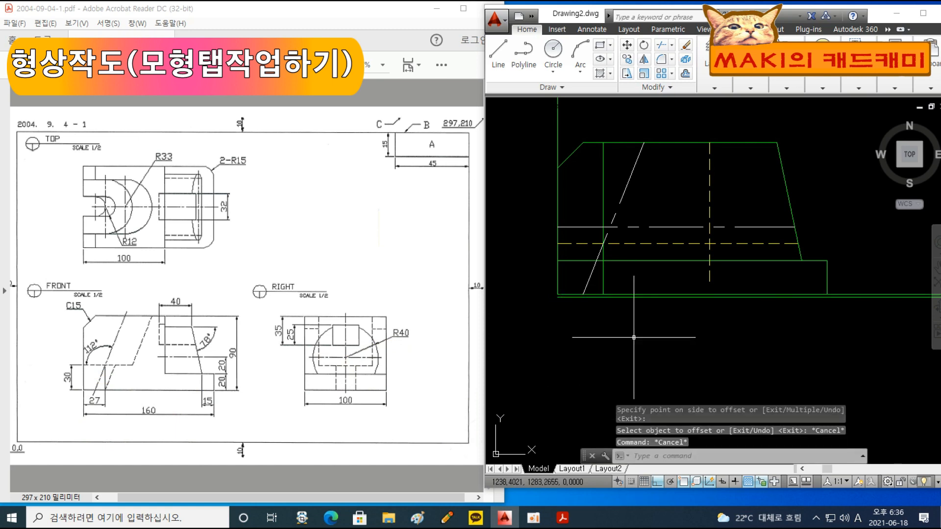
left_click(625, 295)
key("Escape")
key("Escape")
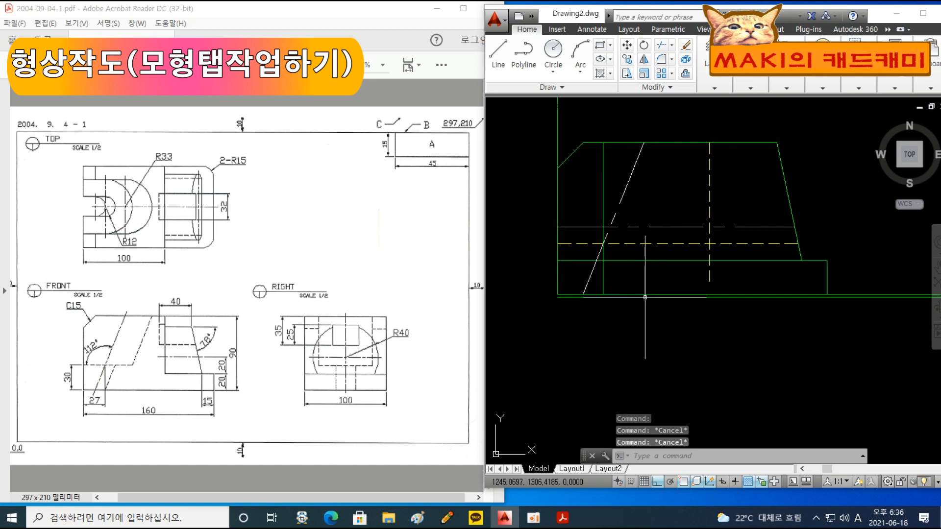
Step: Offset the front view's bottom line 5 downward
type("o")
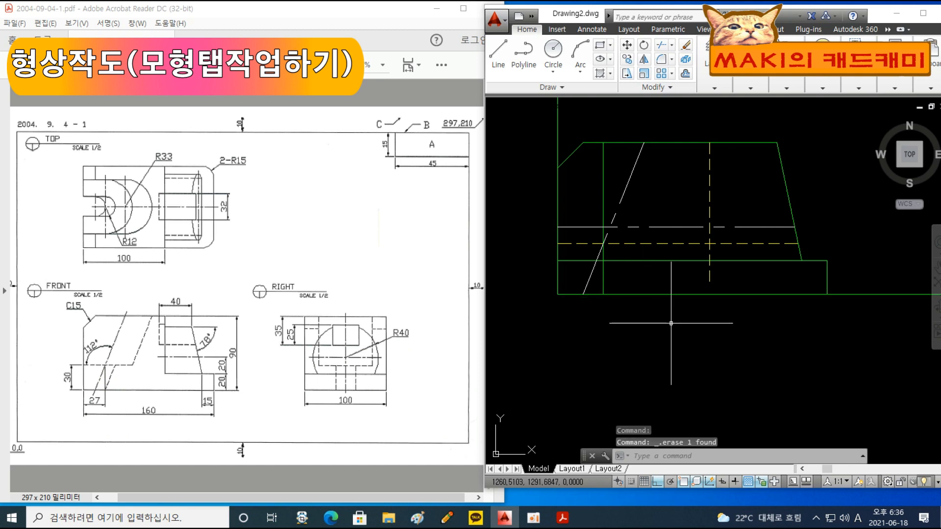
key("Return")
type("5")
key("Return")
left_click(639, 294)
left_click(647, 336)
key("Escape")
Step: Extend the inclined center line's lower end to the line 5 below the front view
type("ex")
key("Return")
key("Return")
left_click(583, 290)
key("Escape")
key("Escape")
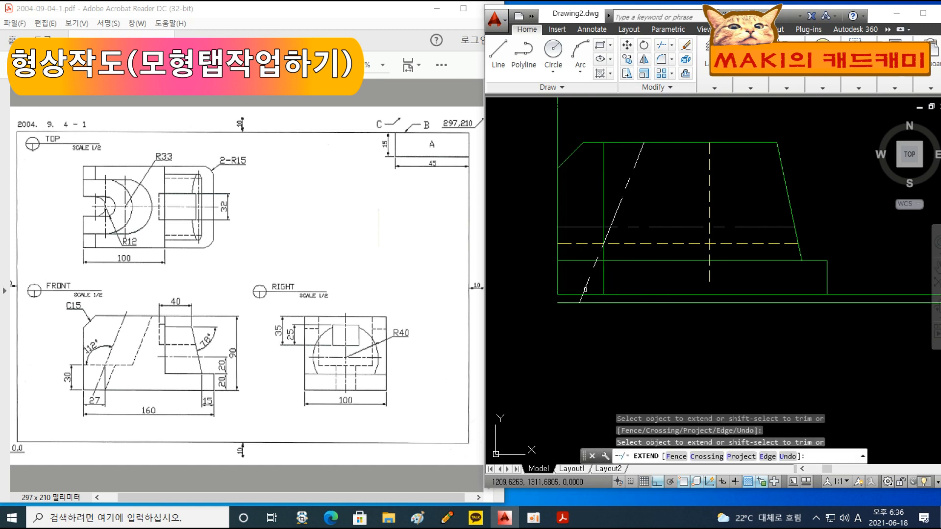
Step: Draw a short horizontal helper line just above the front view's top line, spanning past the inclined center line
type("l")
key("Return")
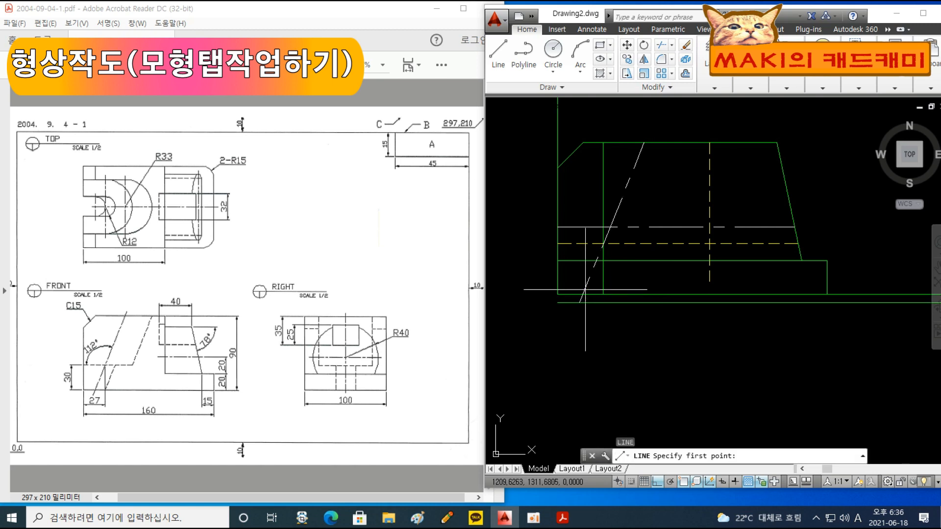
left_click(616, 134)
left_click(712, 133)
key("Escape")
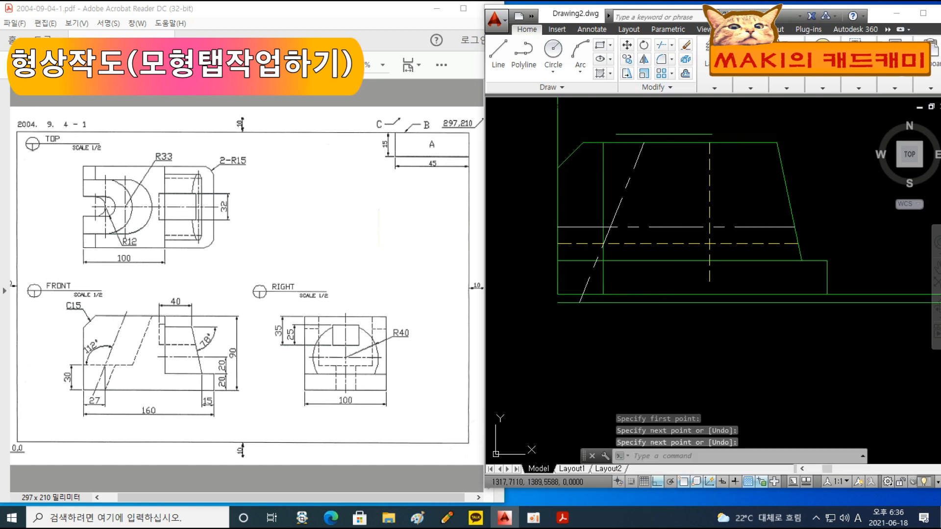
Step: Extend the inclined center line's upper end to the short helper line and delete that helper line
type("ex")
key("Return")
key("Return")
key("Escape")
left_click(671, 134)
key("Delete")
key("Escape")
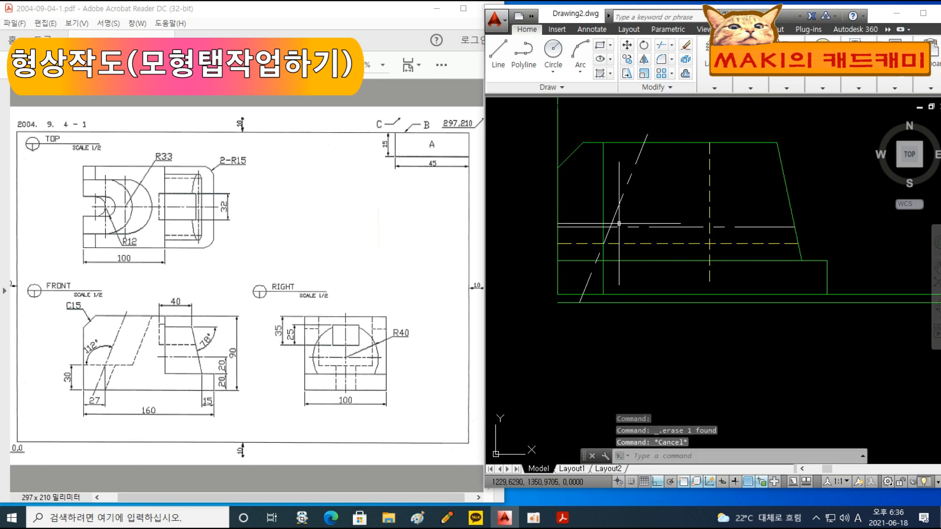
Step: Delete the vertical construction line through the inclined center line and the helper line 5 below the front view
left_click(602, 188)
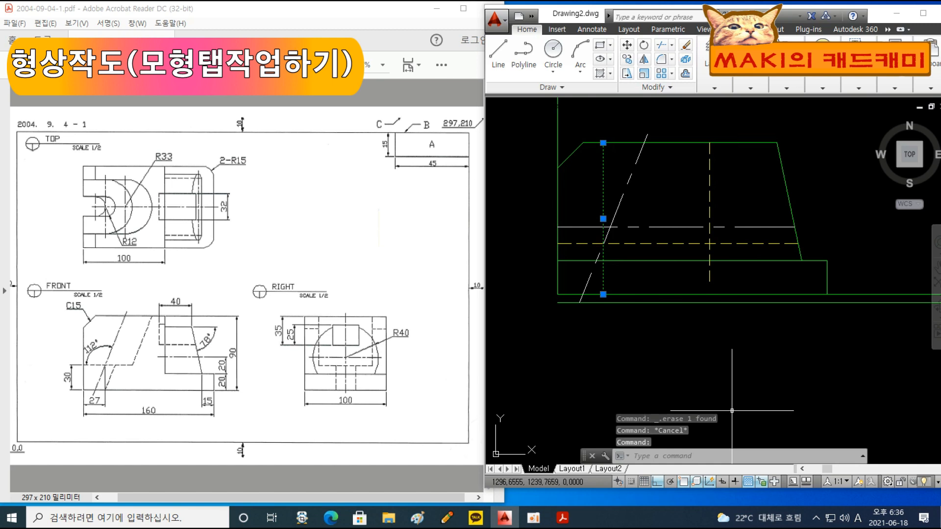
key("Delete")
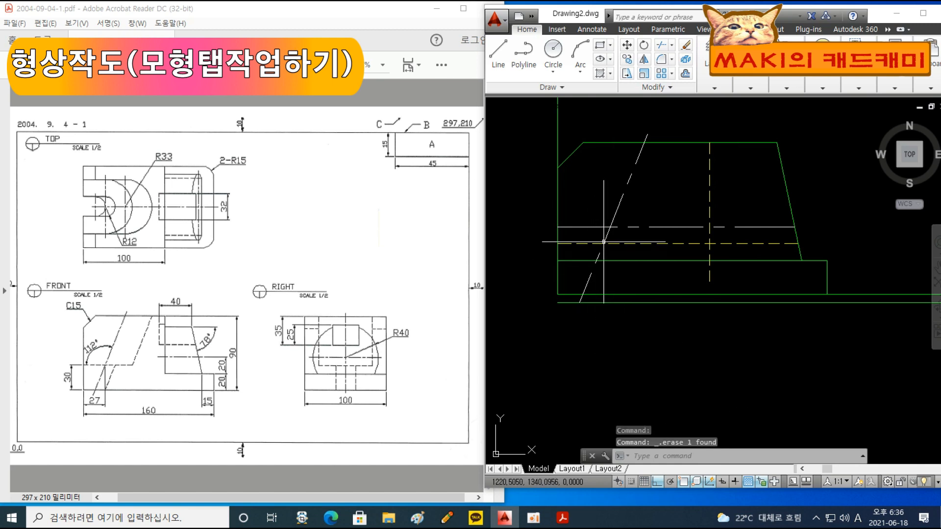
middle_click_drag(708, 321, 664, 315)
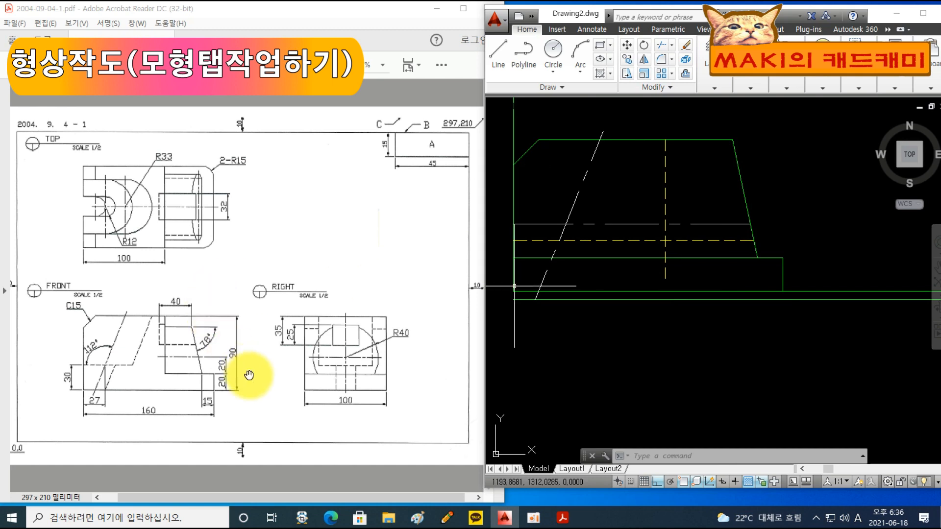
middle_click_drag(661, 297, 659, 299)
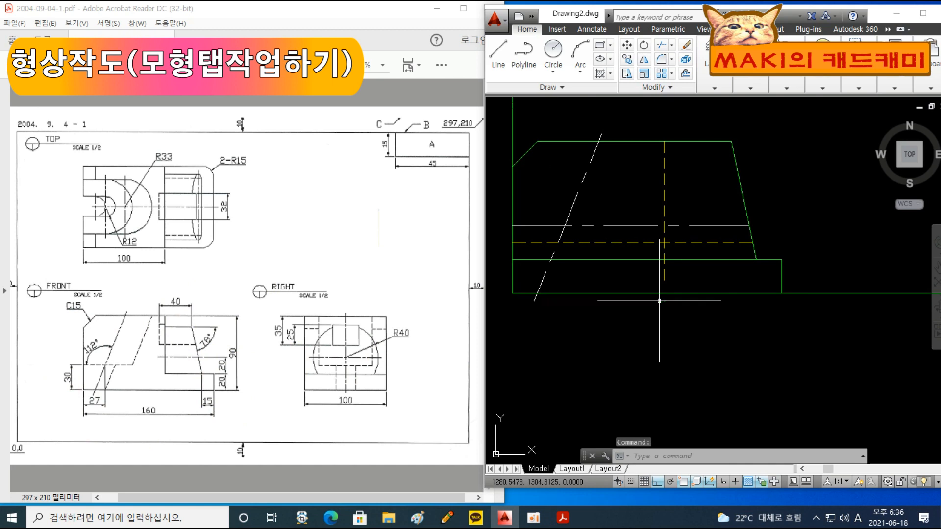
key("Delete")
Step: Draw a horizontal line above the front view, starting outside the extended left edge and running past the front view's width
scroll(672, 214, "down", 2)
middle_click_drag(657, 212, 672, 345)
scroll(669, 342, "down", 4)
middle_click_drag(674, 294, 663, 306)
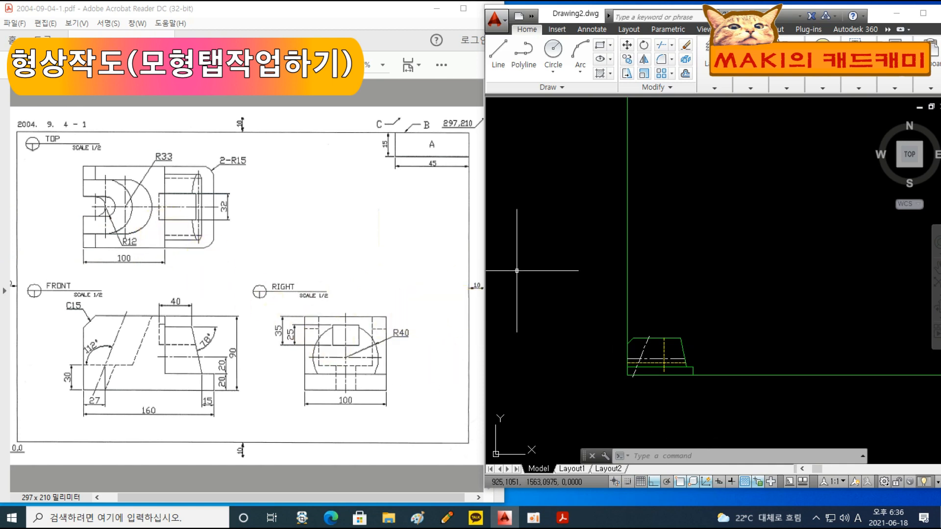
type("l")
key("space")
left_click(599, 257)
left_click(840, 257)
key("space")
key("Escape")
key("Escape")
Step: Trim the new horizontal line's overhang beyond the vertical line and remove the vertical line's portion between it and the front view
type("tr")
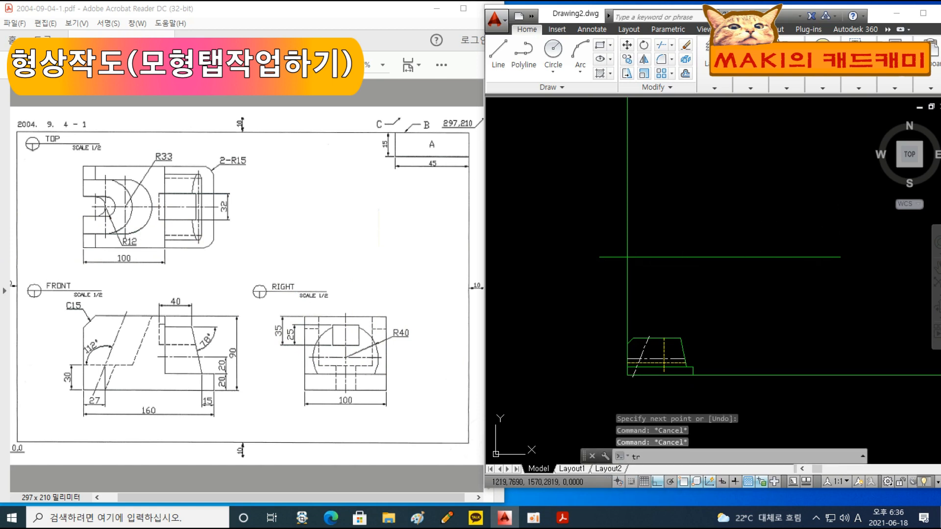
key("space")
left_click(702, 278)
left_click(674, 246)
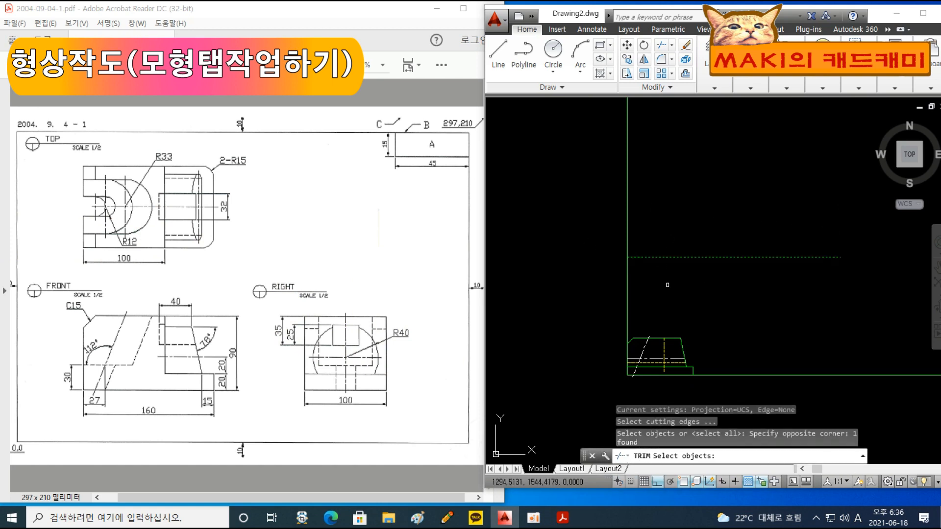
scroll(636, 342, "up", 4)
left_click(621, 343)
key("space")
left_click(630, 310)
left_click(584, 201)
scroll(620, 203, "down", 5)
key("space")
middle_click_drag(676, 196, 625, 327)
key("Escape")
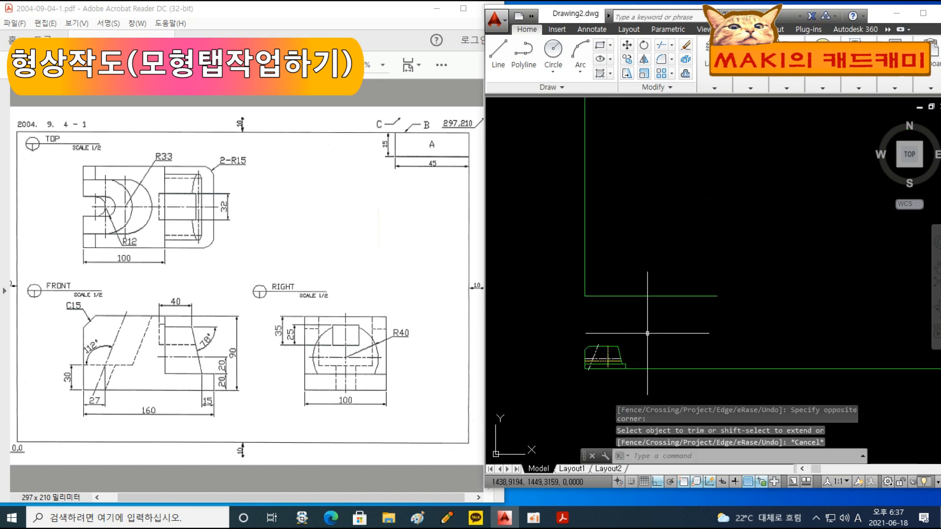
Step: Draw a vertical line from the upper right corner of the front view's base up past the horizontal line above
type("l")
key("space")
scroll(640, 374, "up", 6)
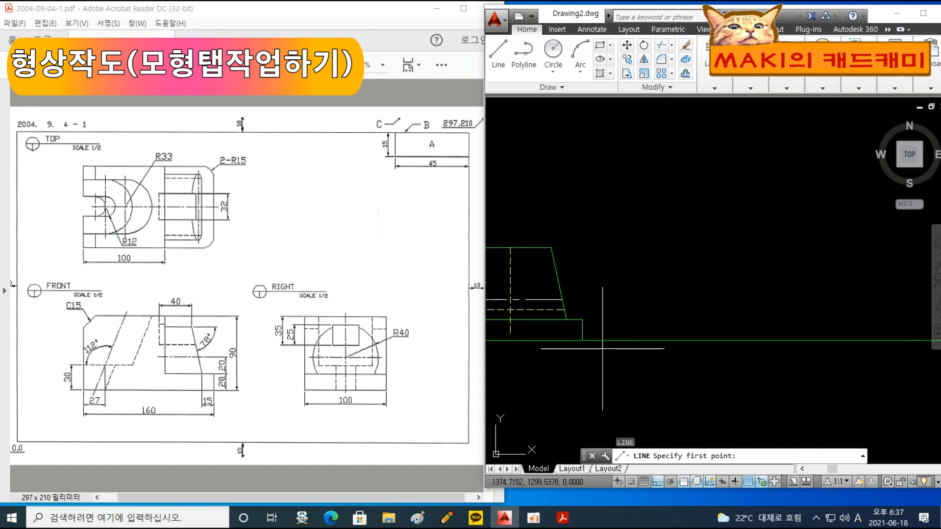
left_click(582, 320)
scroll(639, 220, "down", 4)
middle_click_drag(639, 220, 693, 405)
left_click(676, 183)
key("space")
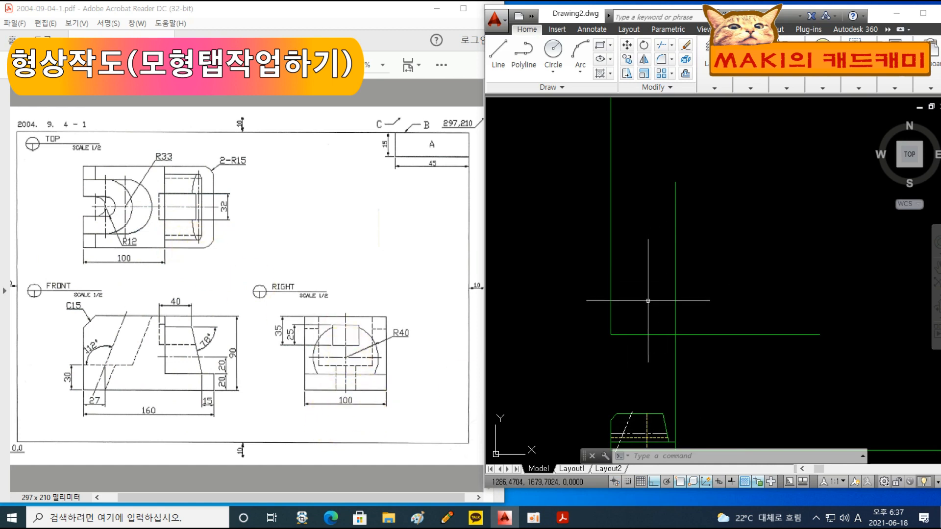
Step: Offset the top view's horizontal base line 100 upward
type("o")
key("Return")
type("100")
key("Return")
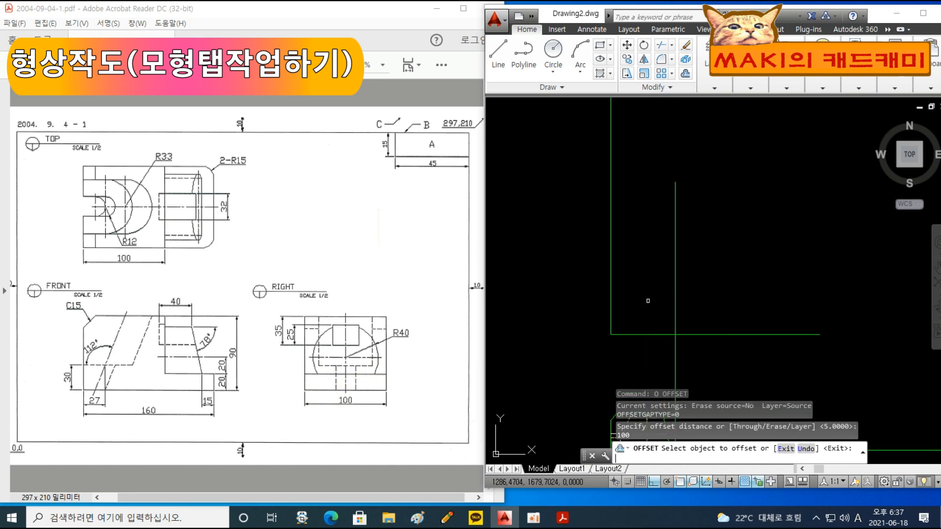
left_click(653, 335)
left_click(687, 309)
key("Escape")
key("Escape")
Step: Trim all lines extending outside the top view so that only its closed rectangle remains above the front view
type("tr")
key("Return")
key("Return")
left_click(738, 346)
left_click(743, 261)
left_click(743, 258)
left_click(583, 235)
middle_click_drag(671, 329, 653, 224)
left_click(696, 287)
left_click(639, 261)
key("Escape")
middle_click_drag(695, 271, 696, 290)
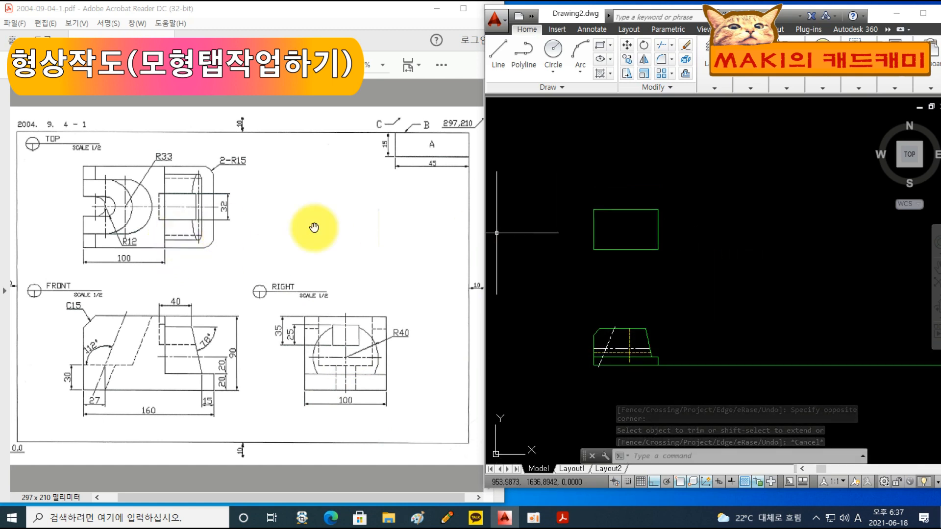
Step: Offset the top view's left edge 100 to the right
scroll(626, 227, "up", 3)
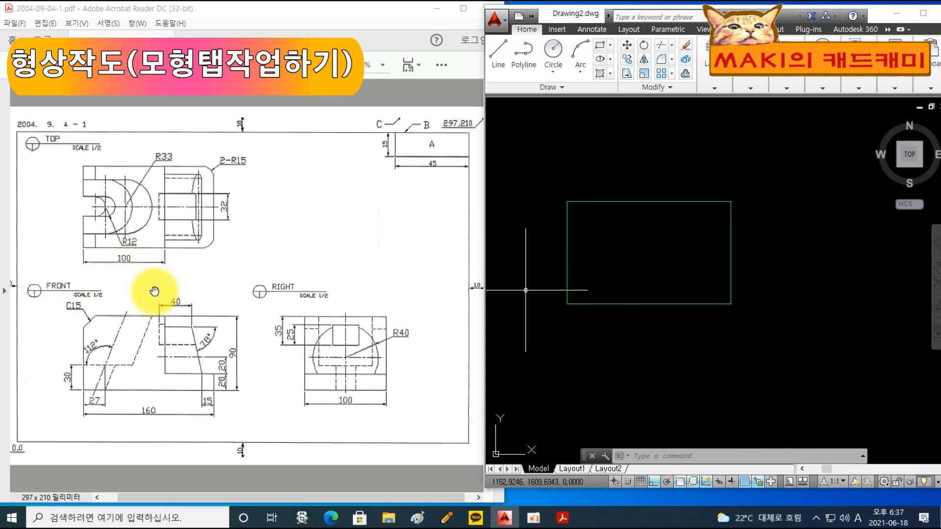
type("o")
key("Return")
type("100")
key("Return")
left_click(567, 272)
left_click(658, 273)
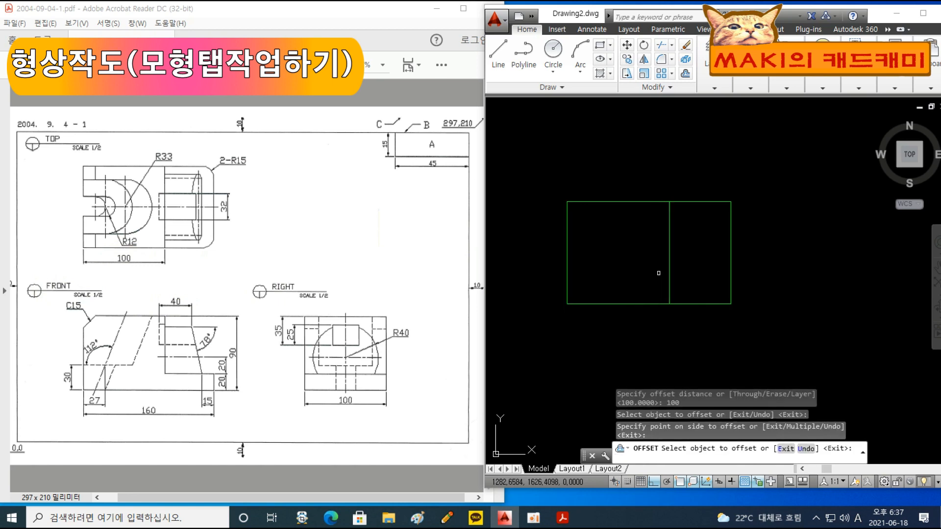
key("Escape")
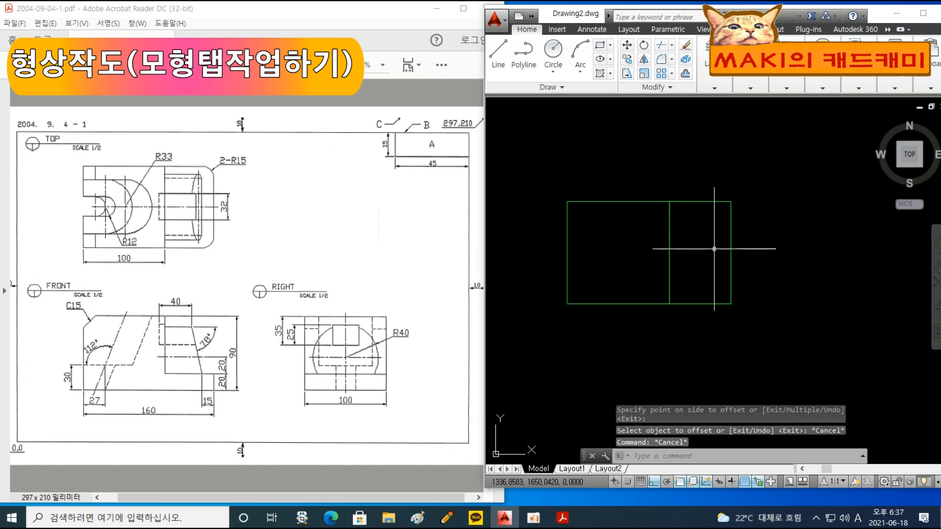
Step: Fillet the top view's two right-hand corners with radius 15, using Trim mode
type("fillet")
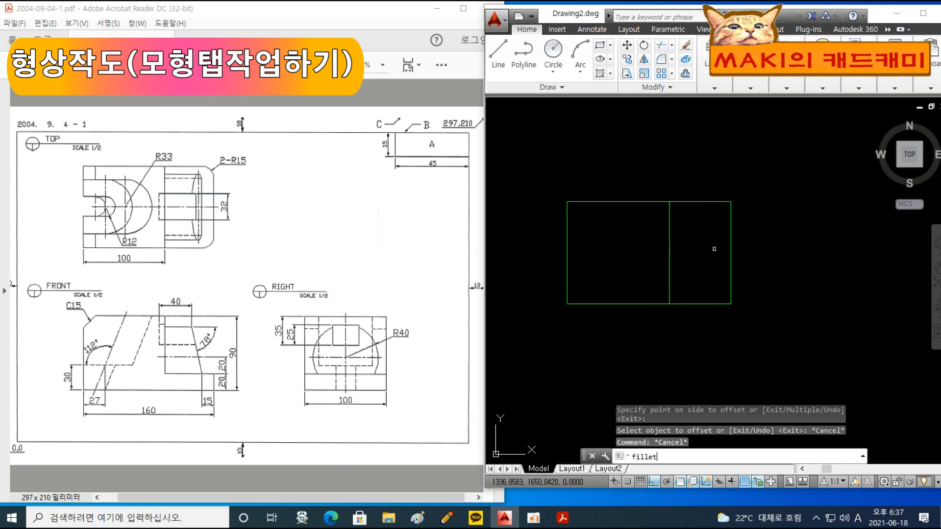
key("Return")
type("t")
key("Return")
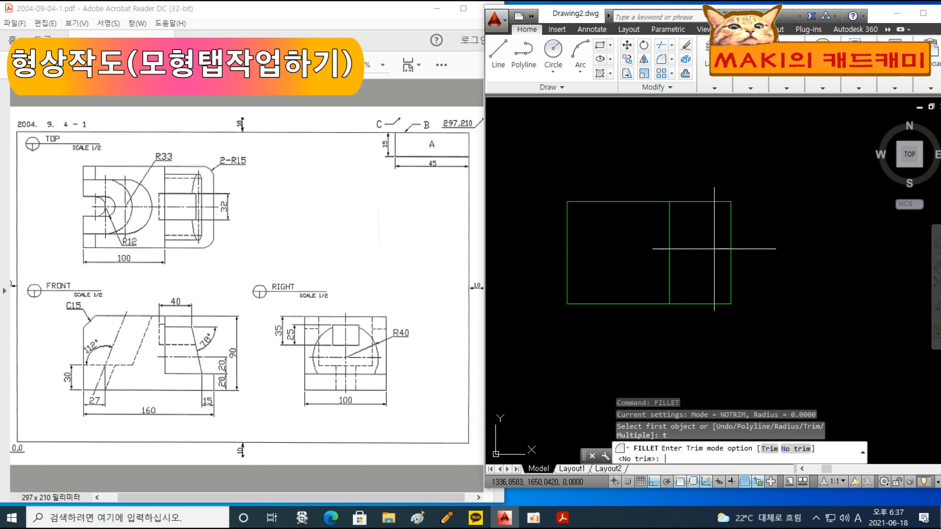
type("t")
key("Return")
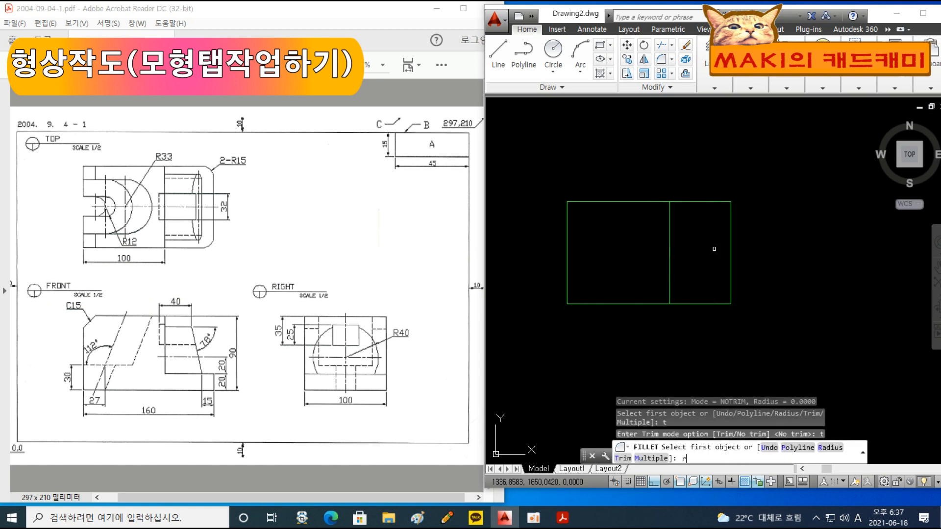
key("Return")
type("15")
key("Return")
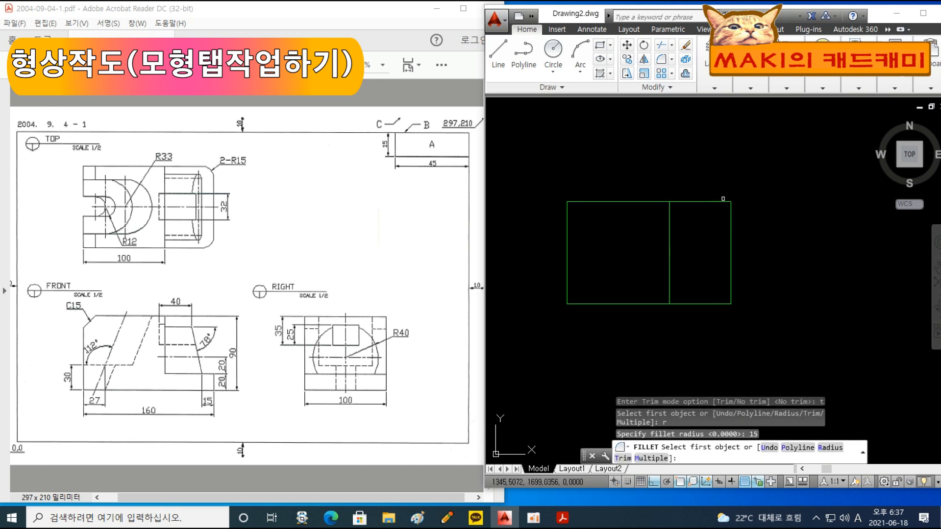
left_click(724, 203)
left_click(729, 209)
key("Return")
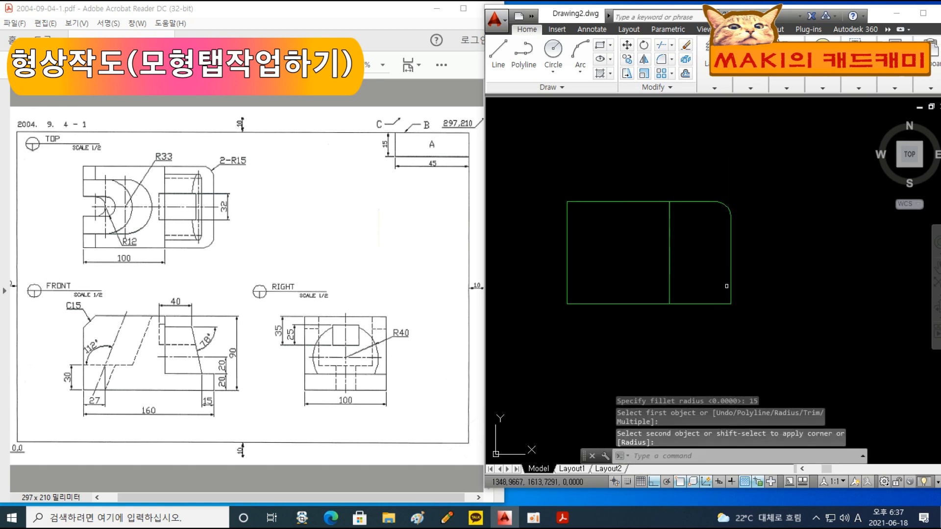
left_click(730, 290)
left_click(722, 304)
key("Escape")
key("Escape")
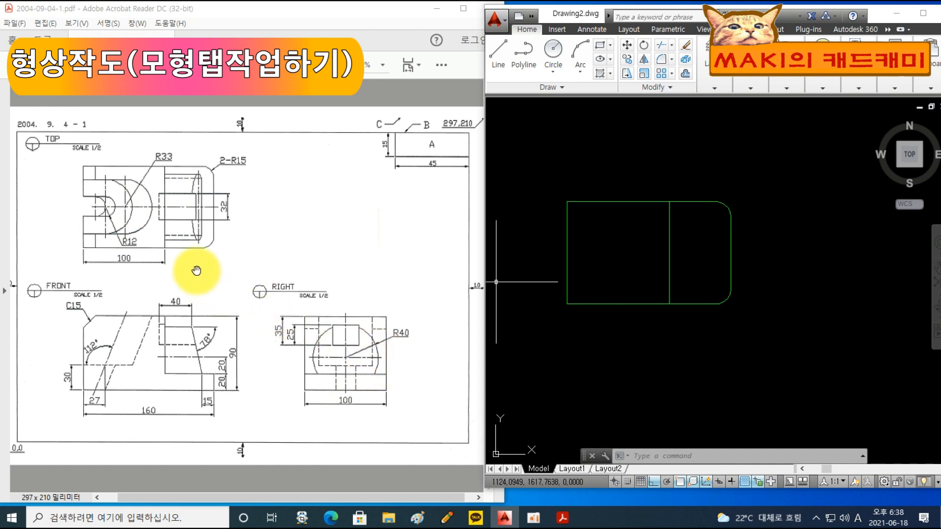
Step: Draw a vertical line to the right of the front view, crossing the extended bottom line, as the right view's left edge
middle_click_drag(667, 352, 656, 338)
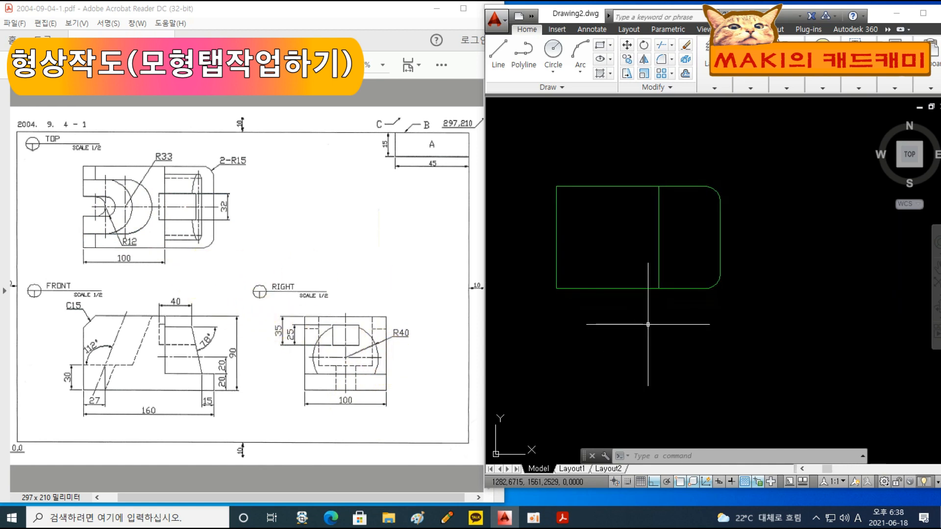
scroll(723, 324, "down", 2)
middle_click_drag(777, 337, 699, 284)
type("l")
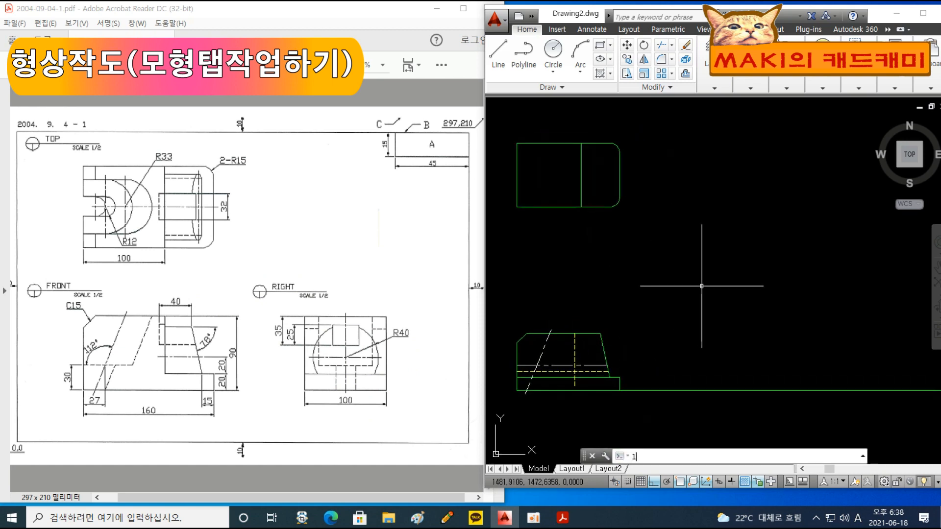
left_click(771, 235)
left_click(770, 422)
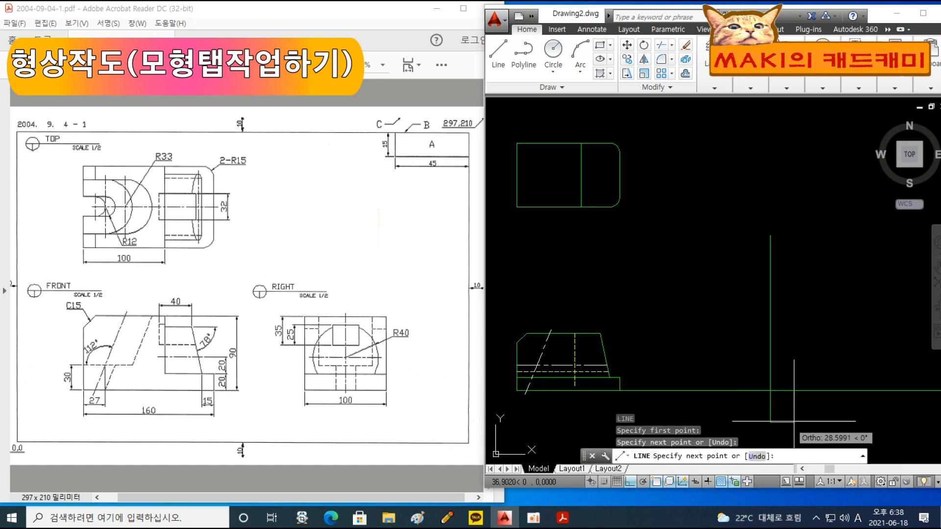
middle_click_drag(810, 412, 781, 381)
key("Escape")
key("Escape")
Step: Trim the bottom line between the front and right views and the vertical line's stub below it
type("t")
key("Return")
key("Return")
left_click(750, 379)
left_click(701, 343)
key("Escape")
middle_click_drag(686, 318, 689, 324)
Step: Draw a horizontal line from the front view's upper right corner across the right view's left edge
type("l")
key("Return")
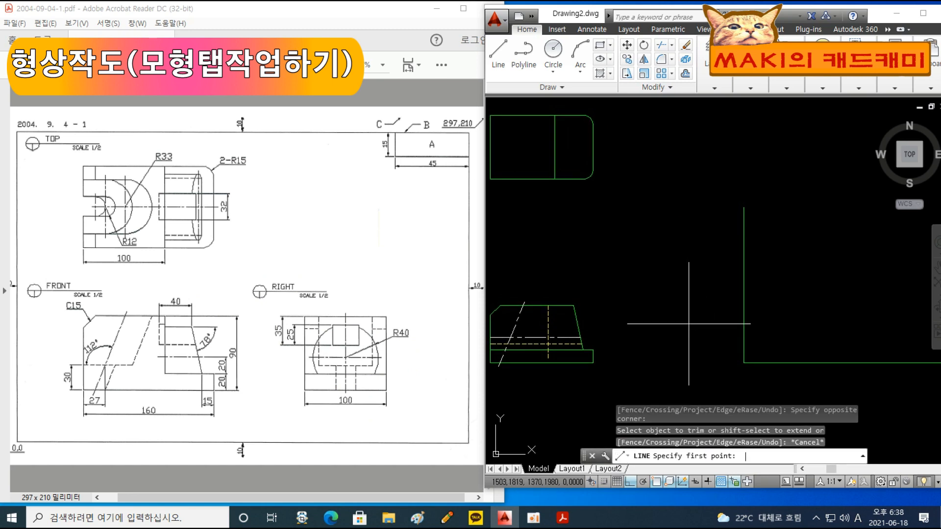
left_click(573, 305)
middle_click_drag(814, 297, 713, 287)
left_click(822, 285)
key("Return")
key("Escape")
key("Escape")
Step: Trim the right view's left edge above the new line and the new line's portion between the two views
middle_click_drag(737, 332, 845, 345)
type("tr")
key("Return")
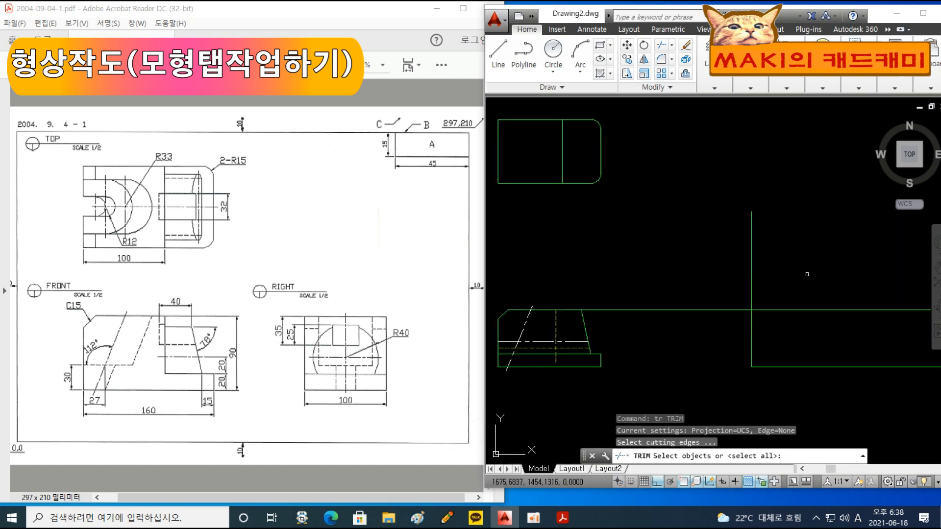
left_click(752, 260)
left_click_drag(716, 354, 677, 283)
key("Escape")
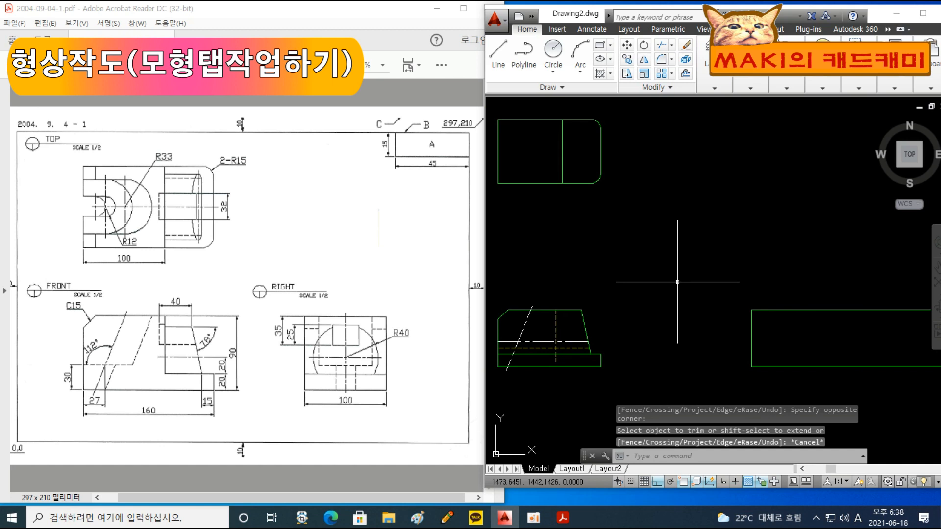
Step: Make layer 0 the current layer
left_click(718, 90)
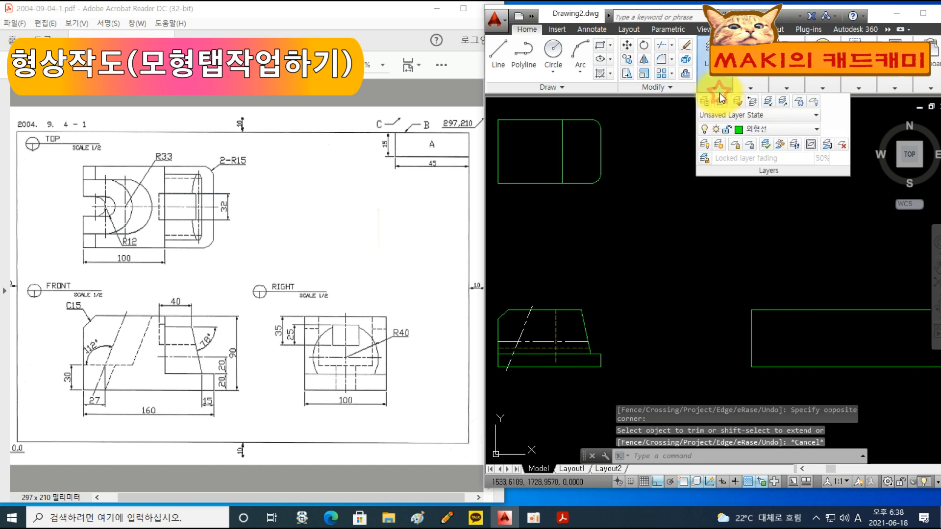
left_click(787, 130)
key("Escape")
key("Escape")
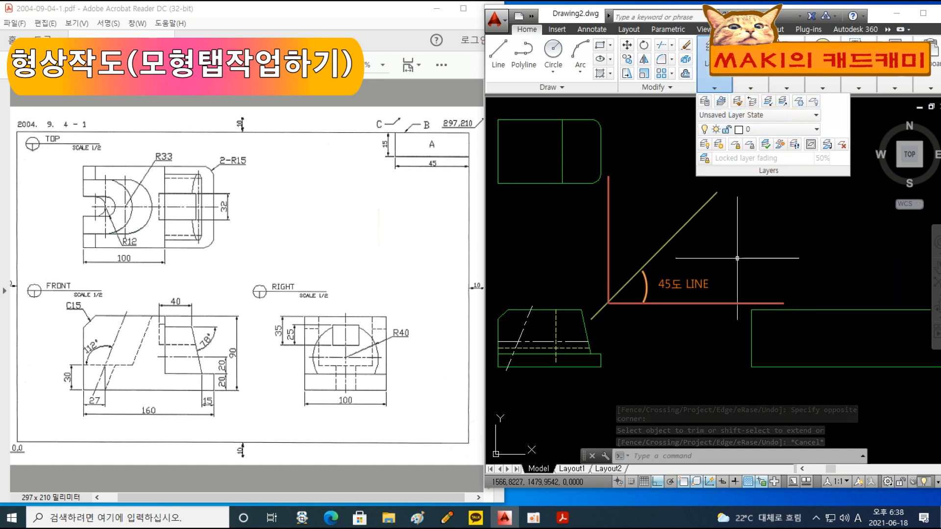
Step: Draw helper lines up from the right view's upper left corner and across from the top view's bottom edge so they intersect
type("l")
key("Return")
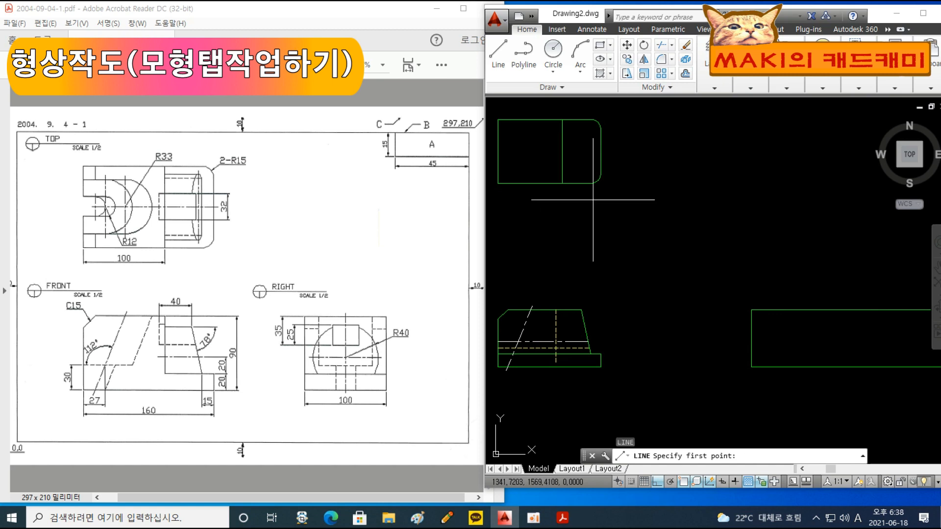
left_click(751, 310)
left_click(751, 183)
key("Return")
key("Return")
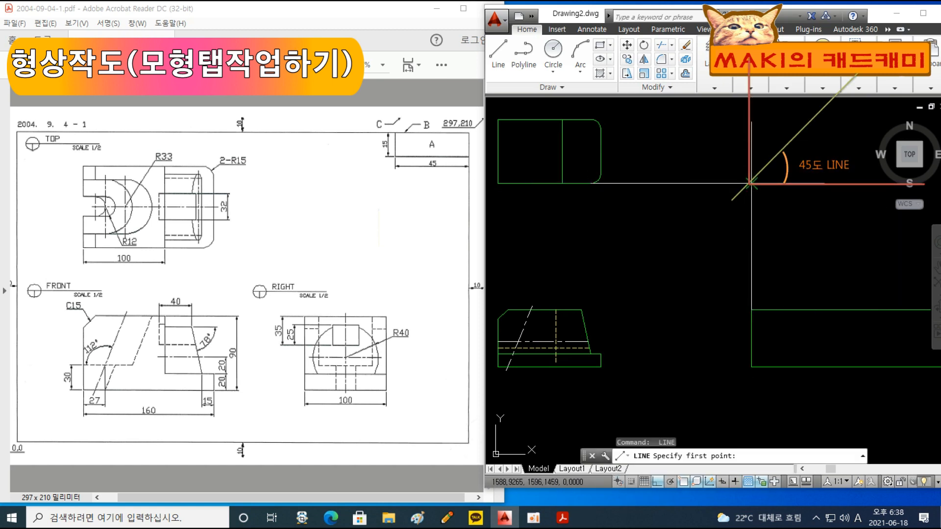
left_click(751, 184)
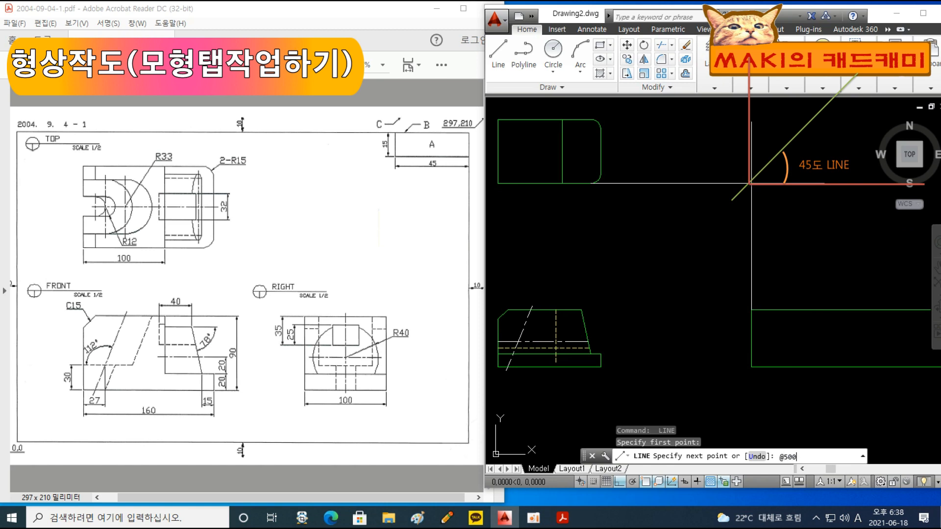
type("@500<45")
key("Return")
key("Escape")
Step: Delete the vertical and horizontal helper lines, keeping the 45° line
left_click(799, 251)
left_click(728, 235)
key("Delete")
left_click(702, 202)
left_click(674, 161)
key("Delete")
Step: Draw a horizontal projection line from the top view's upper edge past the 45° line
scroll(658, 245, "down", 2)
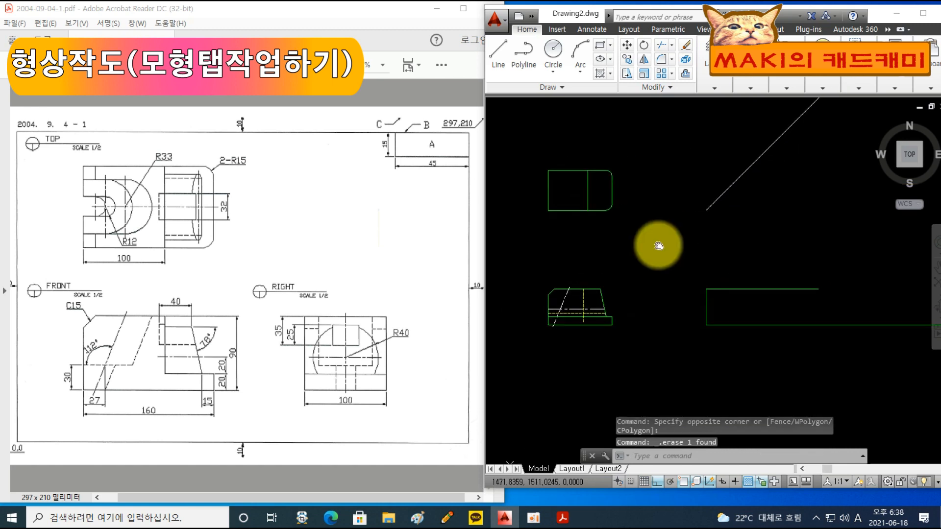
type("l")
key("space")
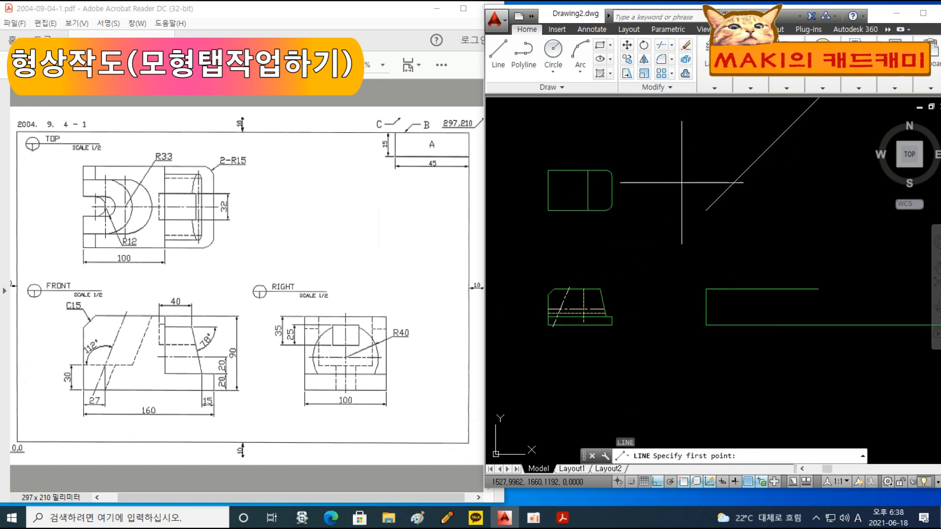
left_click(607, 171)
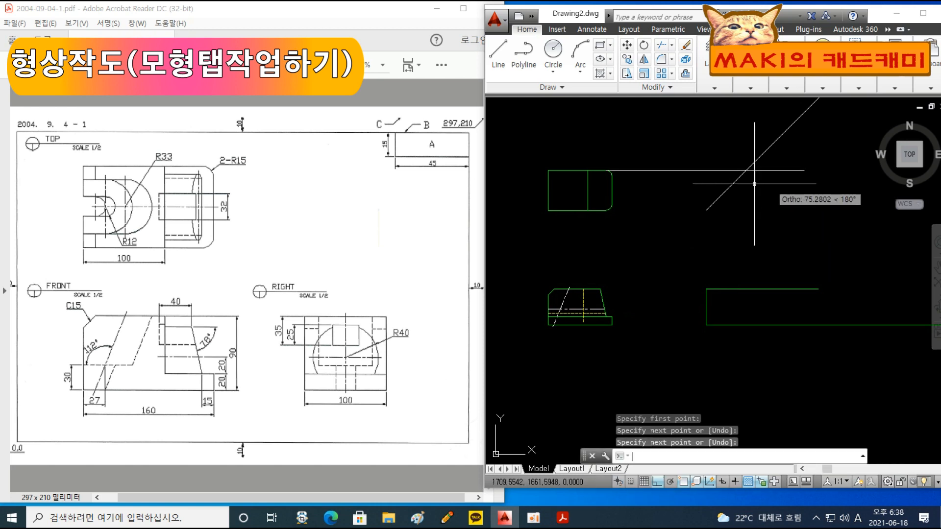
Step: Draw a vertical projection line from the 45° line's crossing with the horizontal line down past the right view's base
left_click(782, 388)
key("space")
mouse_move(751, 71)
left_click(770, 108)
left_click(705, 325)
Step: Remove and trim the excess lines so the right view's edges and the vertical projection line form a closed rectangle
left_click(746, 325)
left_click(726, 363)
scroll(725, 363, "up", 10)
left_click(759, 368)
left_click(721, 322)
key("Delete")
scroll(632, 304, "down", 5)
key("Escape")
key("Escape")
type("tr")
key("space")
key("space")
left_click(781, 314)
left_click(678, 304)
left_click(818, 289)
left_click(744, 127)
left_click(717, 147)
left_click(663, 109)
scroll(662, 186, "down", 4)
middle_click_drag(663, 189, 670, 274)
key("Escape")
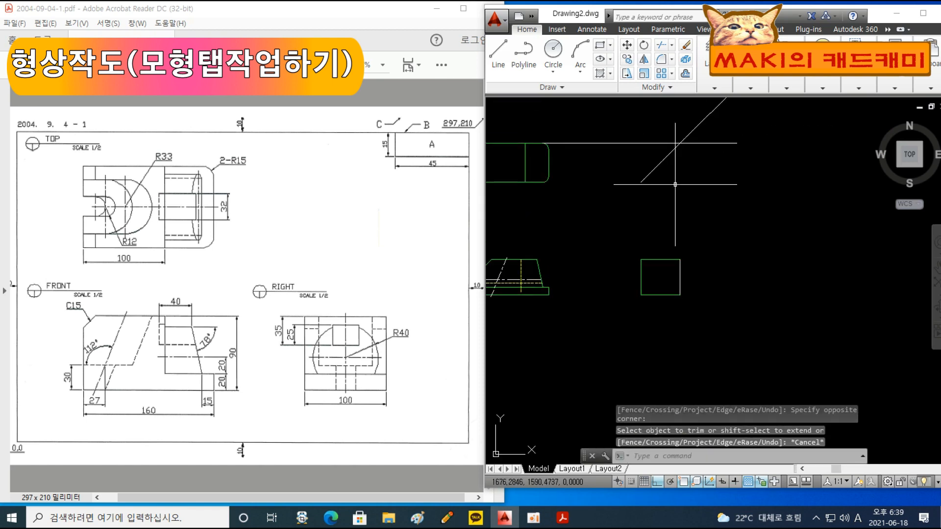
Step: Delete the horizontal projection line running from the top view's upper edge
left_click(628, 163)
left_click(592, 124)
key("Delete")
Step: Match the properties of the right view's top edge onto the rectangle's right side
type("m")
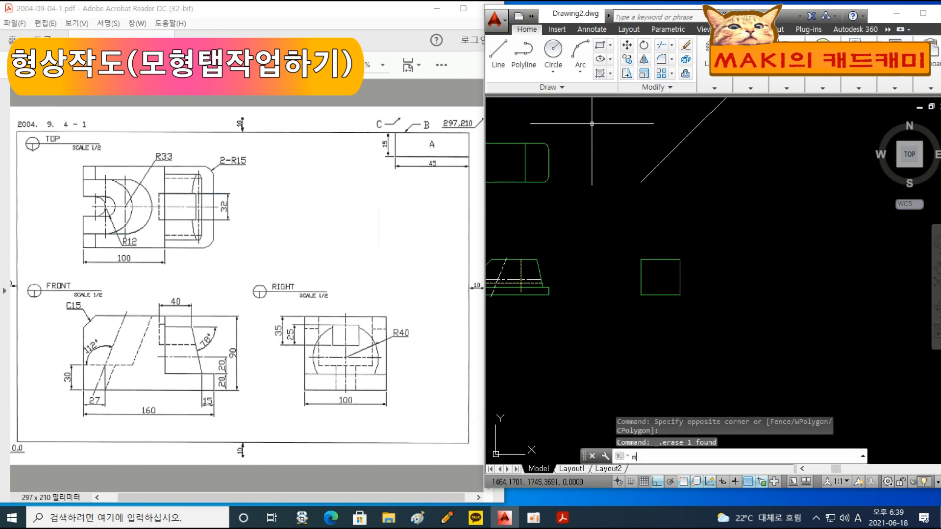
type("atch")
key("Return")
left_click(667, 260)
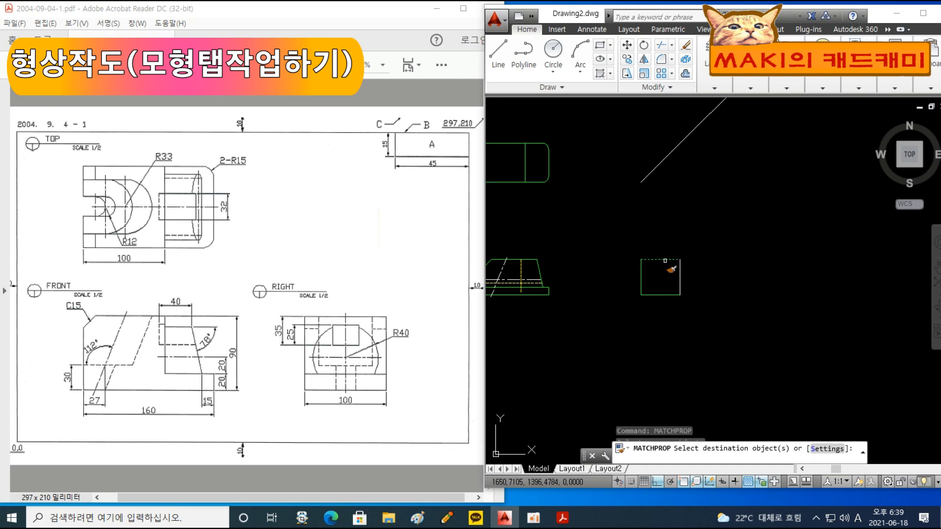
key("Escape")
key("Escape")
Step: Draw a vertical line through the right view from the midpoint of its top edge to the midpoint of its bottom edge
scroll(654, 294, "up", 2)
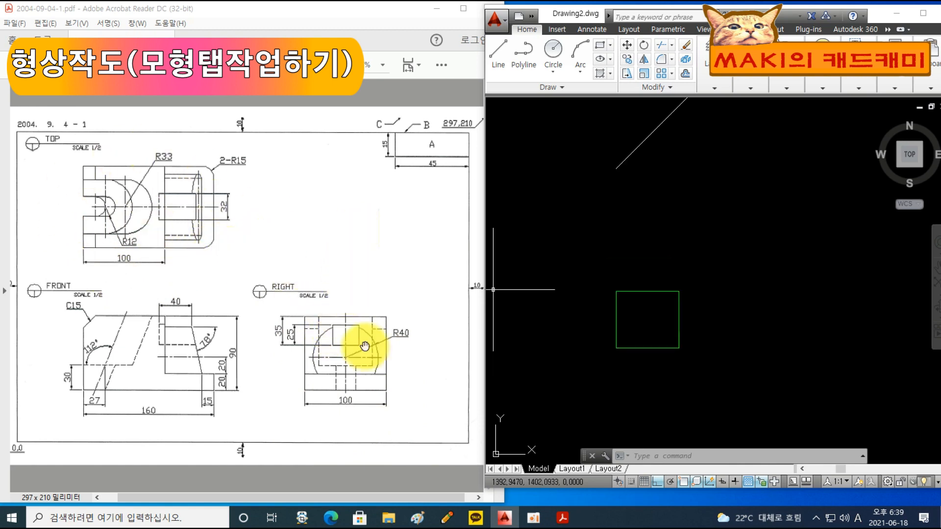
left_click(598, 246)
left_click(593, 244)
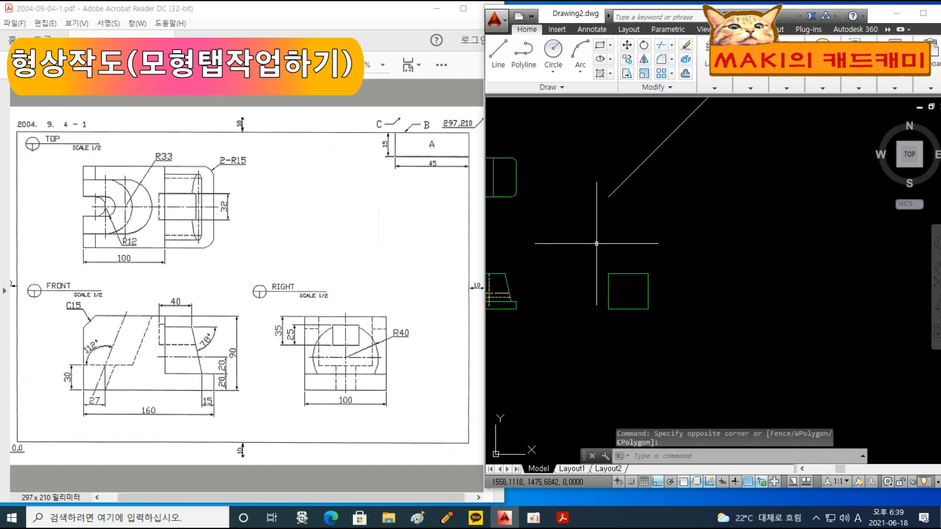
scroll(621, 263, "down", 2)
type("l")
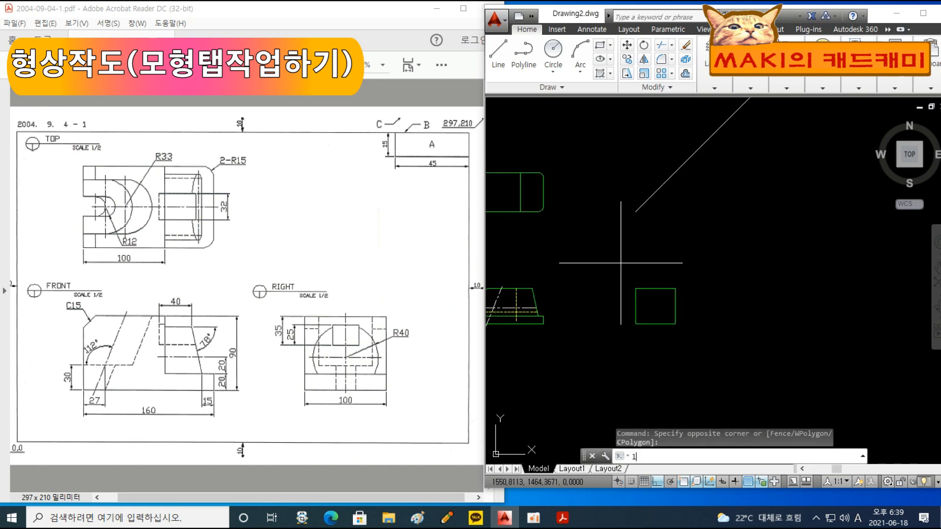
key("Return")
left_click(655, 289)
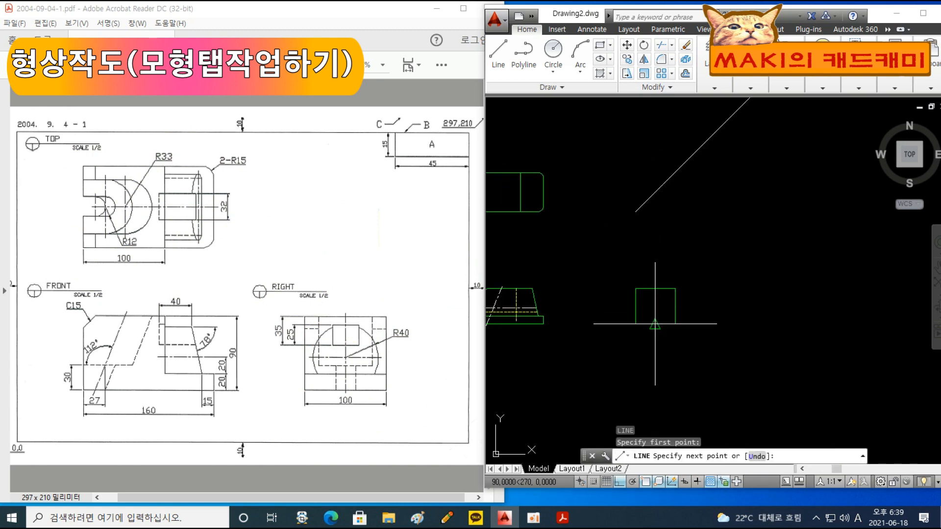
left_click(655, 324)
key("Return")
Step: Extend the right view's vertical middle line by 5 beyond both its bottom and top edges
scroll(659, 319, "up", 2)
left_click(659, 319)
left_click(644, 312)
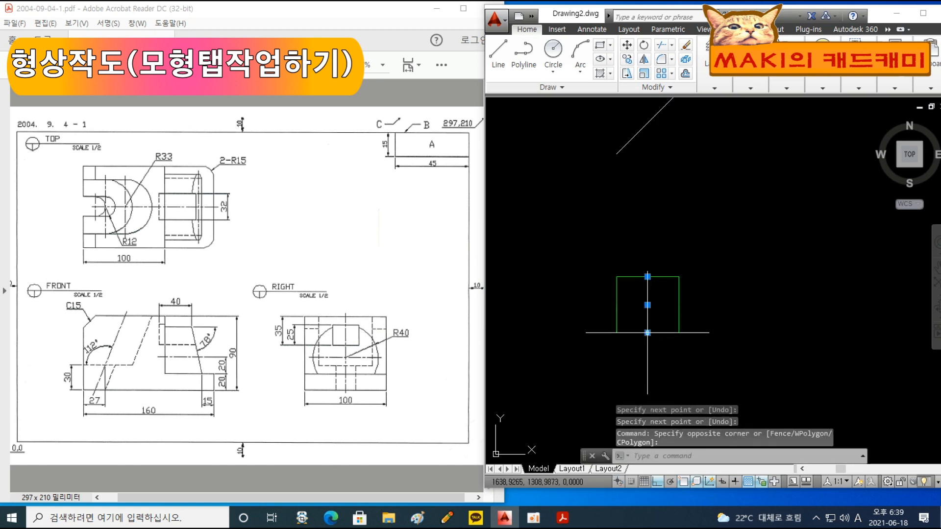
left_click(648, 332)
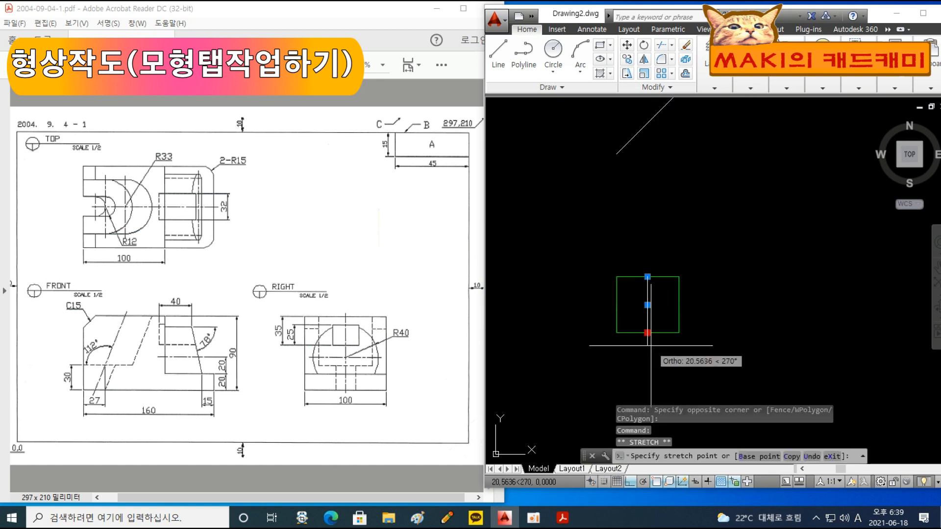
type("5")
key("Return")
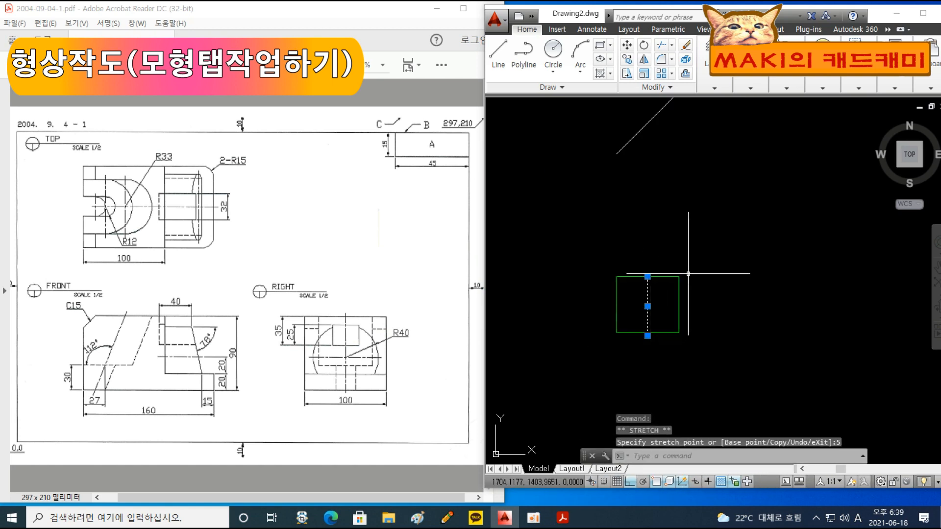
left_click(647, 276)
type("5")
key("Return")
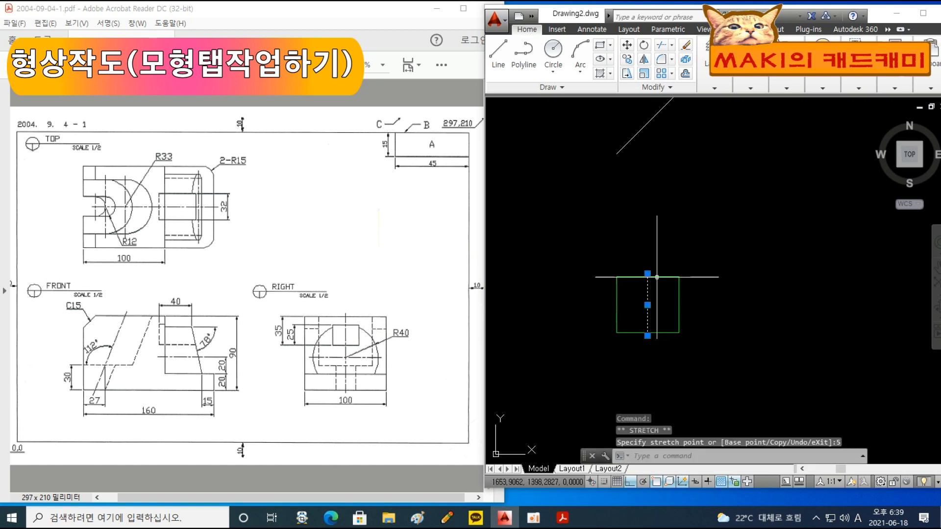
Step: Move the right view's vertical middle line to the 중심선 layer
left_click(714, 87)
left_click(760, 128)
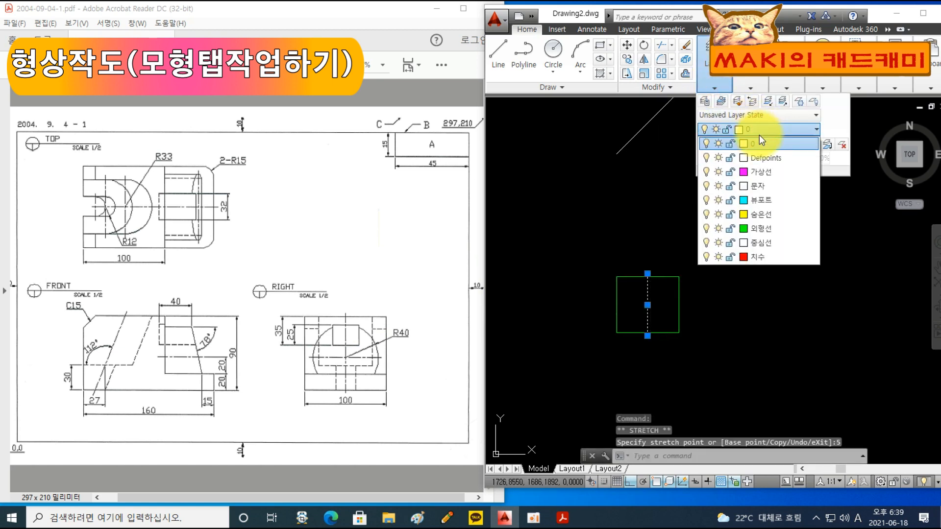
left_click(761, 243)
key("Escape")
key("Escape")
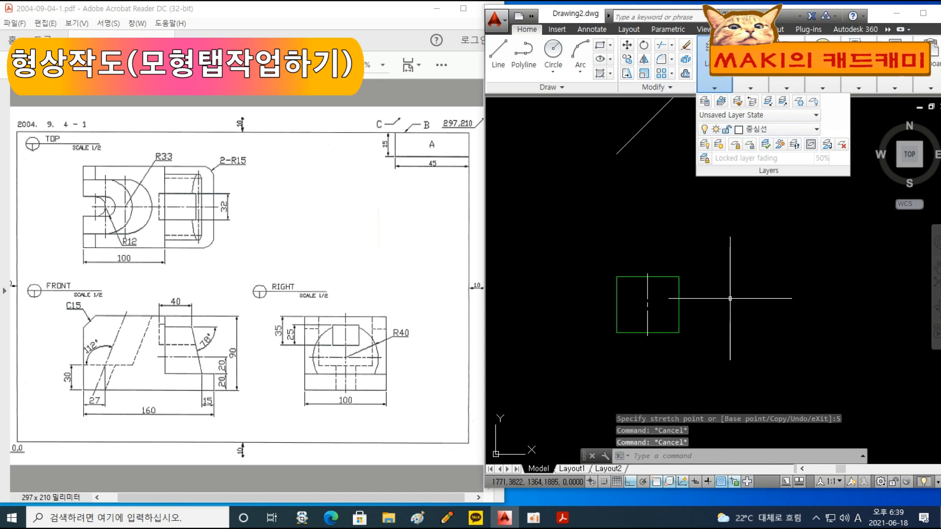
Step: Draw a vertical projection line from the top end of the right view's centre line up past the 45° line
type("l")
key("space")
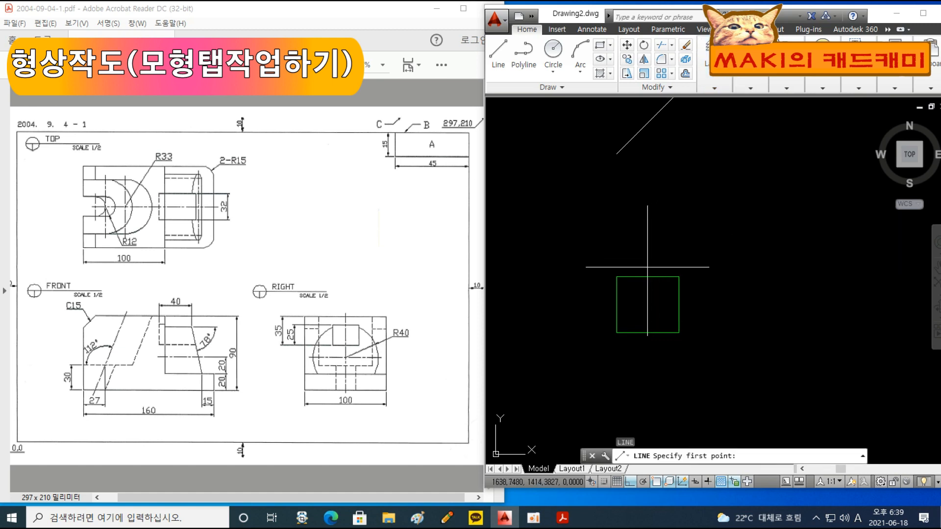
left_click(647, 273)
middle_click_drag(642, 167, 666, 274)
left_click(674, 144)
key("space")
Step: Draw a horizontal line from the projection line's crossing with the 45° line through the middle of the top view past its left edge
key("space")
left_click(672, 230)
middle_click_drag(672, 231, 847, 230)
left_click(546, 231)
key("space")
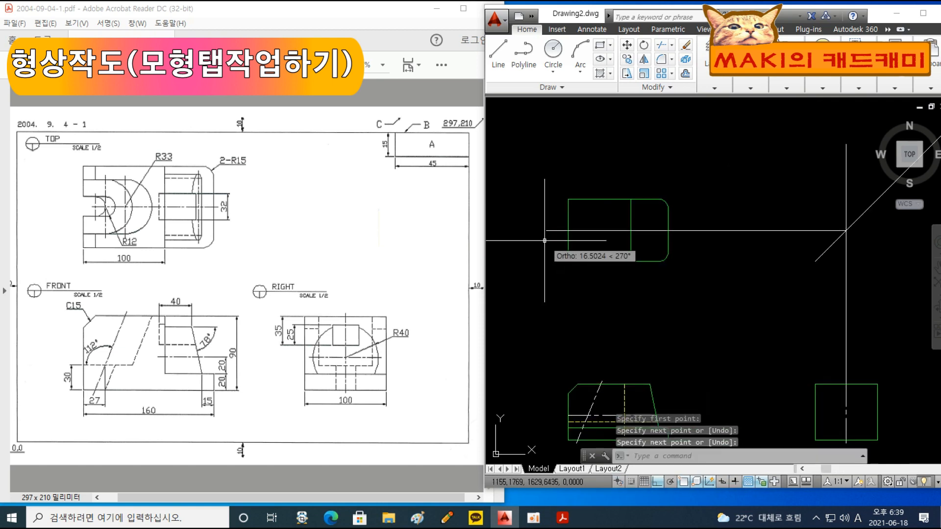
key("space")
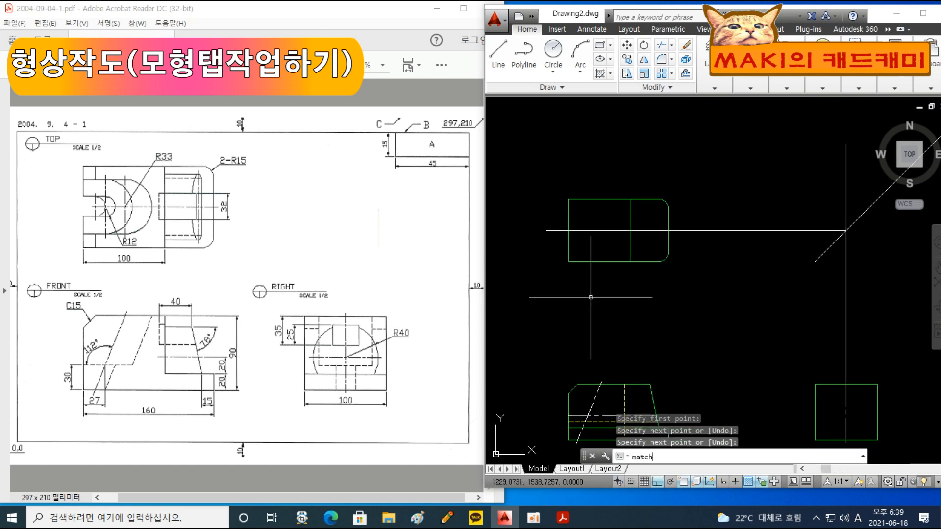
Step: Match the properties of the front view's slanted centre line onto the horizontal line through the top view
key("Return")
left_click(601, 392)
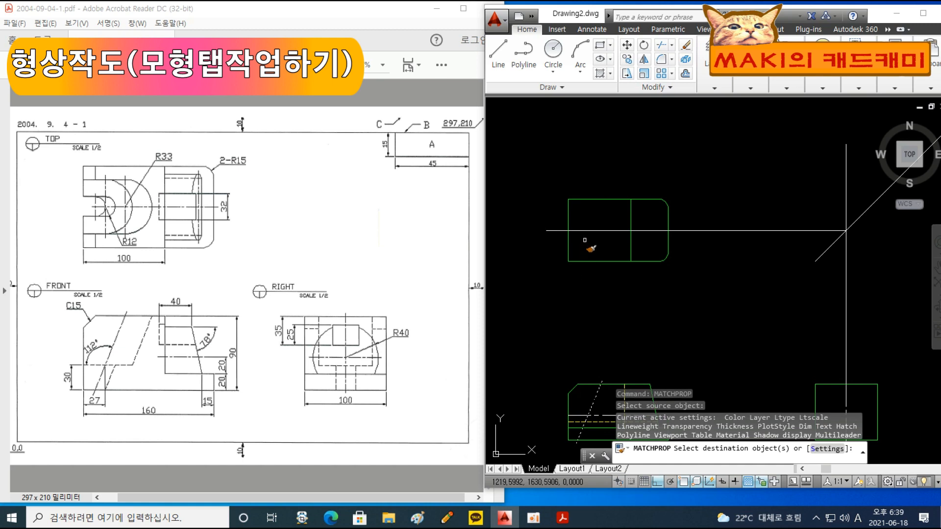
key("Escape")
Step: Trim the horizontal centre line at the top view's left and right edges
middle_click_drag(714, 315, 683, 282)
type("t")
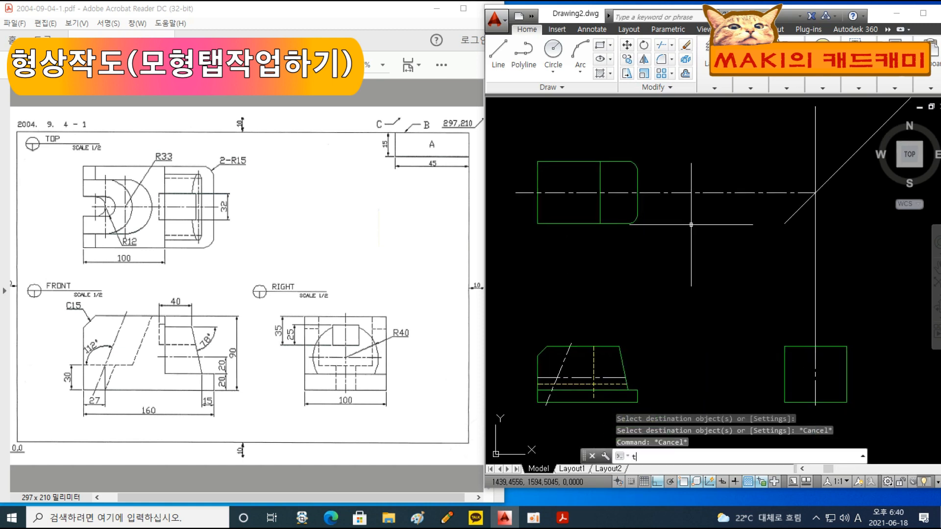
type("r")
key("Return")
key("Return")
left_click(691, 225)
left_click(695, 168)
left_click(519, 204)
left_click(526, 180)
key("Escape")
key("Escape")
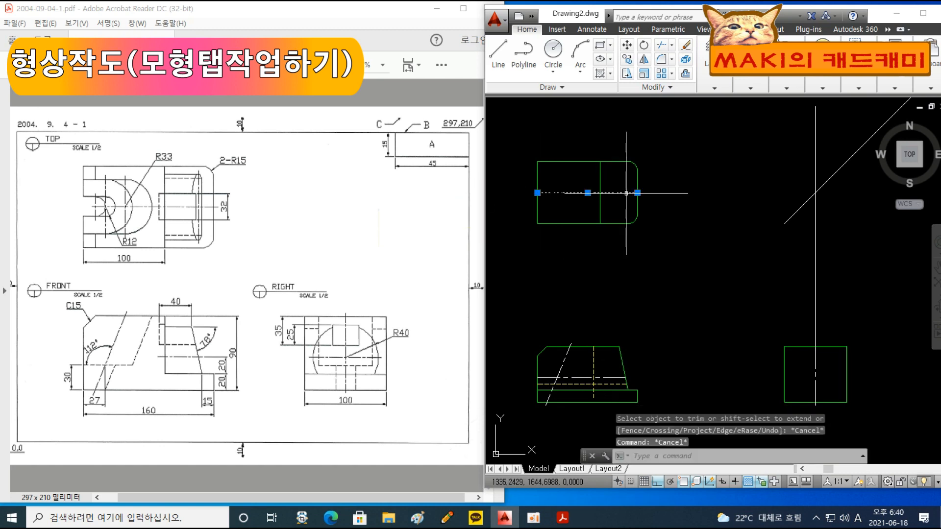
Step: Extend the right end of the top view's centre line by 5 beyond the outline
left_click(637, 192)
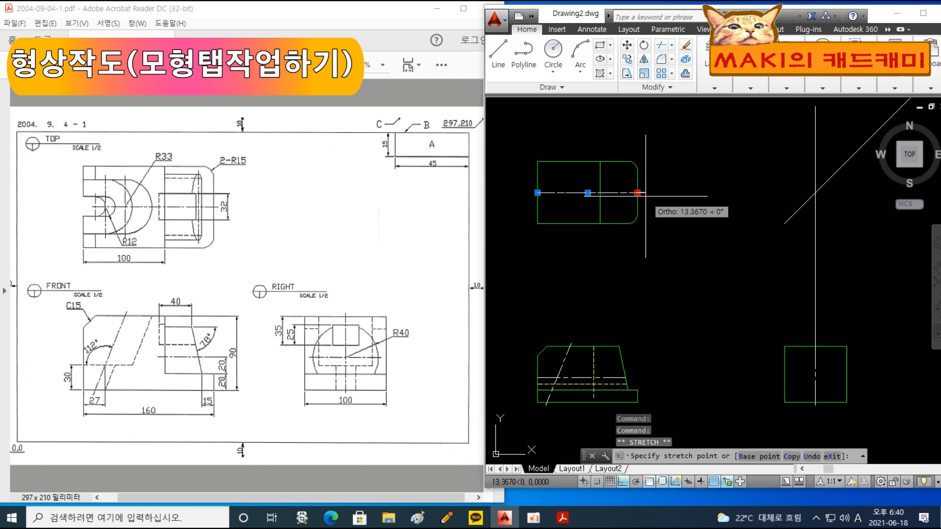
type("5")
key("Return")
key("Escape")
key("Escape")
Step: Delete the vertical projection line above the right view
scroll(653, 219, "up", 2)
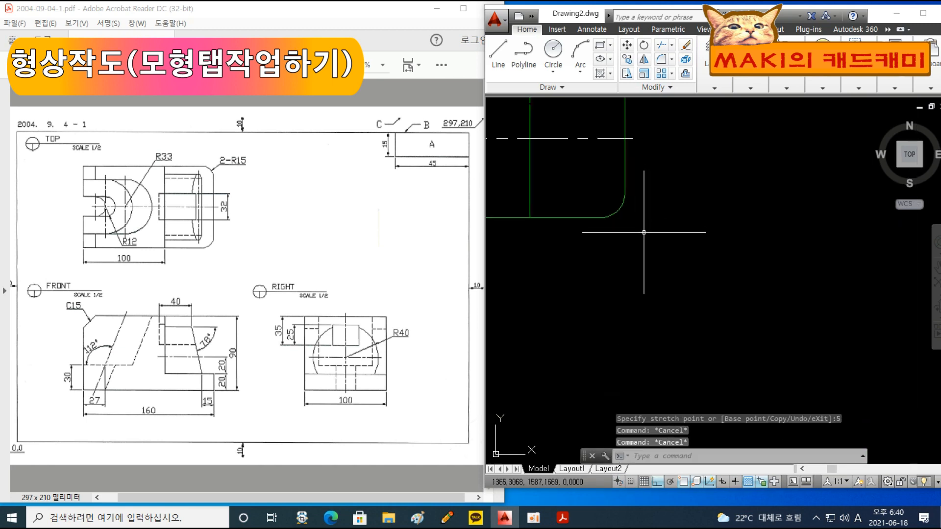
scroll(614, 322, "down", 2)
middle_click_drag(614, 321, 668, 286)
middle_click_drag(714, 316, 657, 291)
middle_click_drag(737, 316, 641, 284)
scroll(714, 344, "up", 2)
middle_click_drag(752, 358, 689, 350)
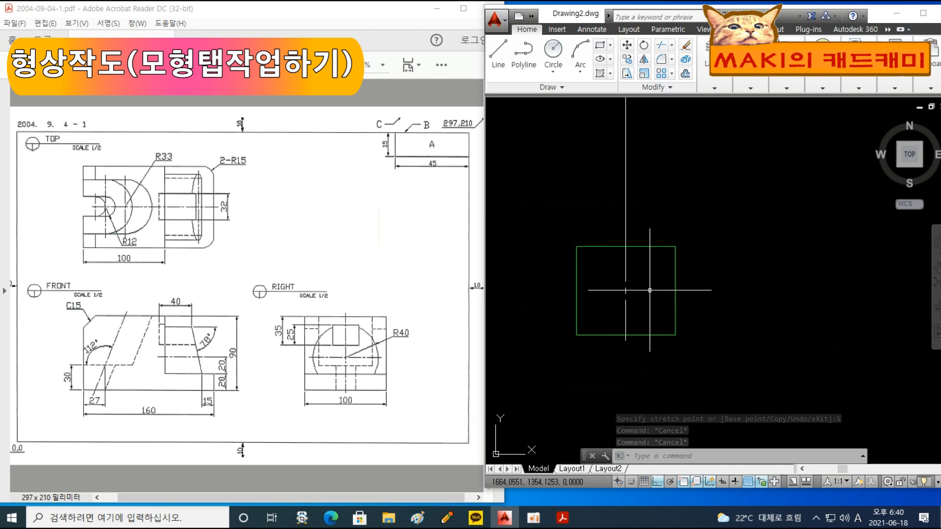
left_click(645, 184)
left_click(603, 152)
key("Delete")
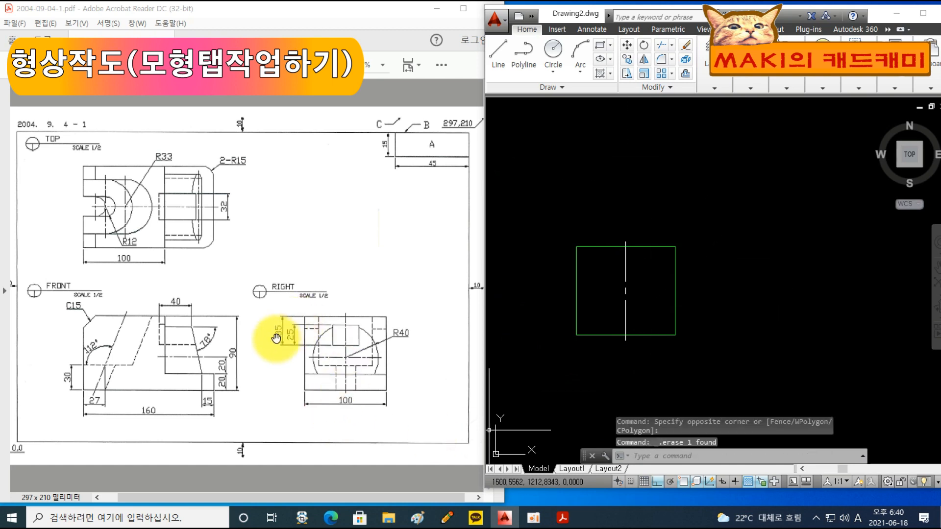
Step: Offset the right view's top edge 35 downward
type("o")
key("Return")
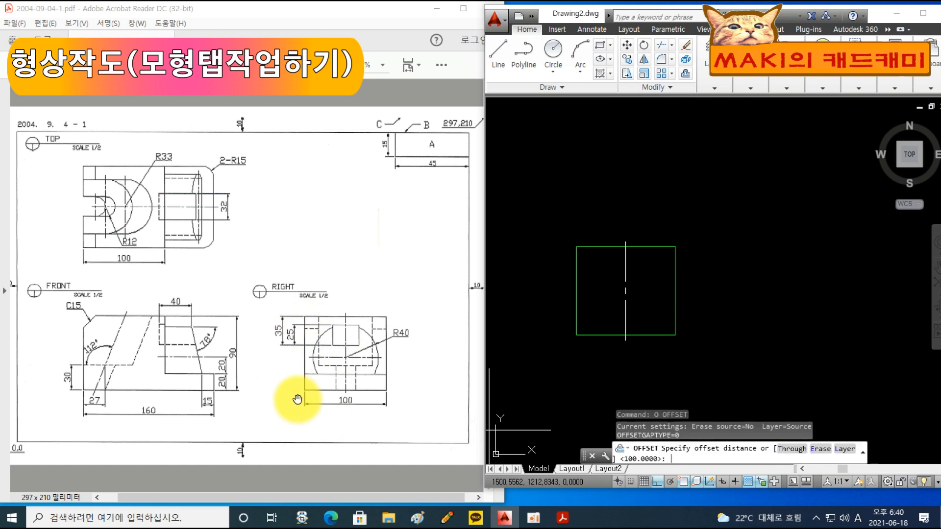
type("35")
key("Return")
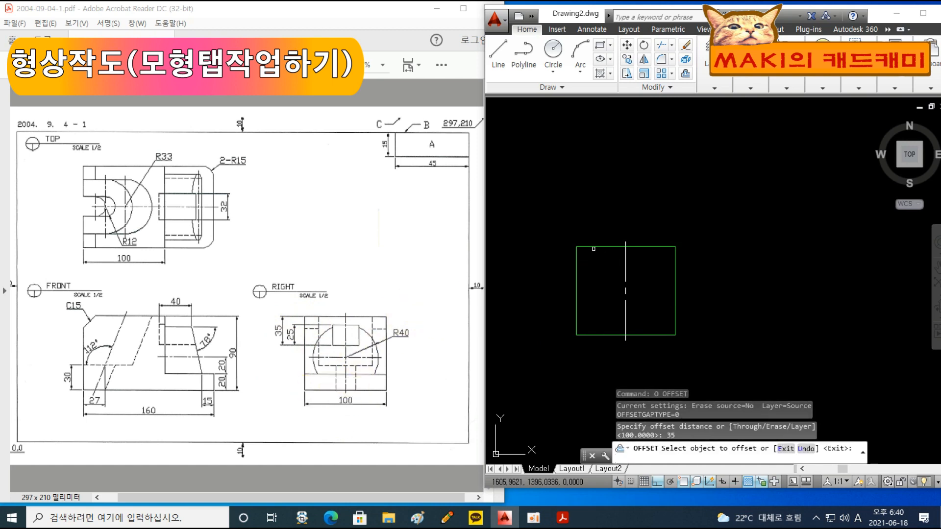
left_click(593, 247)
left_click(597, 293)
key("Return")
Step: Offset the right view's new inner horizontal line 25 upward
key("Return")
type("25")
key("Return")
left_click(632, 281)
left_click(601, 262)
key("Escape")
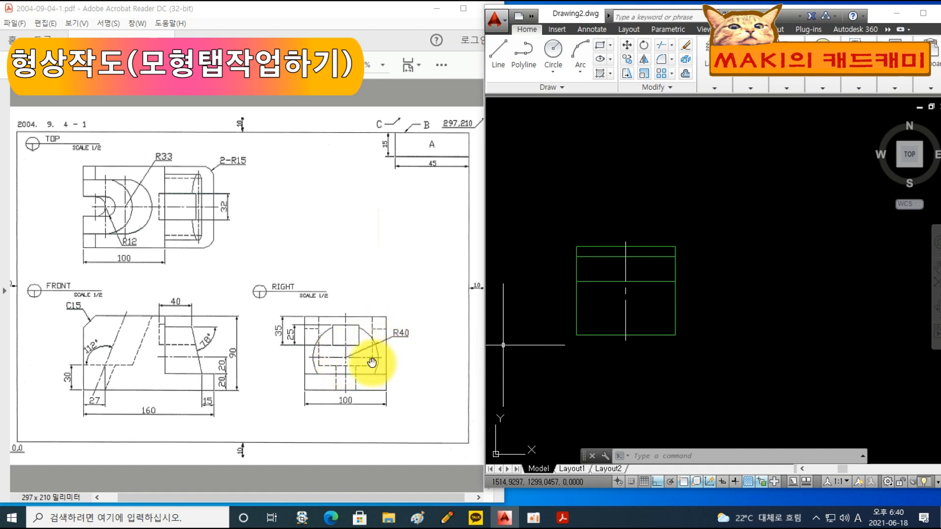
Step: Draw a horizontal projection line from the front view's lower right corner across the right view
scroll(546, 337, "down", 2)
middle_click_drag(542, 342, 595, 342)
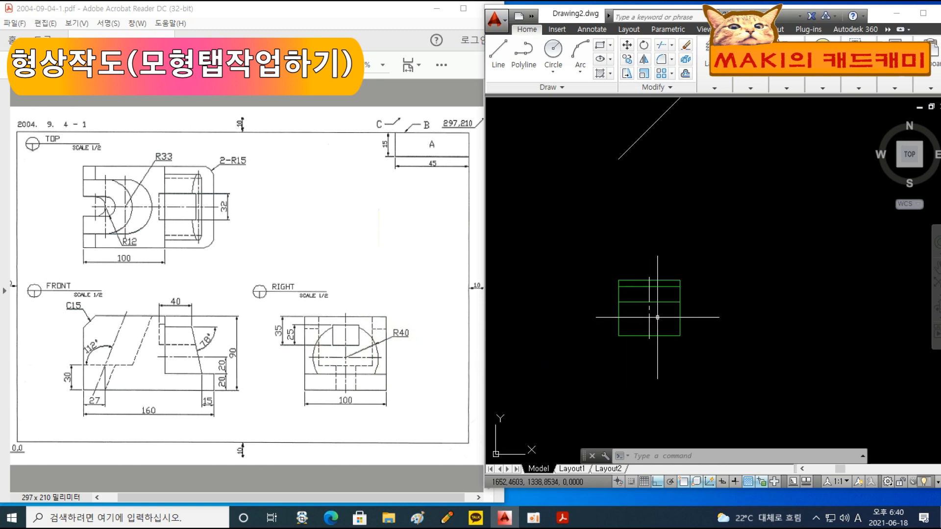
scroll(651, 325, "up", 2)
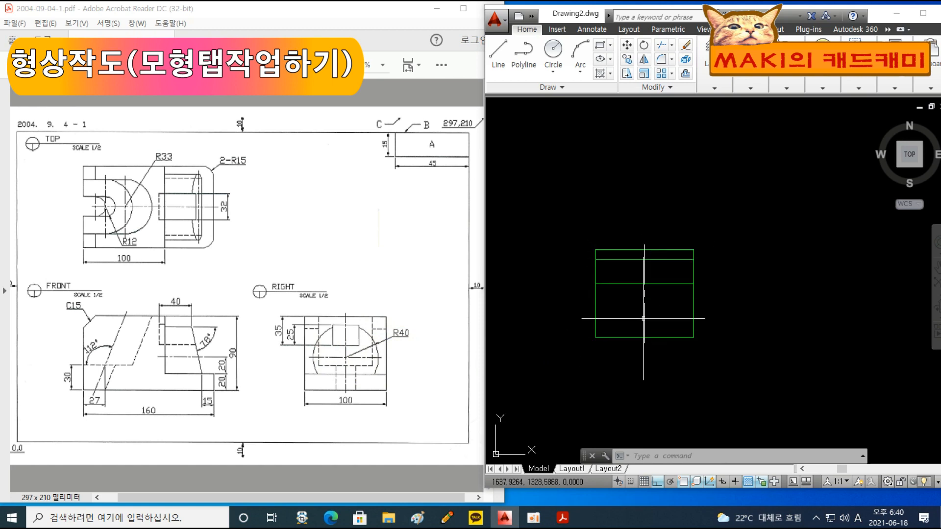
scroll(623, 317, "down", 3)
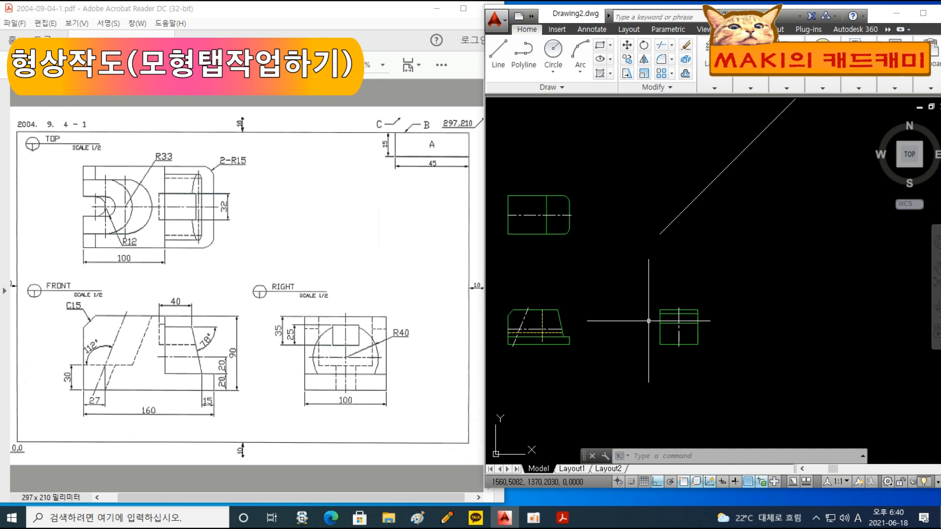
scroll(573, 358, "up", 2)
middle_click_drag(574, 359, 633, 369)
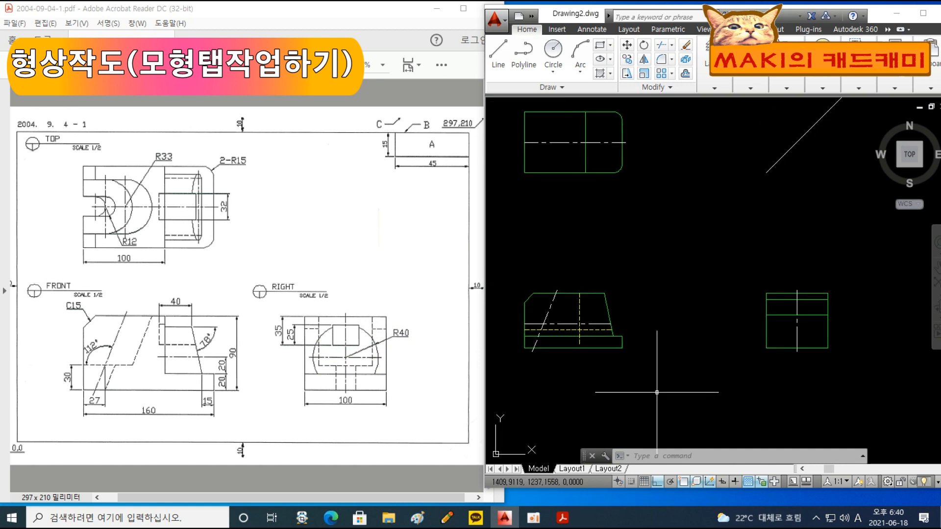
type("l")
key("Return")
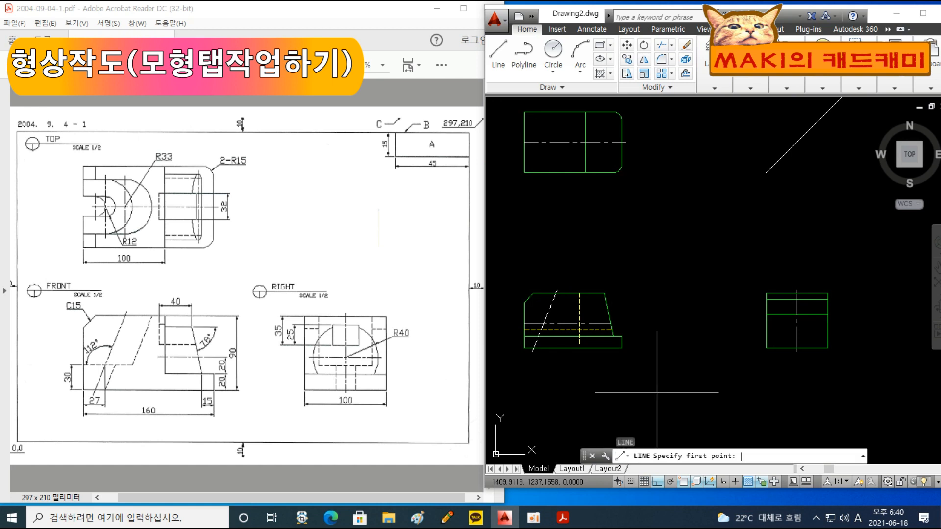
left_click(622, 348)
left_click(889, 348)
key("Return")
Step: Draw a horizontal projection line from the upper right corner of the front view's base across the right view
key("Return")
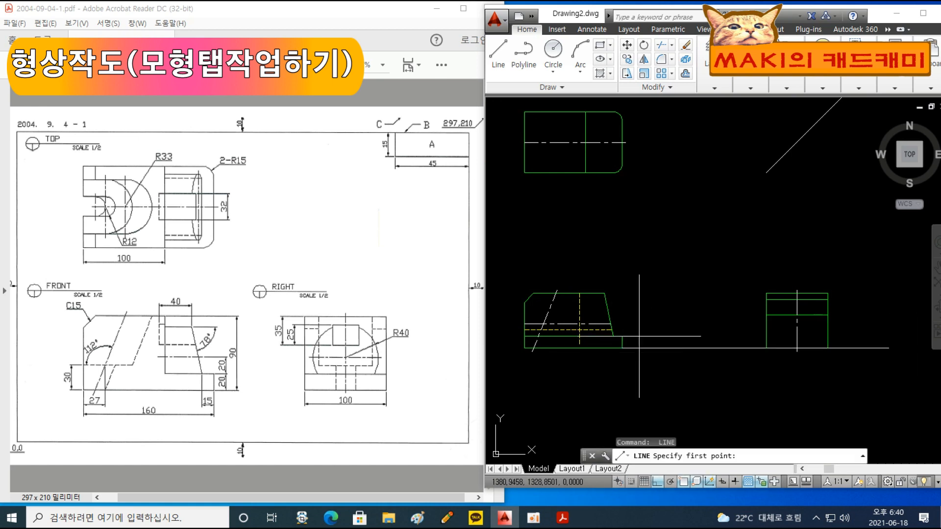
left_click(622, 336)
left_click(868, 327)
key("Return")
Step: Draw horizontal projection lines from the right ends of the front view's hidden line and centre line across the right view
key("Return")
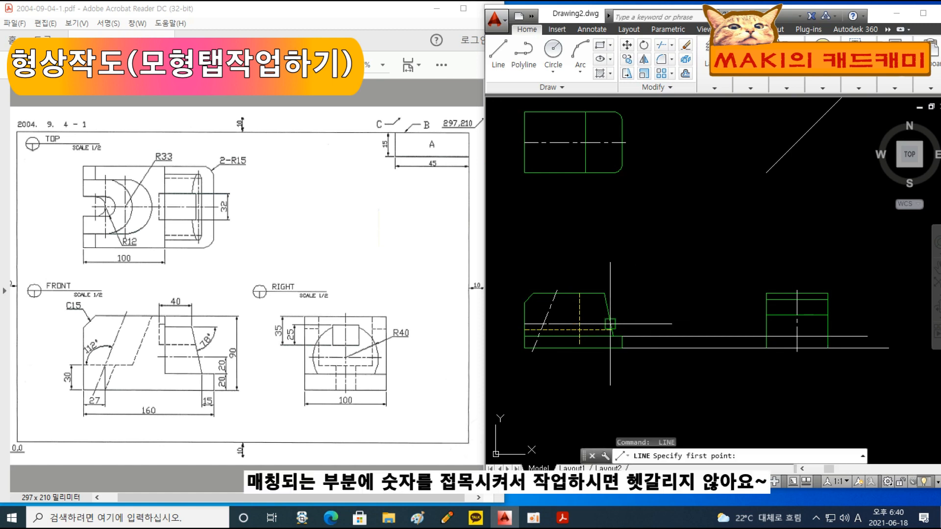
left_click(611, 330)
left_click(887, 330)
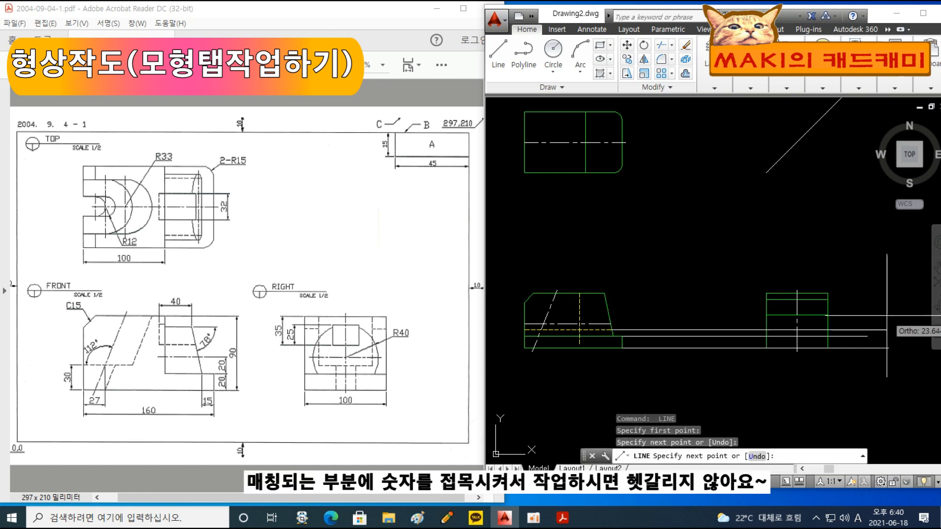
key("Return")
key("Return")
left_click(610, 324)
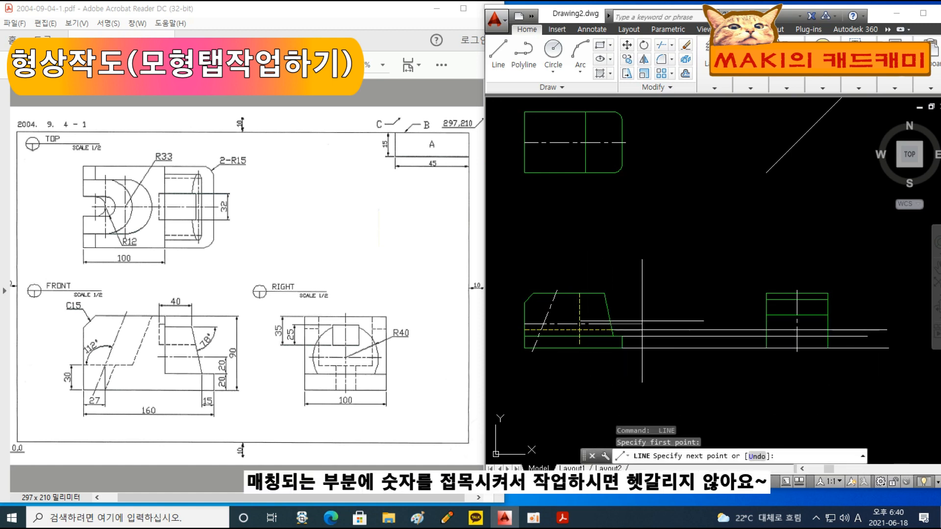
left_click(860, 324)
key("Return")
Step: Draw a horizontal projection line from the lower end of the front view's upper left chamfer across the right view
key("Return")
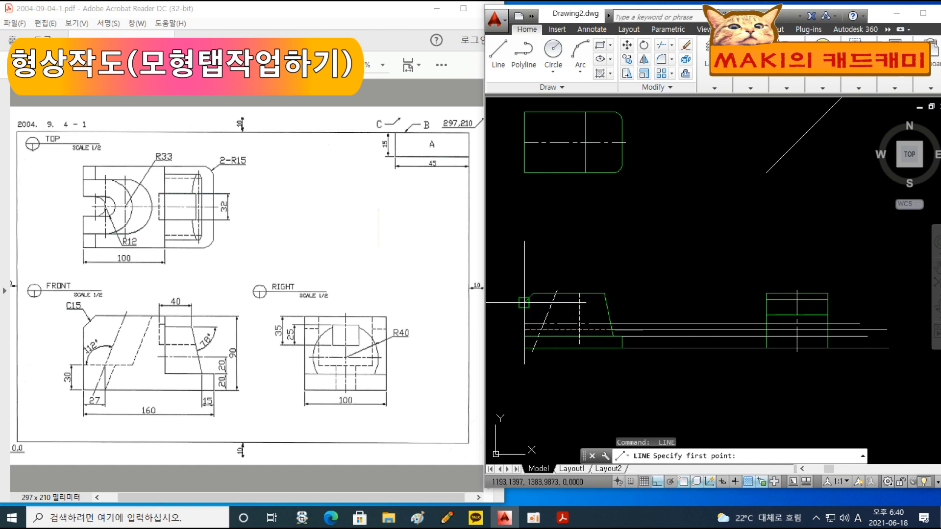
left_click(553, 303)
left_click(873, 303)
key("Return")
key("Return")
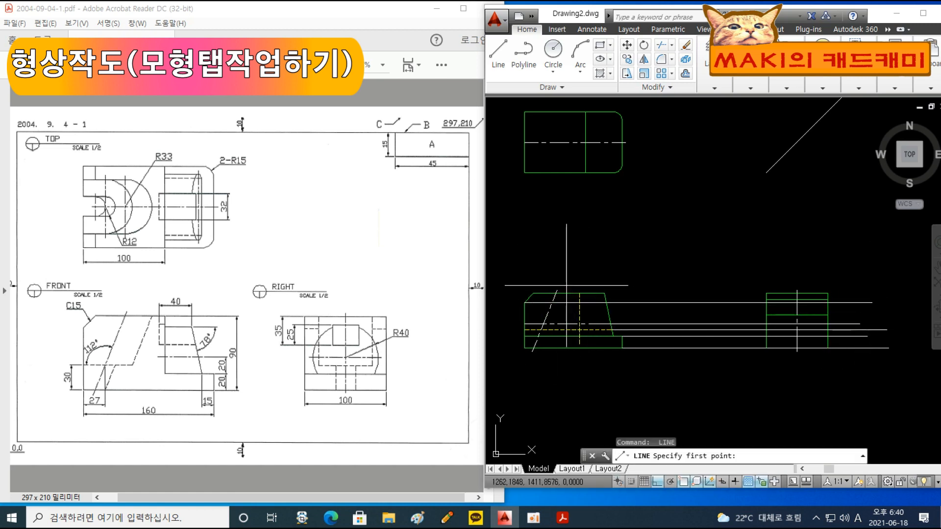
key("Escape")
key("Escape")
Step: Delete the projection line running along the base of the right view
scroll(823, 346, "up", 2)
scroll(850, 379, "up", 2)
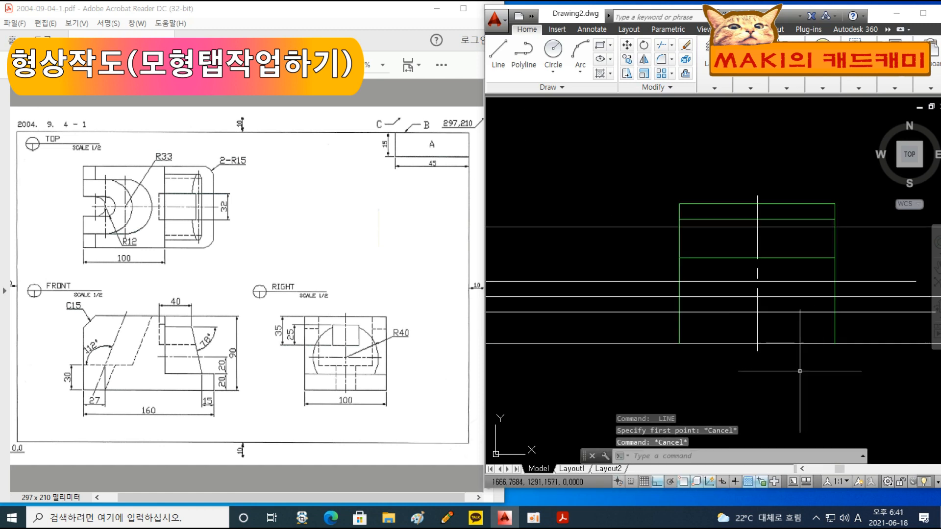
left_click(625, 361)
left_click(594, 324)
key("Delete")
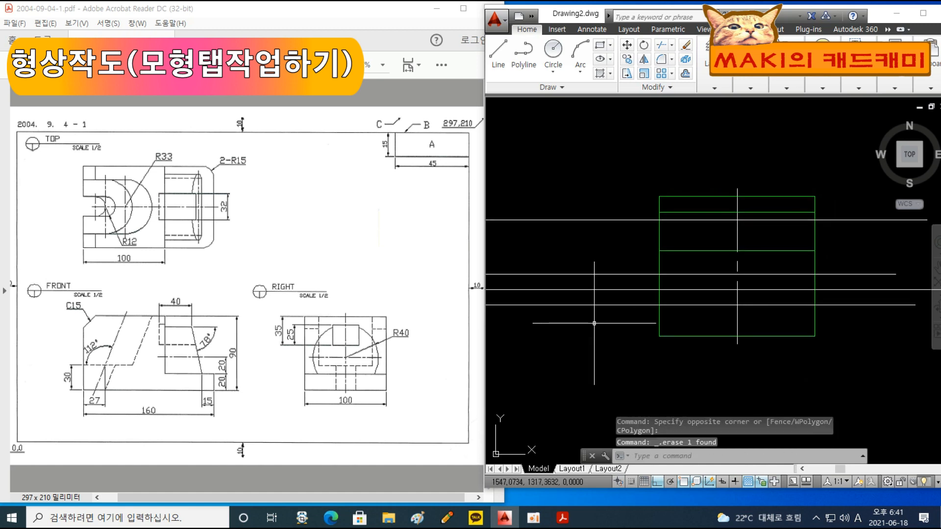
Step: Put the projection line from the chamfer on the hidden-line layer
mouse_move(600, 232)
middle_mouse_down()
mouse_move(707, 277)
mouse_move(811, 279)
mouse_move(685, 292)
middle_mouse_up()
scroll(762, 283, "up", 2)
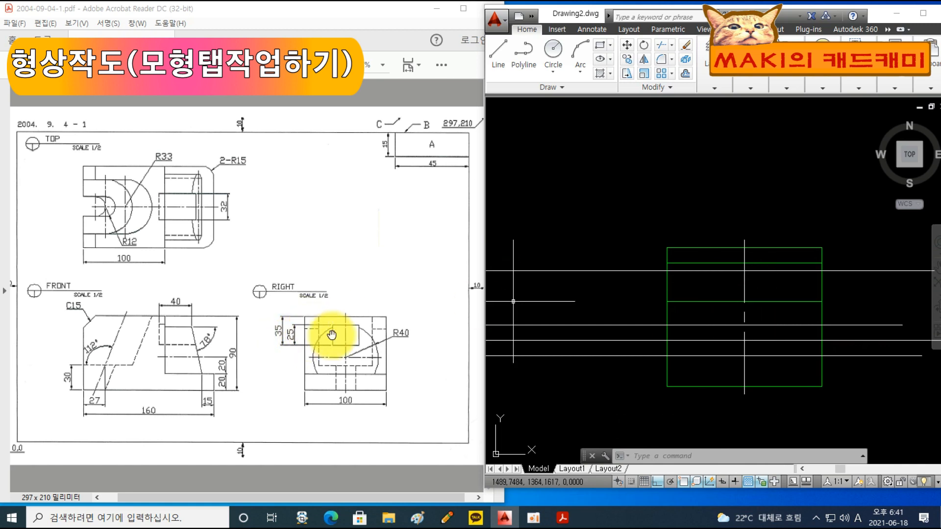
scroll(589, 297, "down", 2)
middle_click_drag(586, 297, 830, 298)
middle_click_drag(720, 283, 524, 292)
scroll(668, 292, "up", 2)
middle_click_drag(665, 303, 627, 303)
left_click(623, 300)
left_click(609, 274)
left_click(714, 88)
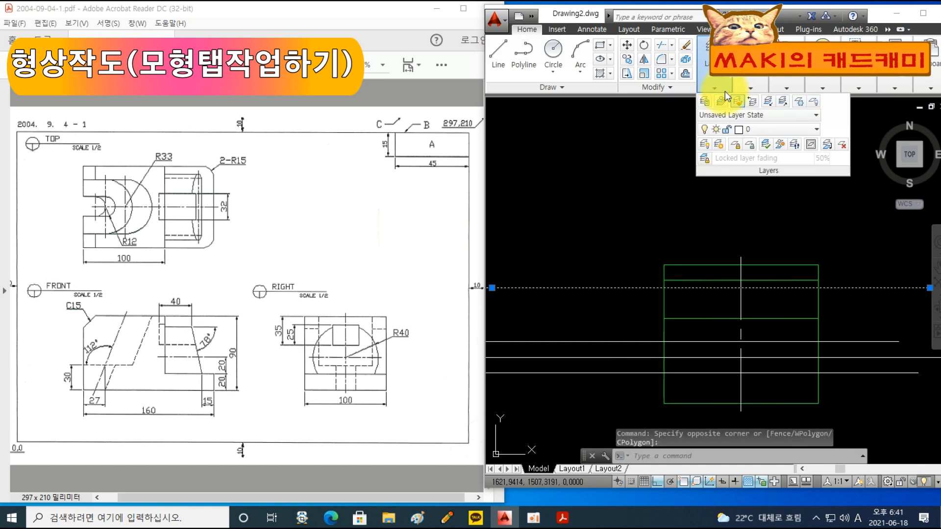
left_click(758, 128)
left_click(768, 217)
key("Escape")
key("Escape")
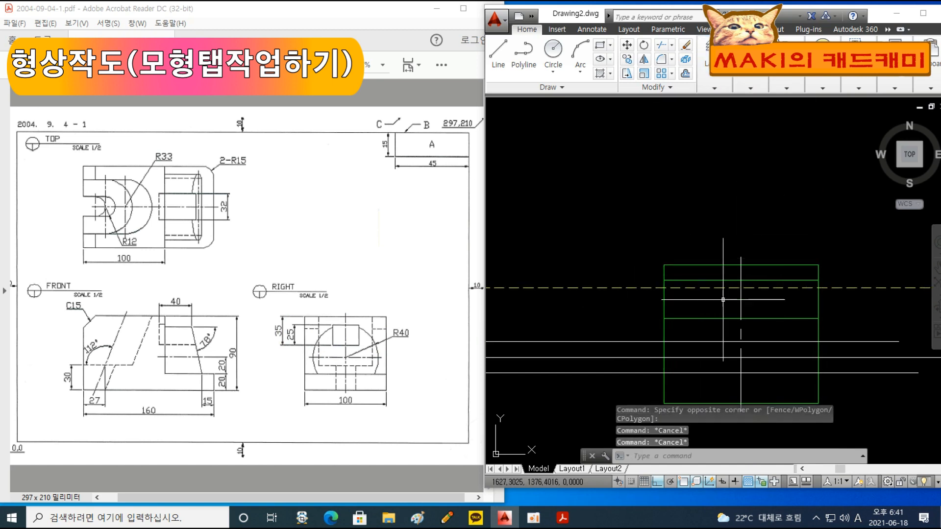
Step: Trim the dashed chamfer projection line to the right view's two vertical side edges
type("tr")
key("Return")
left_click(674, 304)
left_click(649, 298)
left_click(846, 304)
left_click(813, 302)
key("Return")
left_click(851, 288)
left_click(626, 289)
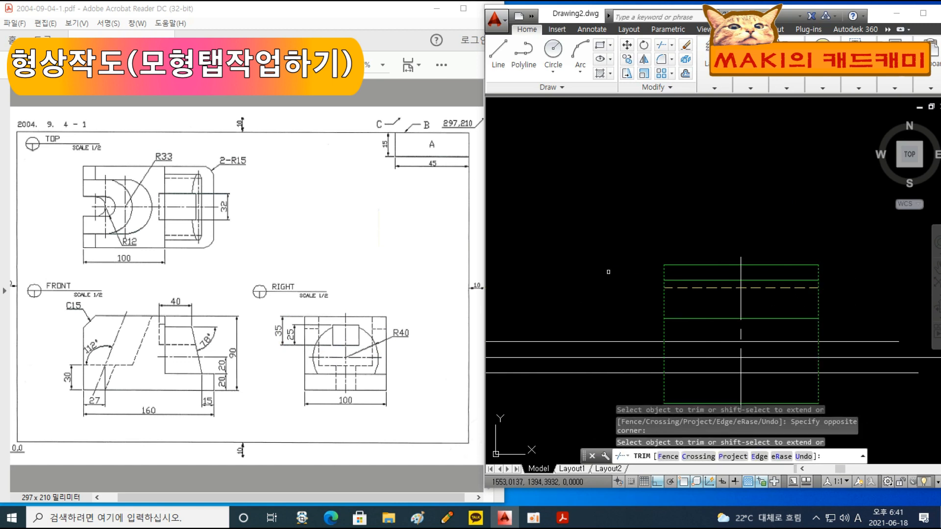
key("Escape")
middle_click_drag(720, 328, 715, 297)
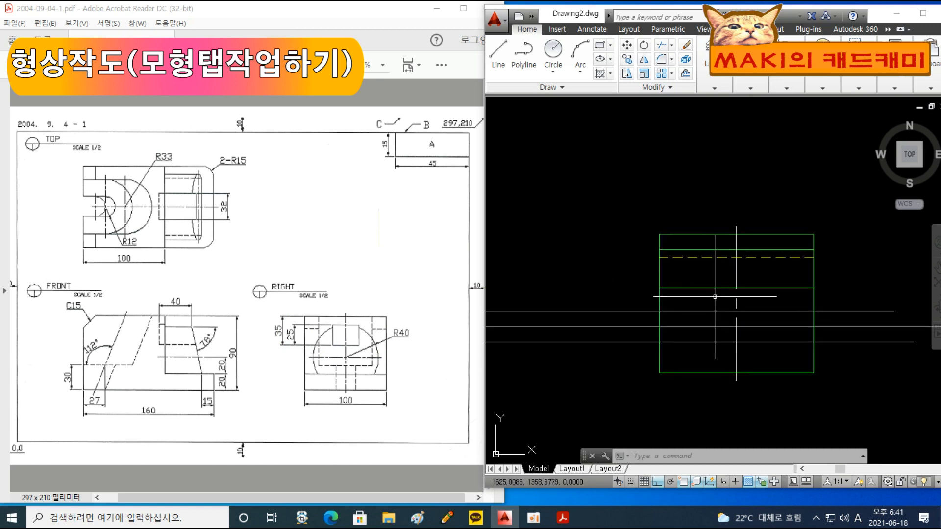
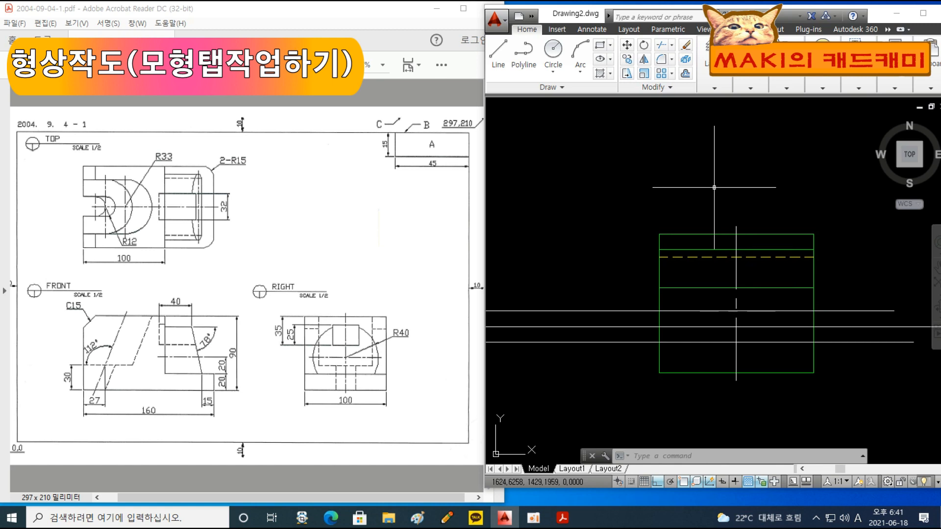
Step: Match the vertical centre line's properties onto the uppermost of the three remaining projection lines
scroll(598, 294, "down", 2)
mouse_move(577, 311)
middle_mouse_down()
mouse_move(798, 312)
mouse_move(613, 305)
middle_mouse_up()
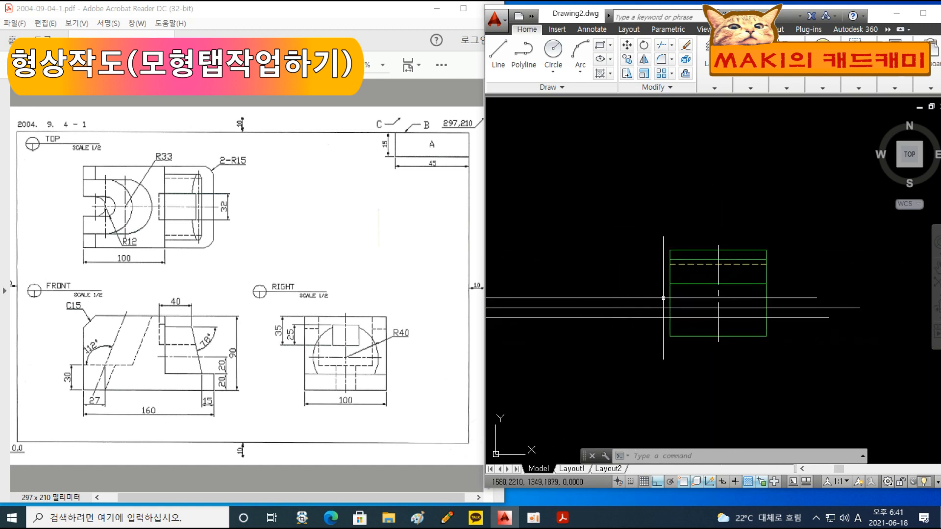
type("mat")
key("Return")
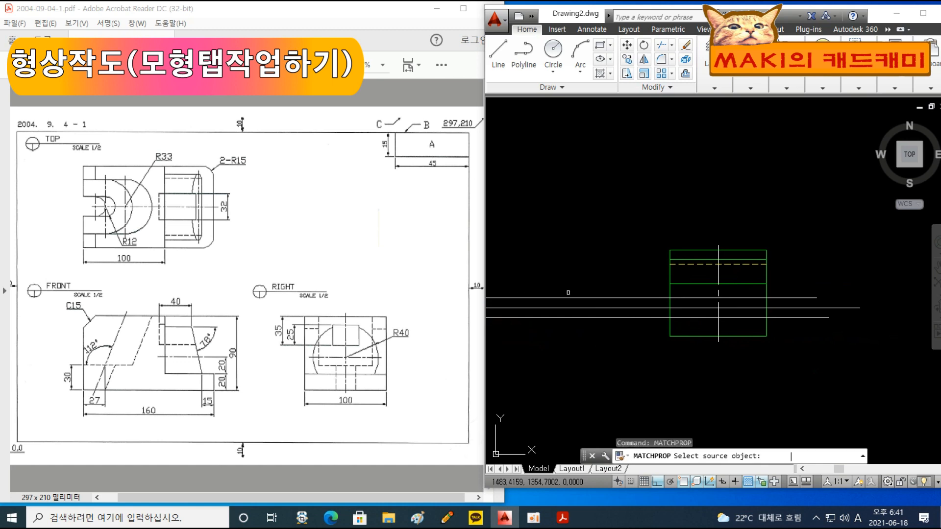
left_click(719, 295)
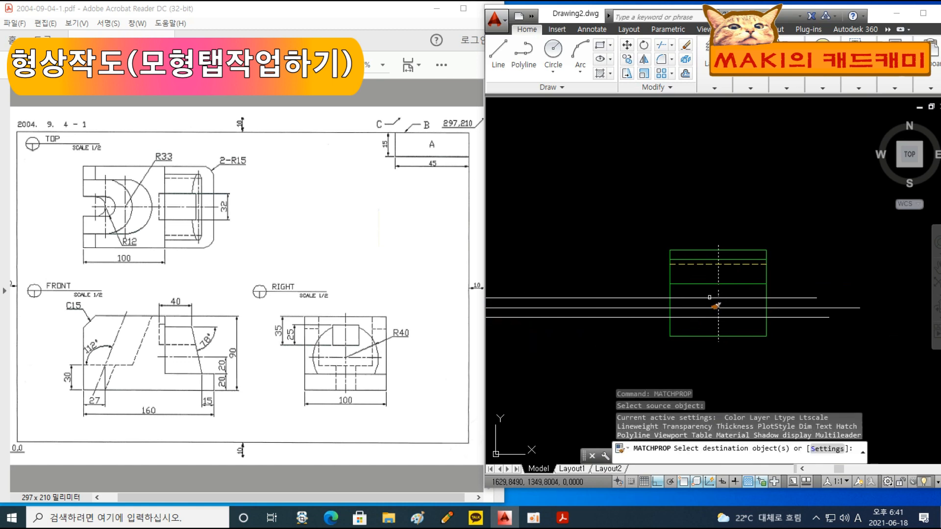
left_click(709, 298)
key("Escape")
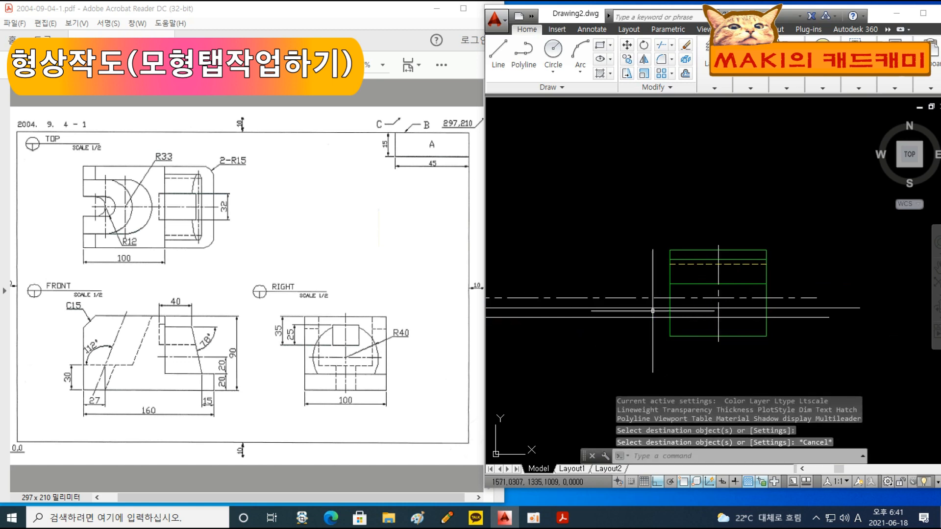
Step: Trim the horizontal centre line on both sides to the right view's outline
scroll(646, 300, "up", 2)
type("tr")
key("Return")
key("Return")
left_click(668, 301)
left_click(656, 286)
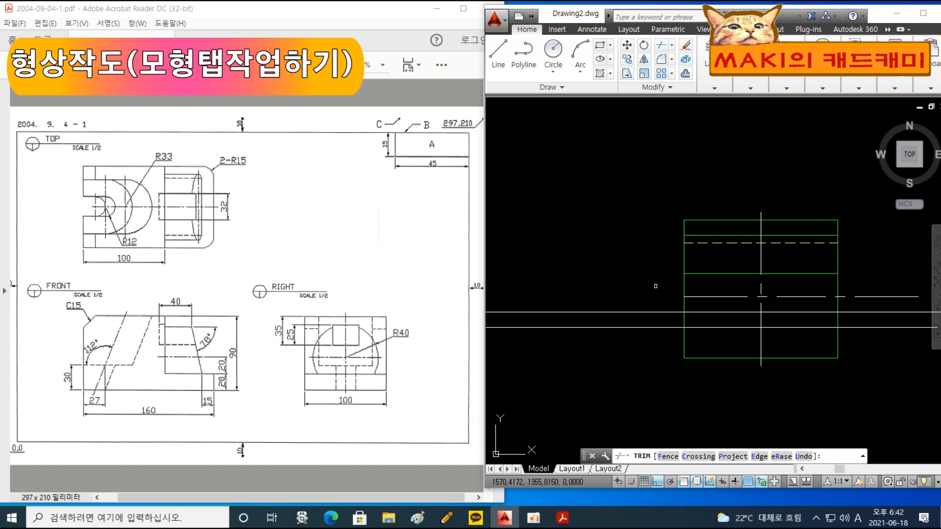
left_click_drag(878, 305, 865, 286)
key("Escape")
middle_click_drag(836, 336, 827, 317)
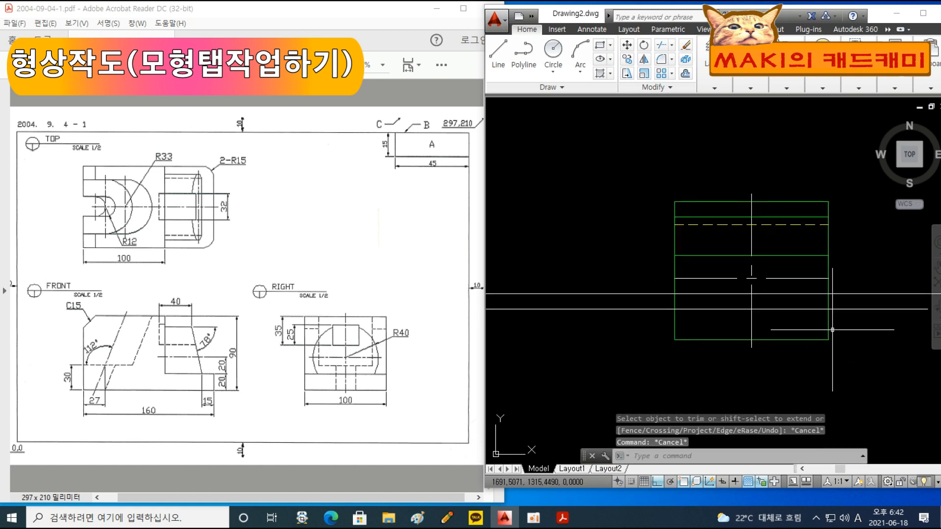
Step: Match the right view's dashed hidden line properties onto the projection line just below the horizontal centre line
type("ch")
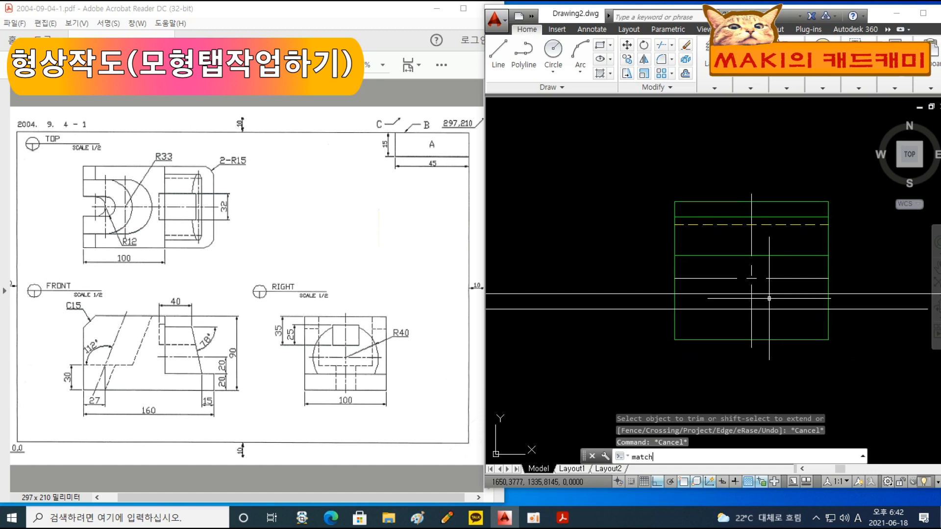
key("Return")
left_click(738, 229)
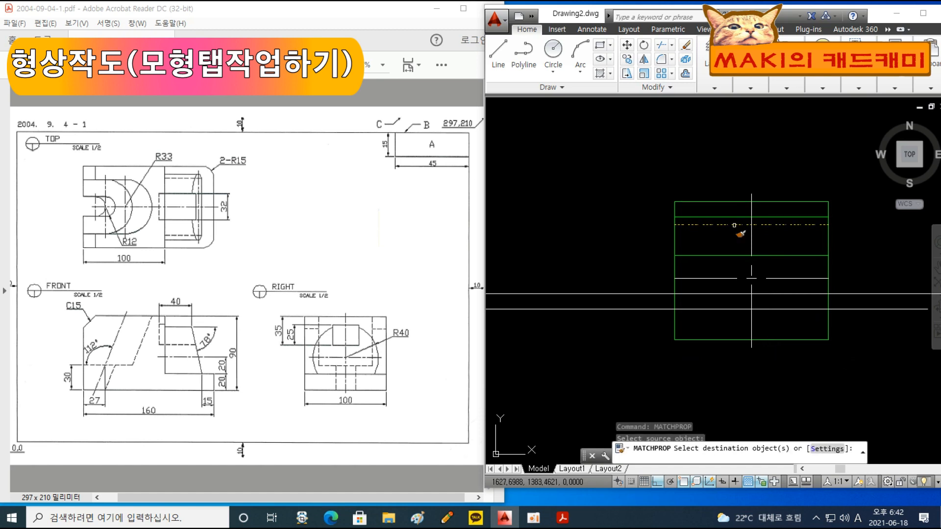
left_click(734, 293)
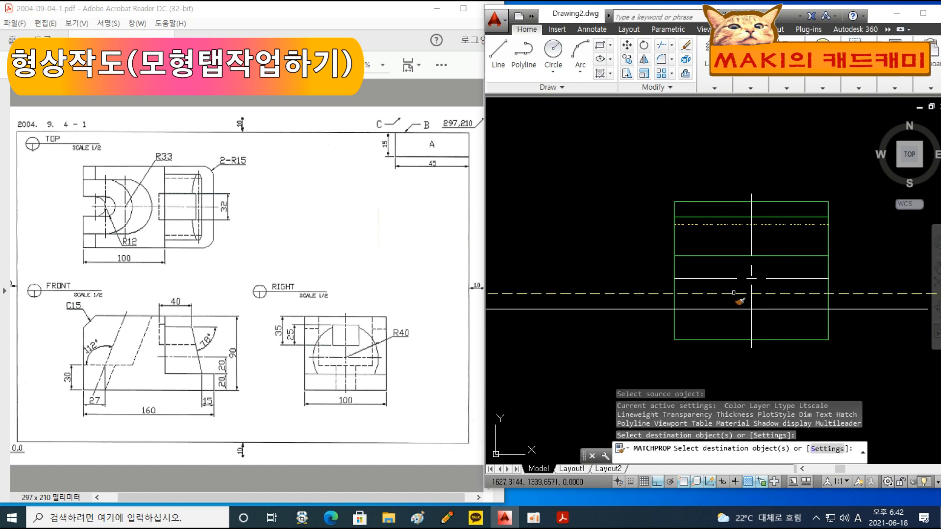
key("Escape")
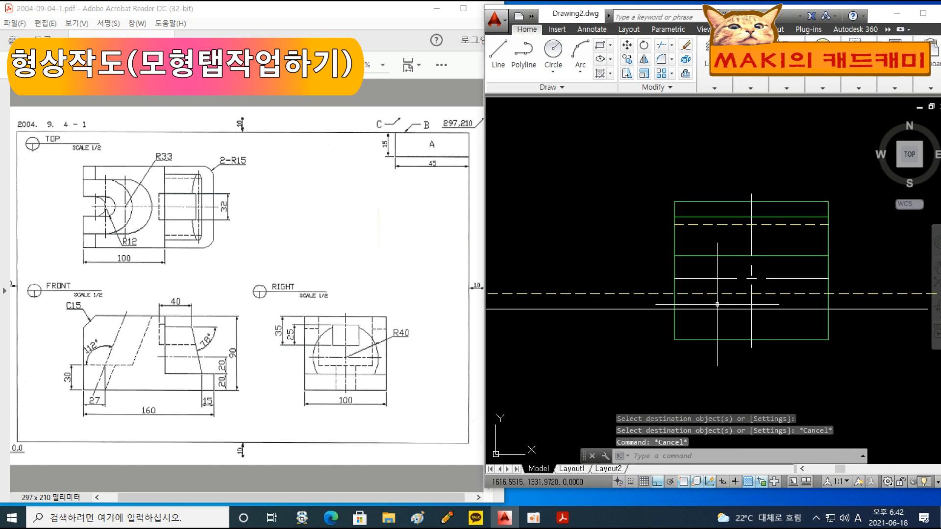
Step: Match the right view's outline properties onto the lowest projection line
key("space")
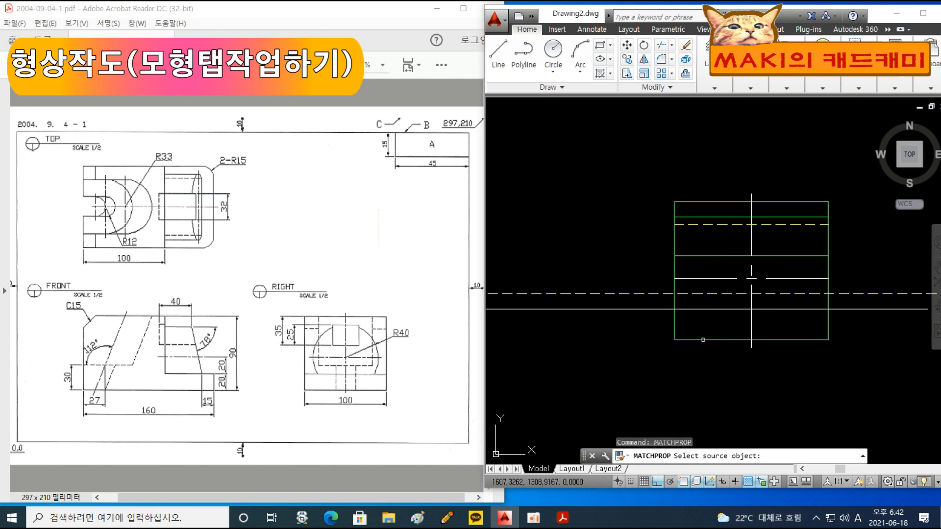
left_click(703, 340)
left_click(705, 309)
key("Escape")
Step: Trim the lower hidden line and the lowest outline projection to the right view's side edges
type("tr")
key("space")
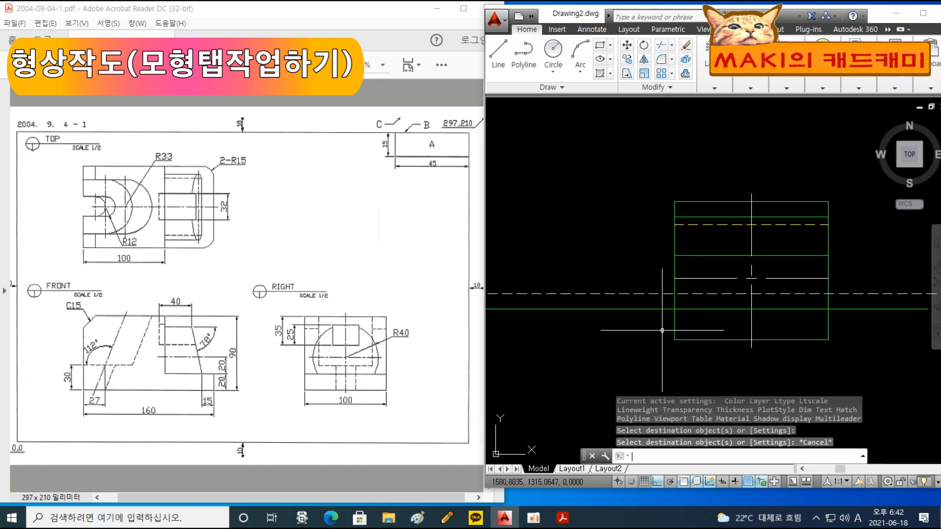
key("space")
left_click(639, 327)
left_click(582, 260)
left_click(880, 324)
left_click(849, 278)
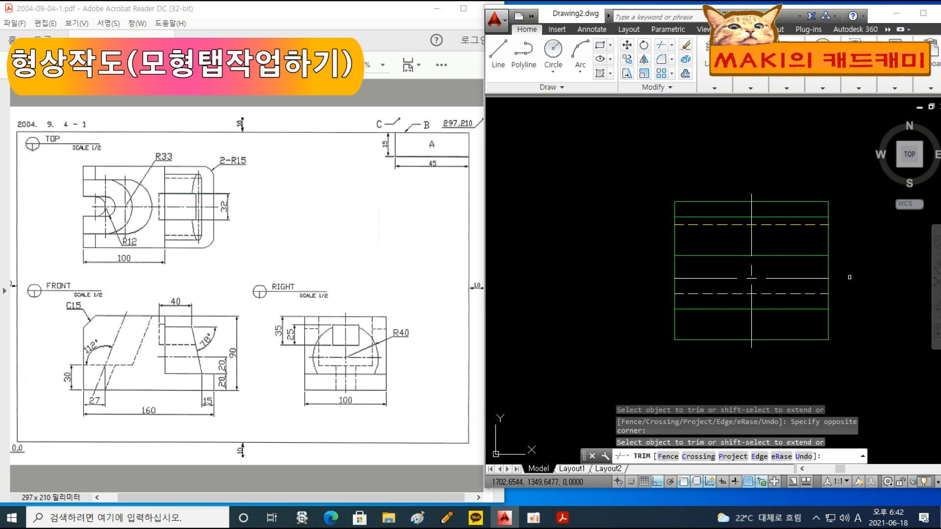
key("Escape")
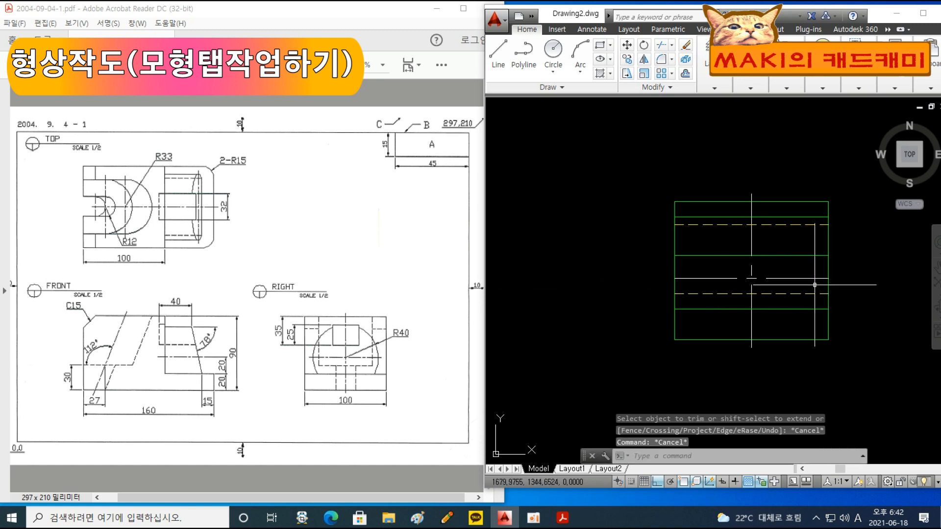
Step: Draw a horizontal projection line from the left end of the right view's uppermost inner line across the front view
scroll(738, 283, "down", 5)
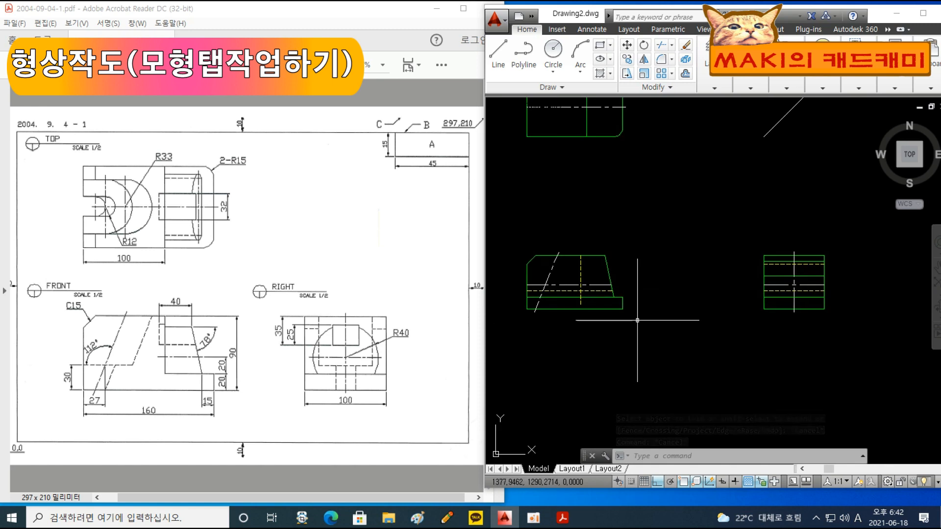
type("l")
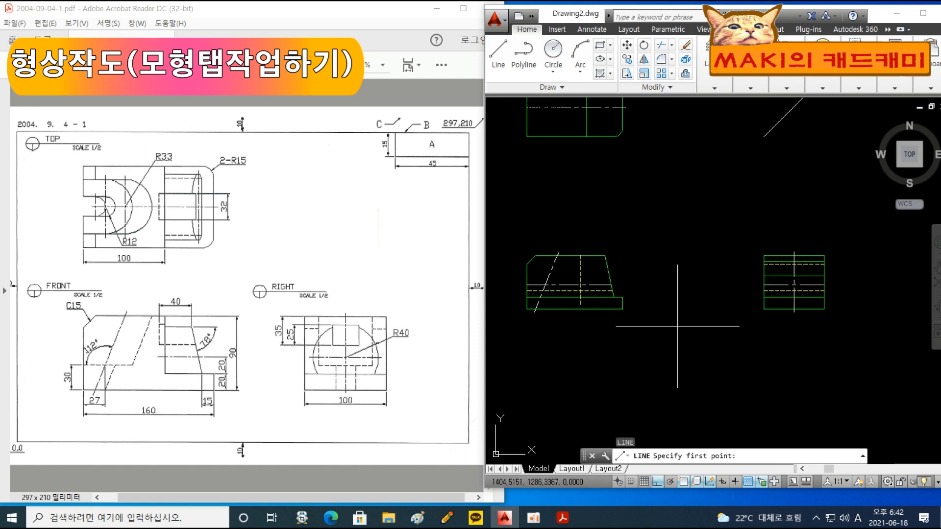
scroll(761, 262, "up", 5)
left_click(770, 262)
scroll(622, 264, "down", 5)
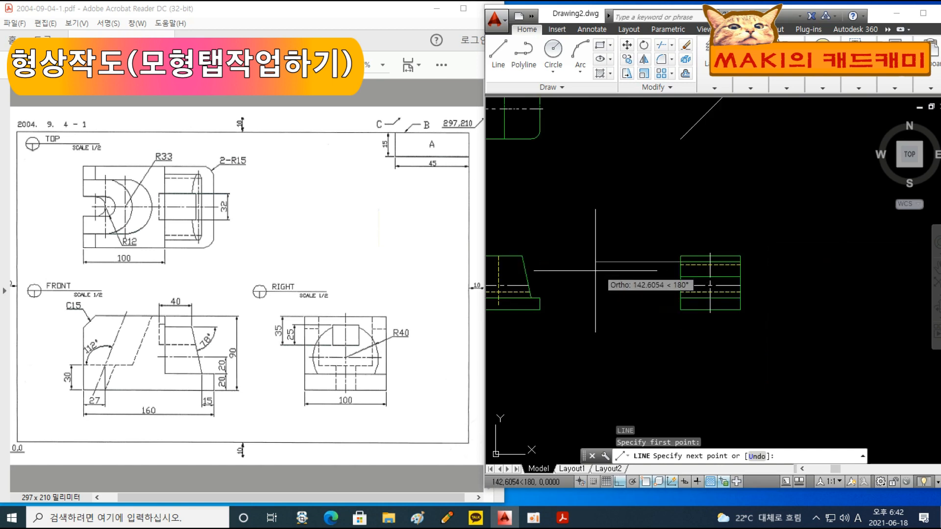
middle_click_drag(596, 270, 763, 270)
left_click(554, 263)
key("Return")
Step: Draw a horizontal projection line from the left end of the right view's second inner outline line across the front view
key("Return")
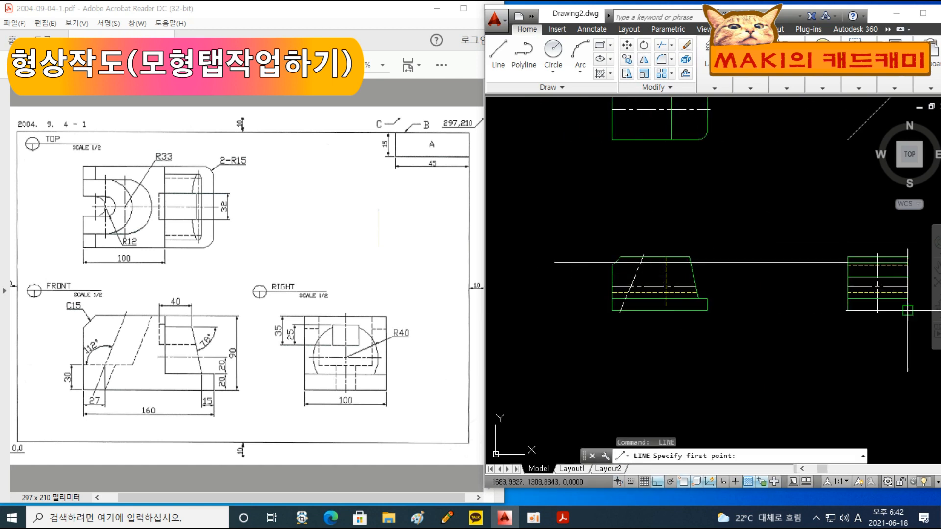
left_click(848, 278)
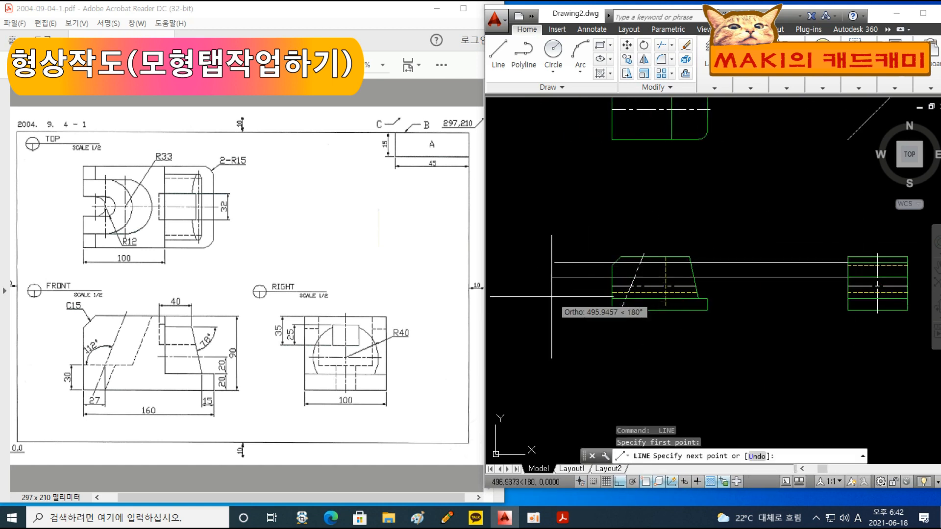
left_click(553, 277)
key("Return")
middle_click_drag(684, 319, 703, 337)
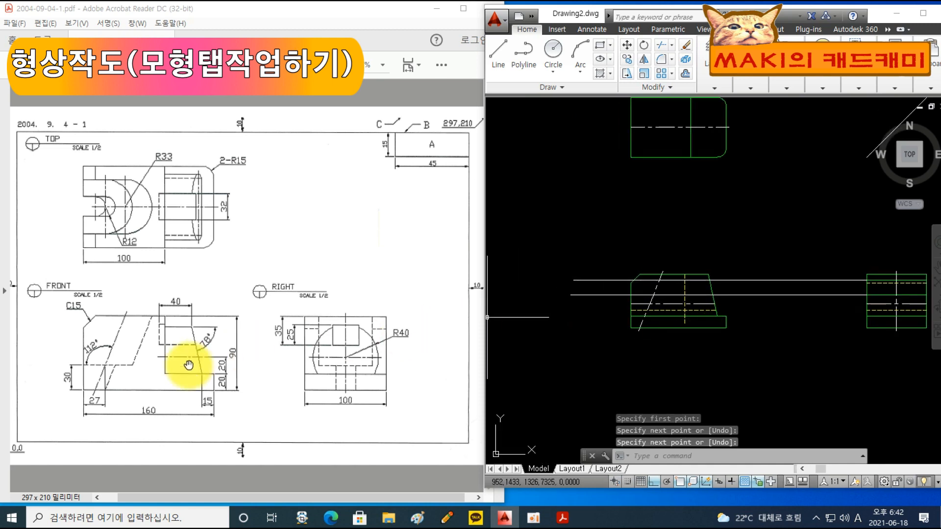
Step: Trim the front view's vertical hidden line and lower projection line into a corner ending at the slanted edge
scroll(686, 294, "up", 4)
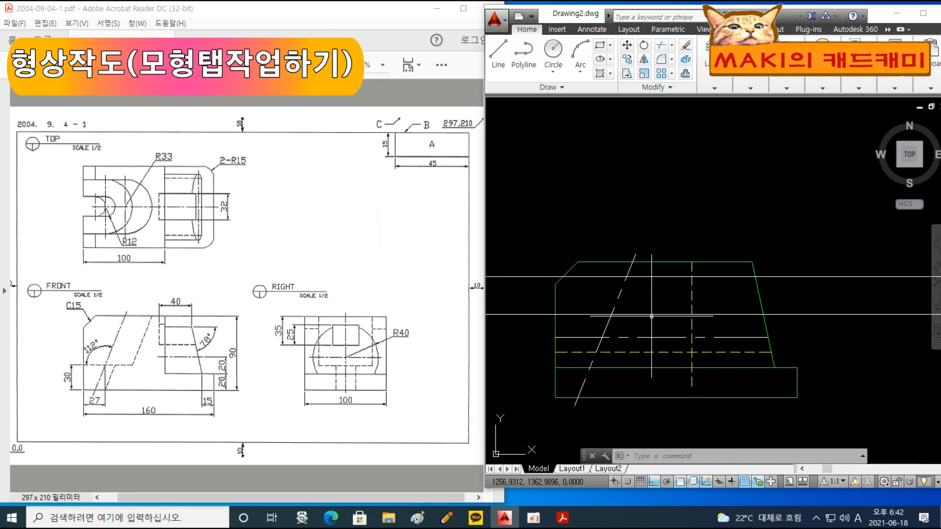
type("tr")
key("space")
left_click(722, 323)
left_click(679, 305)
key("space")
left_click(704, 327)
left_click(665, 320)
left_click(661, 324)
left_click(641, 301)
key("space")
key("space")
left_click(769, 301)
key("Escape")
key("Escape")
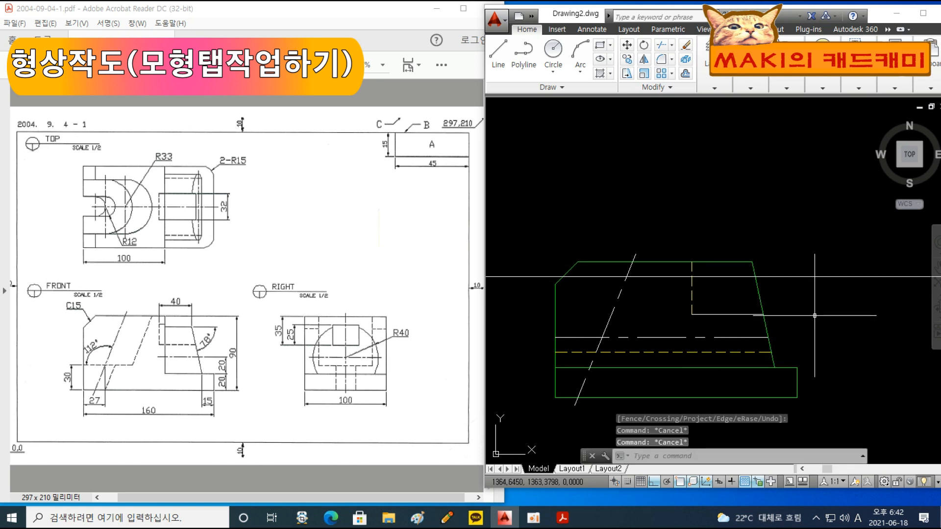
Step: Match the front view's lower slot projection line to the properties of the vertical hidden line
type("match")
key("space")
left_click(689, 299)
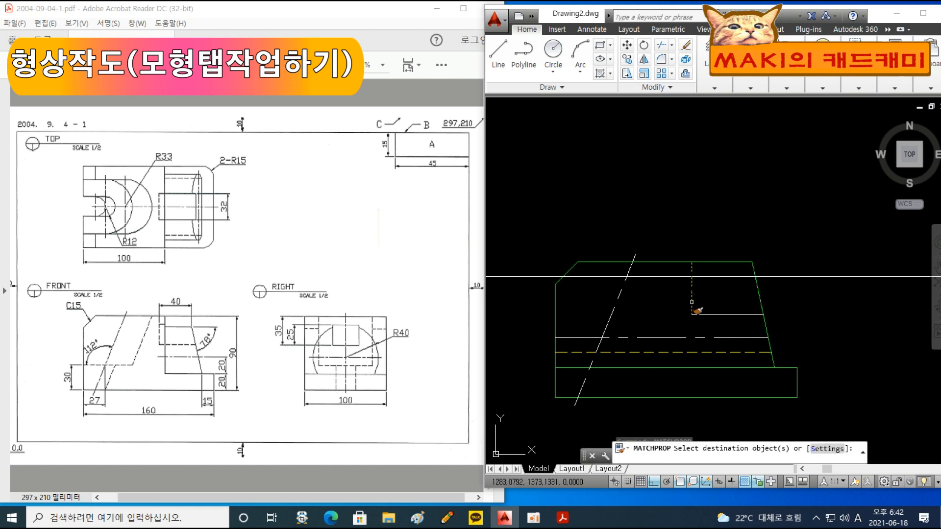
key("Escape")
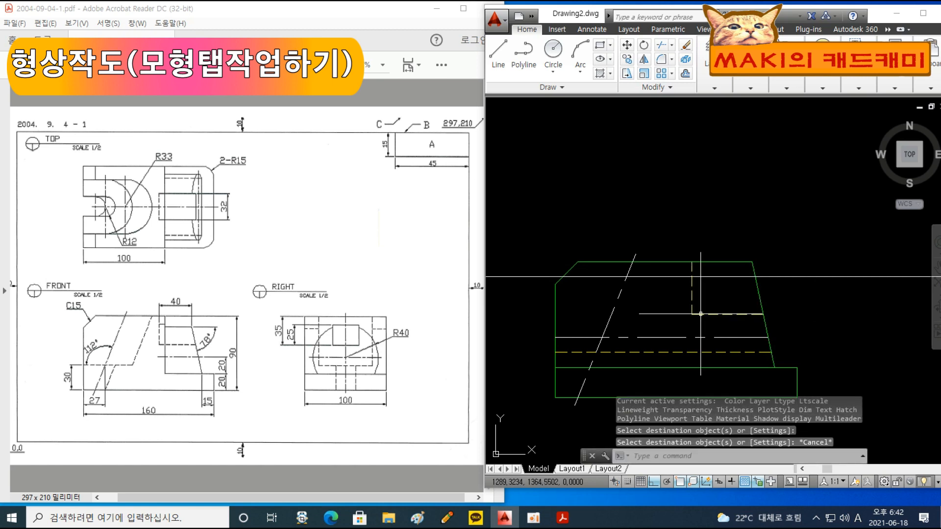
Step: Trim away the front view's upper right corner: the top outline beyond the vertical hidden line and the slanted edge above the upper projection line
type("tr")
key("space")
key("space")
key("space")
left_click(763, 269)
key("Escape")
key("Escape")
type("tr")
key("space")
key("space")
left_click(773, 268)
left_click(738, 254)
key("Escape")
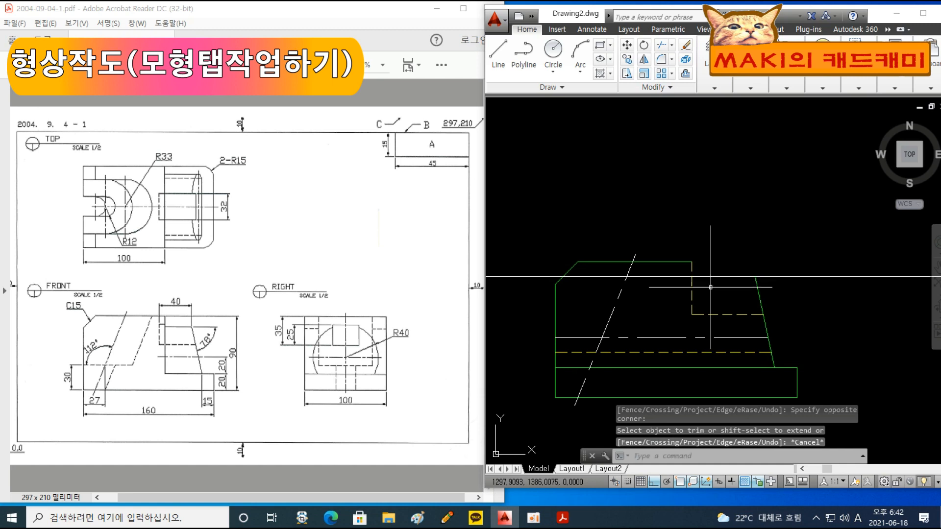
Step: Trim the front view's upper projection line to the left of the vertical hidden line
type("tr")
key("space")
left_click(699, 302)
left_click(685, 286)
key("space")
left_click(671, 296)
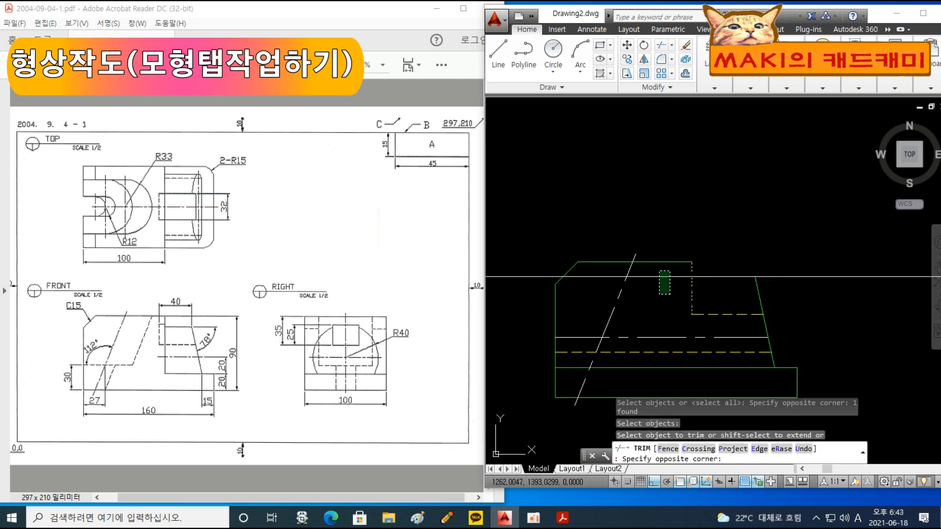
left_click(660, 271)
key("Escape")
Step: Trim the front view's upper projection line beyond the slanted edge
type("tr")
key("space")
left_click(774, 296)
left_click(739, 283)
key("space")
left_click(808, 294)
left_click(790, 251)
key("Escape")
key("Escape")
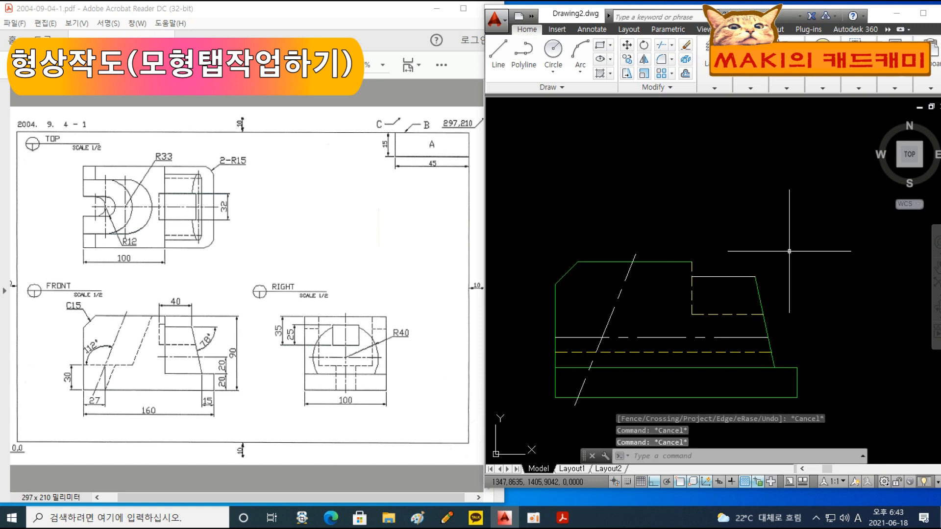
Step: Match the front view's shortened upper slot line to the properties of the top outline
type("ma")
key("space")
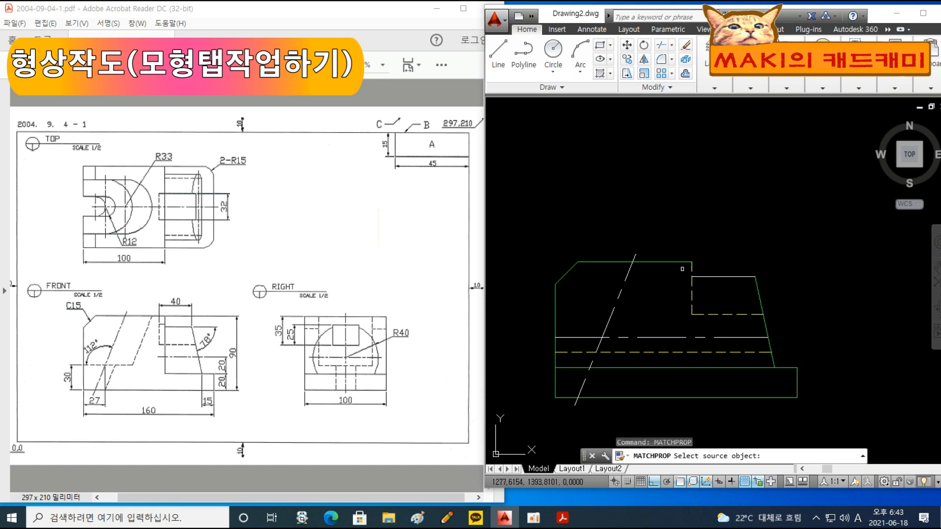
left_click(680, 262)
left_click(706, 277)
key("space")
mouse_move(713, 297)
middle_mouse_down()
mouse_move(726, 312)
mouse_move(689, 268)
middle_mouse_up()
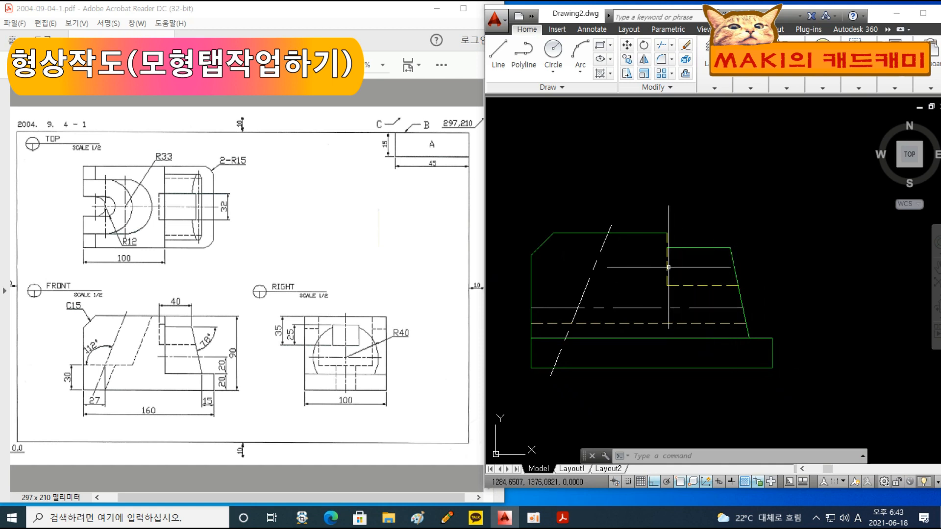
Step: Draw a circle of radius 40 centred on the intersection of the right view's centre lines
scroll(733, 201, "up", 2)
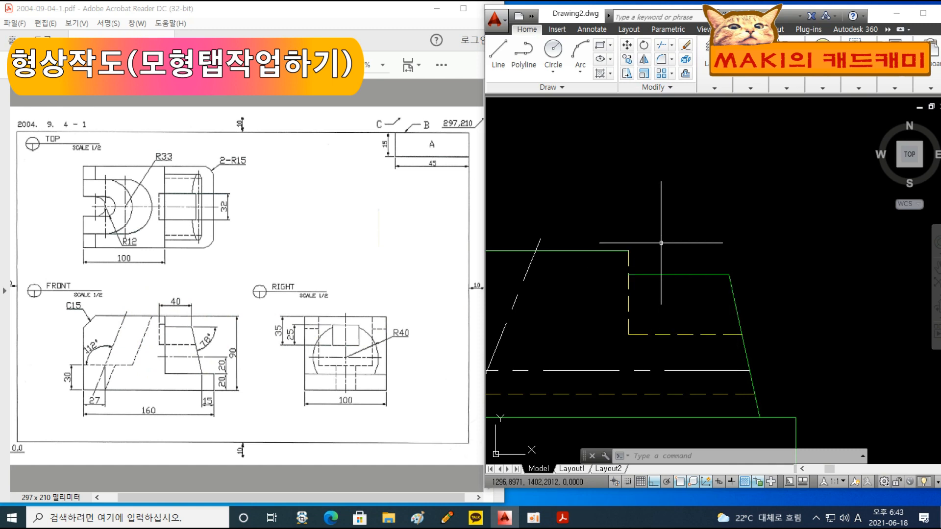
scroll(723, 280, "down", 5)
middle_click_drag(788, 281, 693, 264)
scroll(736, 282, "up", 6)
middle_click_drag(644, 245, 685, 283)
scroll(645, 287, "down", 2)
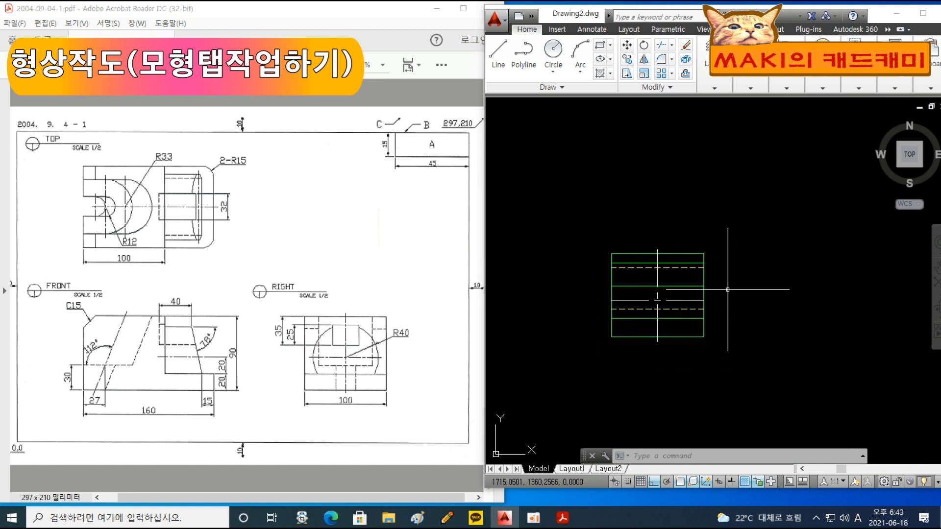
scroll(657, 305, "up", 2)
type("c")
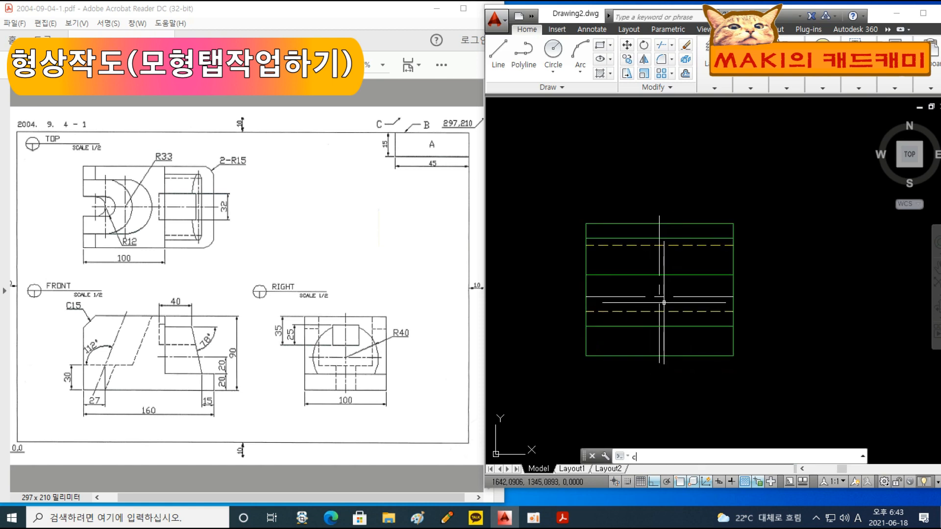
key("Return")
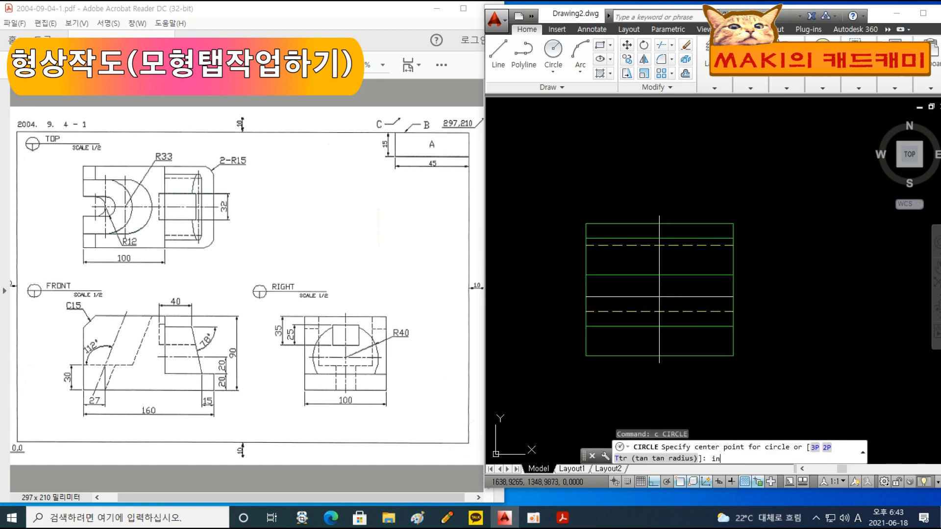
left_click(659, 296)
type("r")
key("Return")
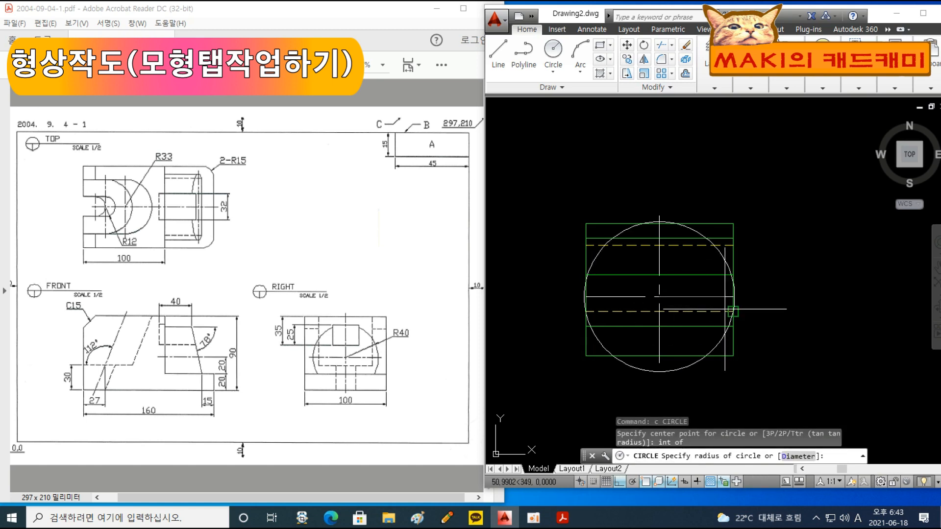
type("40")
key("Return")
key("Escape")
key("Escape")
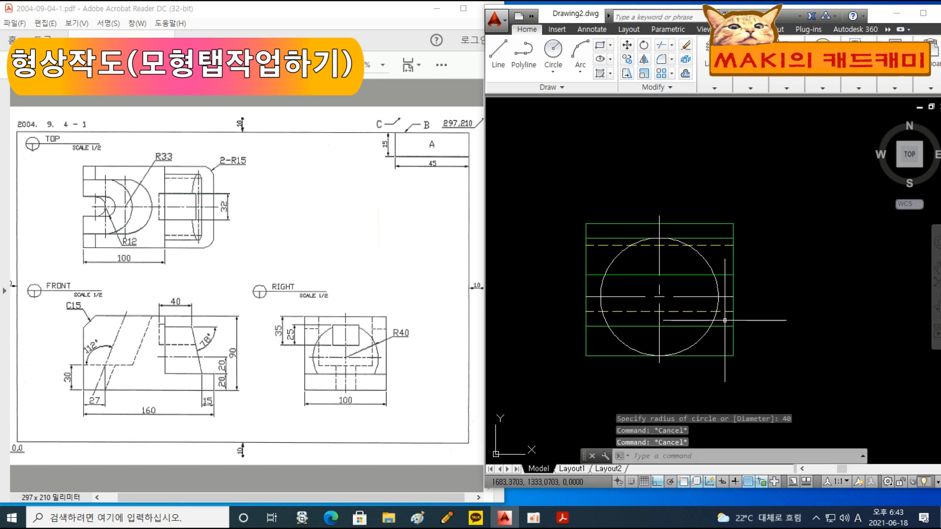
Step: Trim the part of the R40 circle lying below the top line of the right view's base
type("tr")
key("Return")
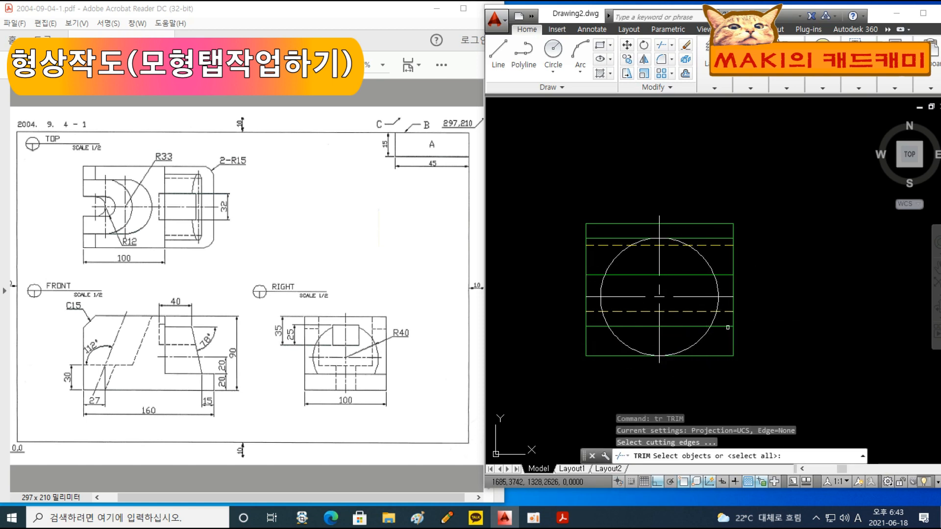
left_click(727, 326)
key("Return")
left_click(721, 345)
left_click(697, 338)
key("Escape")
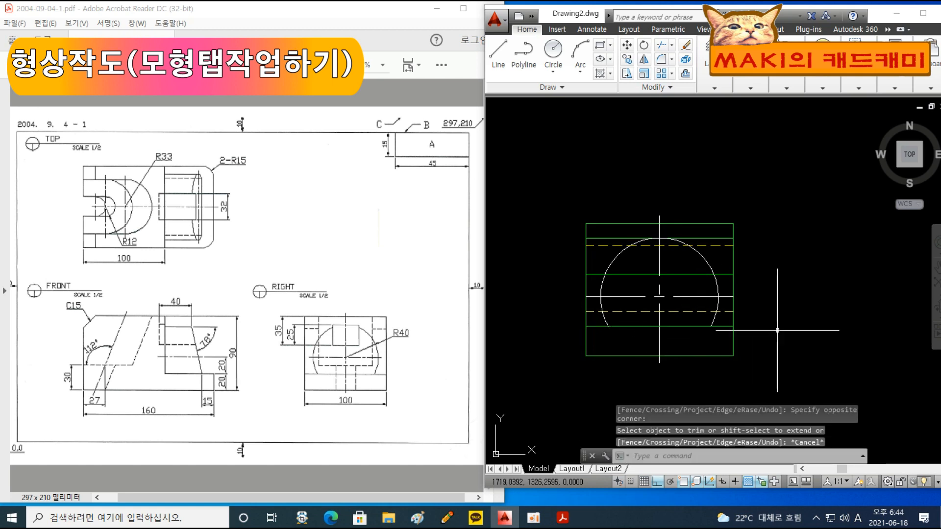
Step: Match the right view's R40 arc to the properties of the green outline
type("mat")
key("Return")
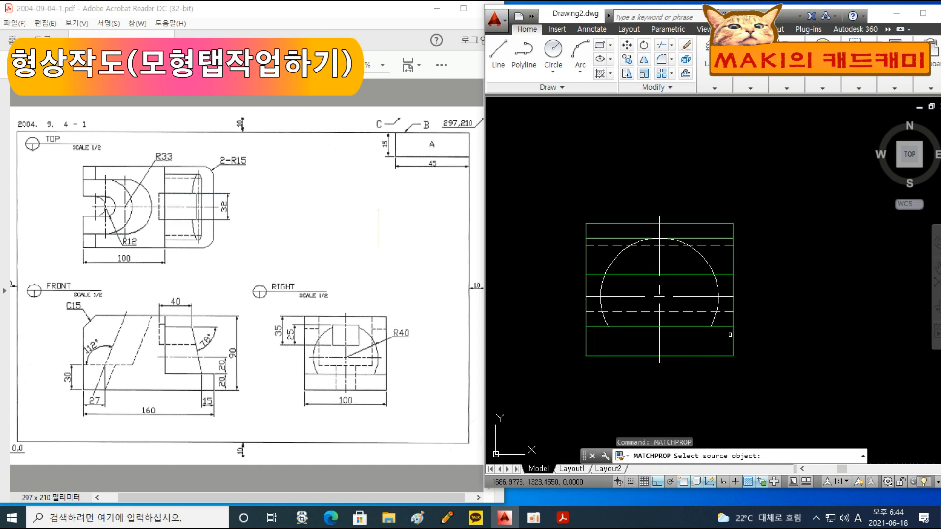
left_click(726, 326)
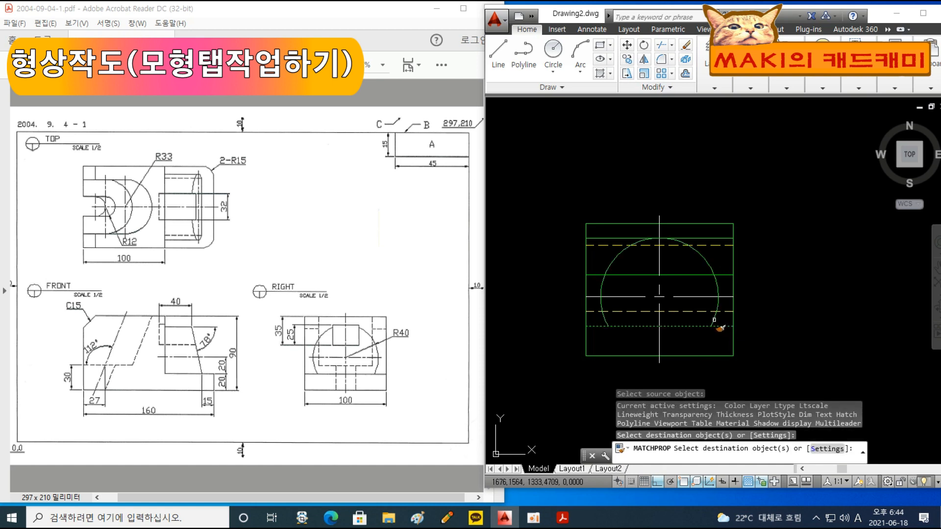
key("Escape")
Step: Draw a vertical projection line from the lower end of the front view's chamfer up into the top view
scroll(642, 249, "up", 2)
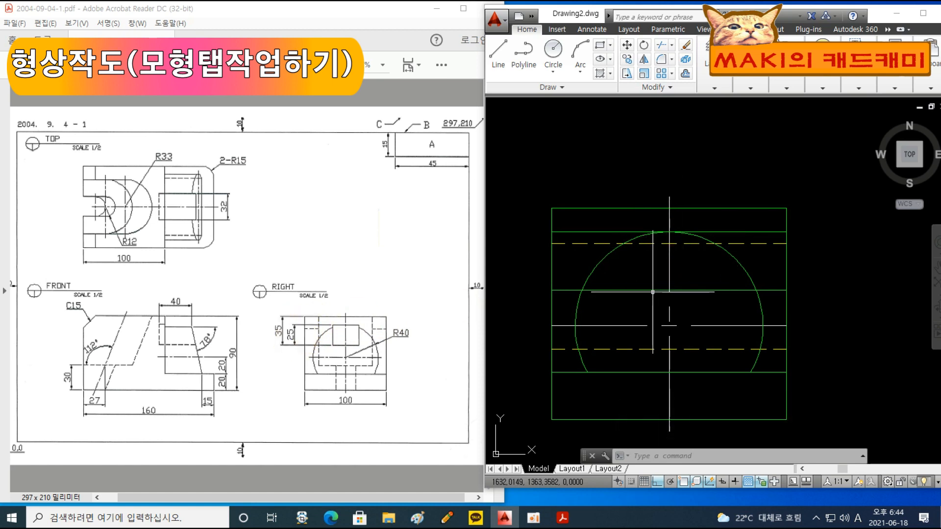
scroll(640, 240, "down", 2)
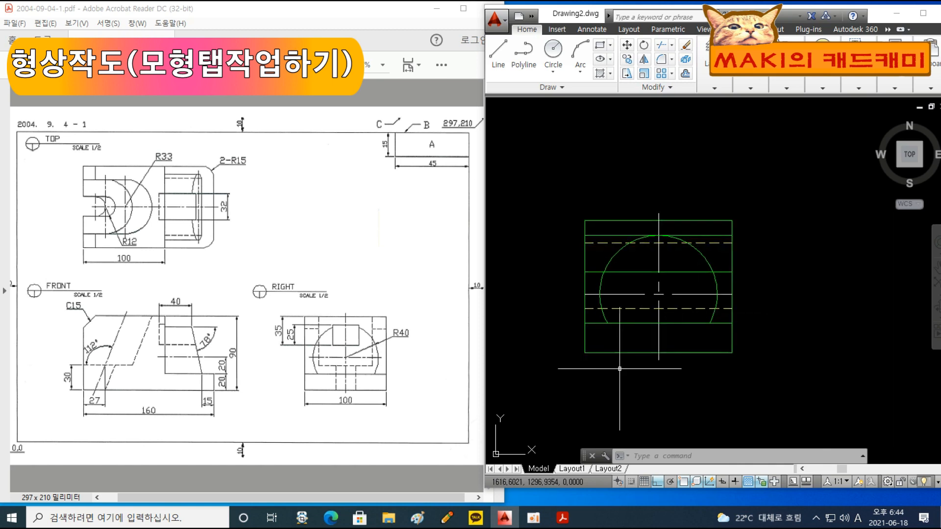
scroll(670, 282, "down", 2)
middle_click_drag(607, 267, 779, 318)
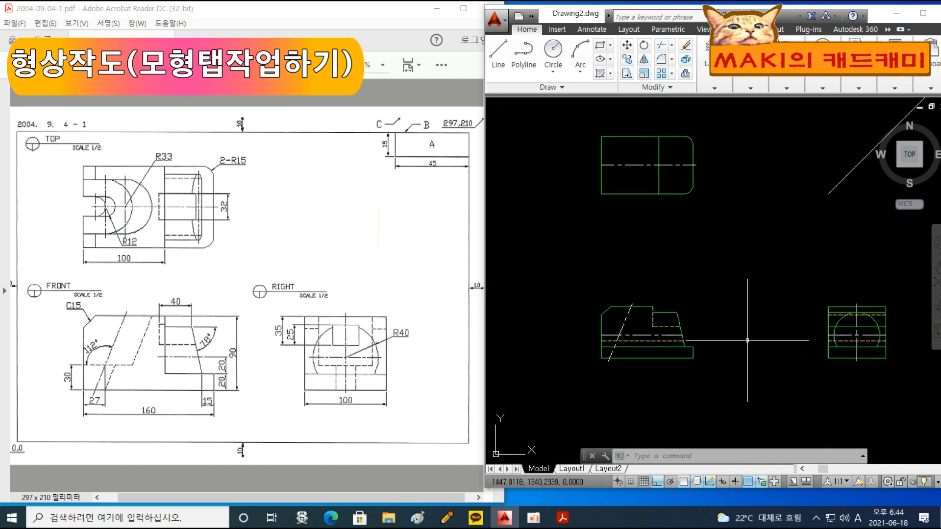
type("l")
key("space")
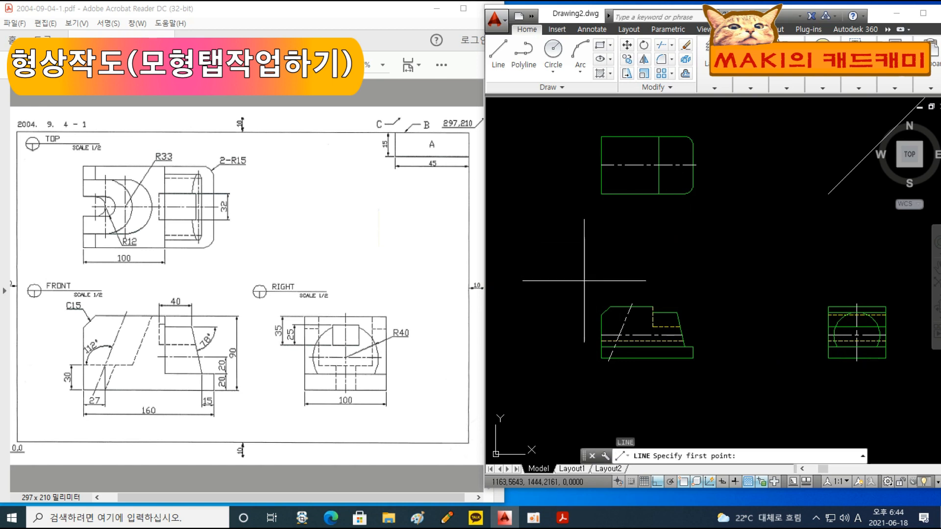
left_click(601, 315)
left_click(602, 112)
key("space")
Step: Draw a vertical projection line from the upper end of the front view's chamfer up through the top view
key("space")
scroll(619, 315, "up", 4)
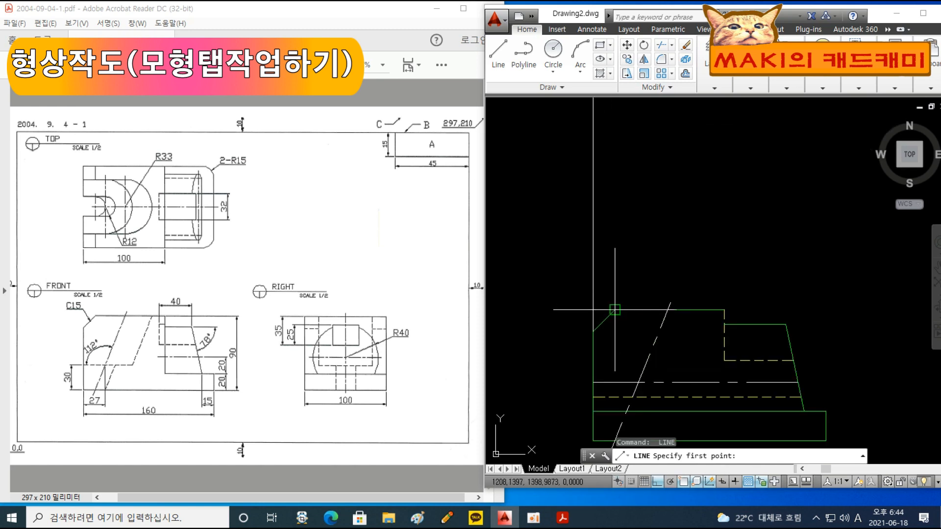
left_click(615, 310)
scroll(638, 199, "down", 4)
middle_click_drag(648, 173, 633, 276)
left_click(661, 146)
key("space")
middle_click_drag(628, 351, 614, 244)
scroll(614, 243, "up", 4)
key("space")
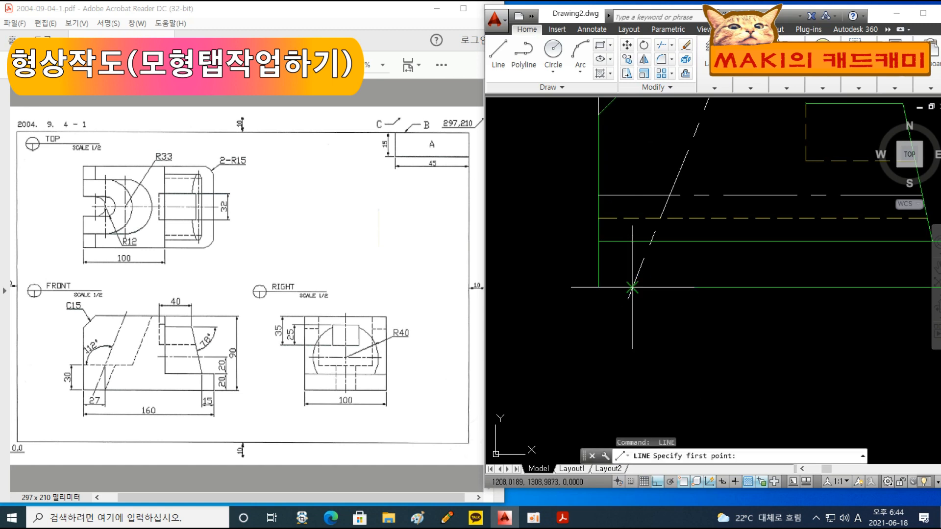
left_click(633, 287)
scroll(649, 223, "down", 4)
middle_click_drag(658, 164, 659, 331)
middle_click_drag(686, 202, 691, 161)
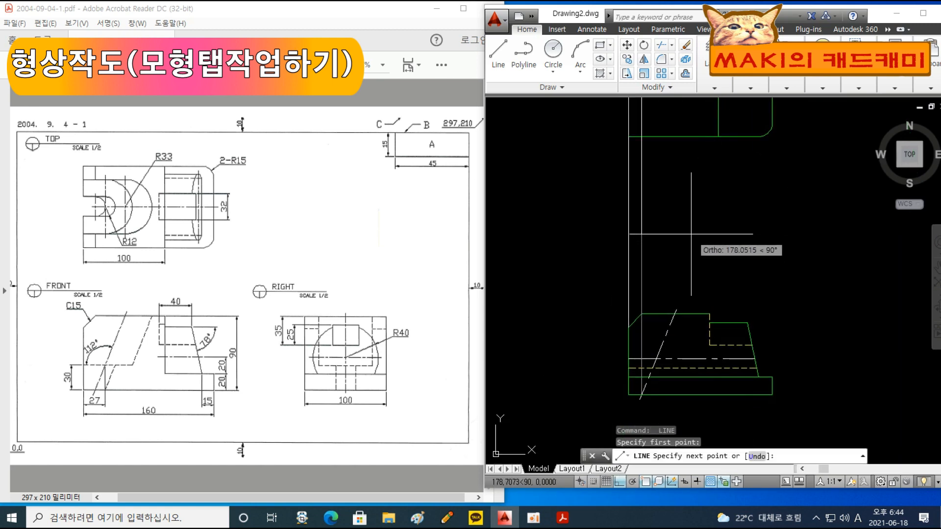
key("Escape")
Step: Draw a vertical projection line from the intersection of the front view's slanted centre line and lower hidden line up through the top view
key("space")
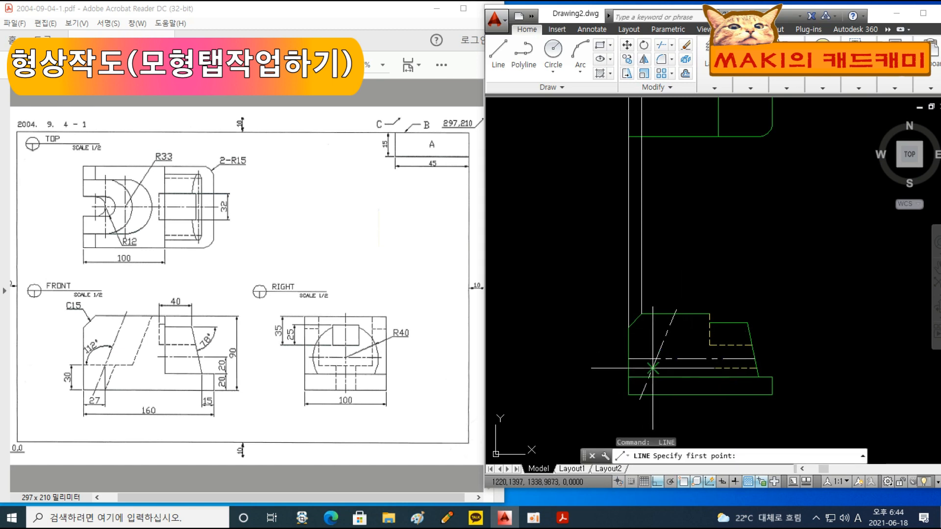
left_click(653, 368)
middle_click_drag(692, 117, 687, 253)
left_click(695, 124)
key("space")
Step: Delete the redundant projection line that coincides with the top view's left edge
middle_click_drag(693, 376, 678, 257)
middle_click_drag(601, 205, 577, 302)
middle_click_drag(578, 146, 567, 175)
scroll(564, 171, "up", 2)
scroll(563, 171, "up", 2)
left_click(572, 173)
left_click(556, 156)
key("Delete")
Step: Trim the chamfer projection line to the top view's upper and lower outline edges
middle_click_drag(660, 295, 647, 228)
scroll(646, 227, "down", 2)
middle_click_drag(670, 312, 650, 275)
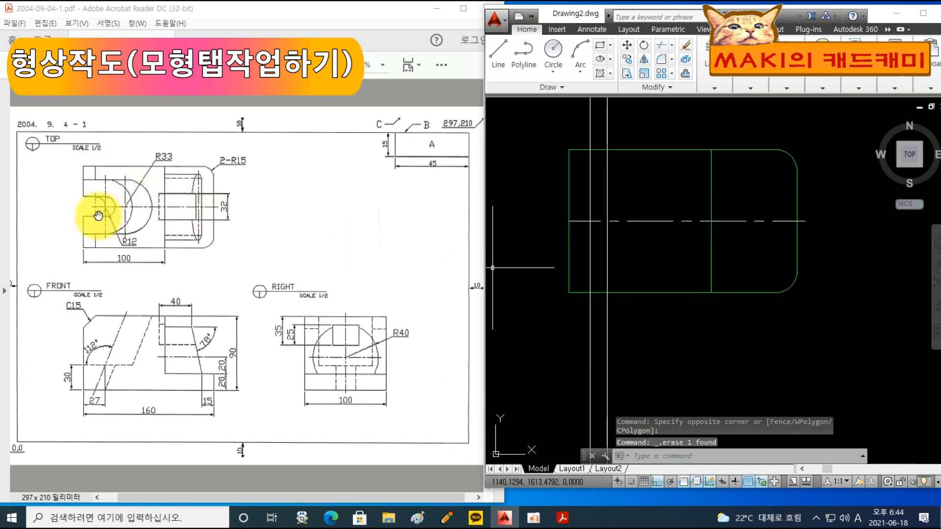
type("tr")
key("space")
left_click(584, 156)
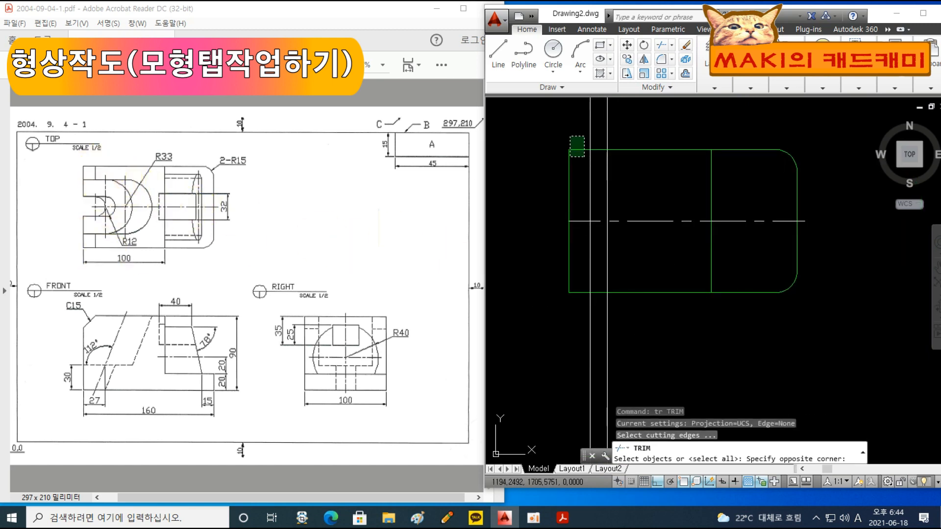
left_click(576, 296)
key("space")
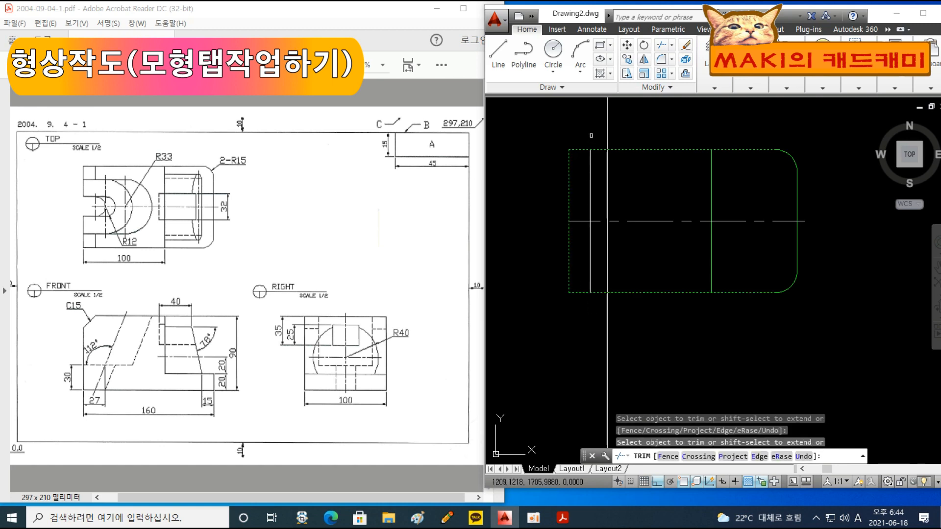
key("Escape")
Step: Match the top view's trimmed chamfer line to the properties of the outline
type("matc")
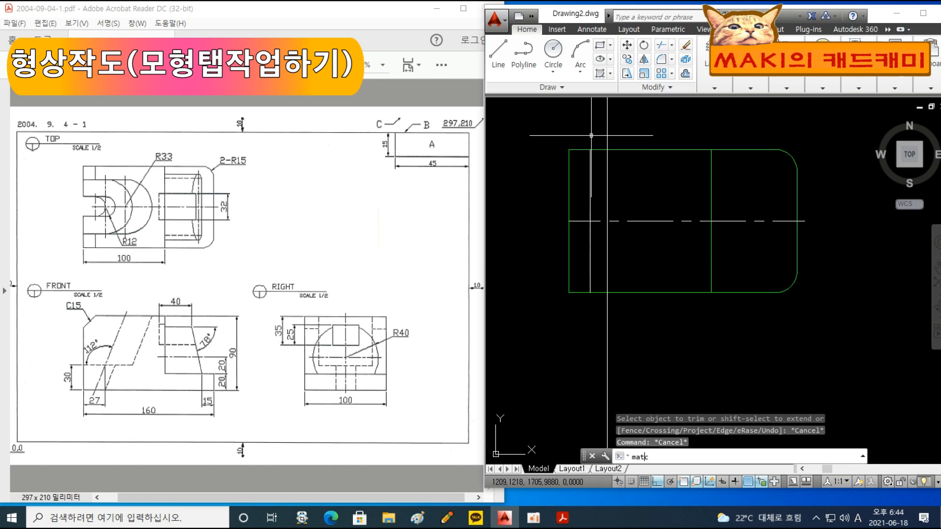
key("space")
left_click(590, 151)
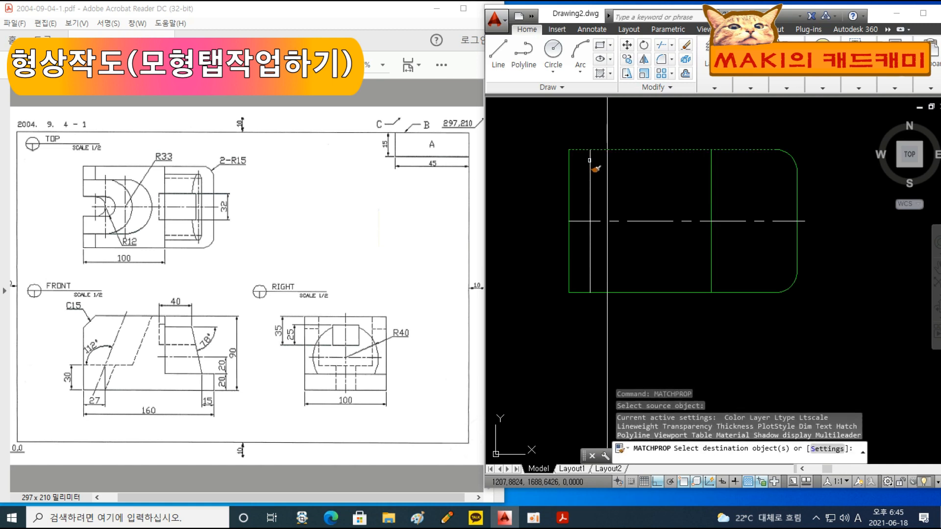
key("Escape")
left_click(163, 222)
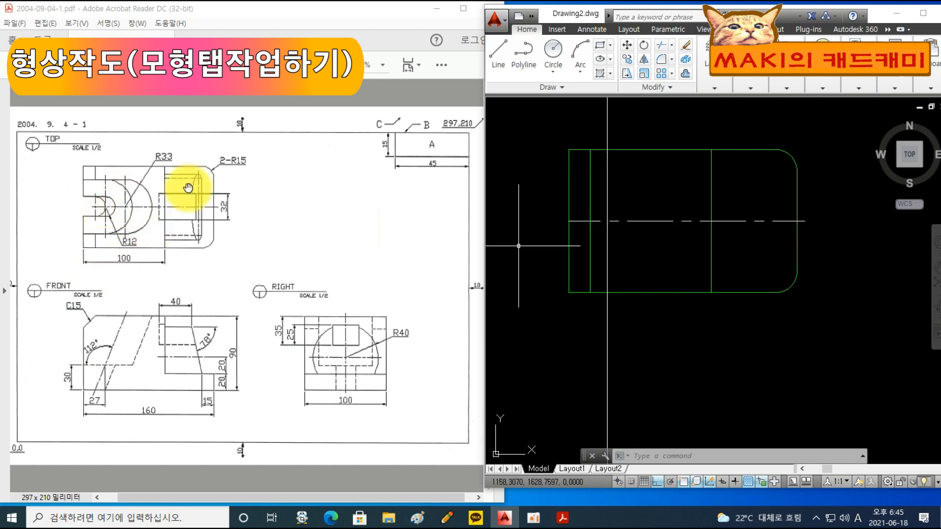
Step: Match the remaining vertical projection line to the properties of the top view's horizontal centre line
type("ch")
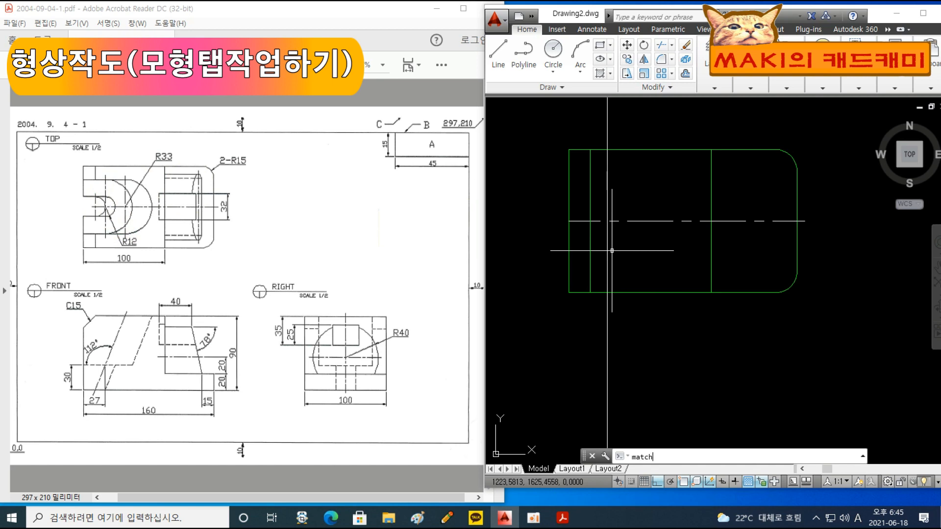
type("atch")
key("Return")
left_click(654, 222)
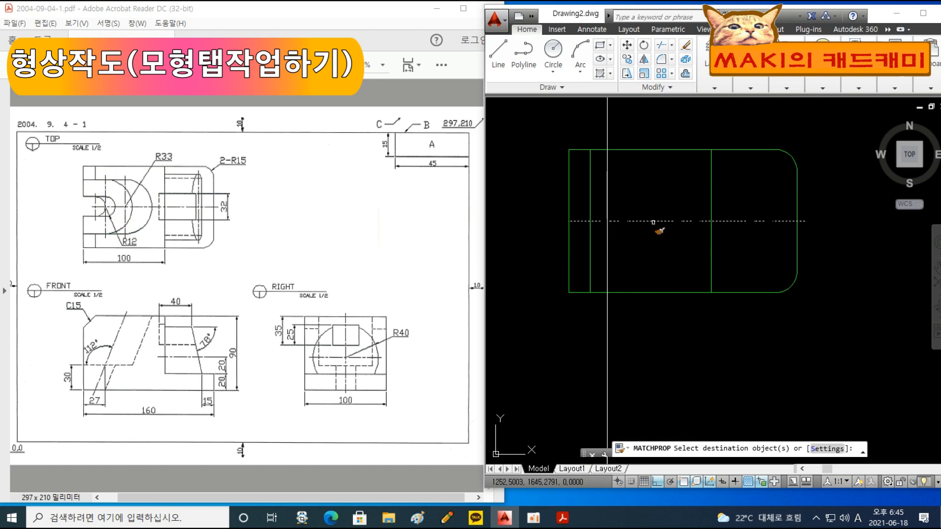
left_click(609, 210)
key("Escape")
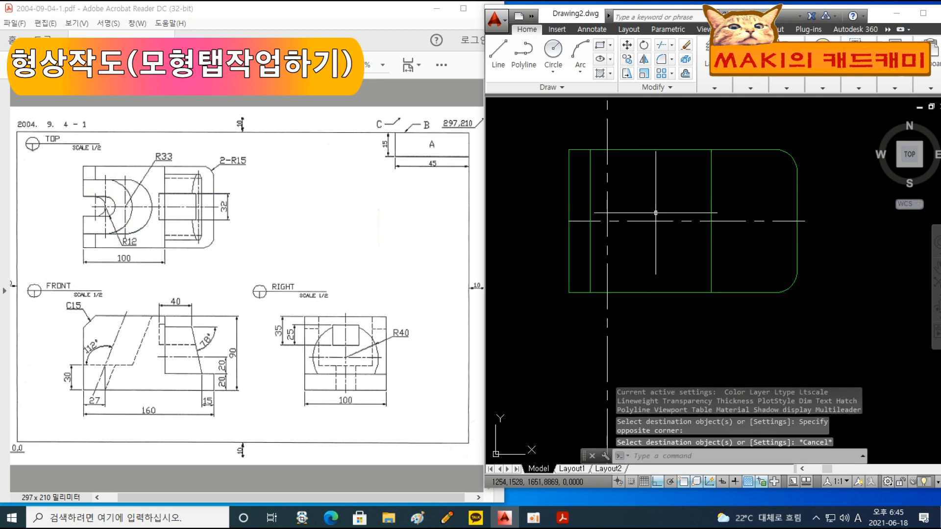
Step: Trim the top view's vertical centre line where it extends beyond the upper and lower outline edges
type("tr")
key("Return")
left_click(651, 343)
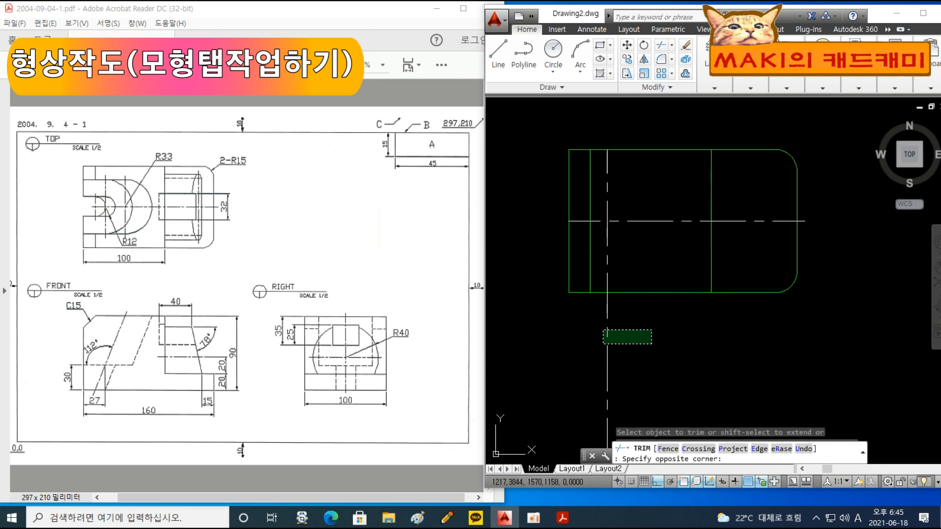
left_click(620, 334)
key("Escape")
key("Return")
left_click(637, 325)
left_click(605, 304)
key("Escape")
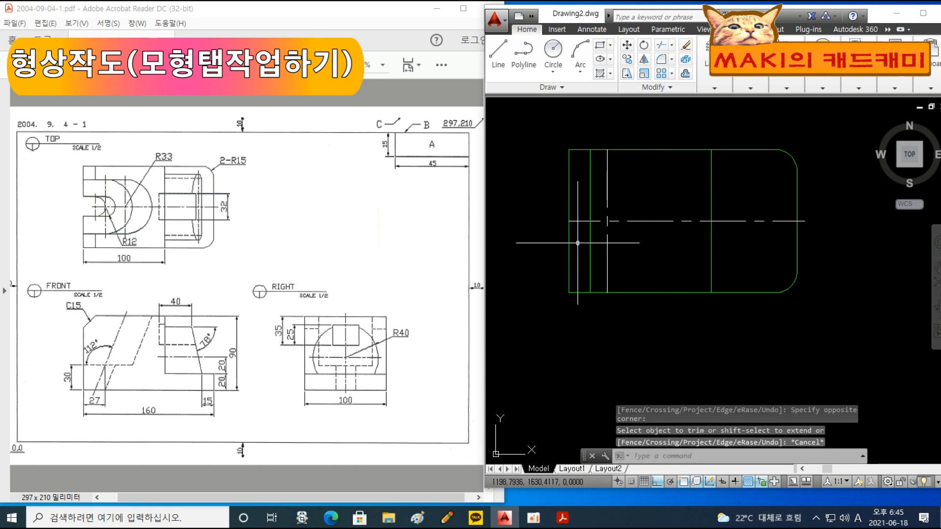
Step: Draw a circle of radius 12 centred where the chamfer line crosses the top view's horizontal centre line
type("c")
key("Return")
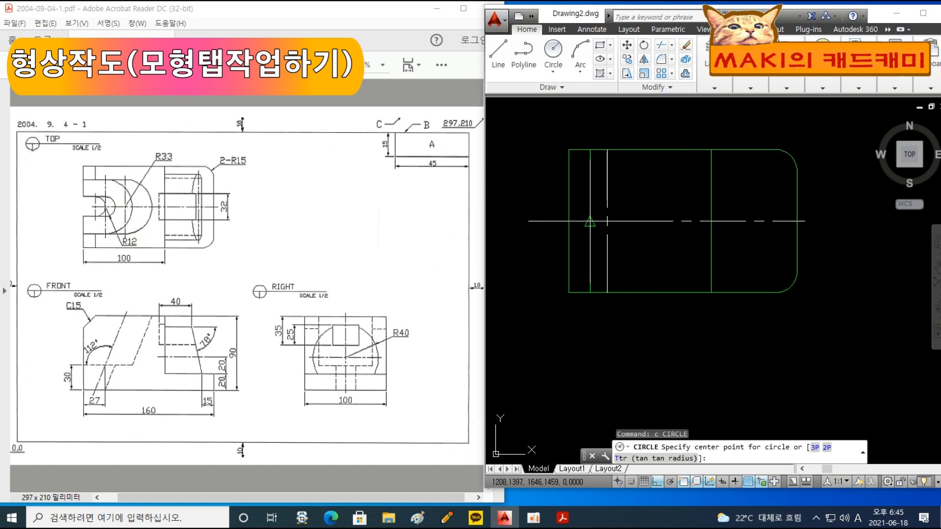
left_click(590, 221)
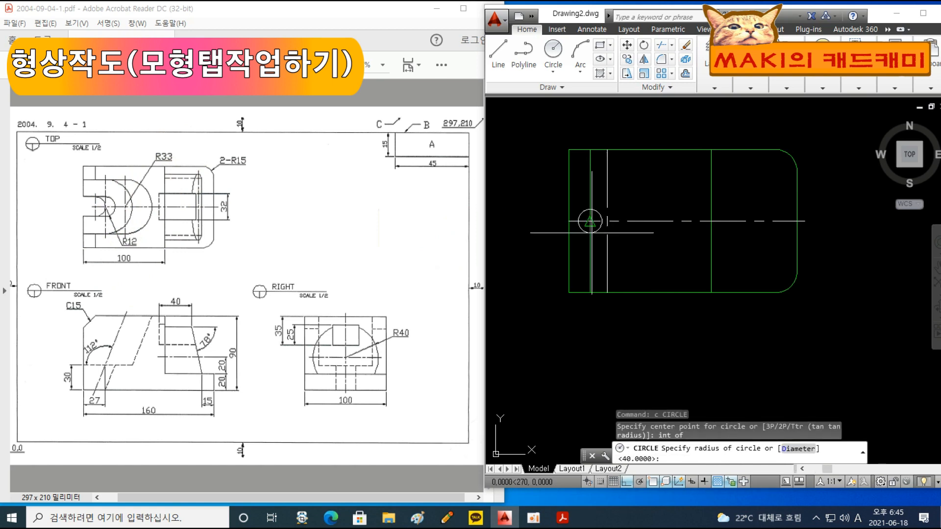
type("r")
key("Return")
type("1")
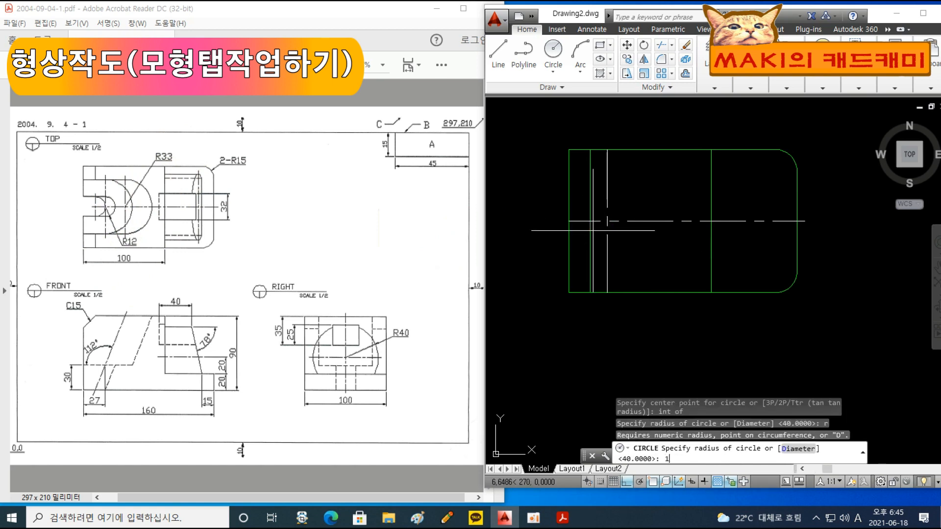
type("2")
key("Return")
Step: Draw a circle of radius 33 centred where the top view's vertical and horizontal centre lines intersect
key("Return")
scroll(583, 205, "up", 5)
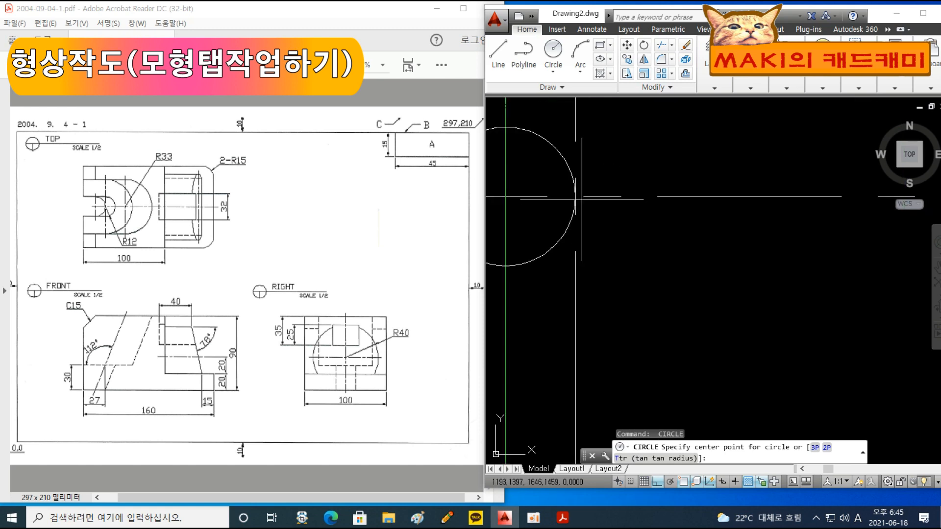
type("int")
key("Return")
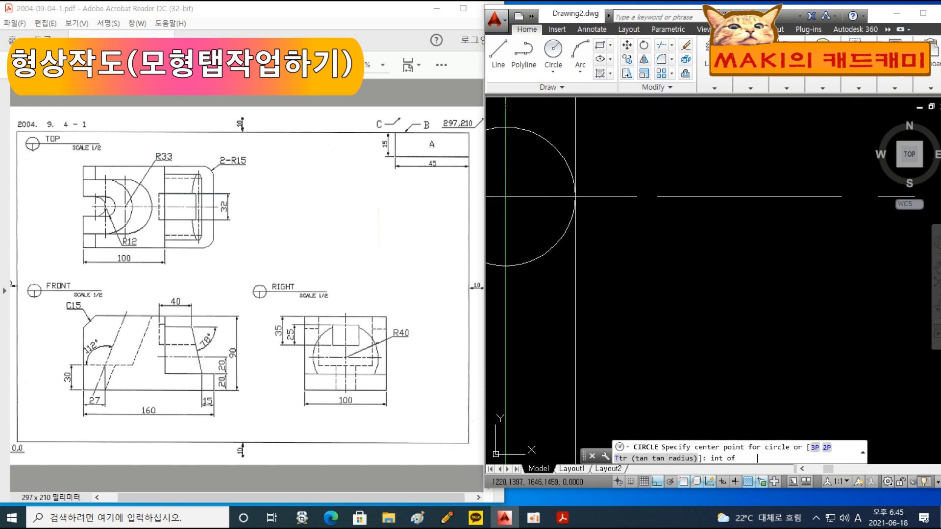
left_click(575, 196)
scroll(670, 314, "down", 4)
type("33")
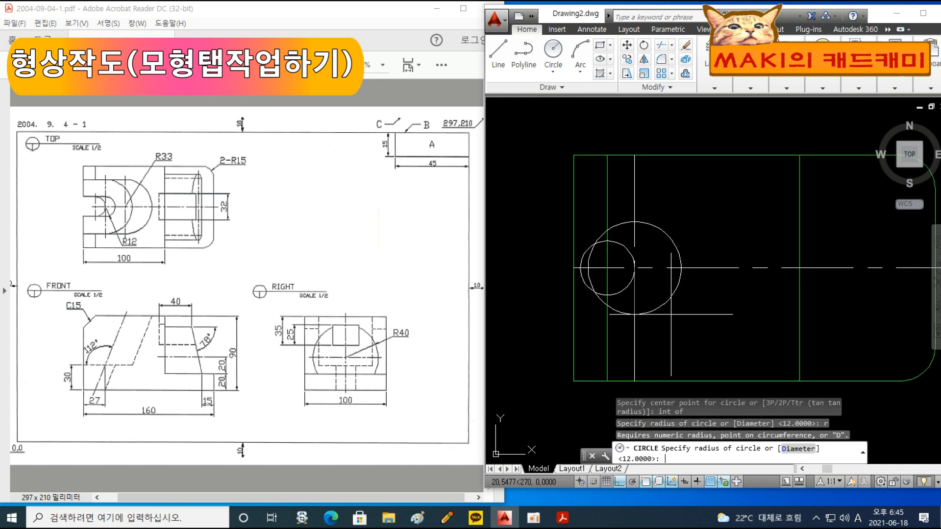
key("Return")
key("Escape")
key("Escape")
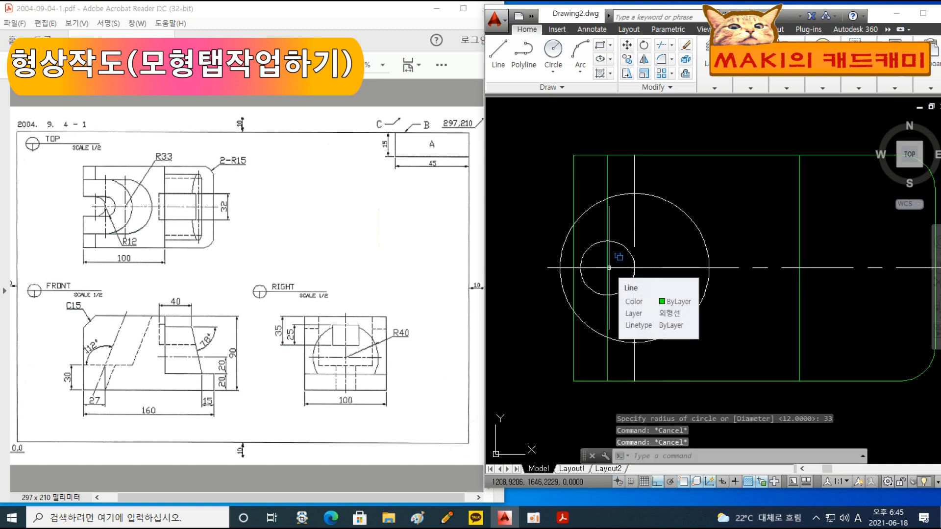
Step: Draw horizontal lines from the R12 circle's upper and lower quadrants outward past the top view's left edge
type("l")
key("Return")
left_click(608, 241)
left_click(519, 239)
key("Return")
key("Return")
left_click(607, 295)
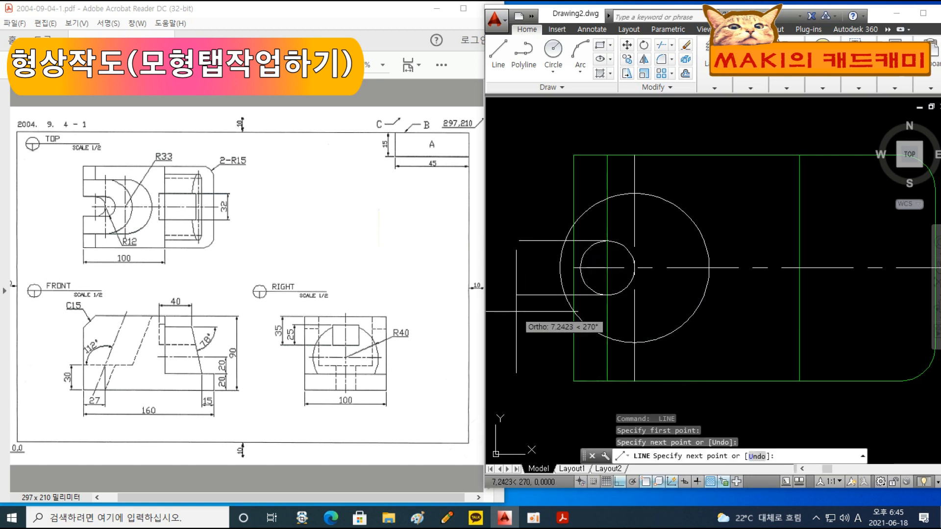
left_click(516, 296)
key("Escape")
key("Escape")
Step: Trim the two slot lines and the R33 circle where they extend beyond the top view's left edge
type("tr")
key("Return")
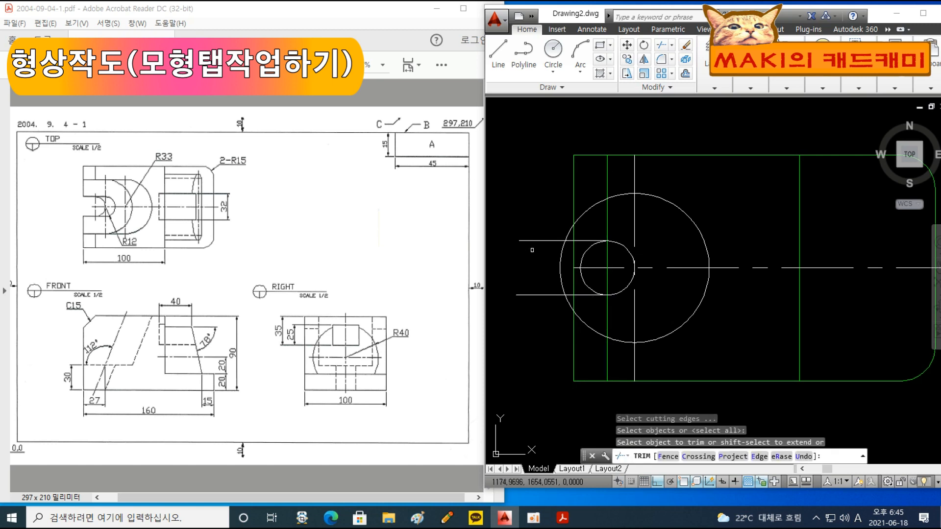
left_click(551, 292)
left_click(535, 322)
left_click(564, 265)
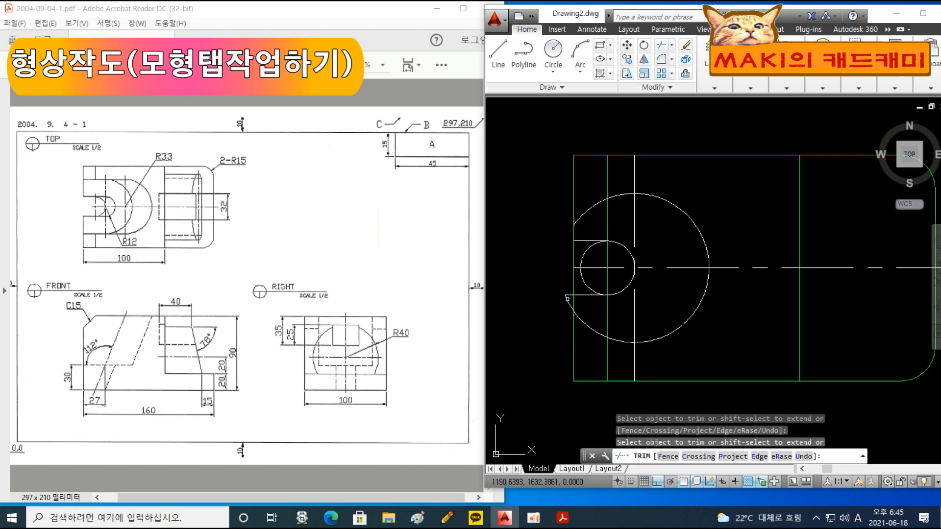
scroll(567, 298, "up", 4)
left_click(576, 270)
left_click(544, 301)
Step: Trim the left half of the R12 circle and the left edge between the slot lines to open the slot
left_click(582, 192)
left_click(619, 173)
left_click(614, 265)
scroll(620, 284, "down", 2)
key("Escape")
key("Escape")
Step: Draw horizontal lines from the R33 circle's upper and lower quadrants outward past the top view's left edge
middle_click_drag(682, 316, 641, 310)
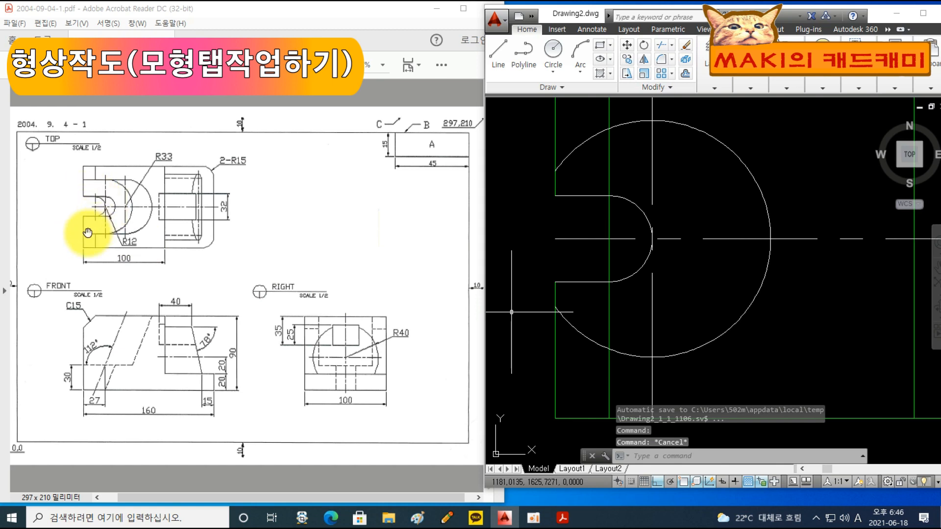
scroll(676, 188, "down", 2)
type("l")
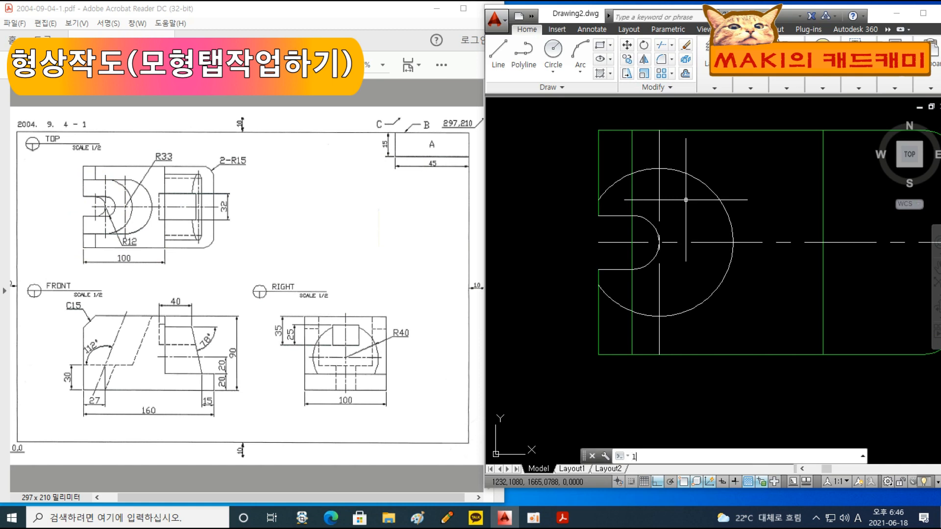
left_click(659, 168)
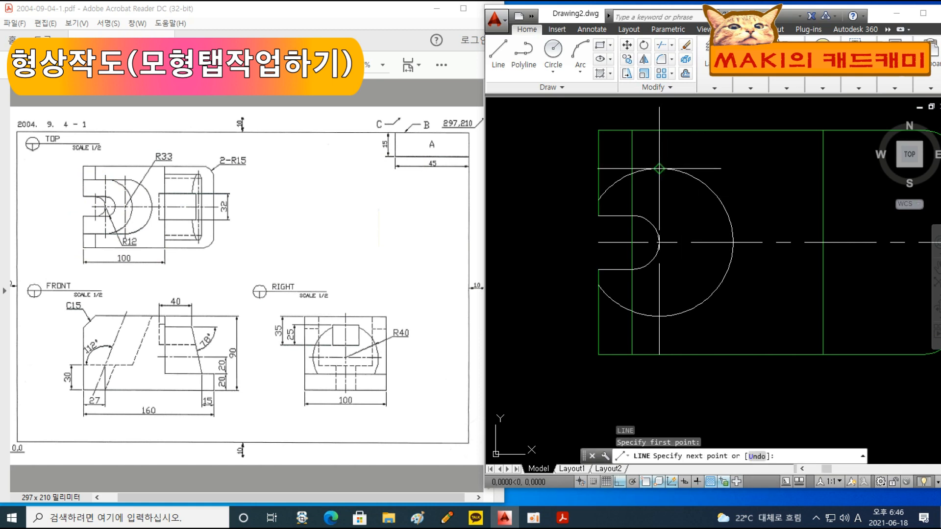
left_click(538, 168)
key("Return")
key("Return")
left_click(659, 316)
key("Escape")
key("Escape")
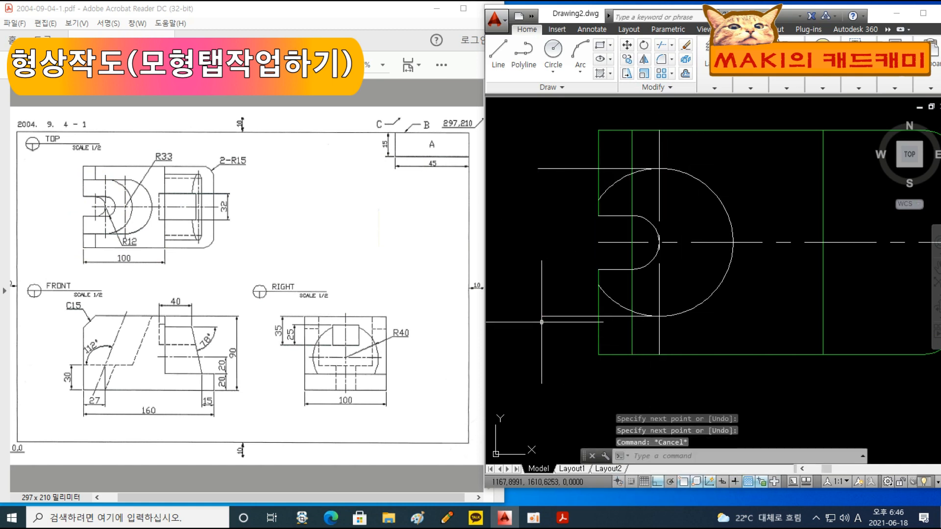
Step: Trim the two R33 tangent lines where they extend beyond the top view's left edge
type("tr")
key("Return")
key("Return")
left_click(561, 343)
left_click(529, 130)
key("Escape")
Step: Trim away the R33 circle's left portions using its two horizontal tangent lines as cutting edges
type("tr")
key("Return")
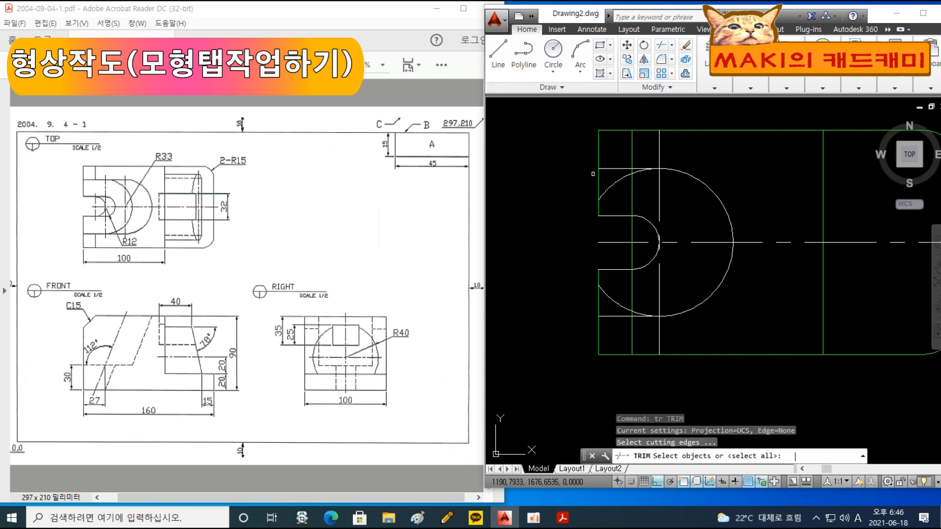
left_click(607, 169)
left_click(623, 315)
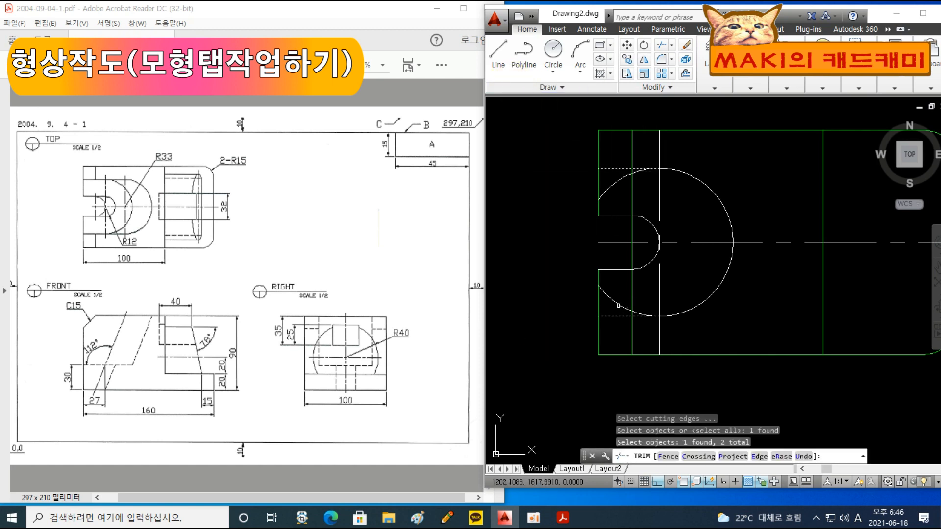
key("Return")
left_click(613, 180)
left_click(617, 179)
key("Escape")
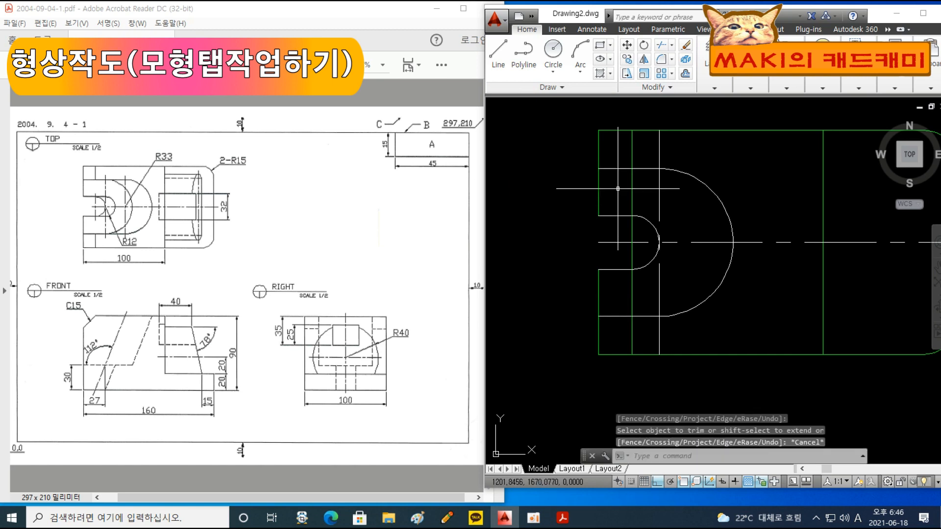
Step: Match the slot lines, the R12 and R33 arcs and the R33 tangent lines to the top view's outline properties
type("match")
key("Return")
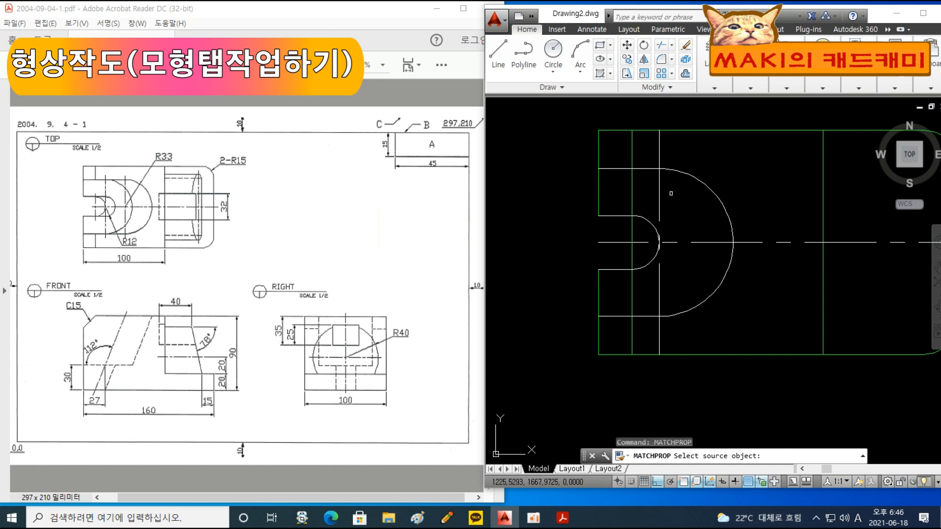
left_click(599, 195)
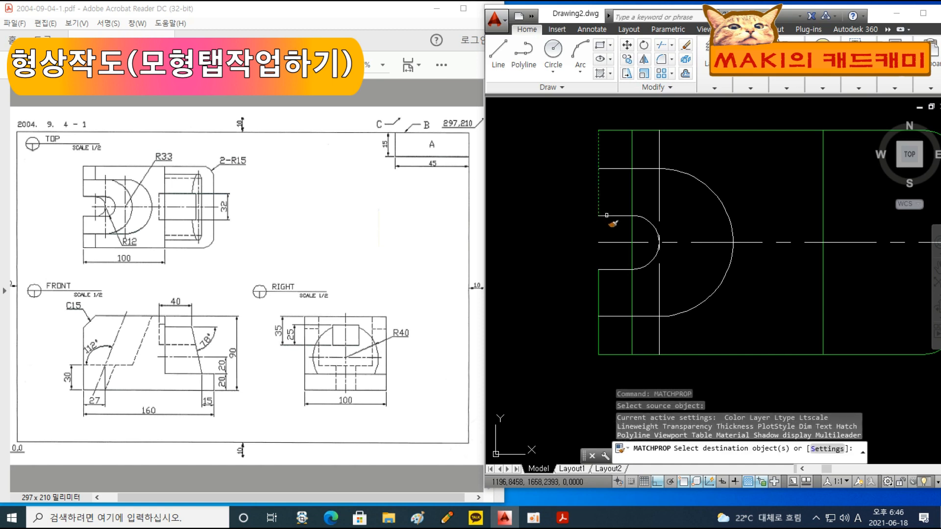
left_click(620, 270)
left_click(645, 267)
left_click(676, 167)
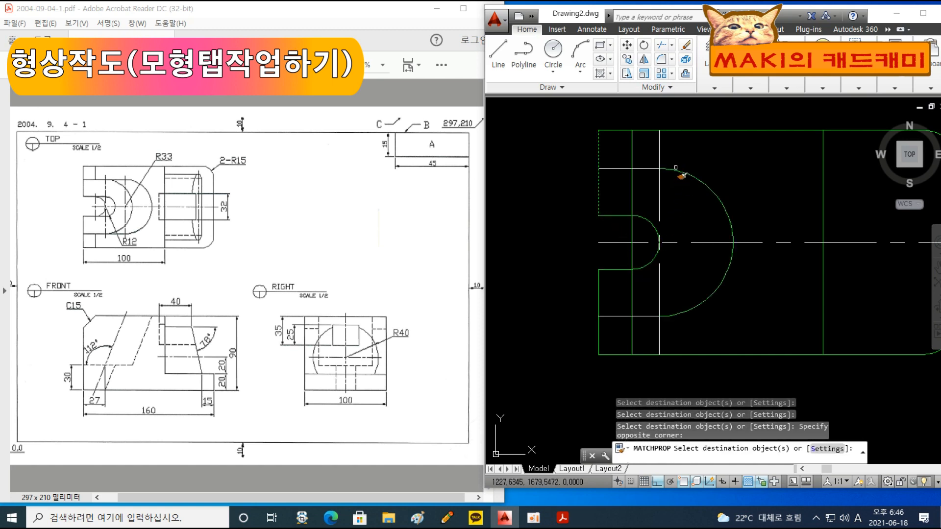
left_click(645, 169)
key("Escape")
key("Escape")
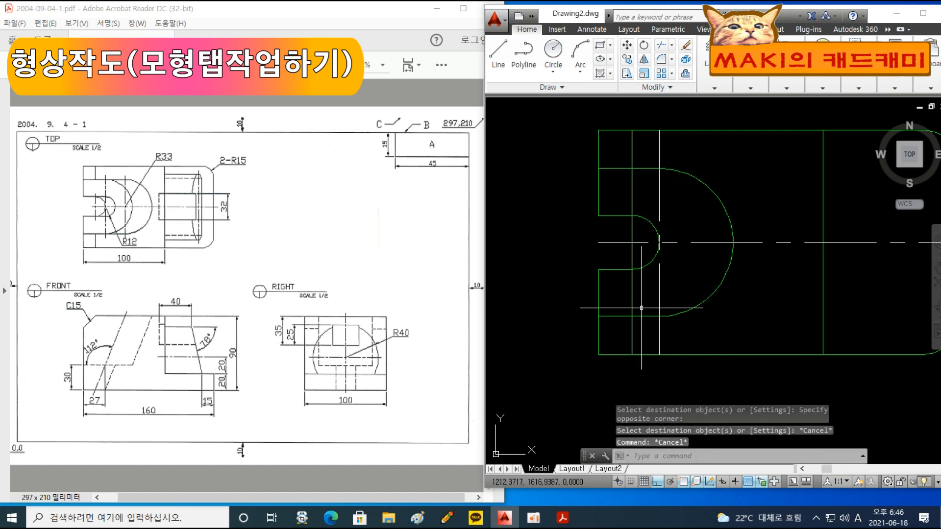
Step: Trim the vertical centre line of the large arc in the top view where it runs past the arc's upper and lower tangent edges
type("tr")
key("space")
key("space")
left_click(677, 150)
left_click(646, 143)
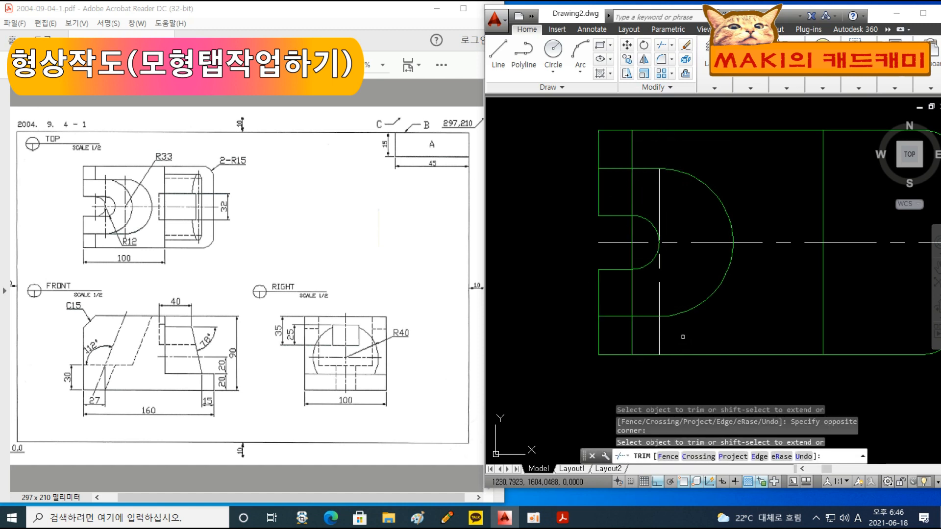
key("Escape")
key("Escape")
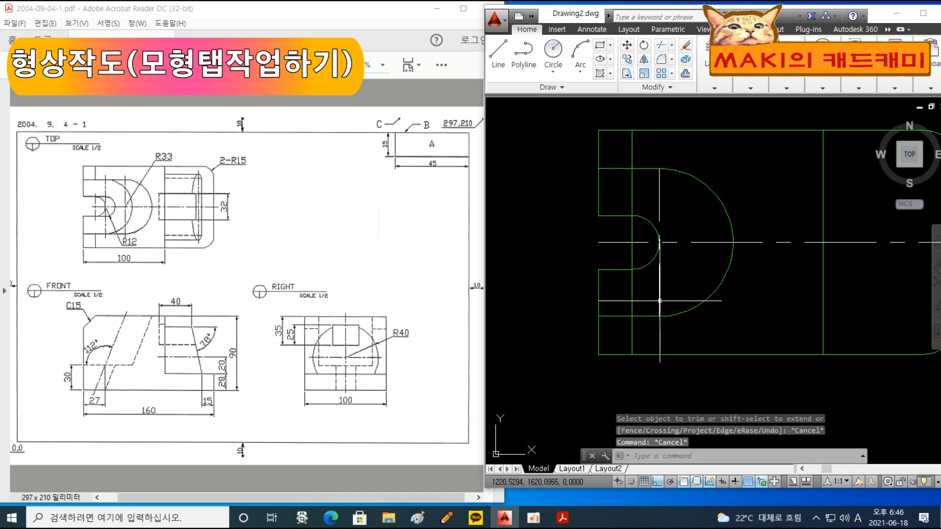
Step: Lengthen the large arc's vertical centre line by 5 beyond the outline at both its lower and upper ends
left_click(659, 301)
left_click(660, 318)
left_click(659, 318)
key("Escape")
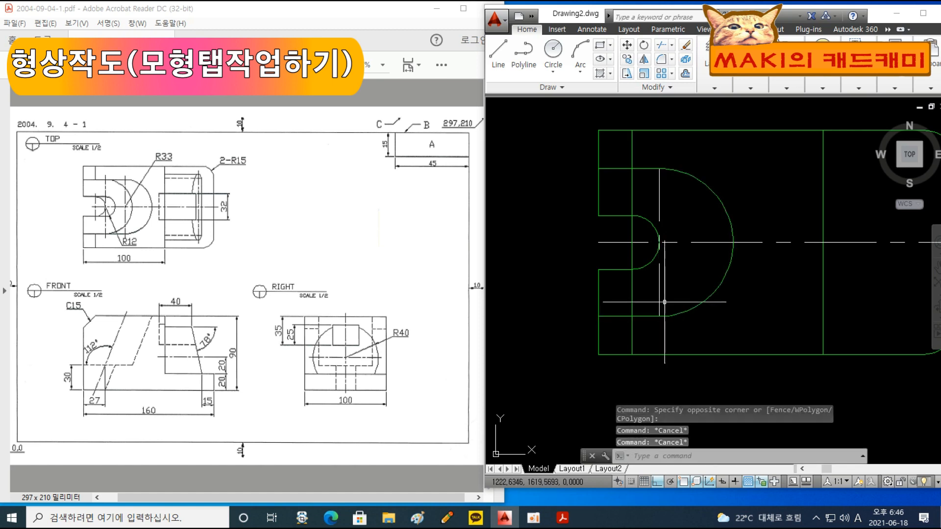
left_click(659, 294)
left_click(659, 317)
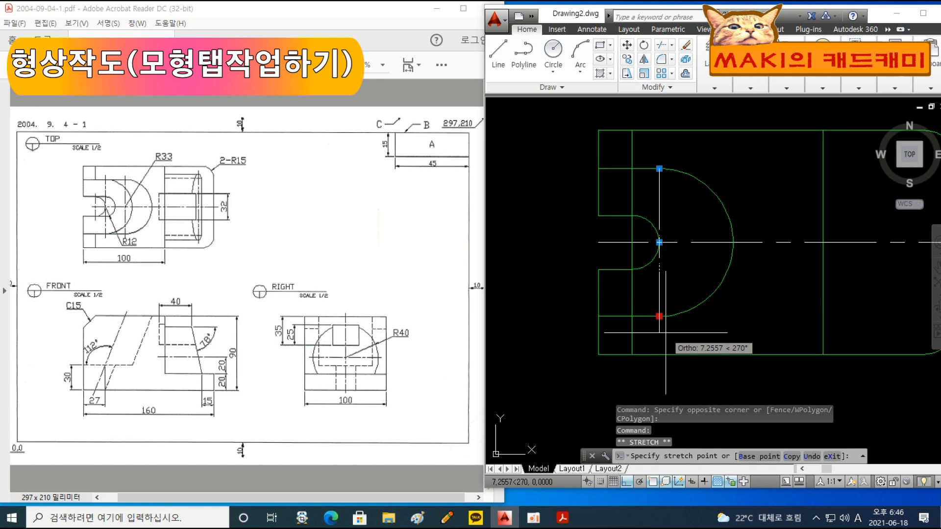
type("5")
key("Return")
left_click(659, 169)
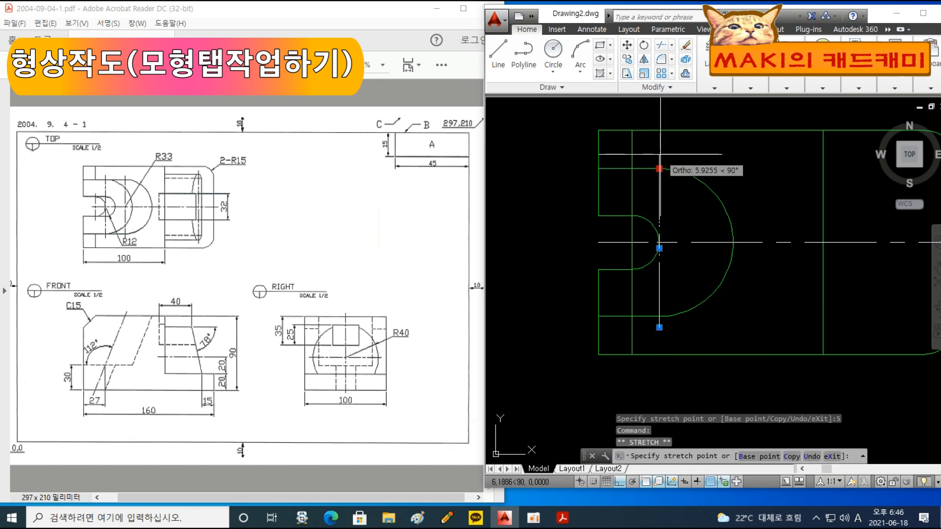
key("Escape")
key("Escape")
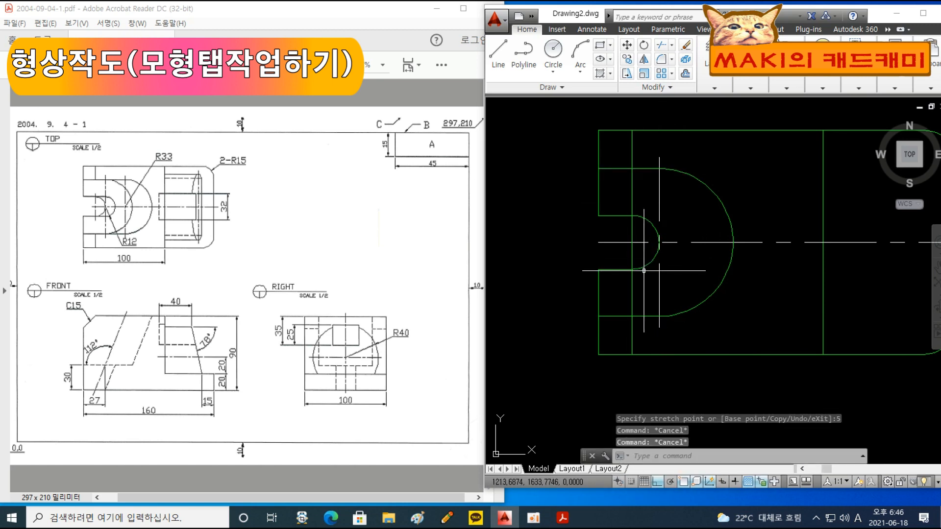
Step: Break the vertical green line through the small arc's centre at the large arc's upper edge and the slot's upper edge
scroll(642, 267, "up", 2)
middle_click_drag(633, 188, 627, 264)
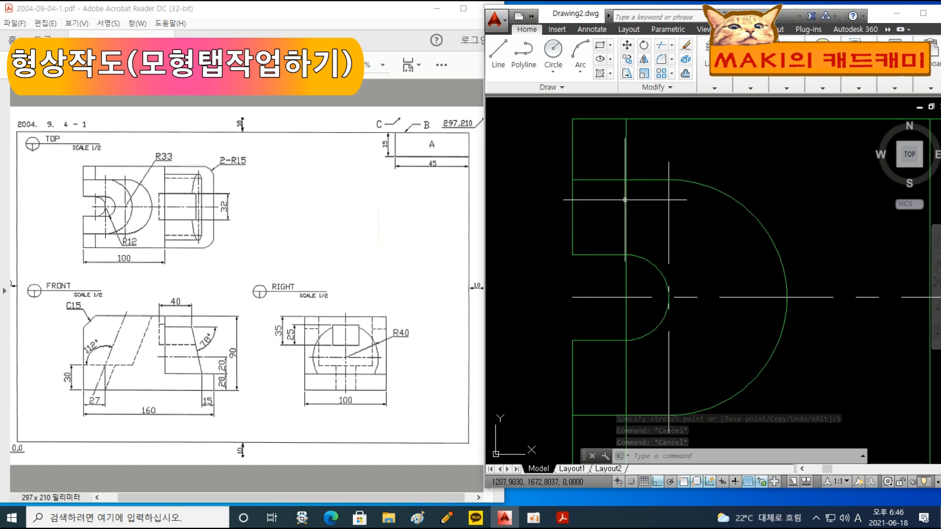
middle_click_drag(689, 350, 723, 323)
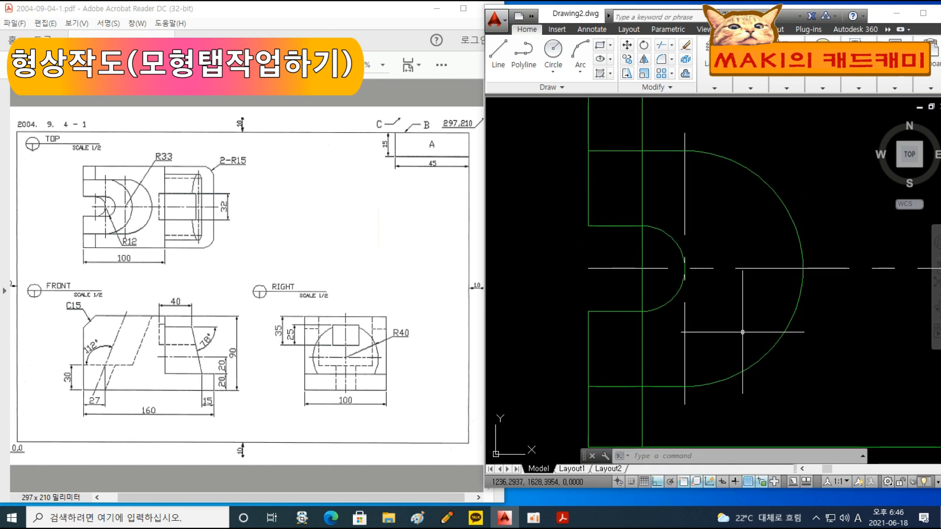
type("-br")
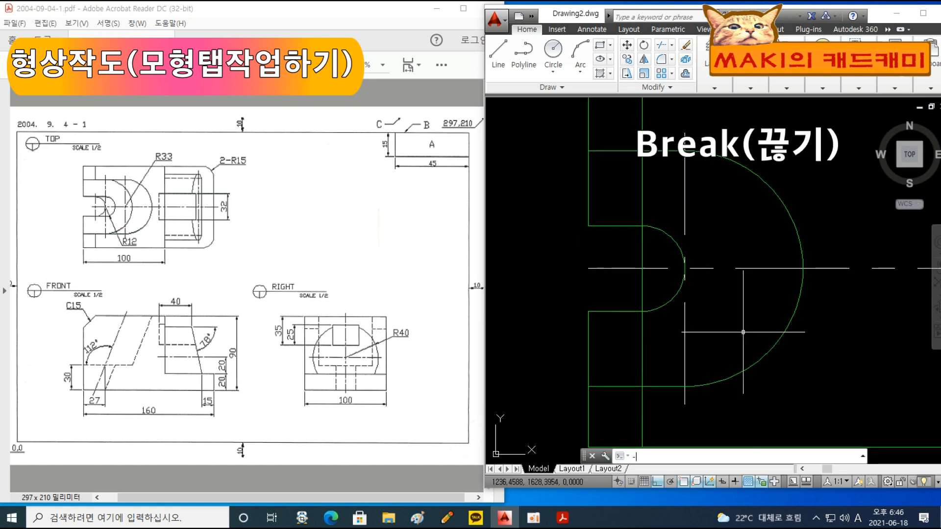
key("Return")
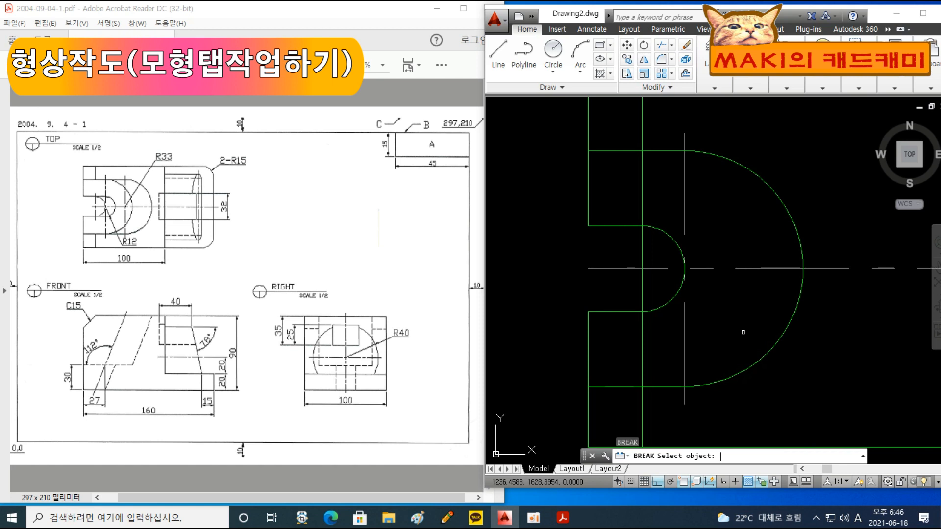
left_click(643, 166)
left_click(640, 153)
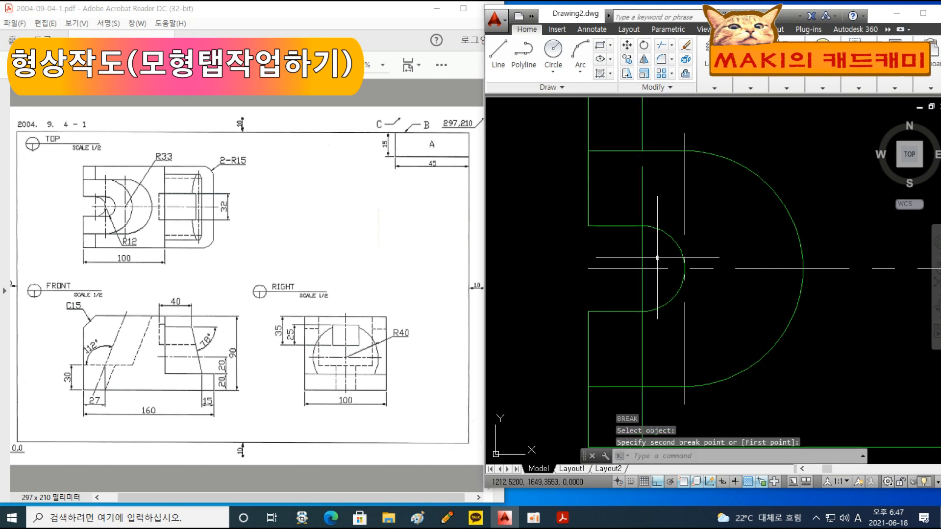
key("Return")
left_click(643, 248)
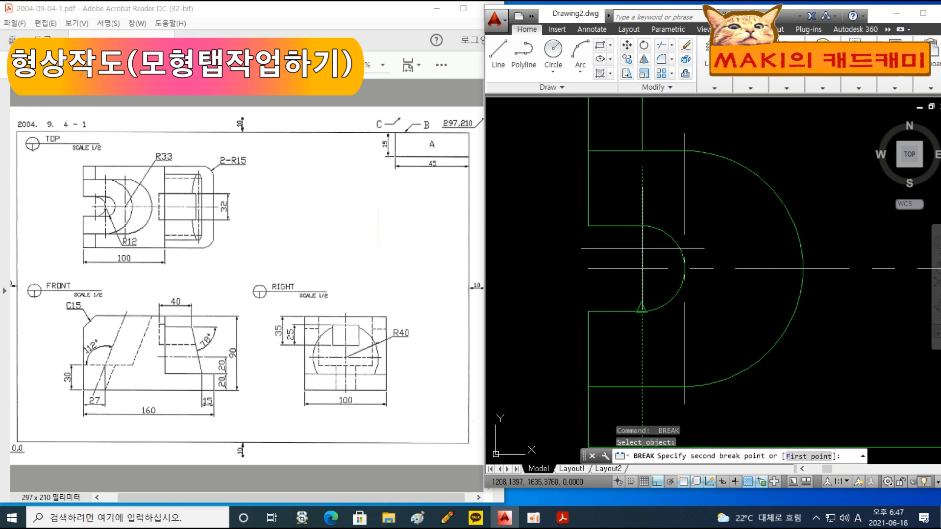
left_click(642, 226)
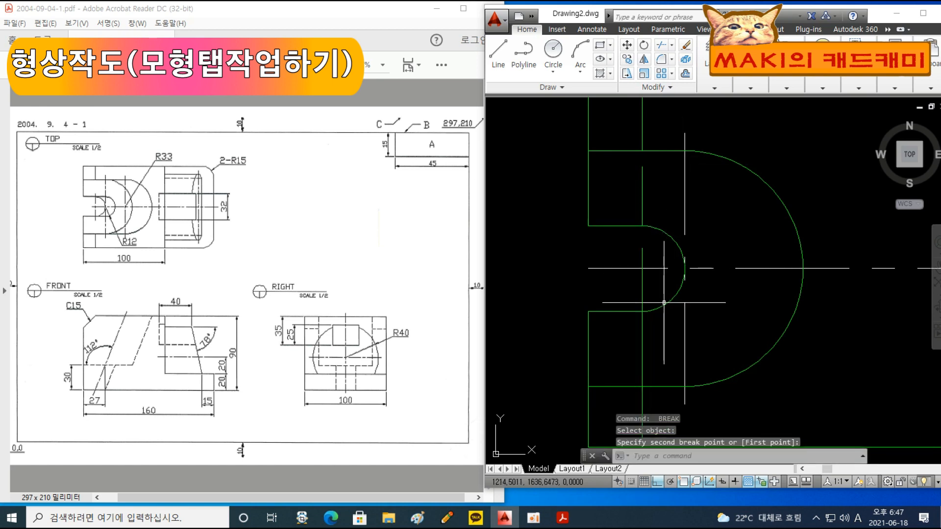
Step: Break the same vertical line at the slot's lower edge and at the large arc's lower edge
key("Return")
left_click(642, 301)
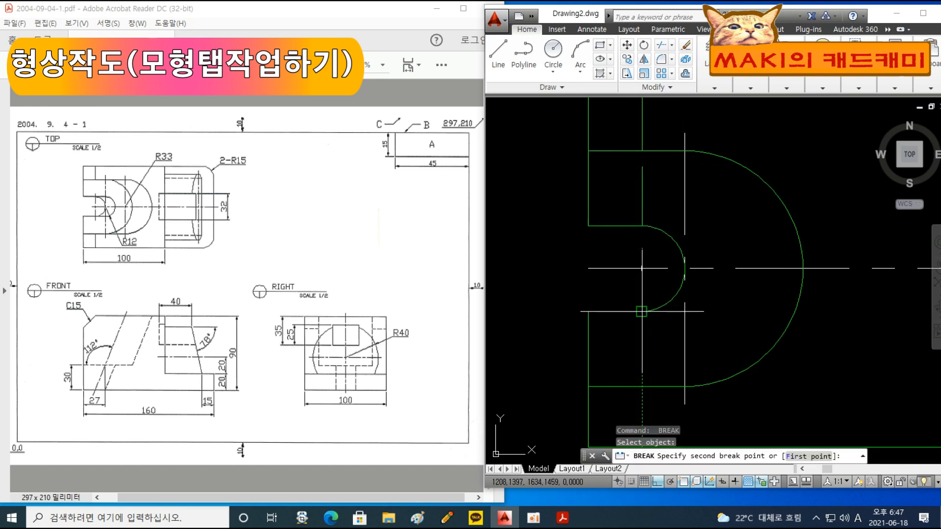
left_click(642, 312)
middle_click_drag(642, 312, 629, 224)
key("Return")
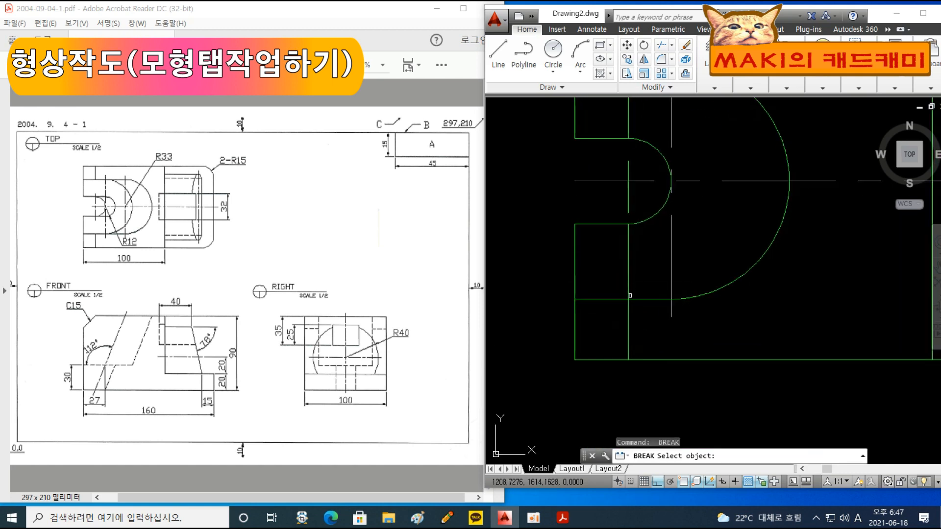
left_click(629, 290)
key("Escape")
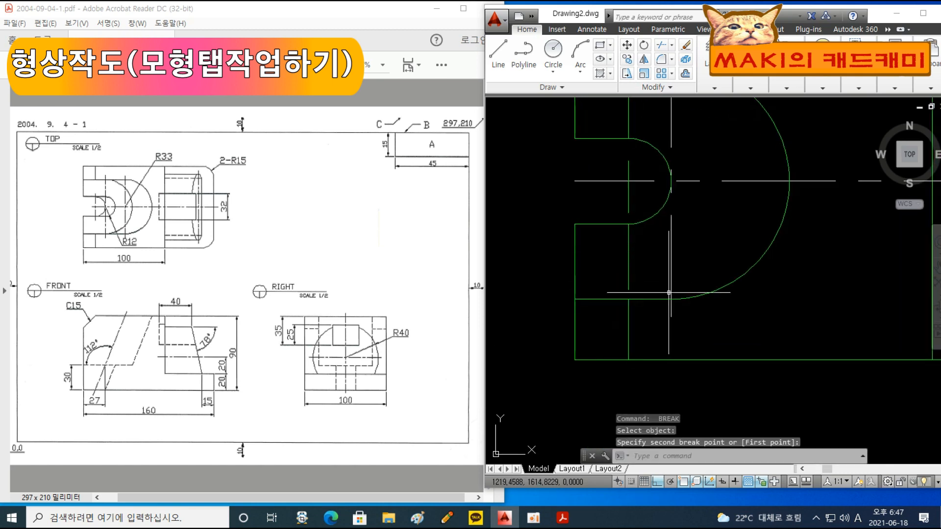
Step: Delete the two vertical line segments between the slot edges and the large arc's upper and lower edges
key("Escape")
left_click(635, 275)
left_click(622, 268)
key("Delete")
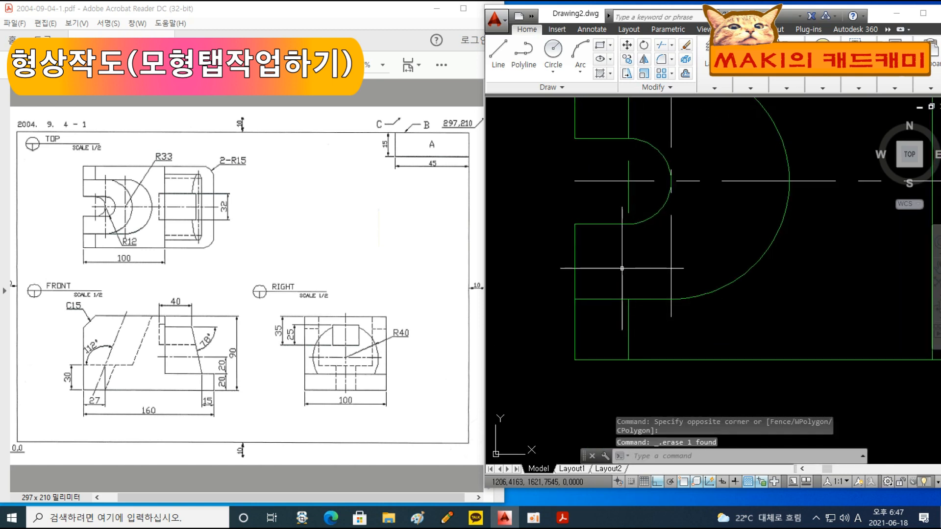
middle_click_drag(572, 197, 588, 284)
left_click(653, 183)
left_click(635, 171)
key("Delete")
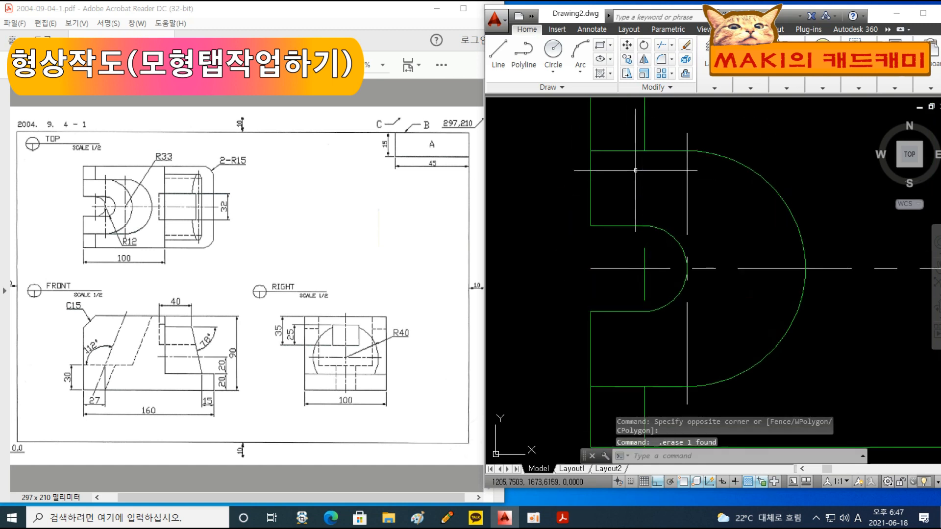
Step: Centre the short vertical line in the slot on the horizontal centre line and put it on the 중심선 layer
left_click(646, 261)
left_click(644, 267)
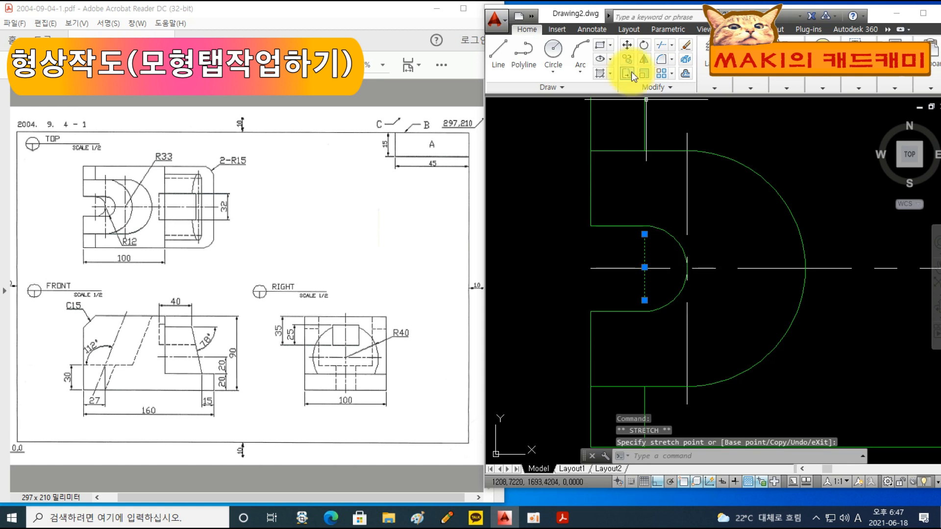
mouse_move(715, 75)
left_click(785, 132)
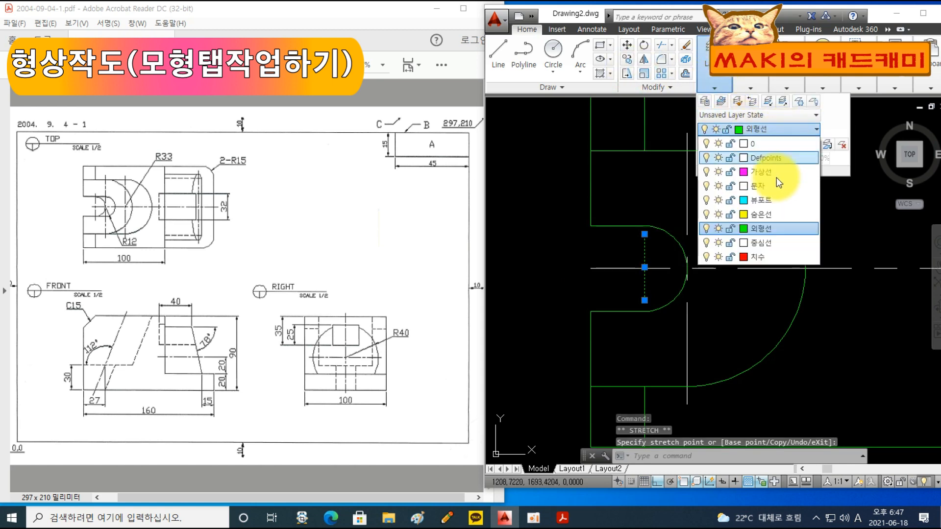
left_click(756, 244)
key("Escape")
key("Escape")
middle_click_drag(742, 333, 711, 314)
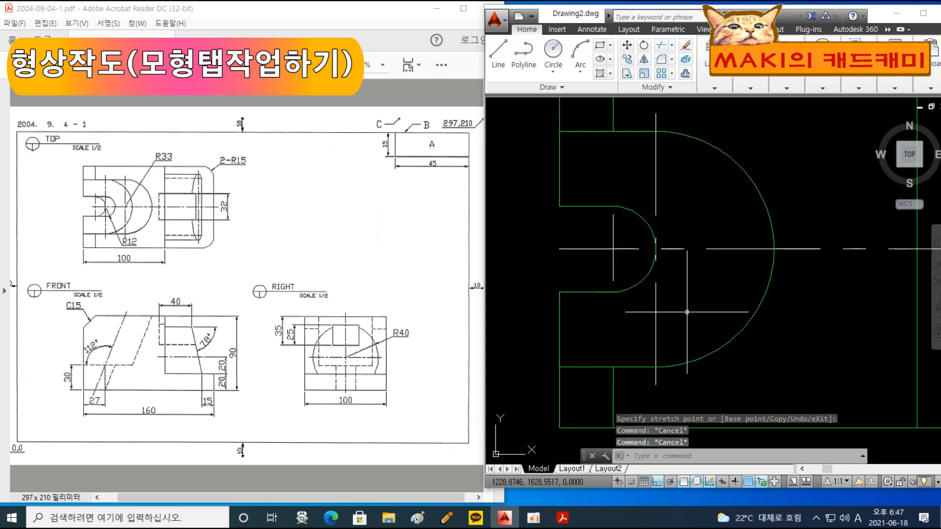
Step: Extend the slot's short vertical centre line to both slot edges and lengthen each end by 5 more
type("ex")
key("Return")
key("Escape")
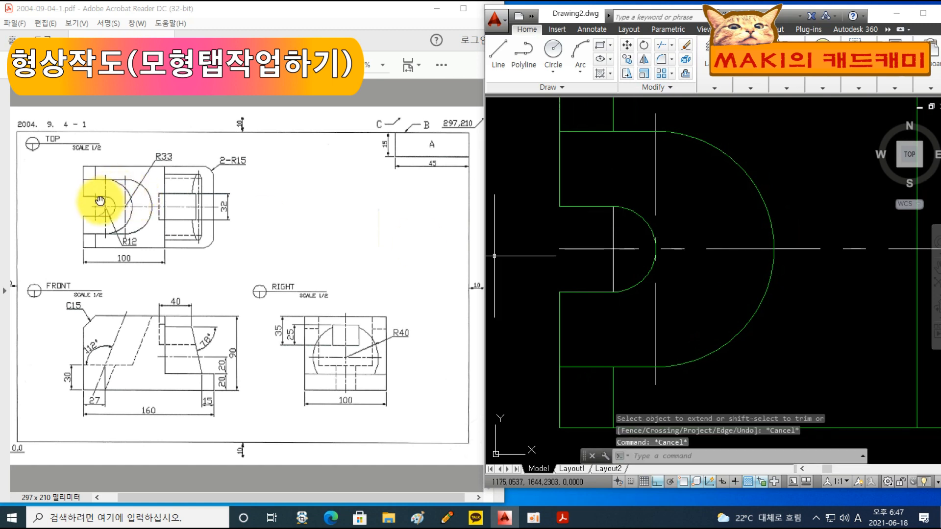
left_click(624, 226)
left_click(595, 214)
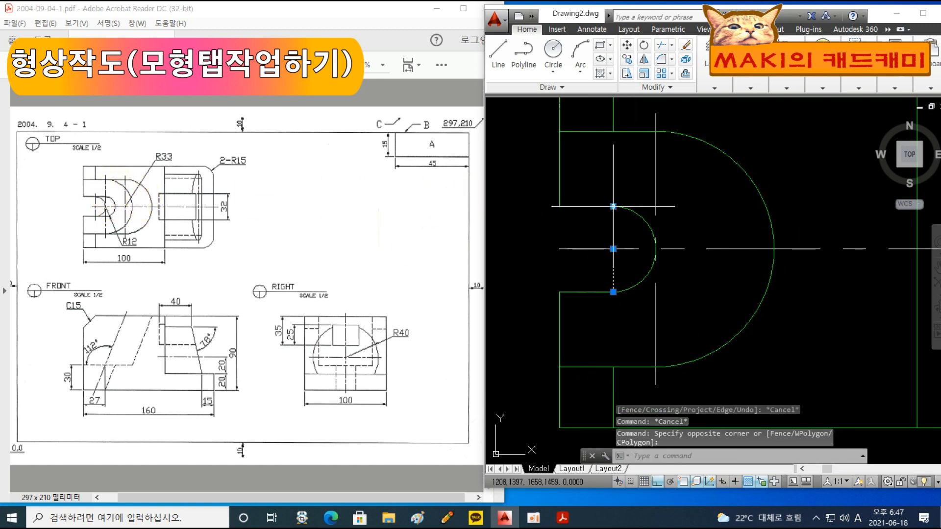
left_click(613, 206)
type("5")
key("Return")
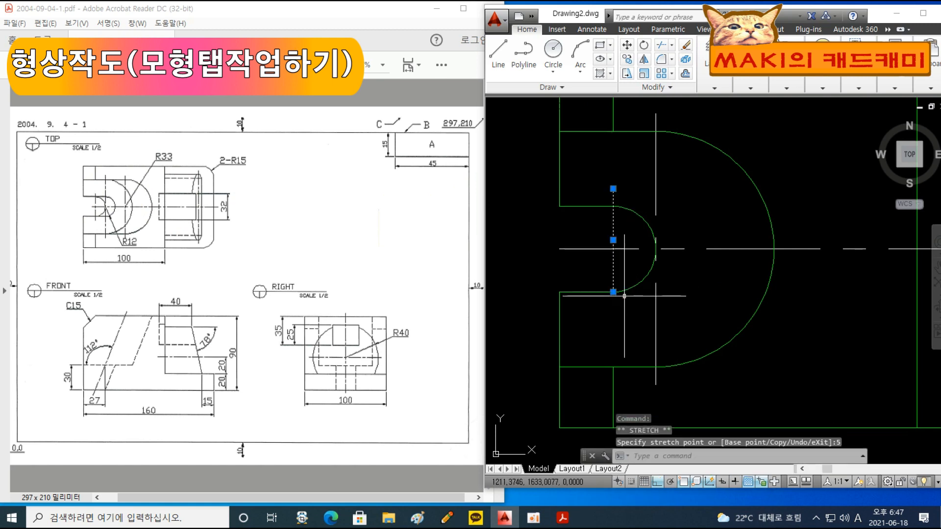
key("Escape")
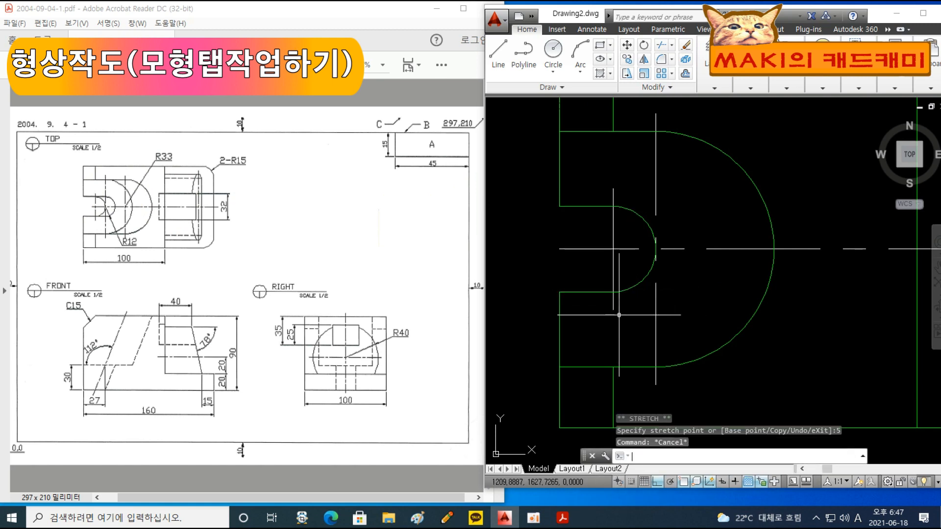
Step: Trim the horizontal centre line's left end back to the slot's vertical centre line, and lengthen that end by 5
type("tr")
key("space")
key("space")
left_click(602, 265)
left_click(560, 234)
key("Escape")
left_click(622, 248)
left_click(613, 248)
type("5")
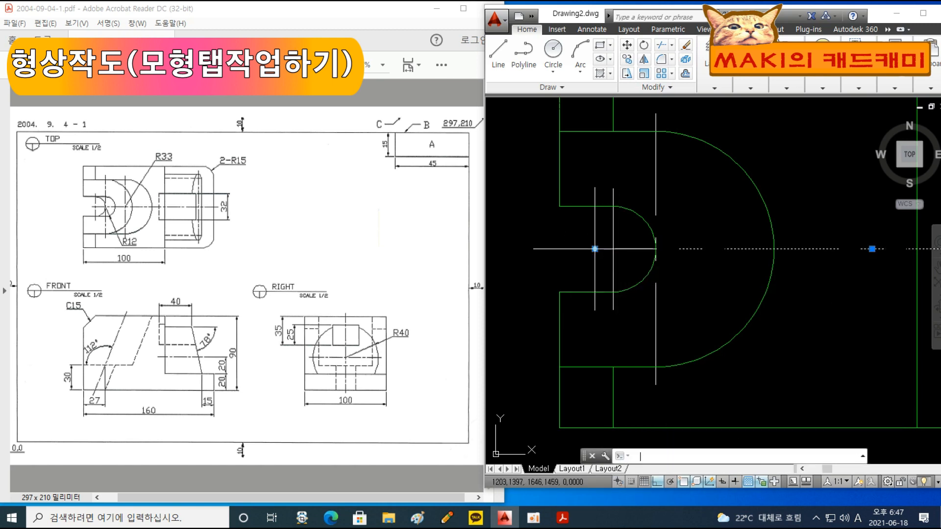
key("Return")
scroll(807, 342, "down", 4)
key("Escape")
Step: Draw a vertical projection line from the front view's slanted centre line up through the top view
middle_click_drag(807, 342, 640, 292)
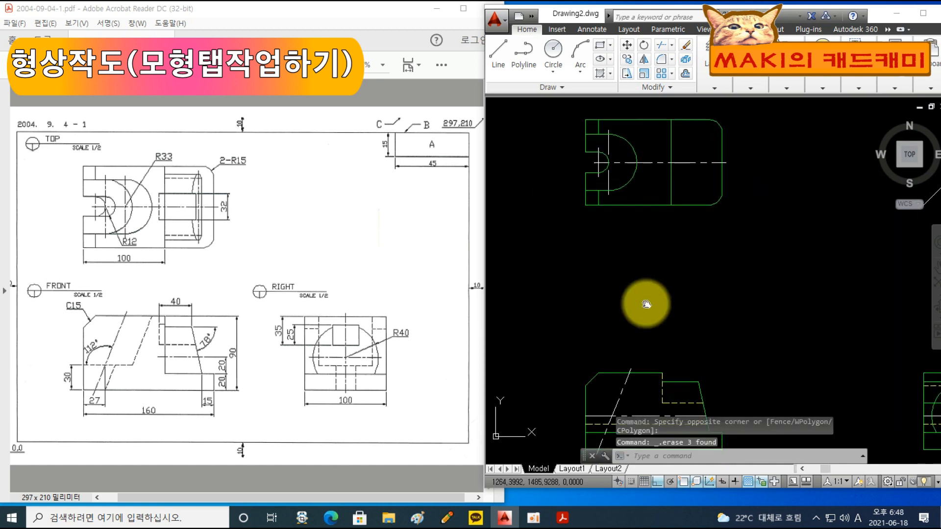
middle_click_drag(647, 305, 645, 296)
mouse_move(663, 248)
middle_mouse_down()
mouse_move(666, 324)
mouse_move(670, 261)
middle_mouse_up()
middle_click_drag(645, 186, 636, 259)
scroll(607, 250, "up", 4)
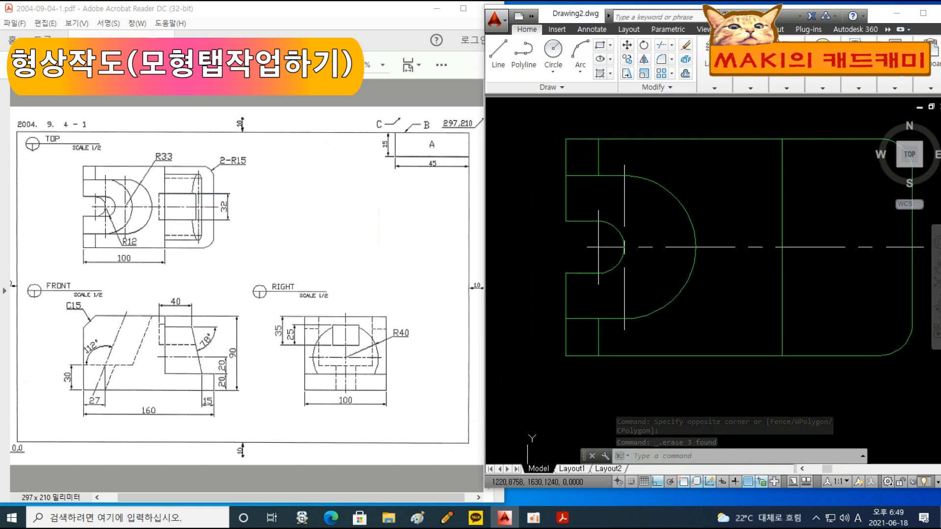
scroll(613, 336, "down", 4)
middle_click_drag(613, 336, 641, 263)
type("l")
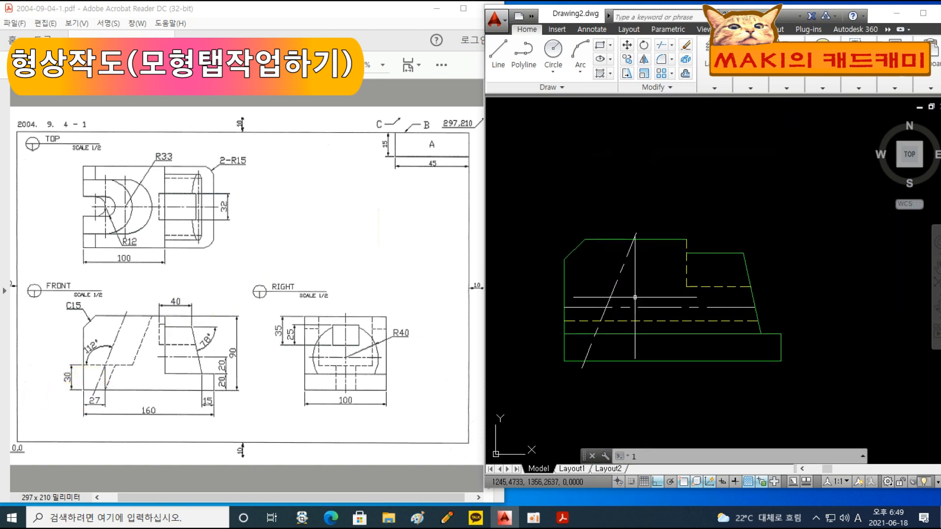
key("Return")
left_click(584, 361)
middle_click_drag(590, 192, 625, 431)
middle_click_drag(653, 125, 655, 176)
middle_click_drag(662, 328, 622, 112)
middle_click_drag(635, 295, 634, 210)
key("space")
key("space")
left_click(598, 309)
middle_click_drag(602, 294, 627, 417)
key("space")
key("space")
middle_click_drag(652, 382, 608, 142)
middle_click_drag(594, 299, 595, 250)
left_click(591, 281)
middle_click_drag(613, 155, 655, 363)
middle_click_drag(658, 256, 660, 365)
left_click(650, 149)
key("space")
middle_click_drag(666, 421, 635, 375)
Step: Put the vertical projection line on the 중심선 layer
left_click(648, 270)
left_click(594, 261)
left_click(716, 88)
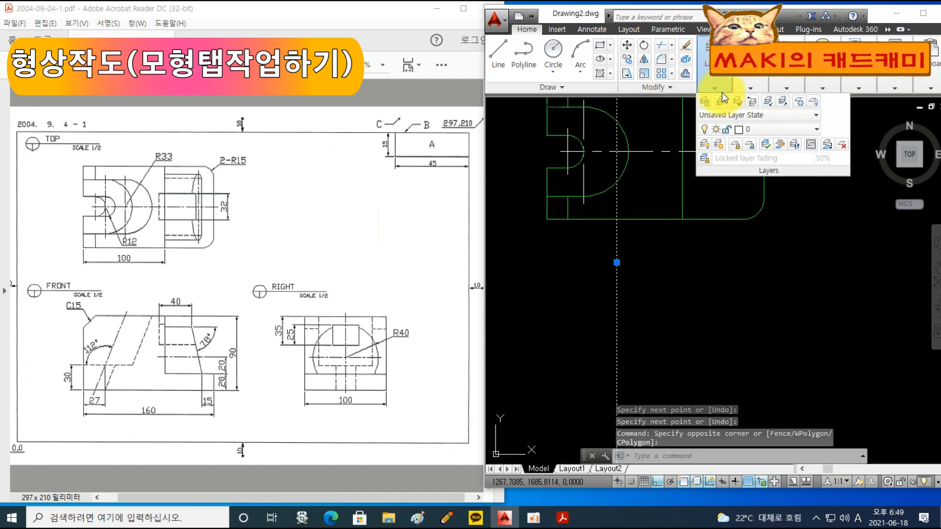
left_click(762, 128)
left_click(762, 241)
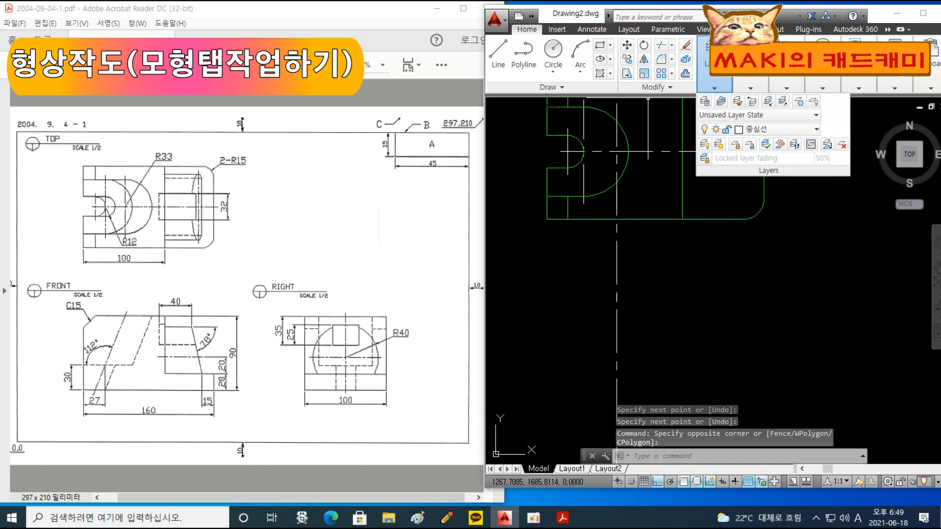
key("Escape")
key("Escape")
Step: Draw a circle of radius 33 centred where the projection line crosses the top view's horizontal centre line
middle_click_drag(654, 237, 595, 153)
middle_click_drag(587, 234, 629, 373)
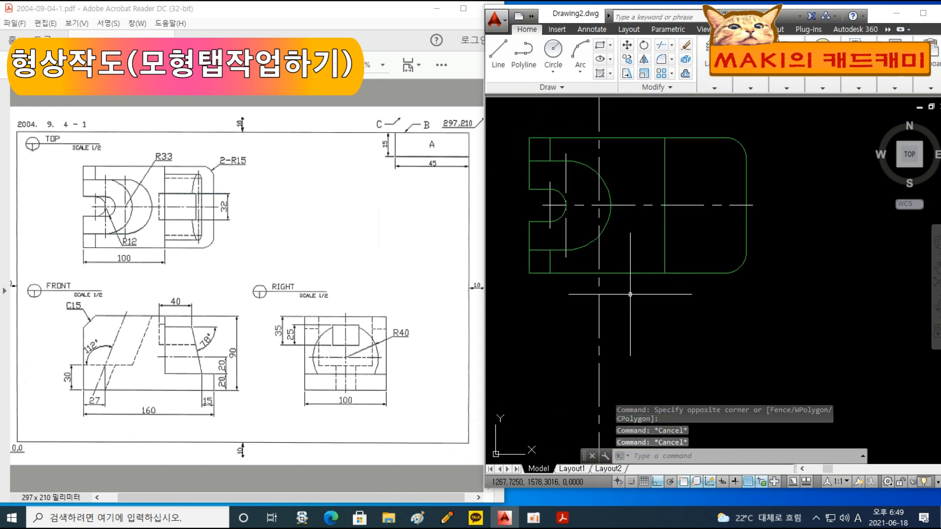
type("c")
key("Return")
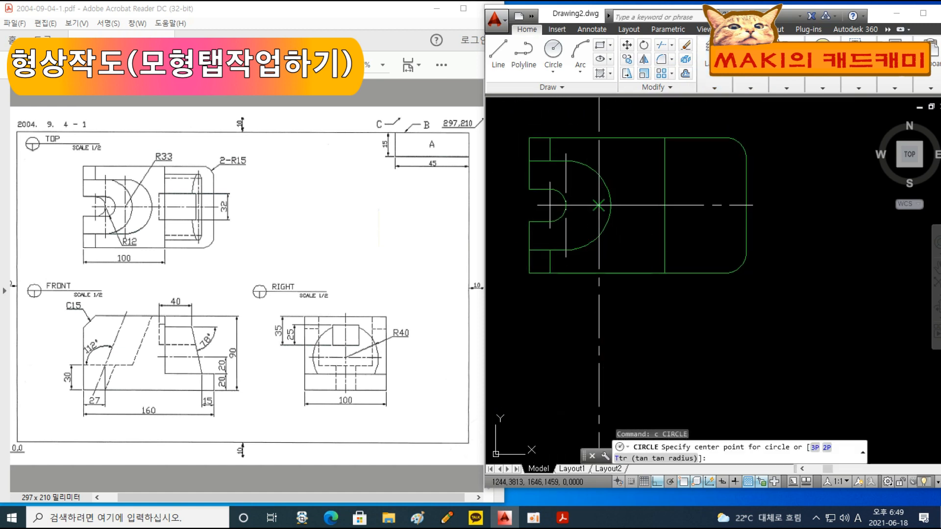
left_click(599, 204)
type("r")
key("Return")
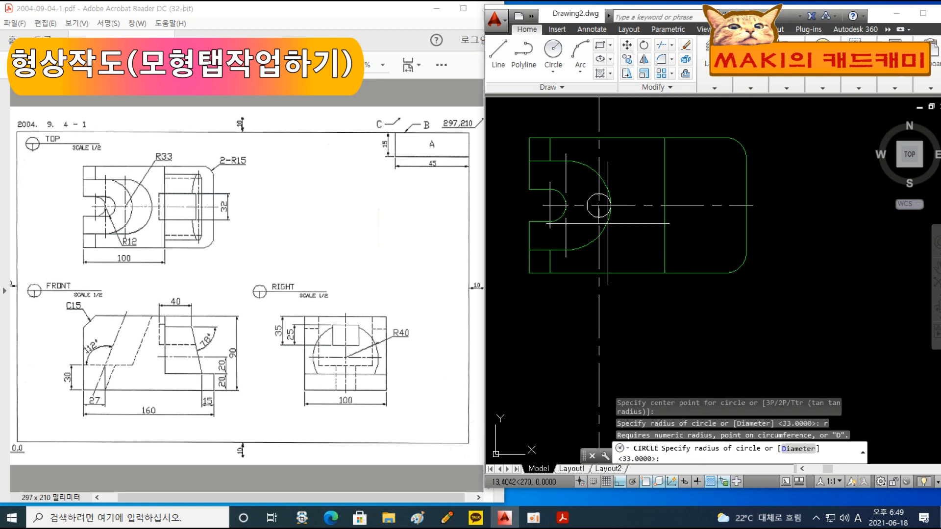
type("33")
key("Return")
key("Escape")
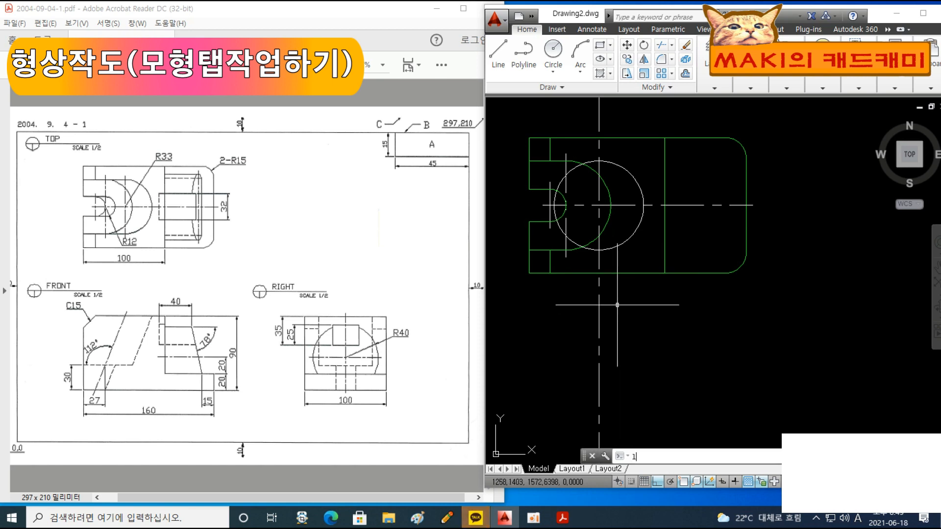
type("l")
key("Return")
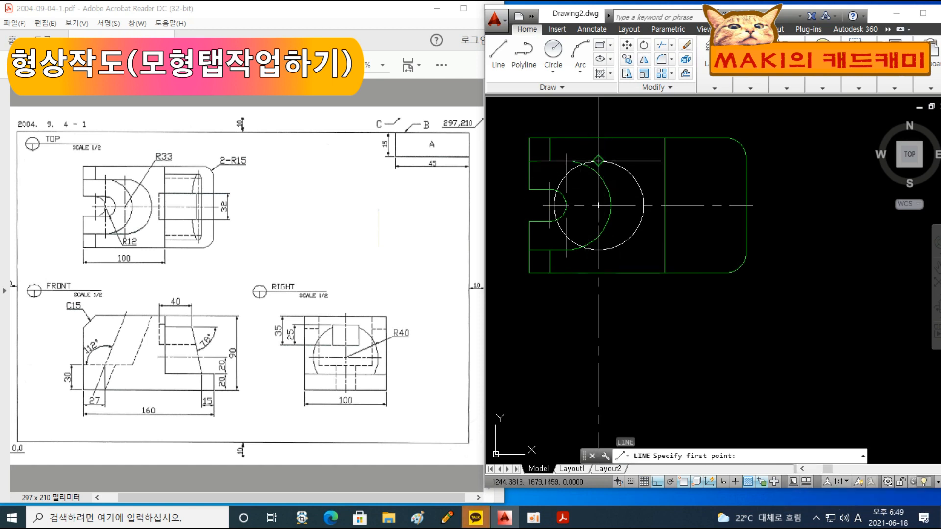
key("Escape")
key("Escape")
Step: Extend the large slot's upper and lower horizontal edges in the top view to the new R33 circle
scroll(564, 160, "up", 4)
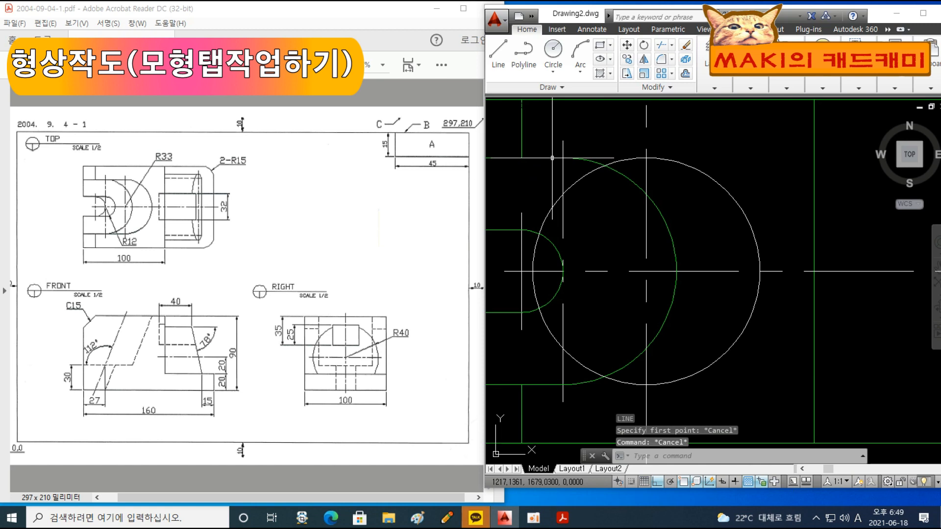
type("ex")
key("Return")
left_click(721, 169)
left_click(697, 200)
key("Return")
middle_click_drag(656, 372, 659, 257)
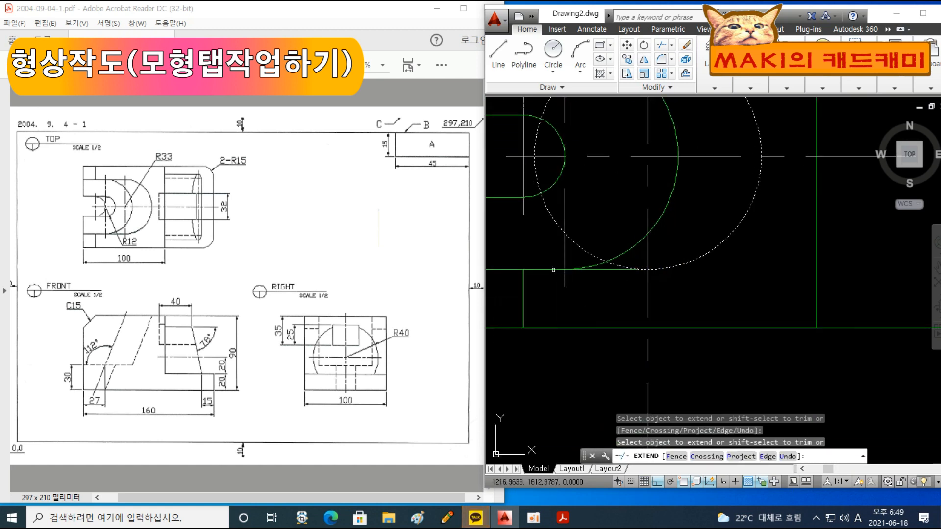
key("Escape")
Step: Match the R33 circle's properties to the green outline of the existing slot arc
type("mat")
key("Return")
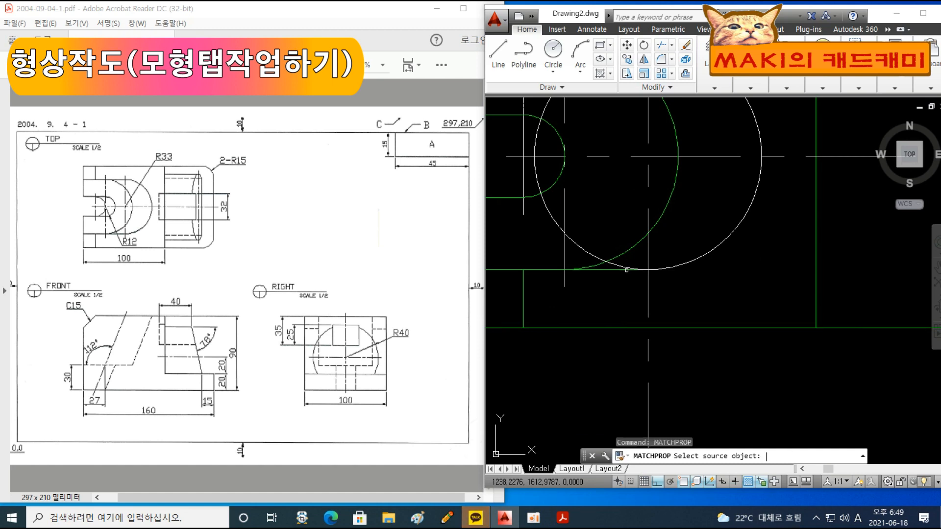
left_click(626, 252)
left_click(620, 267)
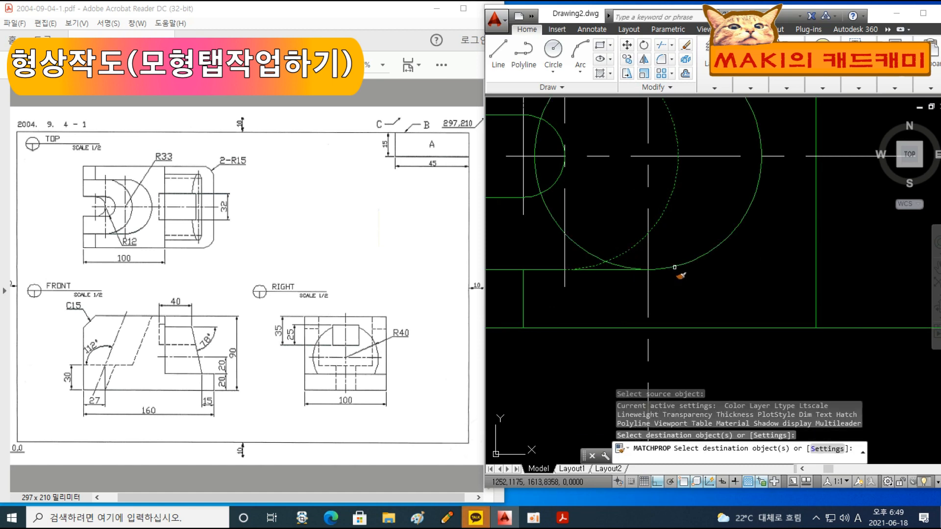
key("Escape")
Step: Trim away the left half of the R33 circle, using the slot's two horizontal edges as cutting edges
type("tr")
key("Return")
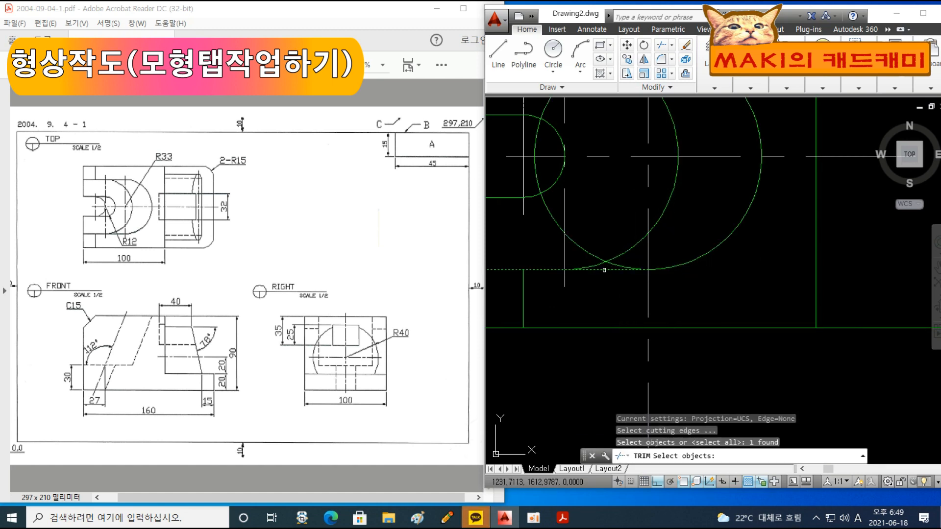
left_click(621, 269)
middle_click_drag(619, 210, 670, 366)
key("Return")
left_click(657, 207)
left_click(664, 207)
key("Escape")
Step: Trim the vertical projection line above and below the large slot's two horizontal edges in the top view
scroll(771, 302, "down", 2)
middle_click_drag(752, 319, 699, 285)
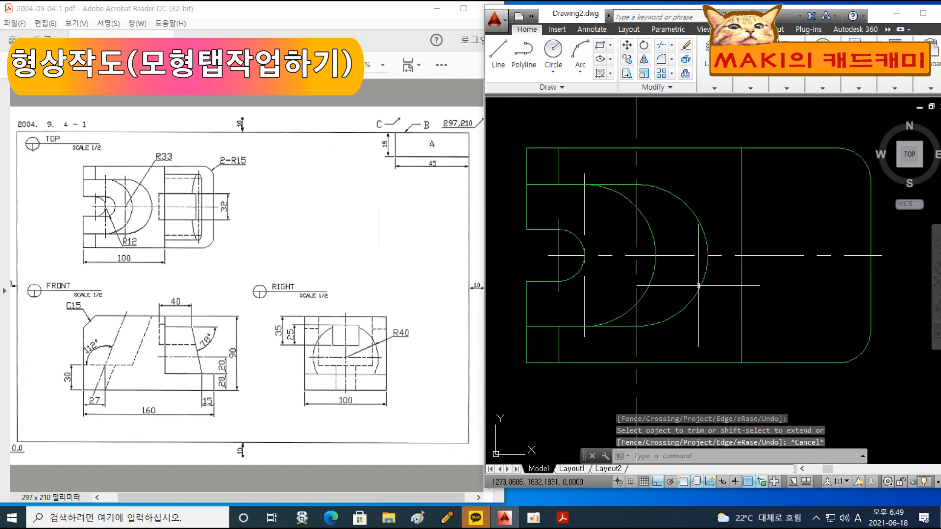
scroll(698, 314, "down", 2)
middle_click_drag(682, 340, 678, 311)
type("tr")
key("Return")
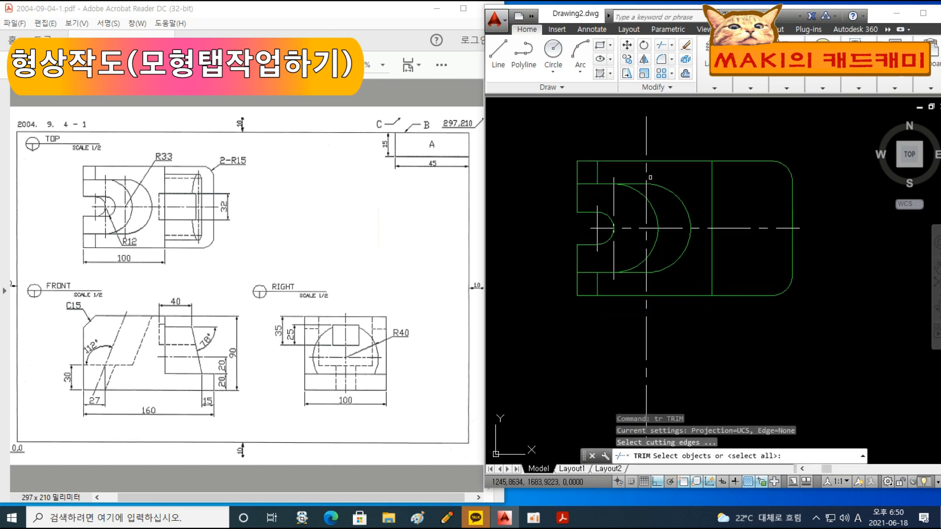
left_click(633, 183)
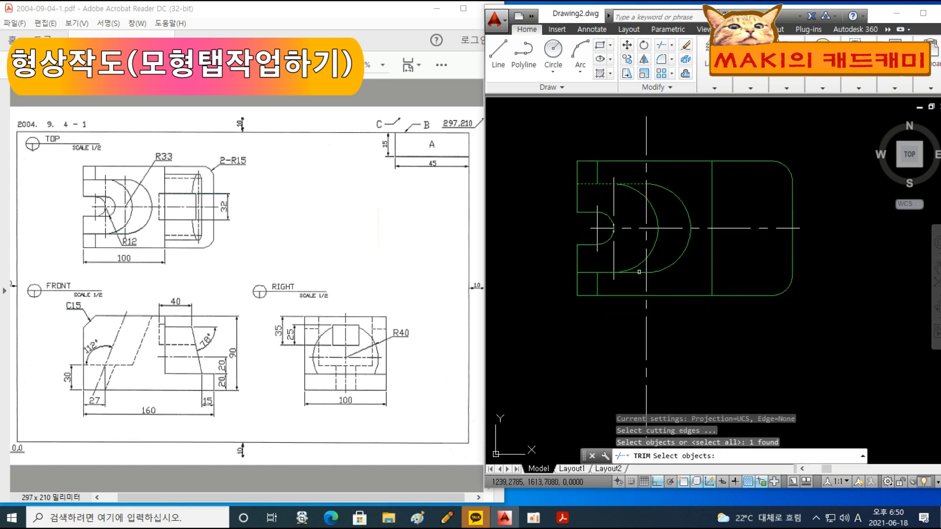
key("Return")
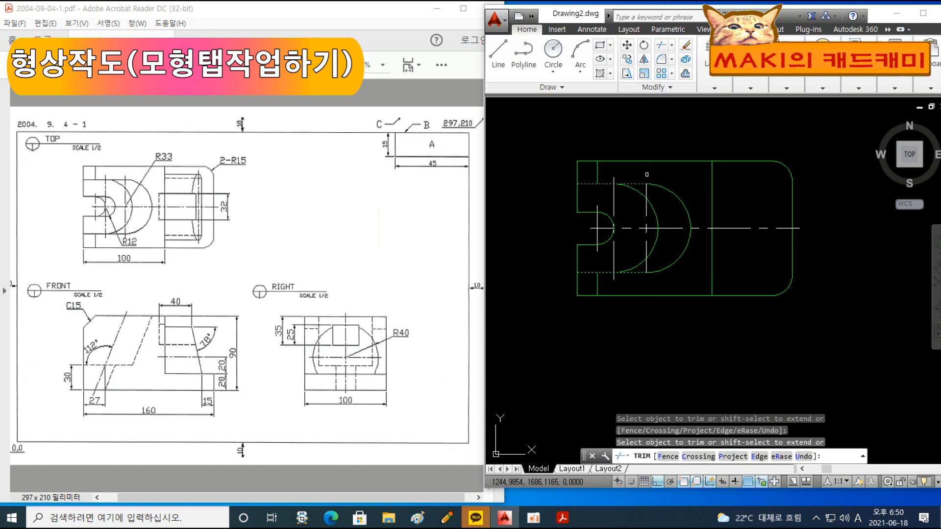
key("Escape")
Step: Lengthen the R33 arc's vertical centre line by 5 at both ends
left_click(646, 206)
left_click(647, 184)
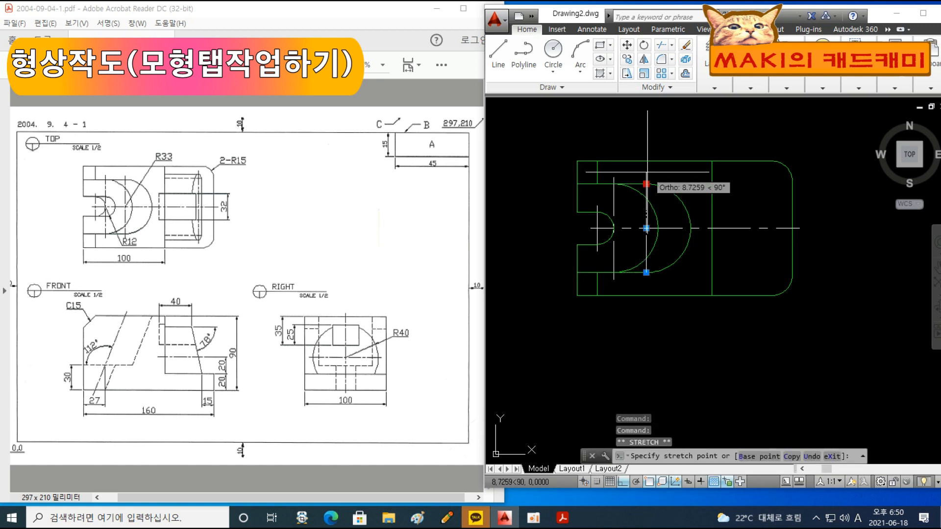
type("5")
key("Return")
left_click(646, 272)
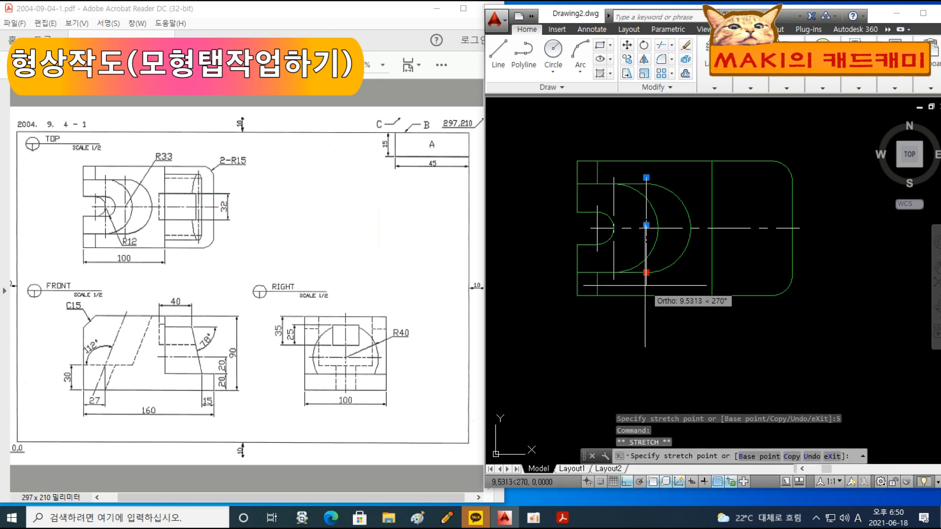
key("Escape")
key("Escape")
Step: Draw a vertical projection line from the top view's left slot arc centre line down past the front view
scroll(700, 204, "down", 2)
mouse_move(668, 416)
middle_mouse_down()
mouse_move(668, 189)
mouse_move(673, 243)
middle_mouse_up()
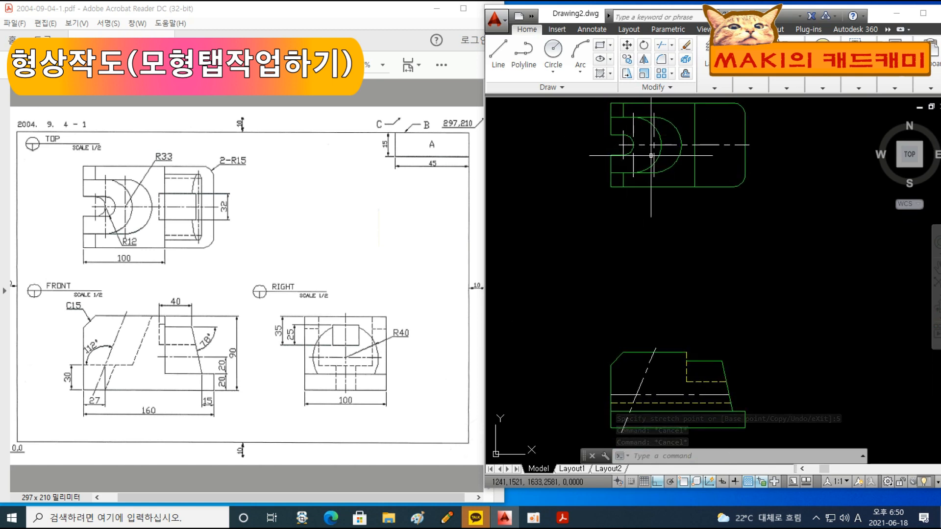
type("l")
key("Return")
left_click(633, 187)
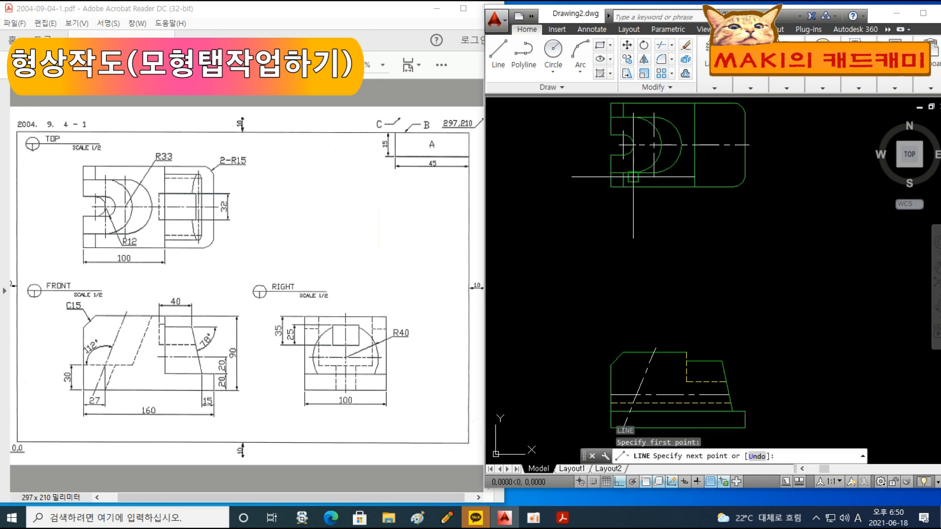
middle_click_drag(664, 339, 664, 263)
left_click(632, 395)
key("Return")
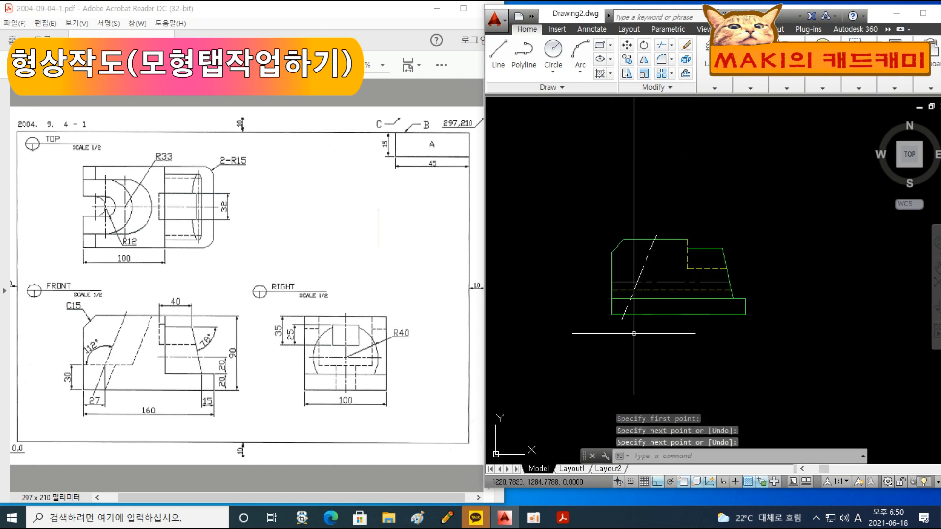
Step: Copy the front view's slanted centre line from its crossing with the bottom edge to the projection line's crossing with that edge
scroll(630, 385, "up", 4)
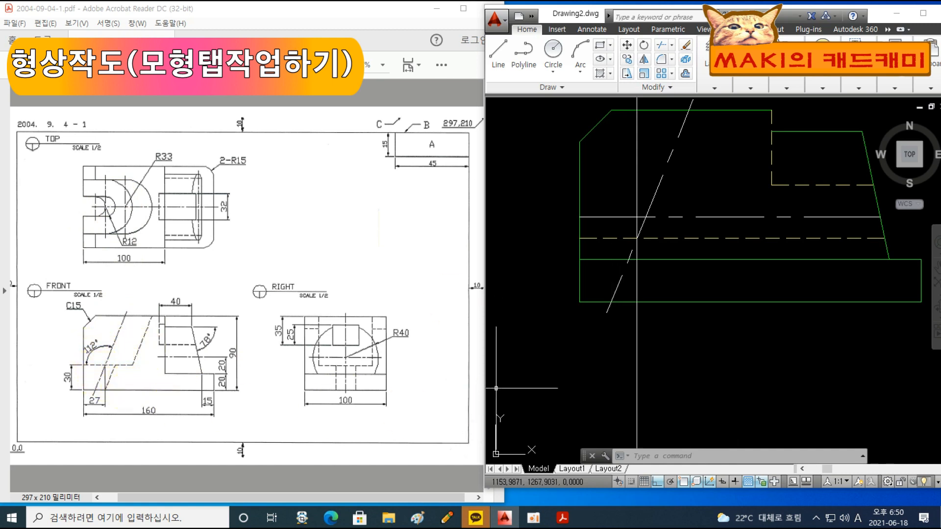
middle_click_drag(544, 368, 540, 382)
type("CO")
key("Return")
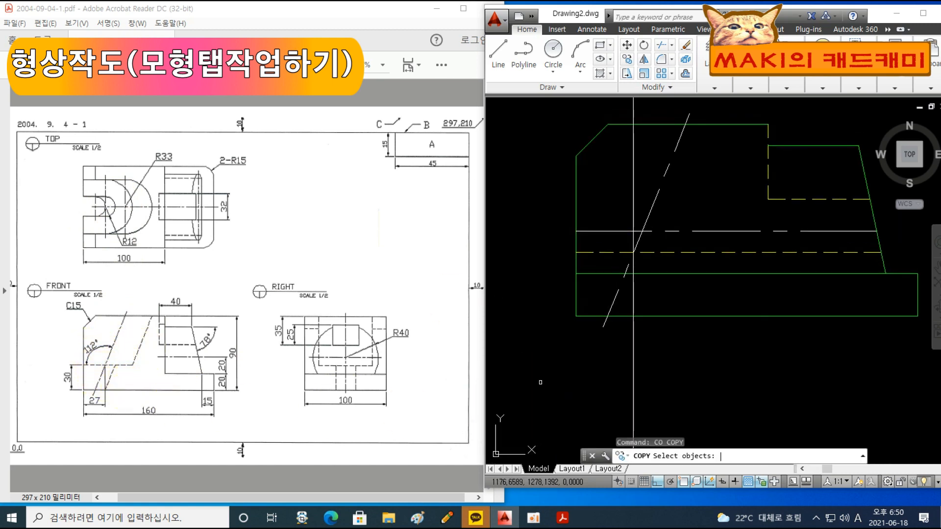
left_click(608, 314)
key("Return")
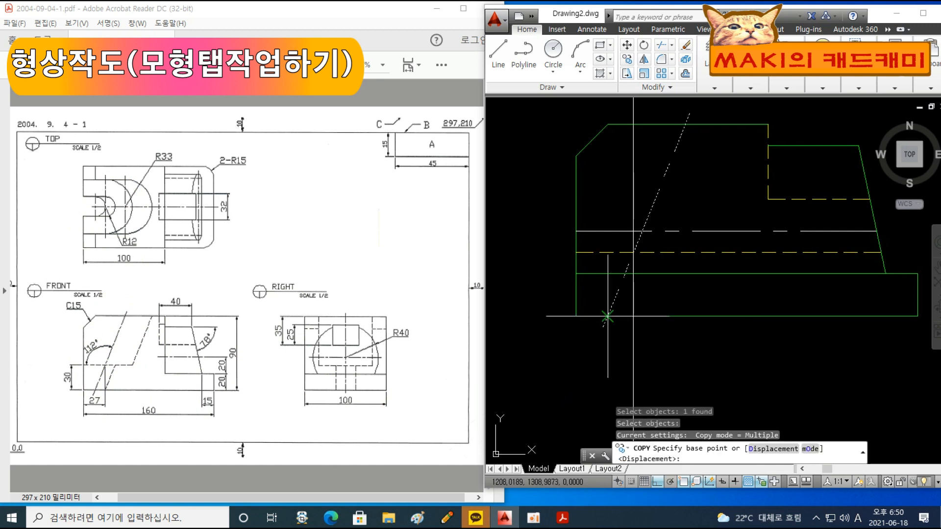
left_click(608, 316)
left_click(633, 316)
key("Escape")
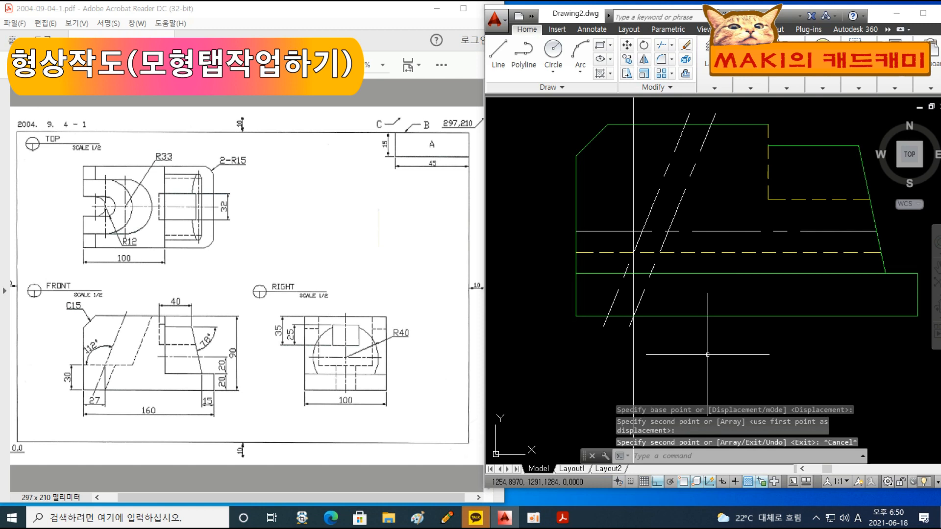
Step: Match the copied slanted line's properties to the front view's yellow dashed hidden line
type("ma")
key("Return")
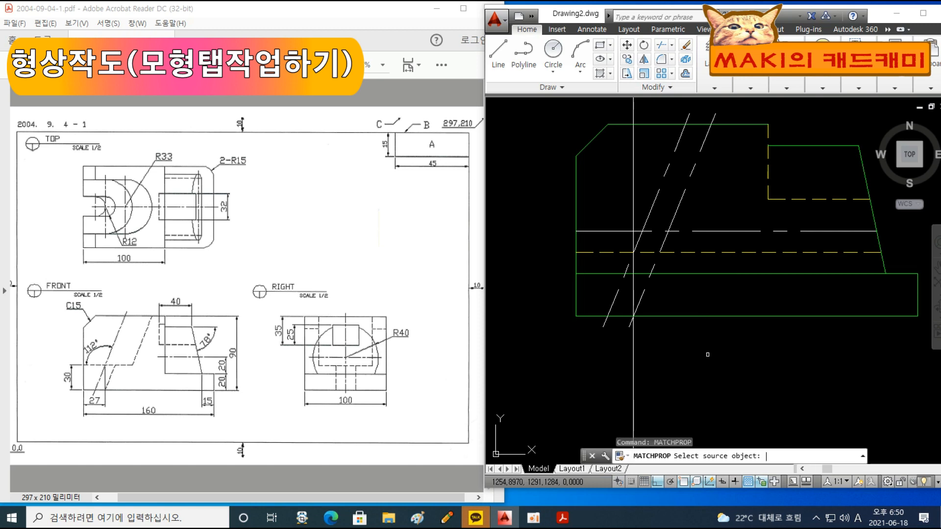
left_click(674, 253)
left_click(661, 252)
key("Escape")
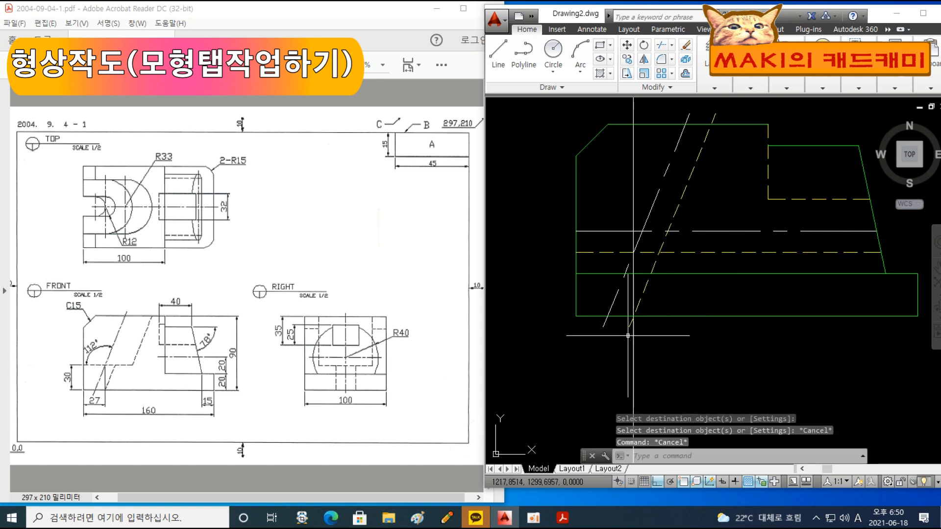
Step: Trim the slanted hidden line below the front view's bottom edge and erase the vertical projection line
scroll(628, 334, "up", 3)
type("tr")
key("Return")
key("Return")
left_click(631, 318)
key("Escape")
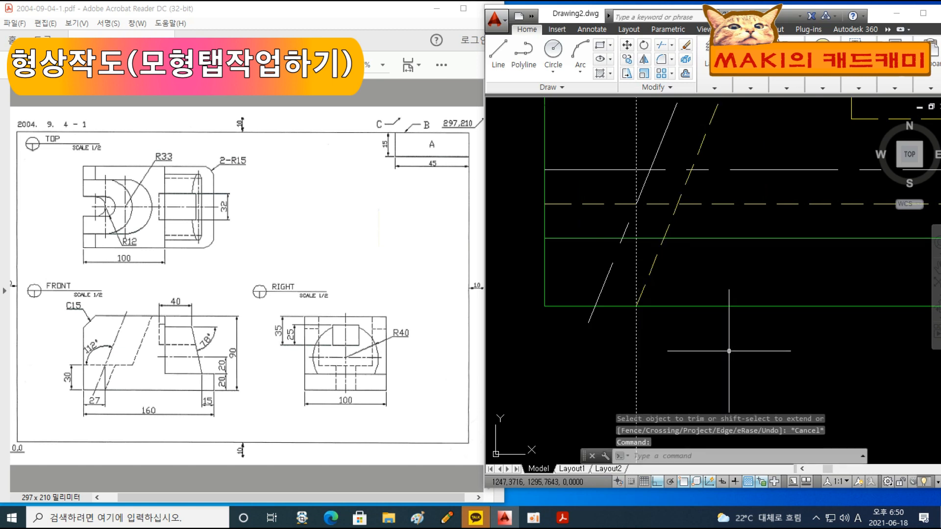
key("Delete")
Step: Draw a circle of radius 12 in the top view, centred where the inner R33 arc's vertical centre line meets the horizontal centre line
scroll(650, 250, "down", 2)
scroll(632, 294, "down", 2)
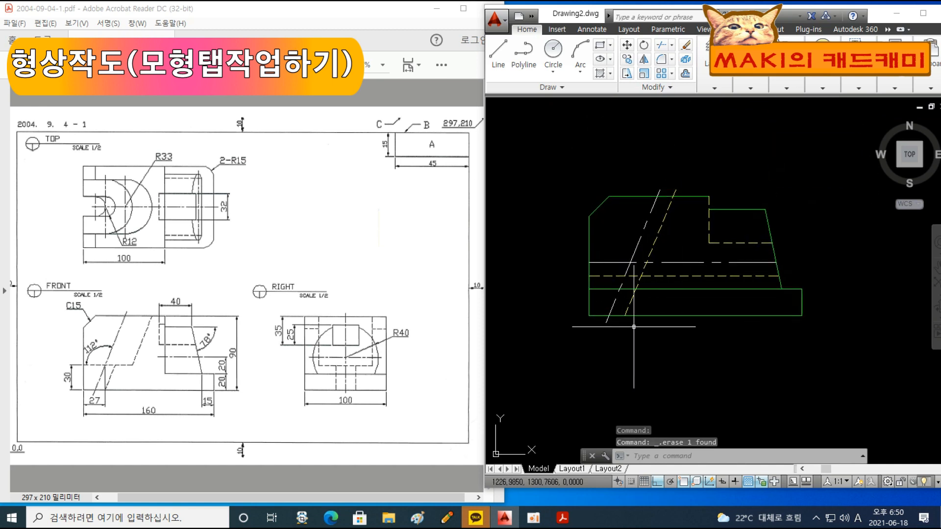
middle_click_drag(643, 210, 651, 441)
middle_click_drag(655, 246, 658, 341)
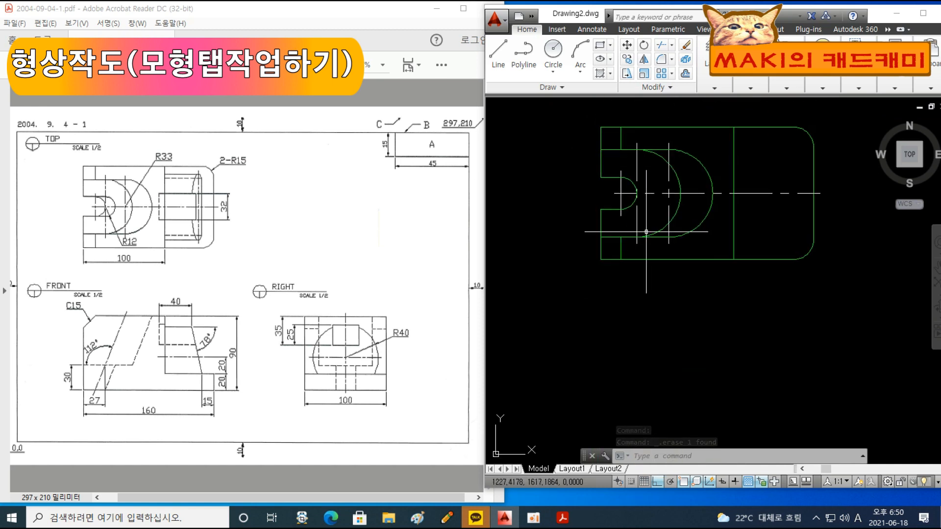
scroll(638, 199, "up", 2)
type("c")
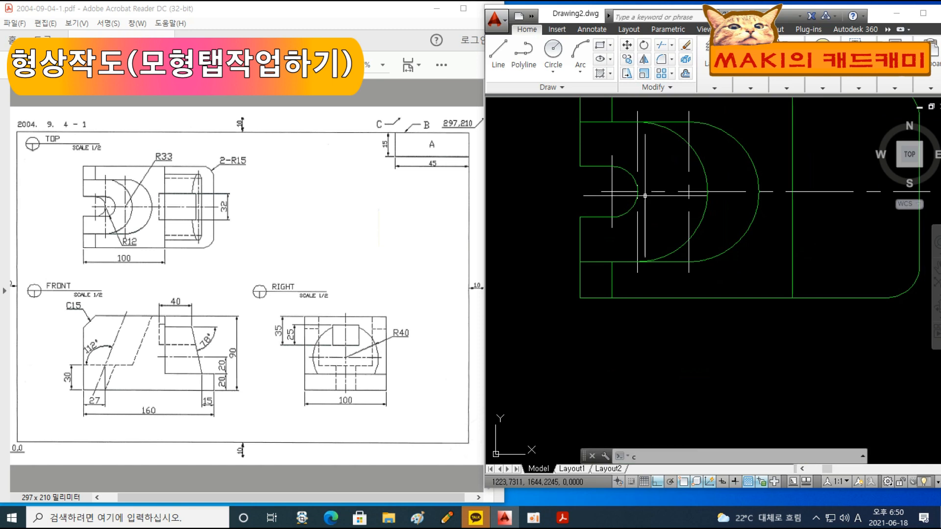
key("Return")
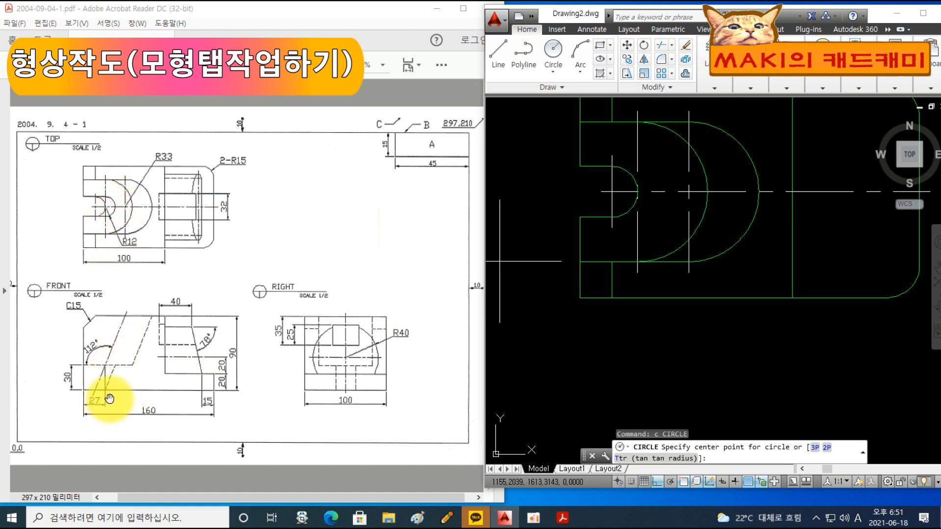
left_click(637, 192)
type("r")
key("Return")
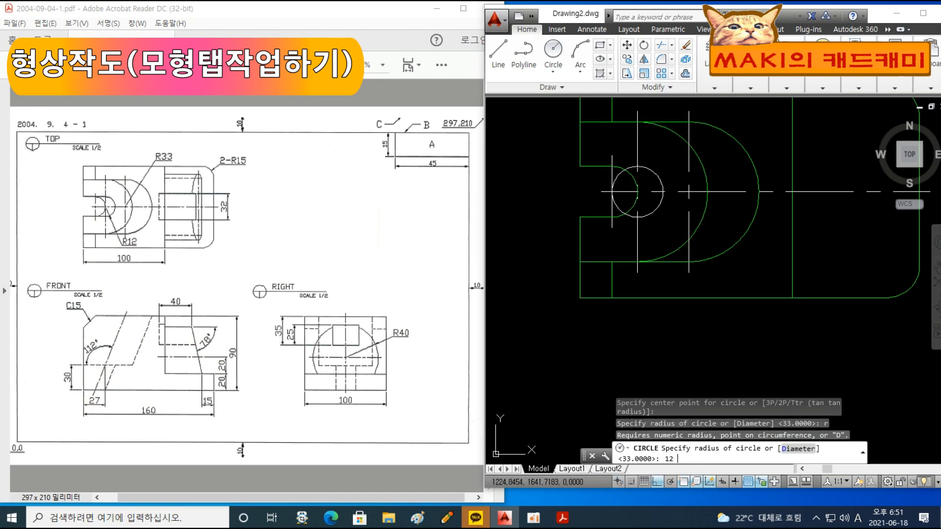
key("Escape")
key("Escape")
Step: Extend the small slot's upper and lower horizontal edges in the top view to the new R12 circle
scroll(620, 162, "up", 3)
scroll(838, 177, "down", 4)
middle_click_drag(836, 200, 747, 239)
scroll(674, 238, "up", 2)
type("ex")
key("Return")
key("Return")
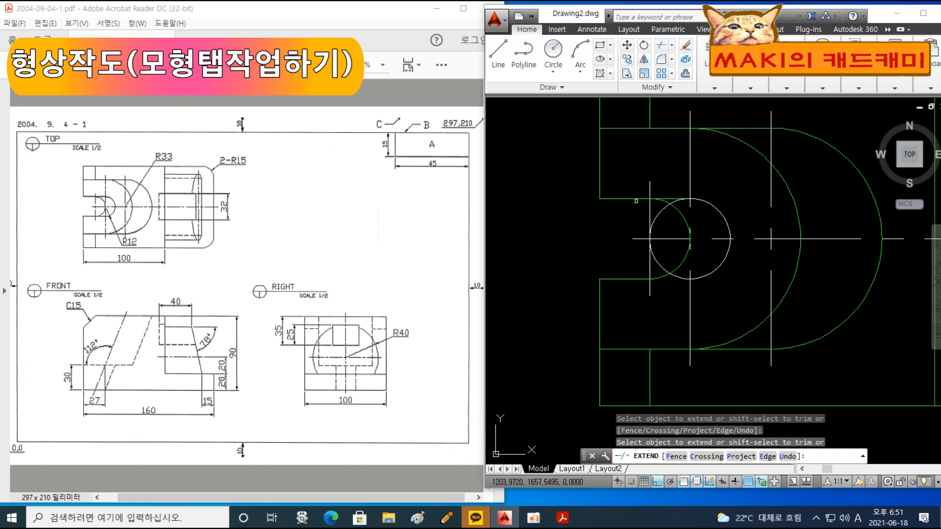
left_click(638, 281)
left_click(636, 277)
key("Escape")
key("Escape")
Step: Trim away the left half of the R12 circle, using the small slot's two horizontal edges as cutting edges
type("tr")
key("Return")
left_click(671, 281)
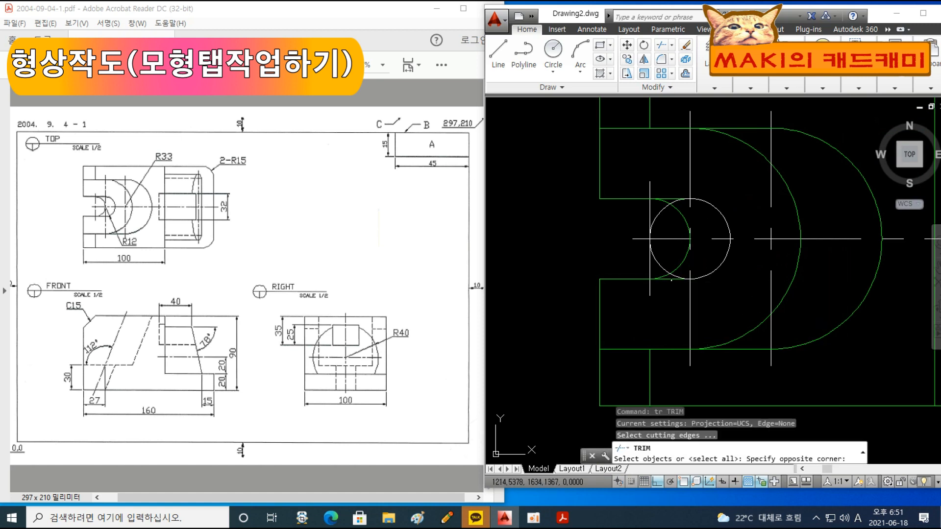
left_click(670, 238)
key("Return")
left_click(661, 210)
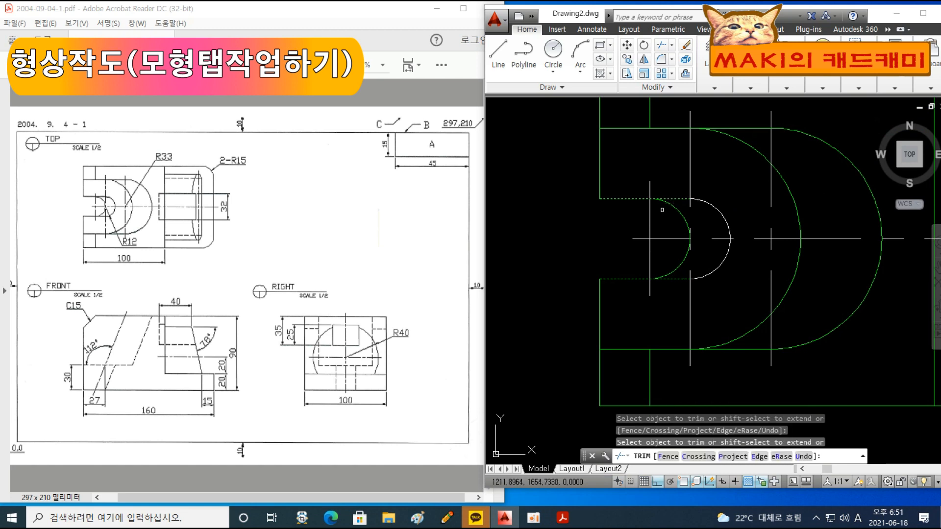
key("Escape")
Step: Match the new R12 arc's properties to the small slot's green horizontal edge
type("ma")
key("Return")
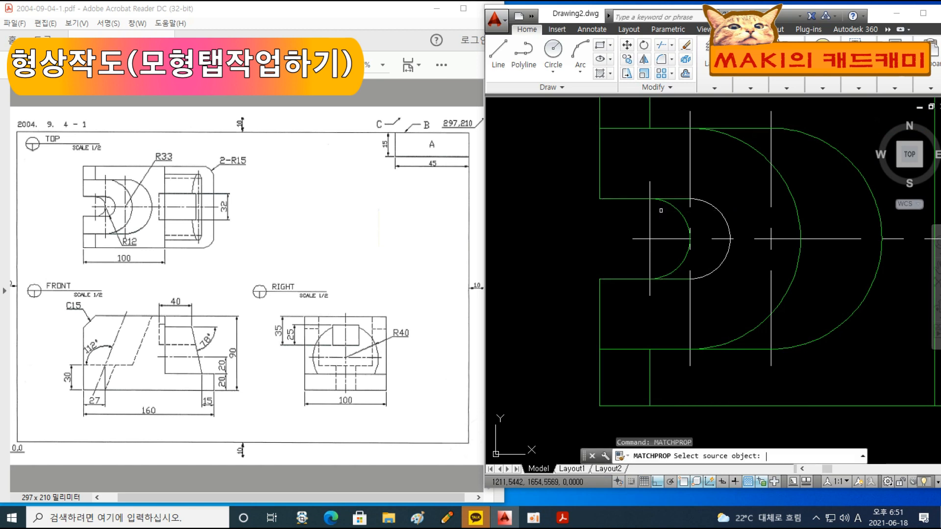
left_click(679, 200)
left_click(728, 227)
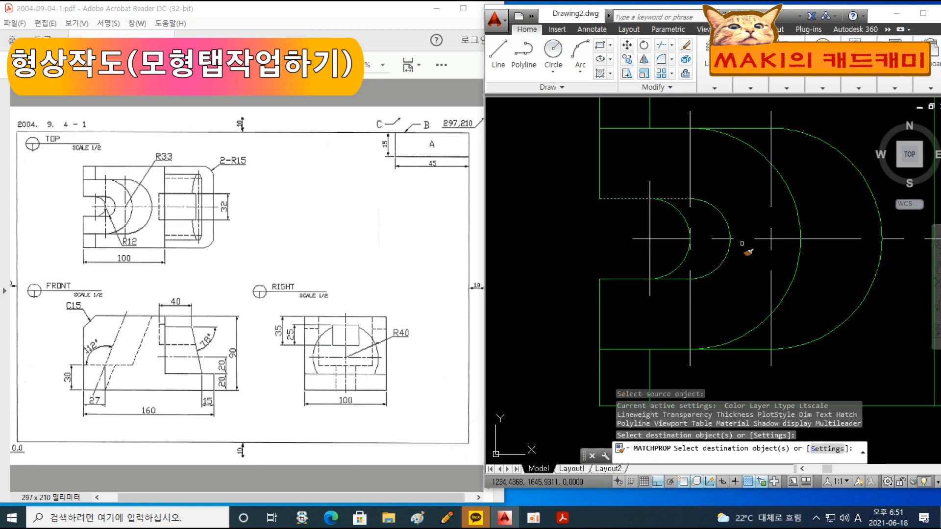
key("Escape")
Step: Draw a vertical projection line from the left R12 arc's right quadrant in the top view down past the front view
scroll(745, 296, "down", 2)
middle_click_drag(818, 351, 758, 317)
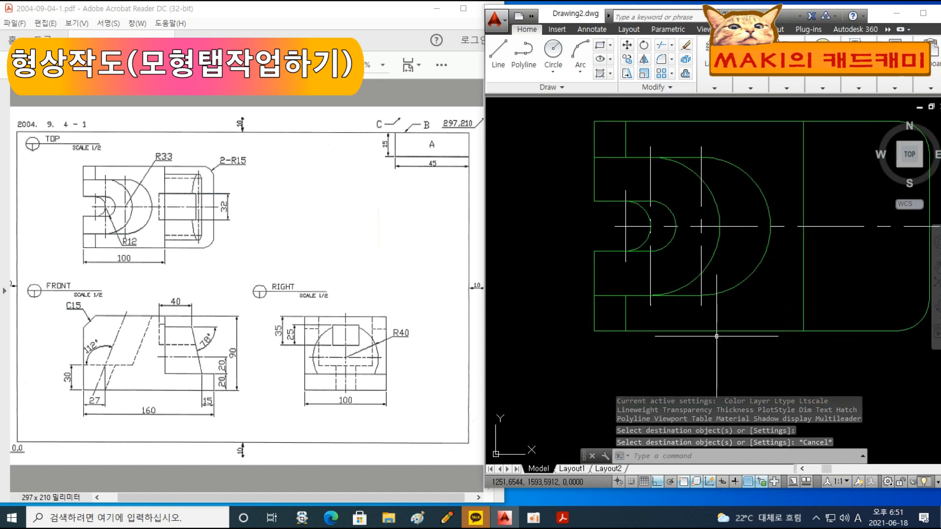
scroll(717, 336, "down", 2)
middle_click_drag(689, 371, 678, 233)
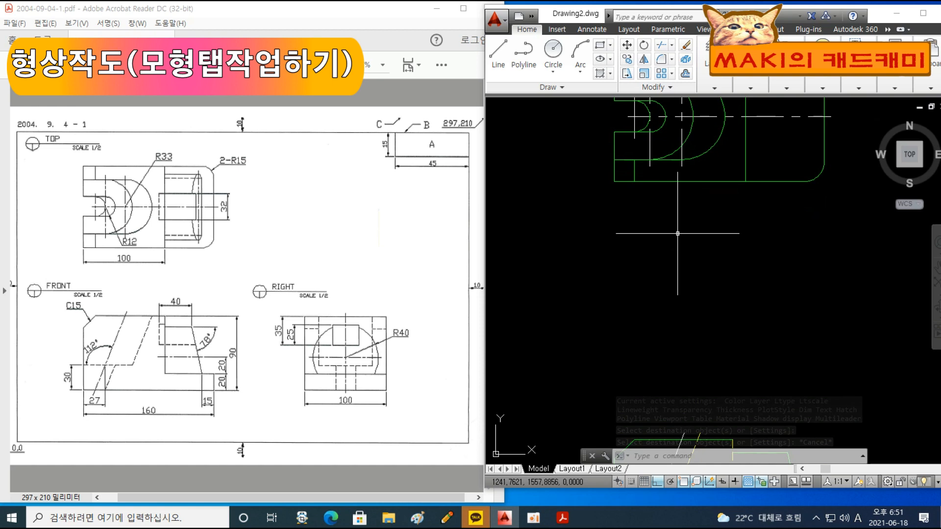
type("l")
key("Return")
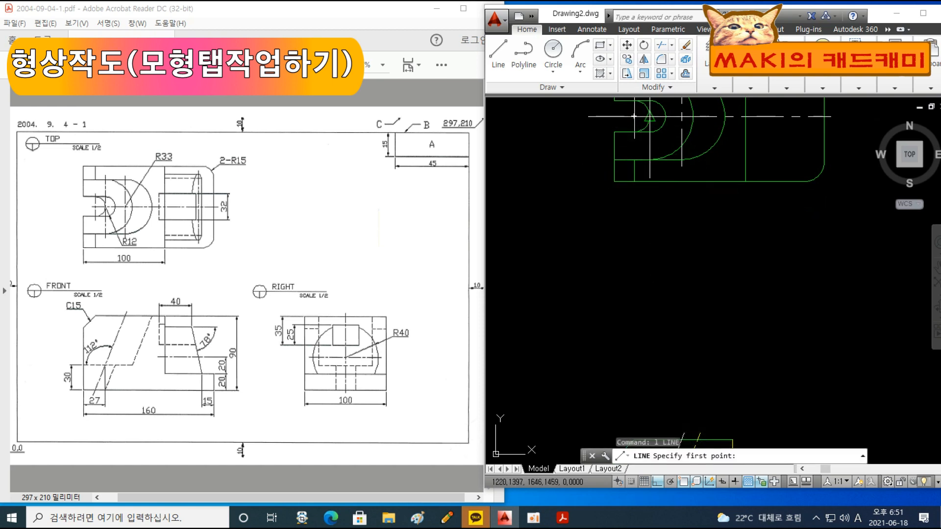
scroll(642, 116, "up", 2)
left_click(661, 117)
scroll(663, 231, "down", 3)
middle_click_drag(697, 360, 687, 194)
left_click(697, 350)
key("Return")
Step: Draw a vertical projection line from the right R12 arc's right quadrant in the top view down past the front view
middle_click_drag(708, 115, 693, 319)
scroll(650, 220, "up", 3)
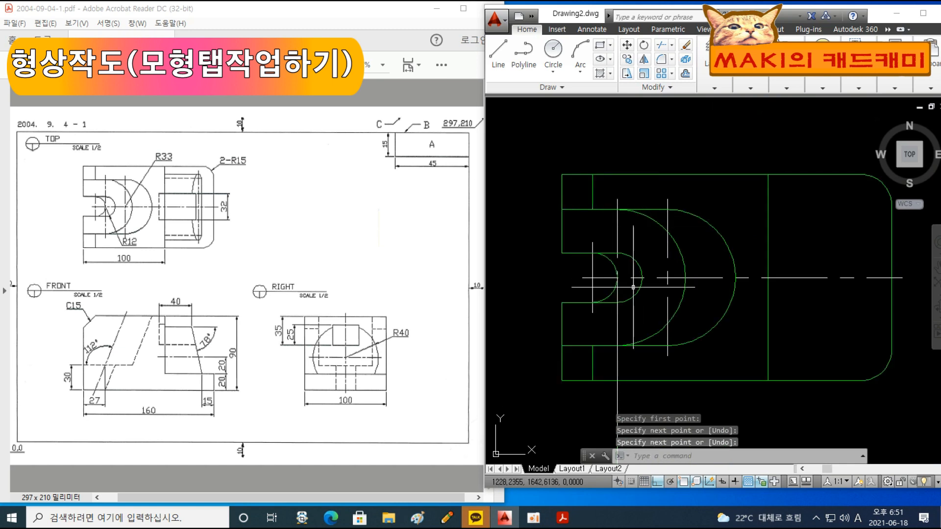
key("Return")
left_click(642, 278)
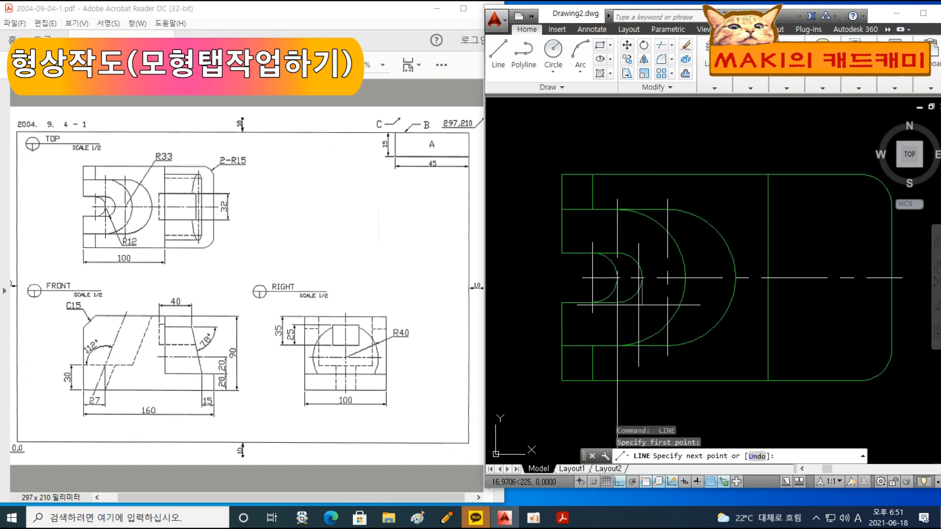
scroll(672, 383, "down", 3)
middle_click_drag(672, 383, 686, 196)
left_click(732, 431)
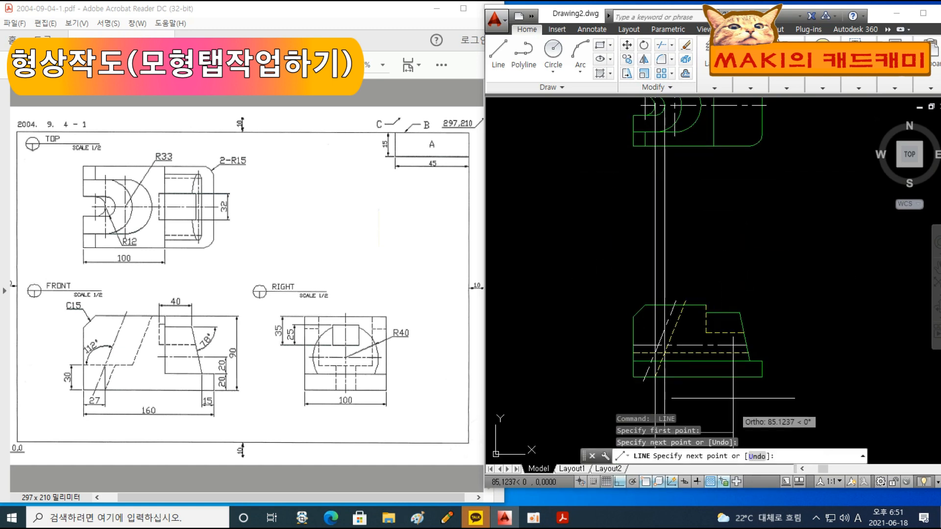
key("Return")
Step: Draw a vertical projection line from the inner R33 arc's right quadrant in the top view down past the front view
middle_click_drag(702, 132, 701, 282)
scroll(697, 281, "up", 3)
key("Return")
left_click(660, 212)
scroll(711, 318, "down", 3)
mouse_move(737, 405)
middle_mouse_down()
mouse_move(750, 168)
mouse_move(736, 322)
middle_mouse_up()
left_click(764, 383)
key("Return")
Step: Draw a vertical projection line from the outer R33 arc's right quadrant in the top view down past the front view
key("Return")
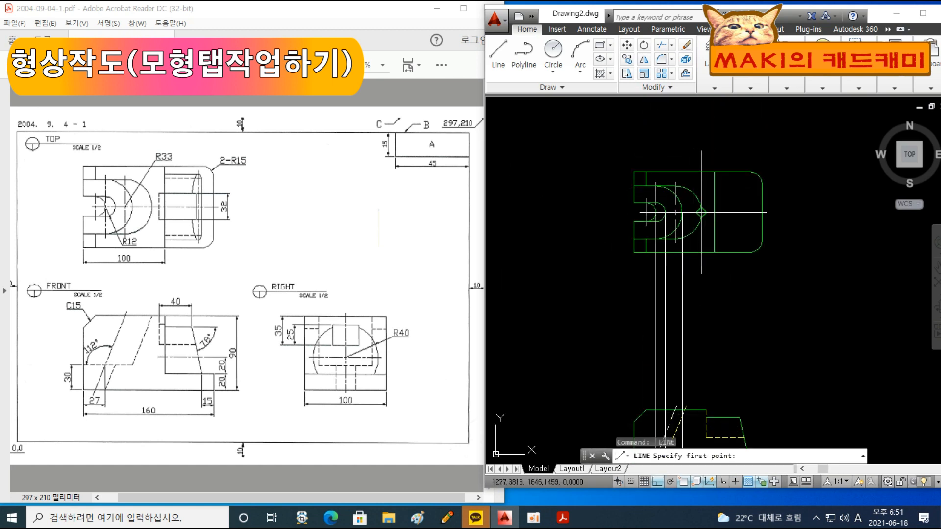
left_click(701, 213)
scroll(706, 279, "down", 4)
middle_click_drag(715, 334, 727, 246)
left_click(767, 377)
key("Return")
Step: Erase the projection line dropped from the left R12 arc through the front view
scroll(704, 280, "up", 6)
scroll(713, 206, "up", 4)
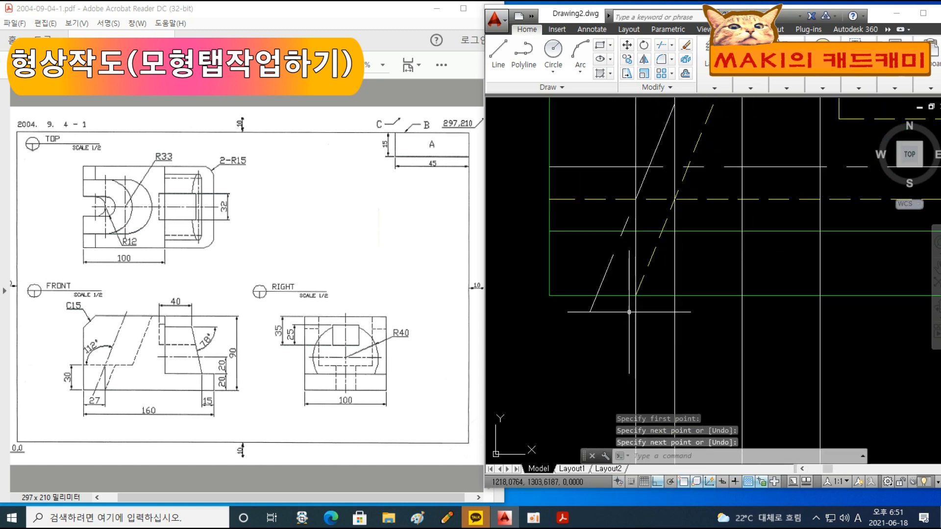
key("Return")
key("Delete")
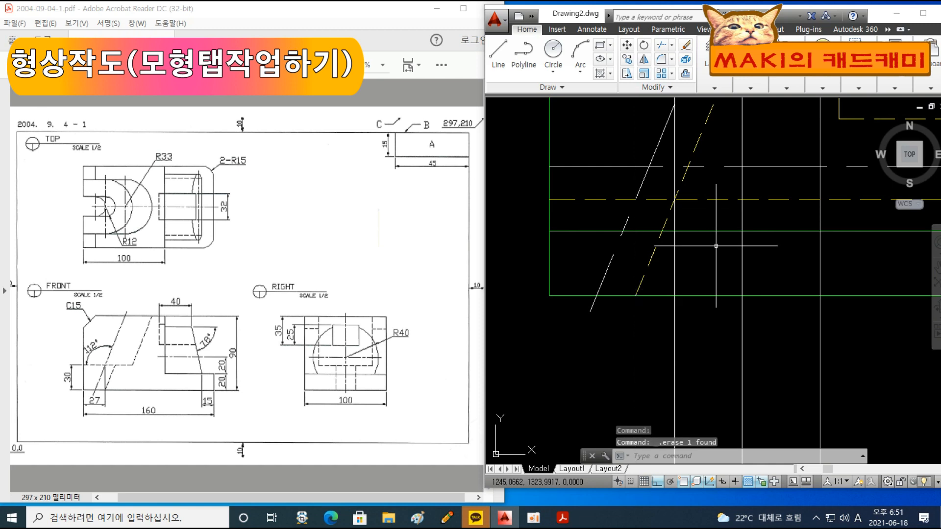
Step: Trim the slanted hidden line above the horizontal hidden line in the front view, and erase the right R12 arc's projection line
middle_click_drag(716, 242, 702, 288)
scroll(693, 313, "down", 2)
middle_click_drag(698, 251, 689, 266)
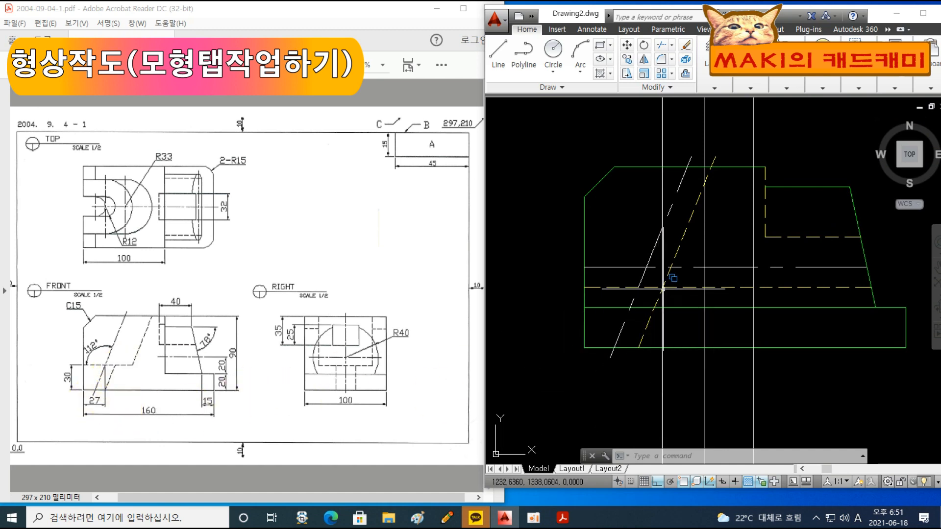
scroll(670, 297, "up", 3)
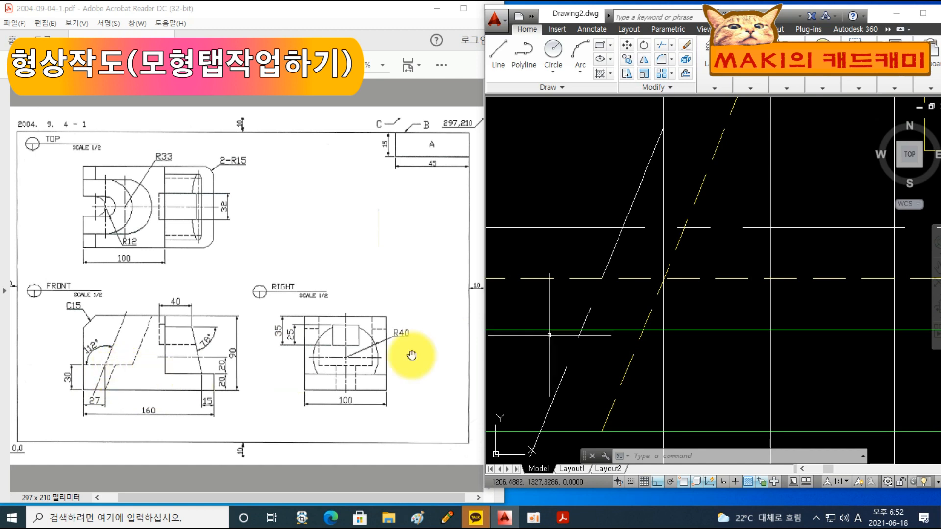
type("tr")
key("Return")
key("Return")
key("Escape")
scroll(678, 314, "down", 2)
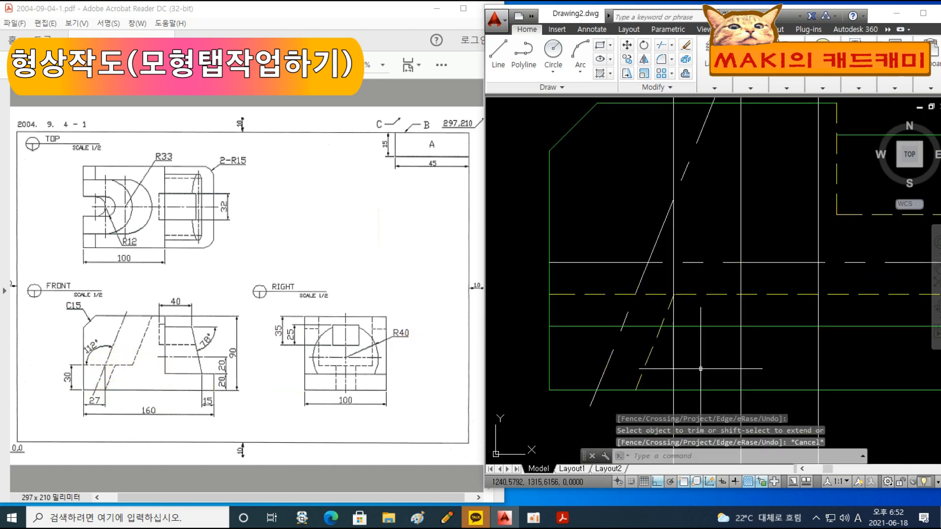
left_click(654, 300)
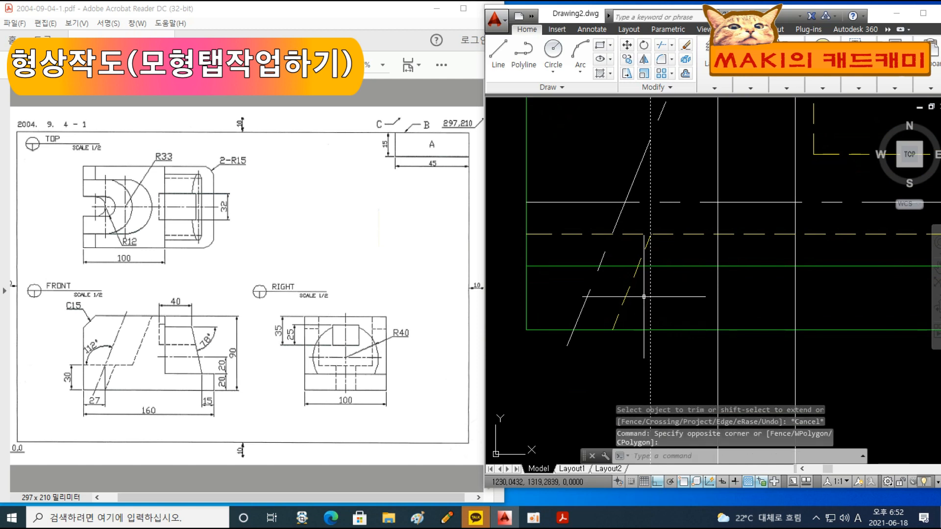
key("Delete")
Step: Copy the slanted centre line from its crossing with the base's upper edge to where the inner R33 projection line meets the horizontal hidden line
middle_click_drag(772, 299, 701, 307)
middle_click_drag(696, 270, 676, 343)
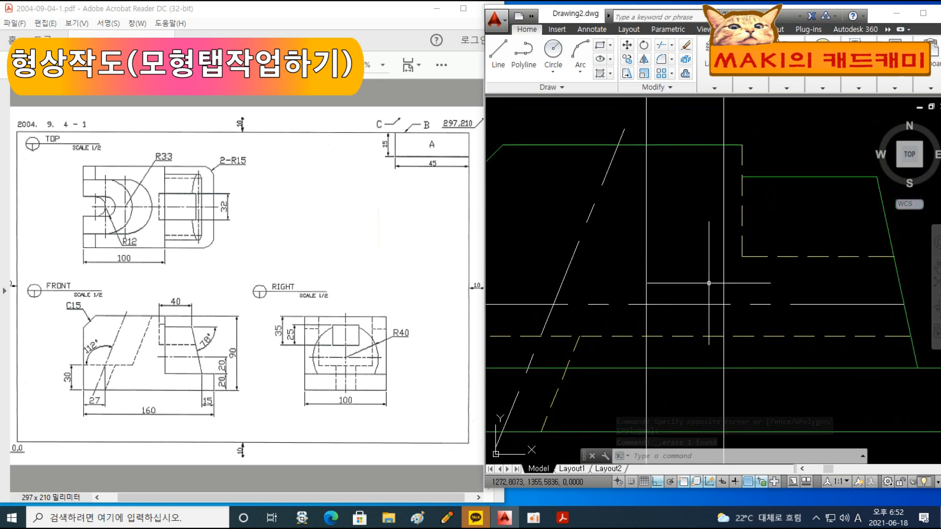
type("co")
key("Return")
left_click(566, 267)
key("Return")
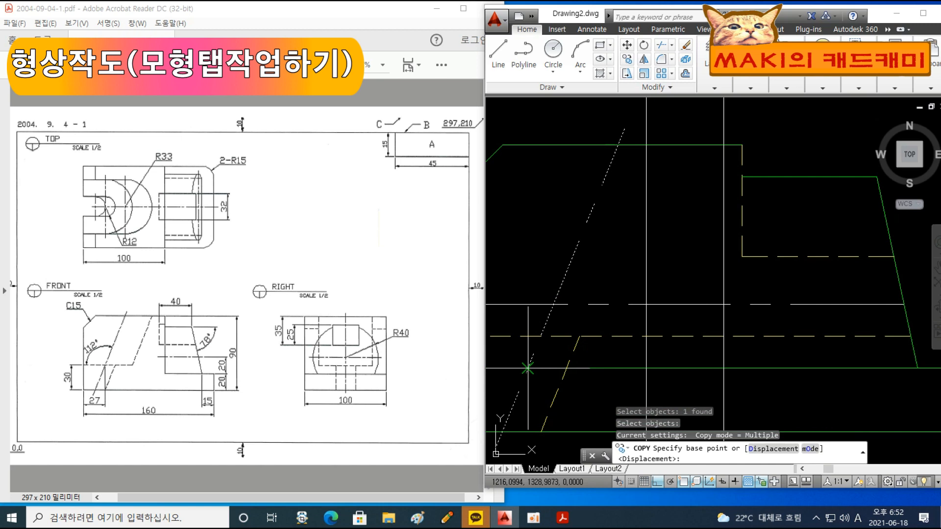
left_click(527, 368)
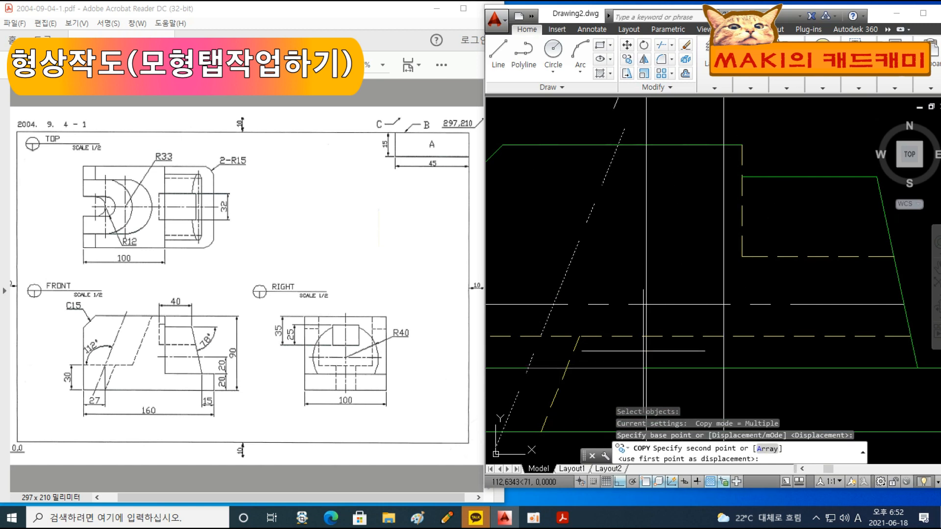
left_click(646, 336)
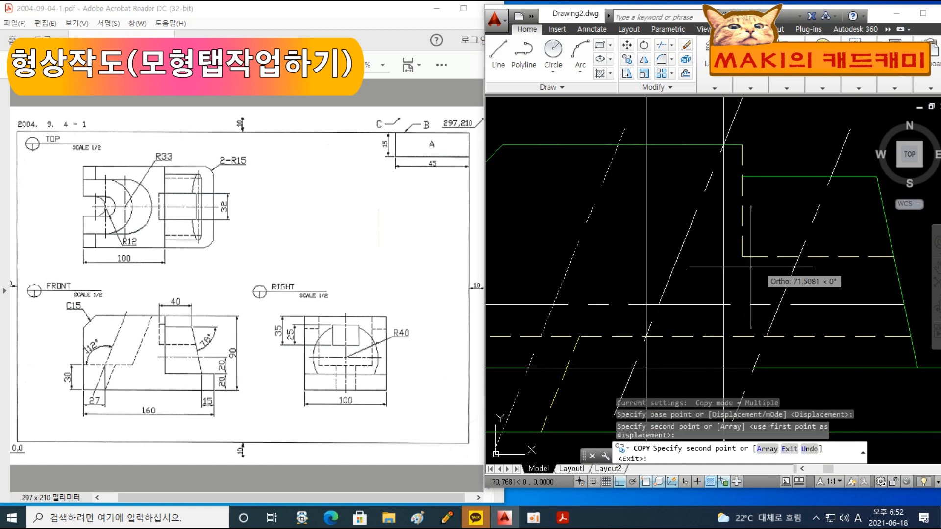
key("Escape")
Step: Match the copied slanted line's properties to the front view's yellow horizontal hidden line
type("match")
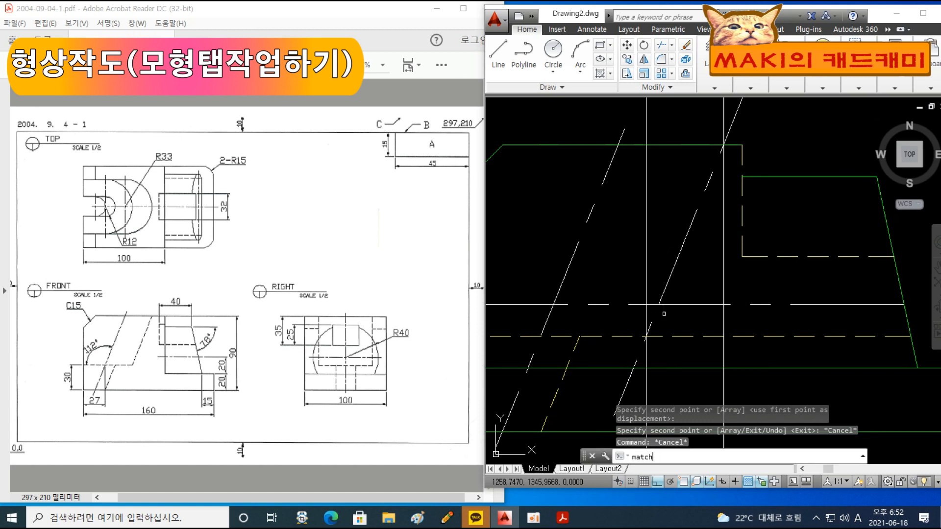
key("Return")
left_click(618, 336)
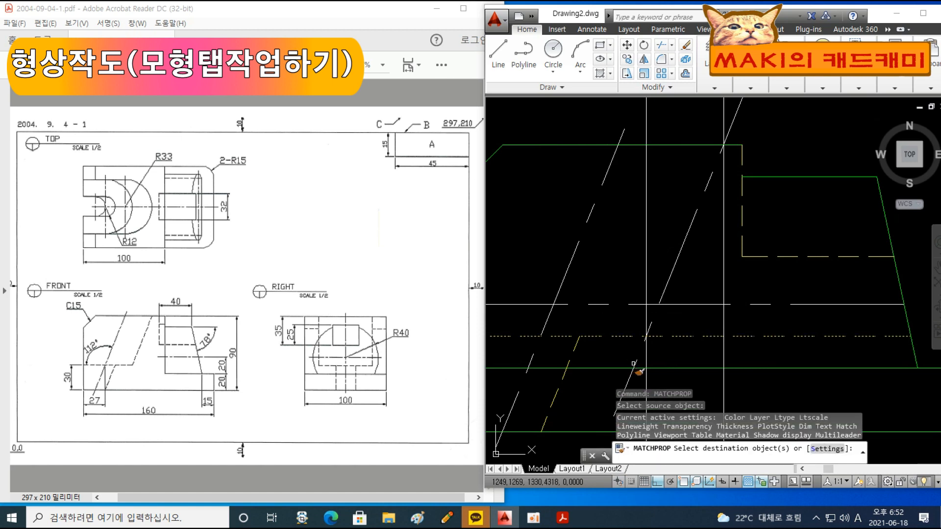
left_click(634, 363)
key("Return")
Step: Trim the copied slanted hidden line below the horizontal hidden line and above the front view's top edge
type("tr")
key("Return")
key("Return")
key("Escape")
key("Escape")
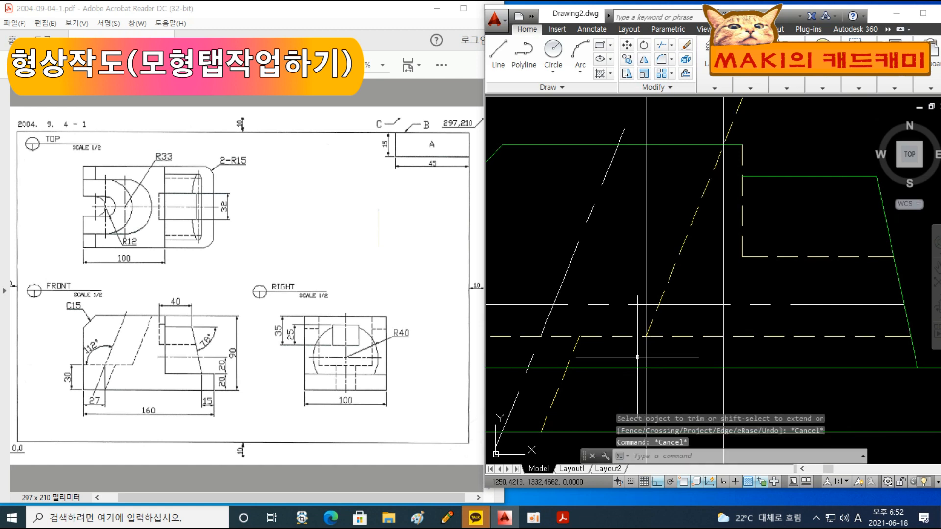
type("tr")
key("Return")
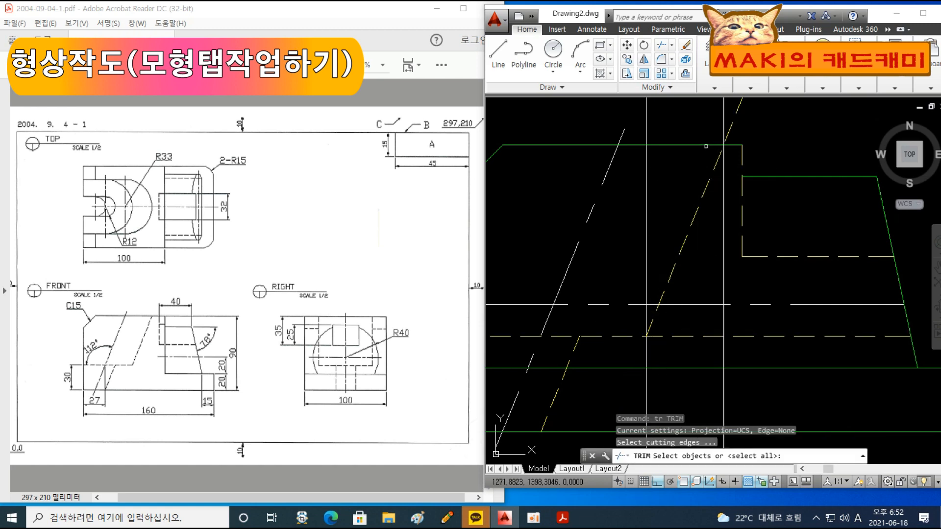
left_click(709, 146)
key("Return")
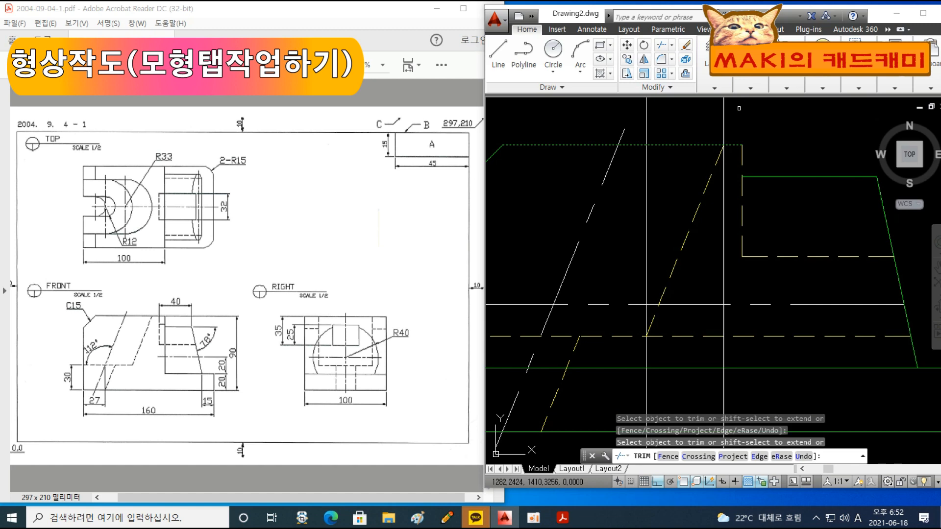
key("Escape")
Step: Erase the inner R33 arc's projection line from the front view
left_click(660, 289)
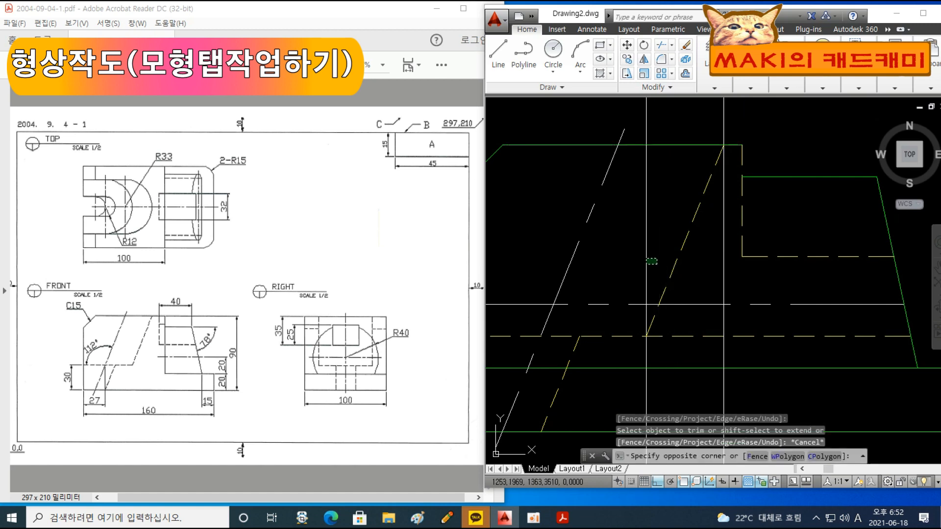
left_click(637, 254)
key("Delete")
Step: Trim the front view's horizontal hidden line to the right of the copied slanted hidden line
type("tr")
key("Return")
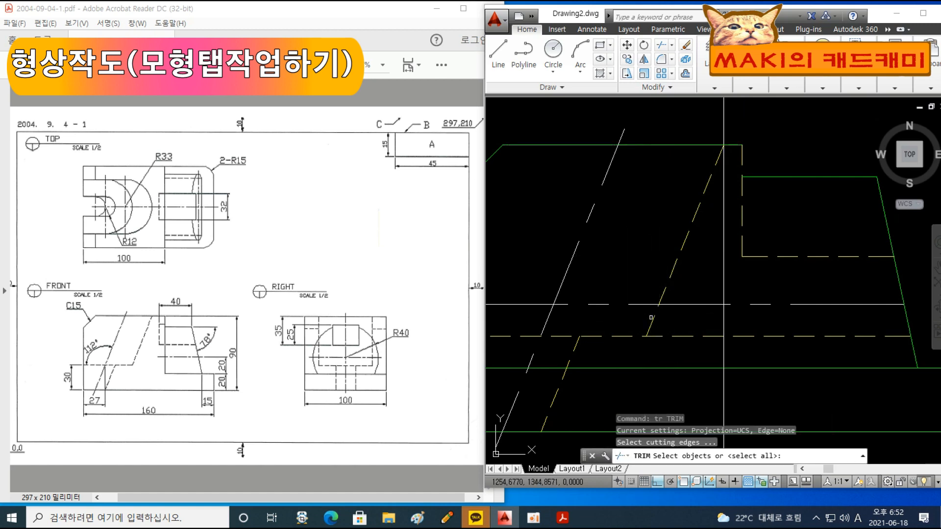
key("Return")
key("Escape")
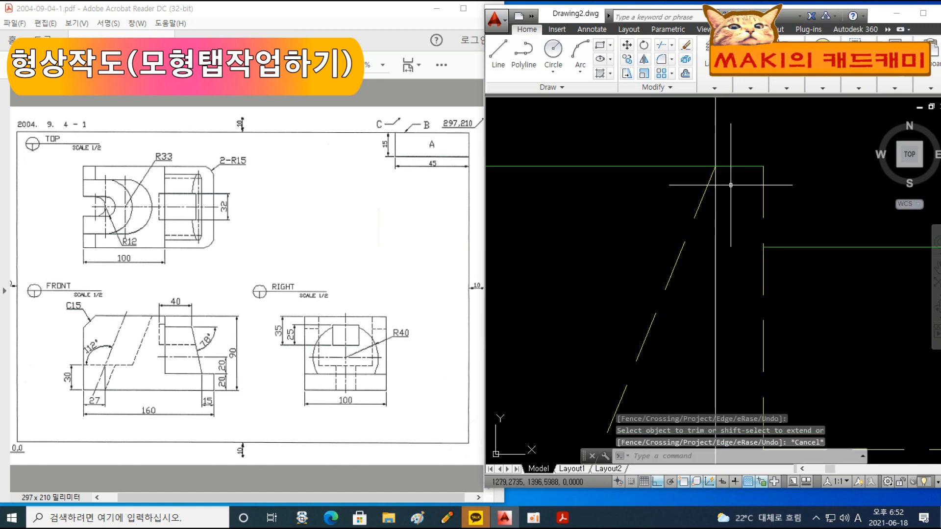
Step: Erase the outer R33 arc's projection line that still crosses the front view
scroll(722, 206, "down", 2)
left_click(722, 260)
key("Delete")
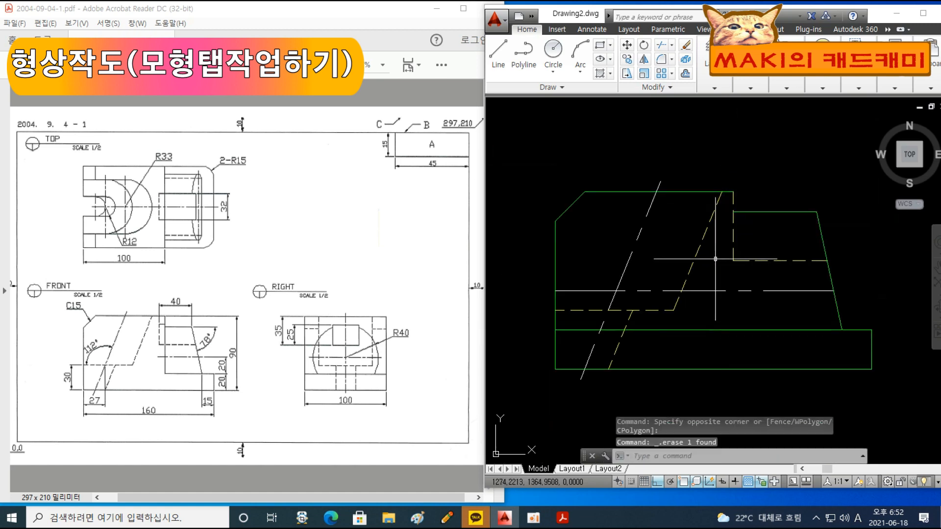
key("Escape")
key("Escape")
Step: Draw a vertical projection line from the upper end of the front view's vertical hidden line up past the top view
scroll(681, 294, "down", 2)
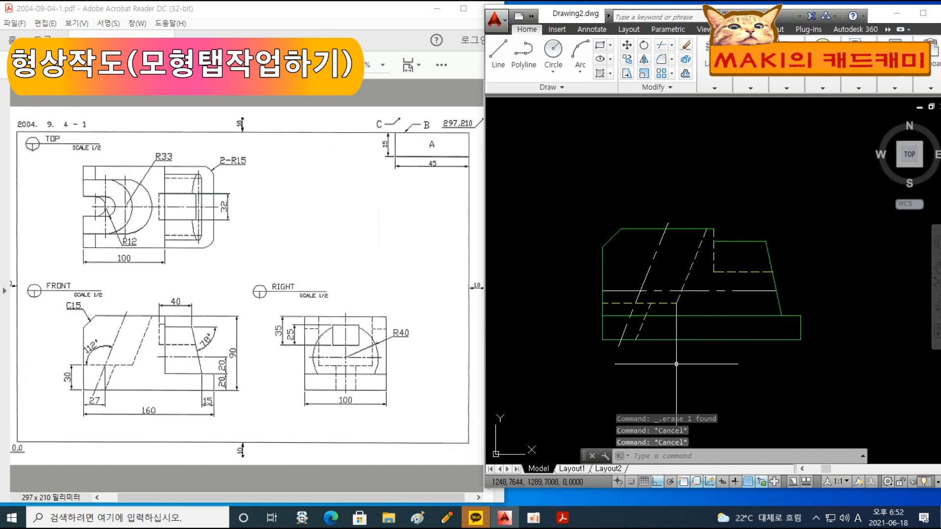
middle_click_drag(714, 357, 696, 351)
middle_click_drag(691, 230, 692, 353)
middle_click_drag(630, 126, 616, 288)
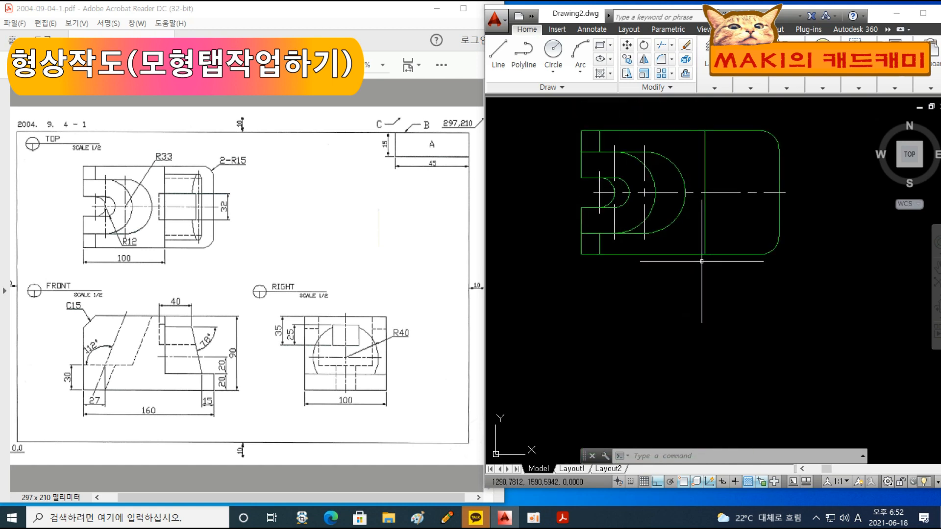
scroll(702, 262, "down", 2)
middle_click_drag(701, 314, 675, 225)
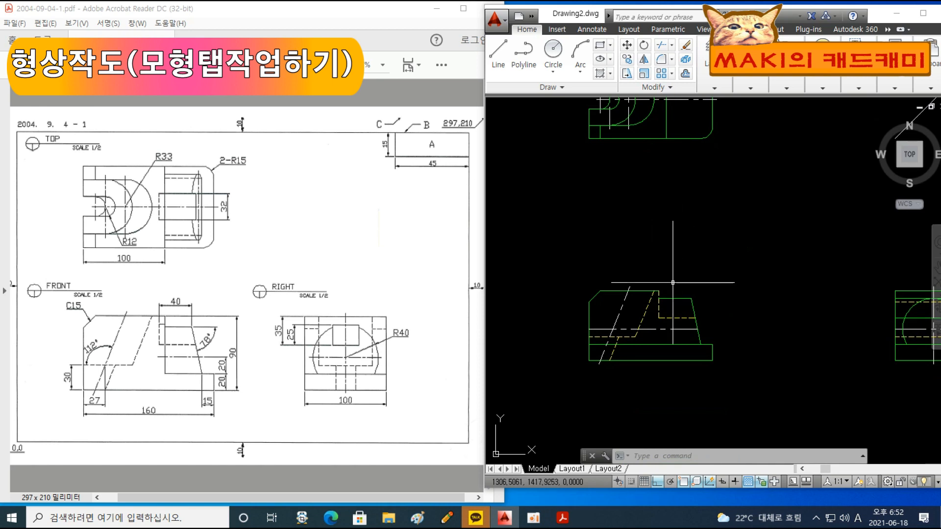
scroll(664, 289, "up", 4)
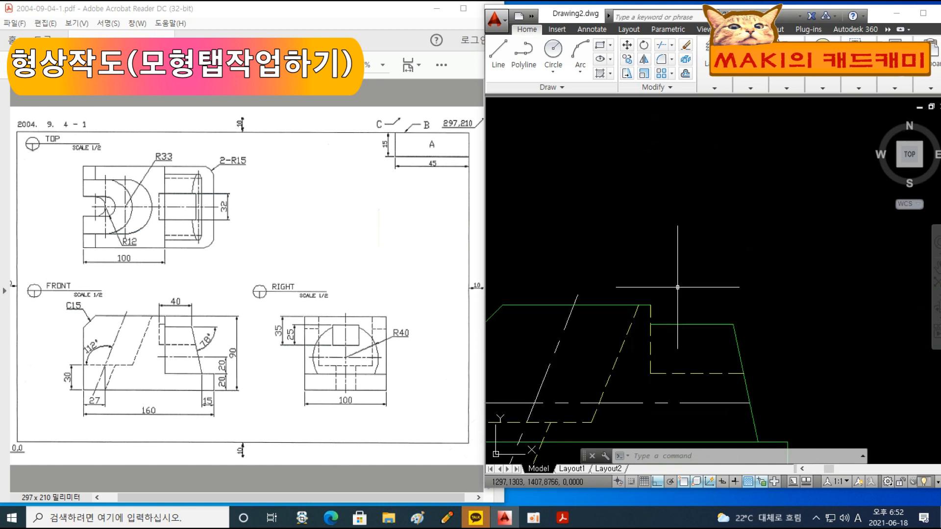
key("l")
key("Return")
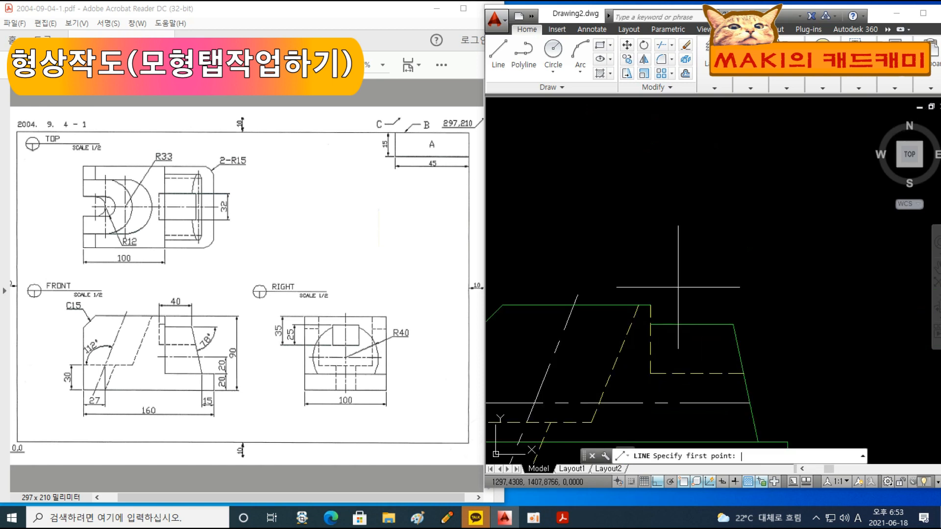
left_click(650, 304)
scroll(682, 212, "down", 2)
middle_click_drag(683, 129, 687, 202)
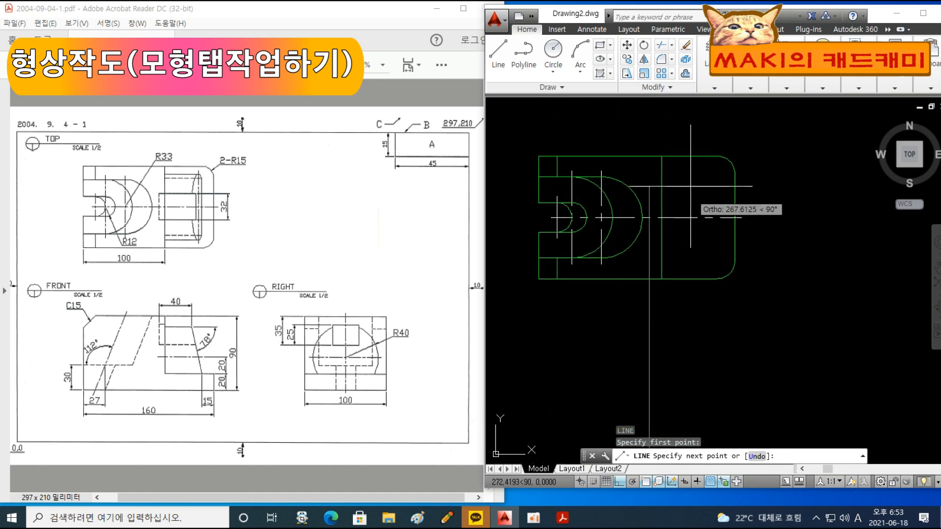
left_click(649, 120)
key("Return")
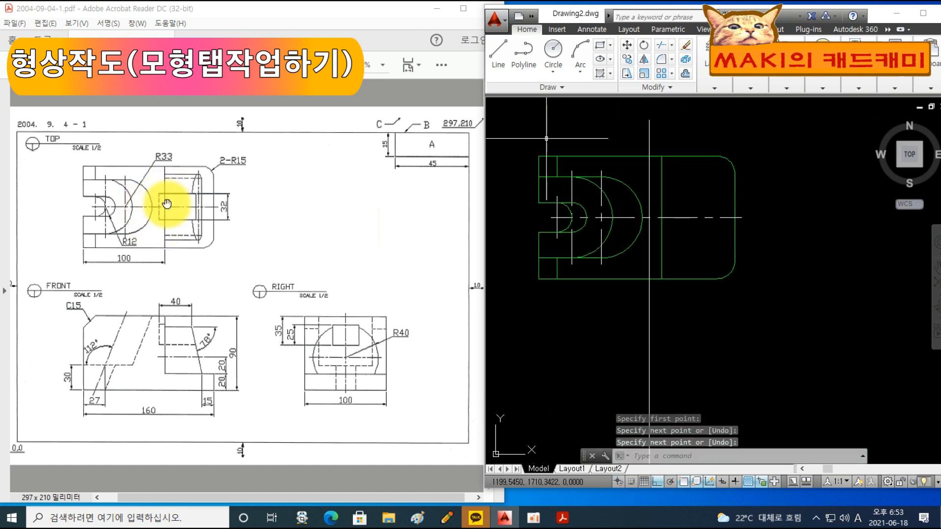
Step: Match the new vertical projection line to the properties of the front view's slanted hidden line
type("match")
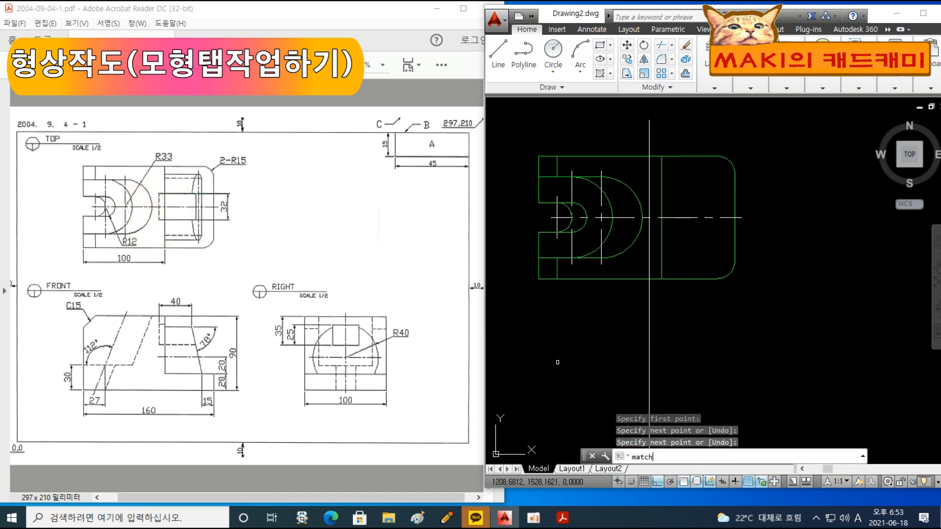
key("Return")
scroll(623, 338, "down", 2)
middle_click_drag(679, 400, 679, 258)
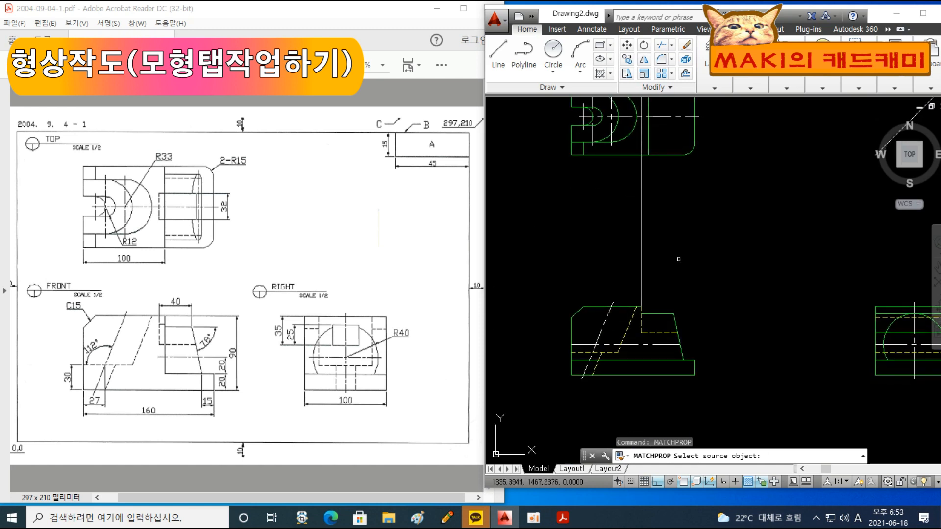
left_click(636, 320)
middle_click_drag(686, 236, 697, 321)
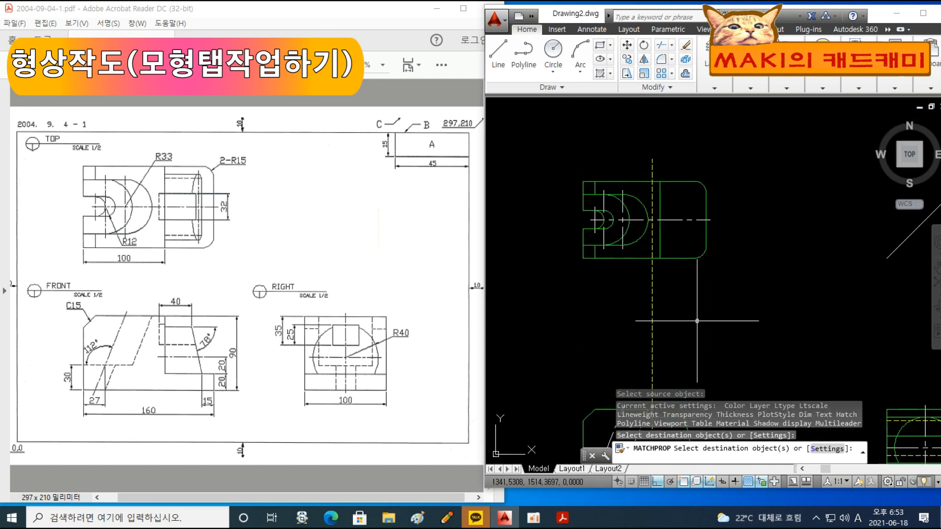
Step: Trim away the vertical hidden projection line below the top view's lower edge
key("Return")
type("tr")
key("Return")
left_click(667, 305)
left_click(623, 327)
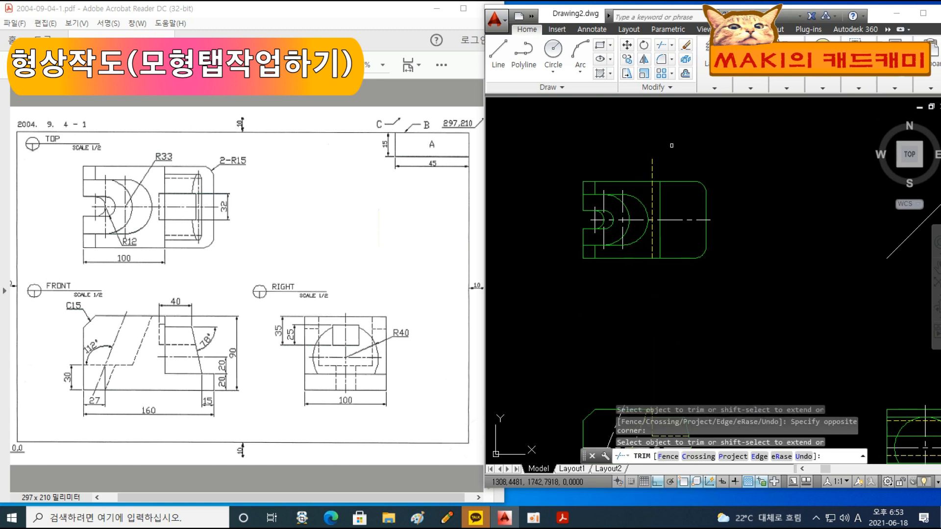
key("Escape")
key("Escape")
Step: Draw a vertical projection line from the upper end of the front view's slanted right edge up past the top view
middle_click_drag(752, 330, 690, 232)
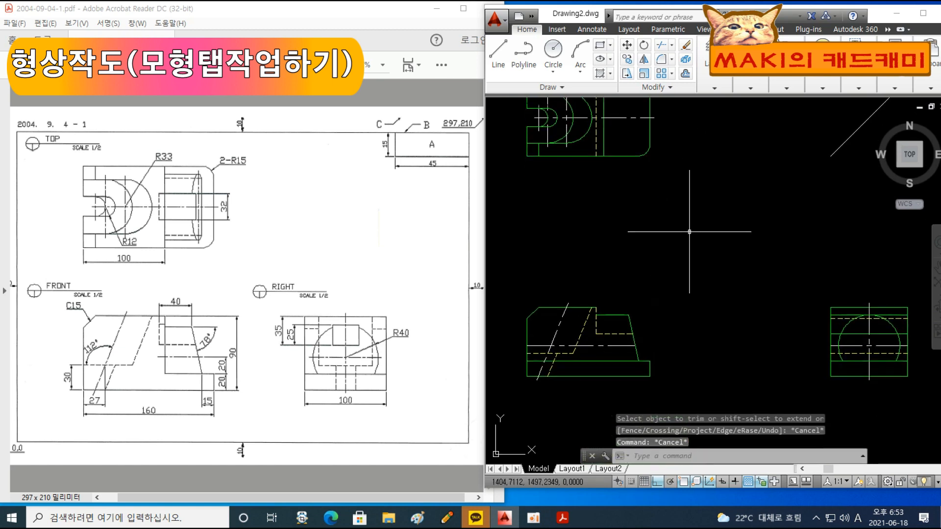
type("l")
key("Return")
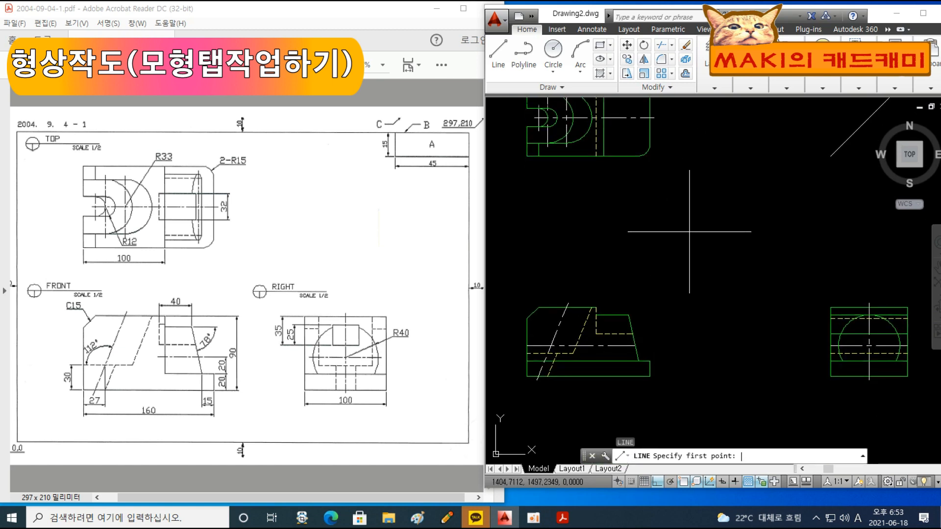
left_click(629, 316)
middle_click_drag(649, 226, 657, 304)
left_click(669, 123)
key("Return")
Step: Draw a vertical projection line from where the pocket's horizontal hidden line meets the slanted right edge up past the top view
middle_click_drag(721, 343, 696, 251)
key("Return")
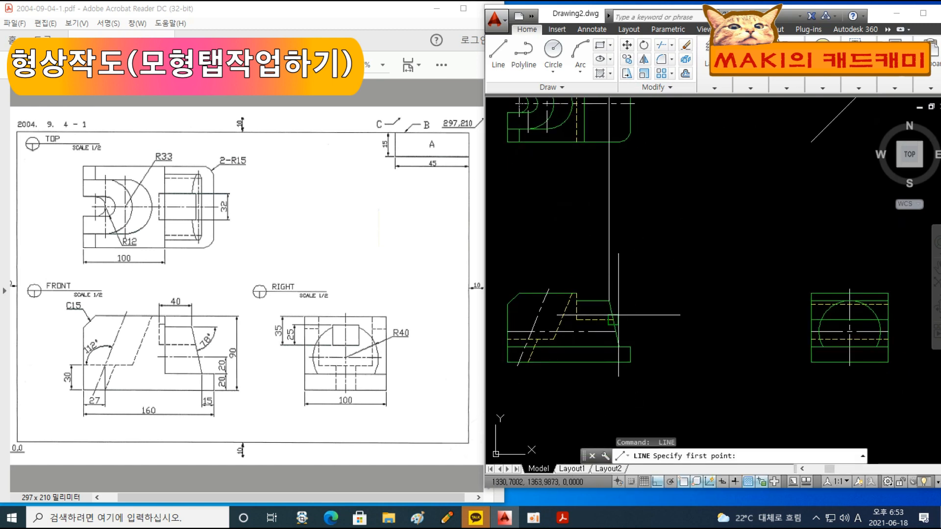
left_click(613, 320)
mouse_move(670, 218)
middle_mouse_down()
mouse_move(695, 339)
mouse_move(710, 224)
middle_mouse_up()
left_click(706, 166)
key("Return")
Step: Draw a third vertical projection line from the slanted right edge near the front view's centre line up past the top view
scroll(659, 317, "up", 2)
key("Return")
left_click(622, 333)
middle_click_drag(673, 256, 705, 362)
middle_click_drag(727, 197, 746, 396)
left_click(758, 163)
key("Return")
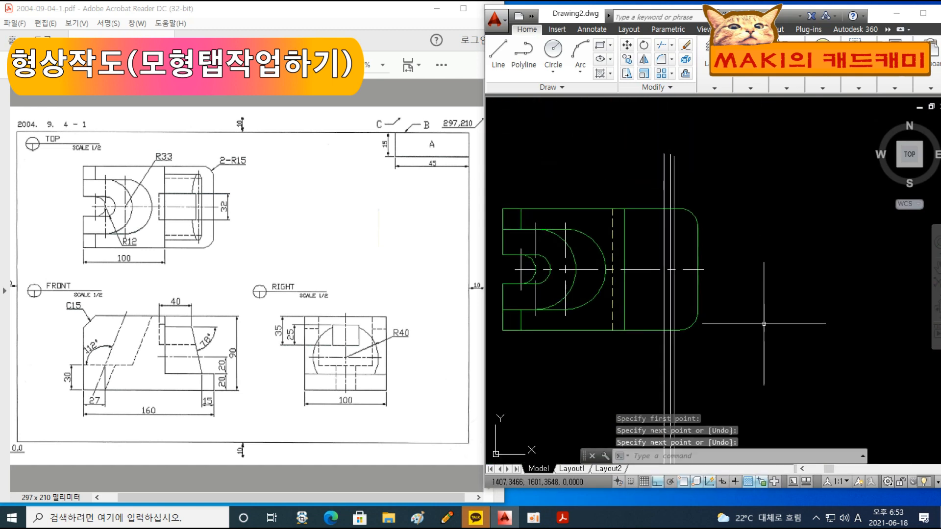
Step: Draw a vertical projection line from the lower end of the front view's slanted right edge up past the top view
middle_click_drag(764, 432, 718, 181)
middle_click_drag(718, 315, 709, 216)
key("Return")
left_click(624, 311)
middle_click_drag(697, 135, 737, 399)
left_click(757, 147)
key("Return")
Step: Redraw the vertical projection line from the centre line's crossing with the slanted right edge, and erase the redundant one
middle_click_drag(703, 275, 736, 434)
key("Return")
left_click(608, 276)
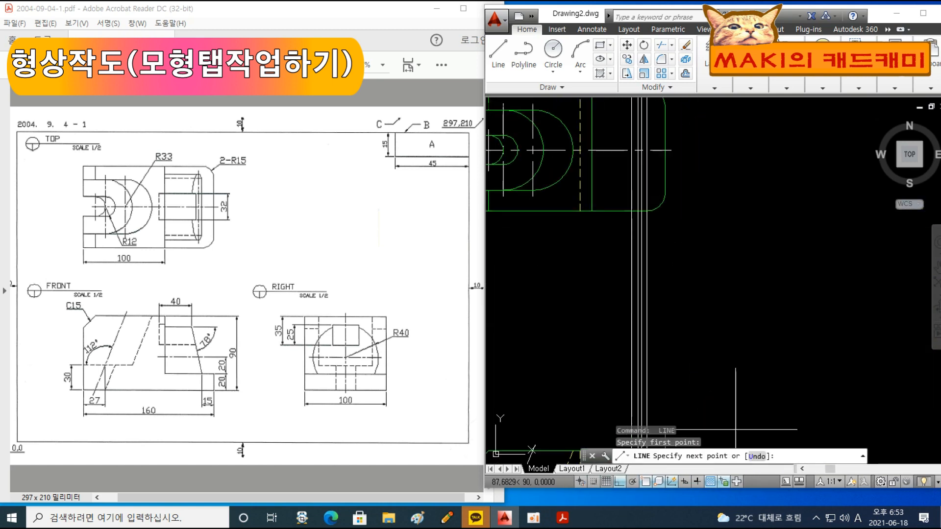
middle_click_drag(744, 171, 758, 305)
left_click(742, 188)
key("Return")
left_click(725, 393)
left_click(672, 368)
mouse_move(733, 378)
middle_mouse_down()
mouse_move(734, 339)
mouse_move(703, 279)
mouse_move(648, 349)
middle_mouse_up()
key("Delete")
Step: Move the vertical projection line at the centre line's crossing with the slanted edge to layer 중심선
left_click(572, 406)
left_click(729, 89)
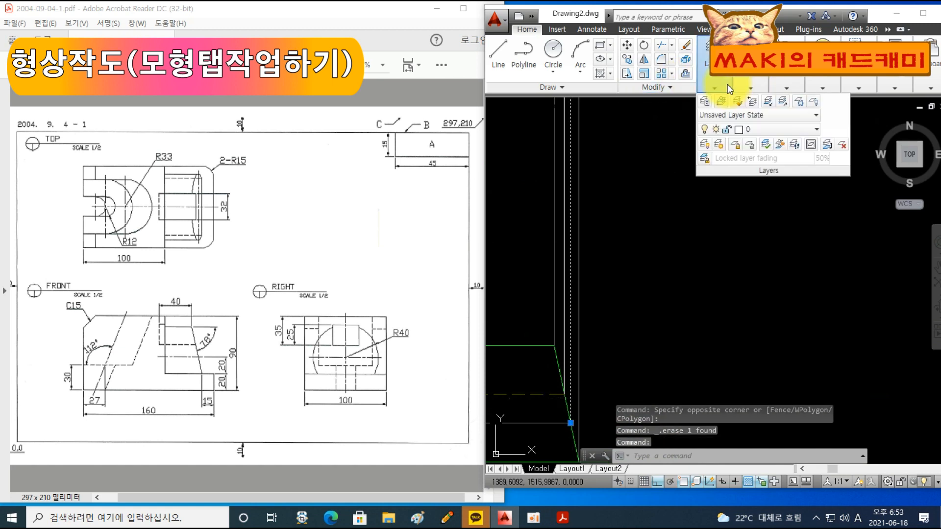
left_click(777, 129)
left_click(772, 237)
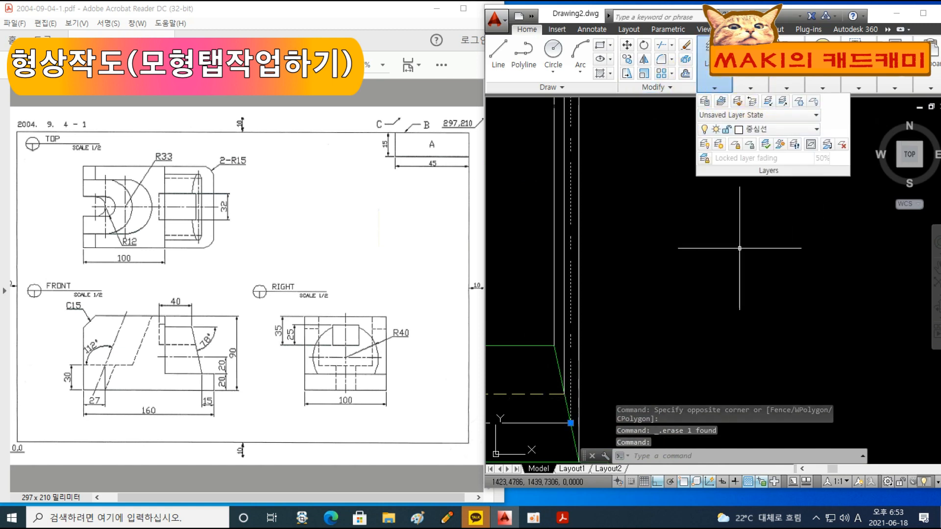
key("Escape")
key("Escape")
Step: Draw a horizontal projection line from the upper edge of the top view's R33 slot past the diagonal projection line
middle_click_drag(603, 184, 632, 308)
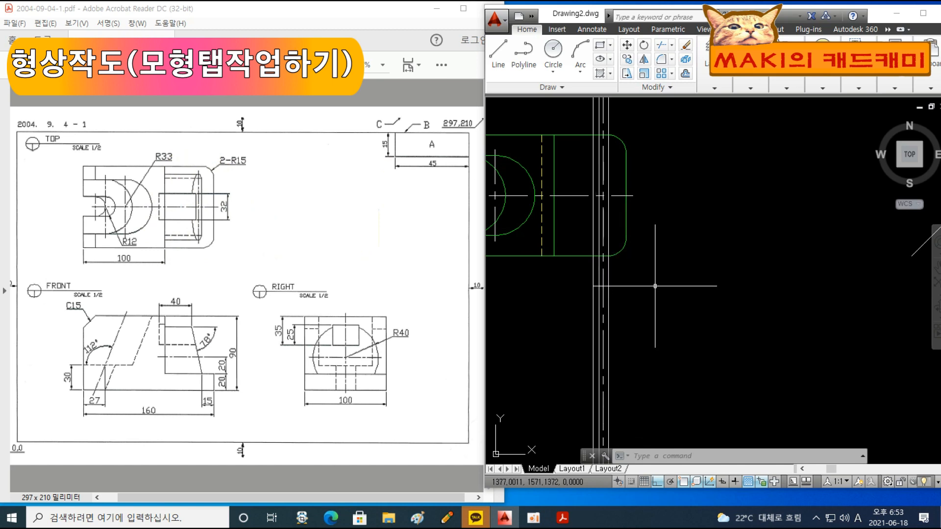
scroll(656, 292, "down", 2)
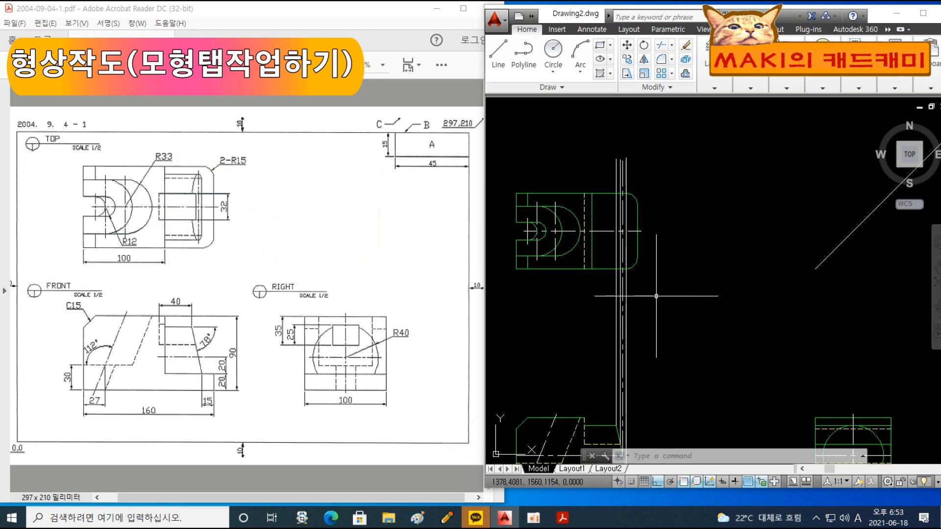
middle_click_drag(668, 353, 664, 314)
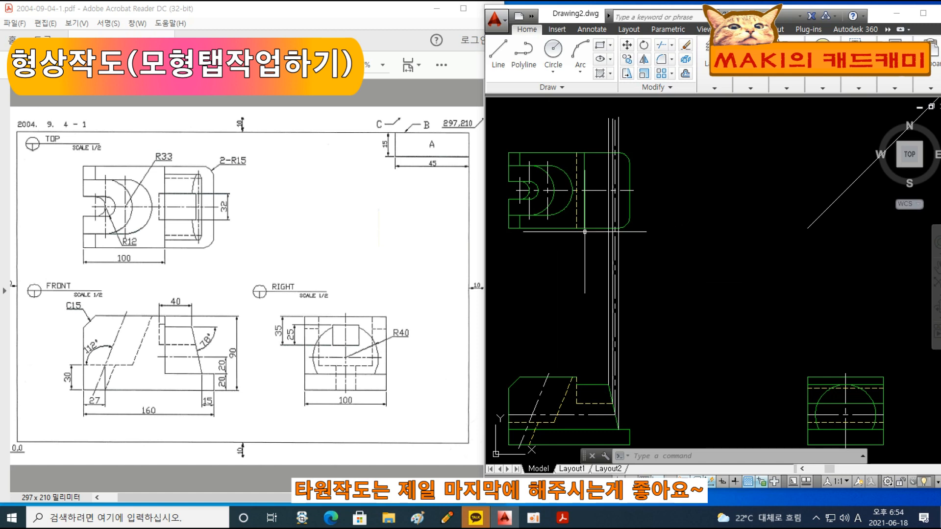
middle_click_drag(687, 309, 687, 292)
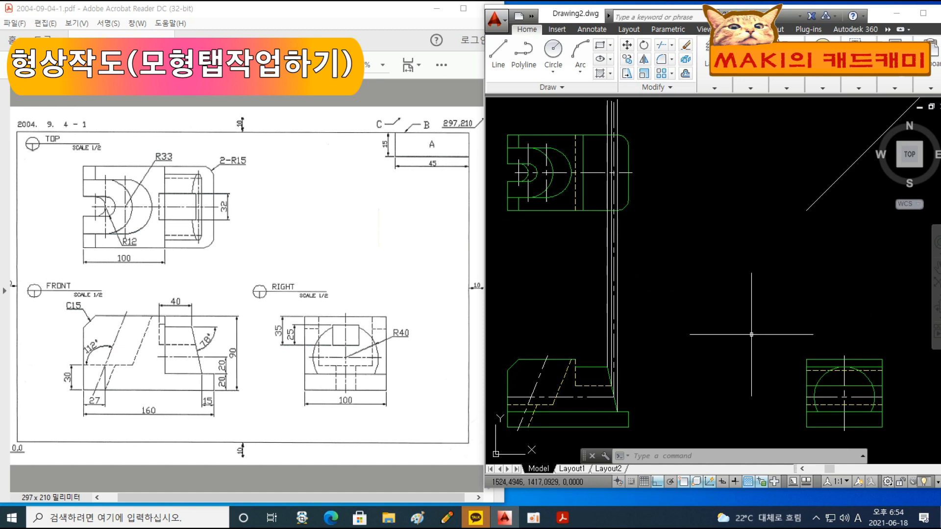
middle_click_drag(800, 285, 784, 286)
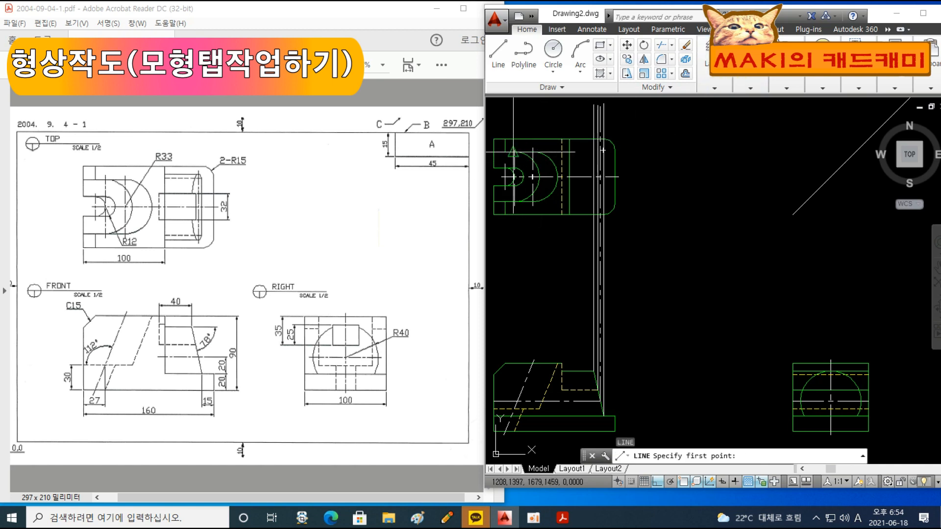
scroll(513, 152, "up", 4)
left_click(562, 147)
scroll(669, 162, "down", 4)
middle_click_drag(854, 202, 653, 204)
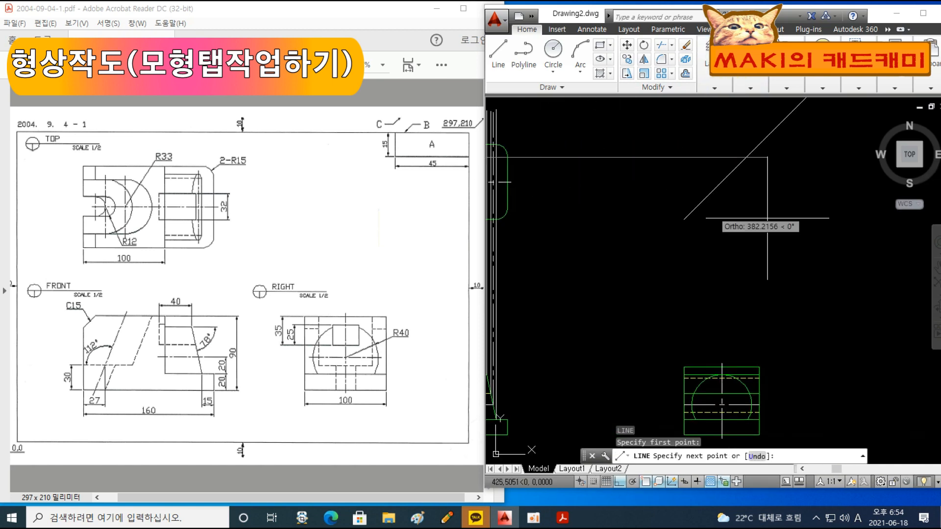
left_click(793, 221)
key("space")
Step: Try to project the top view's horizontal centre line across to the diagonal line and down towards the right view
middle_click_drag(570, 249, 754, 248)
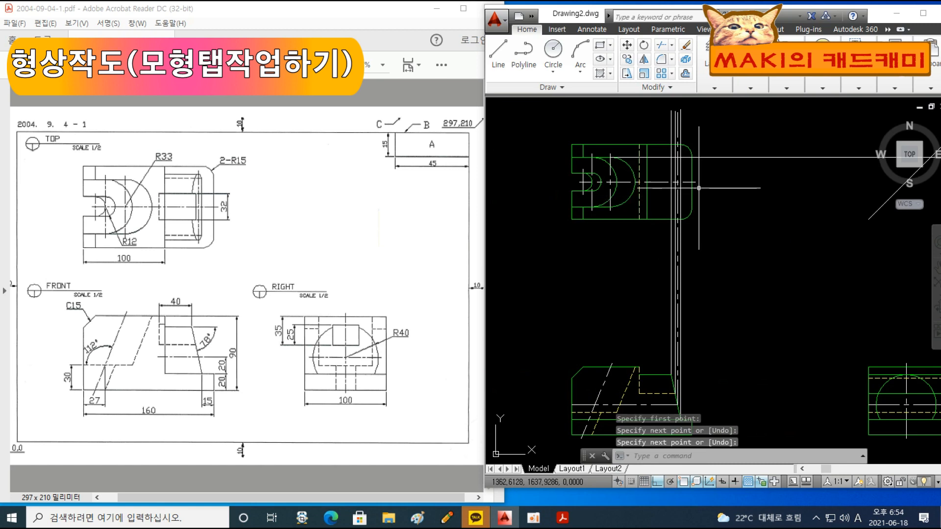
key("space")
left_click(693, 182)
middle_click_drag(778, 202, 645, 202)
left_click(831, 211)
key("space")
key("space")
left_click(773, 181)
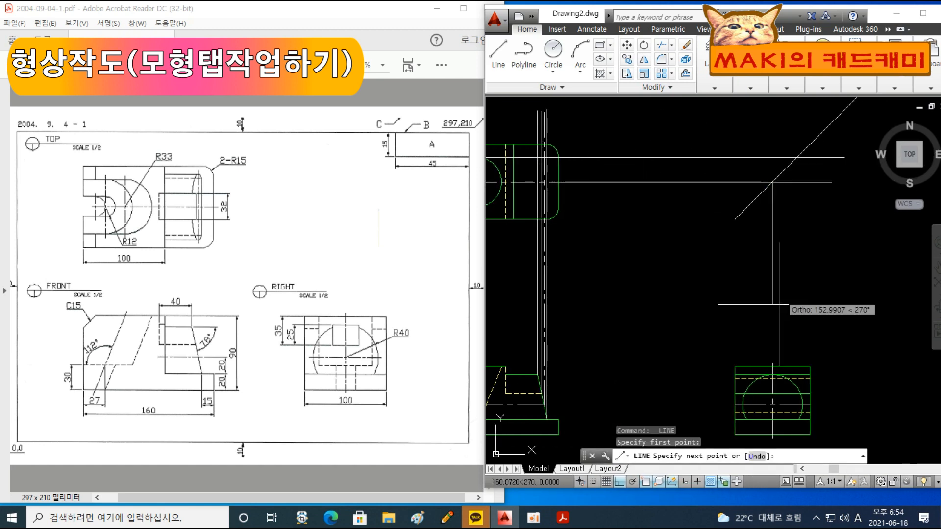
key("Escape")
key("Escape")
Step: Erase the horizontal projection line extending from the top view's centre line
left_click(729, 205)
left_click(692, 178)
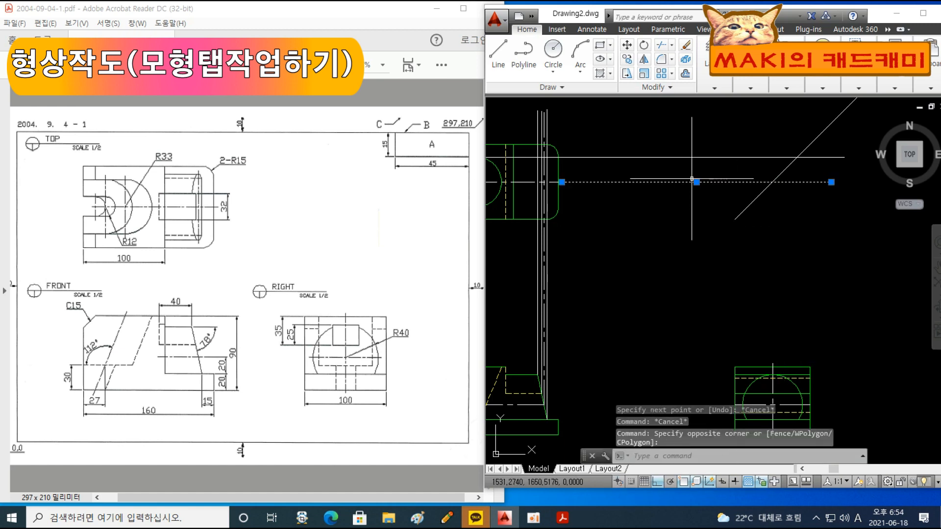
key("Delete")
Step: Draw a horizontal projection line from the lower edge of the top view's R33 slot past the diagonal projection line
key("l")
key("space")
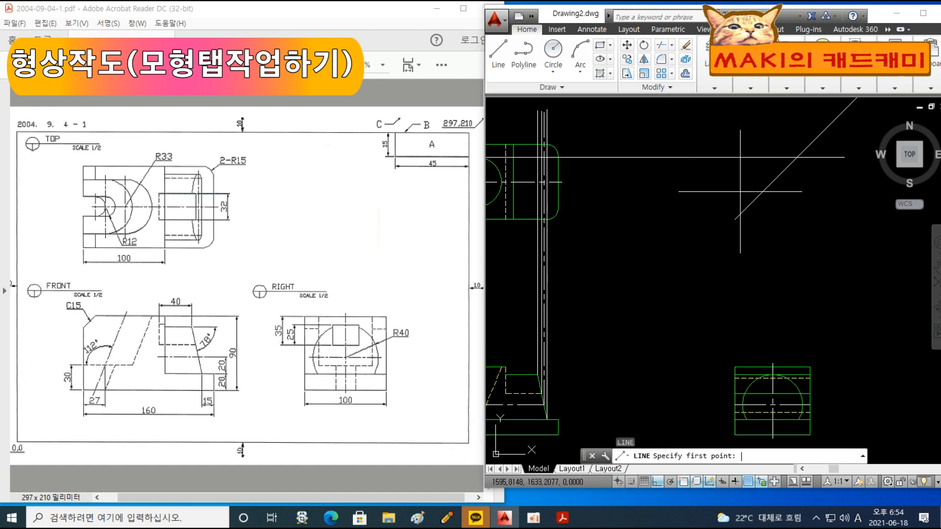
middle_click_drag(551, 235, 629, 228)
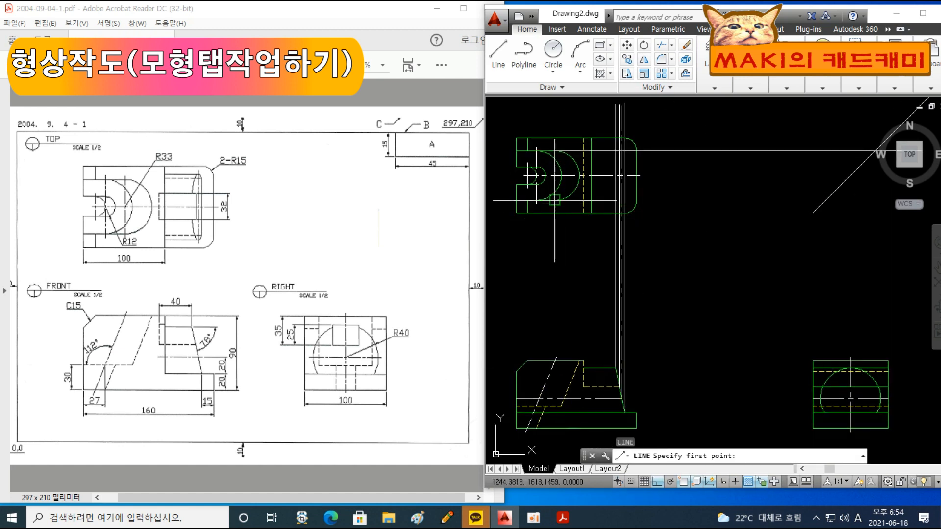
left_click(636, 199)
middle_click_drag(748, 211, 678, 211)
left_click(849, 235)
key("space")
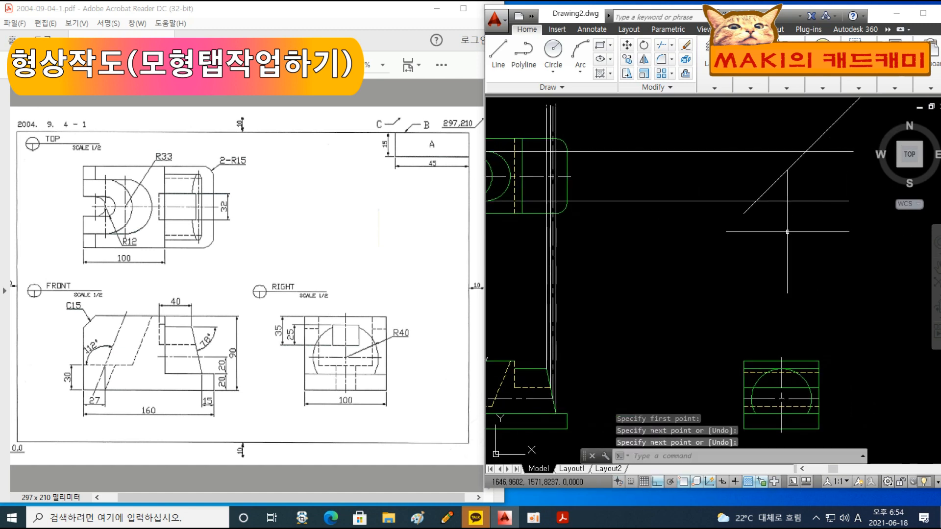
Step: Draw a vertical line from the lower slot projection's crossing with the diagonal line down past the right view
key("space")
left_click(756, 200)
middle_click_drag(772, 304, 763, 224)
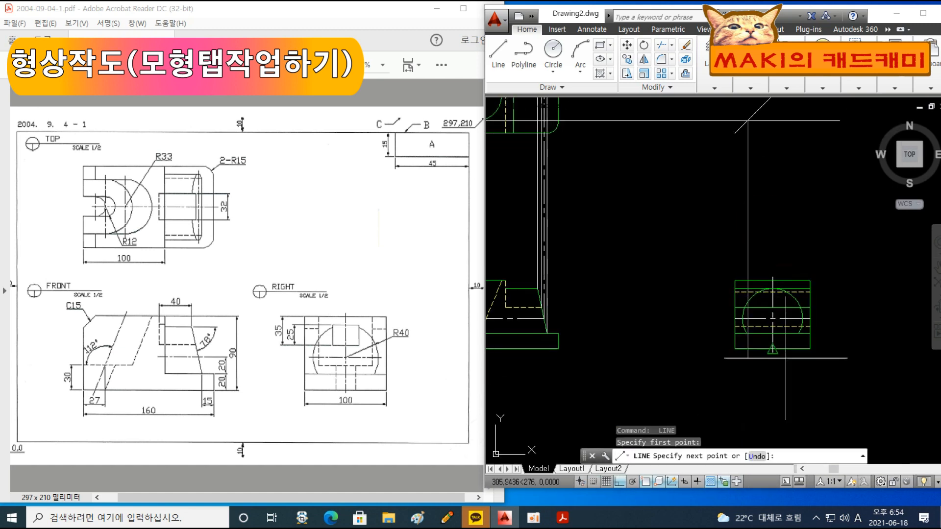
left_click(748, 393)
key("space")
Step: Draw a vertical line from the upper slot projection's crossing with the diagonal line down past the right view
middle_click_drag(781, 169, 743, 243)
key("space")
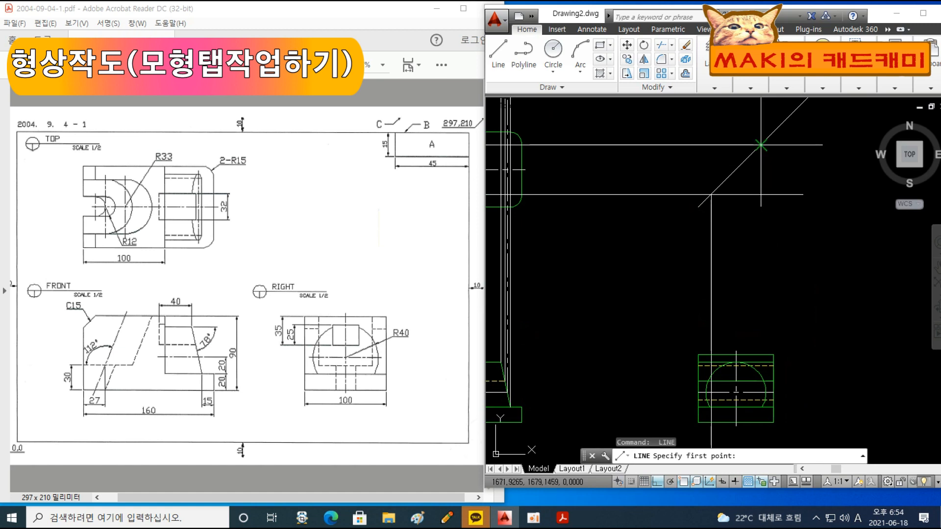
left_click(760, 145)
middle_click_drag(780, 338, 772, 243)
left_click(788, 374)
key("space")
Step: Examine the RIGHT view's hidden slot edges in the reference PDF, enlarged, and return to the drawing
scroll(748, 279, "up", 4)
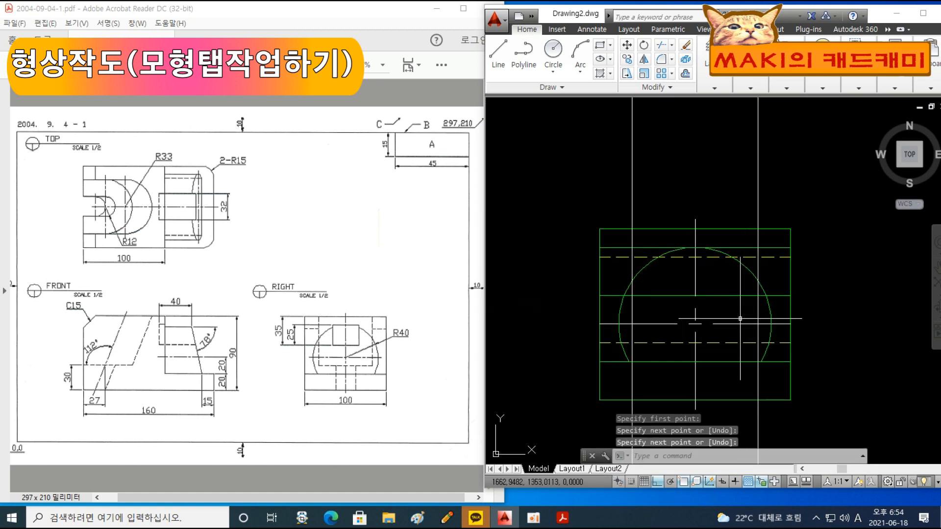
middle_click_drag(739, 342, 734, 319)
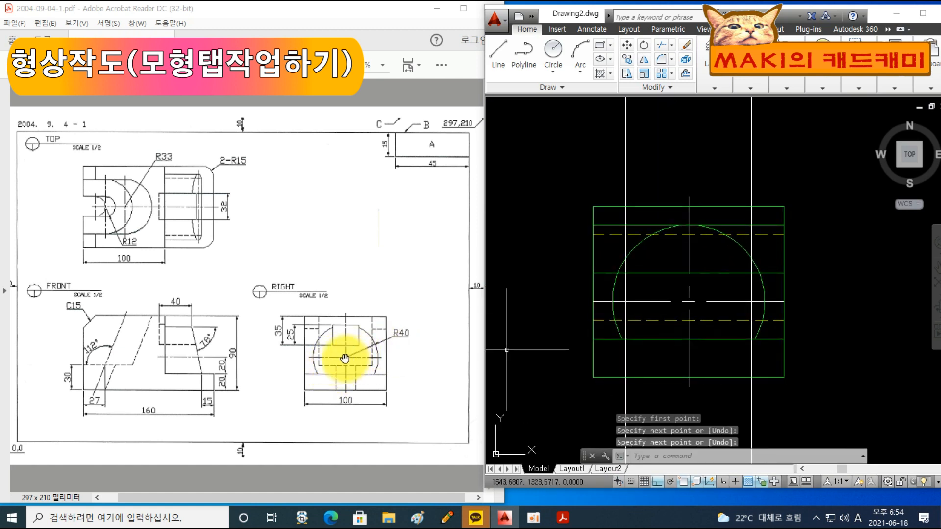
left_click(343, 356)
scroll(344, 326, "up", 4, "ctrl")
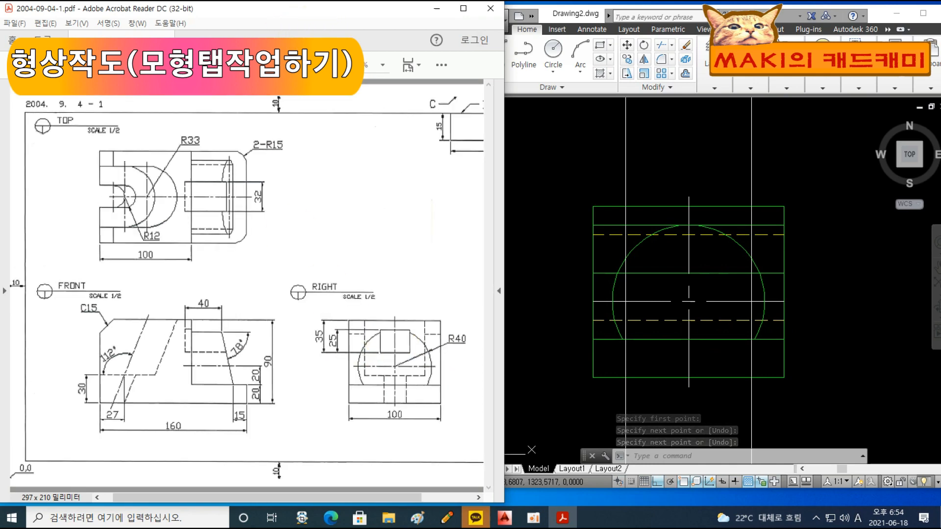
mouse_move(400, 315)
left_mouse_down()
mouse_move(368, 325)
mouse_move(248, 227)
left_mouse_up()
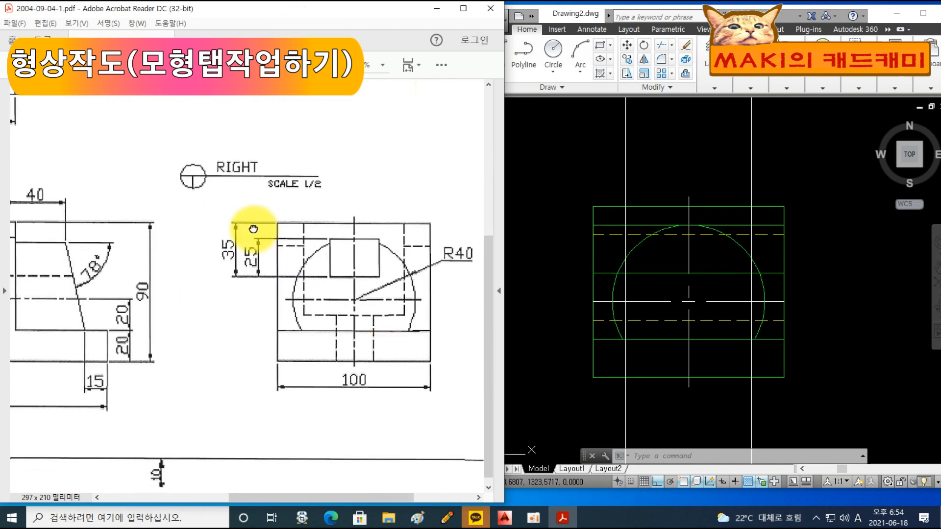
left_click(598, 328)
Step: Match both vertical slot projection lines to the properties of the right view's lower horizontal hidden line
middle_click_drag(694, 379, 690, 388)
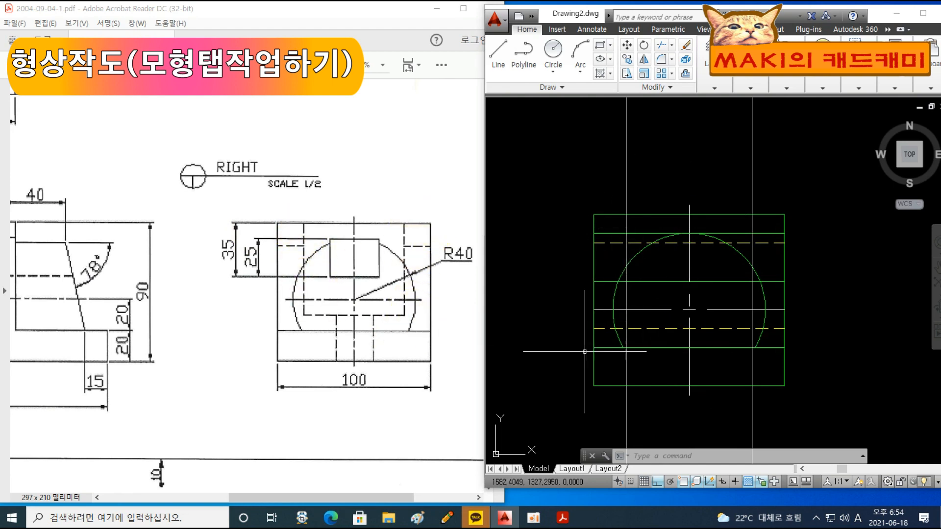
type("ma")
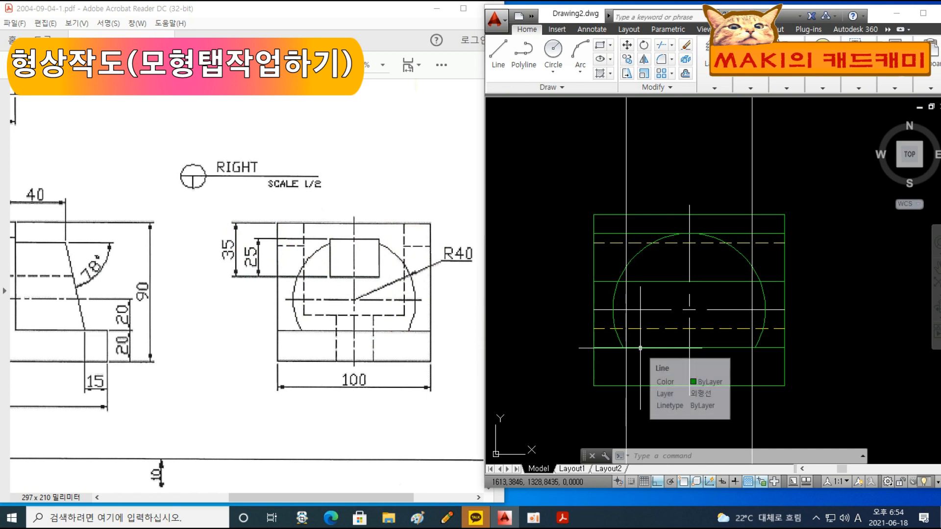
key("space")
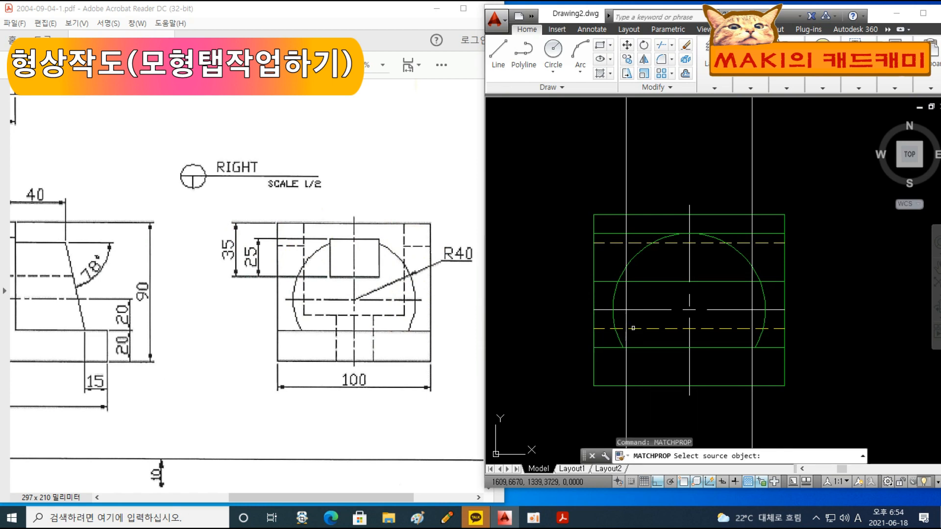
left_click(633, 327)
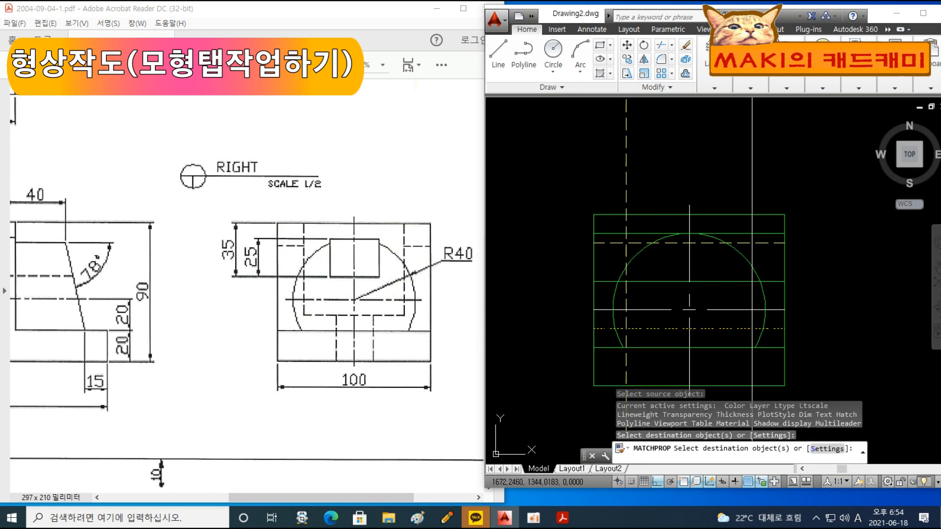
left_click(753, 319)
key("Escape")
Step: Trim the right view's vertical slot hidden lines below the lower horizontal hidden line, and that line's ends outside the two verticals
type("tr")
key("space")
left_click(730, 338)
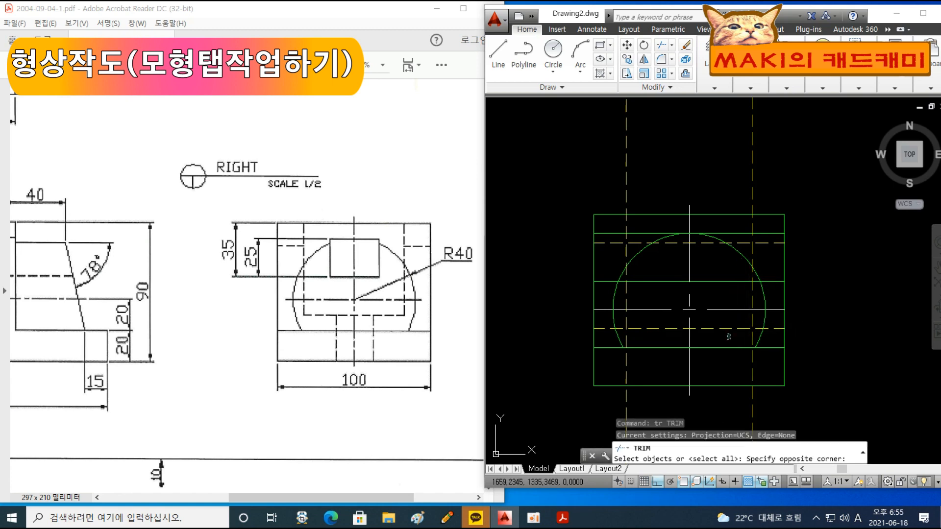
left_click(720, 327)
left_click(656, 345)
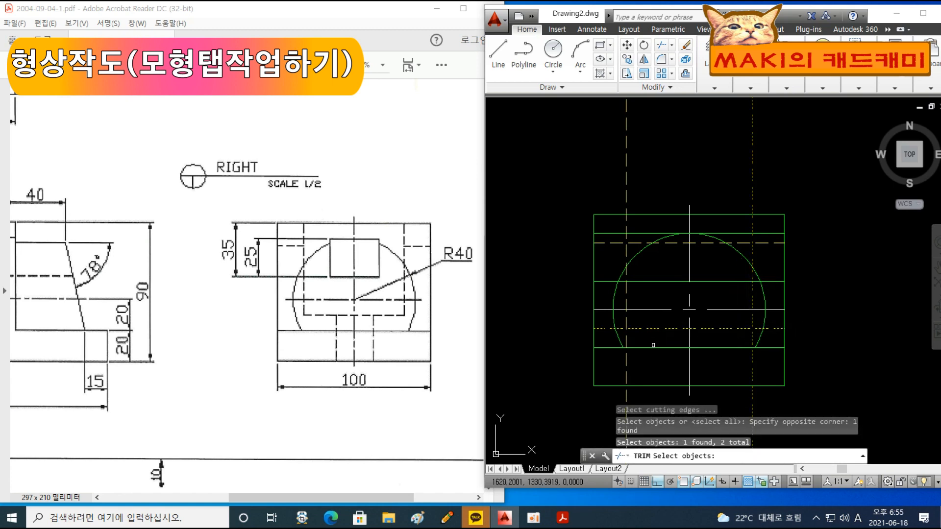
key("space")
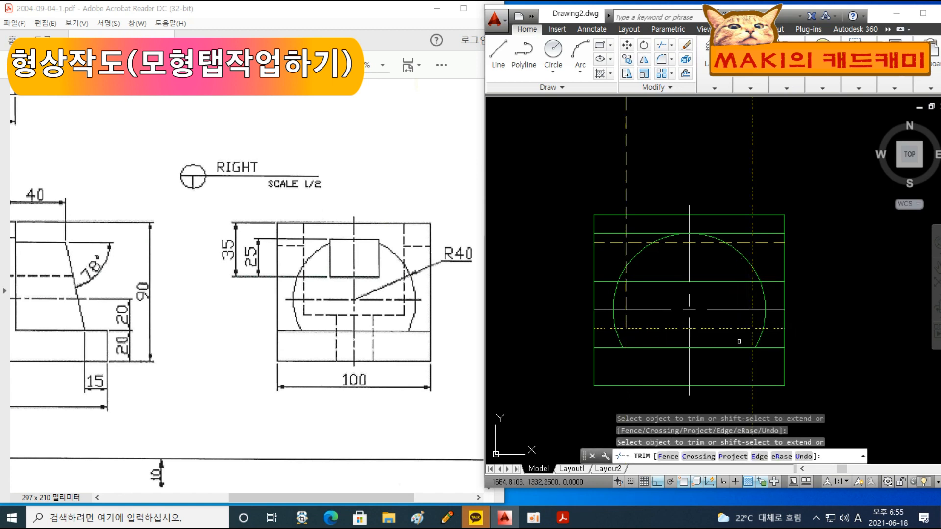
left_click(769, 329)
left_click(694, 328)
key("space")
Step: Trim the two vertical slot hidden lines above the right view's top edge
key("space")
left_click(670, 229)
left_click(660, 208)
key("space")
left_click(795, 151)
left_click(582, 121)
key("Escape")
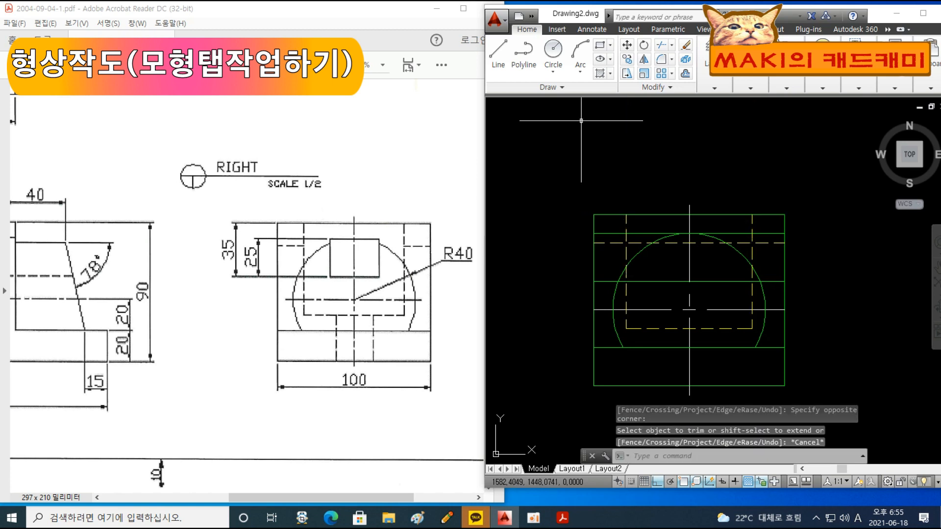
Step: Trim the right view's upper horizontal hidden line between the two vertical hidden lines
type("tr")
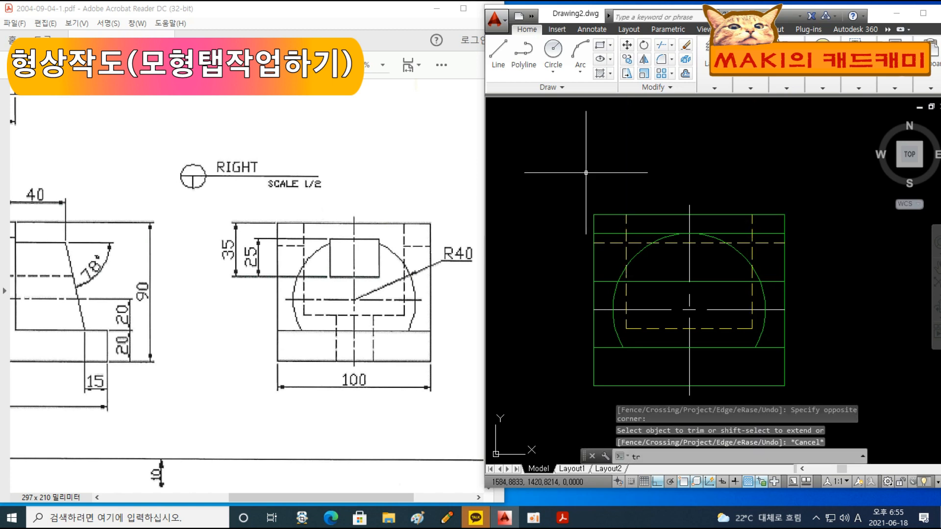
key("space")
left_click(626, 251)
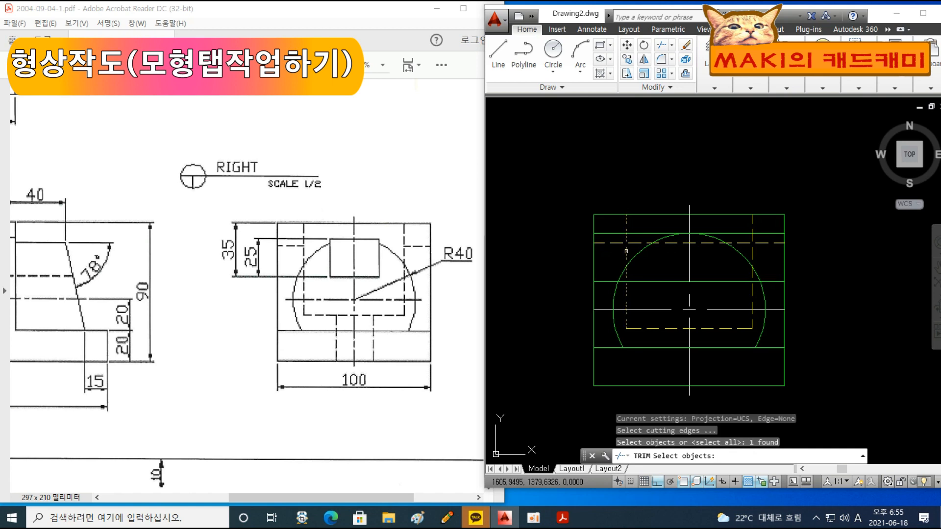
left_click(753, 252)
key("space")
left_click(743, 243)
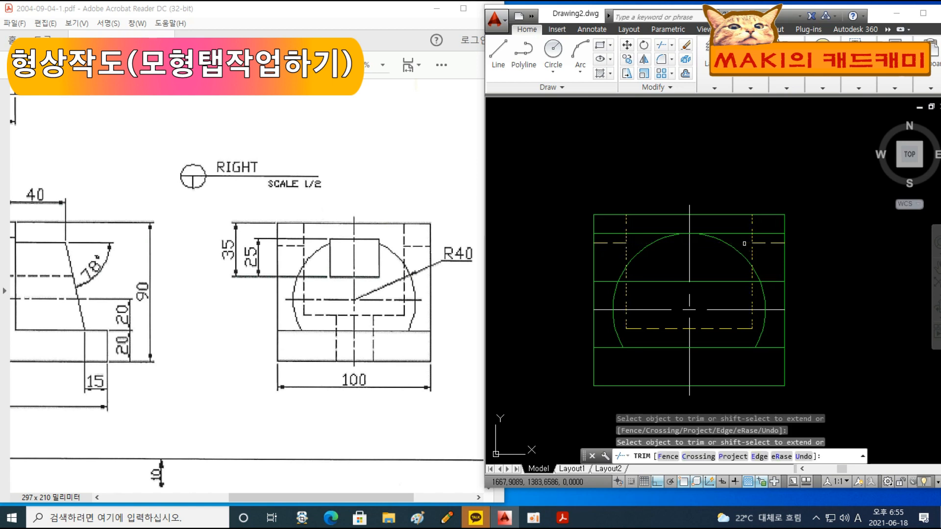
key("Escape")
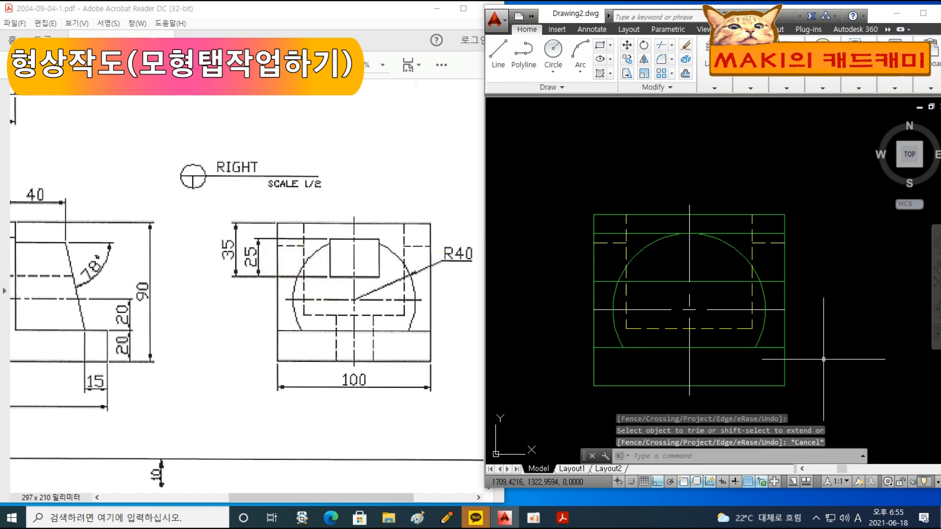
Step: Erase the two horizontal slot projection lines between the top view and the diagonal line
scroll(675, 218, "down", 5)
middle_click_drag(675, 182, 693, 232)
left_click(647, 190)
left_click(622, 123)
key("Delete")
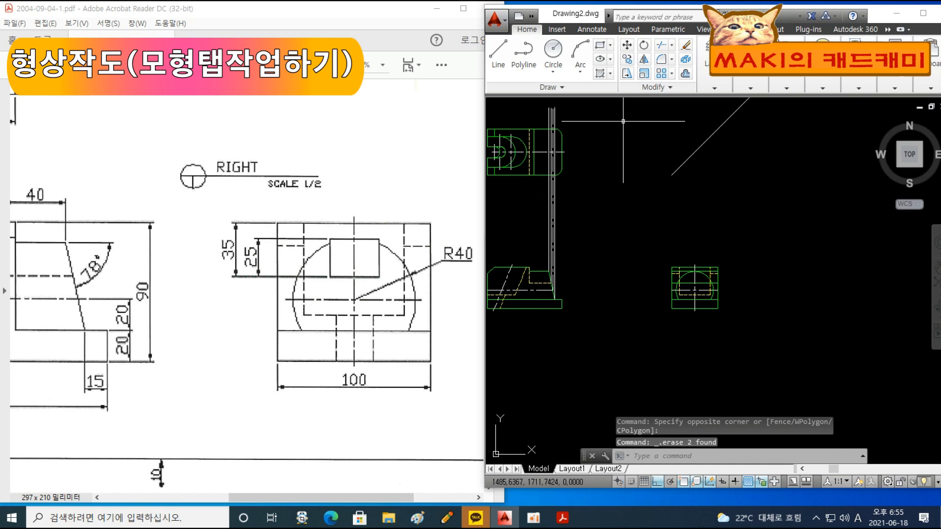
Step: Draw a vertical line from the left quadrant of the right view's large arc up past the diagonal line
type("l")
key("Return")
scroll(670, 267, "up", 5)
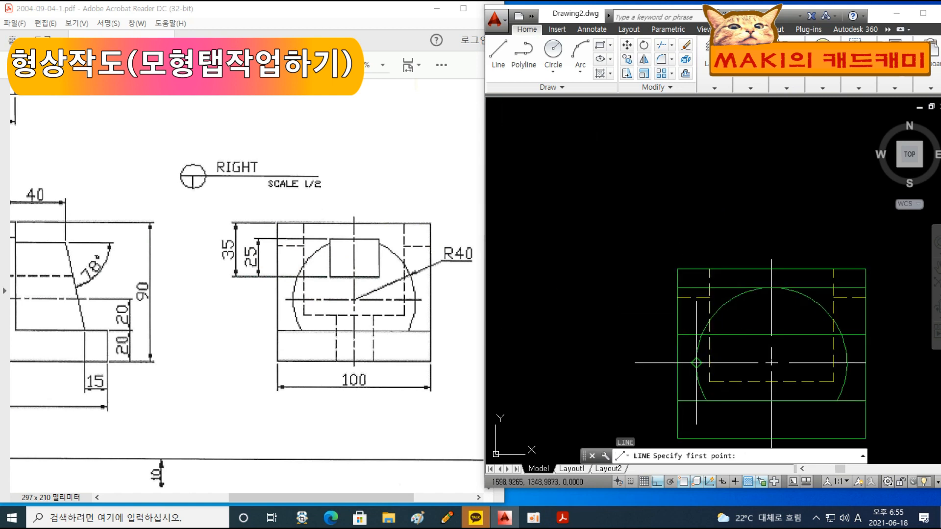
left_click(697, 363)
scroll(700, 265, "down", 5)
middle_click_drag(684, 183, 688, 325)
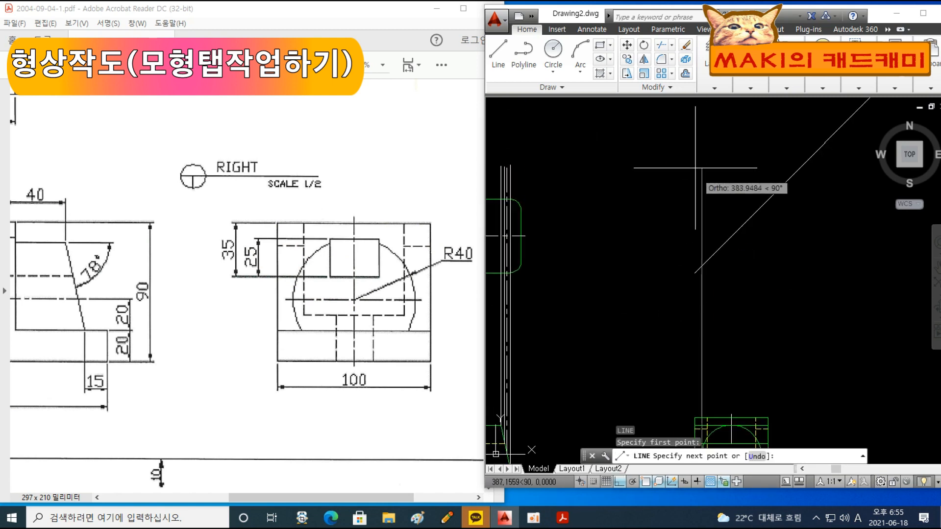
left_click(689, 141)
middle_click_drag(765, 281, 727, 151)
scroll(683, 288, "up", 3)
middle_click_drag(688, 304, 693, 249)
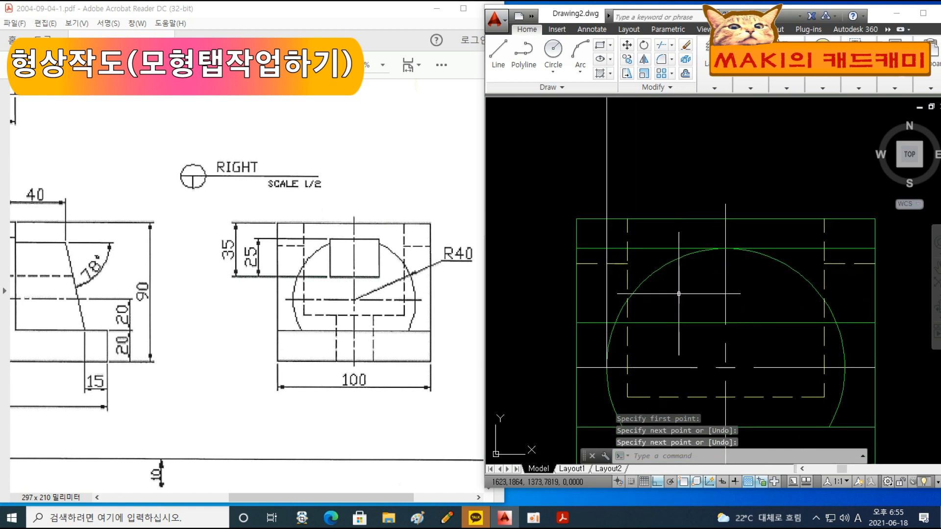
key("Return")
Step: Draw a vertical line from the right quadrant of the right view's large arc up past the diagonal line
key("Return")
middle_click_drag(701, 392, 693, 321)
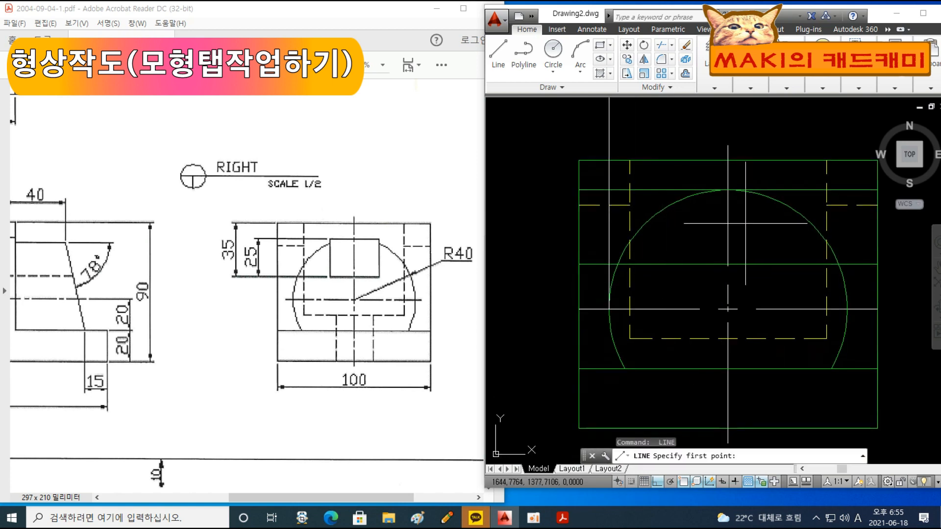
middle_click_drag(724, 221, 664, 217)
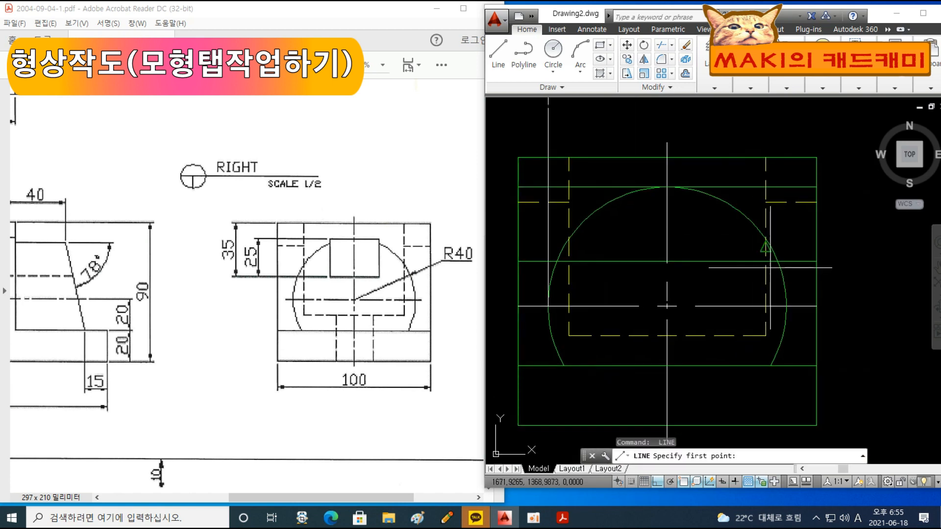
left_click(786, 306)
scroll(786, 227, "down", 4)
middle_click_drag(776, 166, 735, 365)
middle_click_drag(758, 240, 754, 386)
left_click(741, 111)
key("space")
Step: Draw a horizontal line from the left arc projection's crossing with the diagonal line leftward past the top view
middle_click_drag(770, 341, 758, 206)
scroll(733, 264, "down", 3)
middle_click_drag(731, 297, 721, 199)
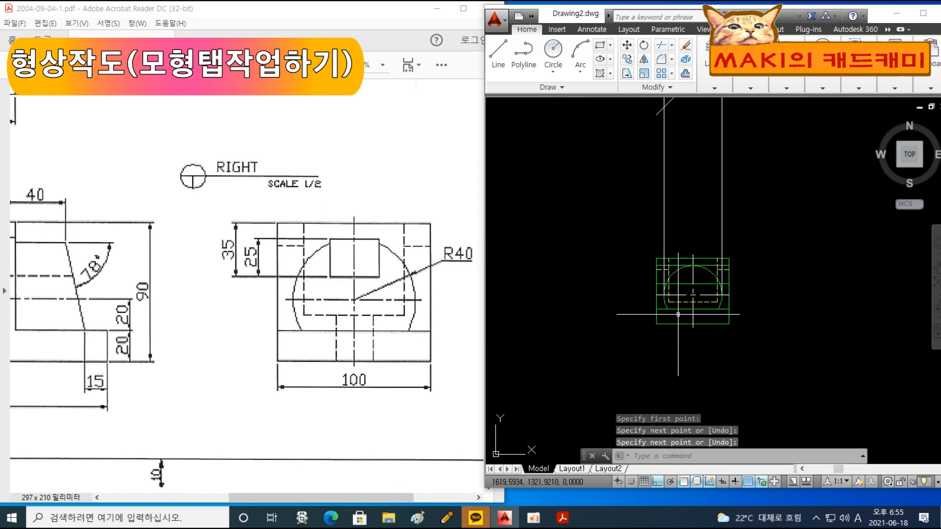
scroll(679, 314, "up", 1)
scroll(657, 300, "up", 3)
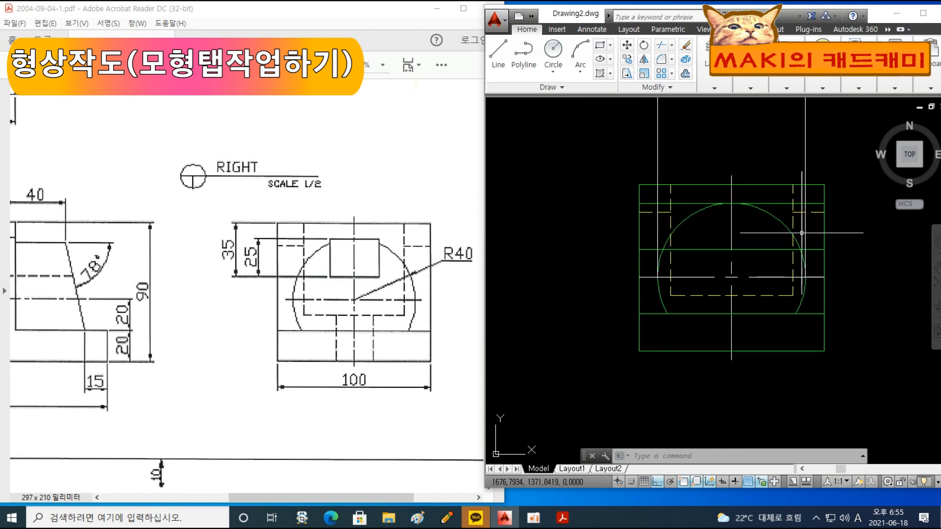
middle_click_drag(715, 168, 718, 299)
scroll(718, 299, "down", 3)
middle_click_drag(709, 197, 730, 372)
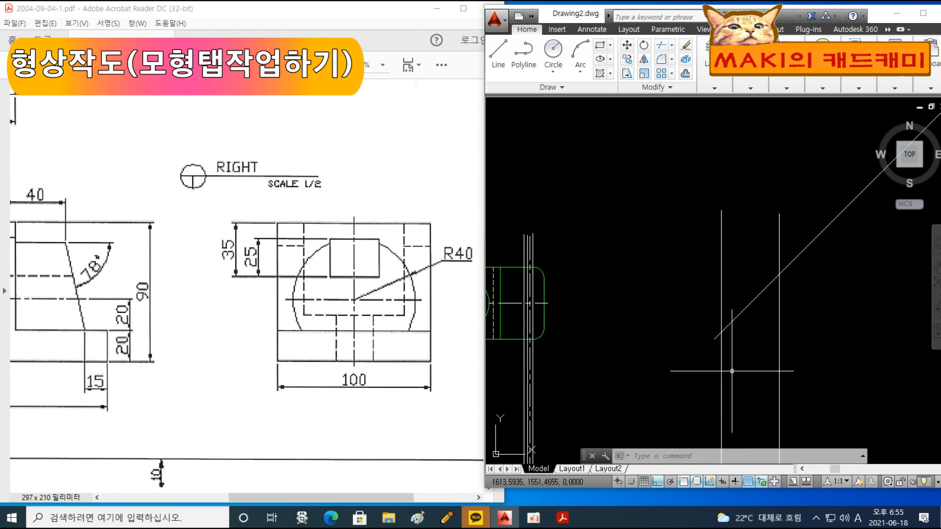
middle_click_drag(606, 259, 740, 215)
type("l")
key("space")
middle_click_drag(861, 409, 808, 360)
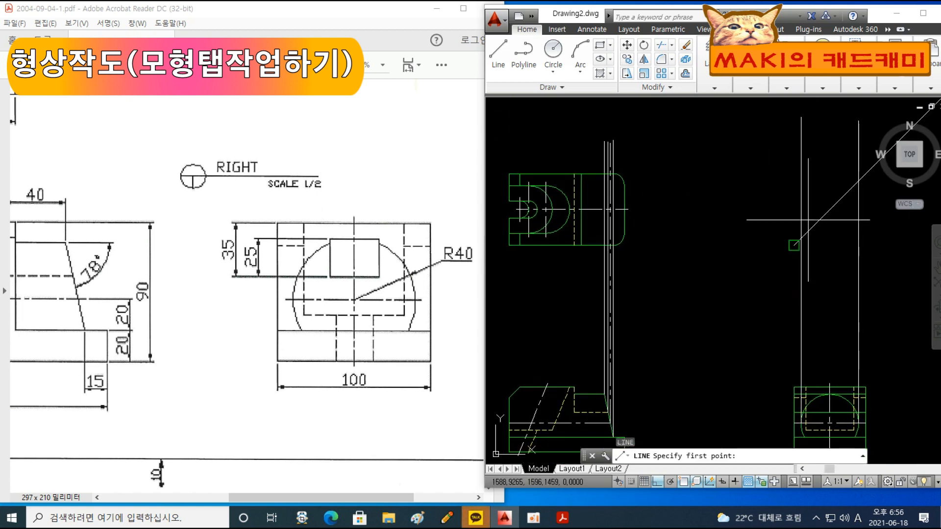
left_click(801, 235)
middle_click_drag(689, 253, 669, 263)
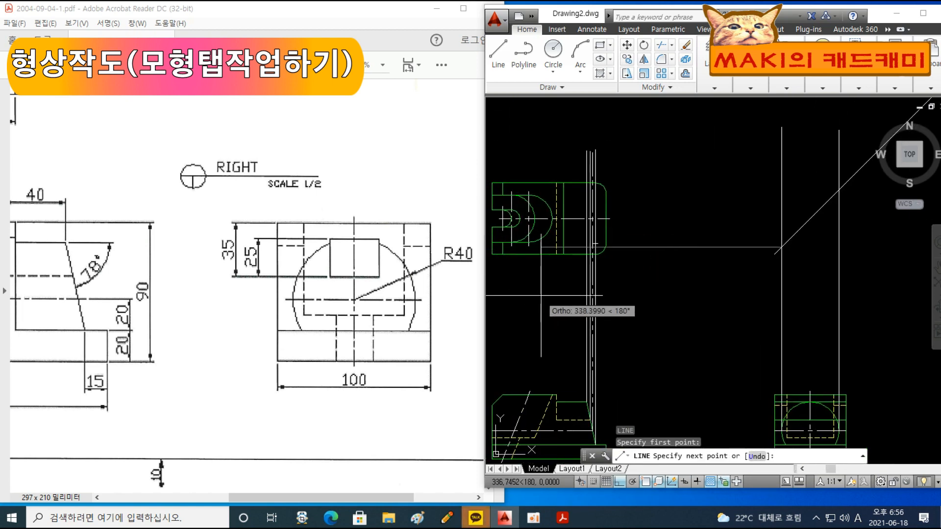
middle_click_drag(540, 296, 670, 290)
left_click(576, 288)
key("space")
Step: Draw a horizontal line from the right arc projection's crossing with the diagonal line leftward past the top view
middle_click_drag(832, 304, 628, 315)
key("space")
left_click(767, 195)
middle_click_drag(642, 216, 894, 233)
left_click(566, 218)
key("space")
middle_click_drag(786, 322, 668, 312)
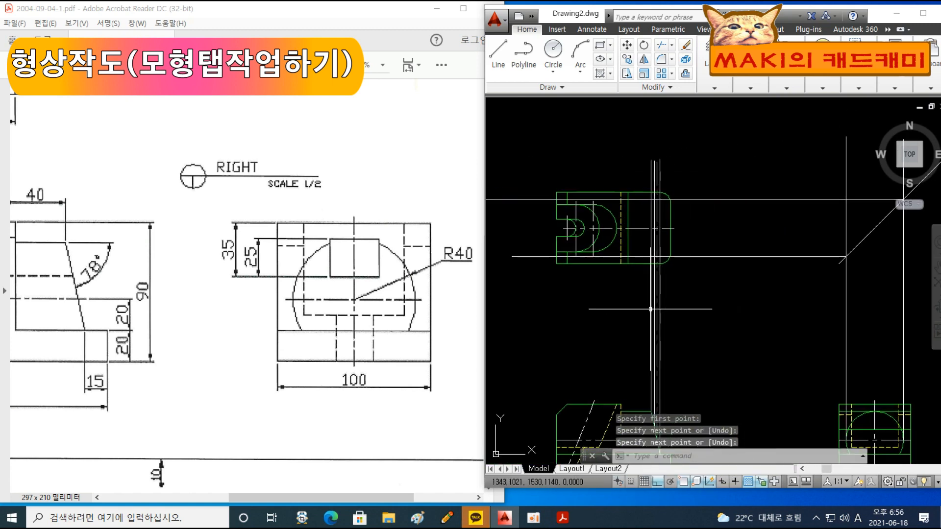
Step: Examine the rear pocket and slanted face edges in the reference PDF's TOP view, and return to the drawing
scroll(685, 227, "up", 2)
middle_click_drag(627, 222, 723, 238)
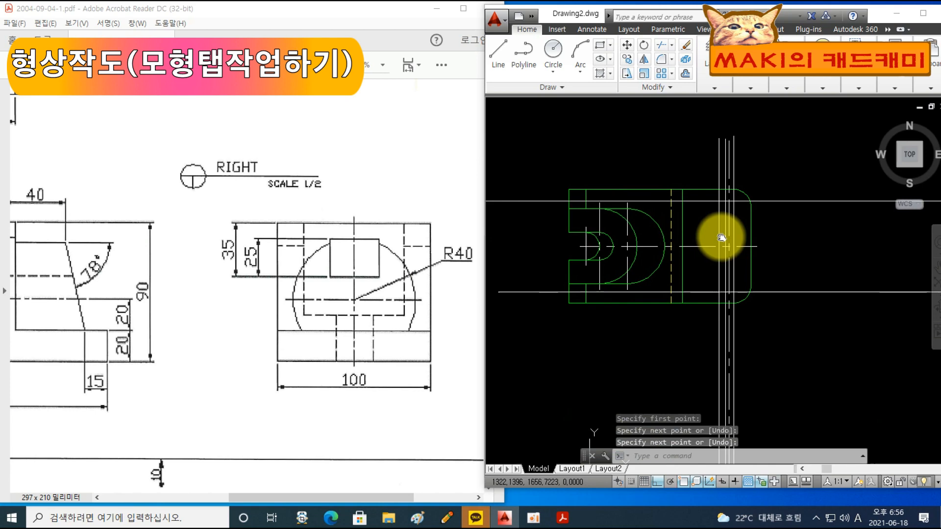
left_click_drag(229, 168, 359, 362)
left_click_drag(252, 284, 409, 320)
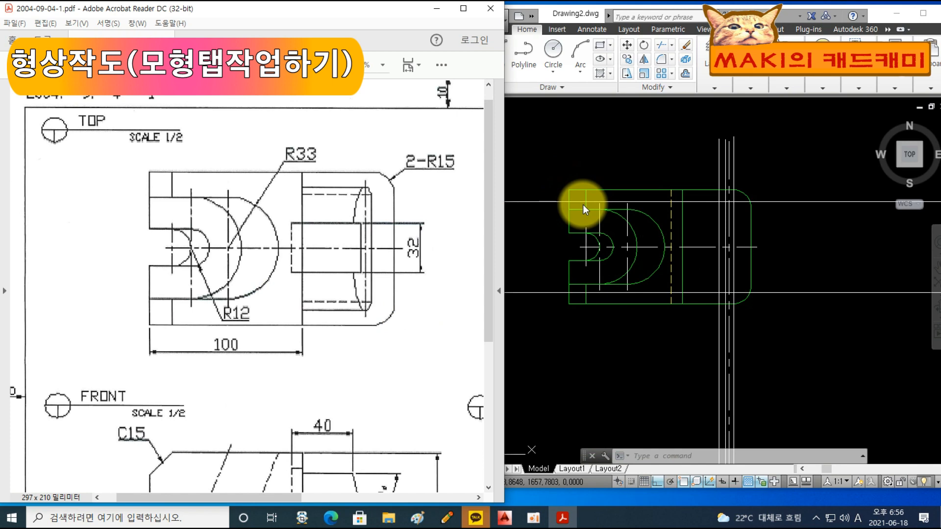
left_click(713, 202)
middle_click_drag(740, 334, 717, 316)
key("Escape")
key("Escape")
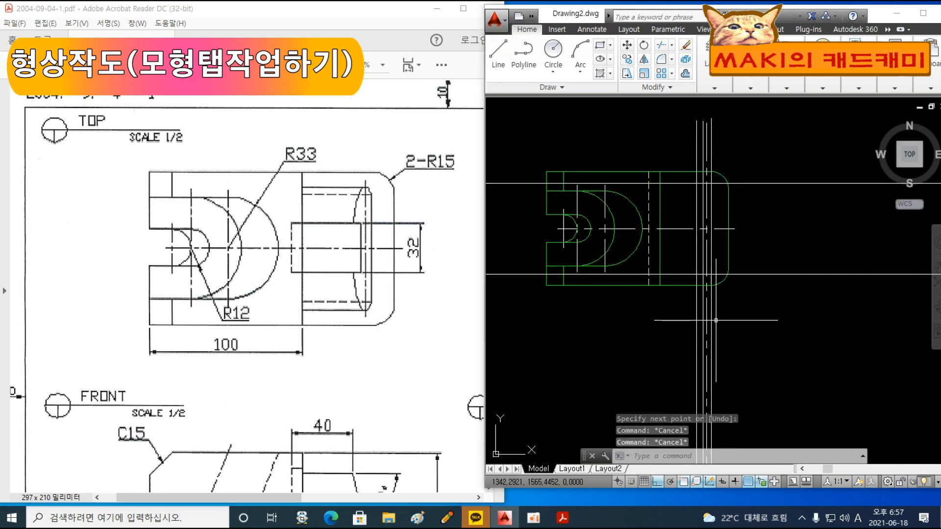
Step: In the top view, trim the three solid vertical projection lines outside the two arc projection lines, and those horizontals beyond the rightmost vertical
scroll(668, 308, "down", 3)
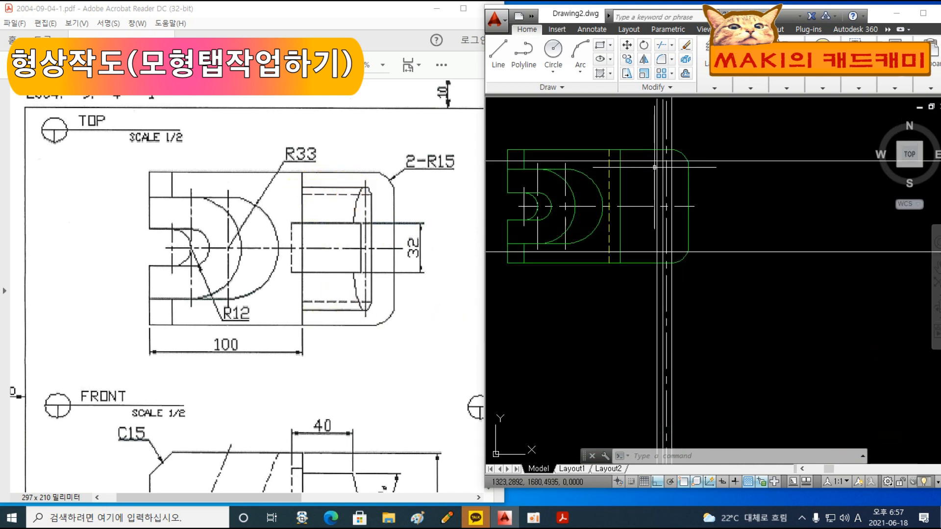
type("tr")
key("Return")
scroll(659, 164, "up", 6)
left_click(641, 209)
left_click(580, 174)
middle_click_drag(638, 297, 659, 178)
left_click(671, 311)
left_click(615, 277)
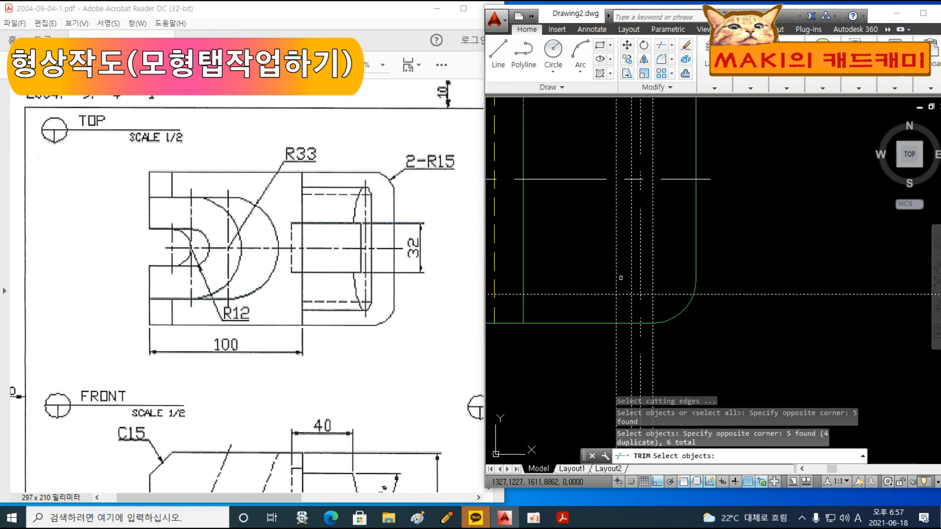
key("Return")
left_click(679, 294)
middle_click_drag(680, 194, 652, 190)
left_click(673, 167)
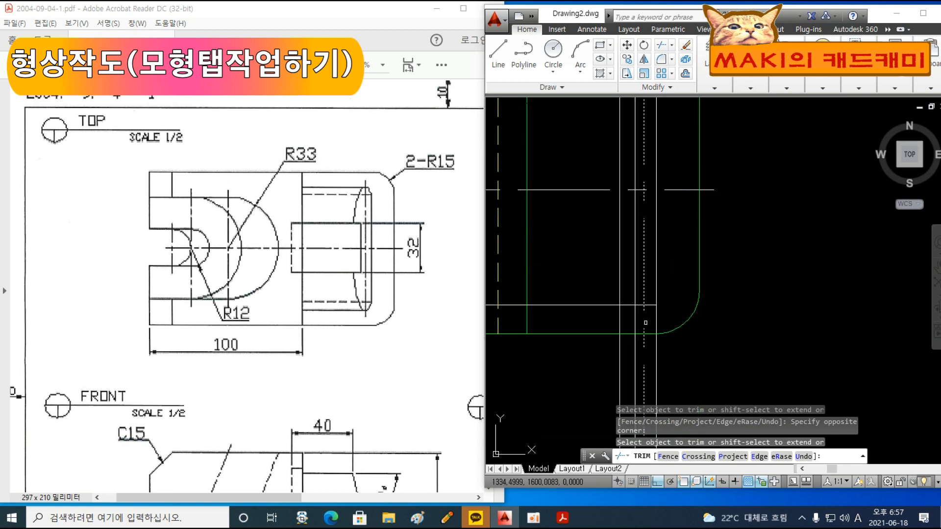
key("Escape")
key("Escape")
Step: Trim the top view's vertical centre line at both horizontal arc projection lines and erase its leftover pieces above and below the view
middle_click_drag(683, 232, 668, 334)
key("space")
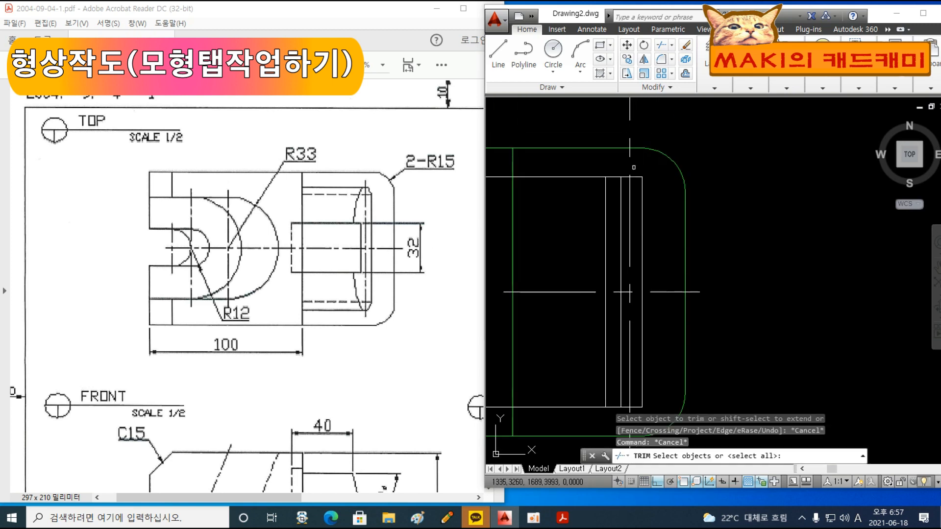
key("space")
middle_click_drag(634, 231, 629, 123)
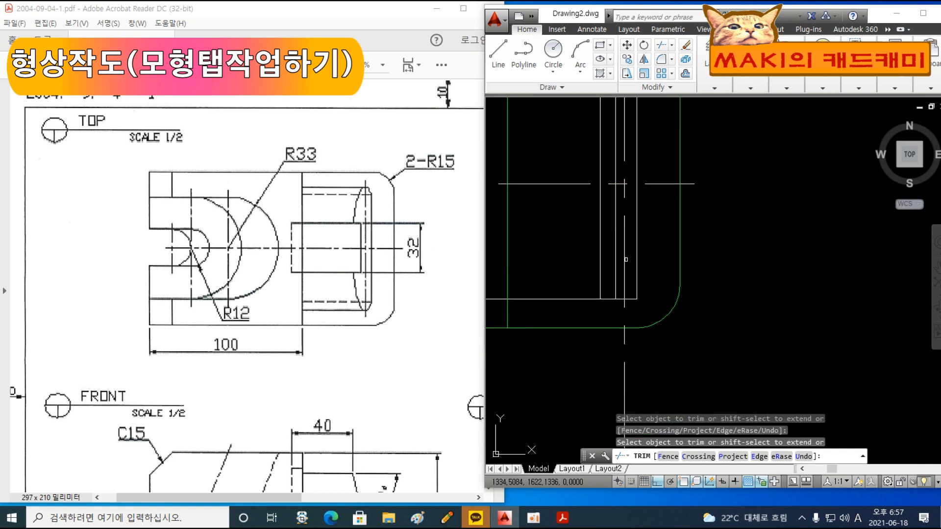
key("Escape")
left_click(651, 378)
left_click(602, 362)
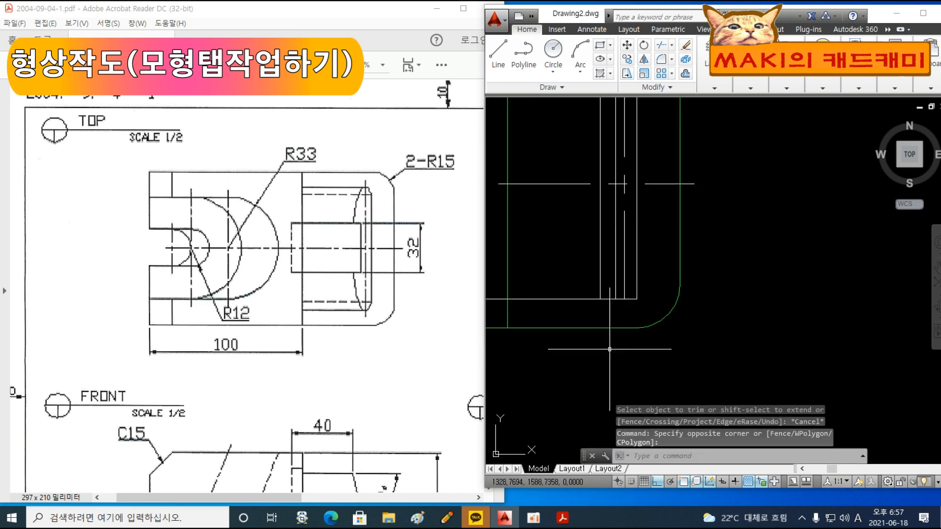
key("Delete")
middle_click_drag(684, 210, 690, 456)
left_click(653, 280)
left_click(619, 236)
key("Delete")
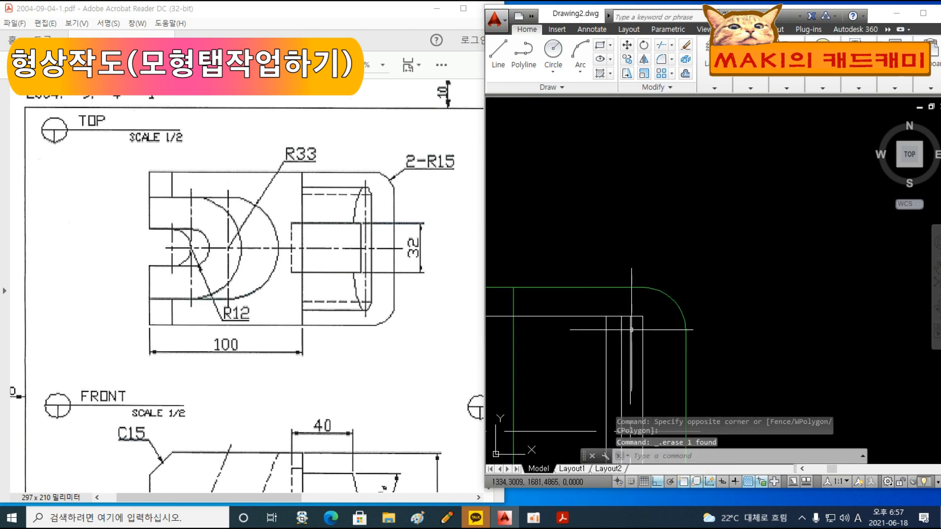
Step: Stretch both ends of the top view's vertical centre line 5 mm beyond the horizontal arc projection lines
left_click(631, 324)
left_click(629, 300)
middle_click_drag(636, 409, 651, 240)
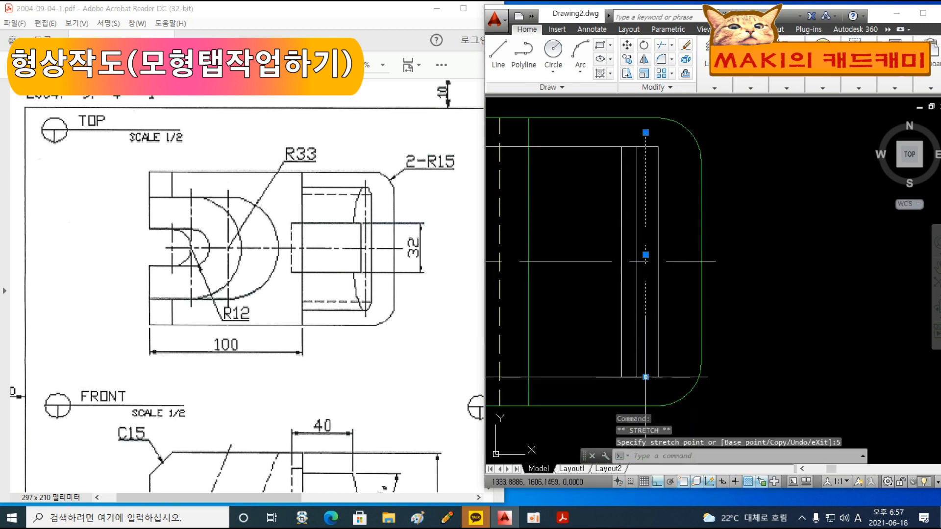
type("5")
key("Return")
key("Escape")
key("Escape")
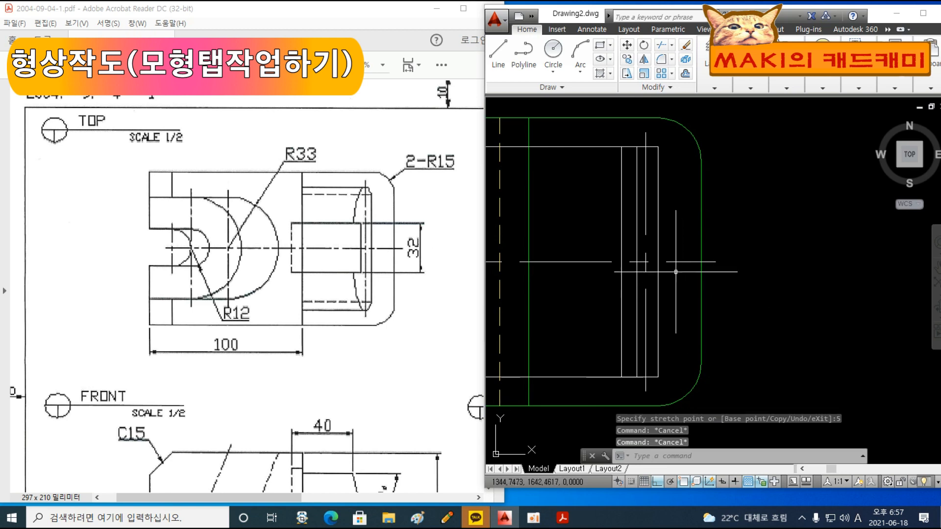
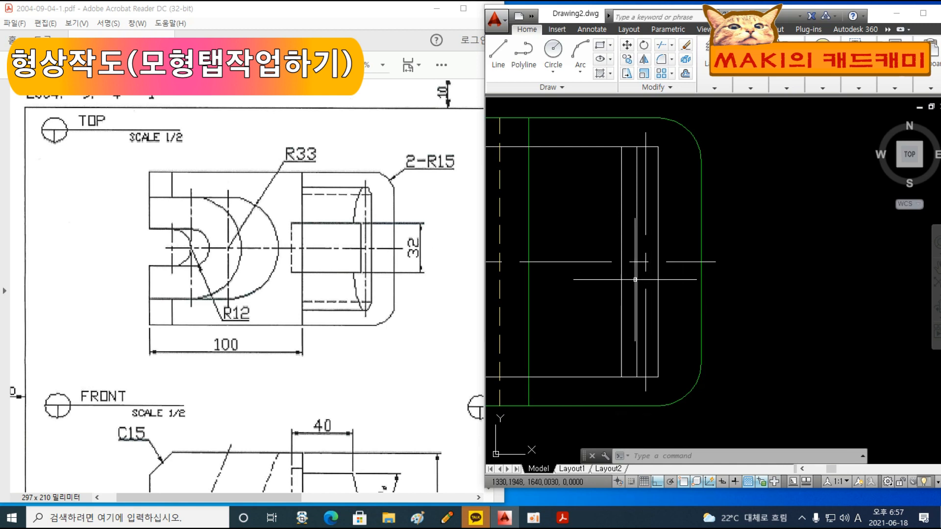
Step: Erase the two vertical projection lines running up from the right view to the 45-degree line
scroll(636, 279, "down", 3)
middle_click_drag(753, 400, 664, 230)
scroll(665, 230, "down", 2)
middle_click_drag(695, 357, 693, 376)
left_click(793, 302)
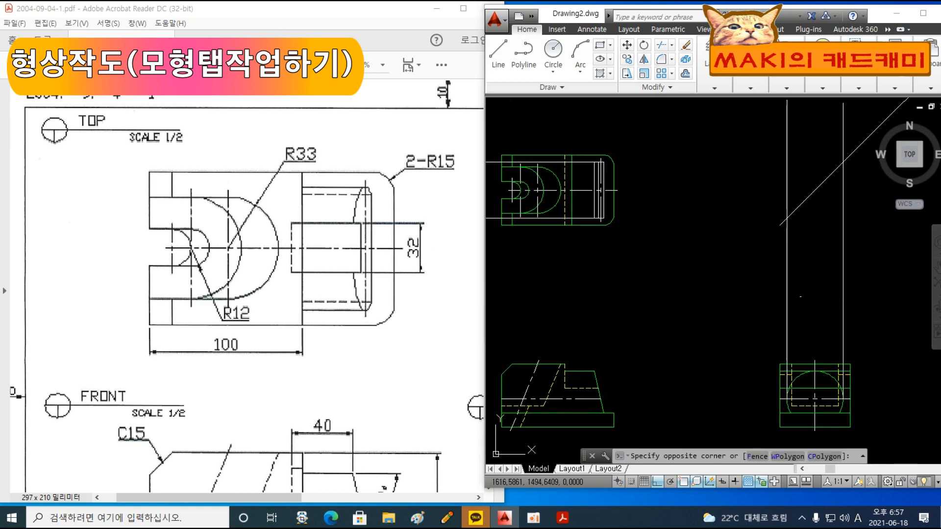
left_click(771, 284)
key("Delete")
left_click(867, 297)
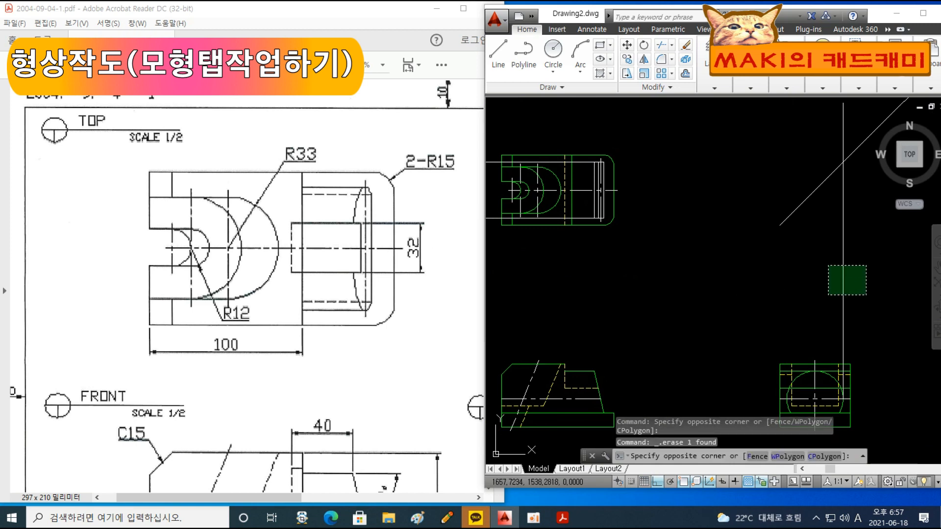
left_click(824, 266)
key("Delete")
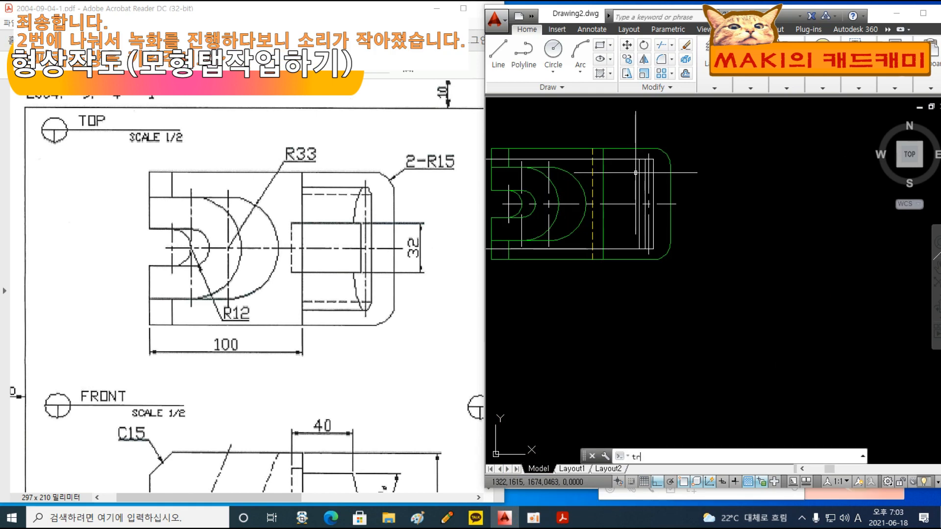
Step: Try trimming the top view's two horizontal arc projection lines left of the leftmost solid white vertical, and undo the trim
type("tr")
key("Return")
left_click(639, 171)
key("Return")
left_click(630, 169)
left_click(610, 243)
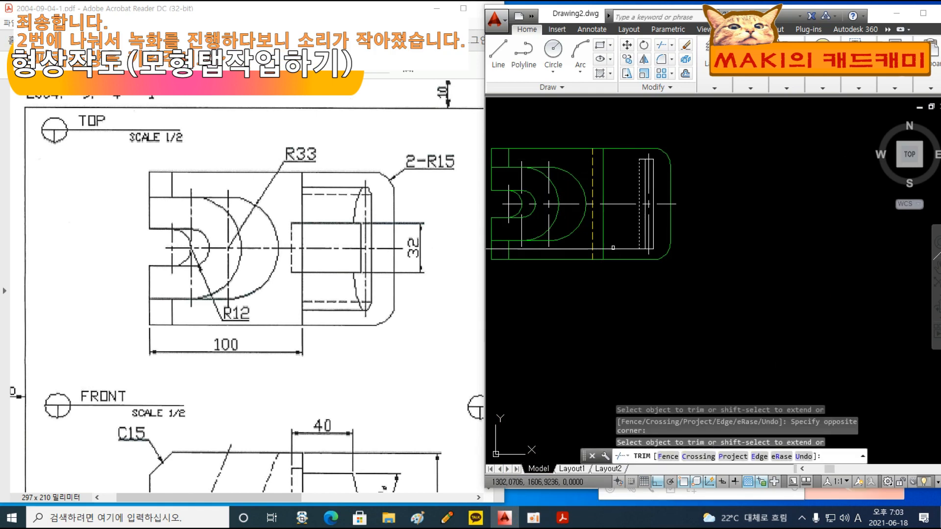
key("Escape")
key("Escape")
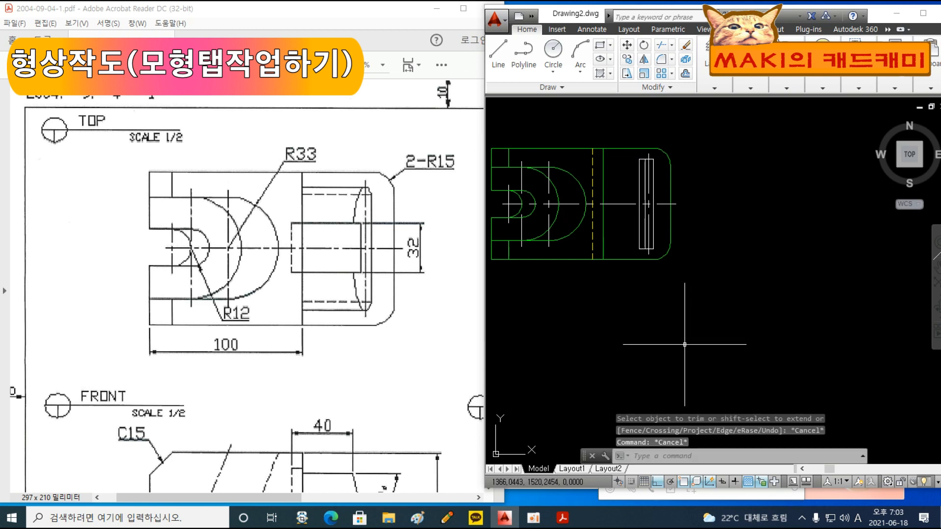
key("ctrl+z")
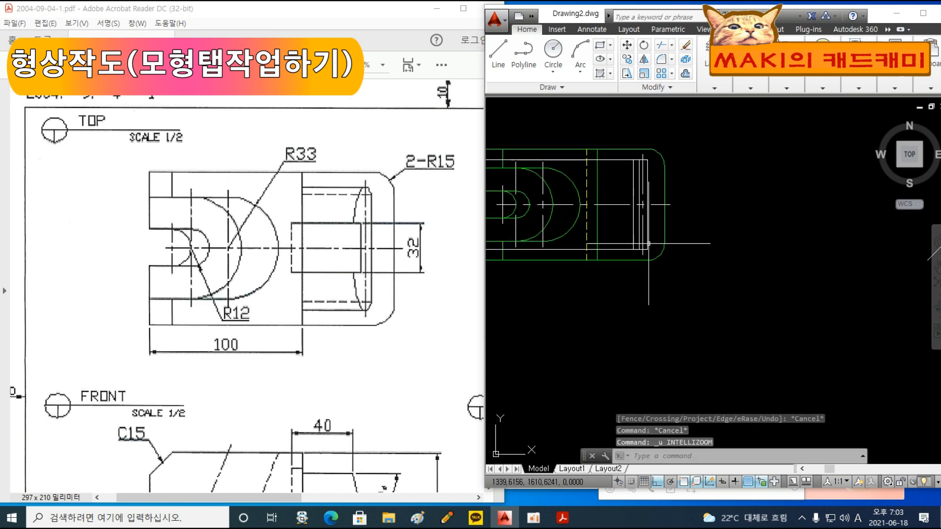
Step: Trim the top view's two horizontal arc projection lines left of the solid vertical edge beside the dashed line
type("tr")
key("Return")
left_click(597, 186)
key("Return")
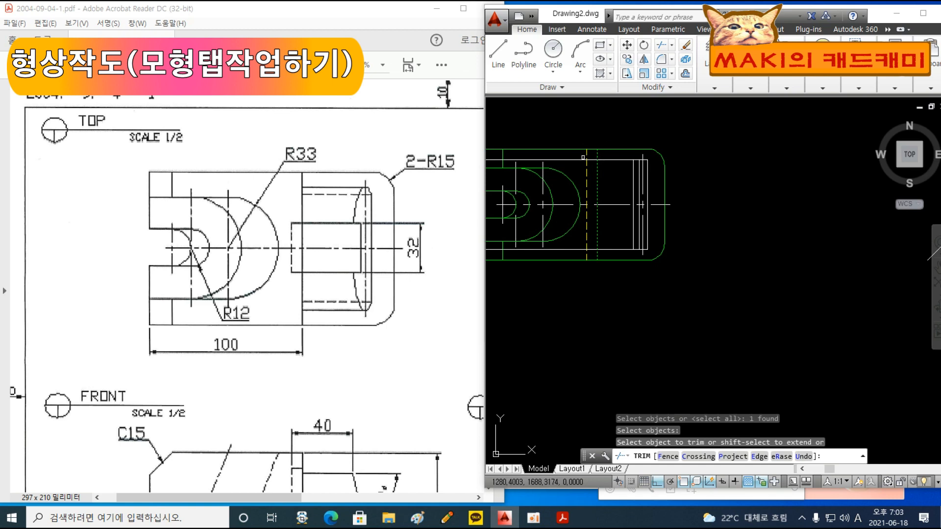
left_click(581, 161)
key("Escape")
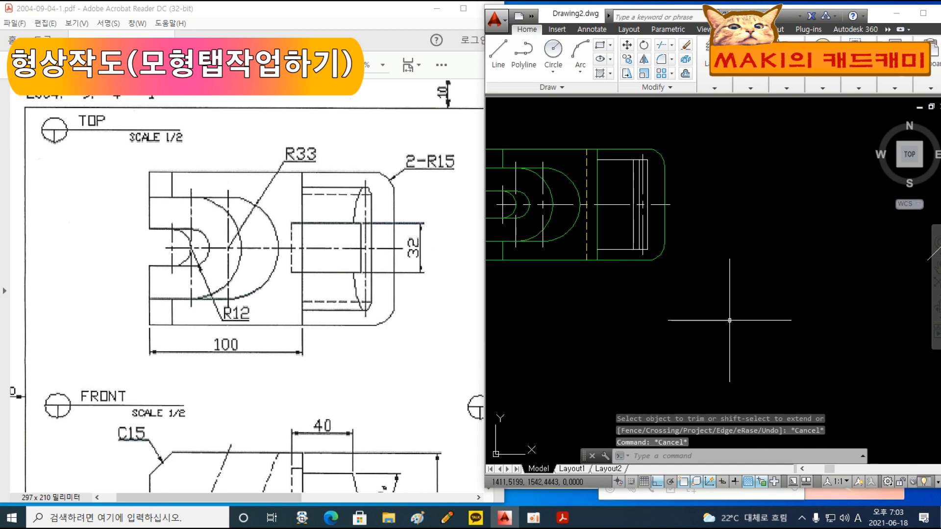
Step: Match both trimmed horizontal lines in the top view to the properties of the view's lower outline edge
type("ma")
key("Return")
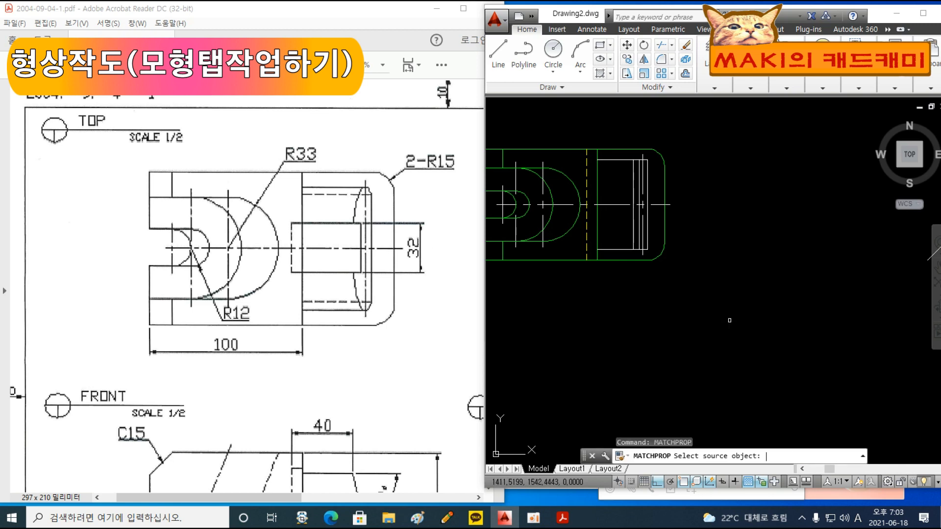
left_click(620, 260)
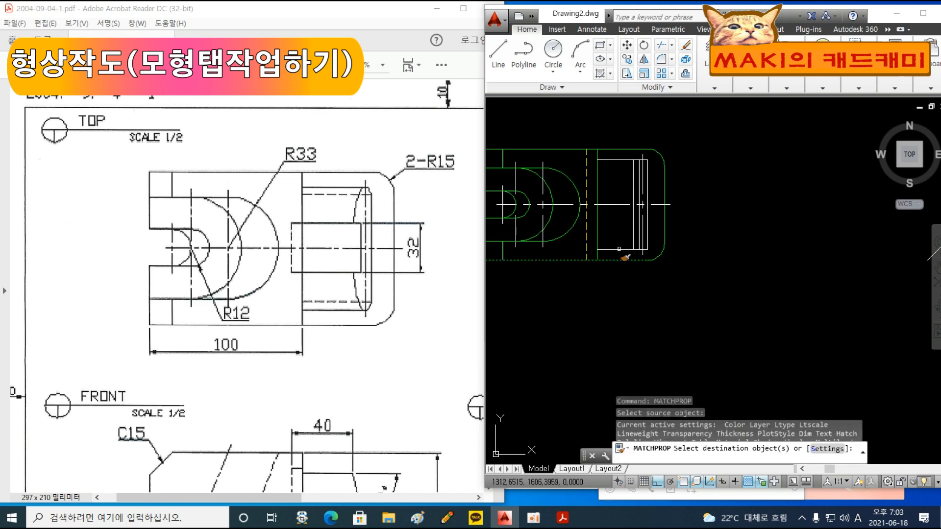
left_click(615, 160)
key("Escape")
key("Escape")
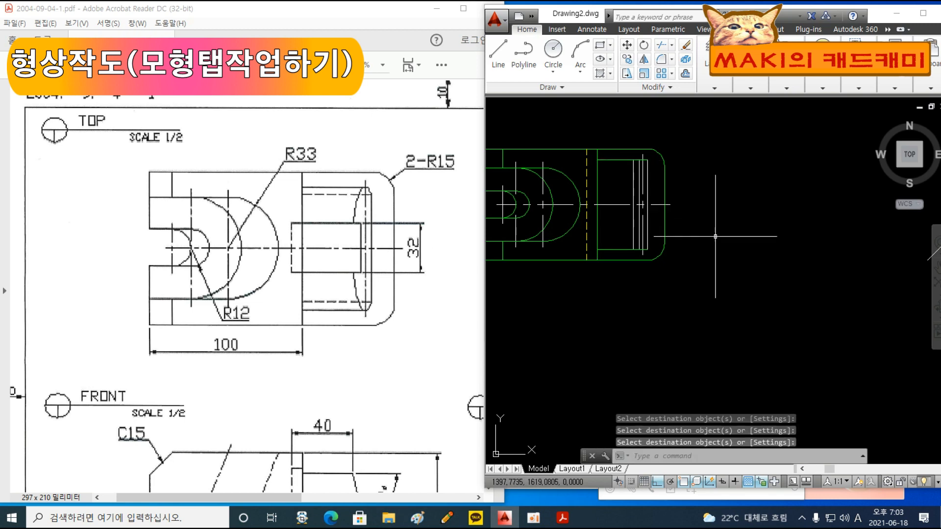
scroll(669, 299, "down", 3)
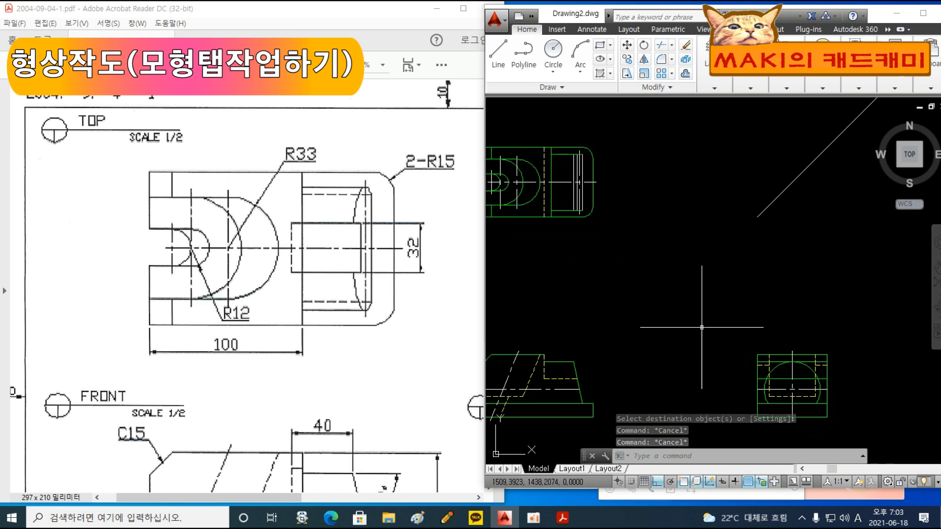
middle_click_drag(782, 370, 774, 311)
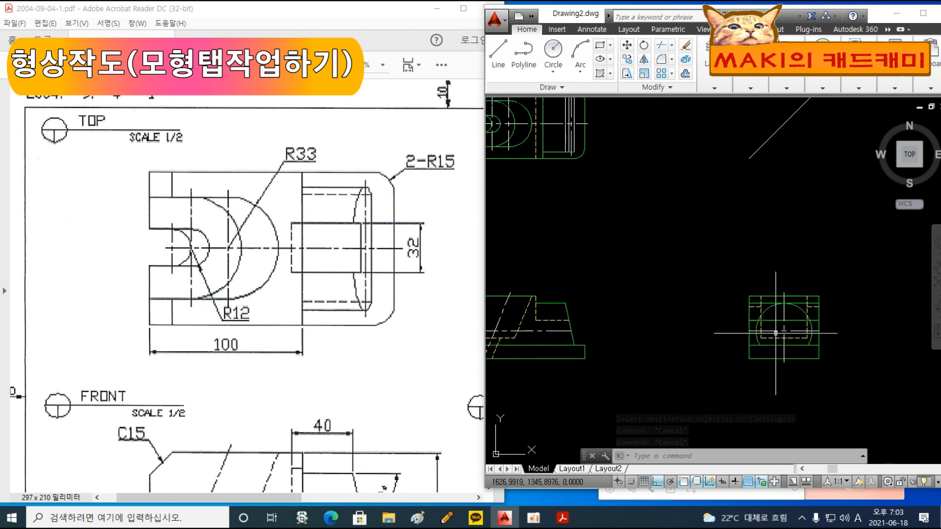
scroll(775, 333, "up", 2)
type("c")
key("Return")
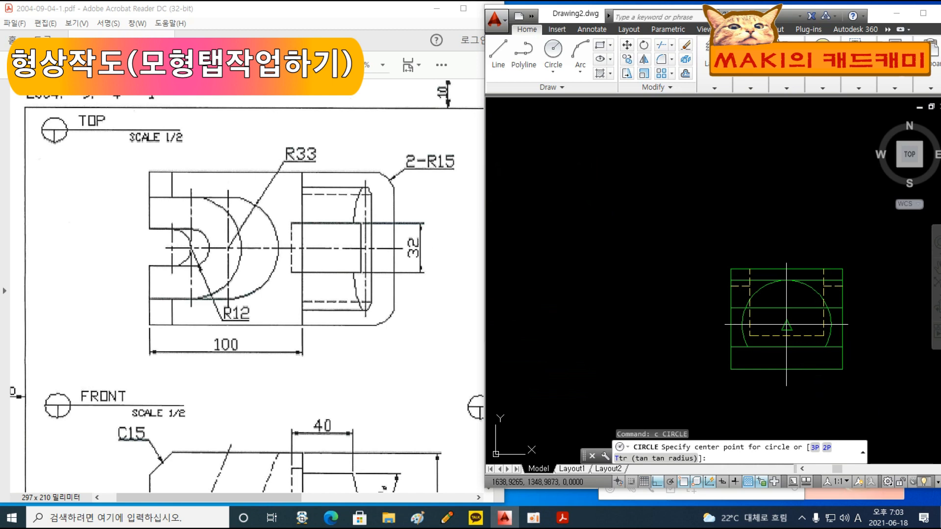
key("Escape")
middle_click_drag(799, 338, 794, 332)
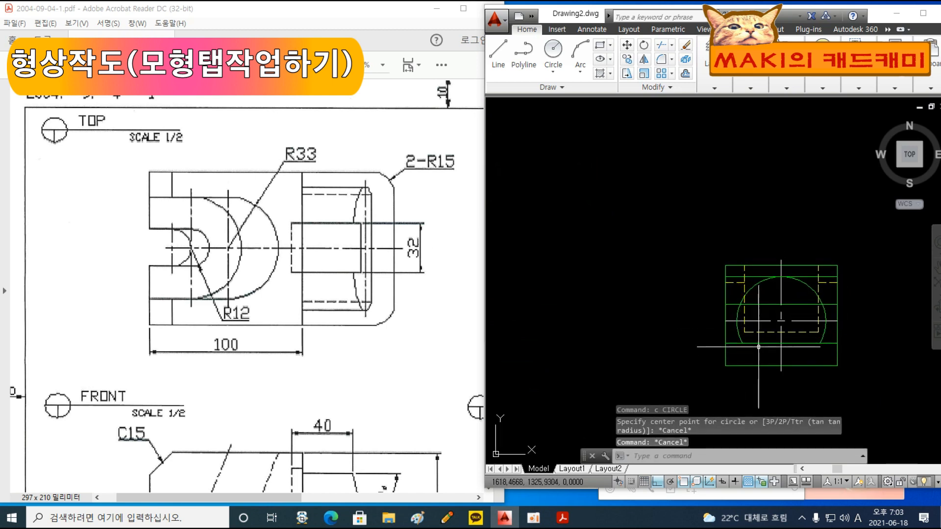
Step: Draw a full circle over the right view's R40 arc, centred on the centre line intersection
type("c")
key("Return")
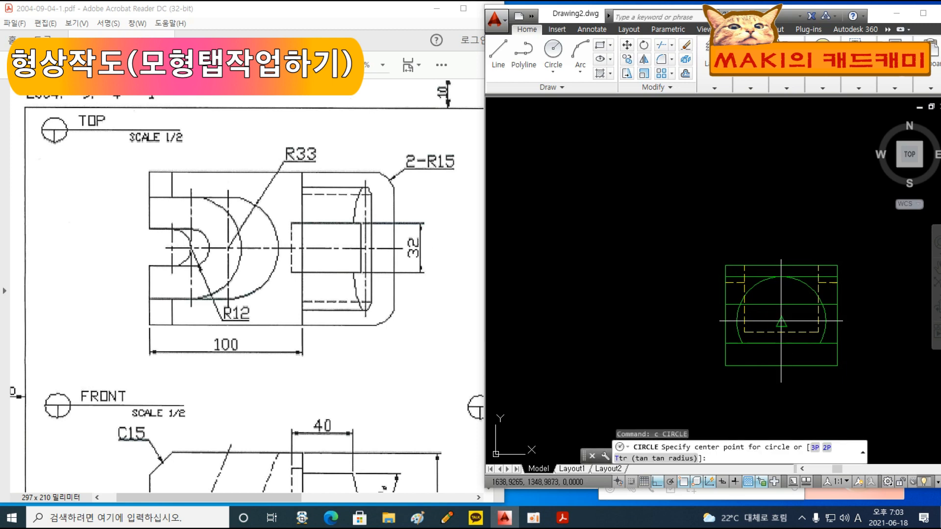
type("i")
type("nt of")
key("Return")
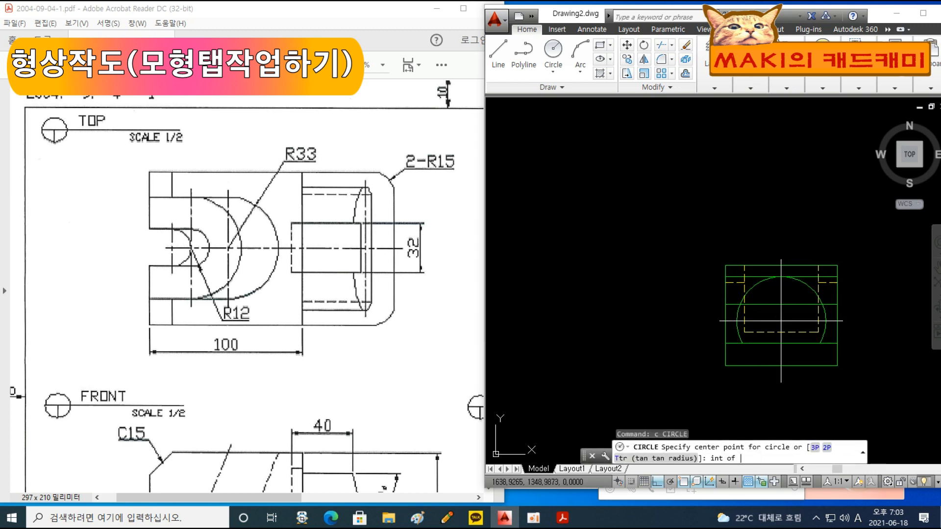
left_click(782, 321)
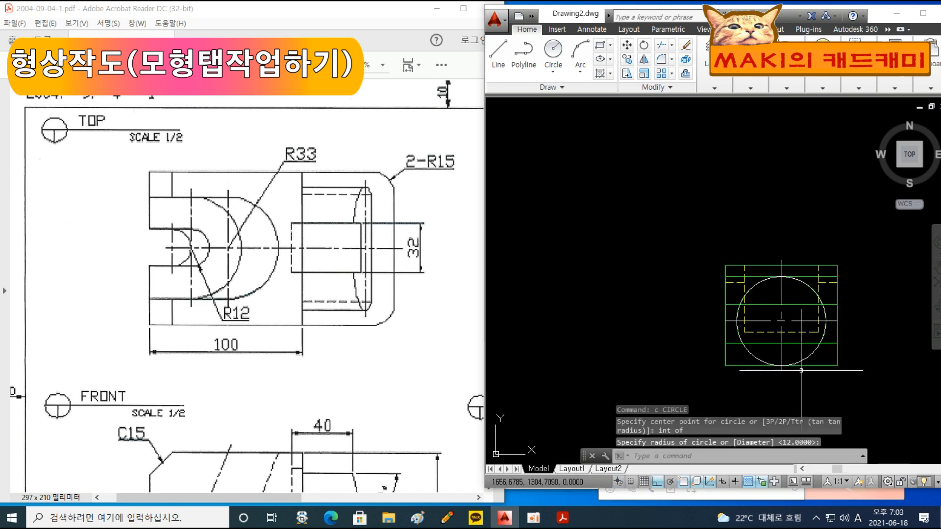
key("Return")
Step: Draw a horizontal projection line at the right view circle's centre height, leftward past the front view
type("l")
key("Return")
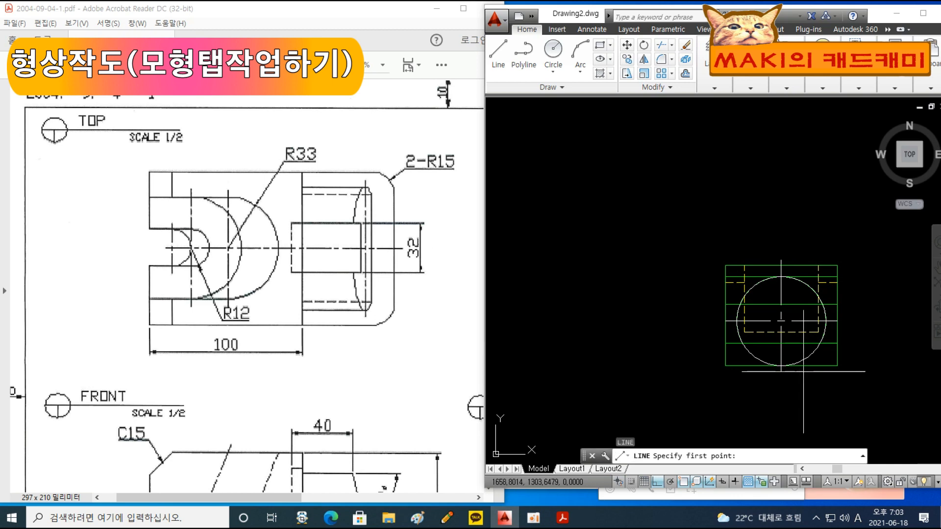
left_click(732, 327)
middle_click_drag(577, 326, 693, 347)
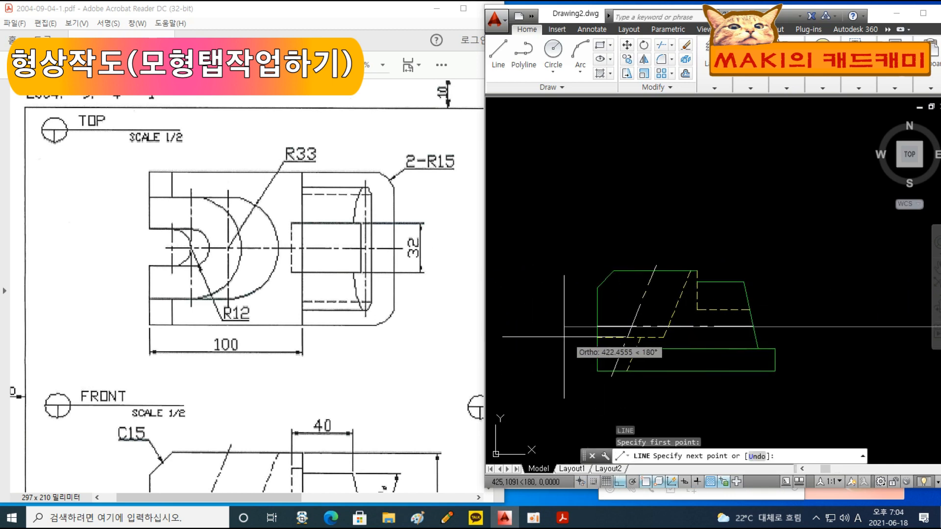
left_click(564, 337)
key("Return")
Step: Draw a vertical projection line from the upper end of the right view's vertical centre line up past the 45-degree line
middle_click_drag(794, 357, 576, 354)
middle_click_drag(764, 333, 616, 338)
key("Return")
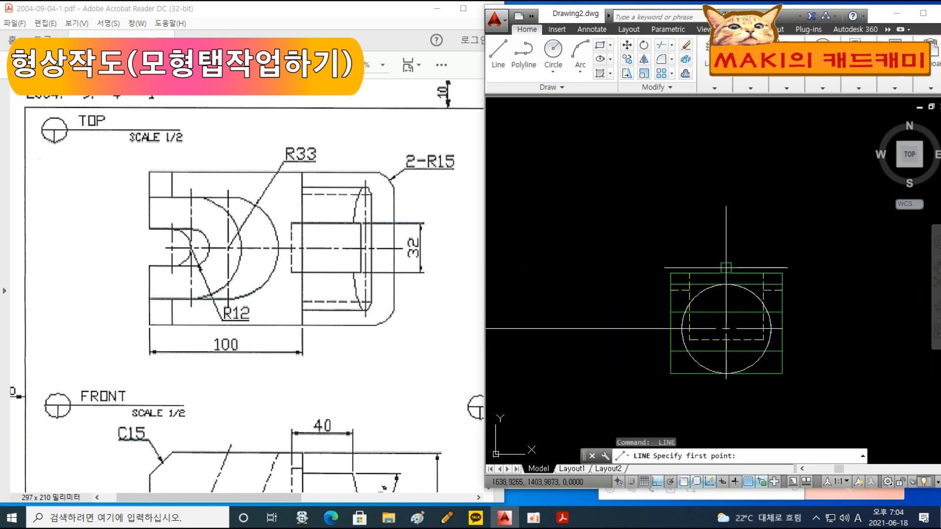
left_click(725, 267)
scroll(708, 180, "down", 4)
middle_click_drag(709, 179, 746, 357)
left_click(735, 214)
key("Return")
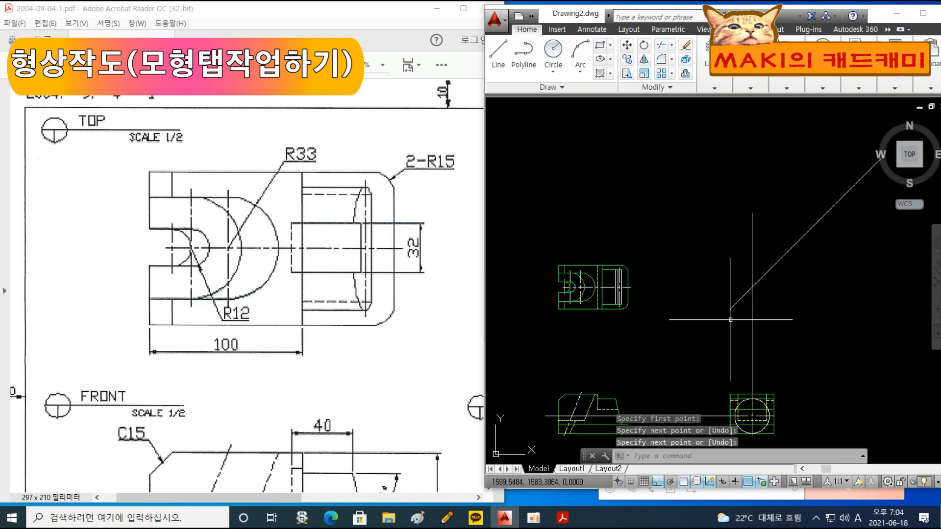
Step: Draw a vertical projection line from where the front view's slanted face meets the centre-height line up through the top view
middle_click_drag(652, 356, 673, 301)
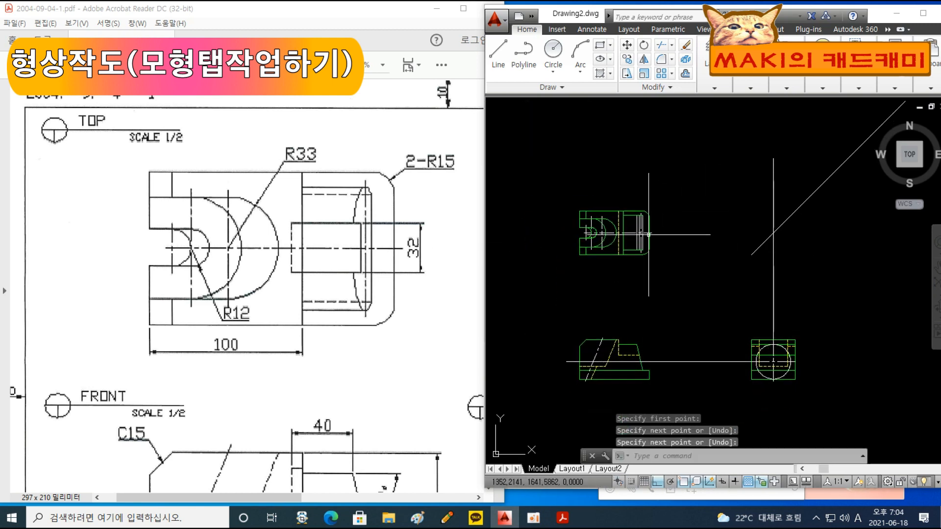
scroll(641, 395, "up", 4)
key("Return")
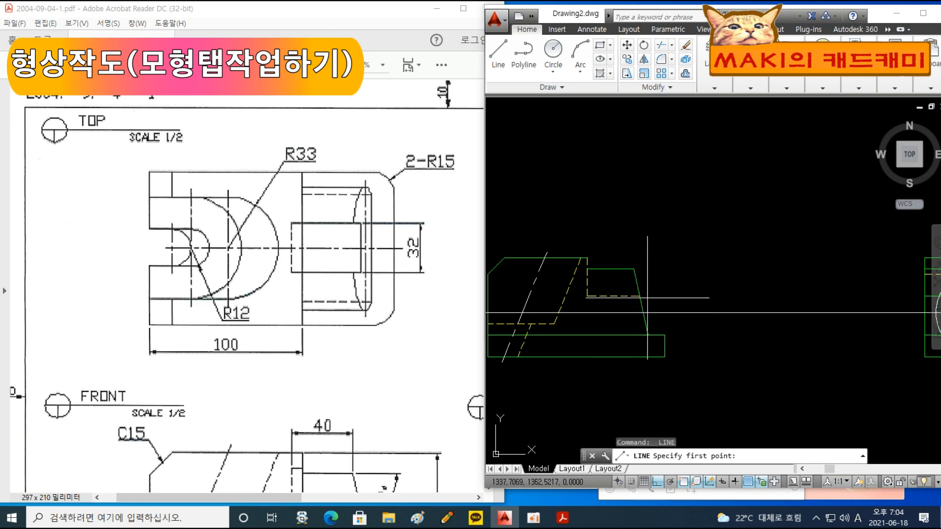
left_click(643, 313)
middle_click_drag(681, 260, 653, 391)
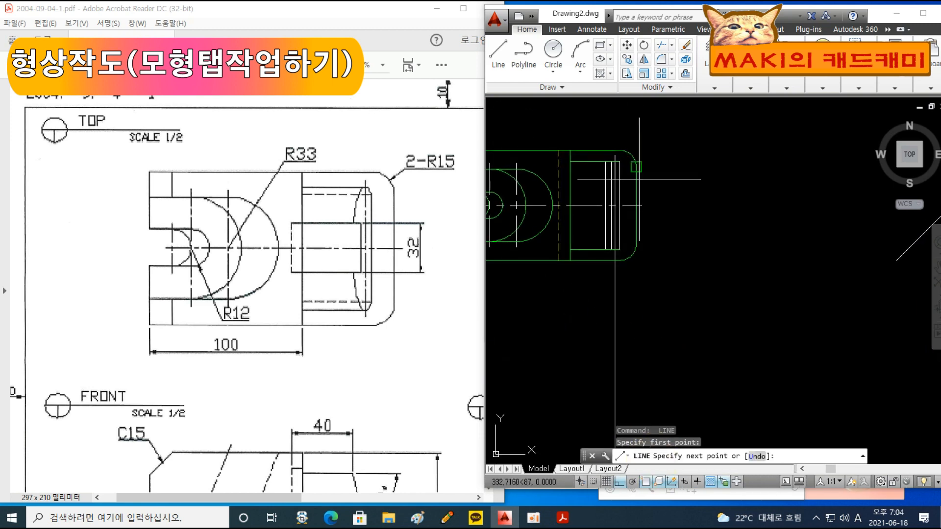
left_click(650, 129)
key("Return")
Step: Draw a horizontal projection line from the centre vertical's intersection with the 45-degree line leftward past the top view
scroll(779, 346, "down", 2)
middle_click_drag(803, 366, 677, 321)
key("Return")
left_click(760, 211)
middle_click_drag(620, 271, 726, 286)
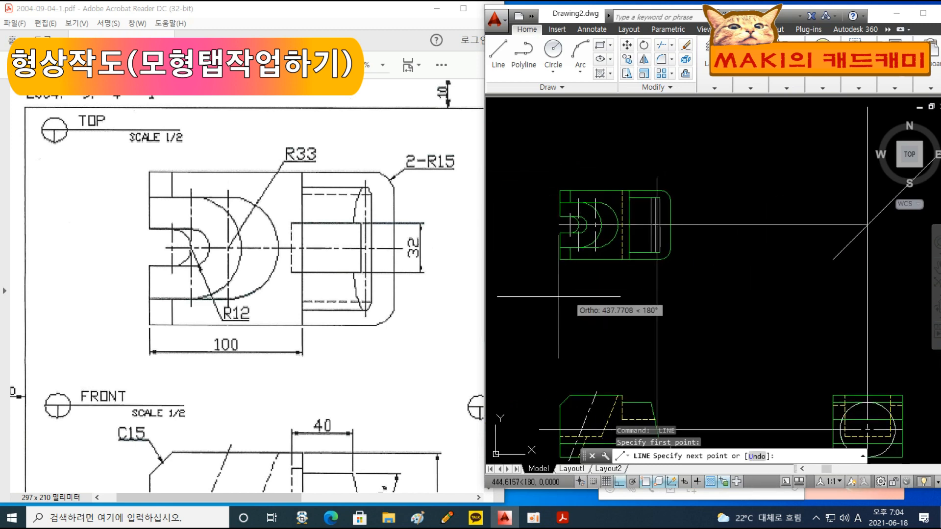
left_click(515, 310)
key("Return")
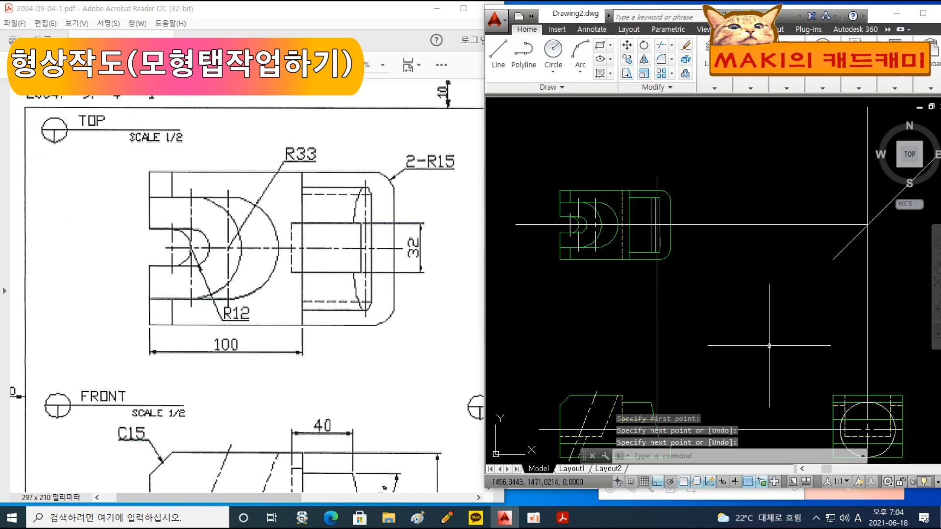
Step: Draw a horizontal projection line from the top of the right view's circle leftward past the front view
middle_click_drag(725, 352, 679, 309)
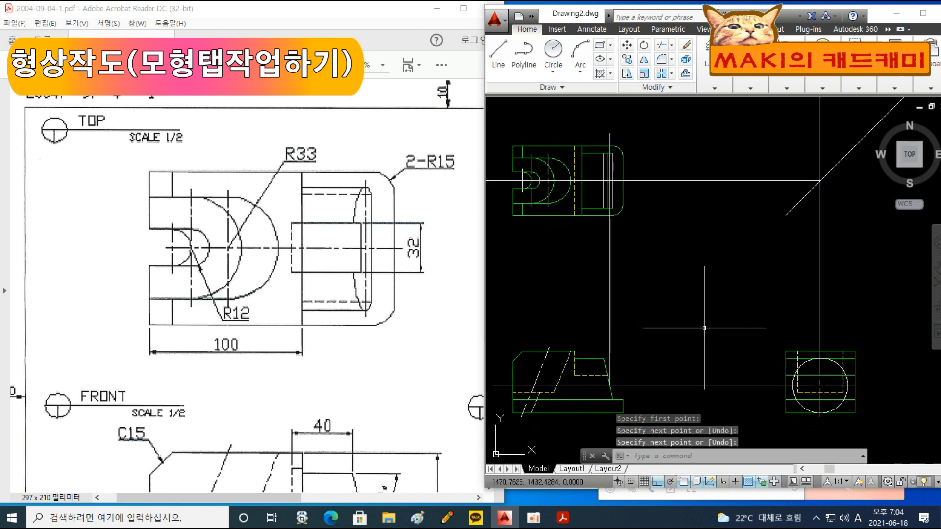
key("Return")
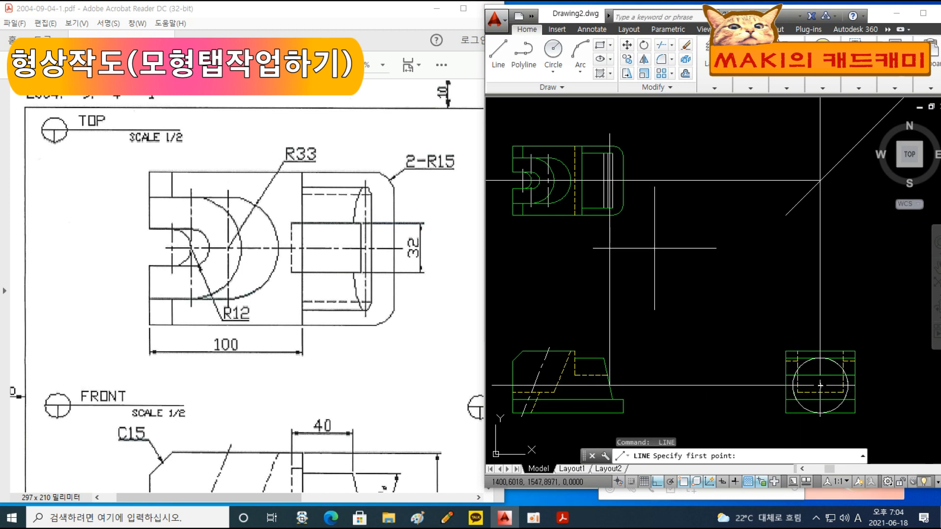
left_click(820, 359)
middle_click_drag(610, 314, 694, 302)
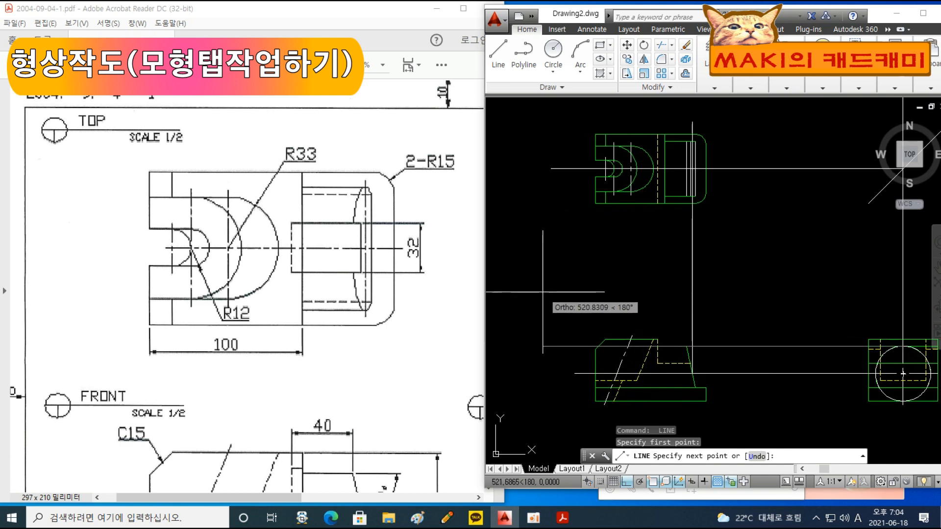
left_click(543, 292)
key("Return")
Step: Draw a horizontal projection line from the bottom of the right view's circle leftward past the front view
middle_click_drag(804, 399, 714, 336)
key("Return")
scroll(808, 336, "up", 6)
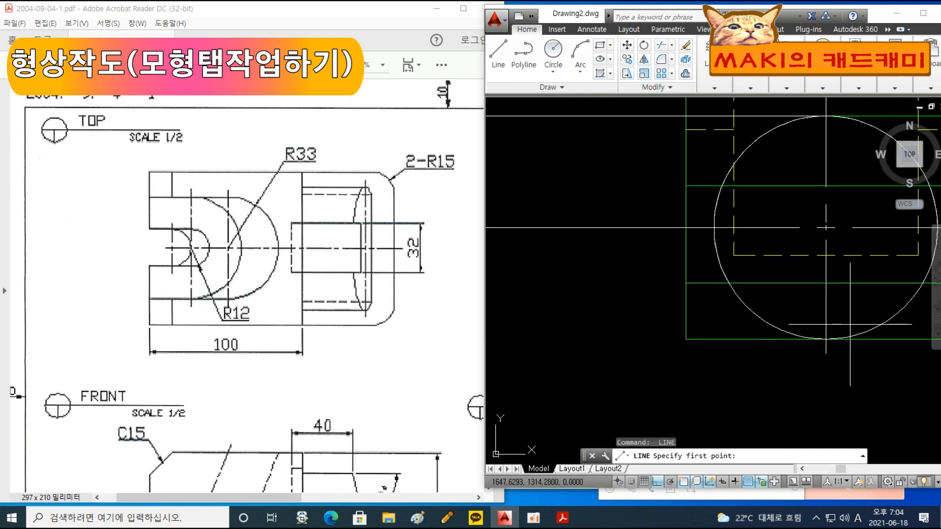
left_click(825, 339)
scroll(627, 361, "down", 8)
middle_click_drag(627, 361, 841, 354)
left_click(614, 374)
key("Return")
Step: Draw a vertical projection line from the left quadrant of the right view's circle up past the 45-degree line
middle_click_drag(792, 337, 637, 315)
scroll(689, 295, "up", 6)
key("Return")
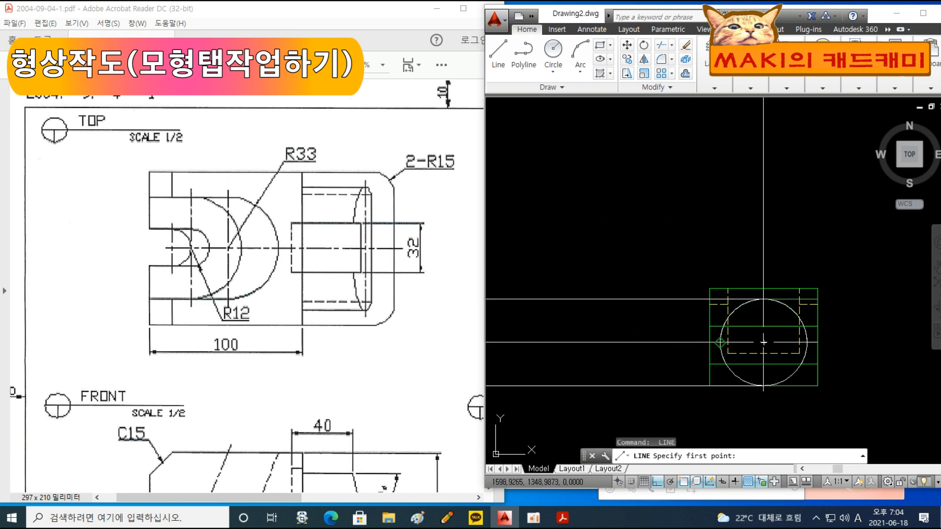
left_click(718, 342)
scroll(699, 233, "down", 6)
middle_click_drag(683, 115, 667, 224)
left_click(664, 207)
key("Return")
Step: Draw a vertical projection line from the right quadrant of the right view's circle up past the 45-degree line
scroll(721, 384, "up", 6)
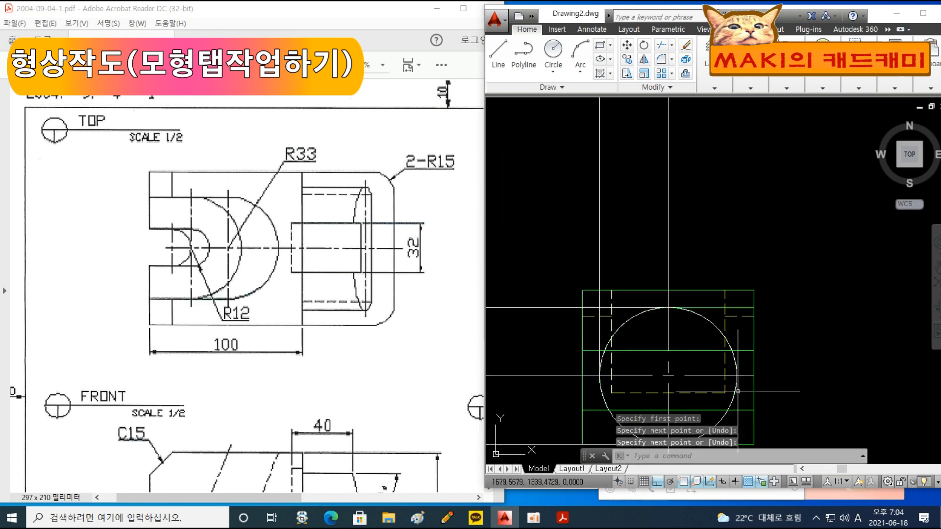
key("Return")
left_click(736, 376)
scroll(730, 343, "down", 5)
middle_click_drag(719, 259, 722, 226)
key("Return")
Step: Draw a horizontal projection line from the left quadrant vertical's intersection with the 45-degree line leftward past the top view
key("Return")
left_click(691, 269)
middle_click_drag(542, 290, 719, 290)
left_click(537, 323)
key("Return")
Step: Draw a horizontal projection line from the right quadrant vertical's intersection with the 45-degree line leftward past the top view
middle_click_drag(840, 258, 729, 296)
key("Return")
left_click(814, 255)
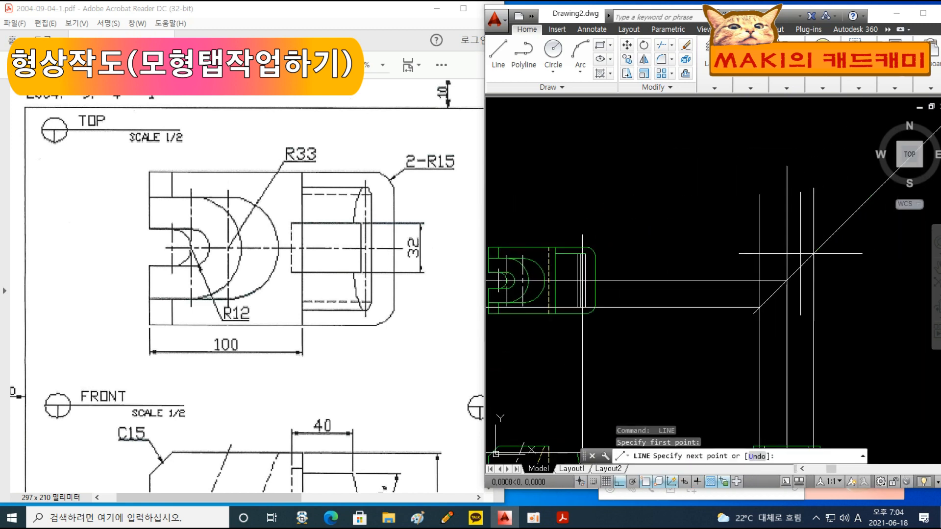
middle_click_drag(659, 239, 802, 232)
left_click(580, 202)
key("Return")
middle_click_drag(750, 343, 728, 193)
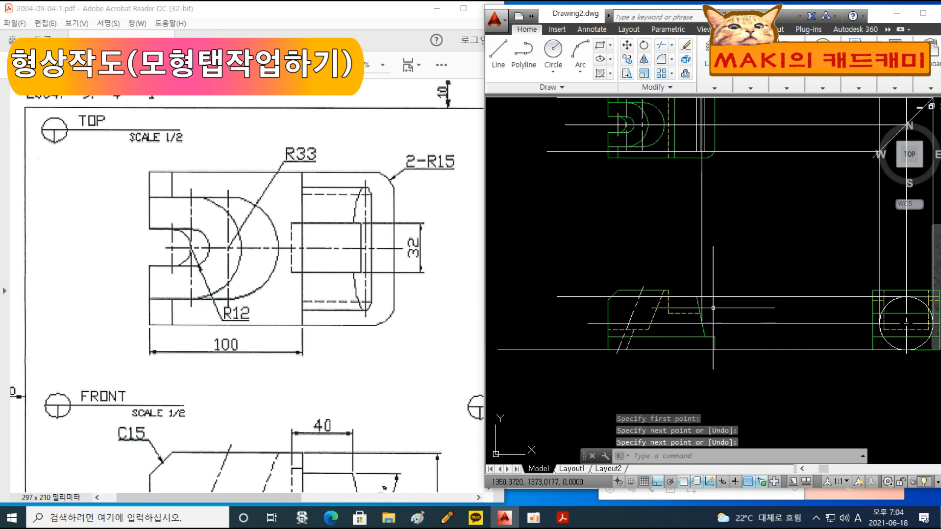
Step: Extend the front view's slanted edge down to the lowest horizontal projection line
type("ex")
key("Return")
key("Return")
scroll(703, 304, "up", 3)
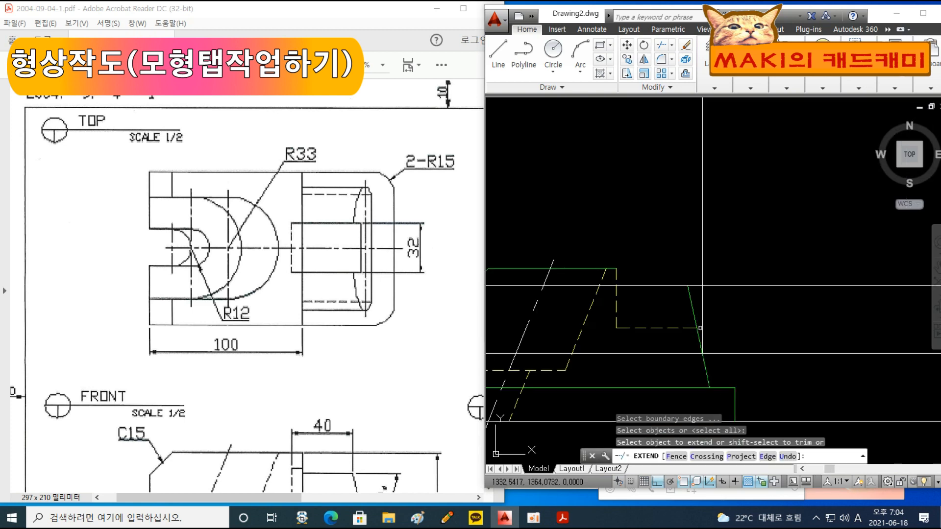
left_click(705, 376)
key("Return")
Step: Draw a vertical projection line from the extended slanted edge's lower end up past the top view
type("l")
key("Return")
middle_click_drag(708, 385, 694, 317)
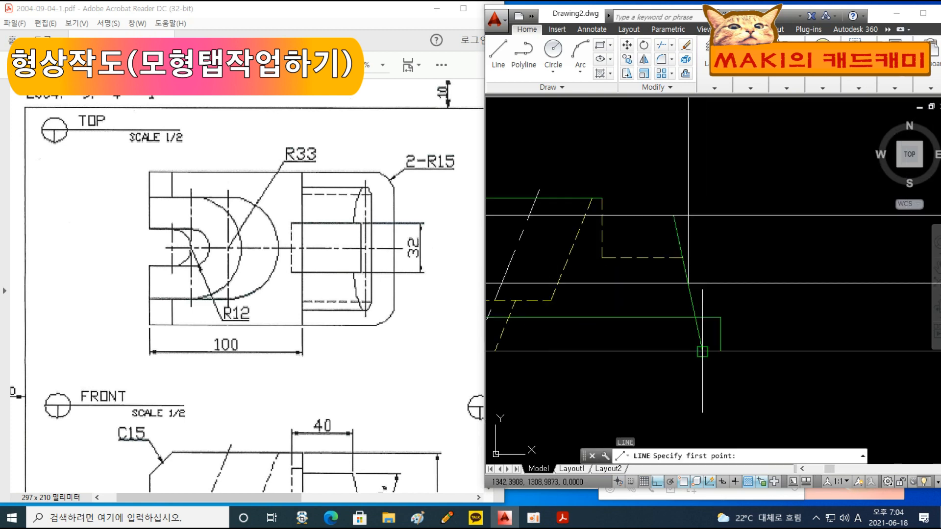
left_click(701, 352)
scroll(733, 232, "down", 3)
middle_click_drag(747, 187, 670, 223)
left_click(691, 187)
key("Return")
Step: Draw a vertical projection line from the slanted edge's upper end up past the top view
scroll(638, 252, "up", 3)
type("l")
key("Return")
left_click(645, 306)
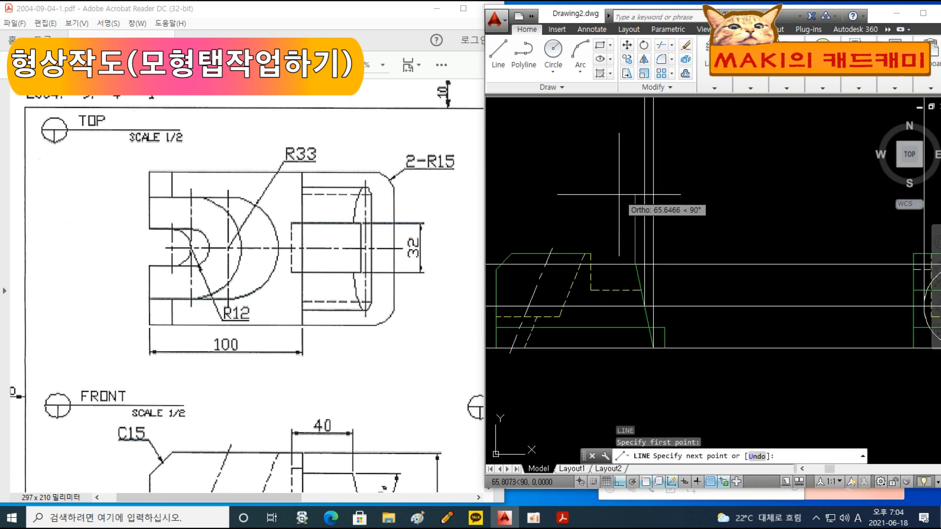
scroll(655, 357, "down", 3)
left_click(641, 108)
key("Return")
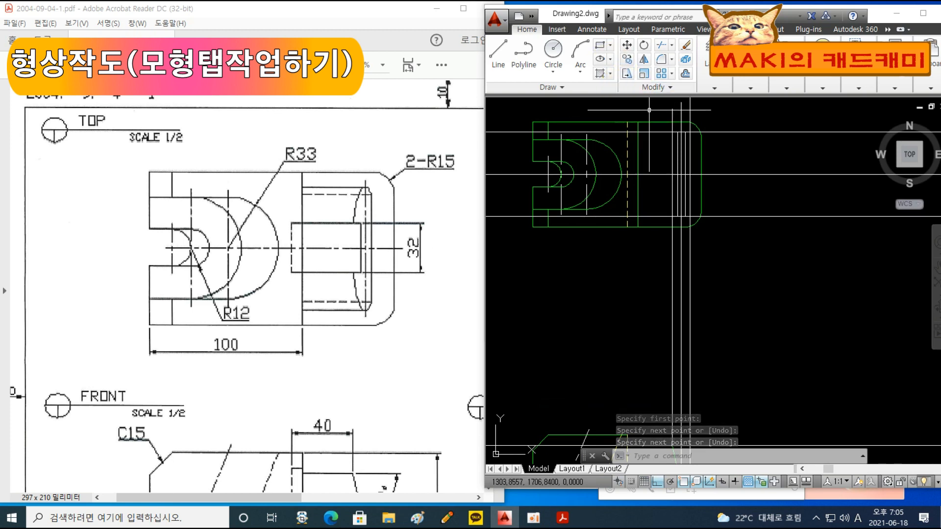
Step: Switch to the green outline layer and draw an ellipse in the top view through the projected circle's height and slanted edge's extents
left_click(716, 89)
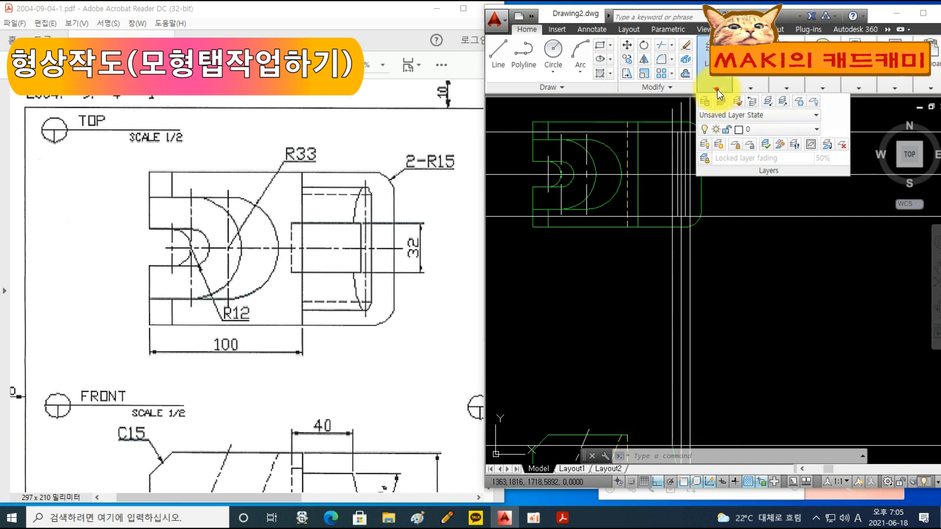
left_click(766, 129)
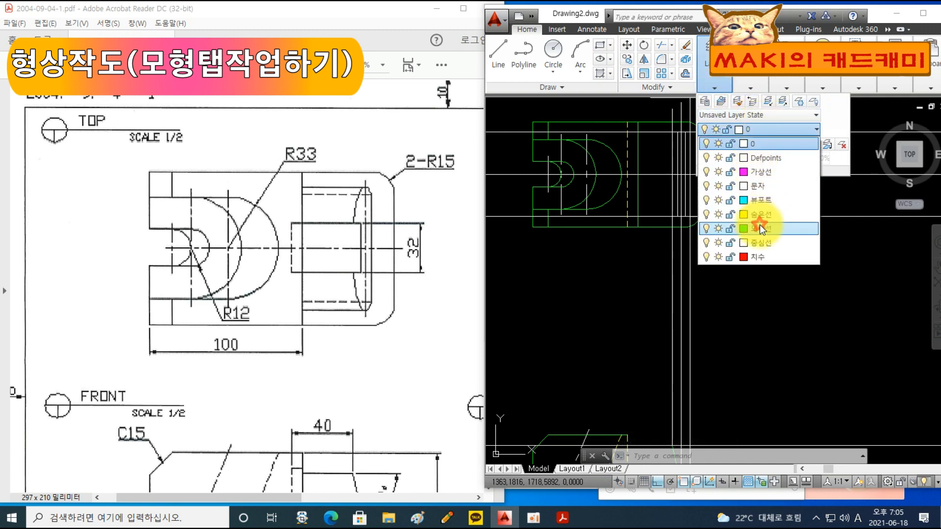
left_click(760, 225)
type("el")
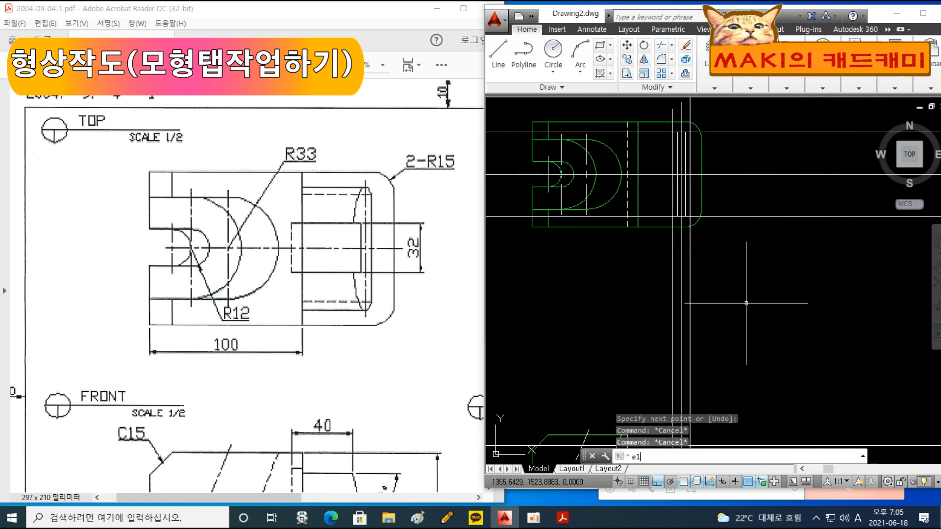
key("Return")
scroll(685, 126, "up", 4)
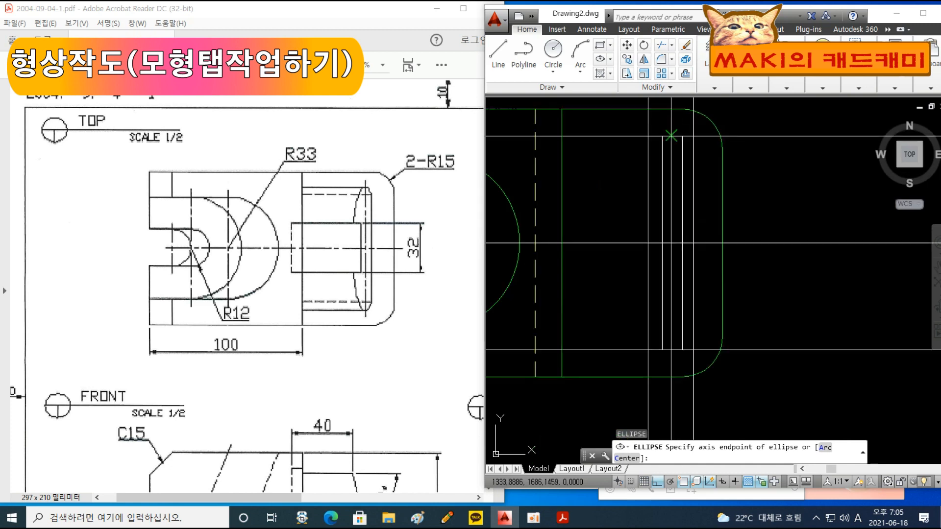
left_click(672, 136)
left_click(672, 350)
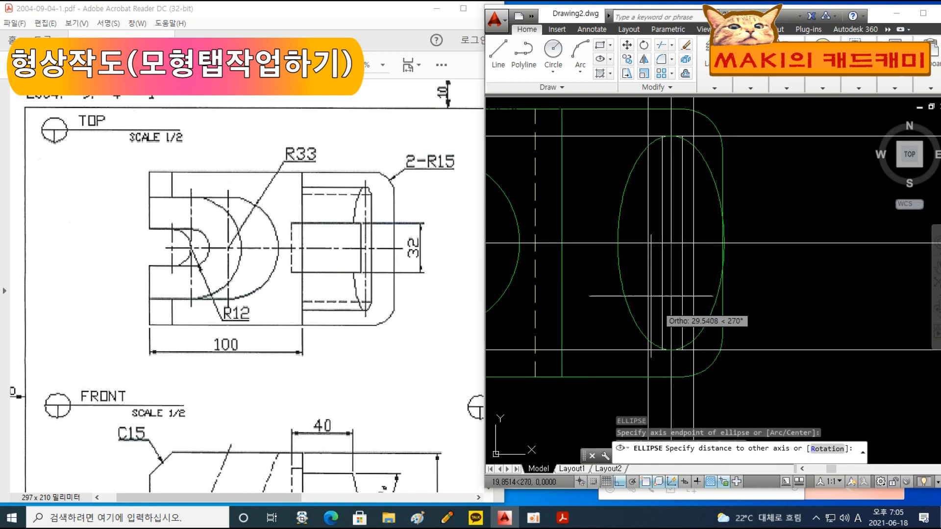
left_click(693, 242)
key("Escape")
key("Escape")
scroll(693, 243, "down", 4)
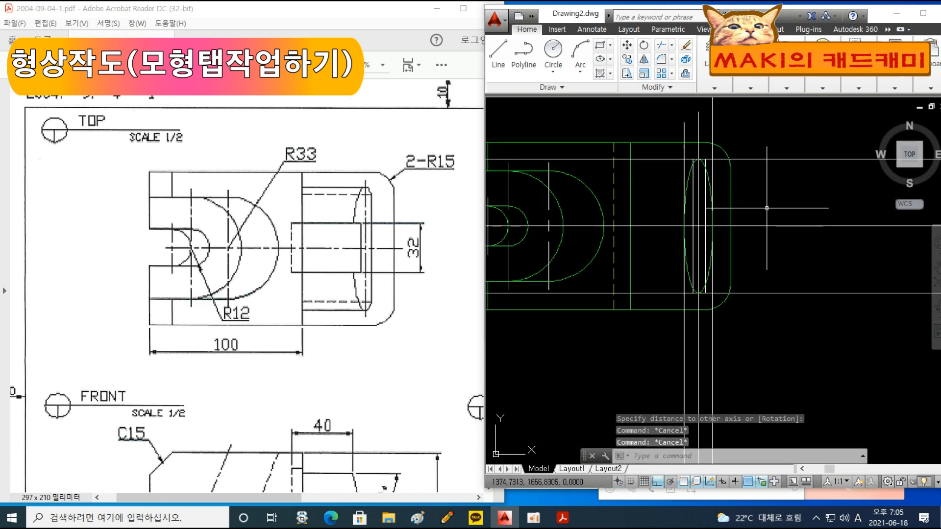
Step: Erase the vertical and horizontal projection lines used to construct the ellipse
left_click_drag(777, 304, 714, 137)
key("Delete")
scroll(567, 318, "down", 3)
left_click_drag(825, 277, 707, 236)
key("Delete")
left_click_drag(696, 386, 671, 321)
key("Delete")
left_click(780, 378)
key("Delete")
scroll(596, 378, "up", 3)
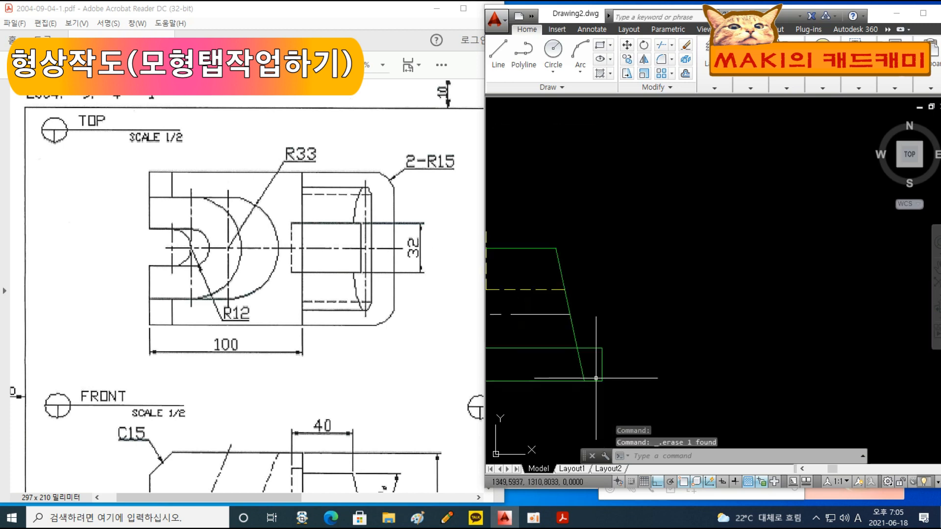
Step: Trim the front view's slanted edge below the base's upper edge
type("tr")
key("Return")
key("Return")
left_click(580, 362)
key("Escape")
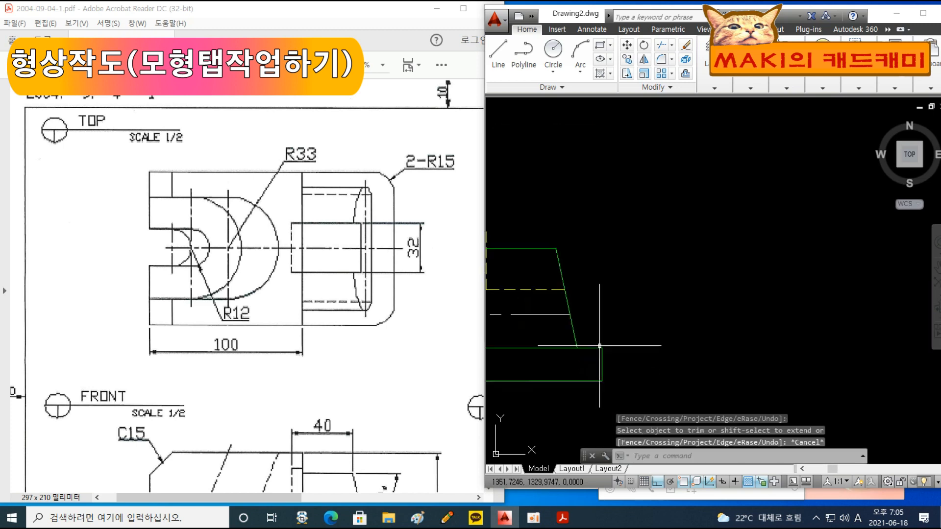
Step: Draw a vertical projection line from where the slanted edge meets the base up past the top view
type("l")
key("Return")
left_click(578, 348)
scroll(597, 219, "down", 4)
middle_click_drag(594, 197, 608, 434)
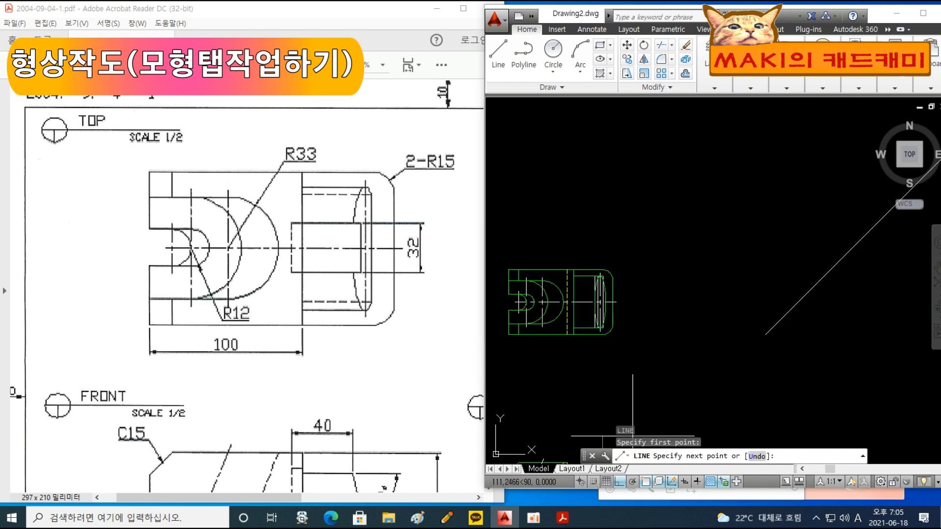
left_click(655, 213)
key("Return")
scroll(622, 338, "up", 5)
middle_click_drag(607, 337, 709, 368)
middle_click_drag(675, 273, 661, 297)
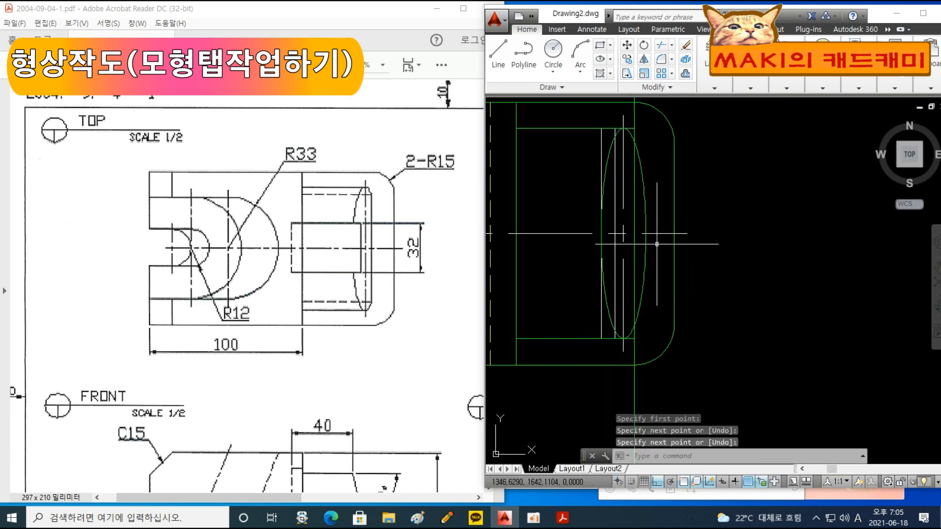
Step: Trim the ellipse beyond the new vertical projection line in the top view and erase that line
key("Return")
left_click(634, 177)
left_click(642, 175)
key("Return")
left_click(642, 175)
key("Escape")
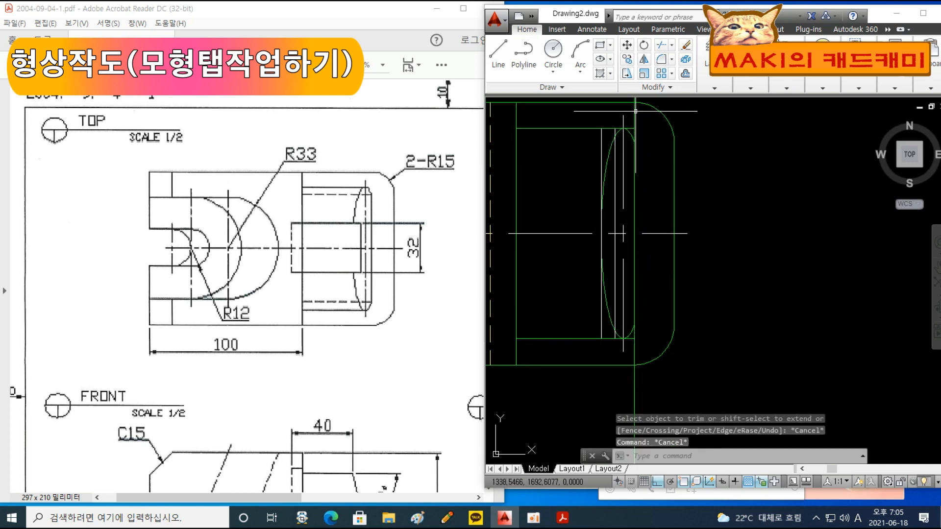
key("Escape")
left_click(635, 112)
key("Delete")
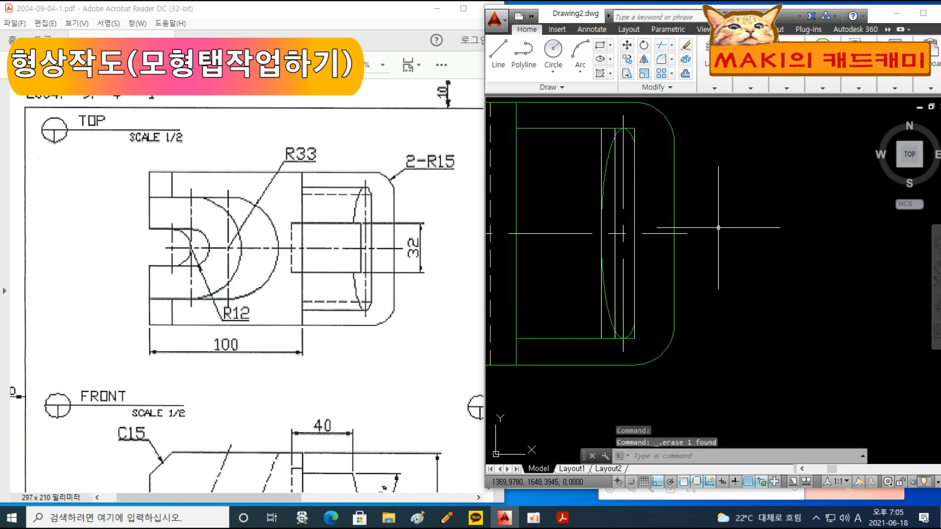
type("mat")
key("Return")
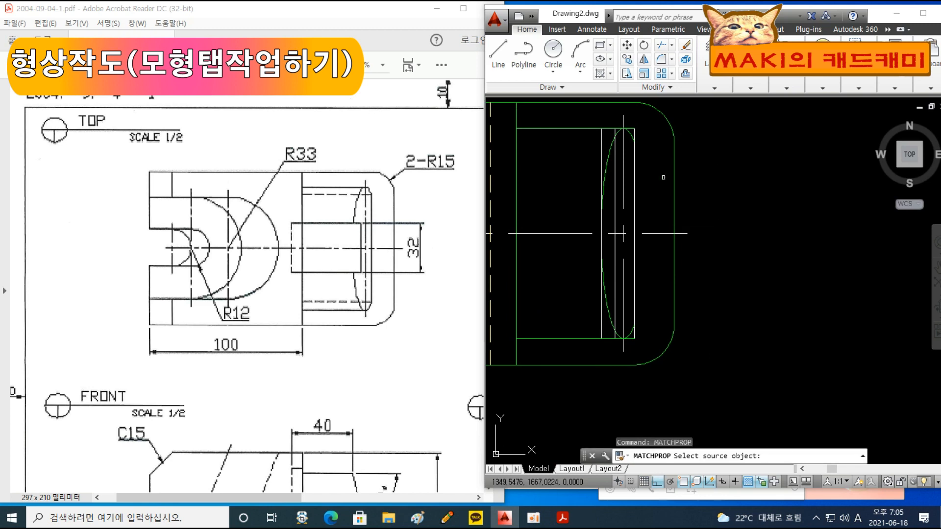
left_click(628, 135)
scroll(635, 140, "up", 3)
key("Escape")
Step: Trim the line ends that stick out past the ellipse at both right-hand corners of the raised block in the top view
type("tr")
key("Return")
key("Return")
left_click(643, 135)
left_click(625, 113)
scroll(639, 217, "down", 4)
middle_click_drag(646, 340, 633, 183)
scroll(637, 229, "up", 3)
left_click(632, 248)
left_click(606, 225)
scroll(612, 235, "down", 3)
key("Escape")
key("Escape")
Step: Compare the reference's front view with the drawn front and top views around the slanted face
scroll(636, 271, "down", 4)
middle_click_drag(670, 322, 633, 156)
middle_click_drag(632, 319, 655, 332)
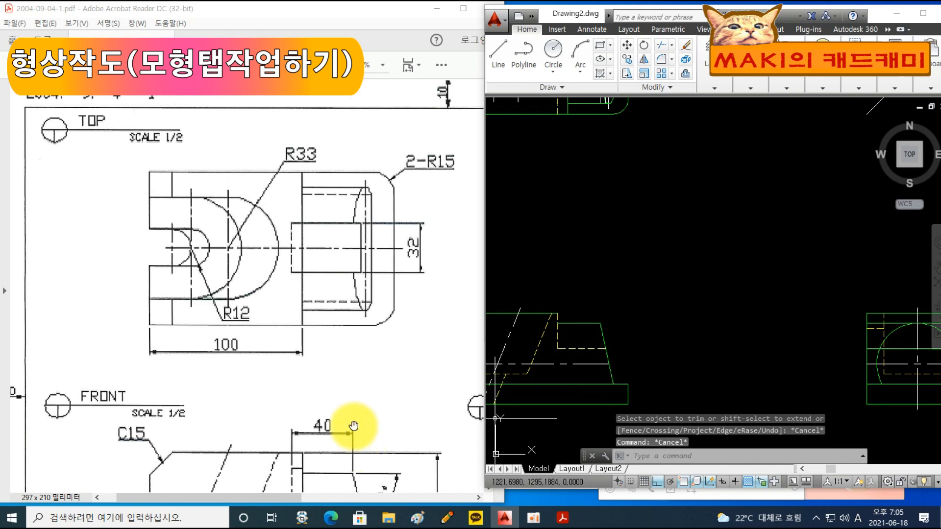
left_click_drag(357, 427, 300, 206)
scroll(607, 367, "up", 4)
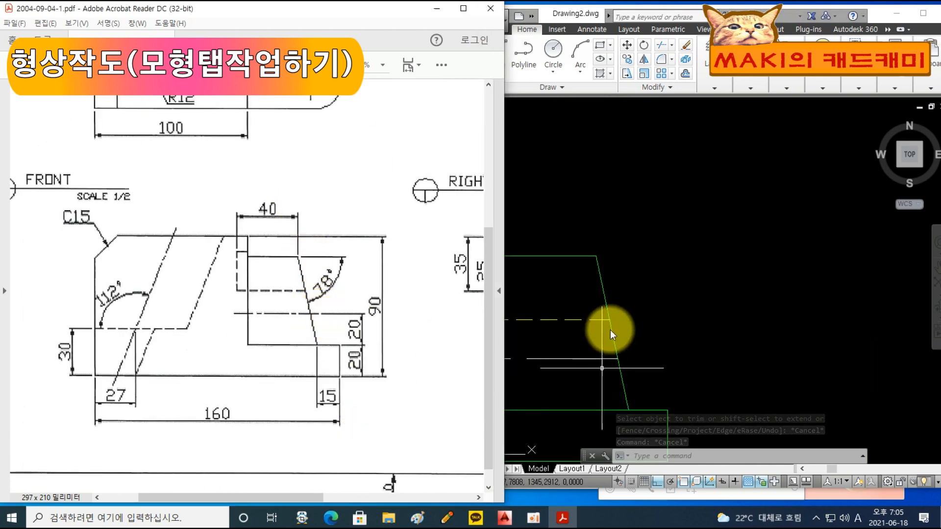
scroll(617, 250, "down", 6)
middle_click_drag(602, 164, 604, 204)
scroll(602, 218, "up", 5)
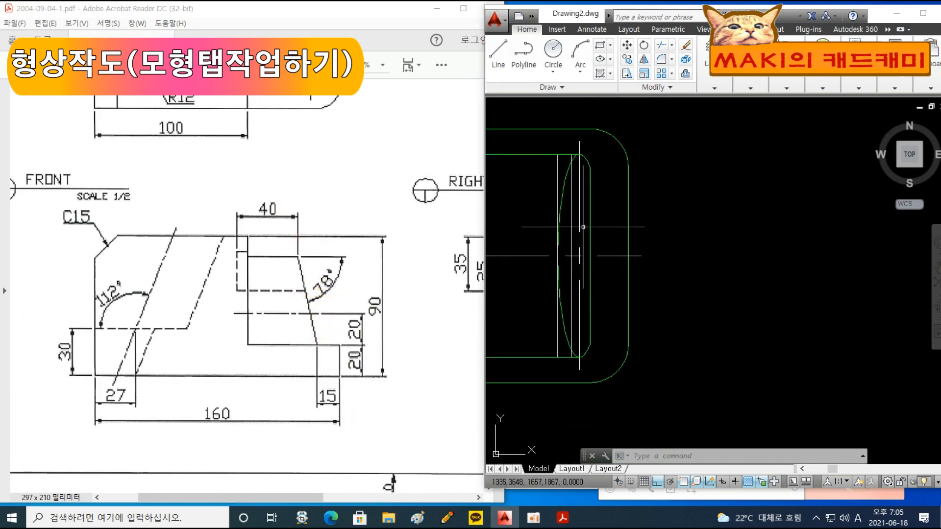
scroll(586, 274, "down", 5)
scroll(576, 290, "up", 5)
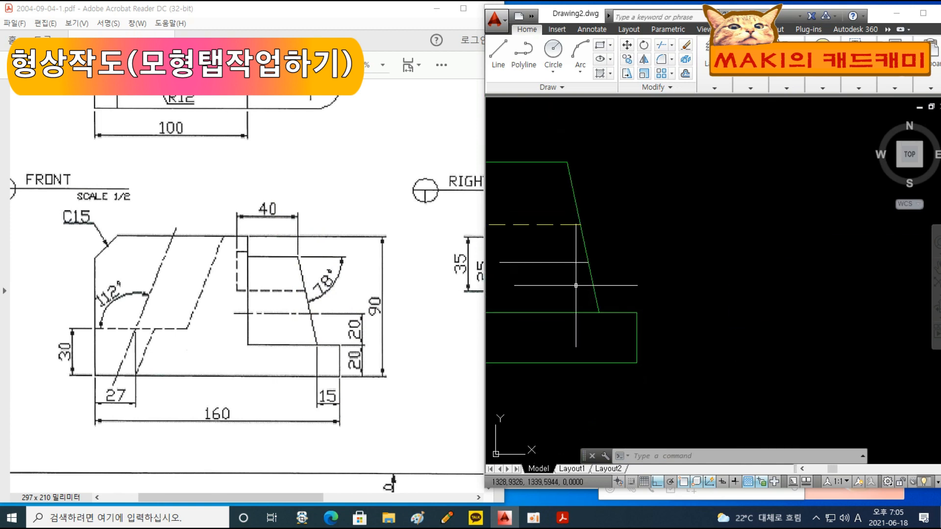
Step: Stretch the right end of the front view's horizontal centerline 5 beyond the slanted edge
left_click(588, 263)
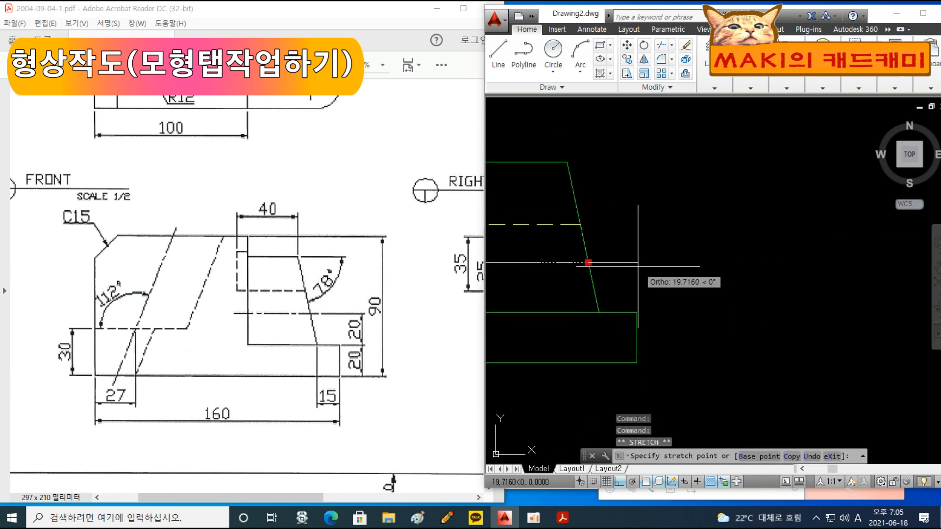
type("5")
key("Return")
scroll(649, 280, "down", 5)
key("Escape")
key("Escape")
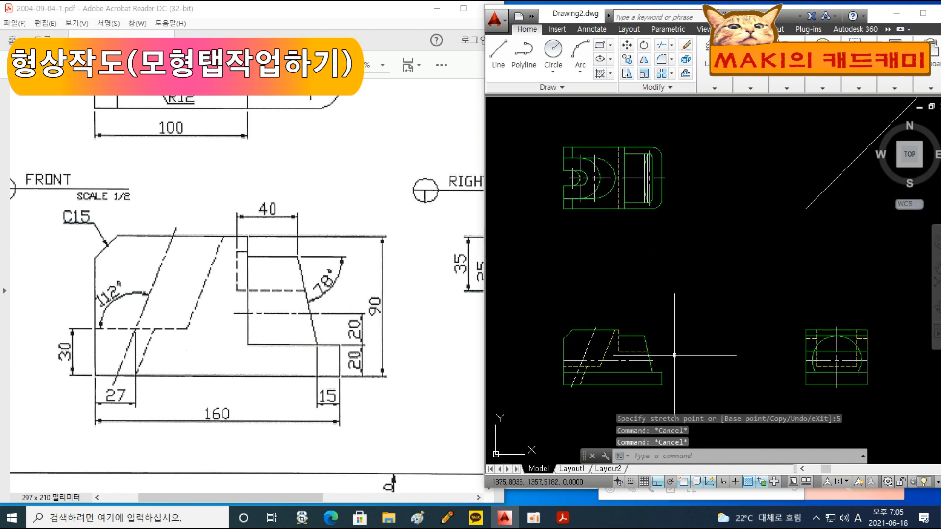
Step: Draw a vertical projection line from where the pocket's hidden floor line meets the slanted edge up past the top view
type("l")
key("Return")
left_click(648, 222)
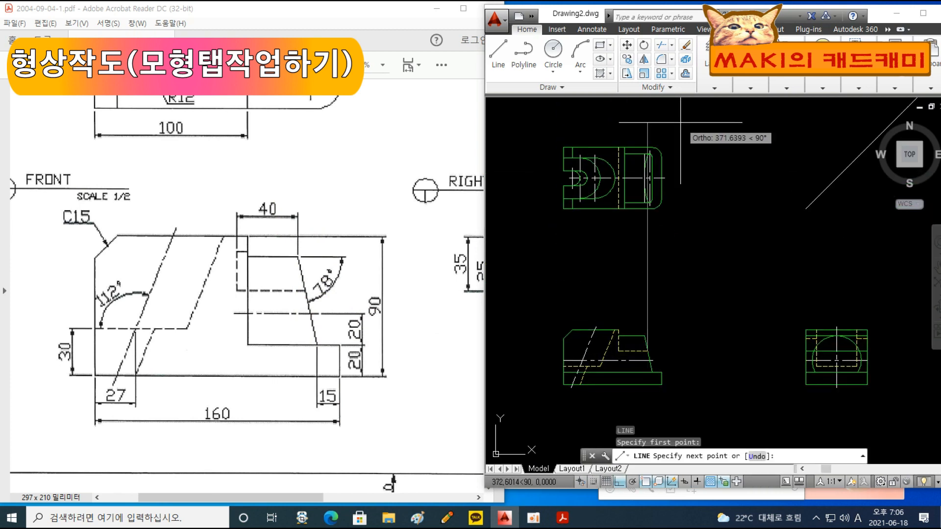
left_click(647, 140)
key("Return")
scroll(655, 162, "up", 6)
Step: Offset the top view's horizontal centerline by 16 to both sides for the 32-wide pocket
left_click(347, 325)
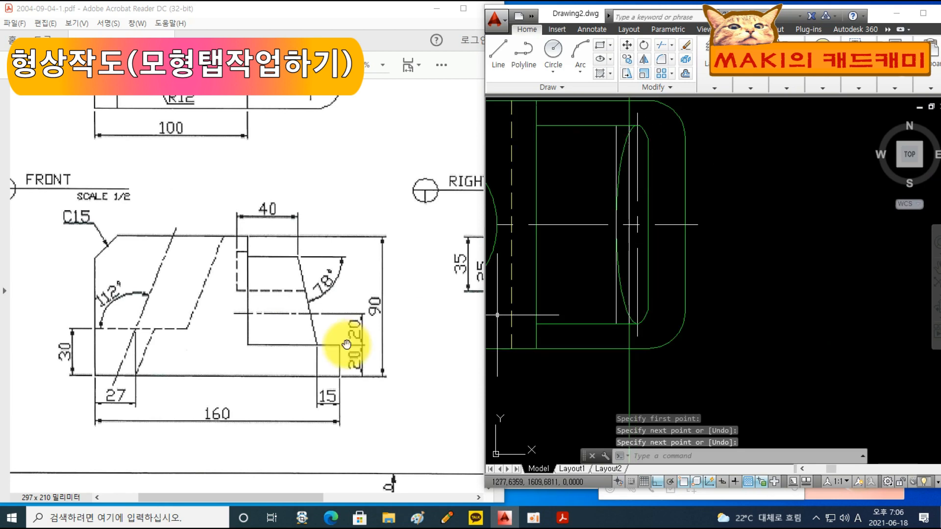
scroll(252, 162, "down", 1)
scroll(311, 143, "up", 5)
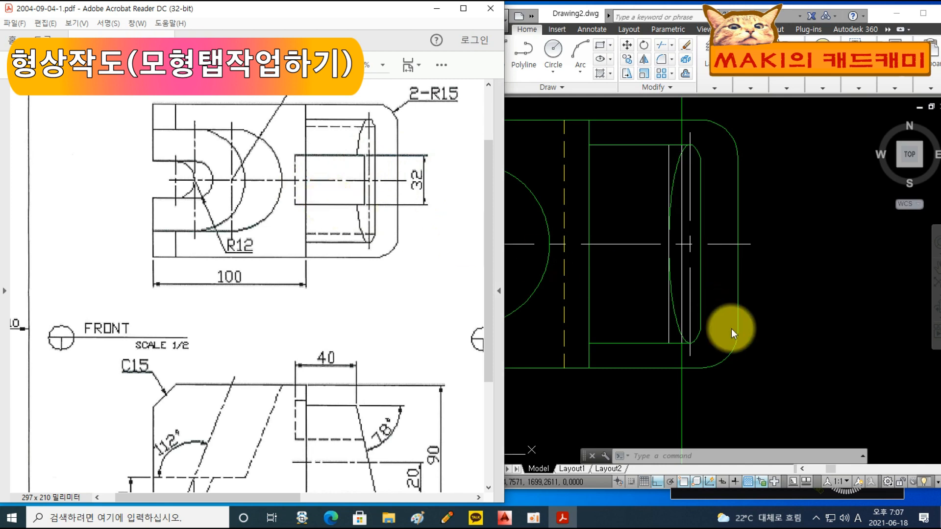
left_click(796, 347)
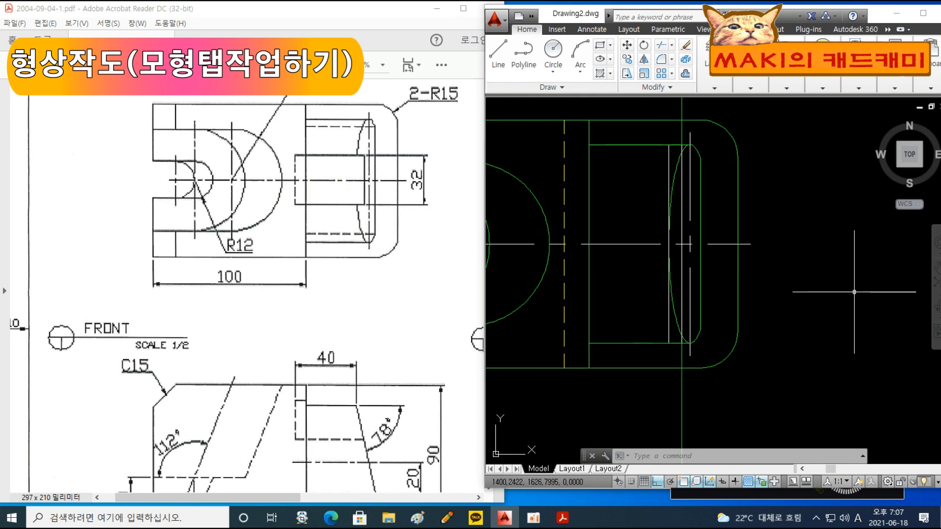
type("ca")
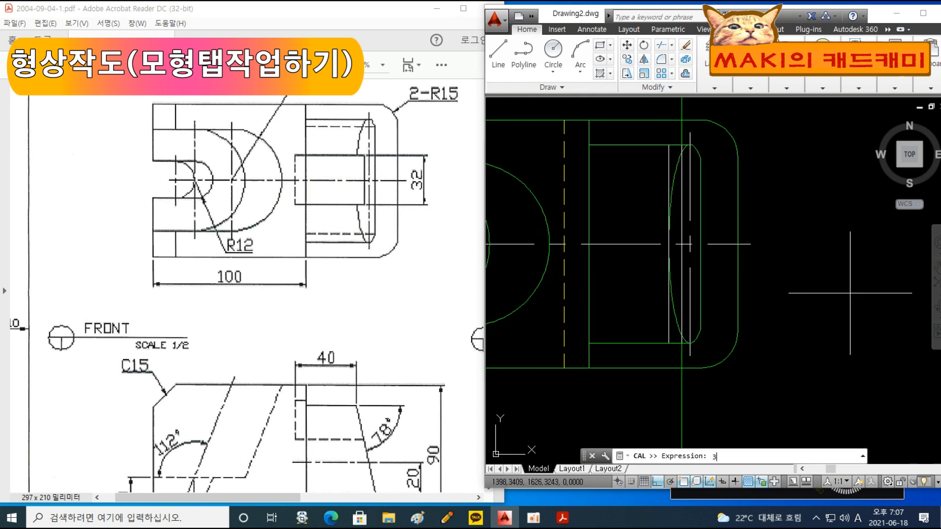
type("o")
key("Return")
type("16")
key("Return")
left_click(721, 245)
left_click(727, 222)
left_click(724, 244)
left_click(724, 271)
key("Escape")
key("Escape")
Step: Trim both offset lines to the right of the vertical projection line in the top view
type("tr")
key("Return")
left_click(682, 264)
left_click(685, 284)
left_click(716, 208)
key("Return")
left_click(778, 189)
left_click(744, 214)
left_click(727, 291)
left_click(710, 276)
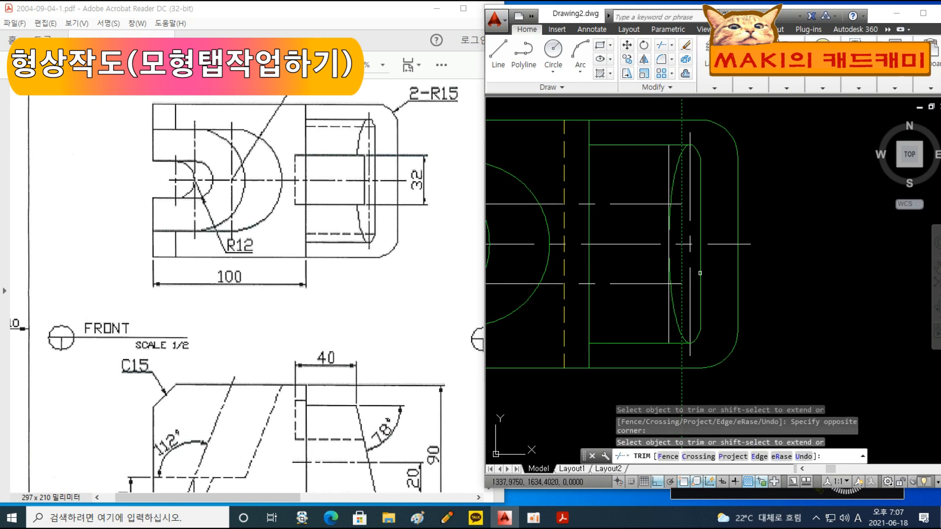
key("Return")
key("Return")
left_click(681, 263)
key("Escape")
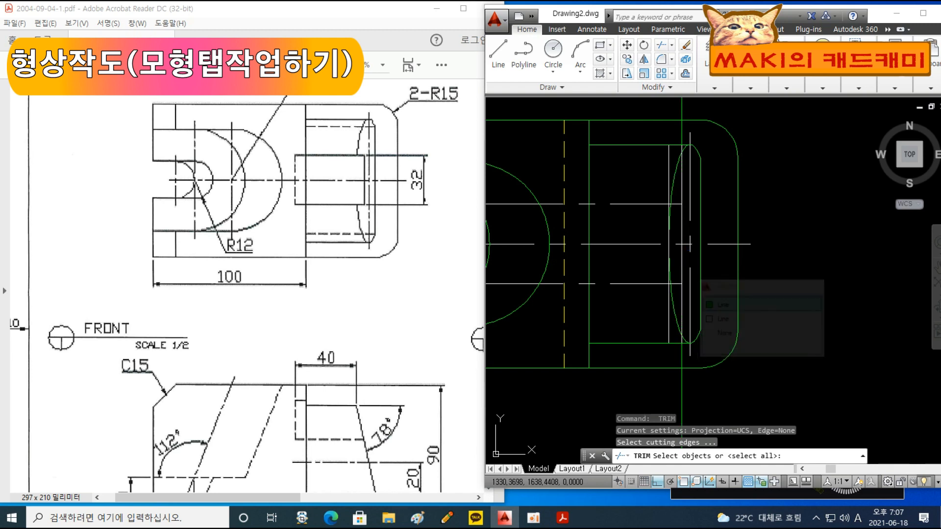
Step: Erase one of the two overlapping lines at the pocket's vertical projection line
left_click(681, 263)
left_click(774, 319)
key("Delete")
Step: Trim the vertical projection line outside the two offset lines to form the pocket's end edge
type("tr")
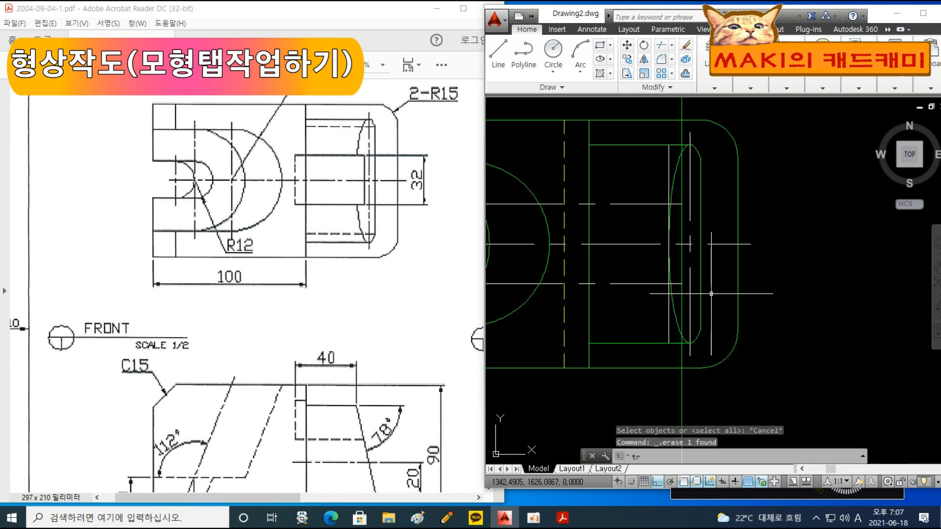
key("Return")
key("Return")
key("Return")
key("Return")
left_click(678, 284)
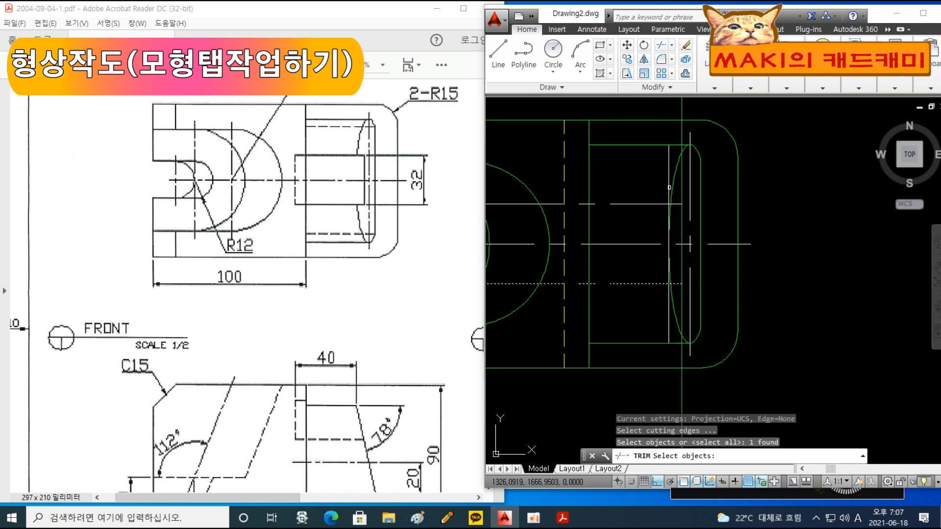
left_click(654, 204)
key("Return")
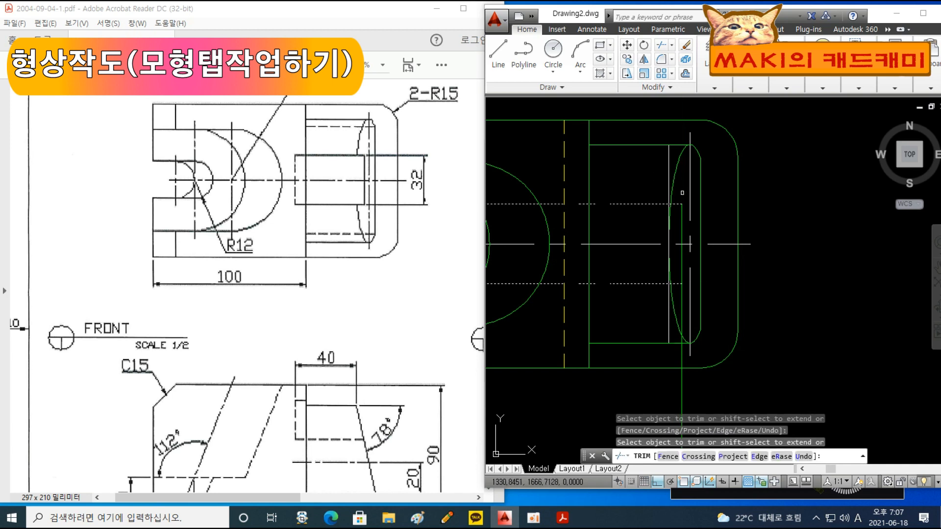
key("Escape")
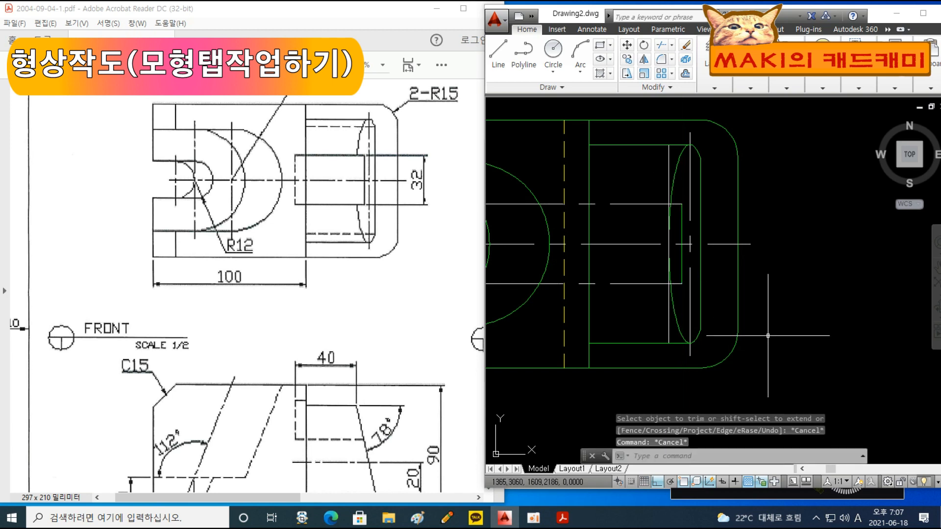
Step: Match the two 32-wide pocket lines in the top view to the green visible-edge line's properties
type("mat")
key("Return")
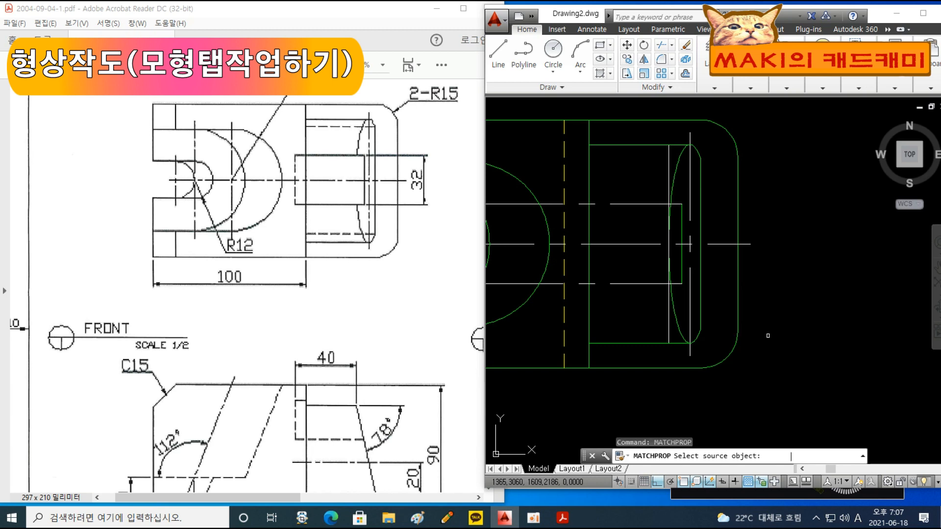
left_click(589, 223)
left_click(619, 205)
left_click(620, 284)
key("Escape")
Step: Trim the two pocket lines to the left of the dashed vertical line in the top view
type("tr")
key("Return")
left_click(564, 209)
key("Return")
left_click(555, 204)
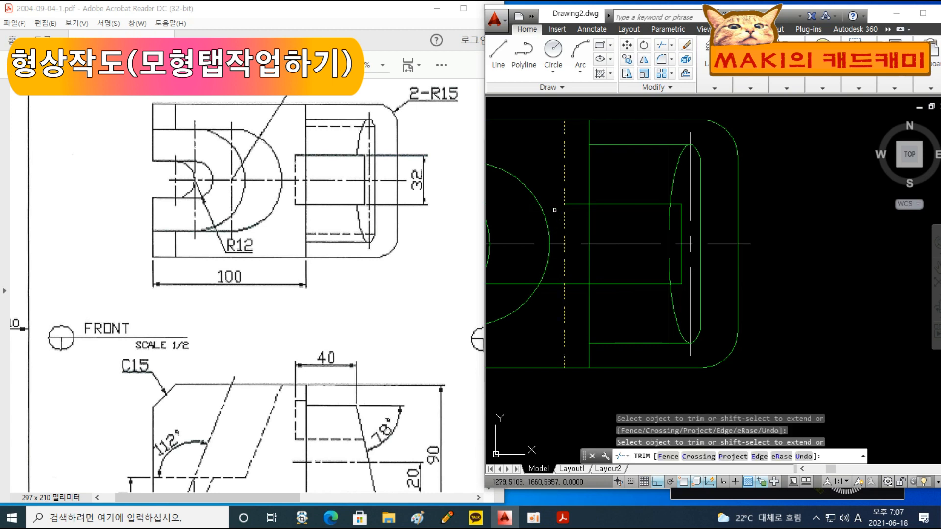
key("Return")
Step: Trim the dashed vertical line outside the two pocket lines to form the pocket's hidden end edge
key("Return")
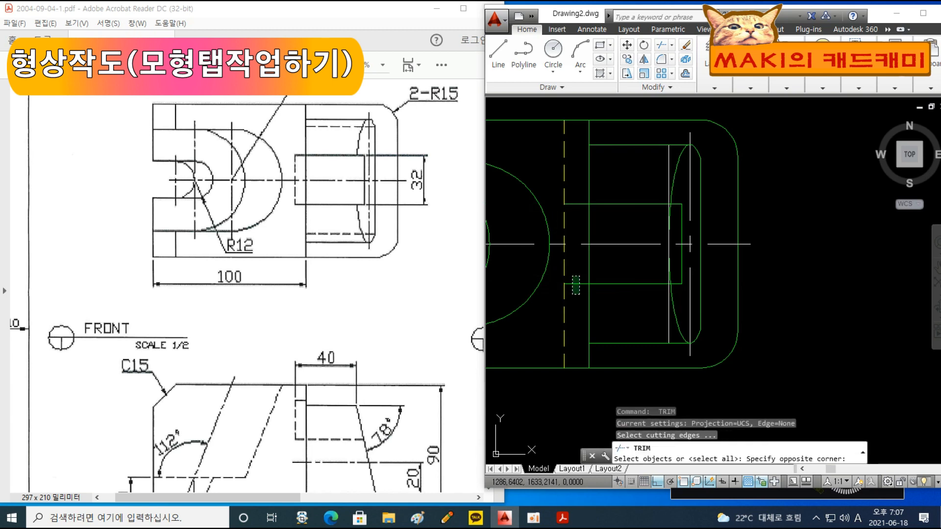
left_click(578, 289)
left_click(575, 219)
key("Return")
left_click(579, 301)
left_click(556, 315)
key("Escape")
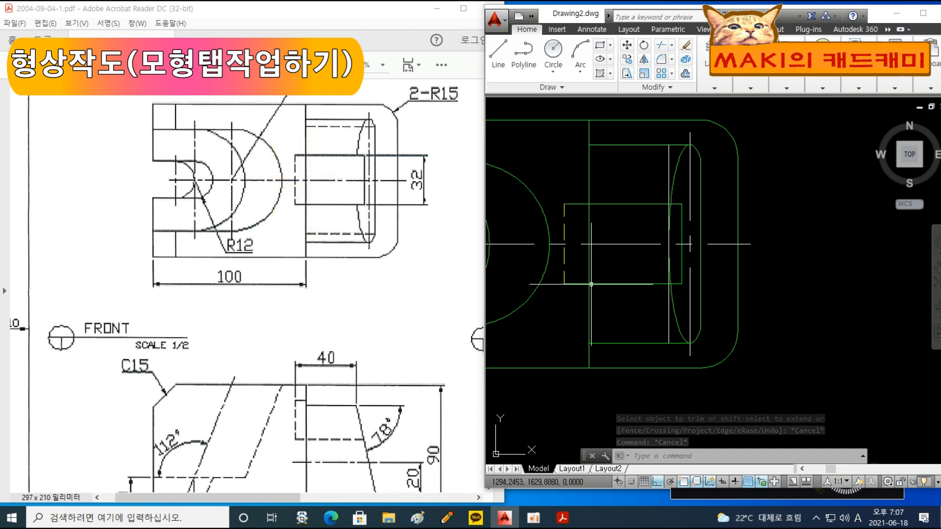
Step: Break both pocket side lines where they meet the solid vertical edge in the top view
type("br")
key("space")
key("Return")
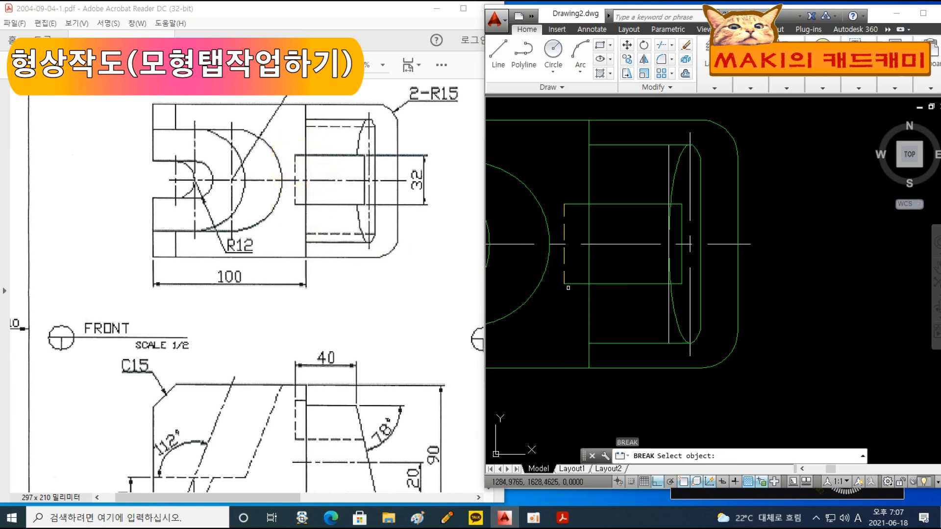
left_click(570, 285)
left_click(588, 284)
key("space")
left_click(579, 204)
left_click(589, 204)
key("Escape")
key("Escape")
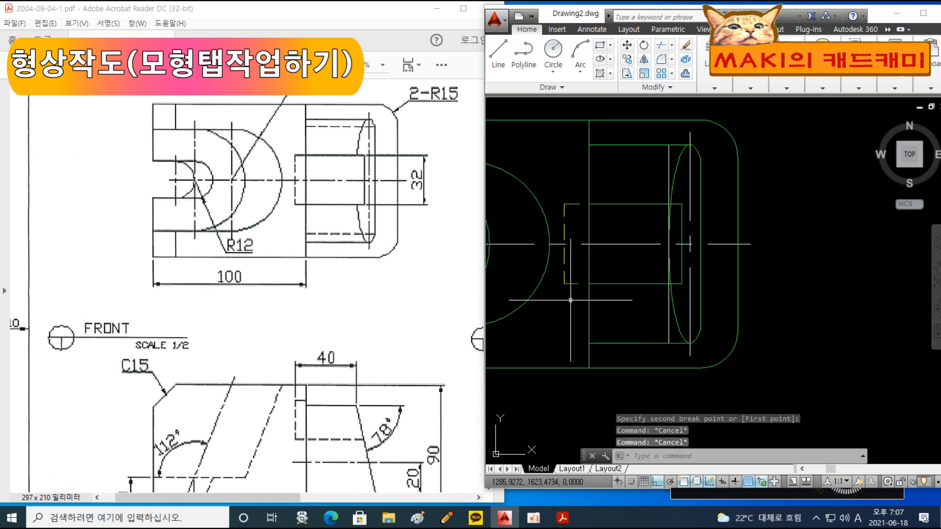
Step: Extend the two short pocket line pieces to the solid vertical edge to close the gaps
type("ex")
key("space")
key("space")
left_click(574, 286)
left_click(572, 204)
key("Escape")
key("Escape")
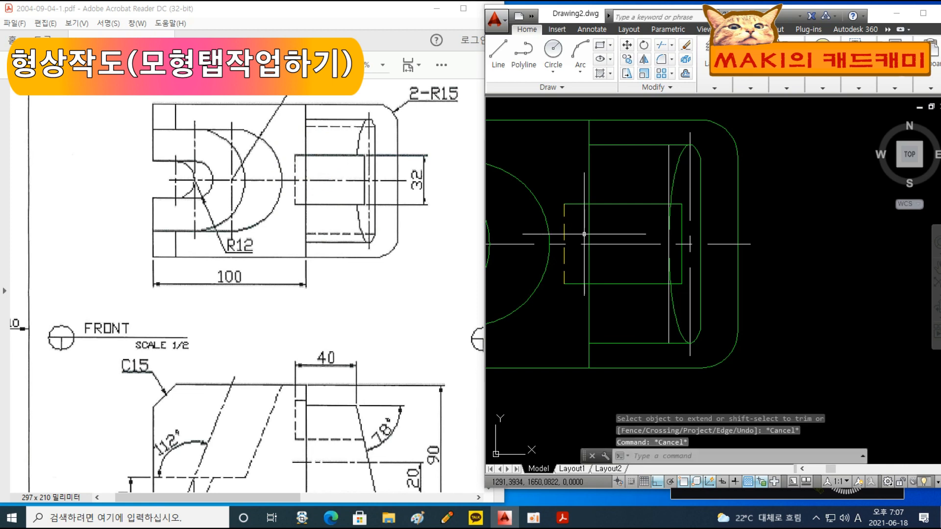
Step: Match the two short pocket line pieces to the dashed end edge's hidden-line properties
type("ma")
key("space")
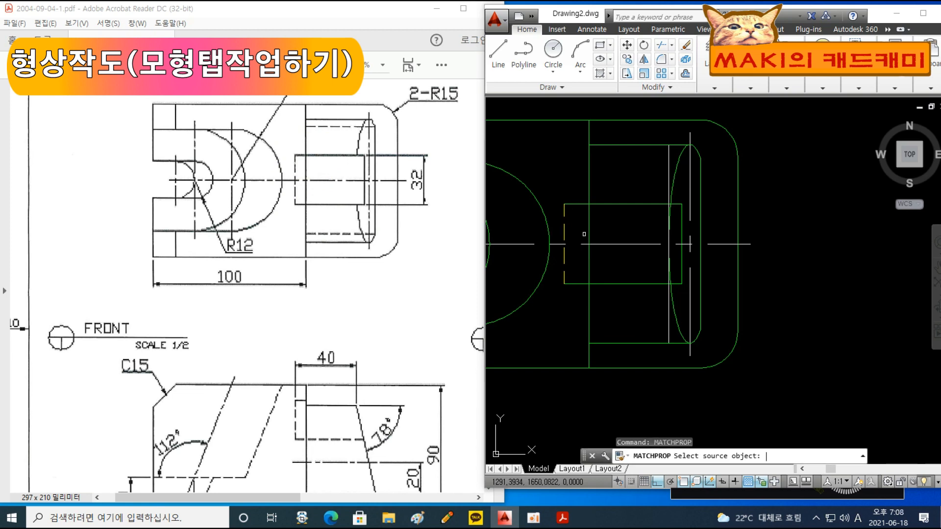
left_click(566, 251)
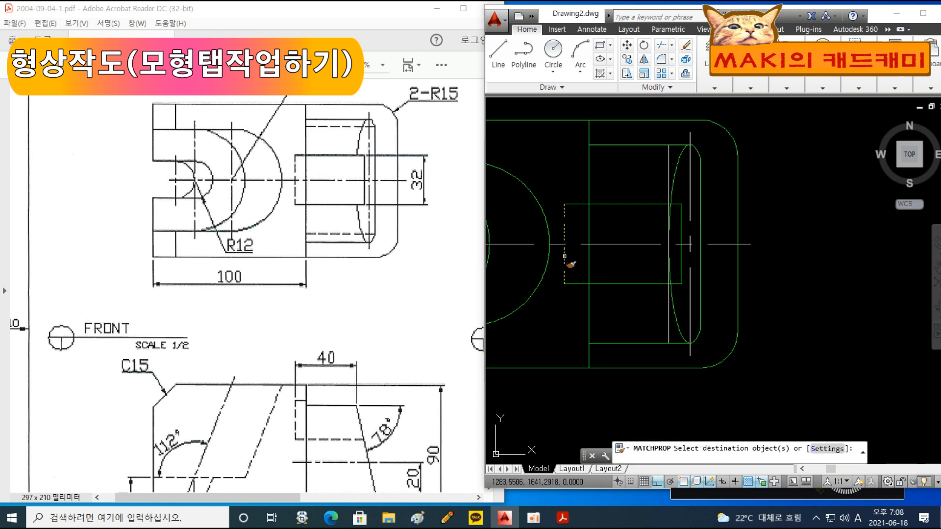
left_click(583, 216)
key("Escape")
key("Escape")
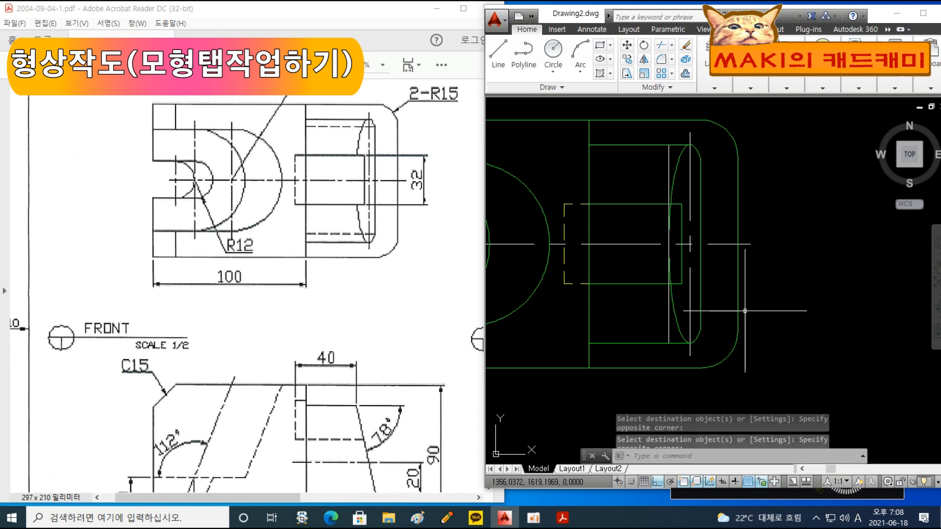
scroll(744, 311, "down", 6)
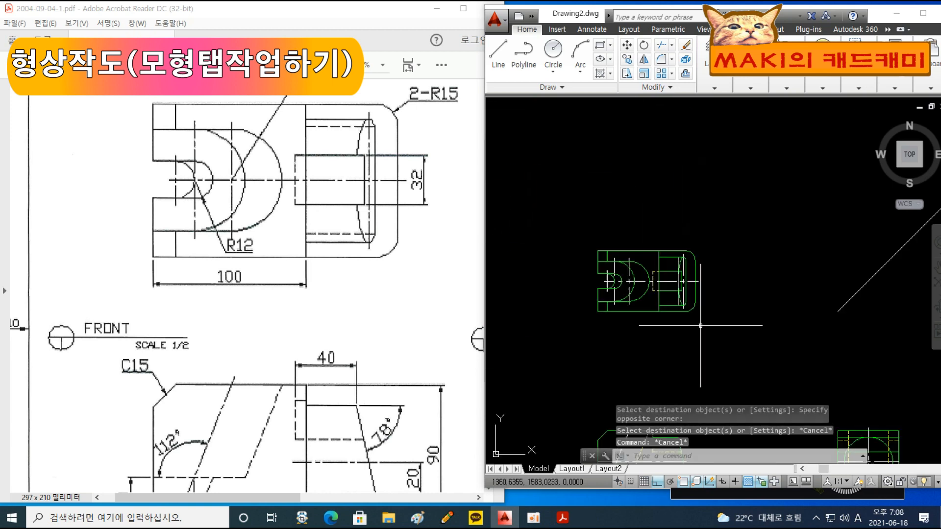
type("l")
key("space")
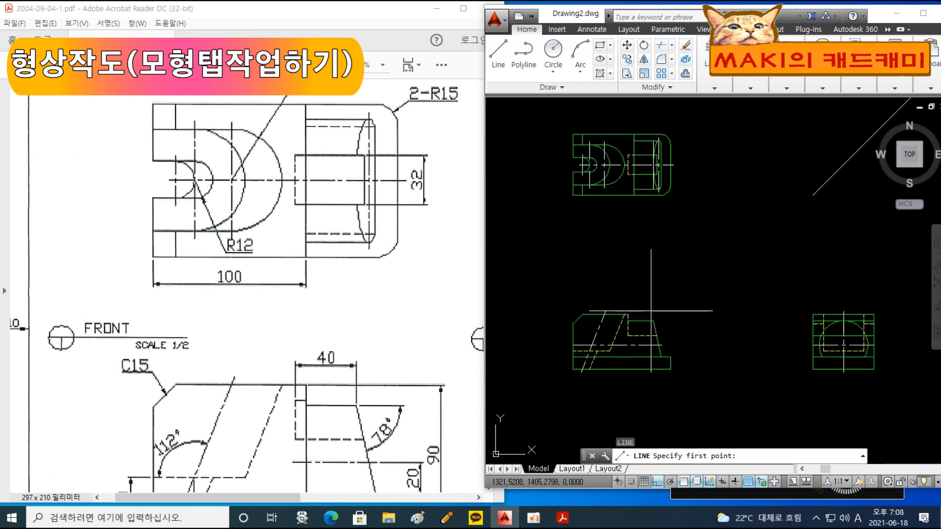
left_click(654, 321)
scroll(674, 184, "up", 4)
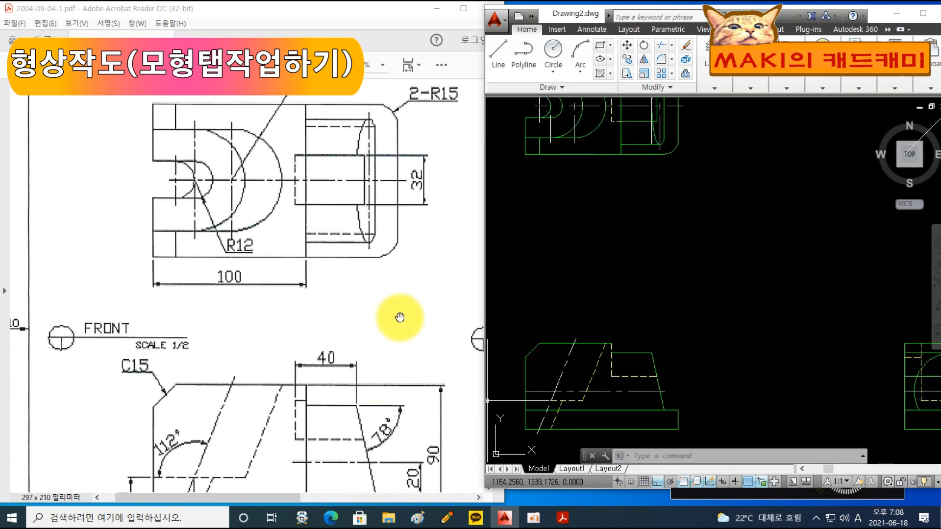
middle_click_drag(674, 244, 653, 313)
scroll(638, 178, "up", 4)
scroll(630, 146, "up", 2)
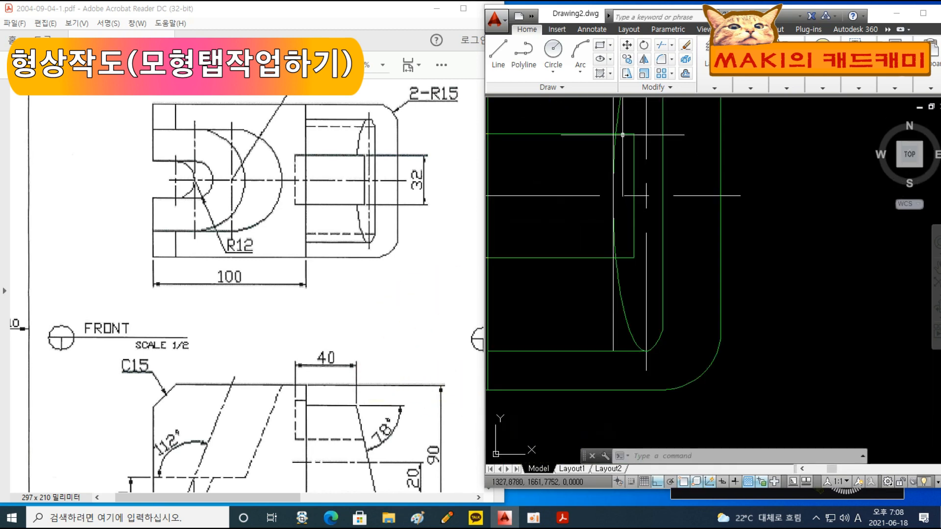
scroll(679, 233, "down", 5)
middle_click_drag(646, 197, 677, 358)
scroll(644, 193, "up", 5)
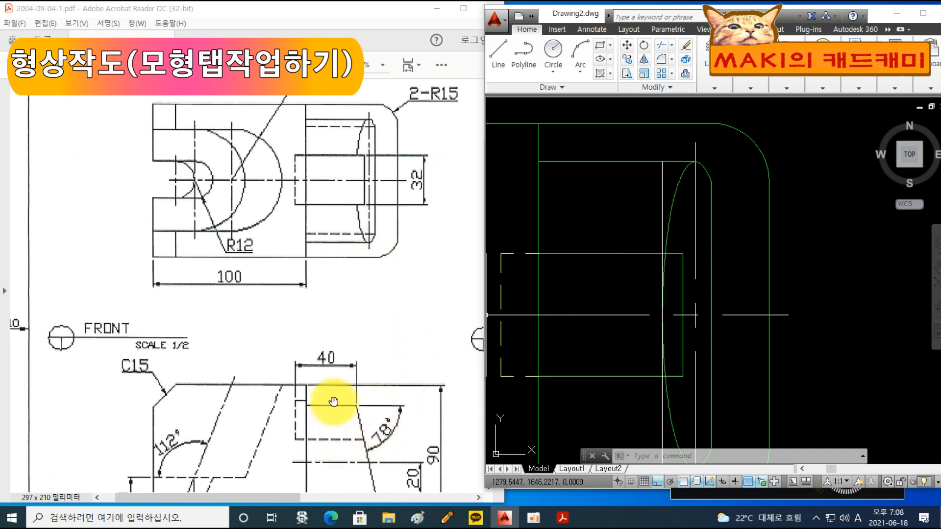
left_click(615, 348)
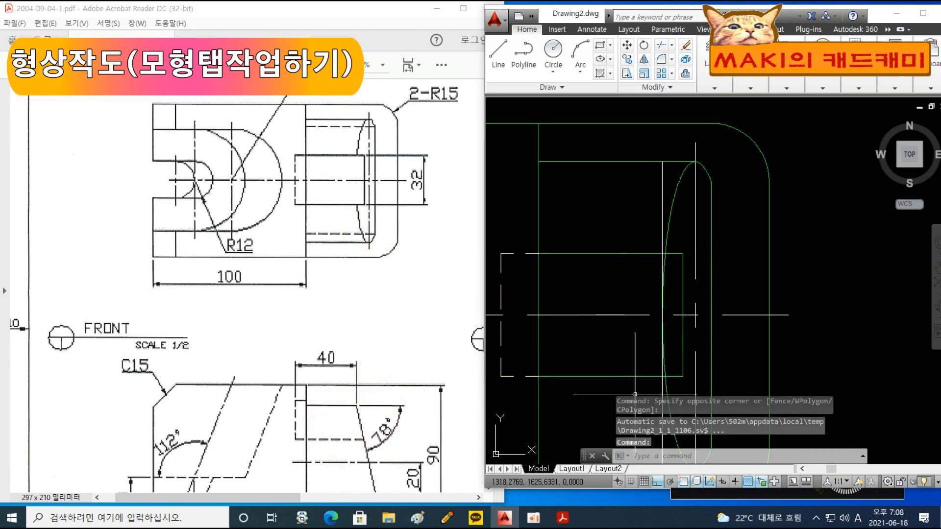
middle_click_drag(610, 380, 627, 185)
scroll(663, 321, "down", 4)
middle_click_drag(663, 322, 635, 176)
middle_click_drag(699, 378, 661, 171)
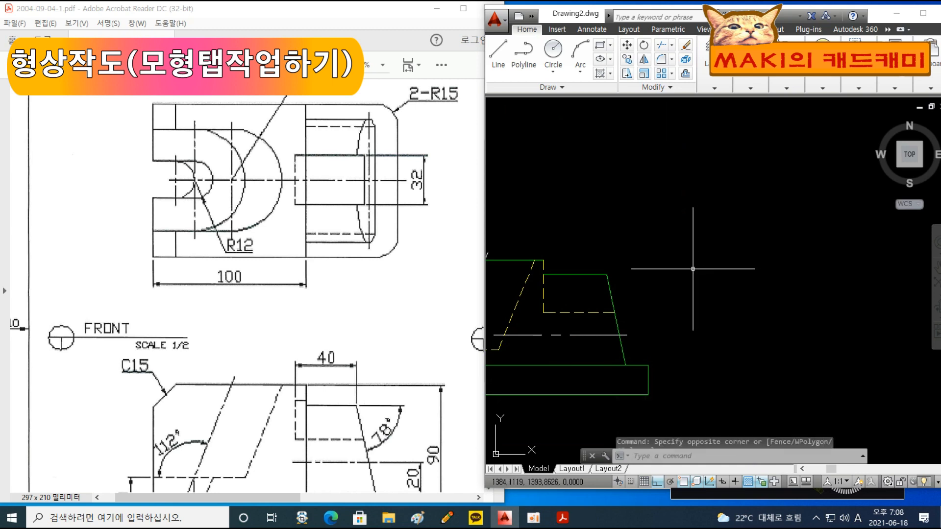
Step: Draw a vertical line about 345 long from the lower end of the top view's solid vertical edge down past the front view
left_click(637, 268)
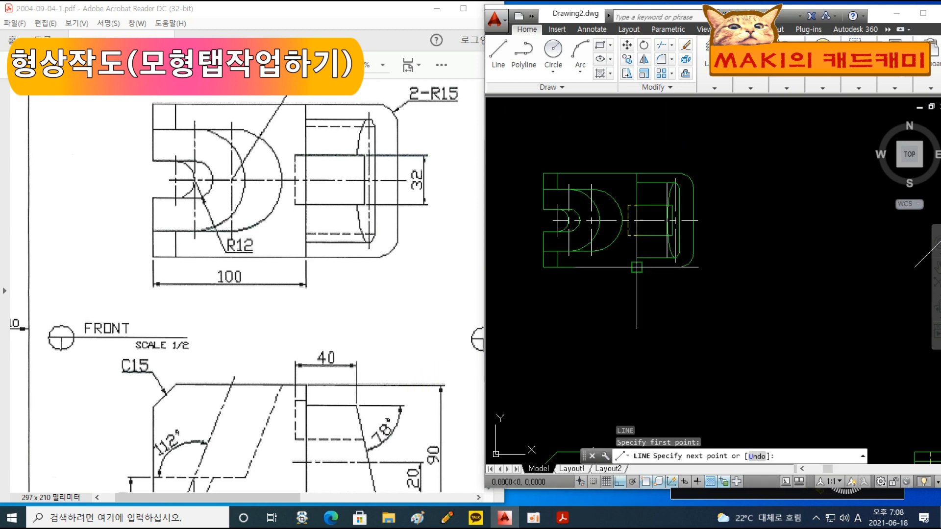
middle_click_drag(687, 366, 691, 233)
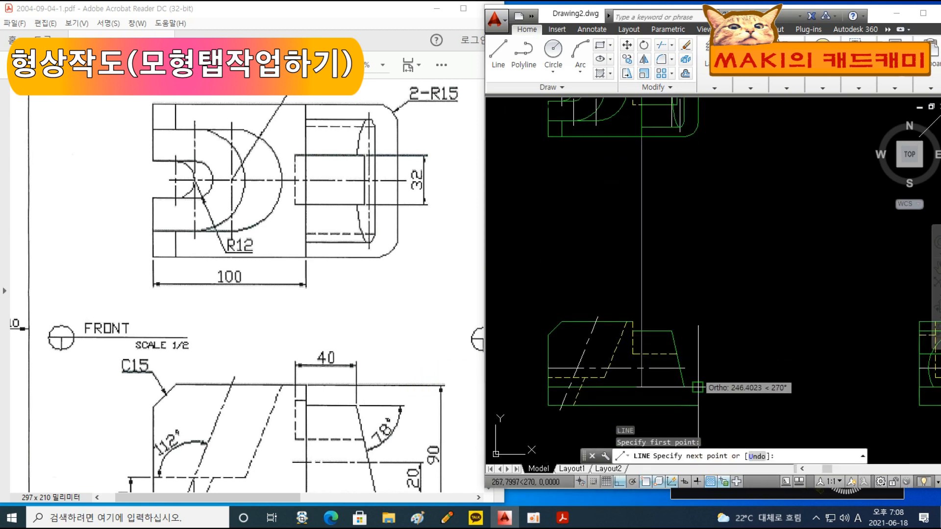
middle_click_drag(702, 454, 708, 385)
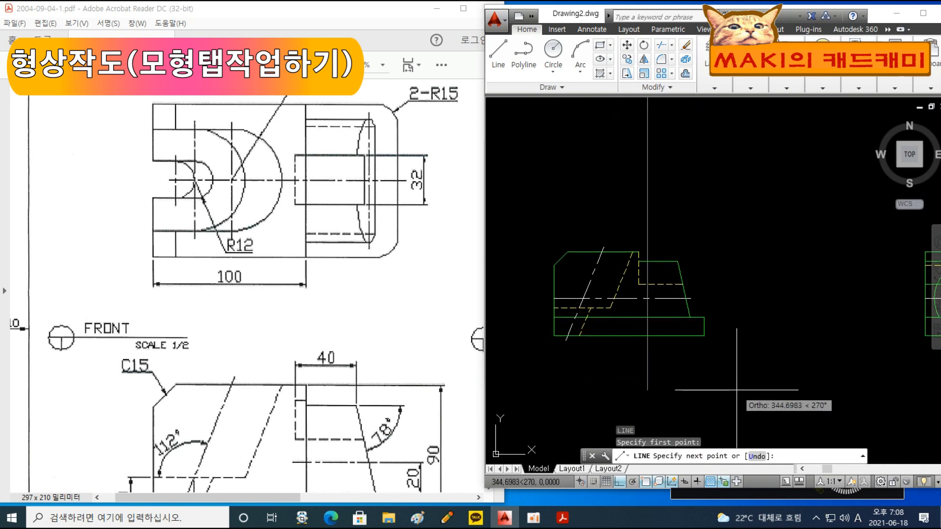
key("Escape")
key("Escape")
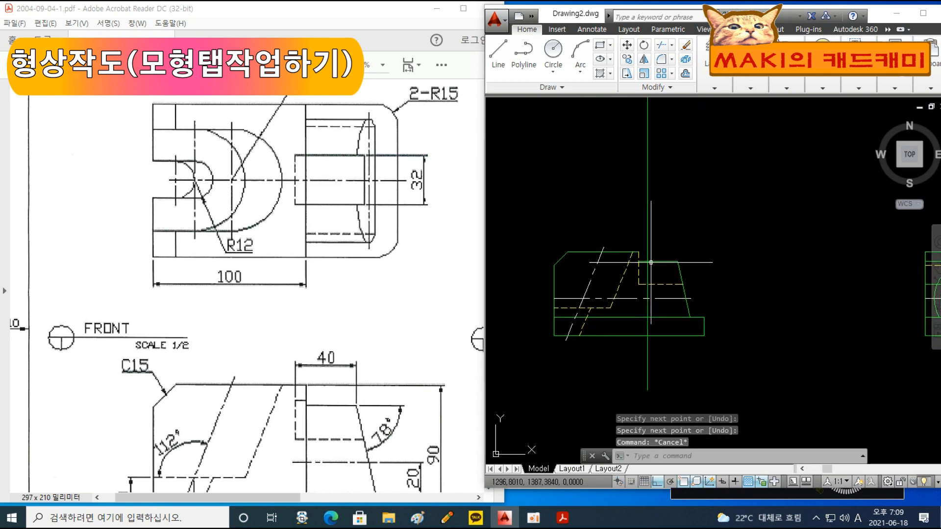
Step: Extend the front view's top edge to the new vertical projection line
scroll(652, 264, "up", 4)
type("ex")
key("Return")
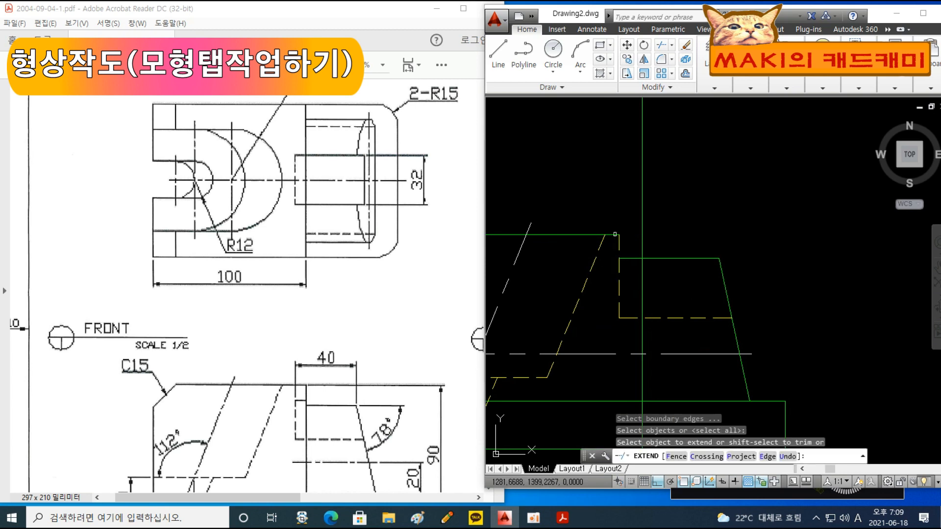
key("Escape")
Step: Trim the front view's dashed vertical pocket line above the lower step's top edge
type("tr")
key("Return")
key("Return")
left_click(627, 246)
key("Escape")
key("Escape")
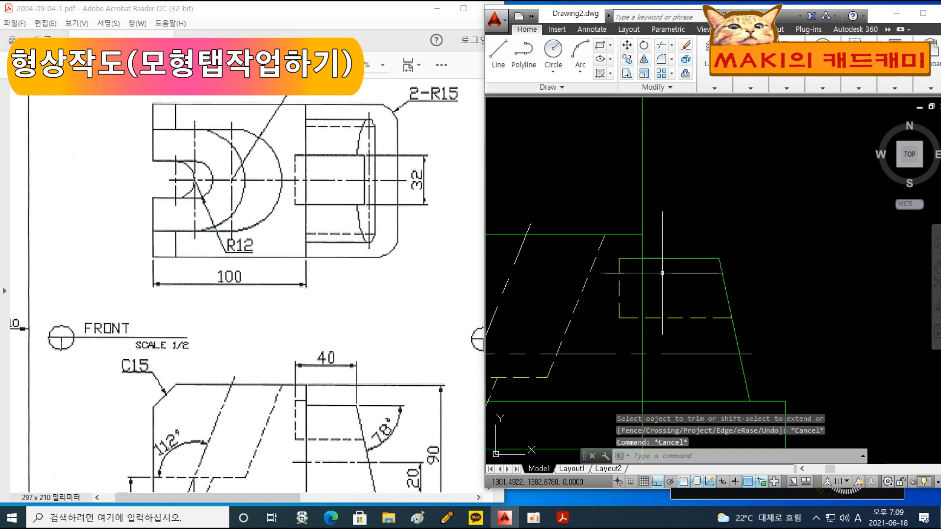
Step: Break the front view's lower step top edge at the vertical projection line
type("-")
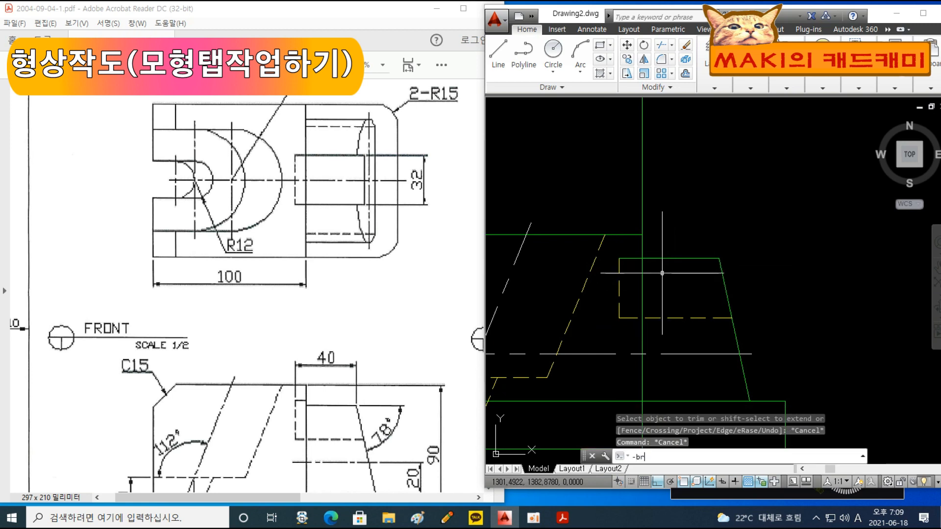
type("br")
key("Return")
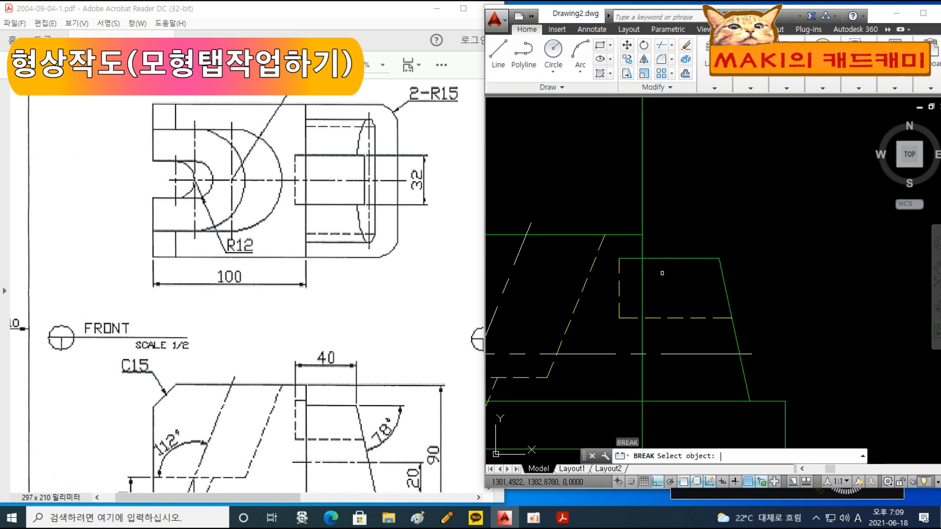
left_click(634, 259)
key("Escape")
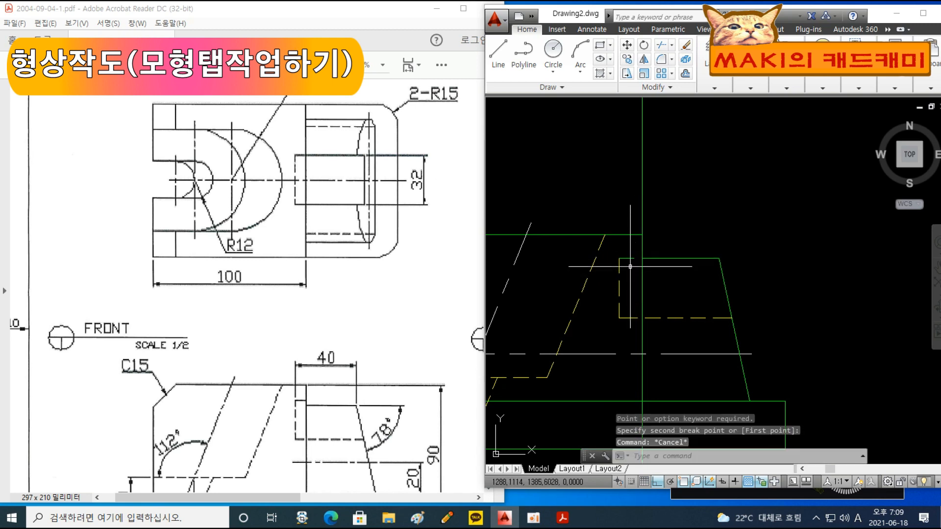
Step: Extend the short left piece of the step's top edge to the vertical projection line
type("ex")
key("Return")
key("Return")
left_click(629, 258)
key("Escape")
Step: Match the short left piece of the step's top edge to the dashed pocket line's properties
type("match")
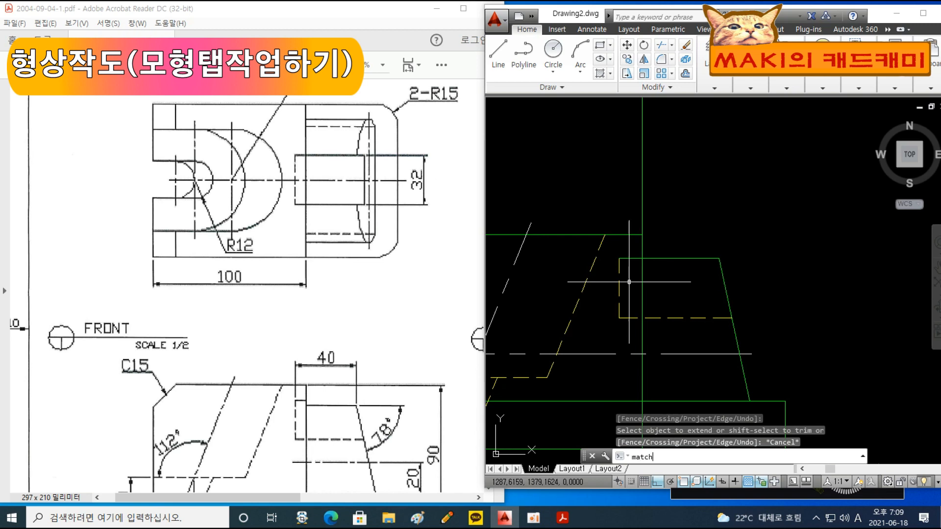
key("Return")
left_click(620, 271)
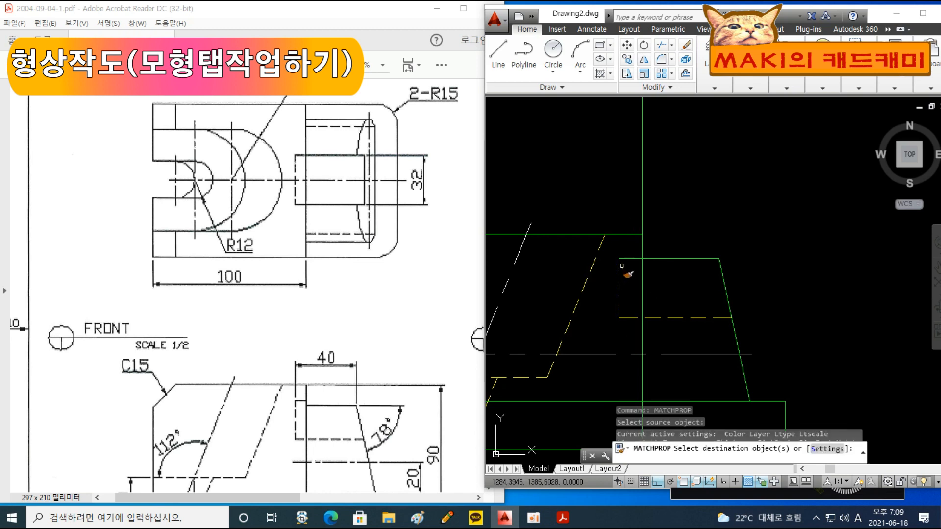
key("Escape")
Step: Trim the vertical projection line above the front view's top edge
type("t")
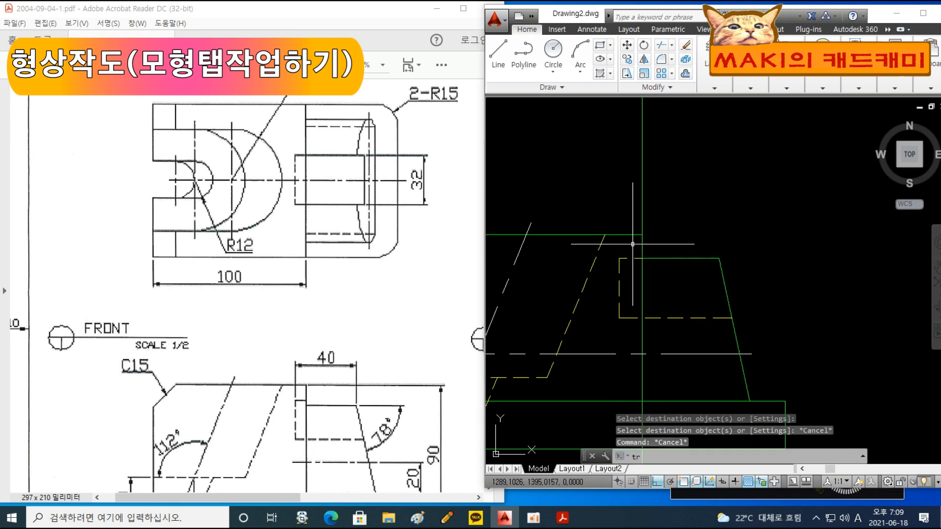
type("r")
key("Return")
left_click_drag(634, 245, 615, 215)
key("Return")
left_click_drag(663, 195, 620, 179)
key("Escape")
scroll(726, 242, "down", 2)
middle_click_drag(794, 296, 731, 299)
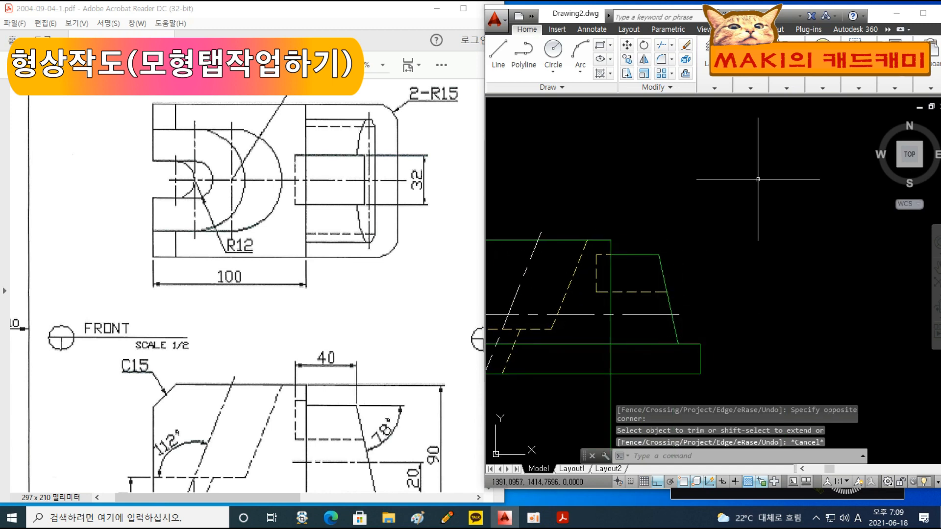
Step: Check the angle between the front view's step top edge and the slanted edge with a temporary angular dimension
left_click(765, 79)
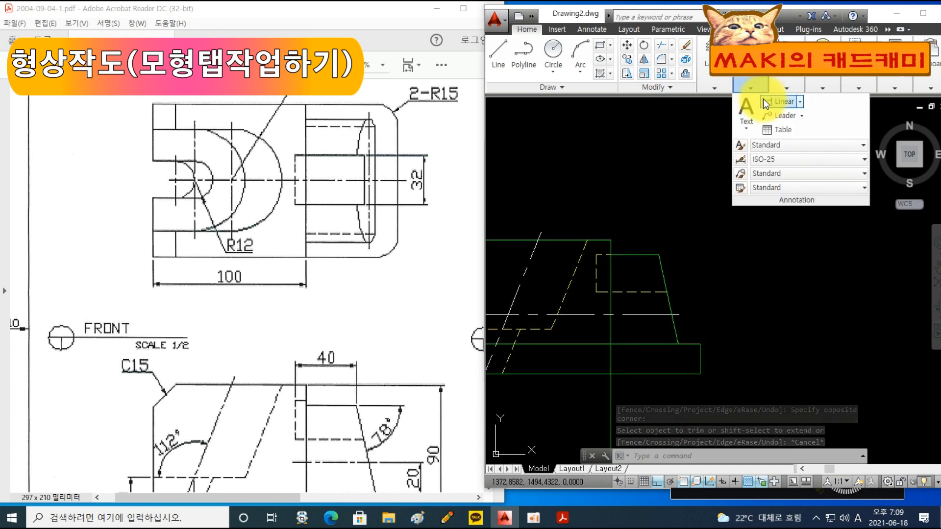
left_click(798, 101)
left_click(800, 102)
left_click(802, 160)
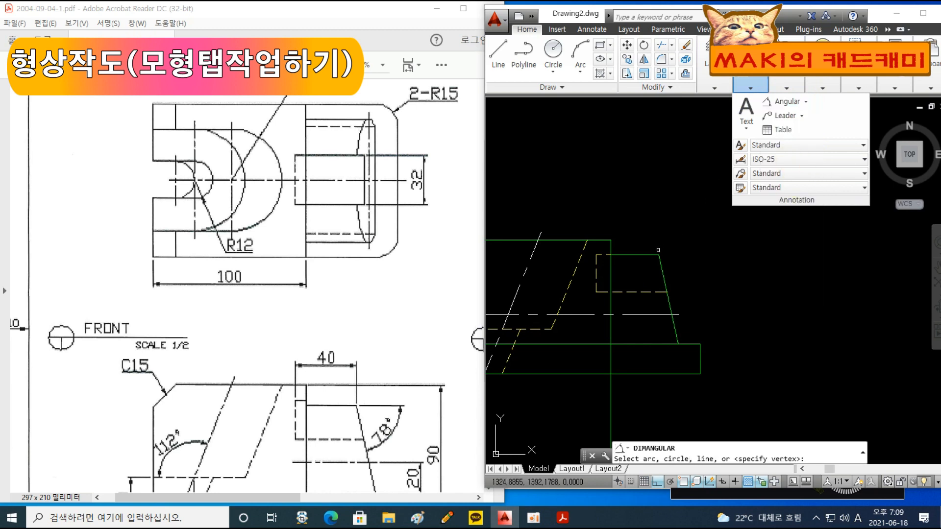
left_click(657, 254)
left_click(661, 264)
key("Escape")
Step: Draw a vertical projection line about 325 long from the top corner of the front view's slanted edge up through the top view
type("l")
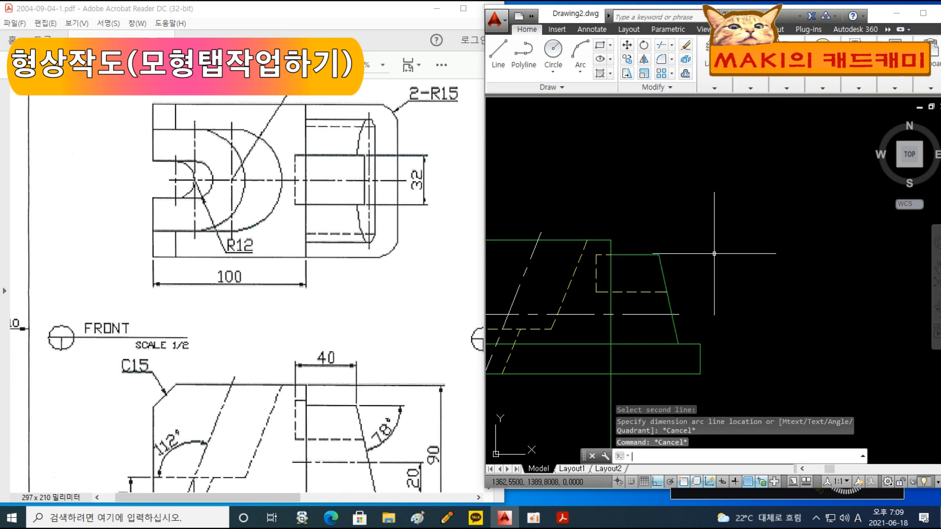
key("space")
left_click(659, 255)
scroll(676, 200, "down", 6)
middle_click_drag(681, 195, 692, 359)
scroll(695, 235, "up", 6)
middle_click_drag(710, 311, 711, 186)
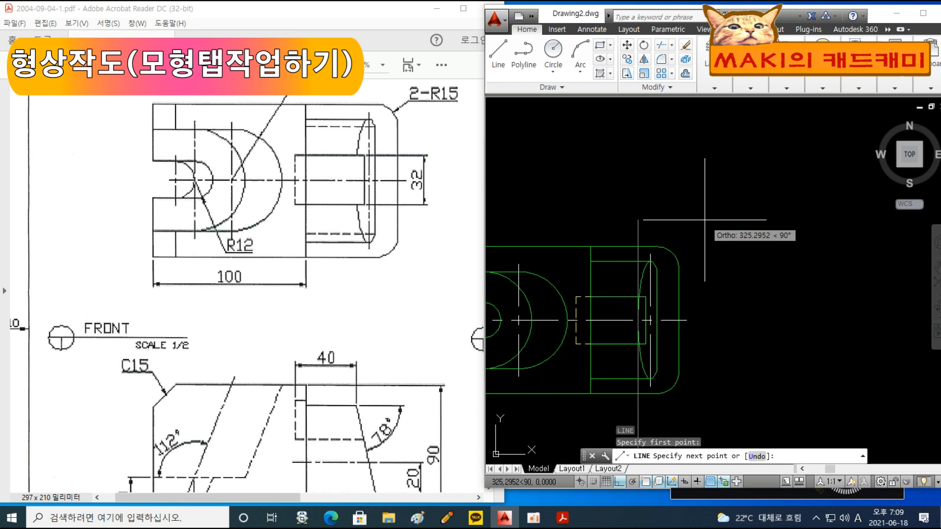
left_click(704, 220)
key("space")
scroll(760, 347, "down", 2)
middle_click_drag(759, 361, 692, 152)
middle_click_drag(736, 296, 666, 256)
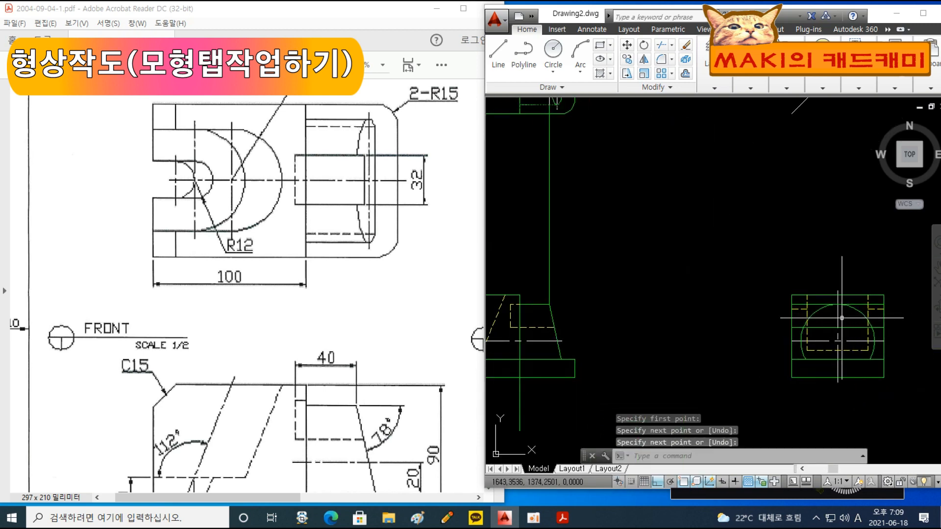
scroll(842, 318, "up", 9)
scroll(777, 225, "down", 3)
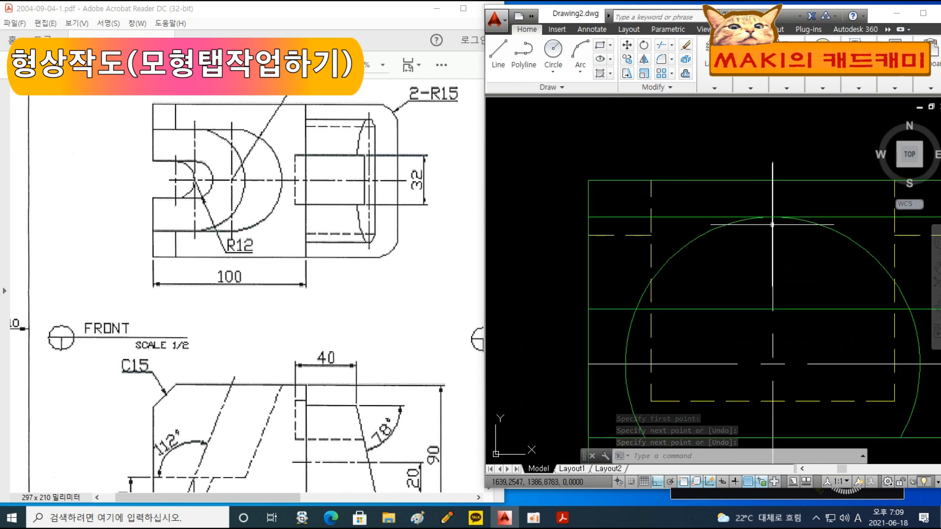
left_click(707, 234)
key("Escape")
key("Escape")
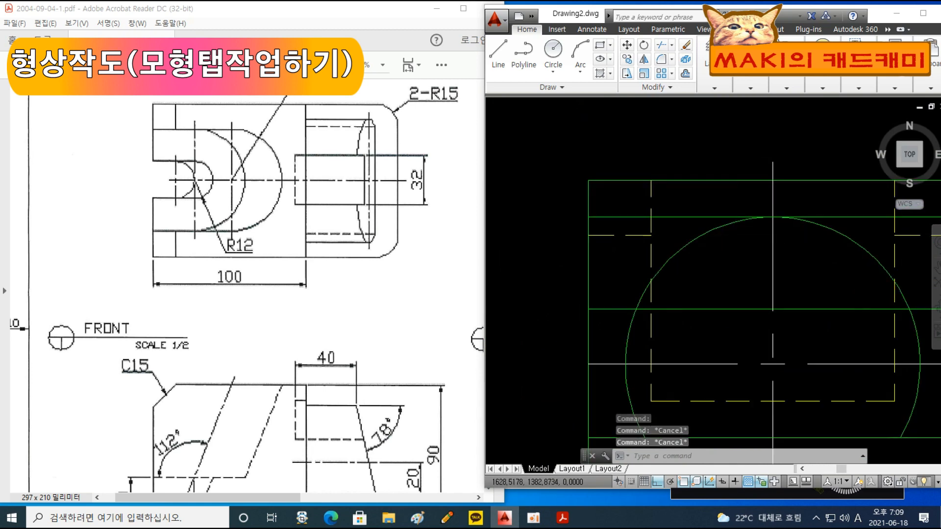
scroll(733, 239, "down", 2)
type("l")
key("Return")
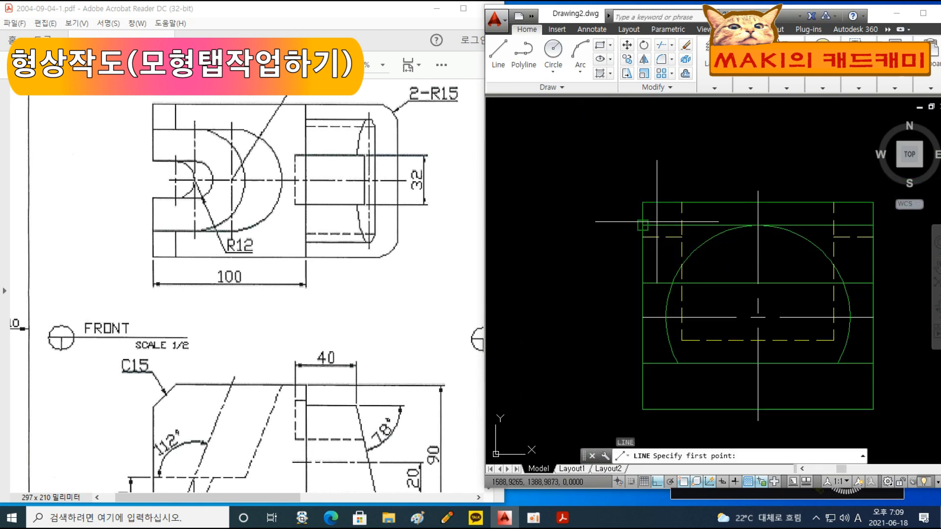
left_click(643, 225)
scroll(563, 253, "down", 2)
middle_click_drag(562, 253, 907, 263)
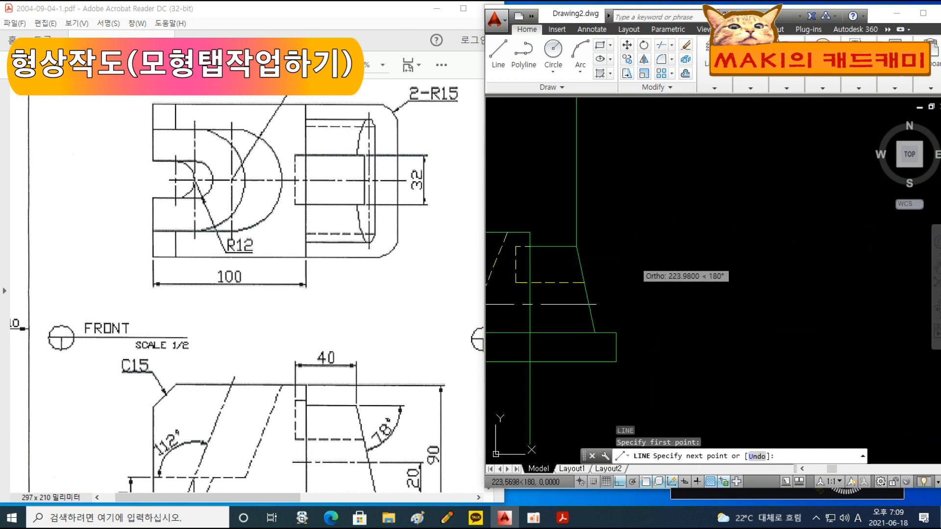
middle_click_drag(620, 263, 805, 257)
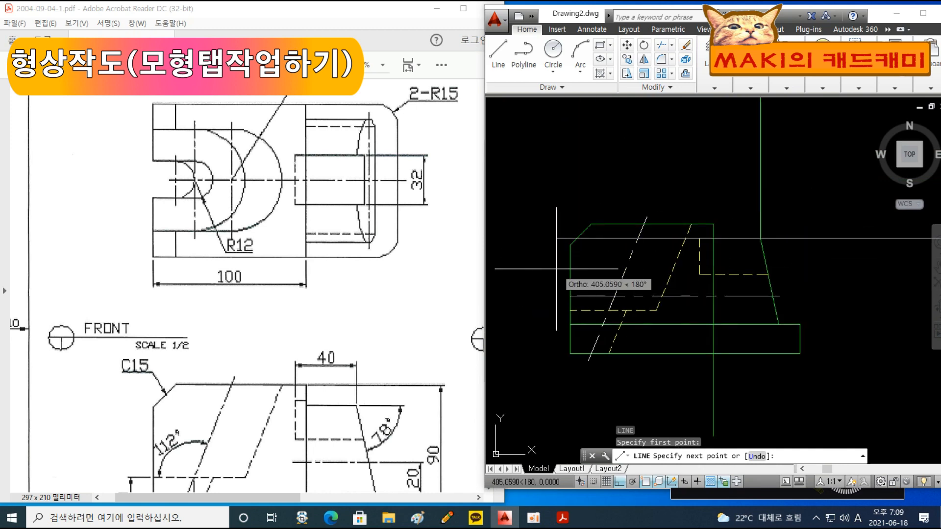
middle_click_drag(822, 312, 724, 310)
scroll(715, 278, "down", 4)
key("Escape")
key("Escape")
Step: Delete the vertical projection line rising from the front view's slanted edge through the top view
left_click(720, 223)
left_click(681, 190)
key("Delete")
middle_click_drag(778, 298, 714, 289)
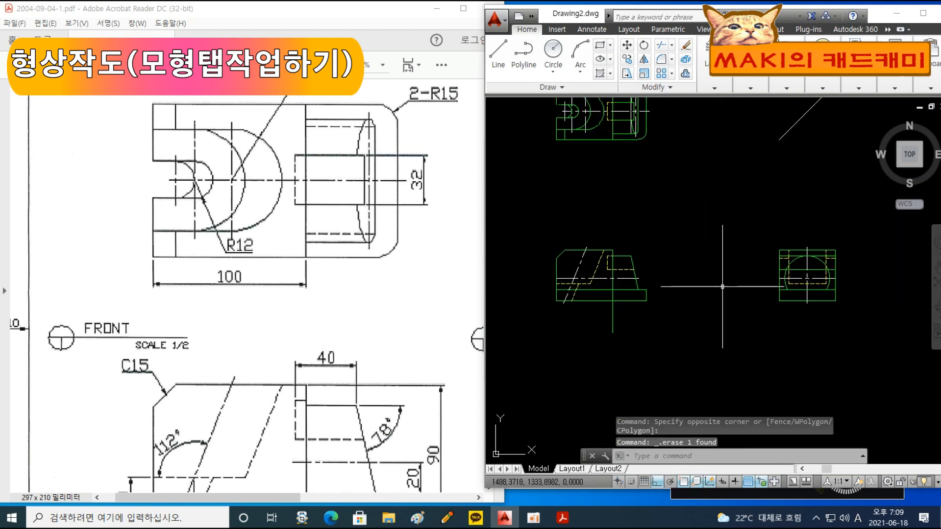
Step: Draw a horizontal projection line from the top view's upper right pocket corner across the 45-degree diagonal
left_click_drag(372, 322, 361, 347)
left_click(703, 194)
middle_click_drag(704, 195, 606, 296)
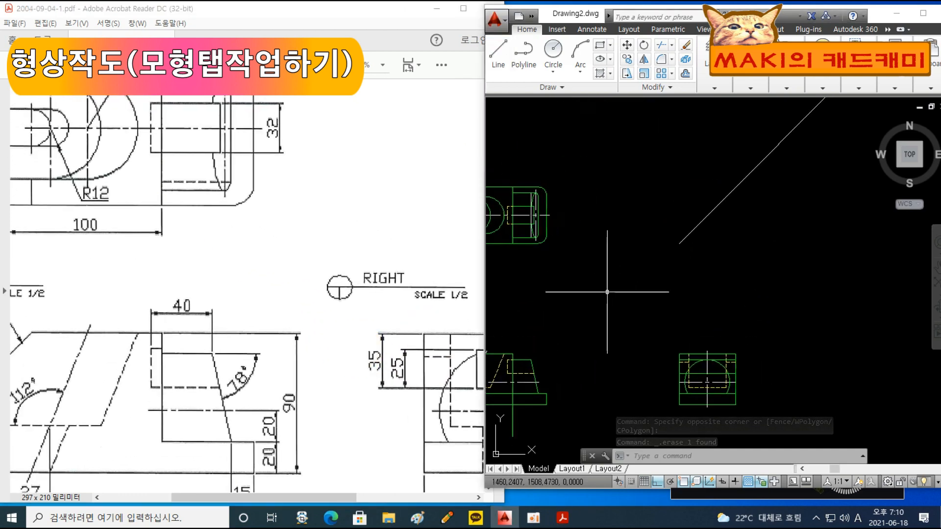
type("l")
key("Return")
scroll(526, 212, "up", 6)
left_click(555, 178)
scroll(690, 217, "down", 5)
middle_click_drag(779, 226, 512, 229)
left_click(737, 233)
key("Return")
Step: Draw a second horizontal projection line from the top view's lower right pocket corner across the 45-degree diagonal
middle_click_drag(587, 297, 775, 300)
key("Return")
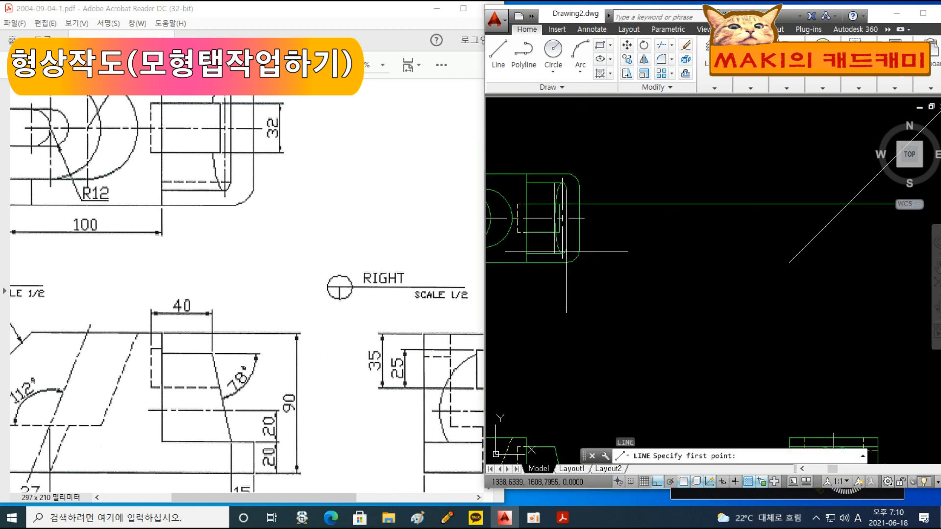
scroll(560, 238, "up", 4)
left_click(557, 223)
middle_click_drag(833, 279, 578, 278)
scroll(625, 280, "down", 4)
middle_click_drag(710, 300, 632, 286)
left_click(824, 300)
key("Return")
Step: Draw a vertical projection line from the lower horizontal line's crossing with the diagonal down through the right view
key("Return")
left_click(672, 245)
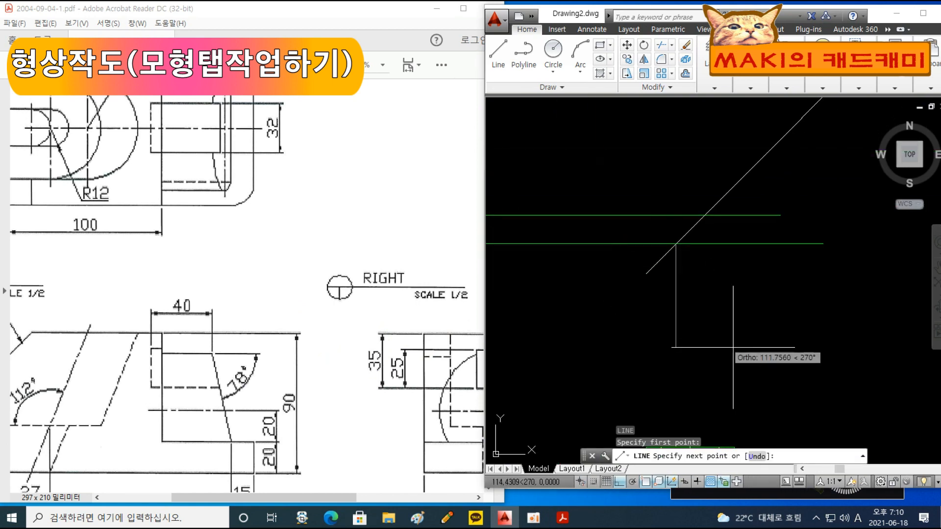
middle_click_drag(773, 416, 750, 174)
left_click(750, 347)
key("Return")
Step: Draw a vertical projection line about 445 long from the upper horizontal line's crossing with the diagonal down through the right view
middle_click_drag(718, 111, 718, 237)
key("Return")
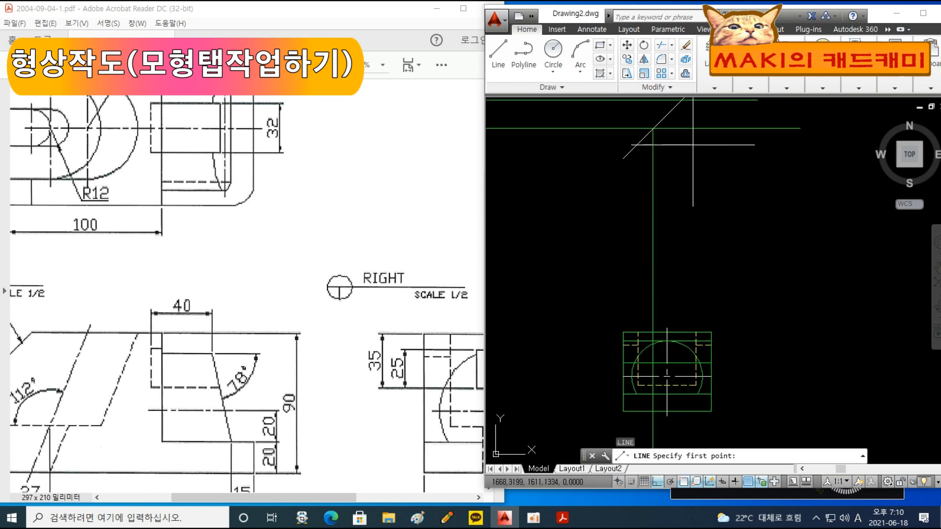
middle_click_drag(691, 145, 704, 221)
left_click(694, 175)
middle_click_drag(766, 342, 745, 182)
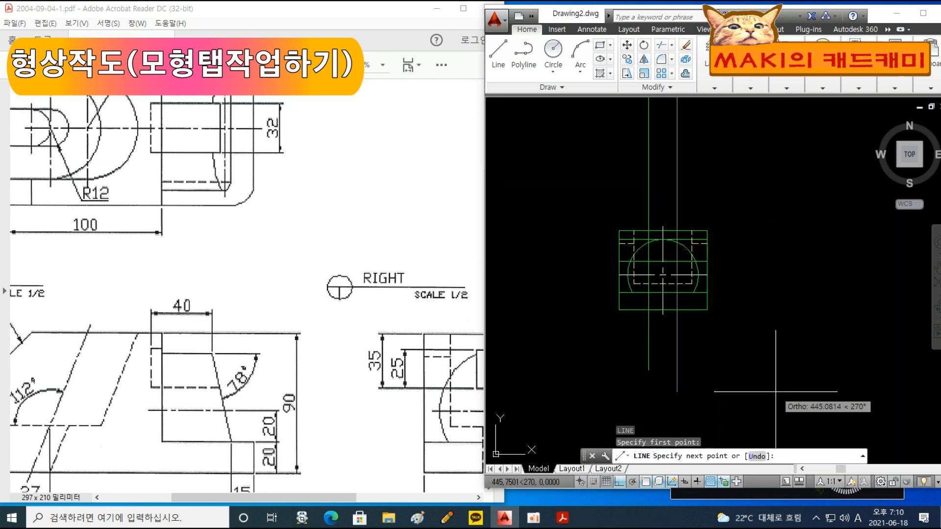
left_click(677, 392)
key("Return")
Step: Trim the right view's vertical projection lines below the pocket bottom and the pocket bottom line outside them
left_click(398, 357)
left_click_drag(399, 357, 255, 261)
scroll(686, 246, "up", 4)
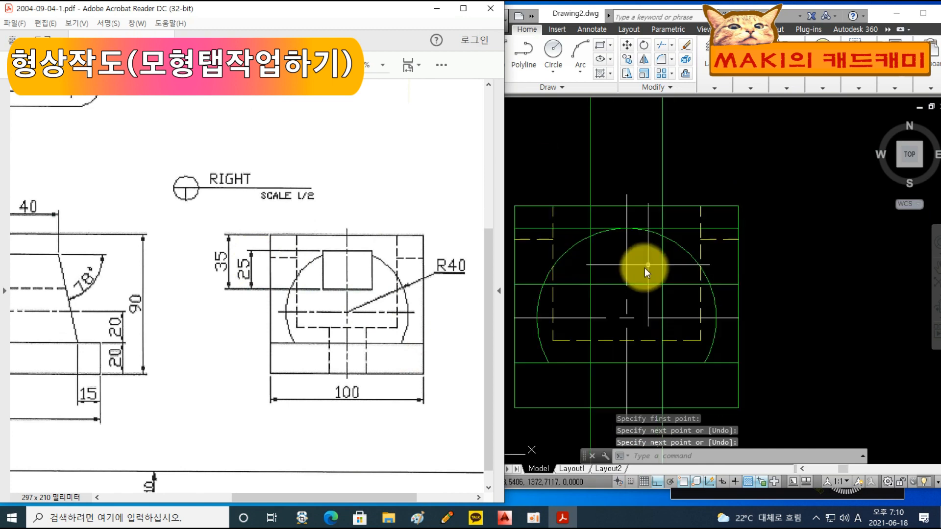
left_click(613, 275)
key("Escape")
type("tr")
key("Return")
left_click(611, 295)
left_click(582, 277)
left_click(653, 276)
key("Return")
left_click(669, 298)
left_click(650, 296)
left_click(606, 301)
left_click(568, 297)
left_click(569, 296)
left_click(563, 275)
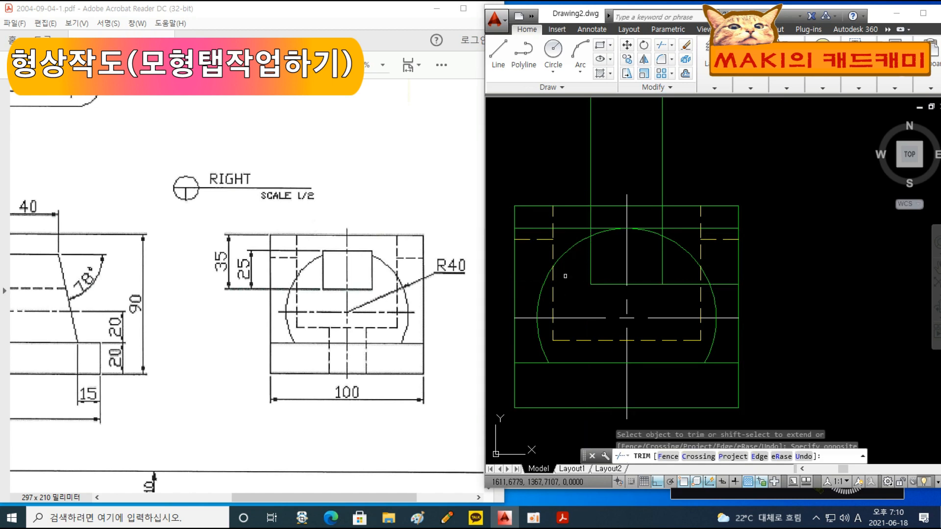
left_click(676, 292)
key("Return")
Step: Trim both vertical projection lines above the right view's pocket top line
key("Return")
left_click(671, 229)
key("Return")
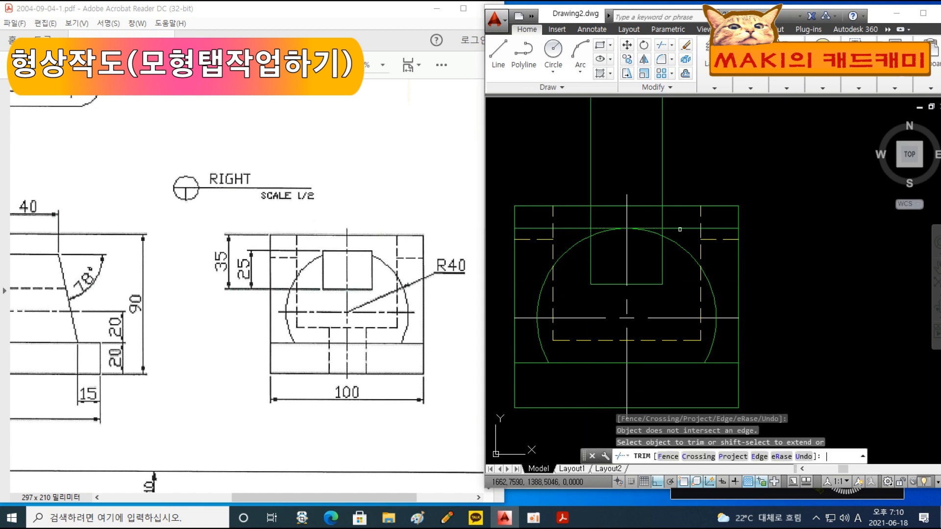
left_click(662, 219)
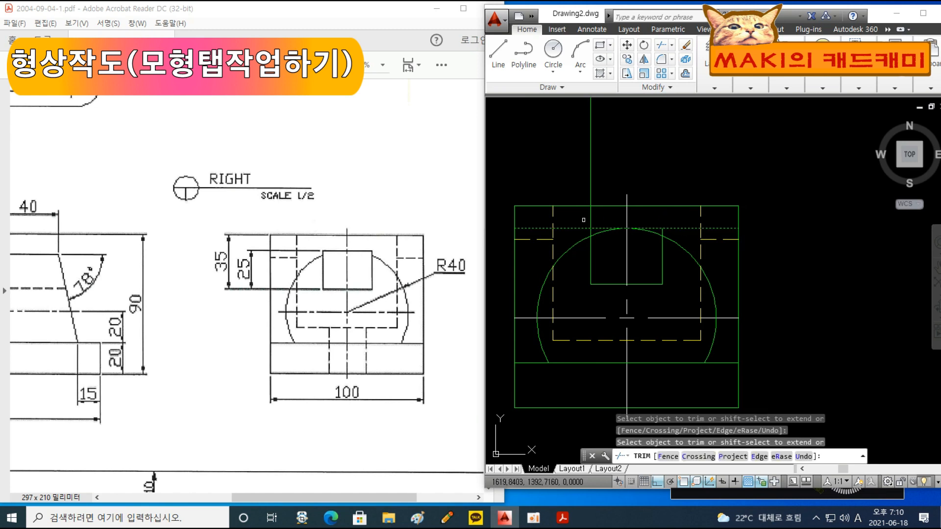
key("Return")
key("Return")
left_click(595, 221)
left_click(587, 224)
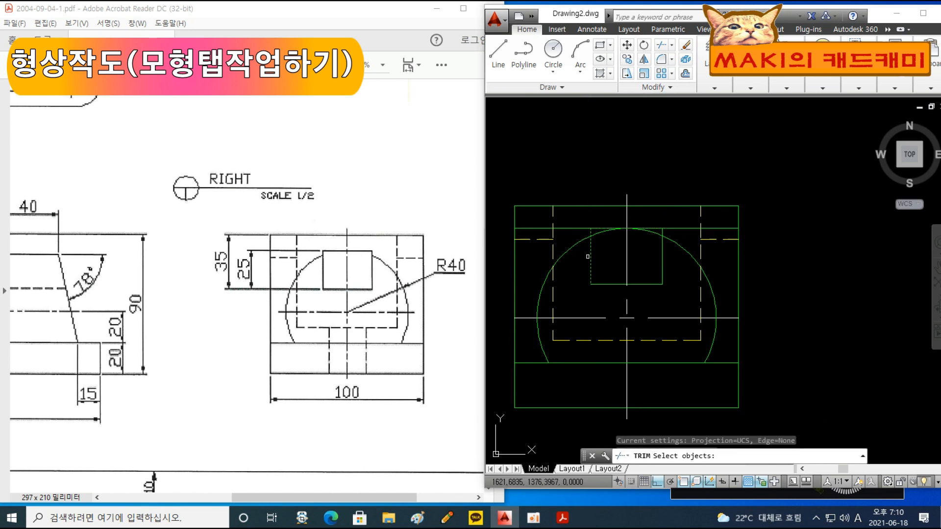
left_click(591, 221)
Step: Trim the top line outside the right view's pocket sides and the R40 arc between them
left_click(650, 257)
key("Return")
left_click(692, 229)
left_click(575, 229)
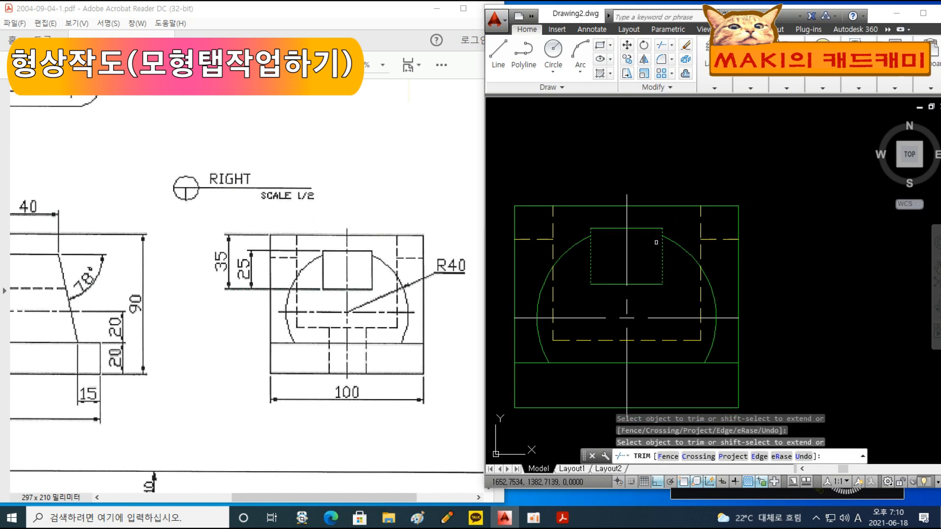
key("Escape")
key("Escape")
key("Escape")
Step: Draw a horizontal projection line from the arc's end on the right view's left pocket side across the front view
middle_click_drag(620, 261, 672, 269)
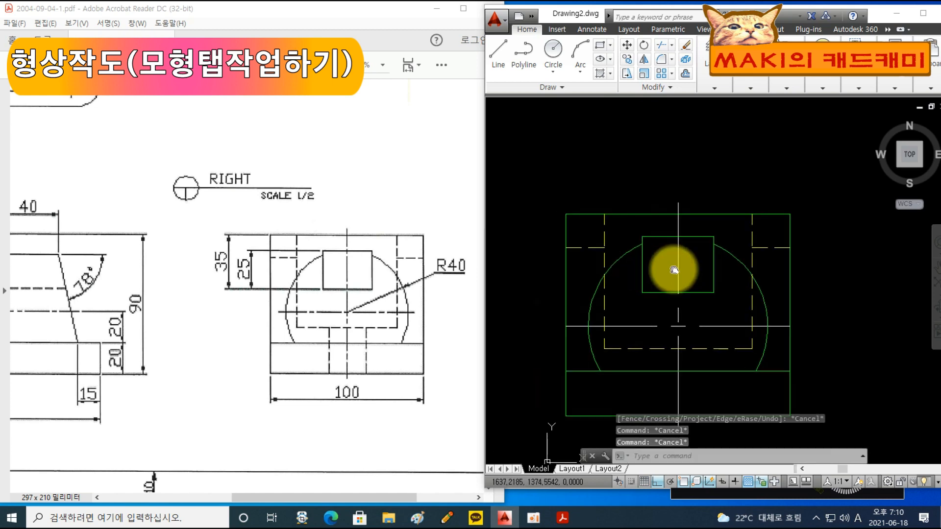
key("Return")
left_click(642, 244)
scroll(575, 248, "down", 4)
middle_click_drag(574, 248, 816, 248)
middle_click_drag(632, 278, 715, 273)
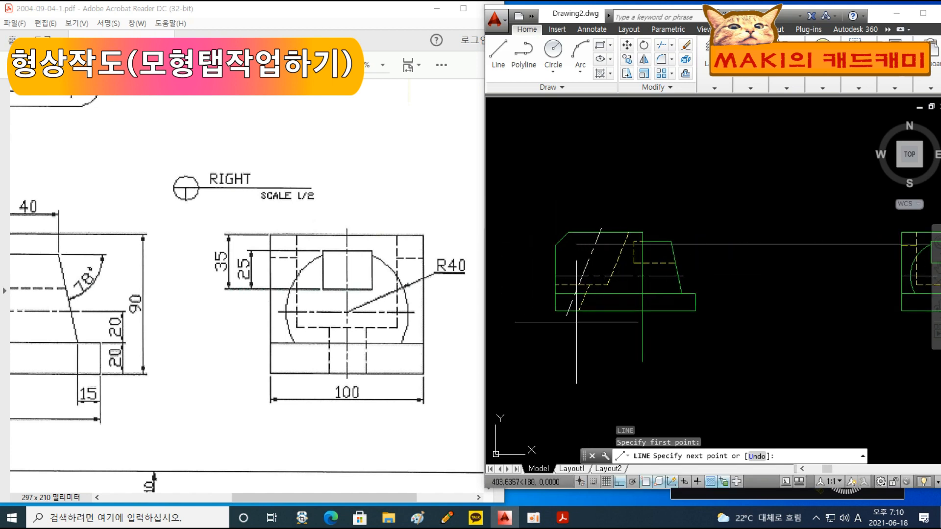
left_click(642, 362)
key("Return")
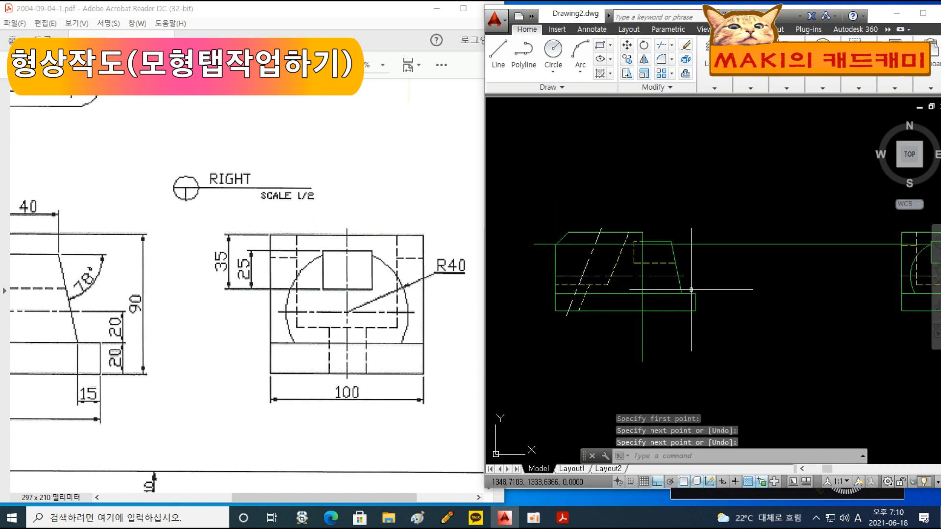
Step: Trim the front view's slanted edge above the new horizontal line and delete the old top edge of the step
left_click_drag(284, 294, 390, 318)
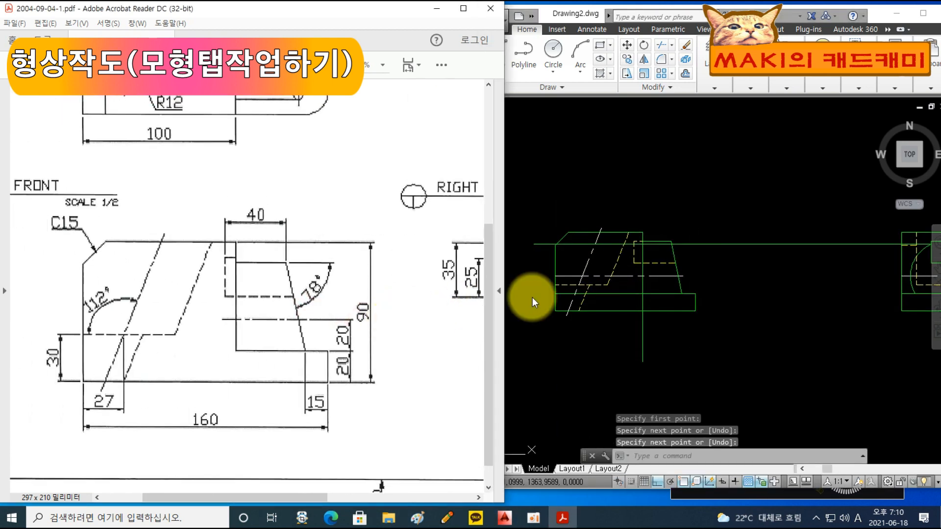
scroll(654, 248, "up", 4)
middle_click_drag(685, 248, 708, 292)
type("tr")
key("Return")
key("Return")
double_click(680, 243)
key("Escape")
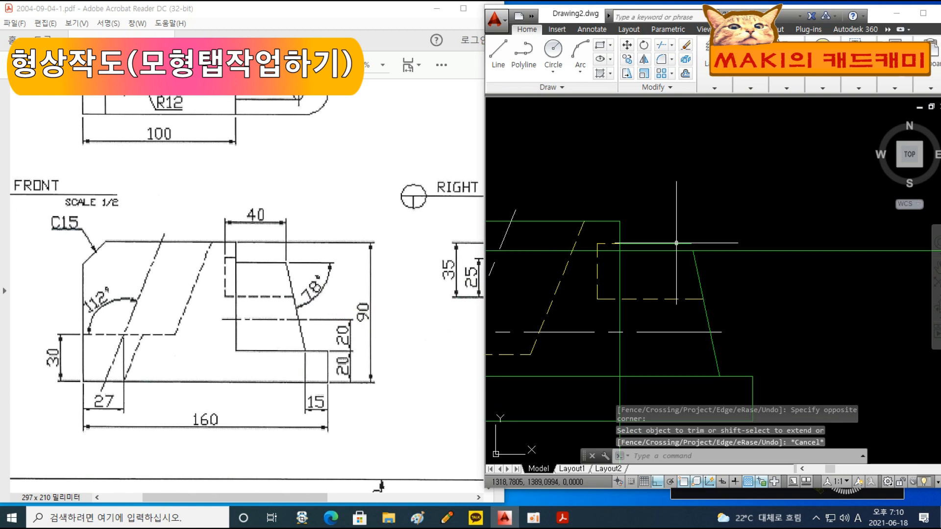
left_click(676, 243)
key("Delete")
Step: Trim the horizontal projection line to the stretch between the front view's vertical edge and slanted edge
type("tr")
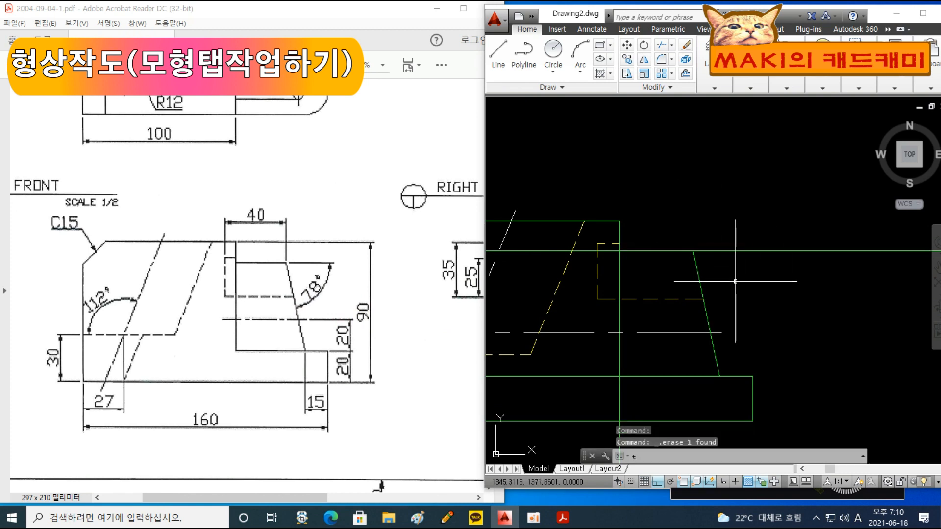
key("Return")
left_click(736, 282)
left_click(617, 267)
key("Return")
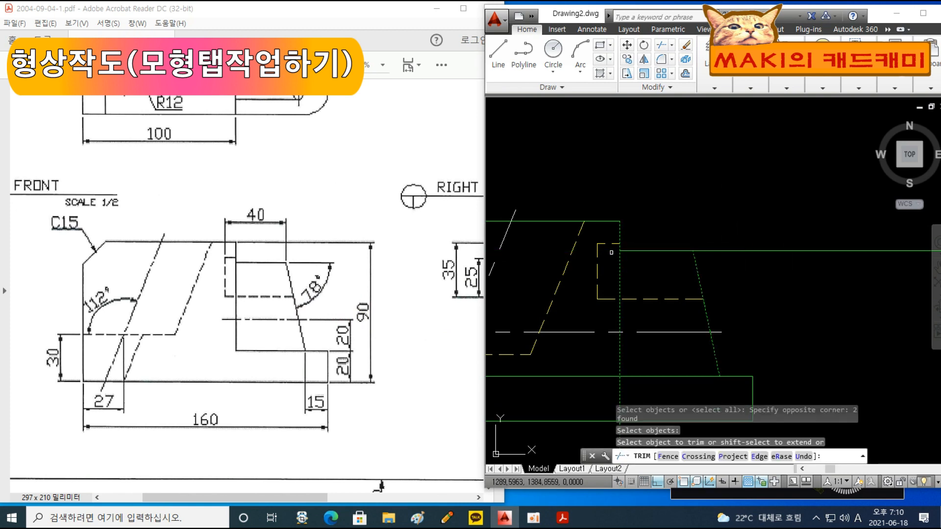
scroll(709, 249, "down", 2)
key("Escape")
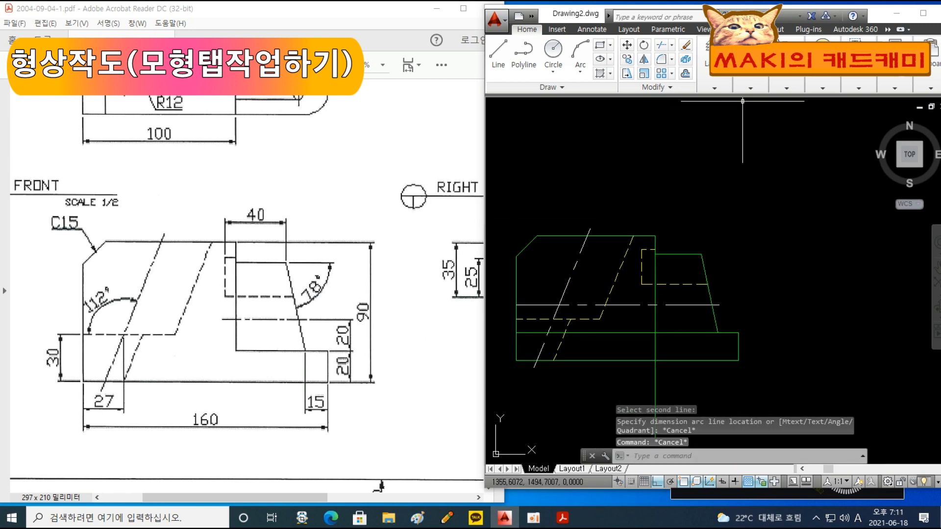
Step: Check the angle between the new step top edge and the slanted edge with a temporary angular dimension
left_click(749, 89)
left_click(788, 104)
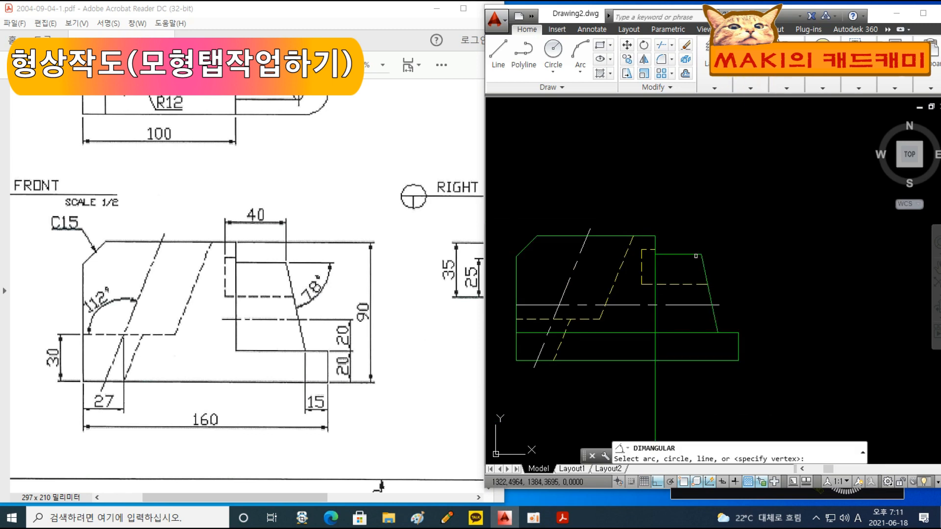
left_click(701, 257)
left_click(705, 269)
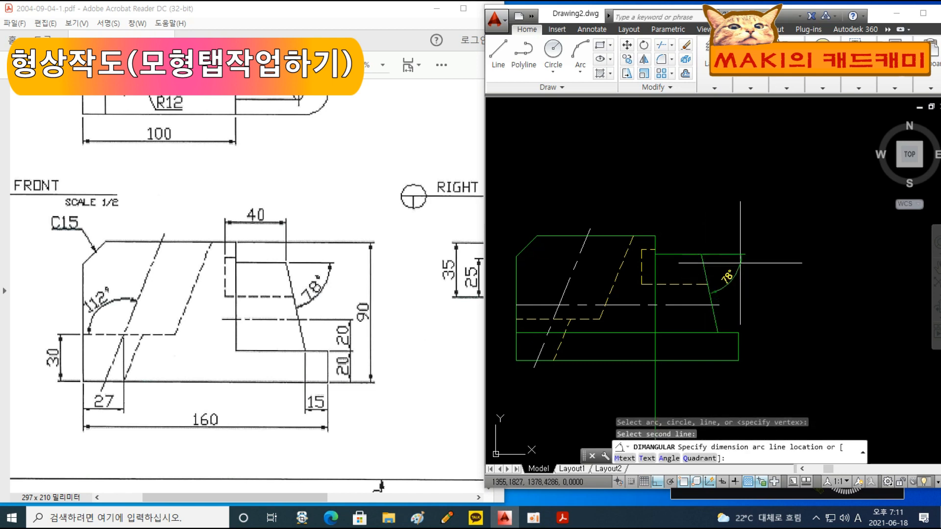
key("Escape")
Step: Draw a vertical projection line from the slanted edge's new top corner up through the top view
middle_click_drag(743, 267, 728, 291)
type("l")
key("Return")
left_click(685, 278)
scroll(694, 225, "down", 5)
middle_click_drag(705, 219, 705, 335)
left_click(704, 185)
key("Return")
Step: Delete the old vertical line and the projection line beside the curved edge in the top view
scroll(686, 216, "up", 12)
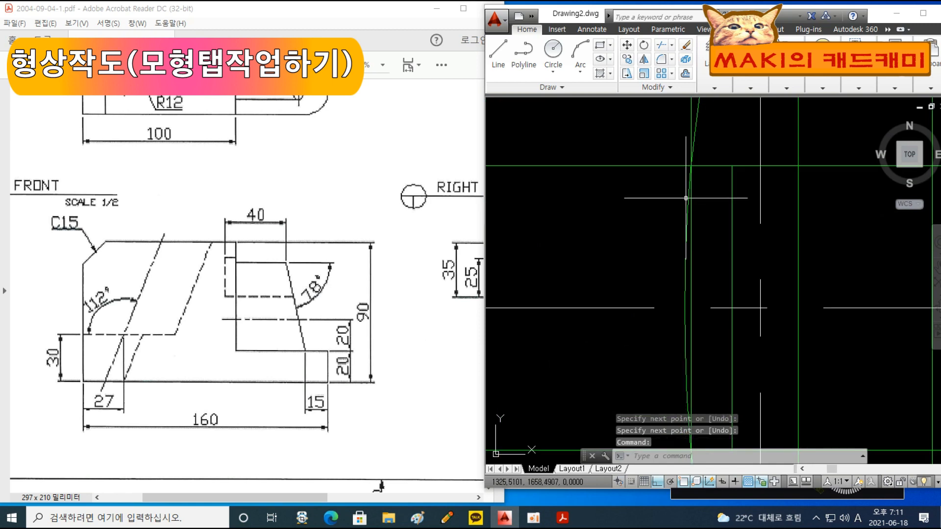
key("Delete")
scroll(692, 169, "down", 5)
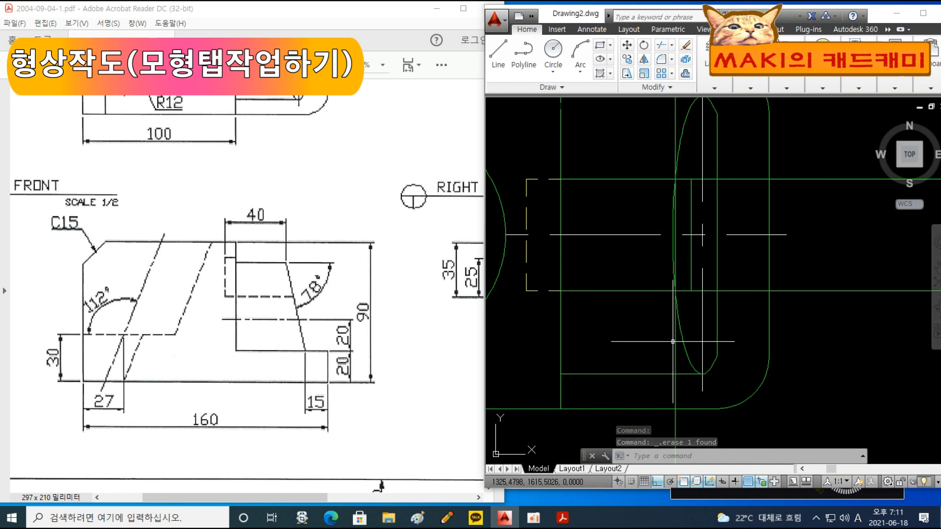
key("Escape")
Step: Trim the top view's left curved edge between the pocket's upper and lower edges
type("tr")
key("Return")
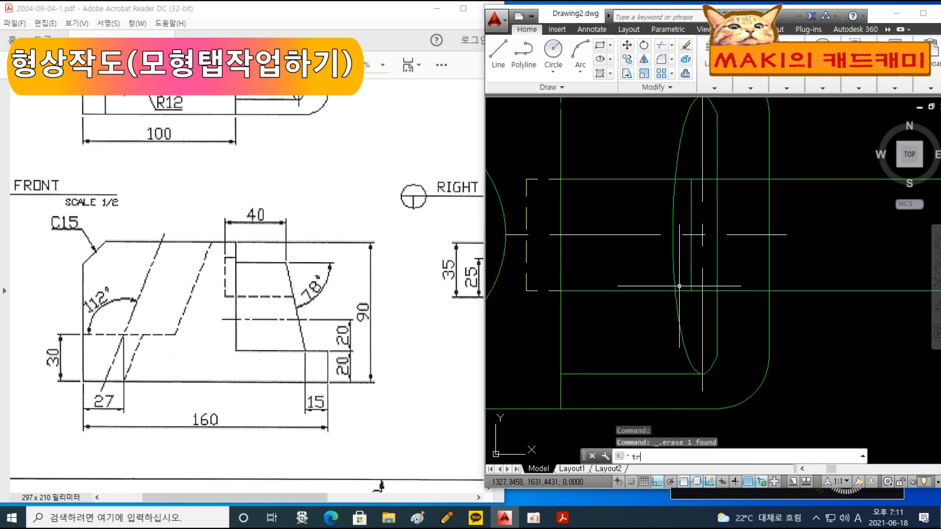
left_click(677, 212)
left_click(672, 270)
key("Escape")
key("Escape")
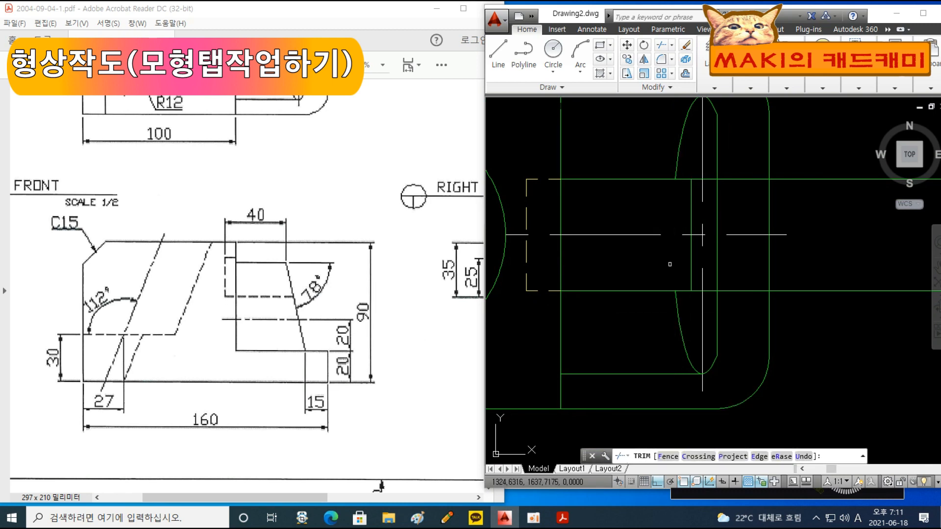
left_click(389, 163)
scroll(377, 325, "up", 3)
left_click(646, 258)
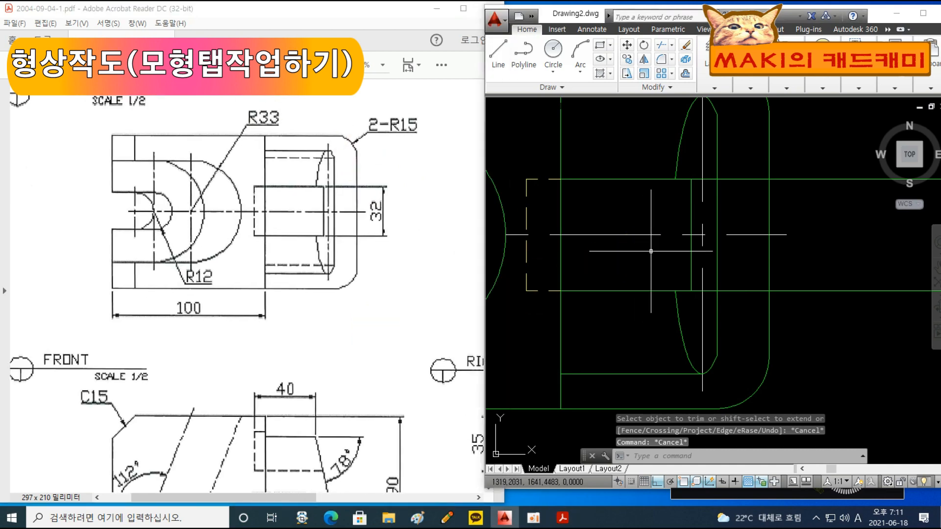
scroll(648, 214, "up", 2)
type("tr")
key("Return")
key("Escape")
key("Escape")
Step: Delete the two horizontal projection lines running from the top view's pocket toward the diagonal
scroll(785, 225, "down", 3)
middle_click_drag(830, 270, 627, 238)
left_click(729, 261)
left_click(680, 162)
key("Delete")
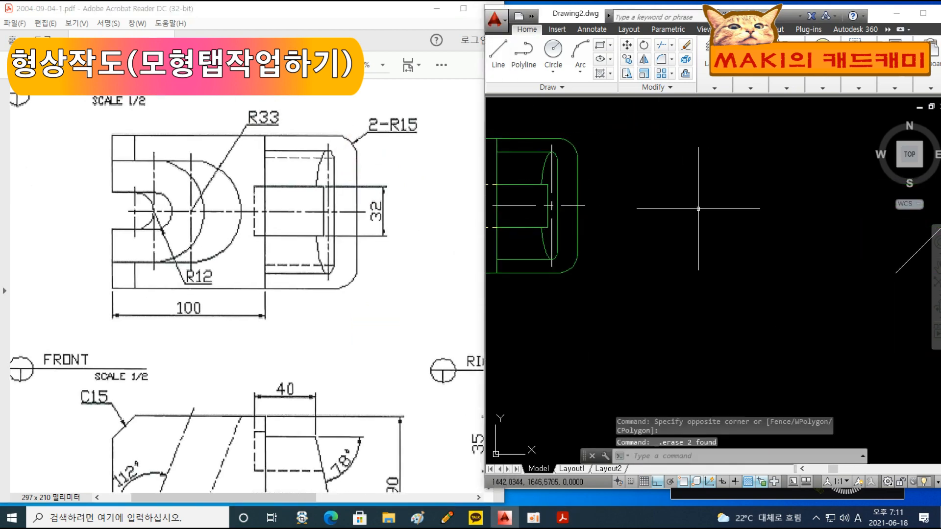
Step: Compare the drafted top view with the reference drawing's top view
scroll(710, 259, "down", 4)
mouse_move(711, 263)
middle_mouse_down()
mouse_move(660, 213)
mouse_move(685, 248)
mouse_move(761, 274)
middle_mouse_up()
scroll(798, 351, "up", 4)
scroll(717, 327, "down", 4)
middle_click_drag(539, 252, 603, 312)
scroll(651, 260, "up", 4)
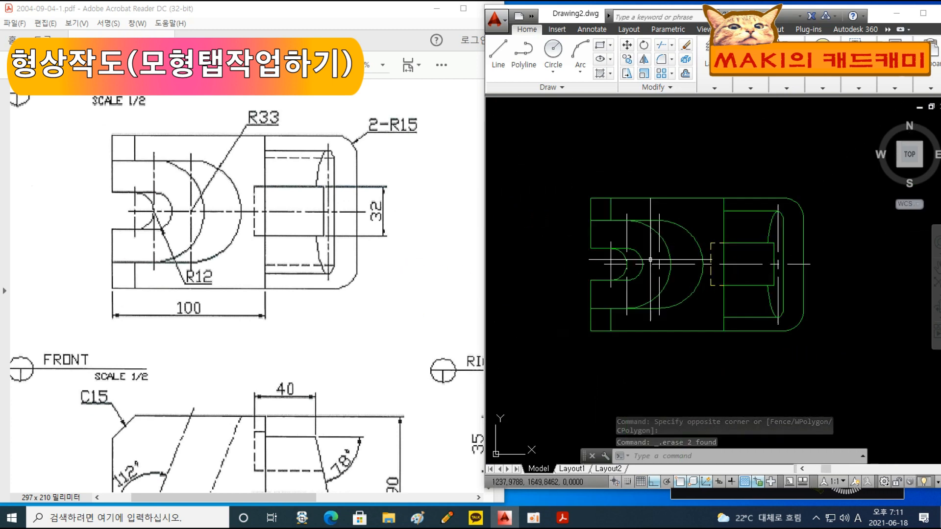
middle_click_drag(687, 349, 680, 347)
scroll(679, 346, "up", 2)
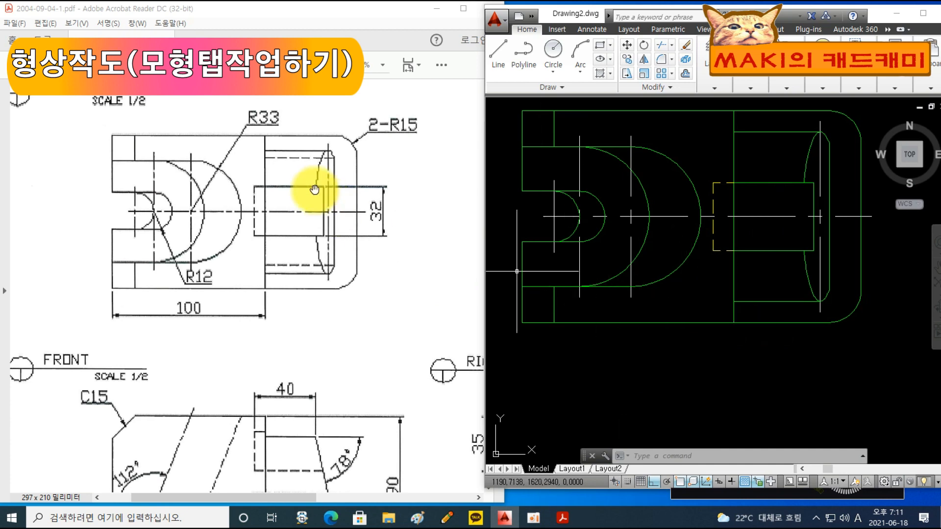
Step: Compare the drafted right view with the reference drawing's right view, checking its hidden slot lines against the top view
scroll(713, 266, "down", 10)
middle_click_drag(784, 345, 633, 230)
scroll(659, 267, "up", 7)
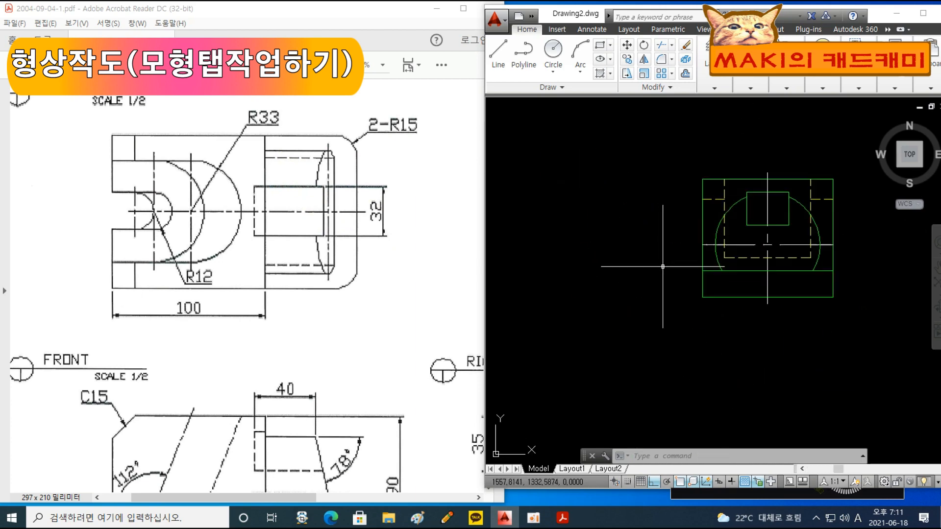
middle_click_drag(743, 253, 639, 275)
left_click_drag(407, 371, 214, 215)
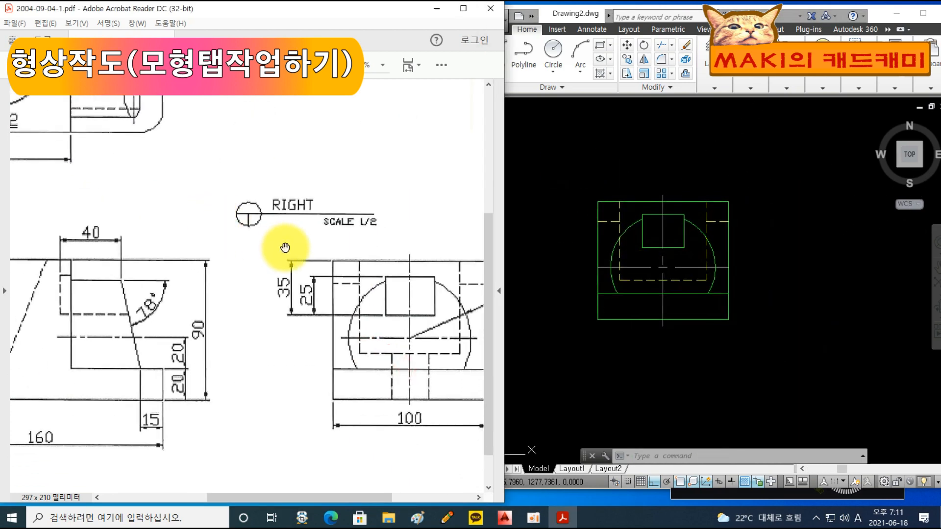
left_click_drag(286, 248, 231, 222)
left_click(632, 332)
middle_click_drag(610, 278, 614, 304)
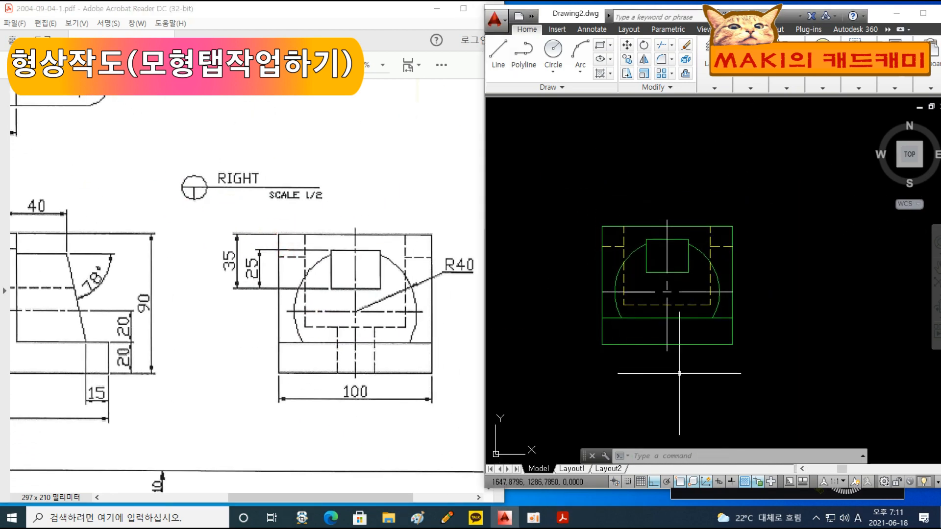
key("Escape")
mouse_move(555, 273)
middle_mouse_down()
mouse_move(557, 292)
mouse_move(622, 269)
middle_mouse_up()
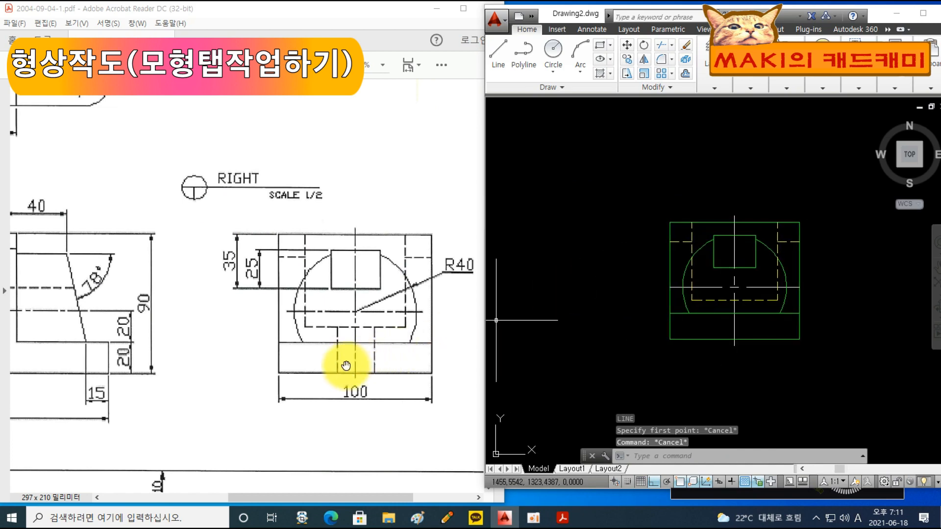
left_click_drag(273, 109, 235, 151)
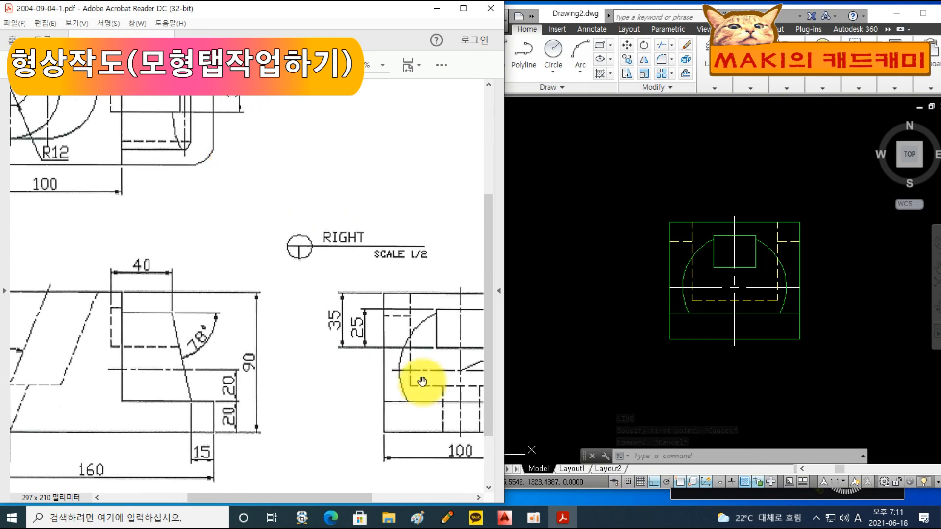
left_click_drag(334, 237, 412, 336)
left_click_drag(385, 278, 210, 169)
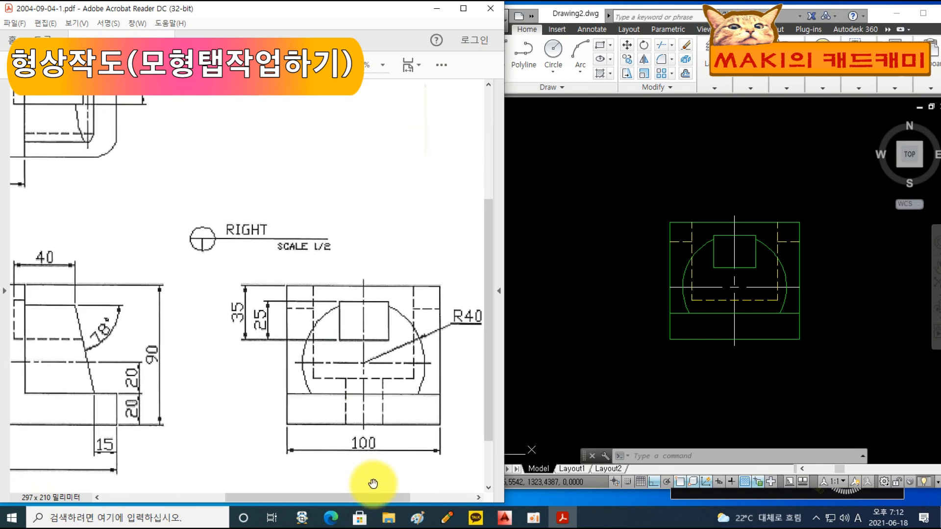
left_click_drag(241, 238, 430, 347)
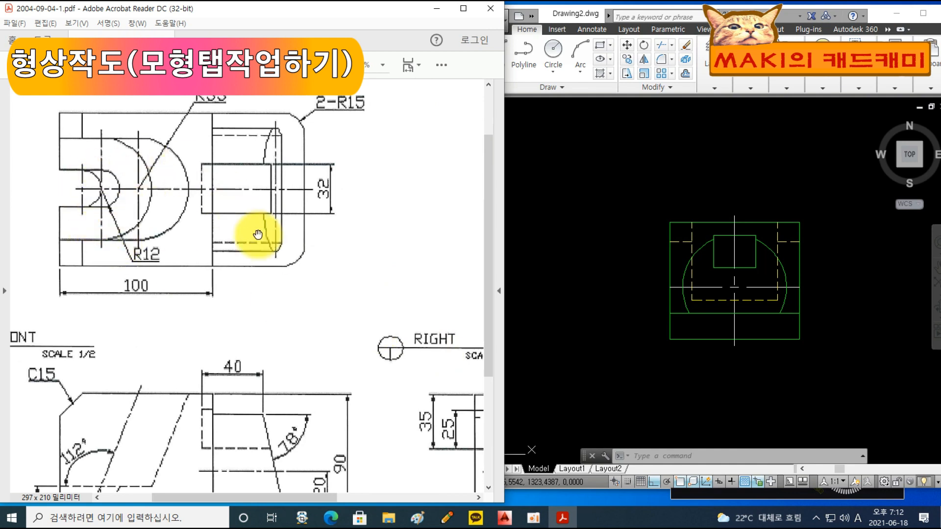
left_click_drag(360, 276, 296, 275)
Step: Draw a horizontal projection line from the upper edge of the top view's R12 slot across the diagonal
left_click(622, 216)
scroll(621, 216, "down", 3)
middle_click_drag(630, 196, 720, 315)
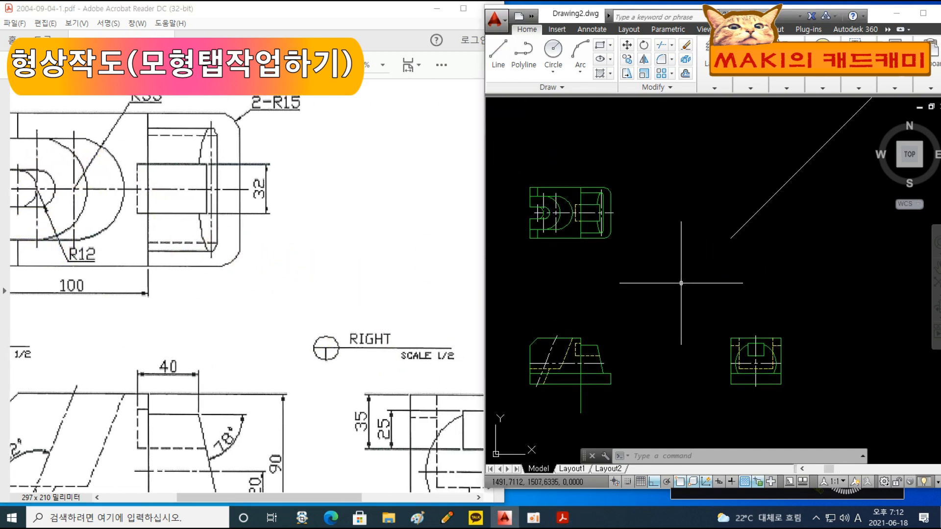
type("l")
key("Return")
scroll(544, 216, "up", 5)
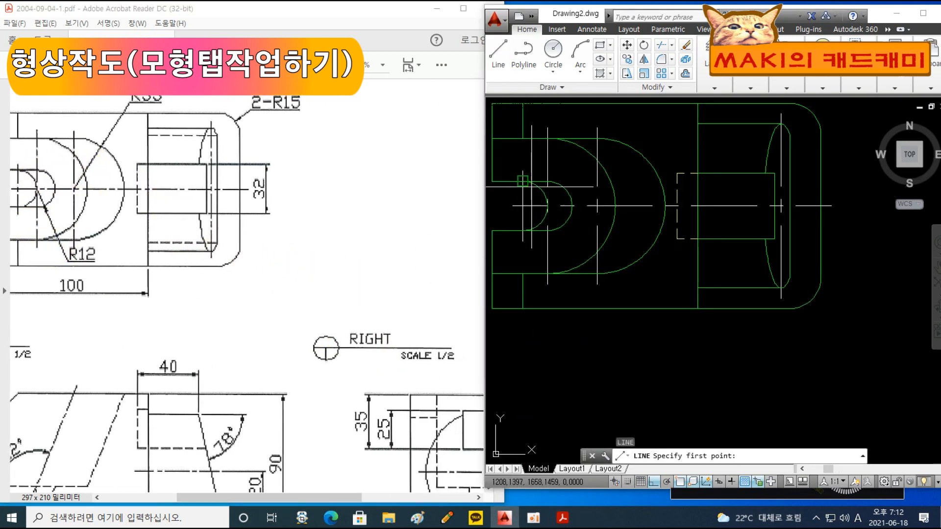
left_click(547, 181)
scroll(723, 211, "down", 4)
middle_click_drag(843, 213, 595, 213)
left_click(814, 228)
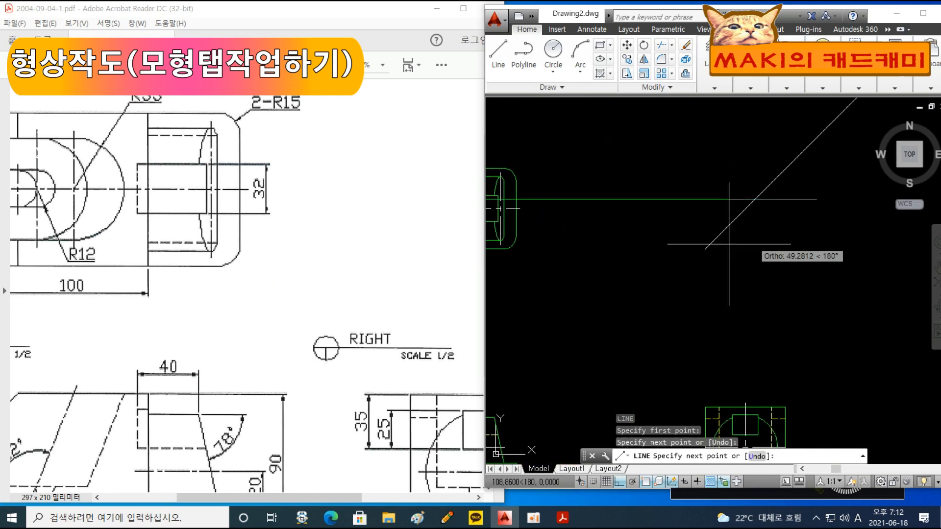
key("space")
Step: Draw a horizontal projection line from the lower edge of the top view's R12 slot across the diagonal
key("space")
middle_click_drag(561, 287, 870, 276)
scroll(714, 215, "up", 4)
left_click(701, 188)
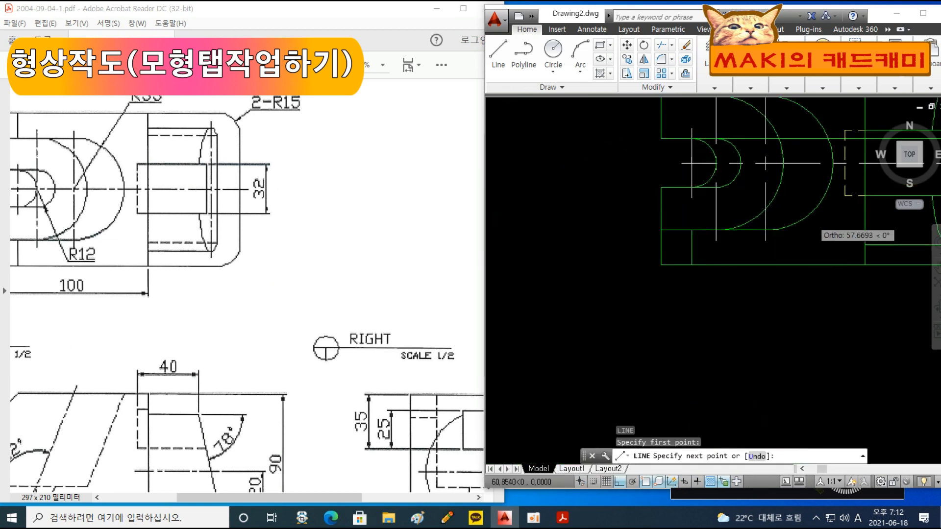
scroll(855, 229, "down", 2)
middle_click_drag(868, 230, 542, 237)
middle_click_drag(838, 259, 583, 263)
left_click(776, 282)
key("space")
Step: Draw two vertical lines from the slot projections' intersections with the diagonal down past the base of the right view
key("space")
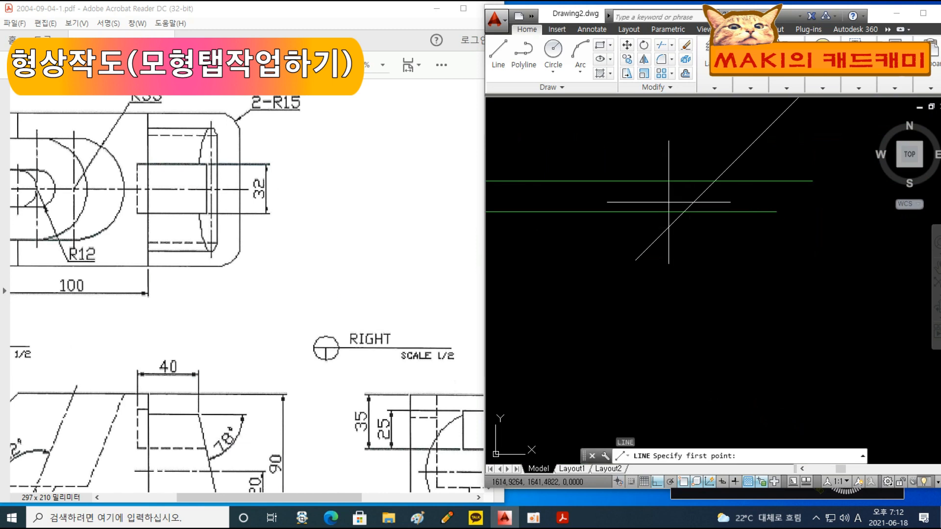
left_click(684, 212)
scroll(726, 333, "down", 4)
middle_click_drag(763, 407, 730, 237)
left_click(730, 343)
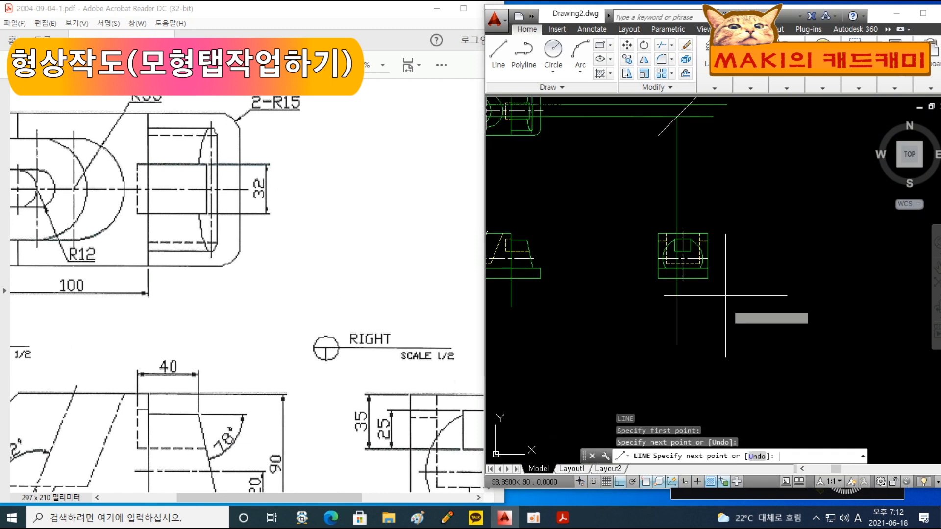
key("space")
middle_click_drag(745, 202, 762, 297)
key("space")
left_click(706, 200)
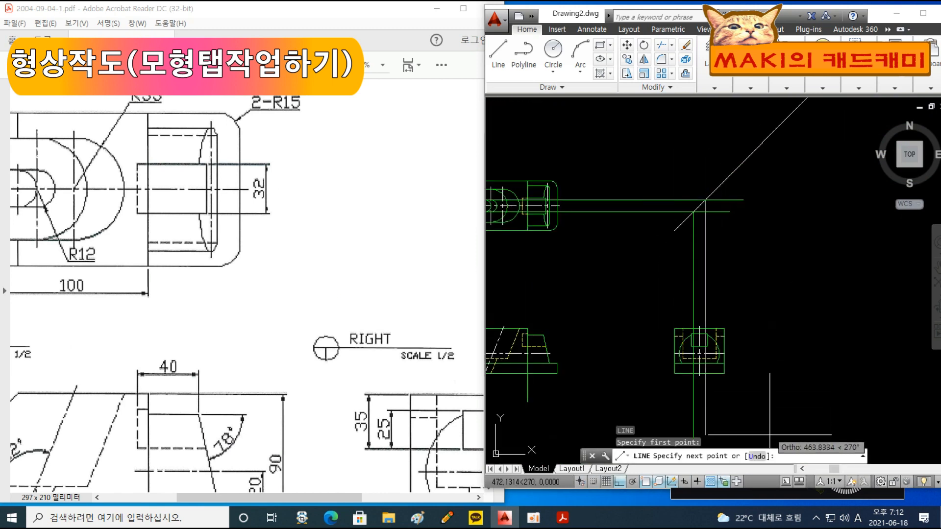
key("Escape")
key("Escape")
Step: Trim both vertical projection lines in the right view to between the horizontal hidden line and the base edge
left_click_drag(355, 378, 256, 180)
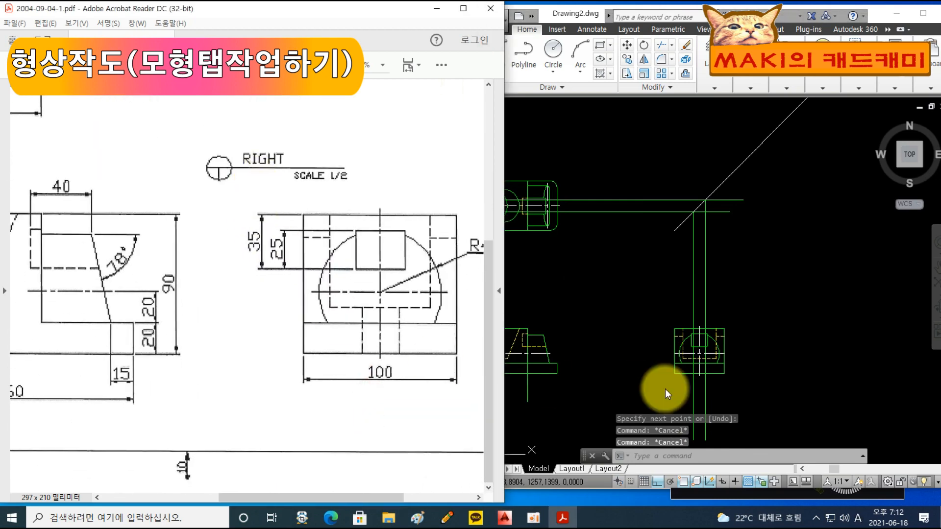
scroll(704, 373, "up", 6)
left_click(729, 394)
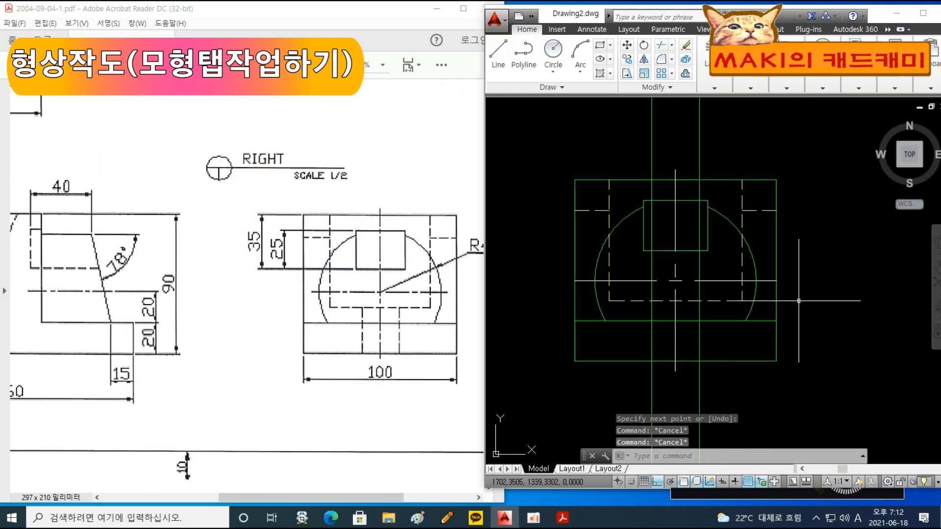
type("tr")
key("space")
left_click(731, 301)
left_click(725, 362)
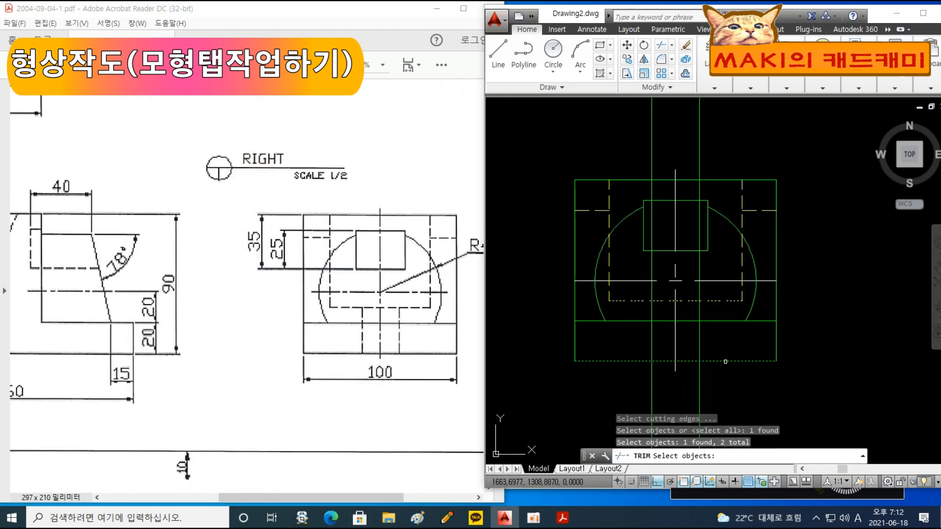
key("space")
left_click(726, 414)
left_click(613, 397)
left_click(728, 159)
left_click(630, 142)
key("Escape")
Step: Match the two trimmed slot lines in the right view to the properties of the yellow hidden line
type("match")
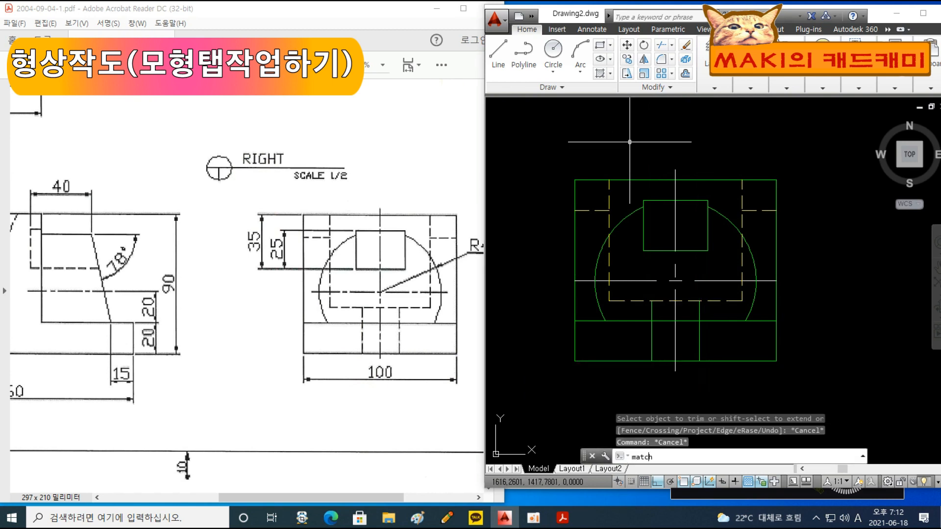
key("space")
left_click(639, 301)
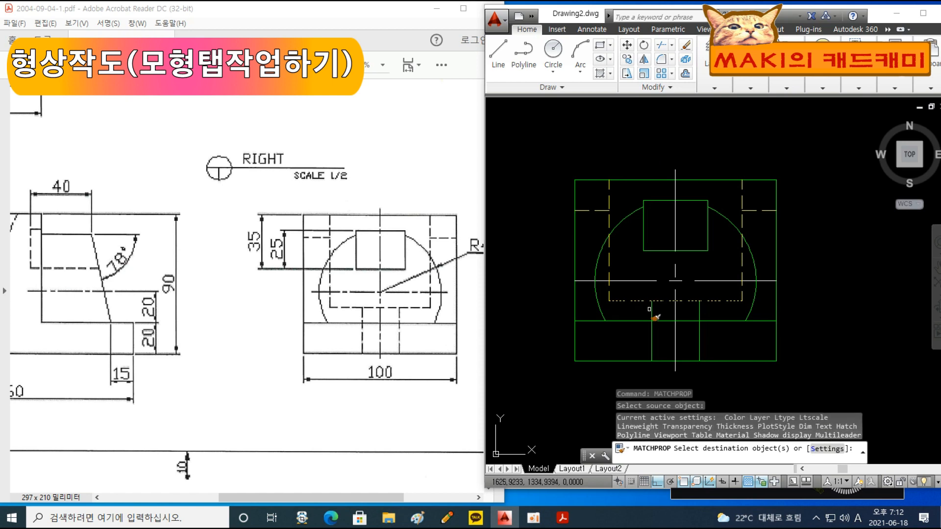
left_click(652, 313)
left_click(700, 318)
key("Escape")
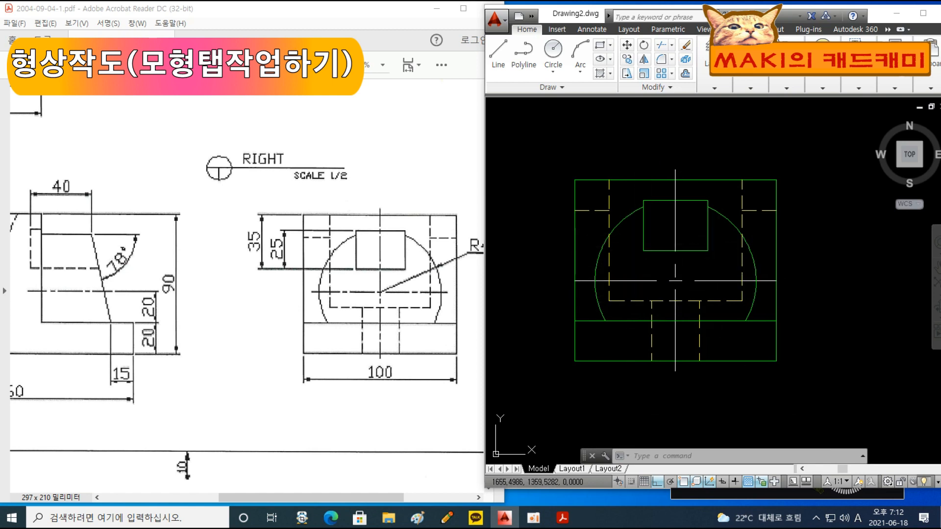
type("l")
key("Return")
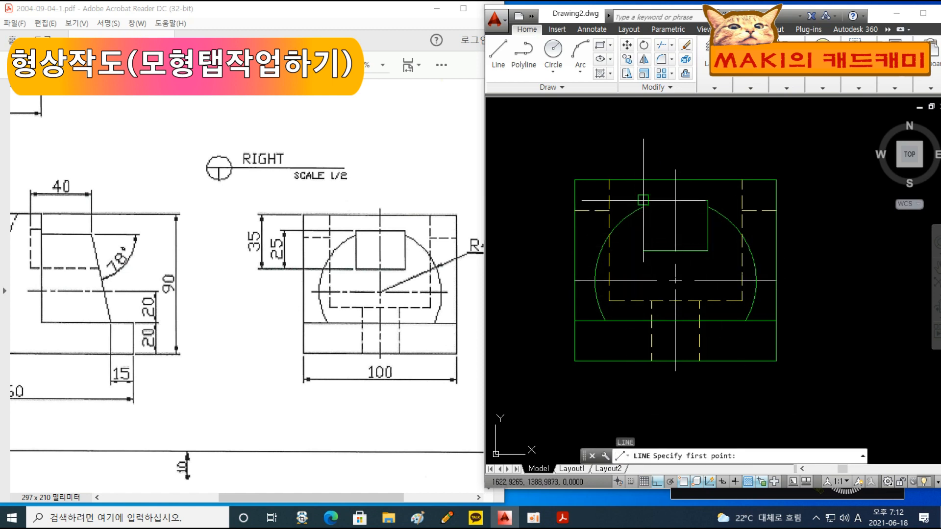
left_click(643, 207)
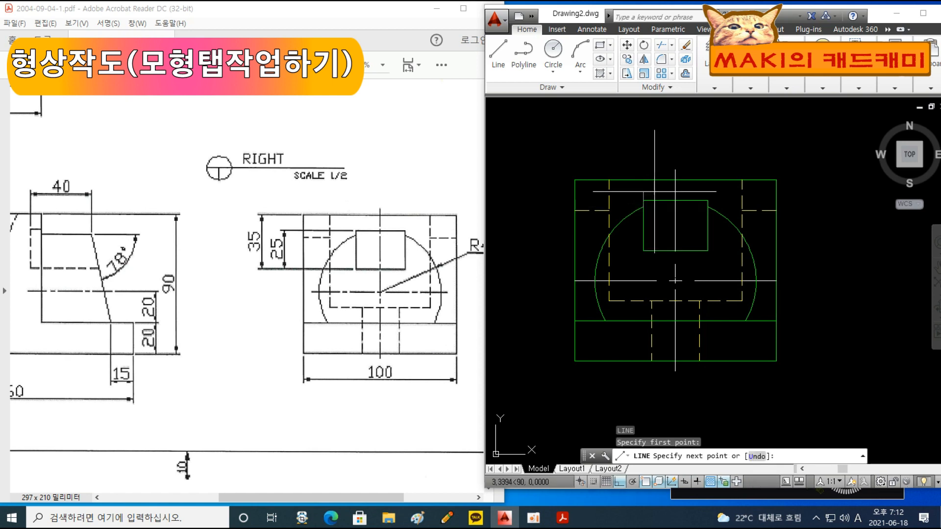
scroll(654, 195, "down", 2)
middle_click_drag(658, 185, 755, 378)
key("Escape")
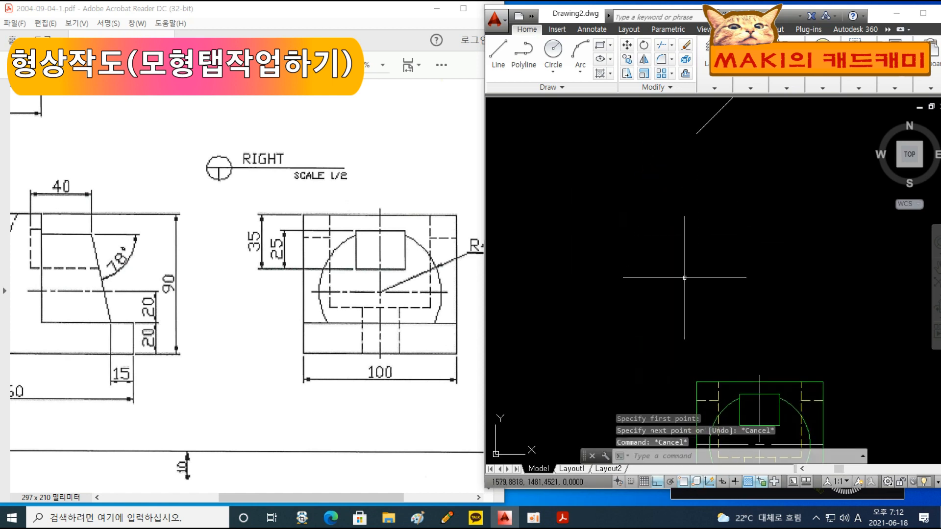
Step: Delete the two horizontal slot projection lines between the top view and the diagonal
middle_click_drag(628, 232, 681, 324)
scroll(685, 329, "down", 2)
middle_click_drag(583, 300, 654, 299)
left_click(704, 244)
left_click(664, 187)
key("Delete")
type("l")
key("Return")
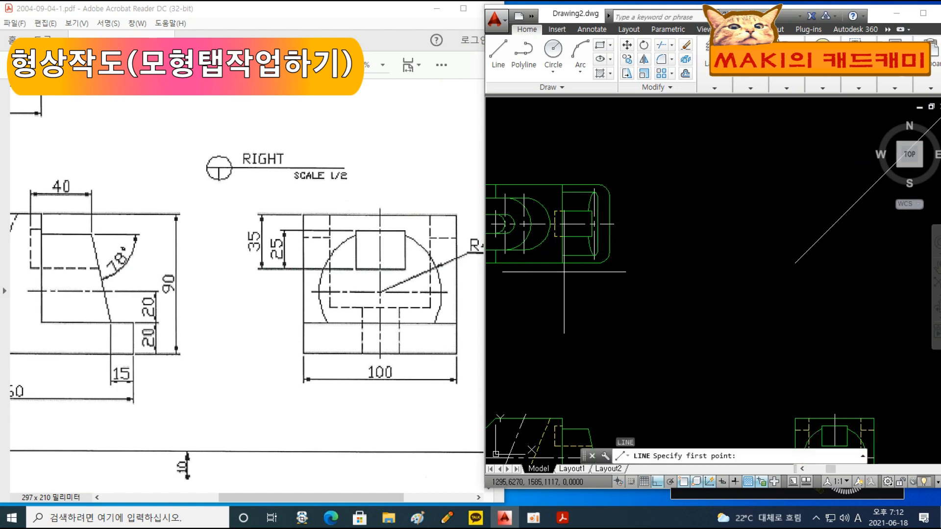
key("Escape")
key("Escape")
Step: Examine the pocket and curved edge area in the reference drawing's top view
left_click(185, 193)
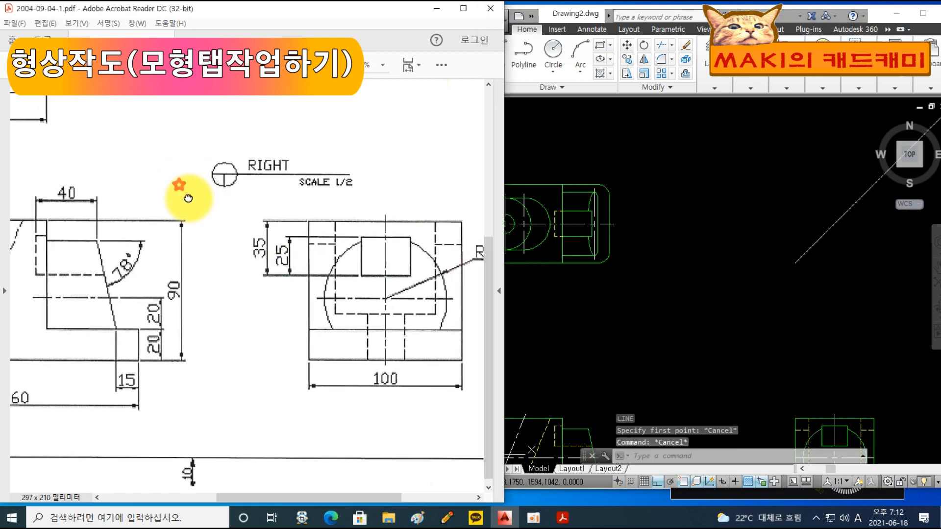
scroll(191, 211, "up", 3)
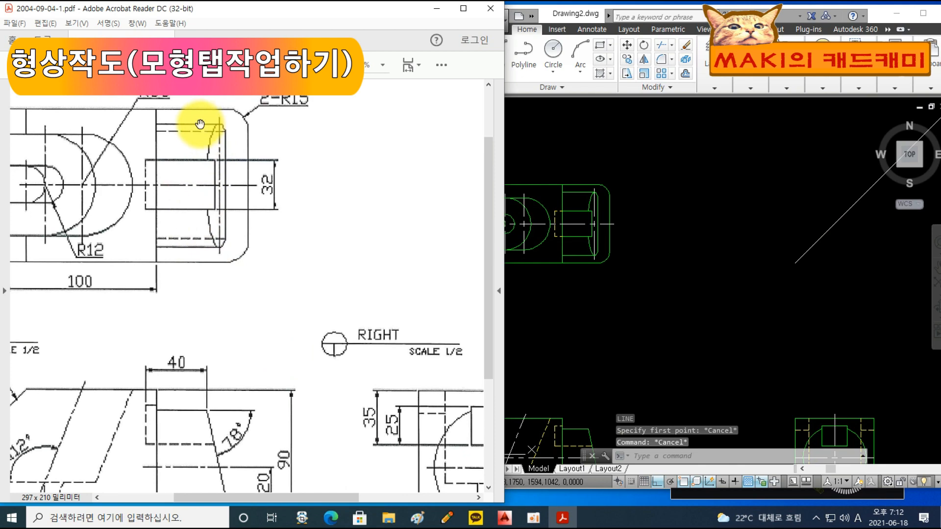
Step: Draw a vertical projection line from the top end of the right view's left inner hidden edge up past the diagonal line
left_click_drag(432, 403, 215, 253)
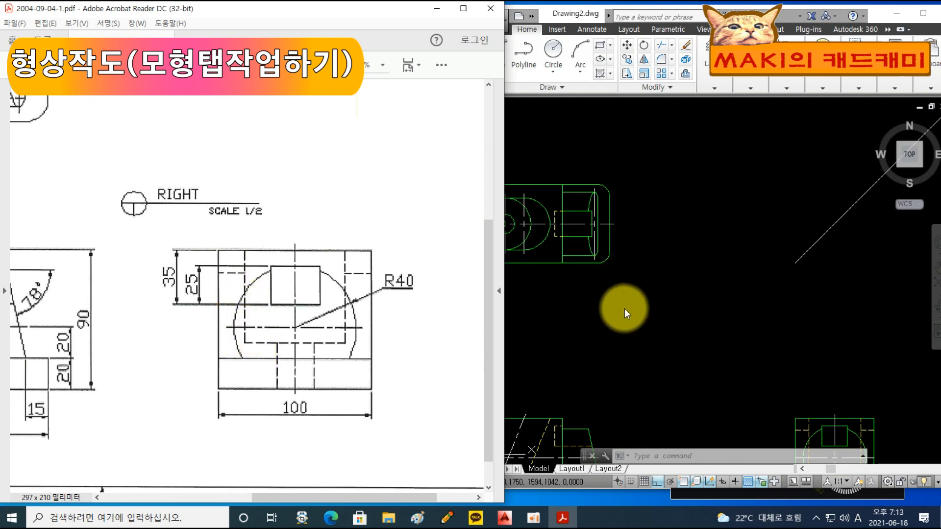
left_click(703, 353)
scroll(704, 354, "down", 3)
scroll(754, 390, "up", 6)
type("l")
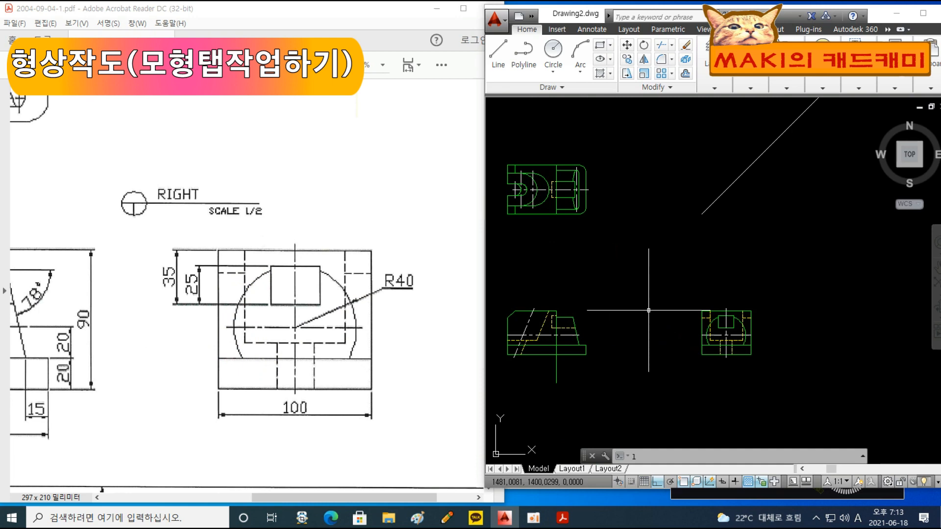
key("Return")
left_click(723, 341)
scroll(712, 218, "down", 4)
middle_click_drag(711, 193, 716, 290)
left_click(743, 177)
key("space")
Step: Draw a horizontal projection line from the first vertical line's intersection with the diagonal across the whole top view
key("space")
left_click(720, 260)
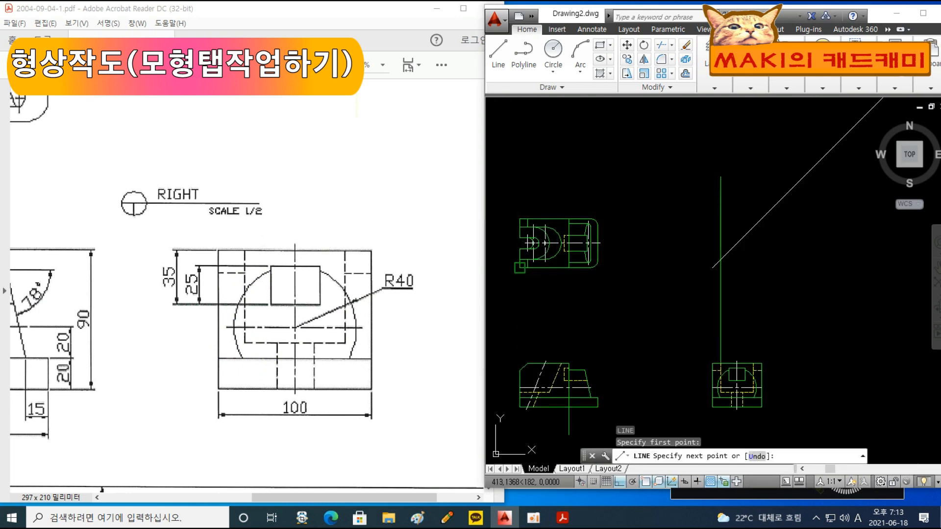
middle_click_drag(528, 272, 604, 275)
left_click(560, 284)
key("space")
Step: Draw a vertical projection line from the top end of the right view's right inner hidden edge up to the diagonal line
key("space")
scroll(843, 364, "up", 4)
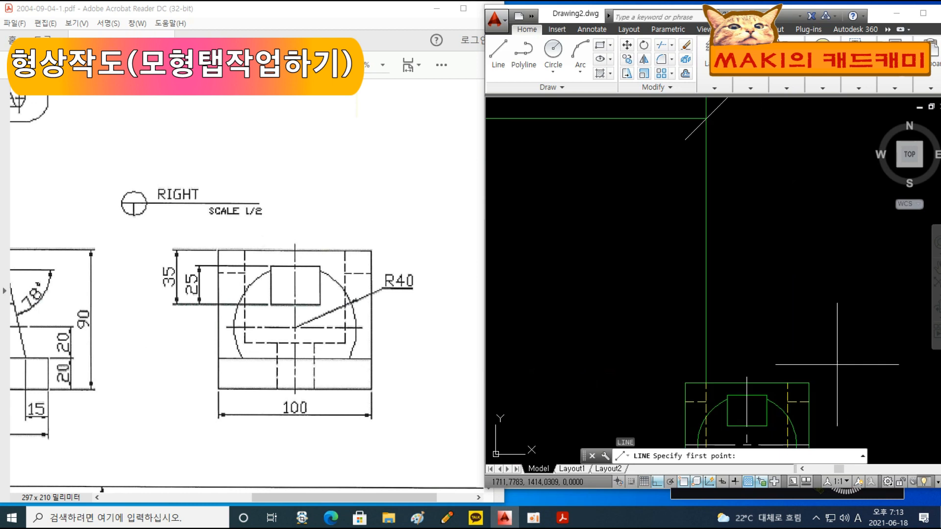
left_click(788, 383)
scroll(758, 193, "down", 4)
middle_click_drag(757, 197, 743, 294)
left_click(756, 177)
key("space")
Step: Draw a horizontal projection line from the second vertical line's intersection with the diagonal across the whole top view
key("space")
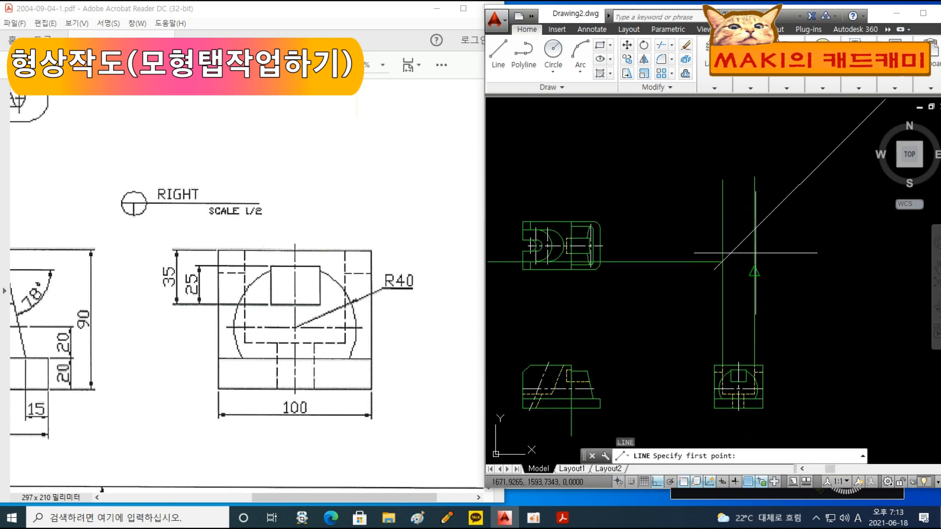
left_click(753, 236)
middle_click_drag(558, 233, 647, 232)
left_click(577, 231)
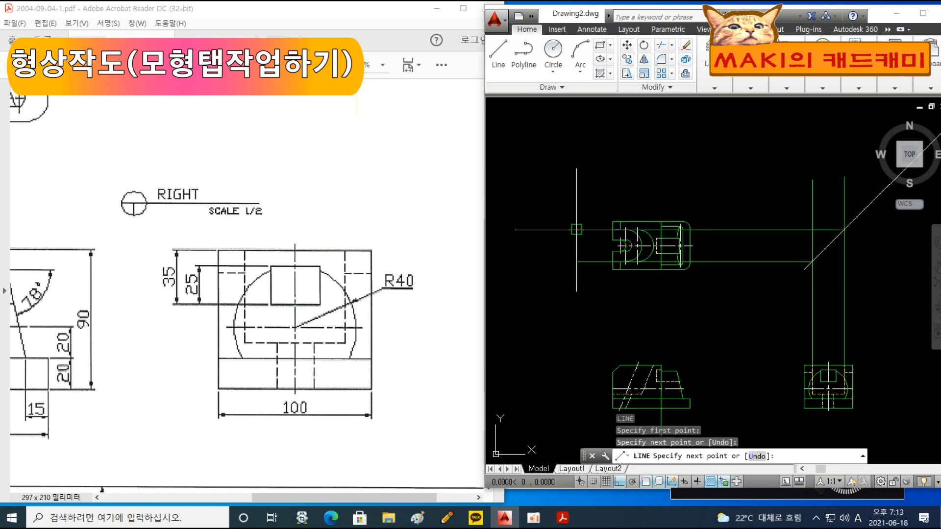
key("space")
scroll(735, 251, "up", 4)
key("Escape")
key("Escape")
Step: Trim both horizontal projection lines in the top view so they remain only between the step edge and the rounded boss's outer vertical edge
middle_click_drag(631, 265, 704, 314)
left_click_drag(200, 245, 330, 374)
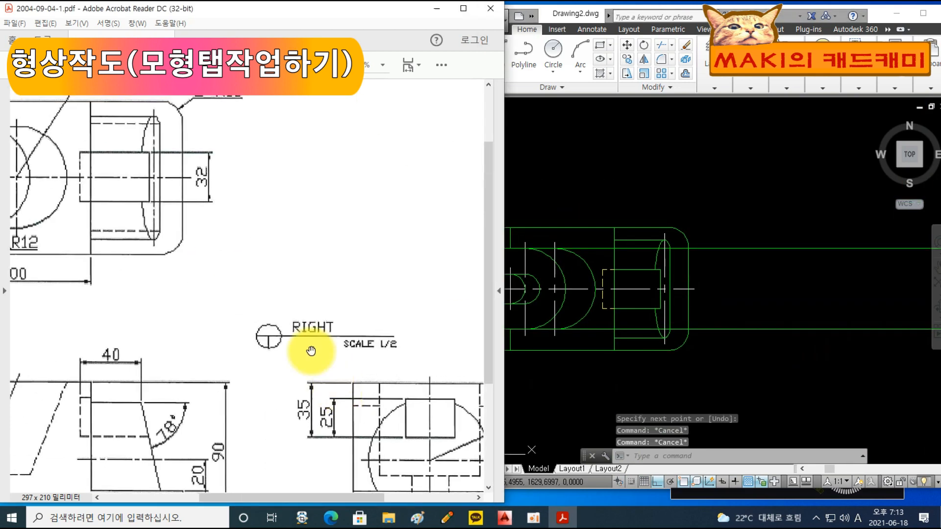
left_click_drag(220, 278, 379, 316)
scroll(621, 264, "down", 4)
left_click_drag(393, 241, 422, 388)
left_click(550, 235)
type("tr")
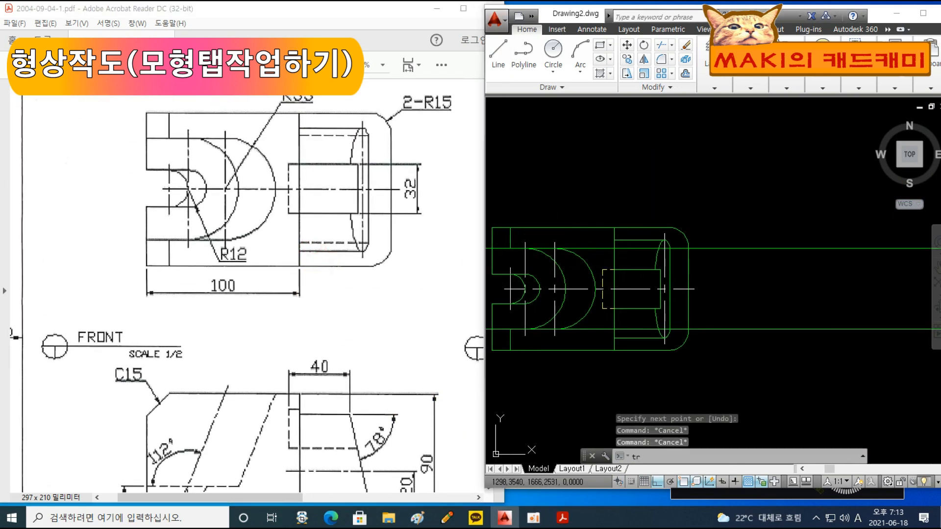
key("space")
left_click(621, 265)
left_click(605, 258)
left_click(670, 260)
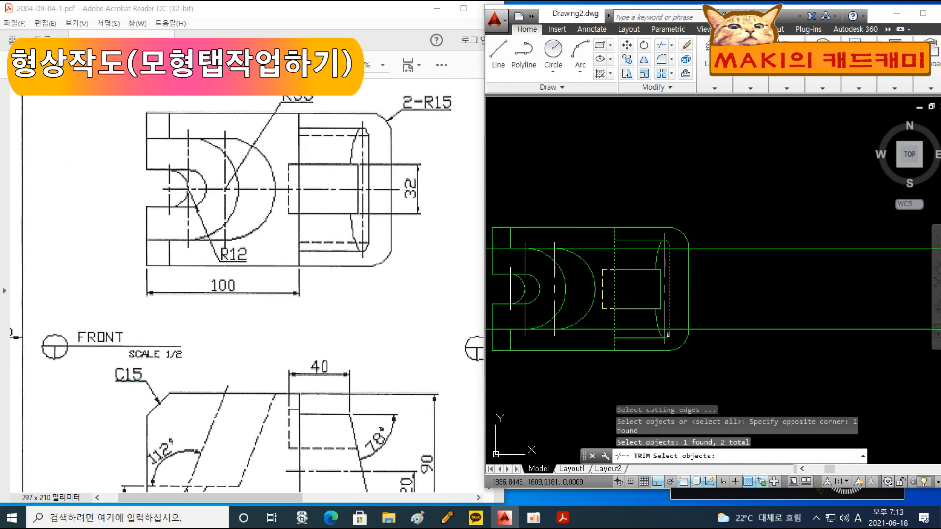
key("space")
left_click(792, 352)
left_click(744, 205)
left_click(602, 327)
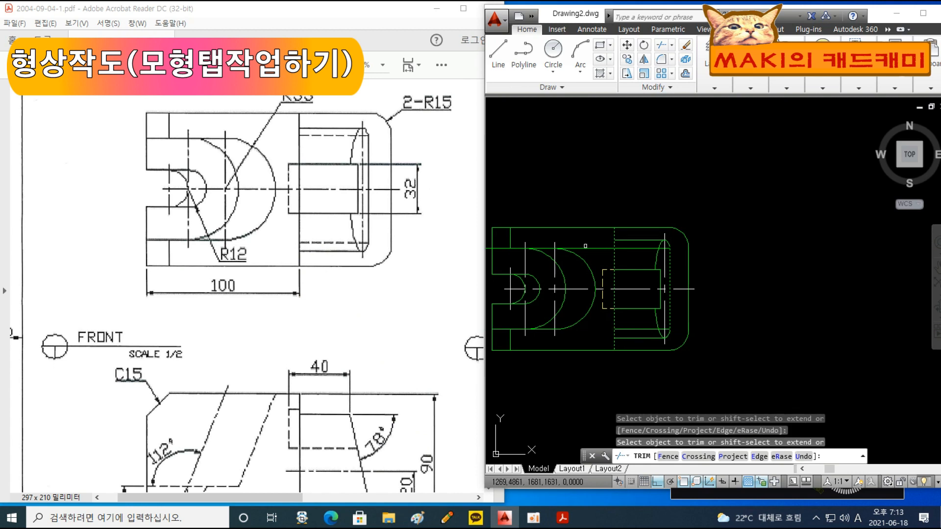
key("Escape")
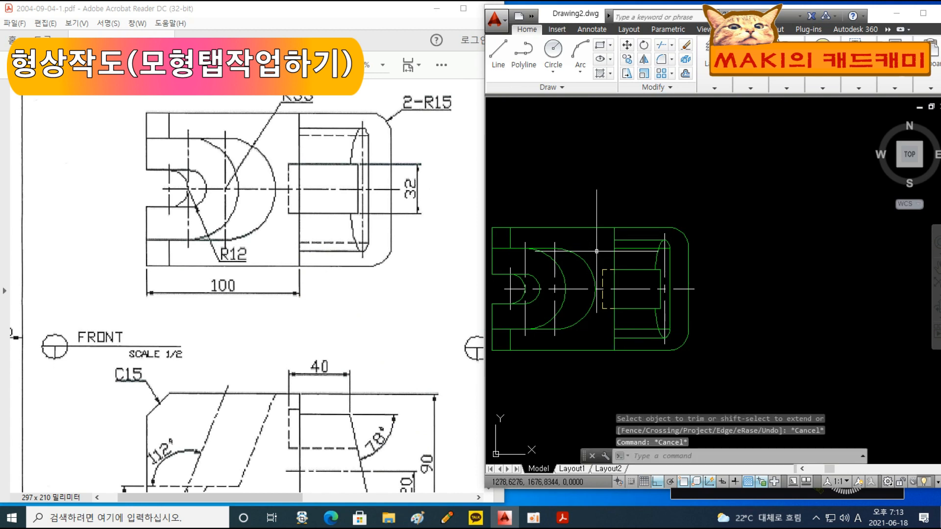
Step: Match the properties of the two trimmed lines in the top view to the dashed hidden rectangle
type("ma")
key("space")
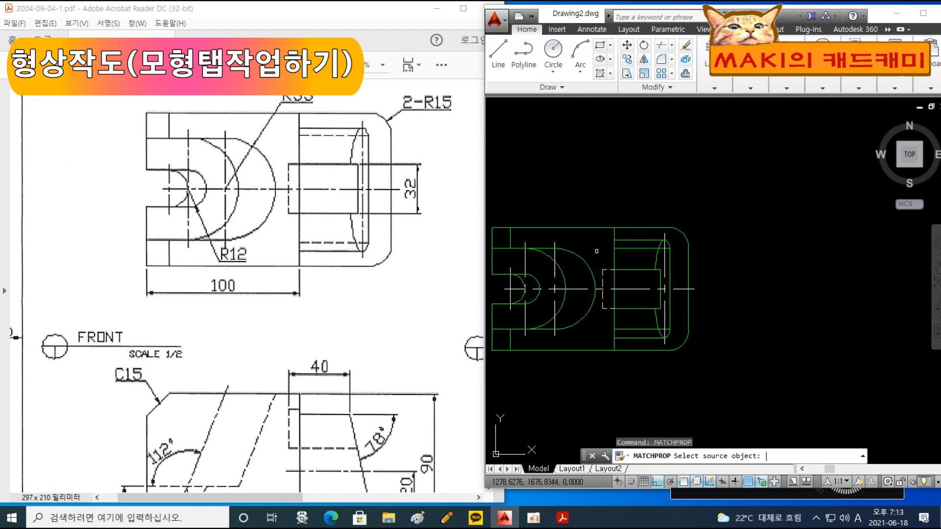
left_click(605, 278)
left_click(632, 248)
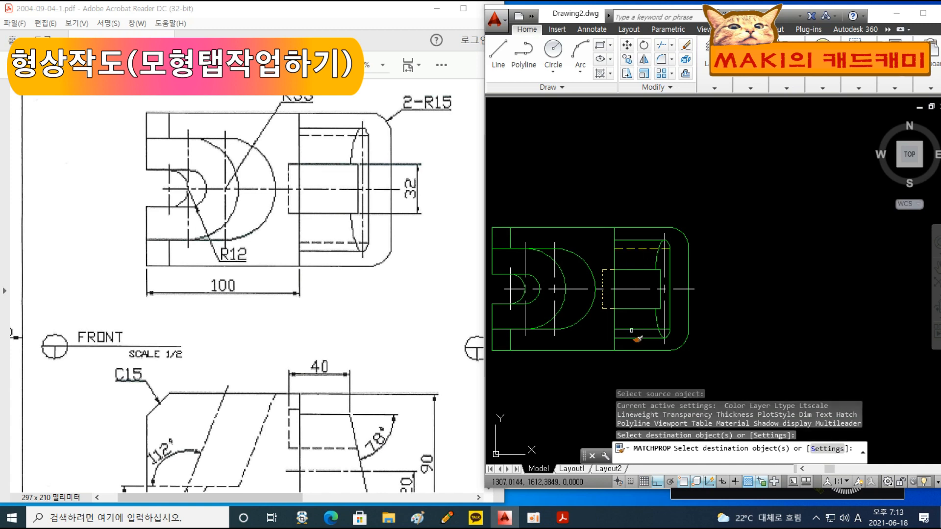
left_click(631, 330)
key("Escape")
key("Escape")
Step: Erase the two vertical projection lines and the diagonal line above the right view
scroll(728, 311, "down", 2)
middle_click_drag(813, 343, 687, 283)
scroll(797, 311, "down", 2)
left_click(828, 304)
left_click(767, 250)
key("Delete")
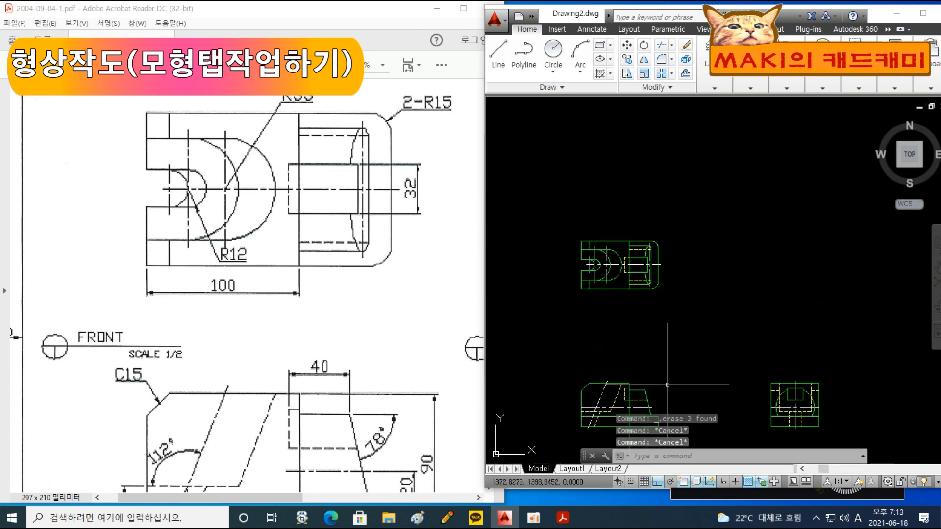
Step: Try to erase the long vertical line that runs down past the base of the front view
scroll(608, 272, "up", 5)
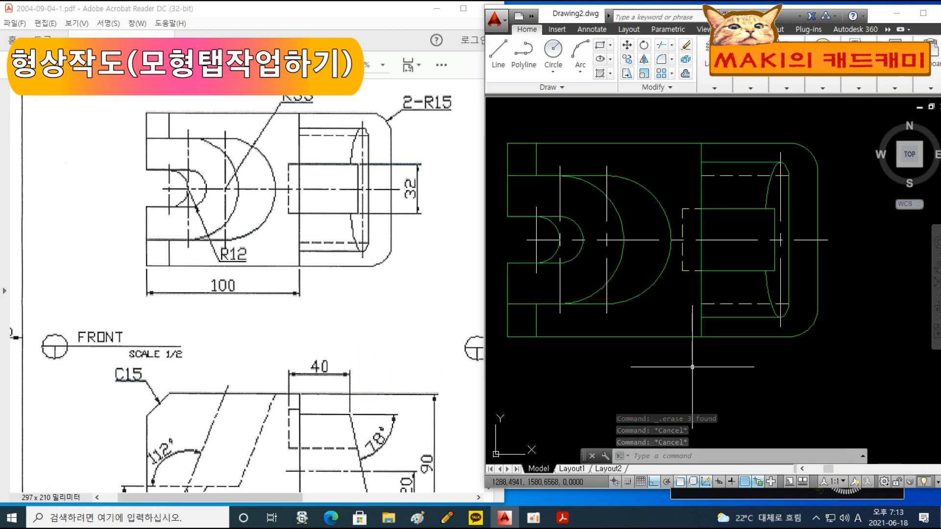
scroll(684, 319, "down", 4)
middle_click_drag(684, 372, 683, 154)
scroll(671, 312, "up", 2)
left_click_drag(324, 382, 333, 232)
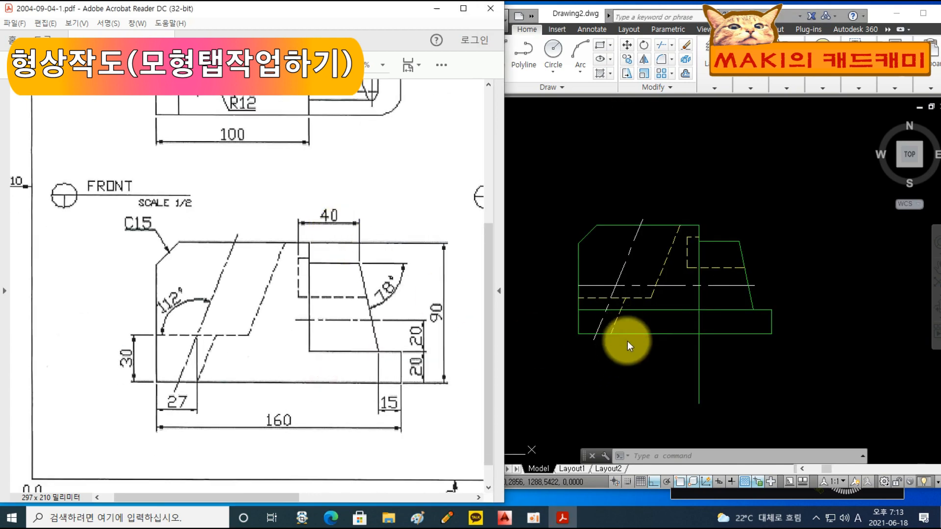
left_click(659, 378)
scroll(646, 394, "up", 2)
left_click(716, 338)
key("Delete")
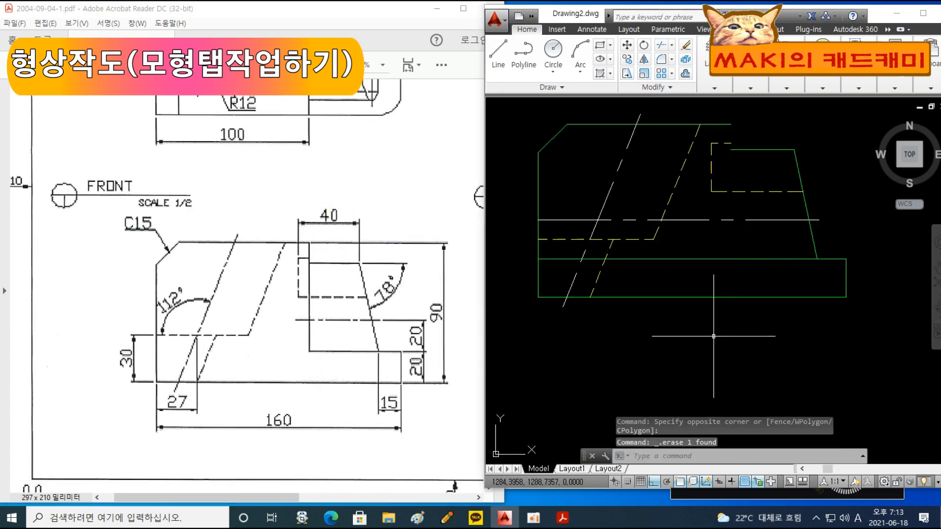
Step: Trim the front view's vertical step line below the base's top edge and that edge's stretch inside the tall block
middle_click_drag(728, 266, 703, 283)
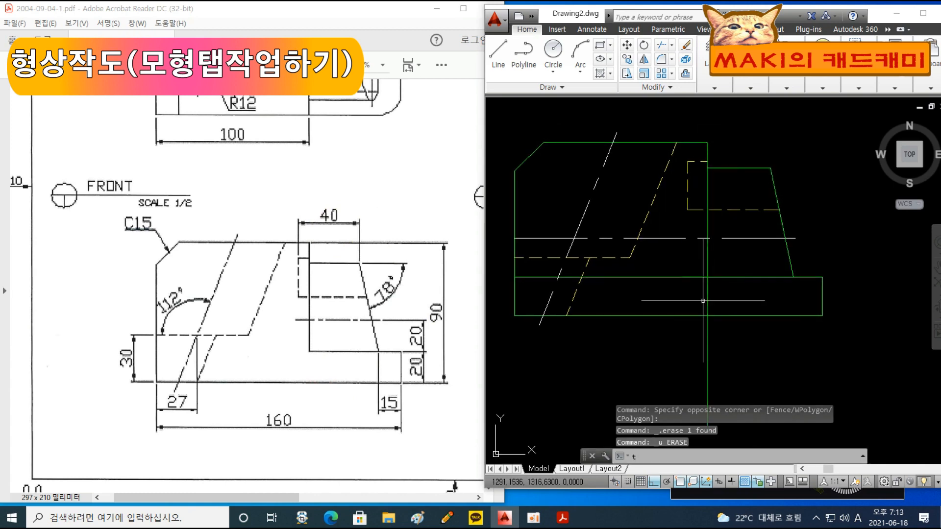
type("tr")
key("Return")
key("Return")
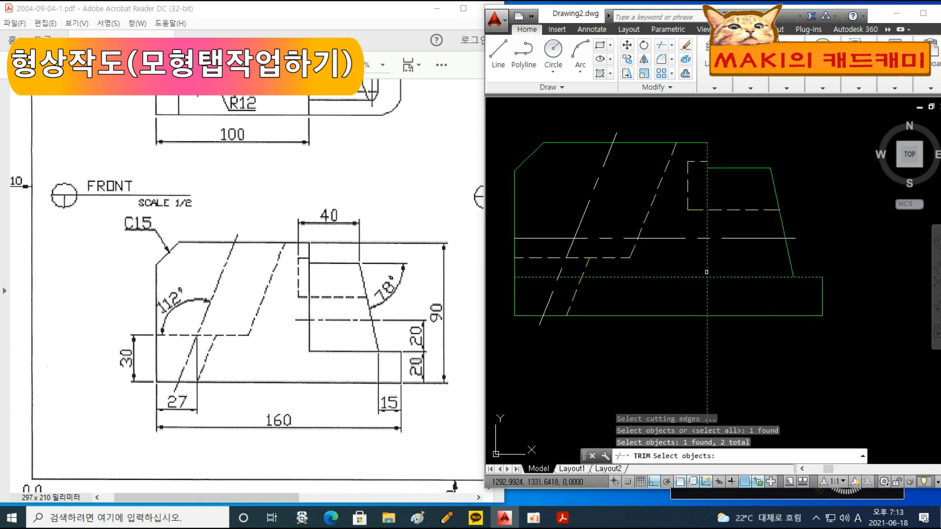
left_click(691, 299)
key("Escape")
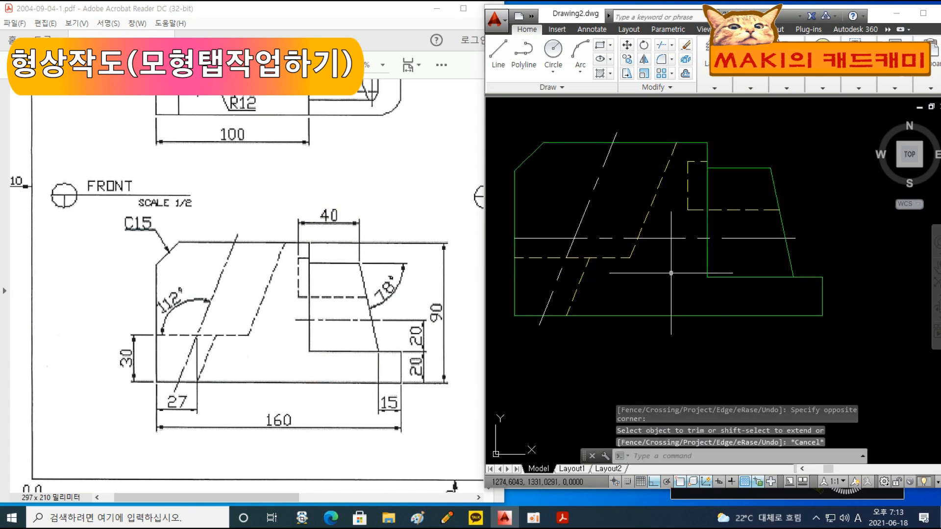
middle_click_drag(668, 269, 663, 272)
type("tr")
key("Return")
key("Return")
key("Escape")
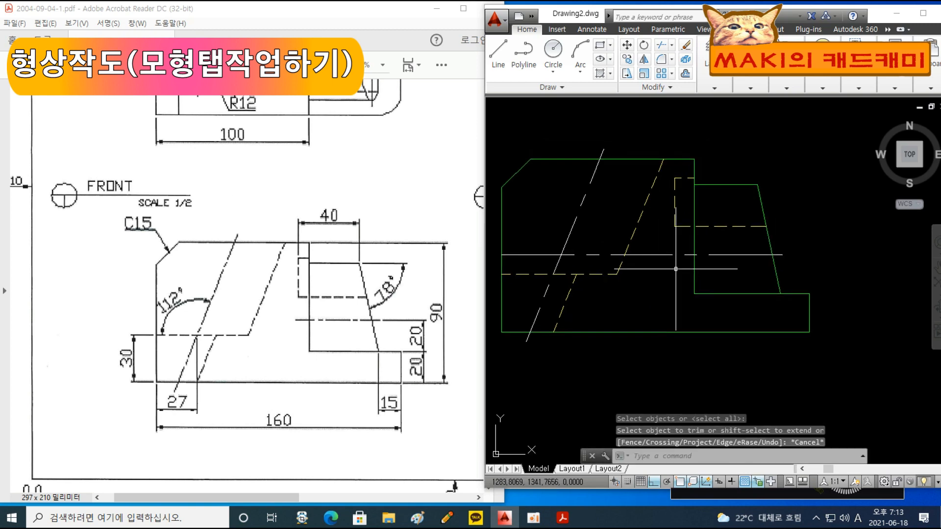
Step: Trim the front view's horizontal centre line where it runs inside the tall block, using the vertical step edge as cutting edge
key("Return")
left_click(711, 278)
left_click(678, 270)
key("Return")
left_click(661, 268)
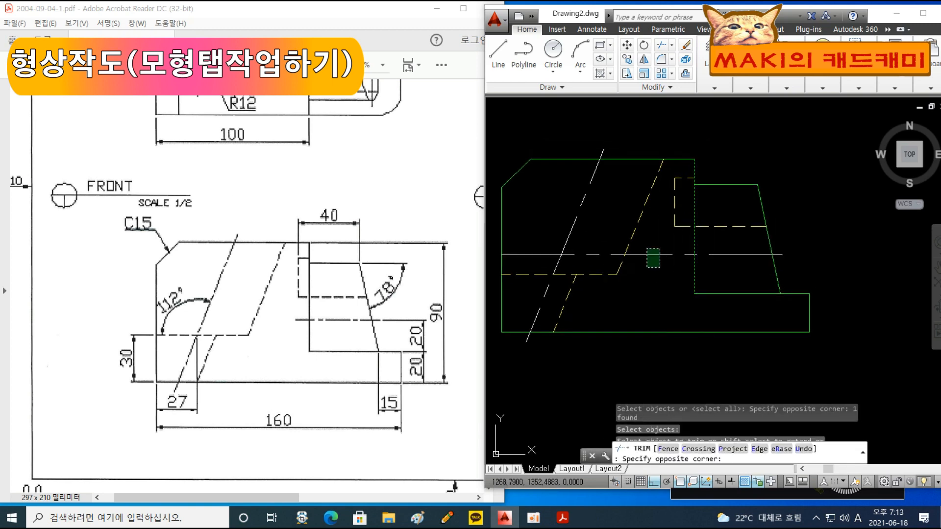
left_click(647, 248)
key("Escape")
Step: Stretch the left end of the tapered part's centre line 5 units beyond the vertical step edge
left_click(694, 255)
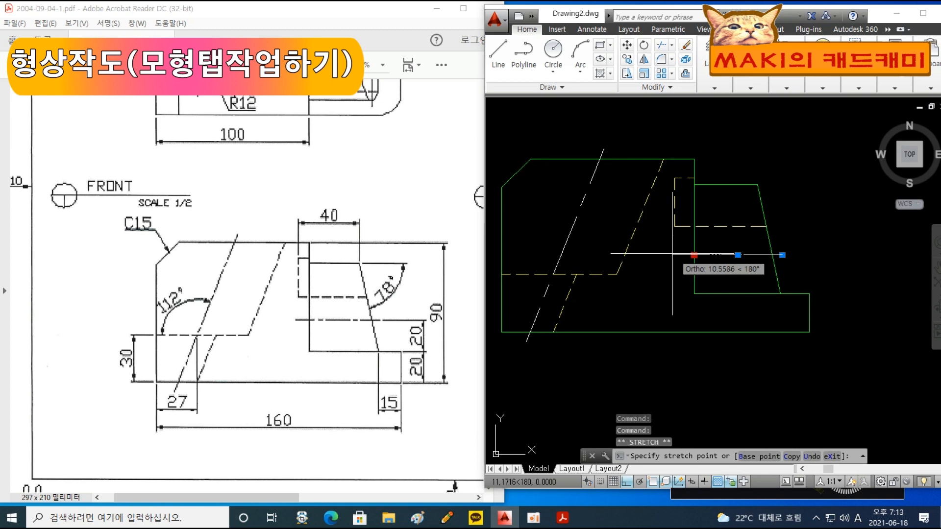
type("5")
key("Return")
key("Escape")
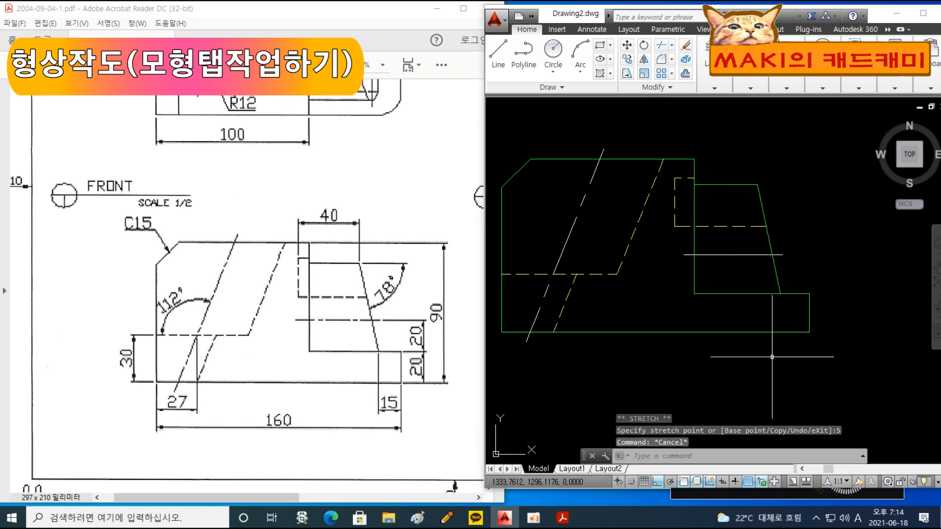
Step: Measure the distance from the tapered part's upper corner to the dashed pocket's left edge with a linear dimension in the front view
scroll(683, 345, "down", 2)
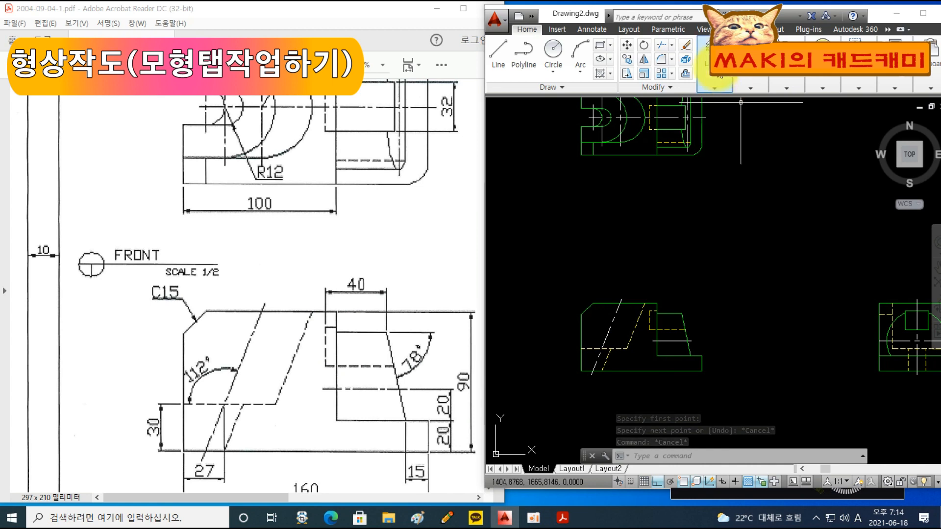
left_click(748, 80)
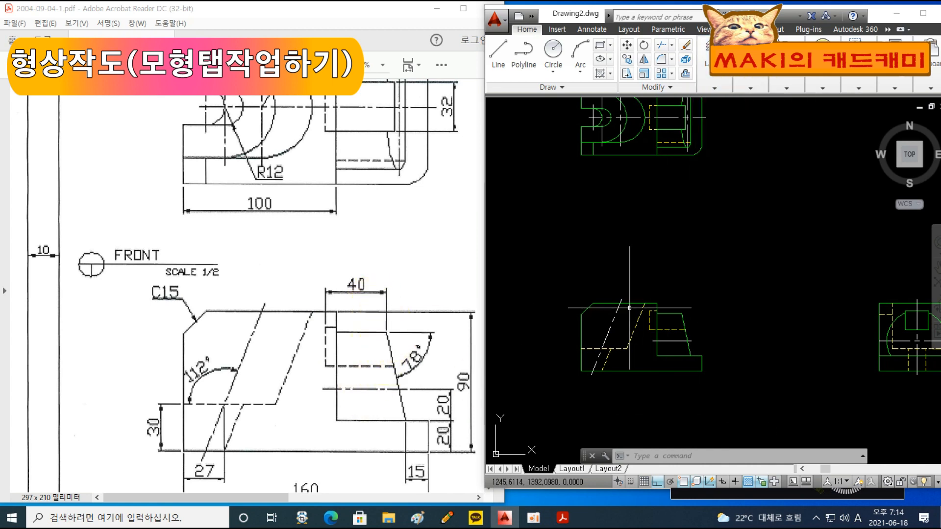
mouse_move(726, 92)
mouse_move(762, 80)
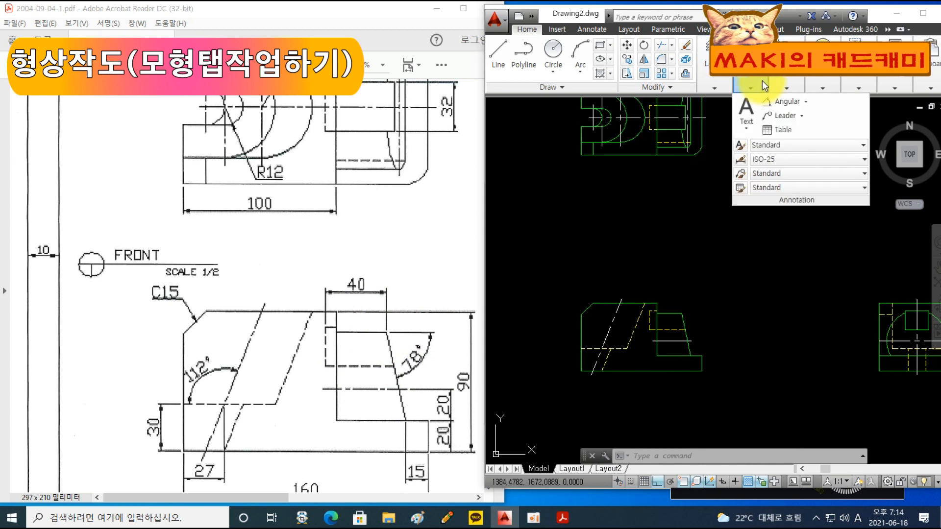
left_click(805, 102)
left_click(777, 158)
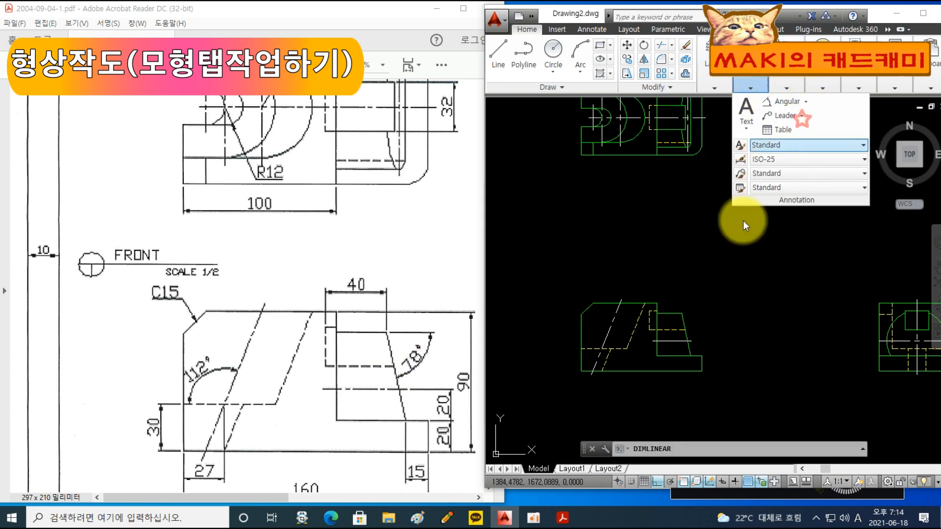
scroll(723, 345, "up", 4)
left_click(727, 346)
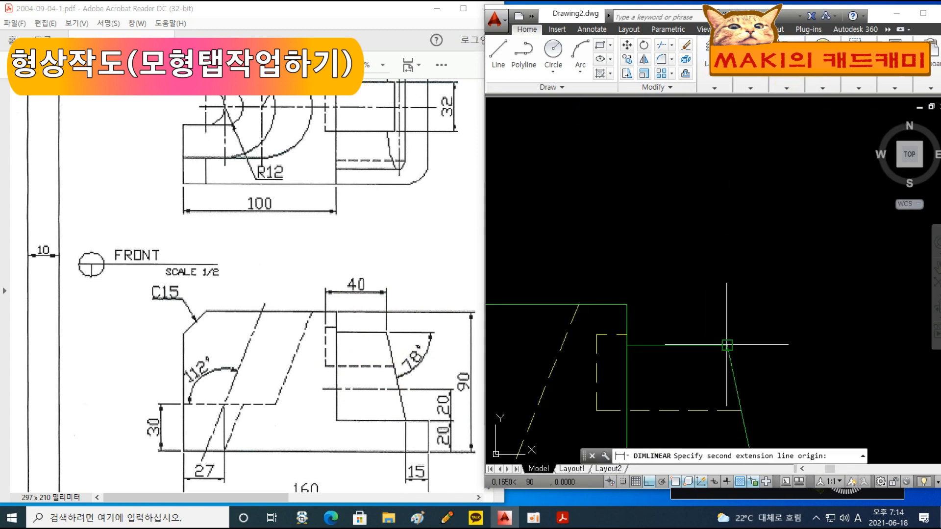
left_click(596, 335)
key("Escape")
Step: Draw a vertical construction line upward from the upper corner of the tapered part in the front view
scroll(686, 294, "down", 3)
type("l")
key("Return")
left_click(688, 288)
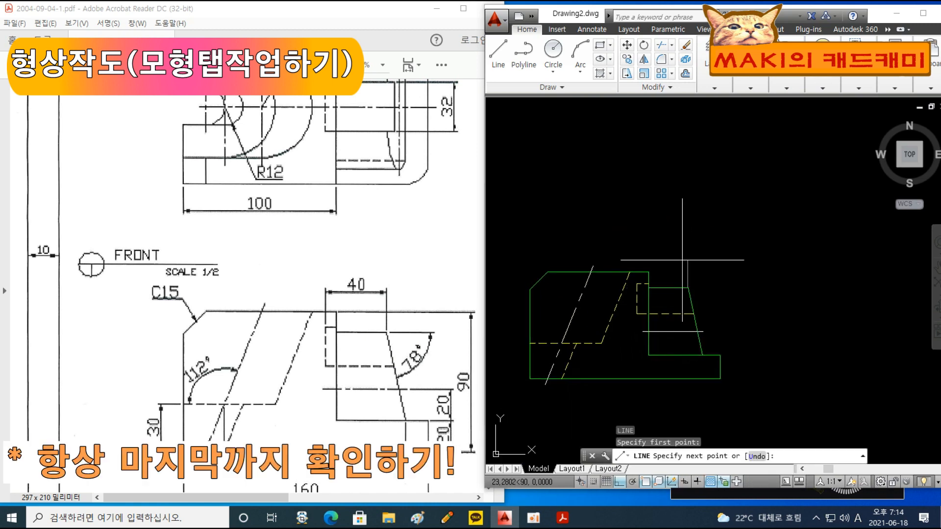
left_click(688, 178)
key("Escape")
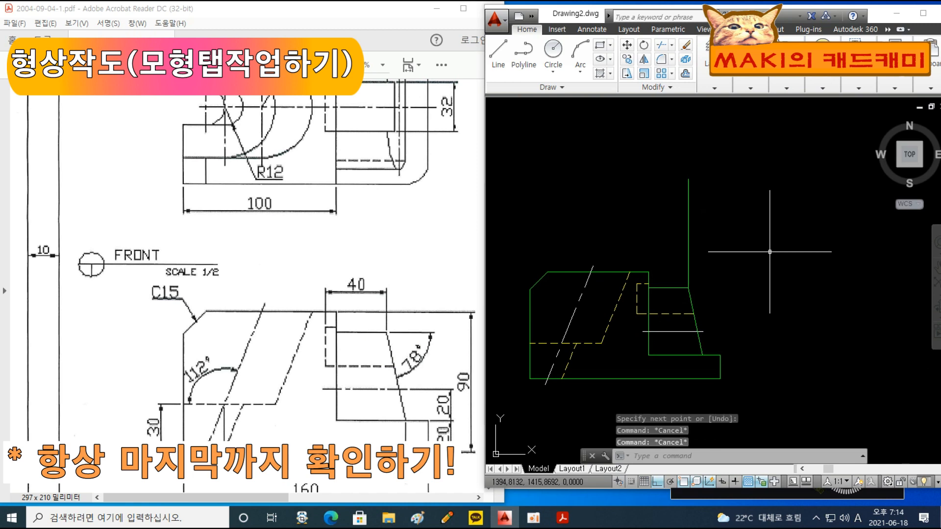
Step: Offset the vertical construction line by 40 toward the dashed pocket
type("o")
key("Return")
type("4")
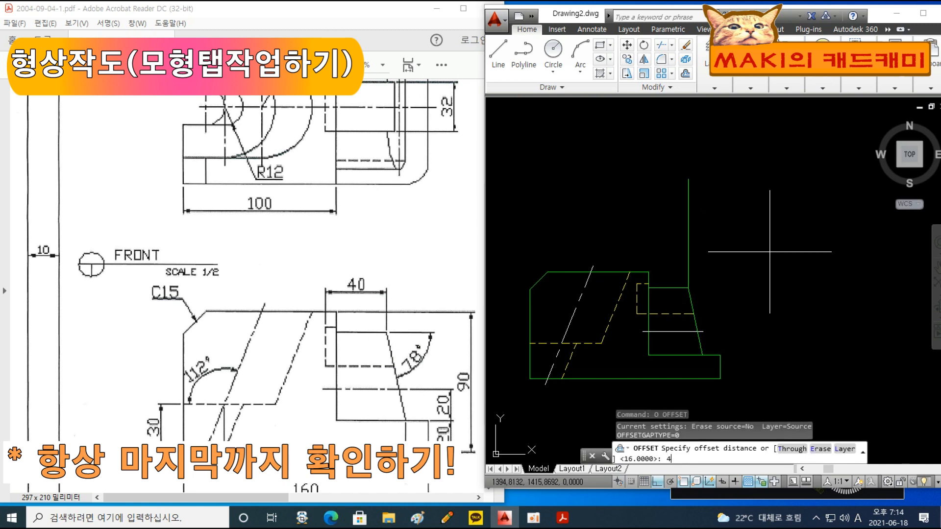
type("0")
key("Return")
left_click(688, 250)
left_click(635, 279)
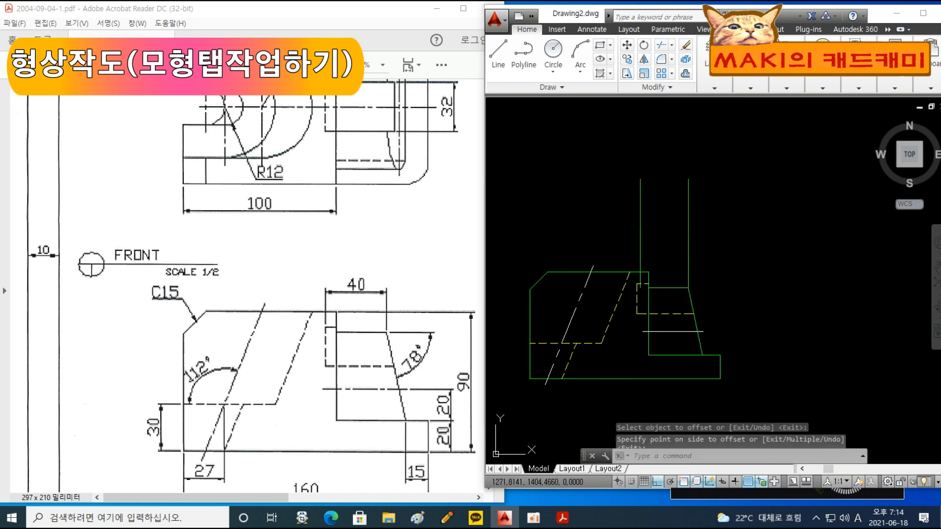
key("Escape")
Step: Extend the offset line down to the bottom dashed line of the front view's pocket
scroll(631, 287, "up", 2)
type("ex")
key("Return")
key("Return")
left_click(651, 284)
left_click(655, 295)
key("Escape")
Step: Erase the original vertical construction line above the tapered part's upper corner
scroll(655, 295, "up", 2)
left_click(782, 252)
left_click(743, 225)
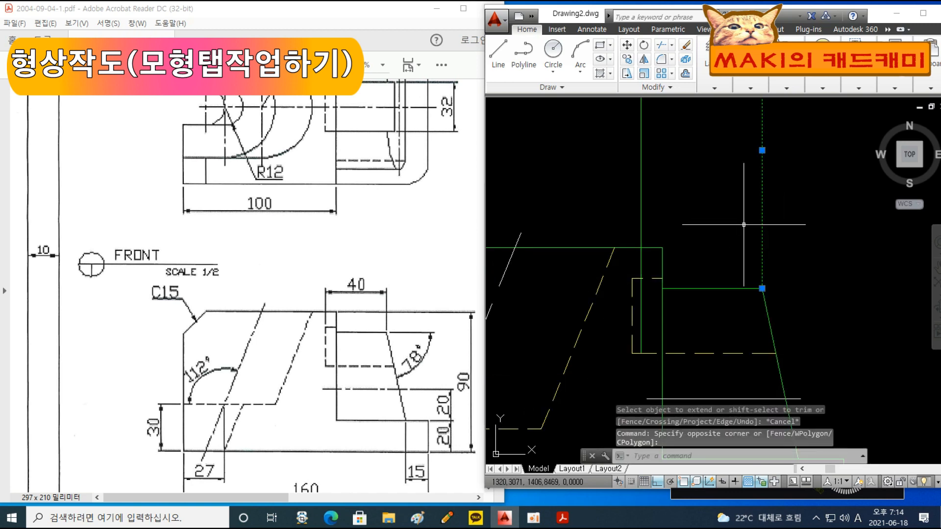
key("Delete")
Step: Trim the offset line above the front view's pocket and erase the pocket's old outer vertical dashed edge
type("tr")
key("Return")
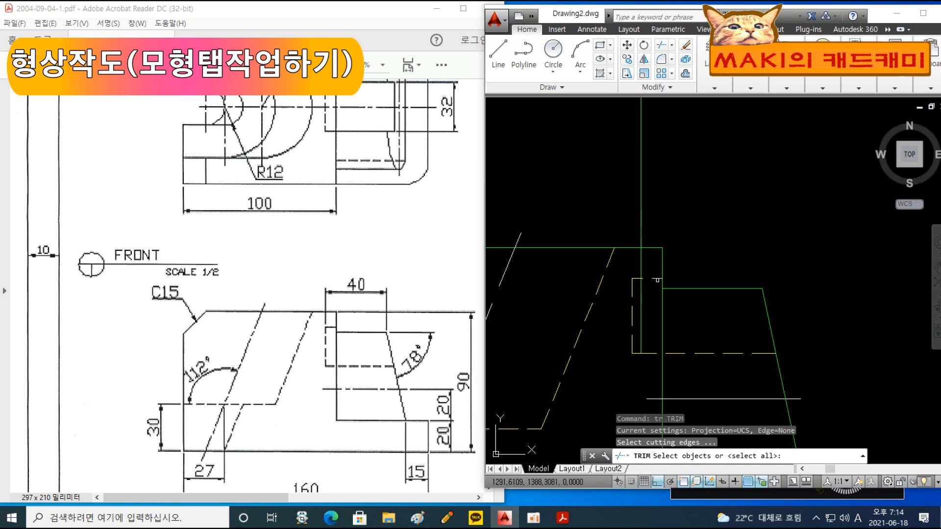
key("Return")
key("Escape")
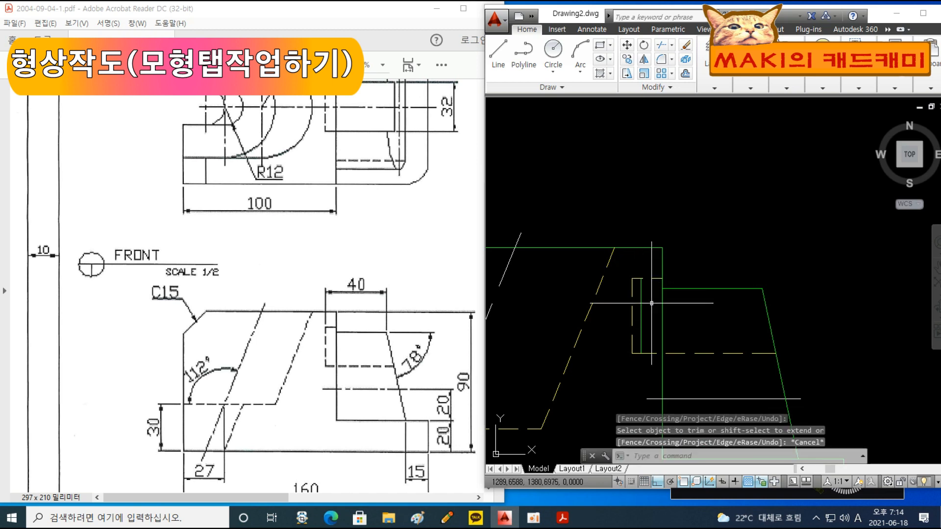
left_click(633, 310)
key("Delete")
Step: Trim the stubs of the pocket's upper and lower lines that project beyond its new vertical edge in the front view
type("tr")
key("Return")
key("Return")
left_click(627, 311)
left_click(629, 346)
left_click(631, 347)
key("Escape")
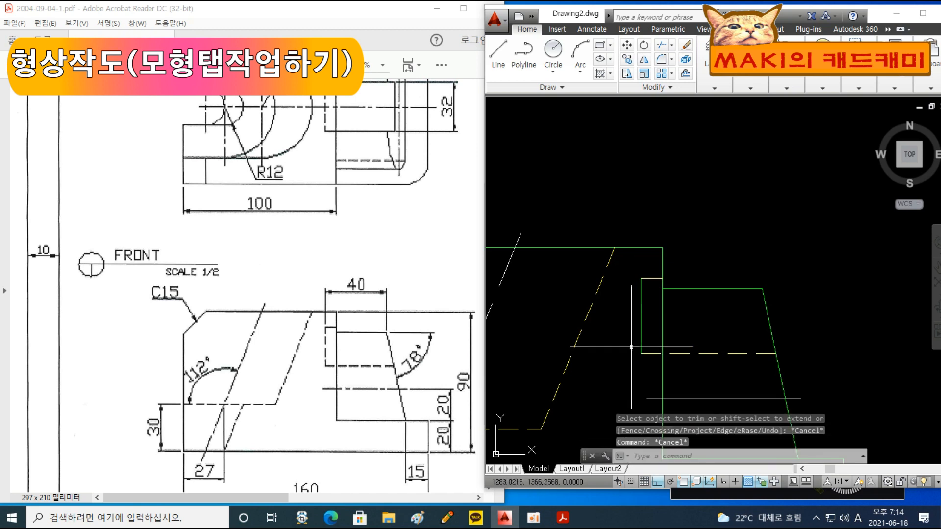
Step: Match the properties of the pocket's dashed lower line onto its new vertical edge in the front view
type("matc")
key("Return")
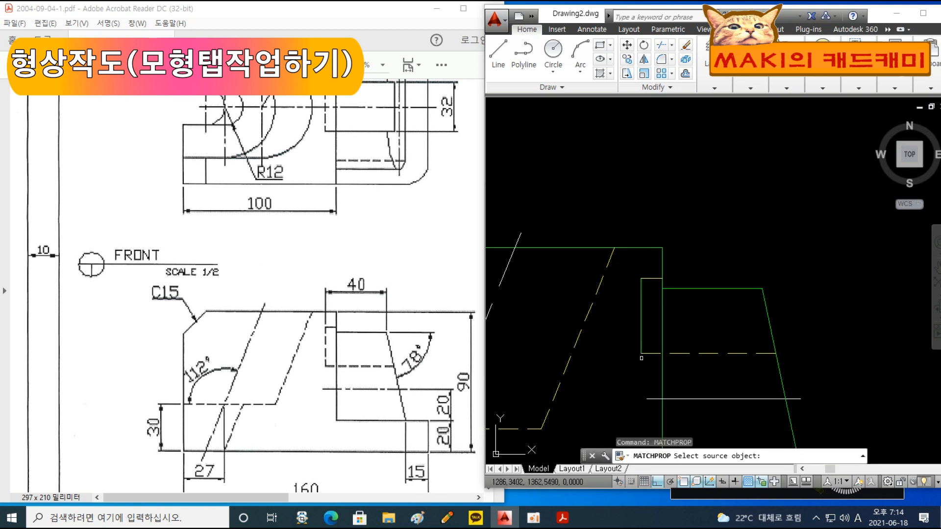
left_click(649, 356)
left_click(641, 349)
key("Escape")
Step: Draw a vertical projection line from the front view's pocket edge up through the top view
type("l")
key("Return")
left_click(654, 267)
scroll(676, 236, "down", 3)
middle_click_drag(676, 231, 687, 348)
key("Escape")
key("Escape")
Step: Match the vertical projection line in the top view to the properties of the dashed hidden lines
scroll(662, 212, "up", 2)
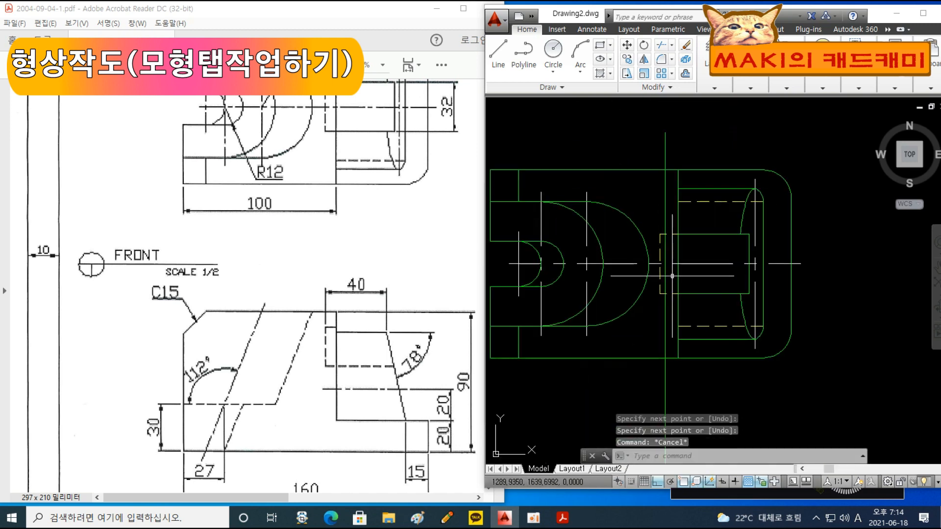
type("mat")
key("Return")
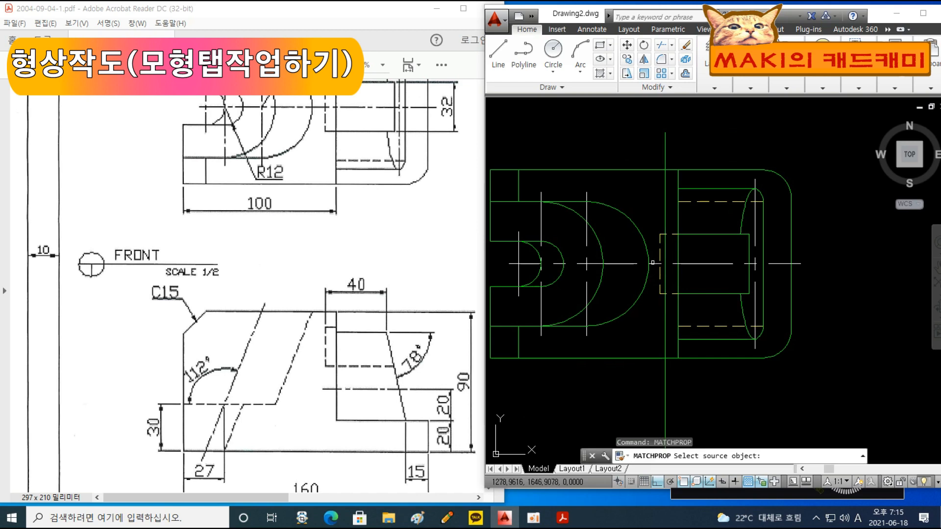
left_click(665, 264)
key("Escape")
key("F1")
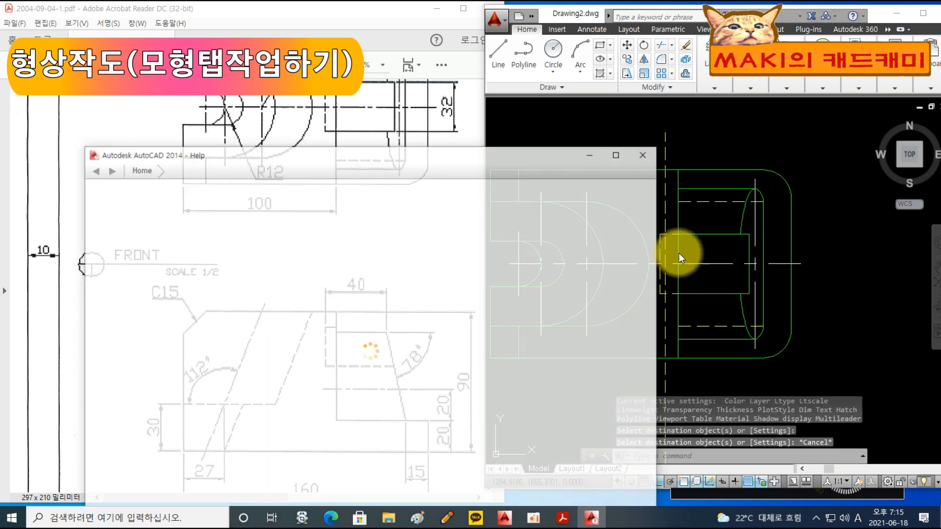
left_click(645, 154)
key("Escape")
key("Escape")
Step: Trim the projection line and the pocket's dashed edges to each other in the top view and erase the old vertical edge
scroll(676, 262, "up", 2)
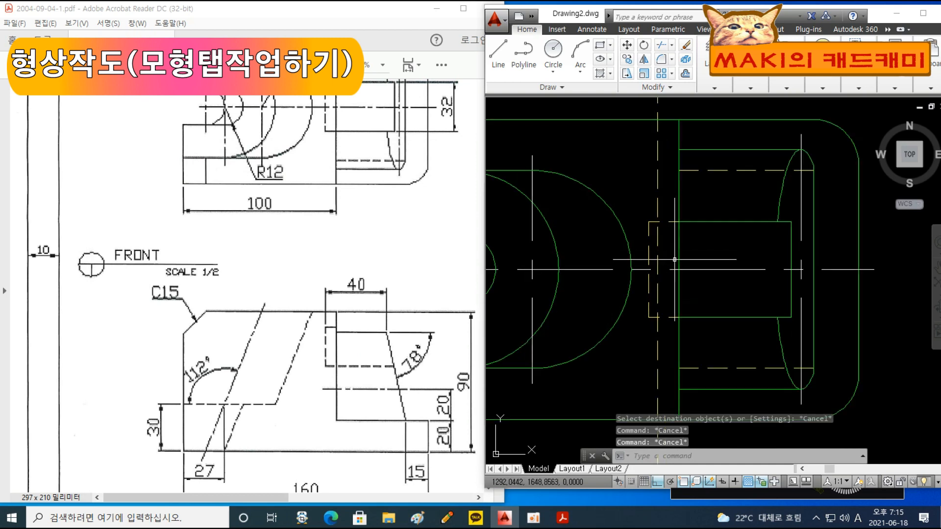
key("Return")
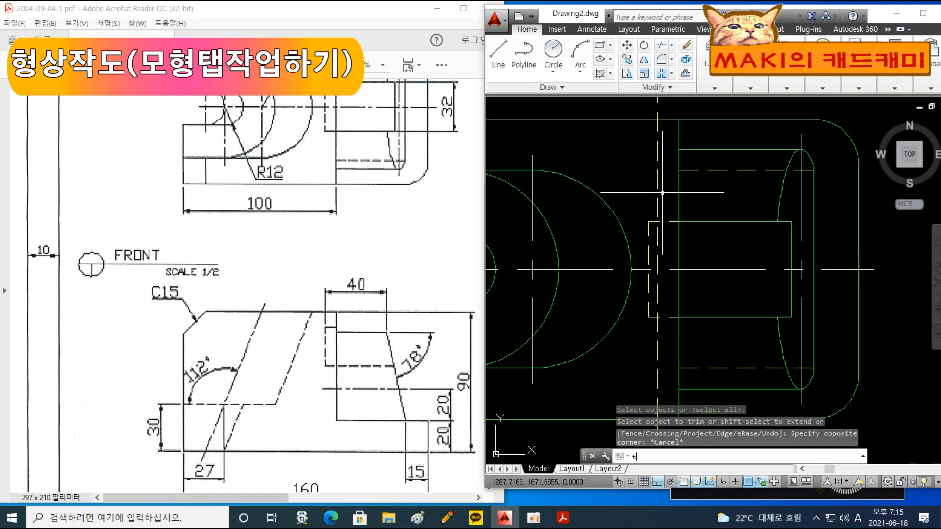
left_click(667, 243)
left_click(640, 205)
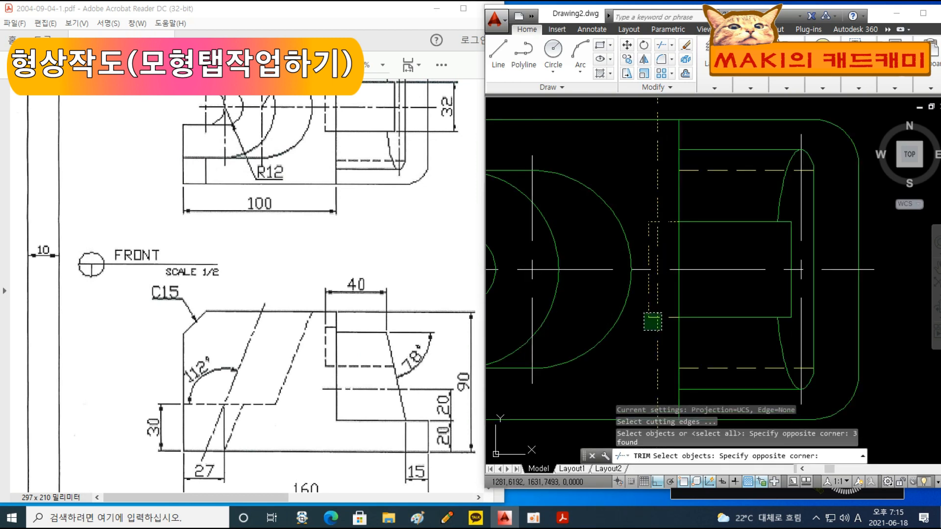
left_click(644, 314)
key("Return")
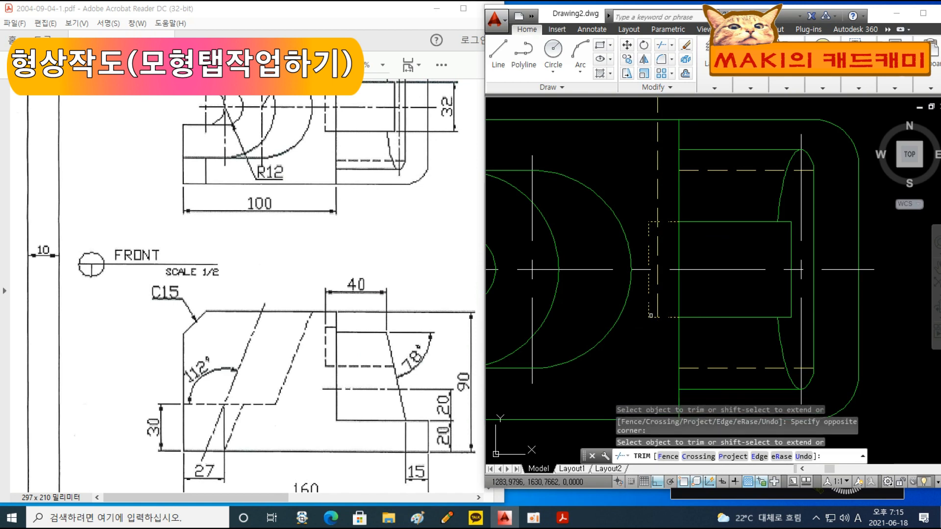
left_click(659, 270)
left_click(671, 194)
left_click(651, 243)
key("Escape")
left_click(651, 255)
key("Delete")
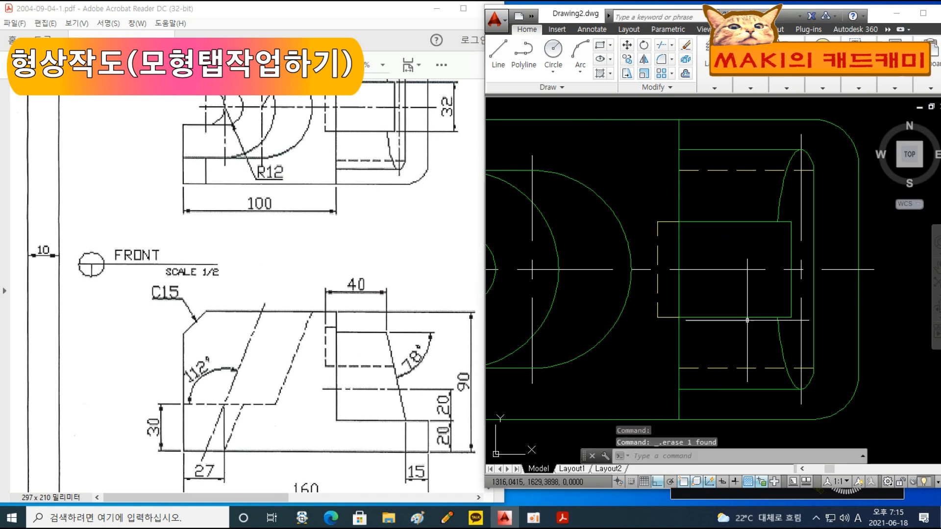
Step: Save the drawing under the name 2004-09-04-1
scroll(747, 273, "down", 8)
middle_click_drag(806, 318, 707, 258)
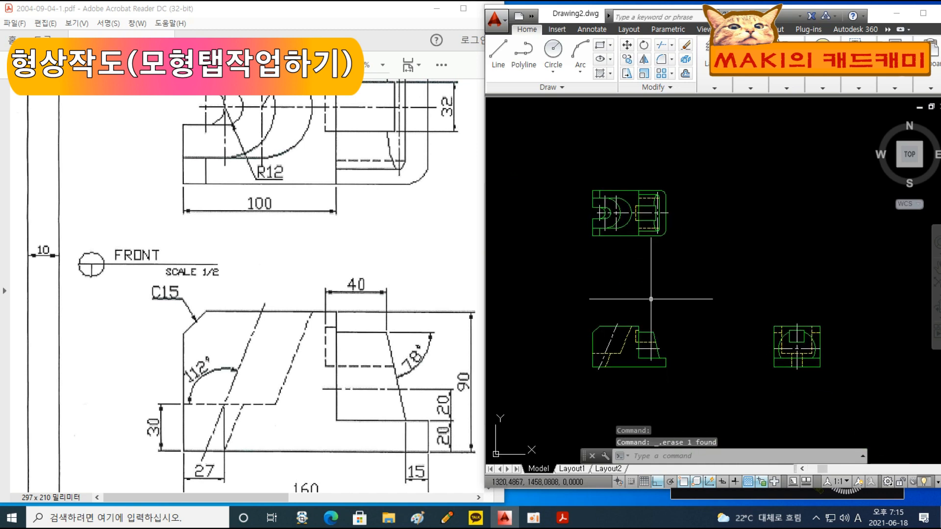
left_click(495, 19)
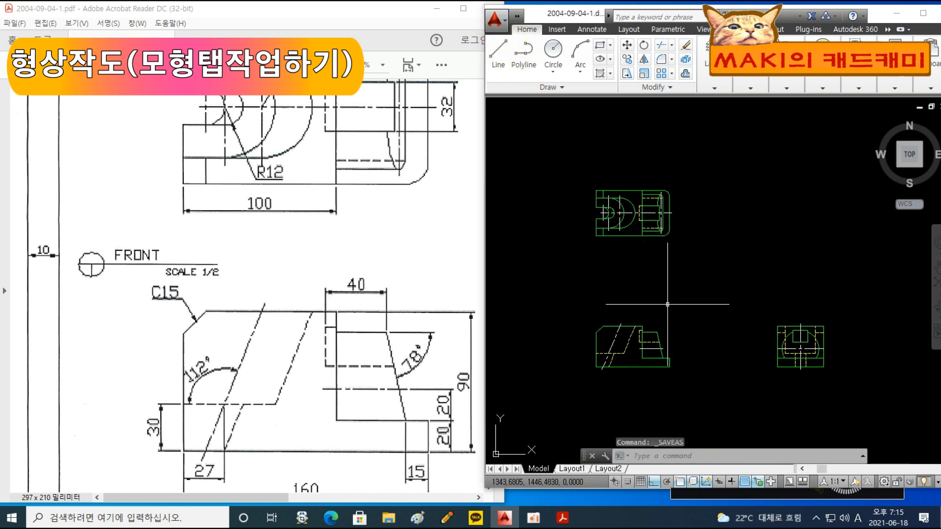
Step: Compare the finished front and top views with the corresponding views in the PDF drawing
middle_click_drag(663, 307, 668, 296)
left_click(357, 388)
scroll(330, 336, "down", 3)
left_click(624, 336)
scroll(638, 358, "up", 2)
scroll(654, 373, "up", 2)
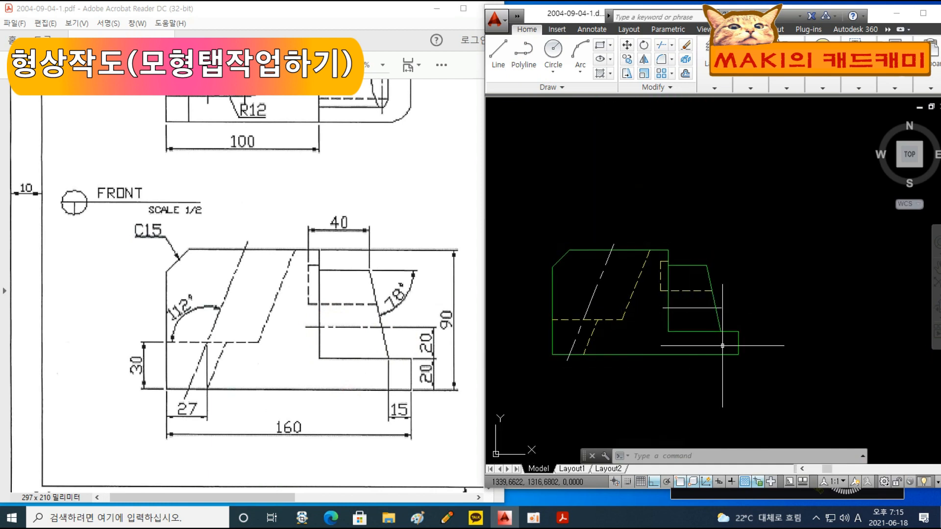
scroll(693, 137, "down", 2)
middle_click_drag(693, 136, 693, 273)
left_click(251, 195)
left_click_drag(251, 195, 275, 319)
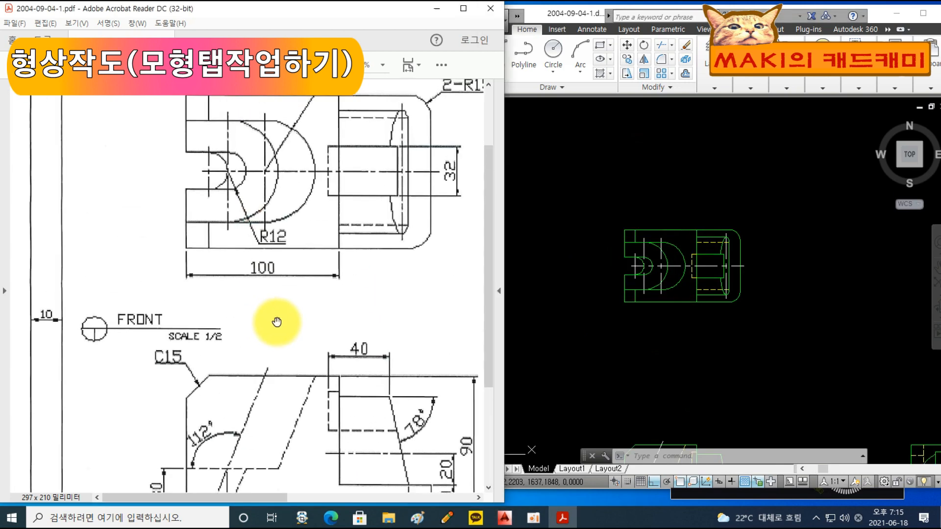
scroll(639, 280, "up", 2)
left_click(628, 301)
middle_click_drag(632, 296, 619, 263)
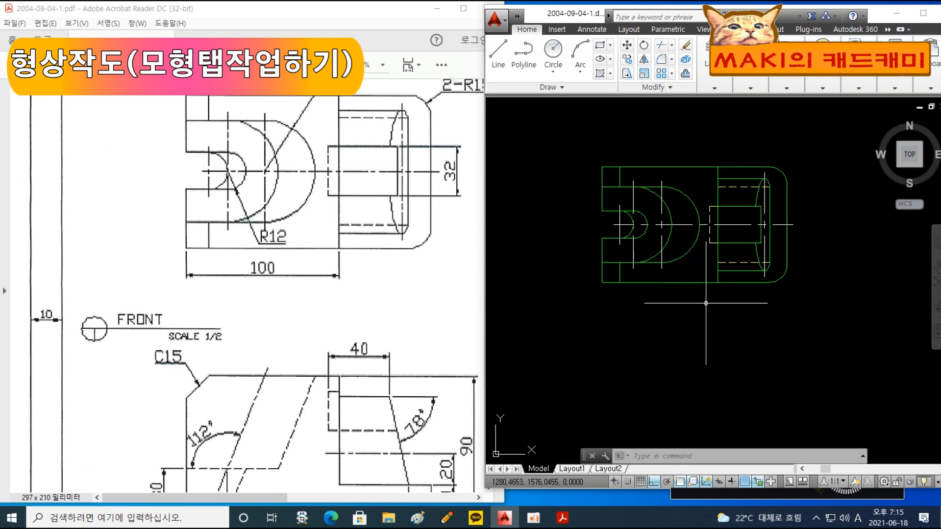
Step: Check the right view against the PDF and trim both ends of its horizontal centre line to the large arc
scroll(706, 187, "down", 3)
scroll(771, 305, "up", 5)
middle_click_drag(733, 325, 717, 358)
left_click(368, 425)
mouse_move(367, 424)
left_mouse_down()
mouse_move(367, 315)
mouse_move(203, 282)
left_mouse_up()
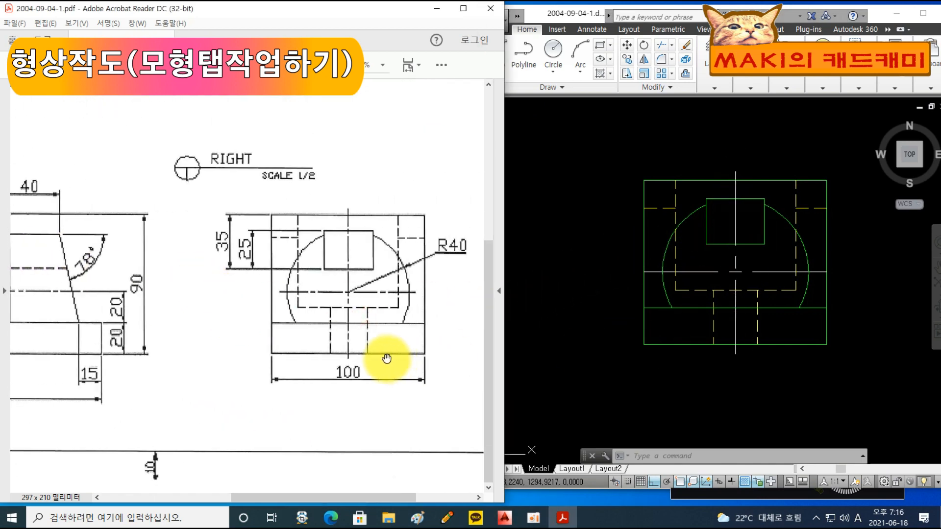
left_click(653, 273)
type("tr")
key("space")
key("space")
left_click(653, 272)
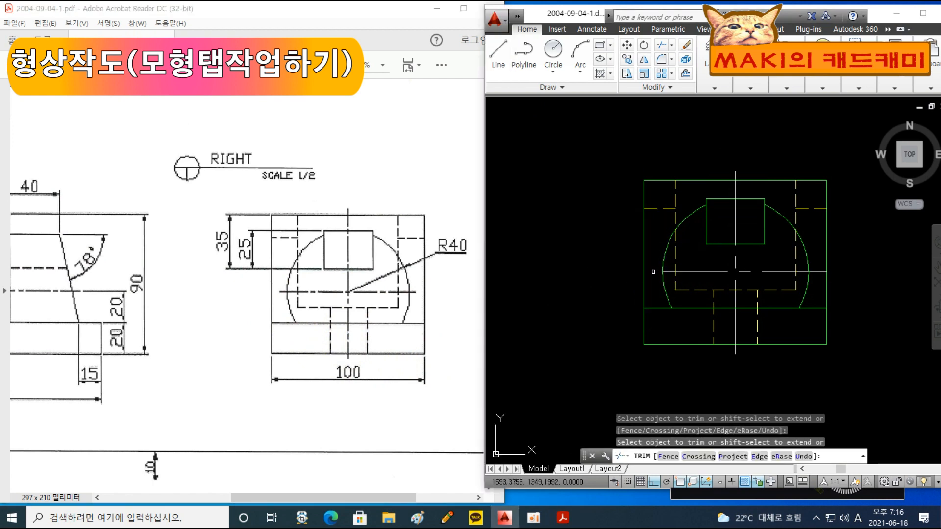
left_click(816, 272)
key("space")
Step: Stretch both ends of the right view's horizontal centre line outward by 5 beyond the arc
left_click(789, 272)
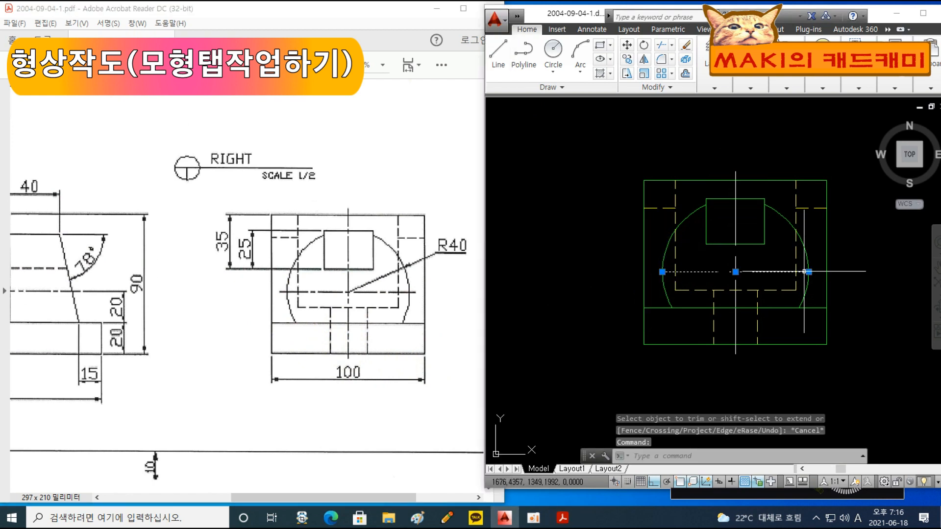
left_click(809, 272)
type("5")
key("space")
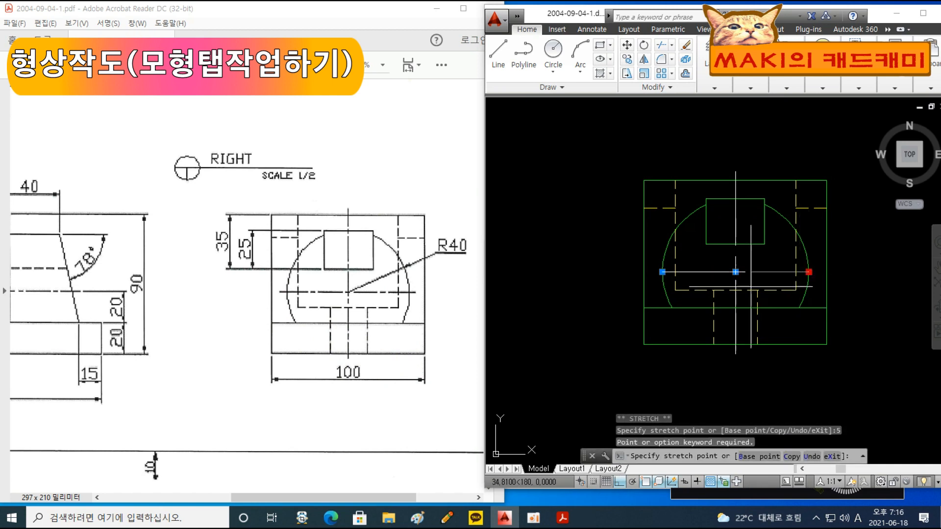
type("5")
key("space")
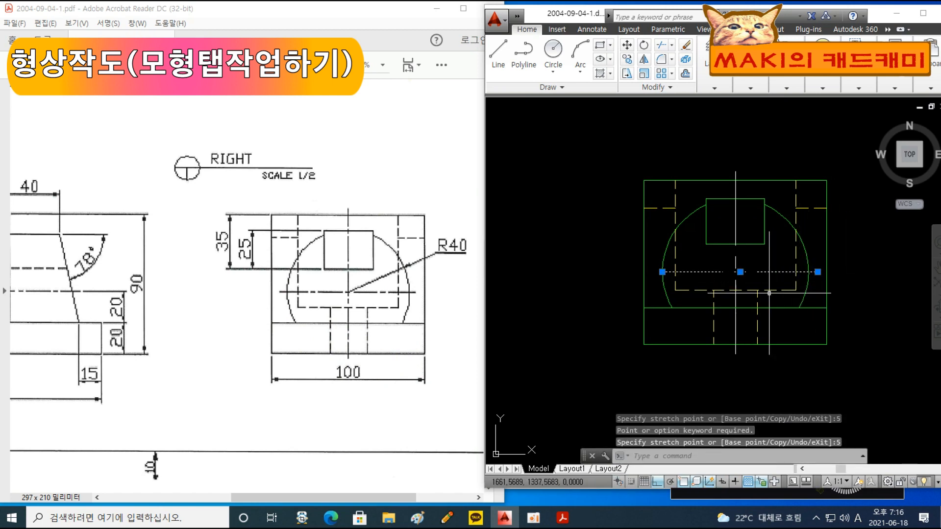
key("Escape")
key("Escape")
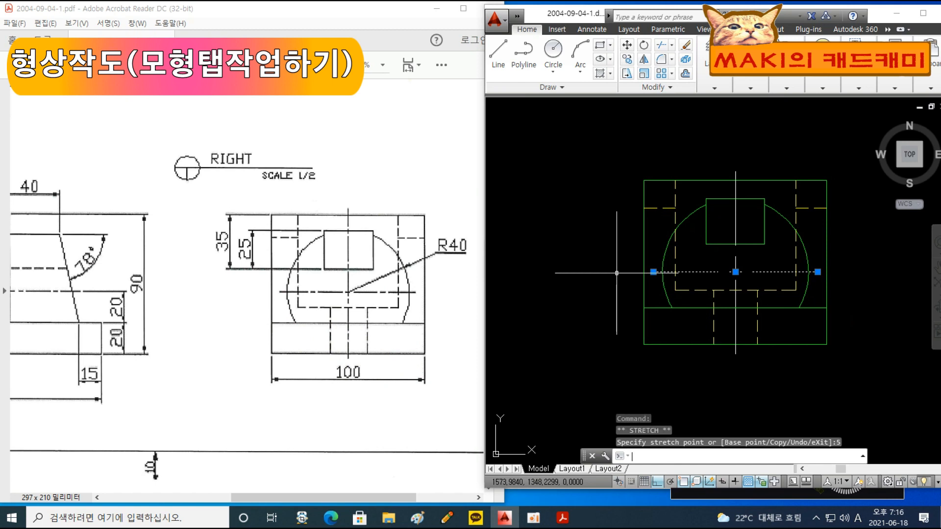
Step: Save the drawing with the corrected right view
scroll(695, 365, "down", 1)
middle_click_drag(694, 374, 696, 339)
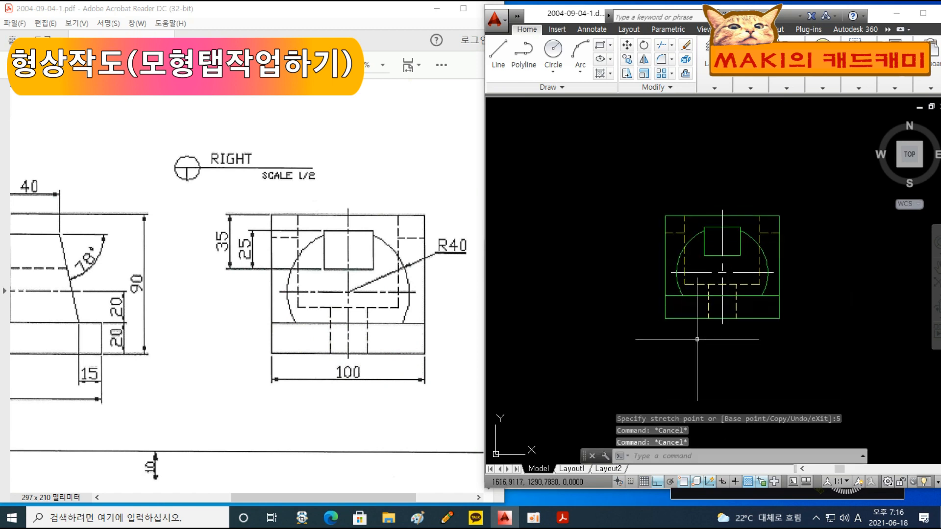
key("ctrl+s")
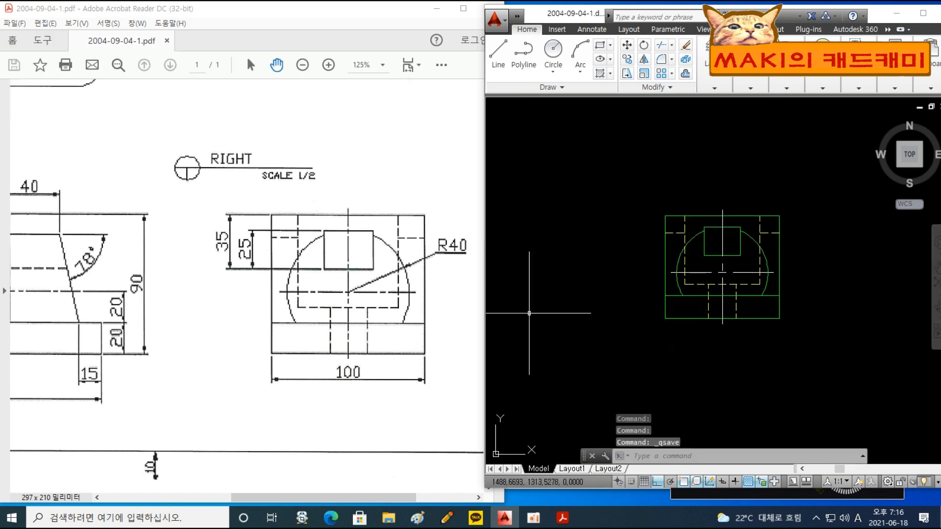
Step: Bring the front view into view in the PDF and make 치수 the current layer
scroll(645, 278, "down", 4)
middle_click_drag(592, 260, 663, 307)
left_click_drag(287, 265, 436, 293)
mouse_move(295, 294)
left_mouse_down()
mouse_move(391, 282)
mouse_move(359, 299)
mouse_move(369, 300)
left_mouse_up()
left_click(628, 325)
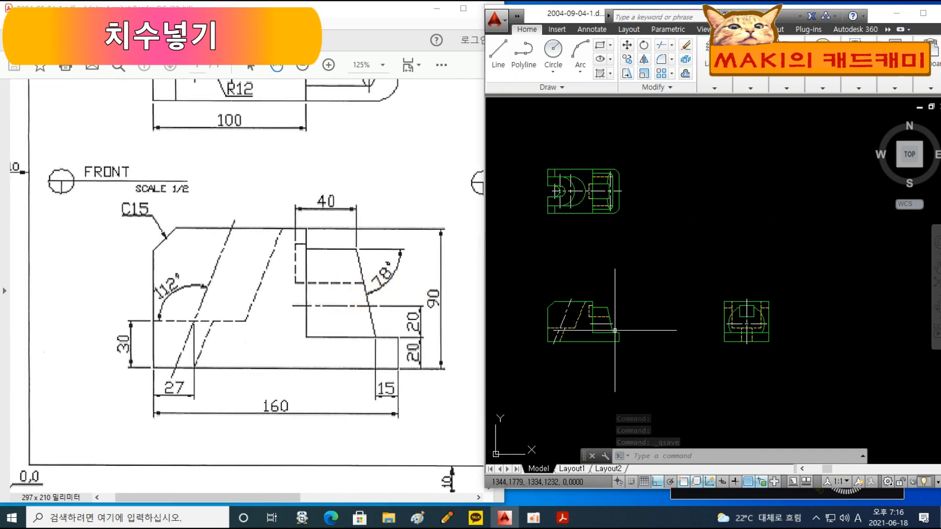
middle_click_drag(593, 342, 634, 342)
left_click(714, 88)
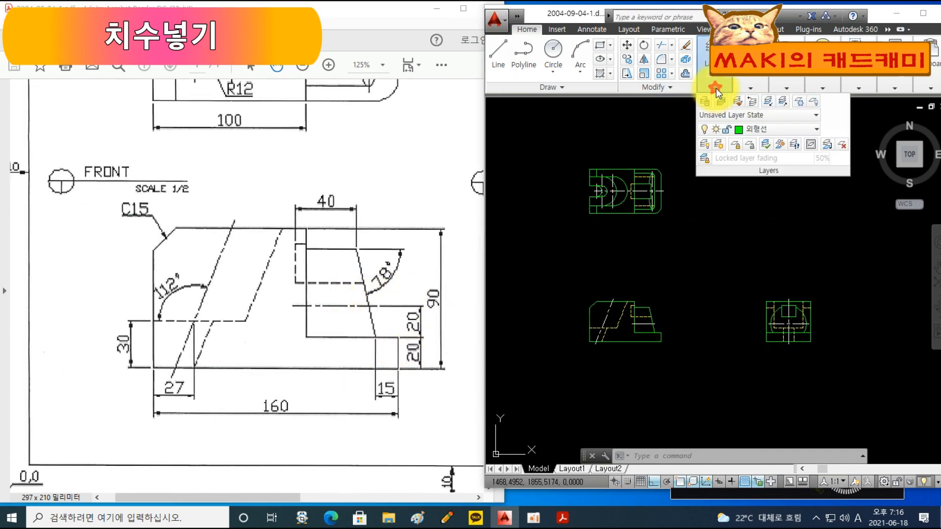
left_click(798, 131)
left_click(760, 256)
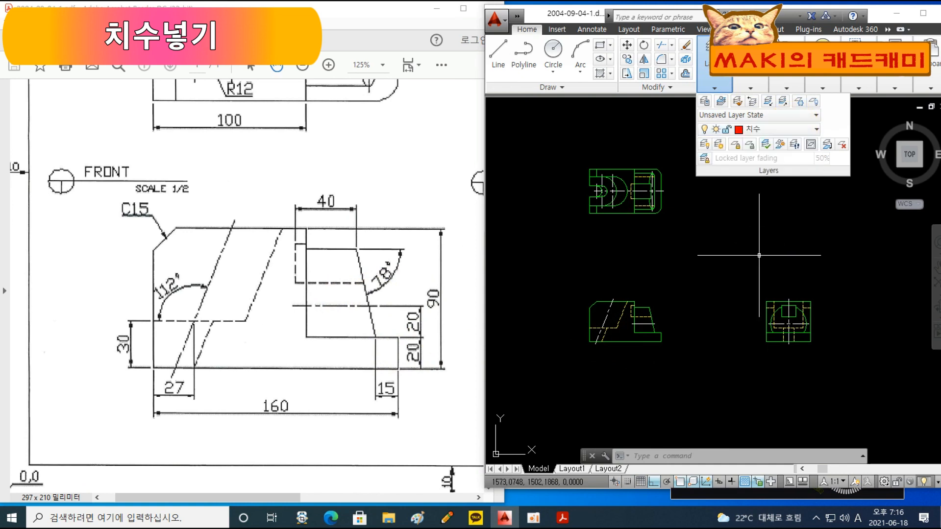
Step: Add a horizontal linear dimension below the front view from the lower outer corner to the foot of the slanted dashed line
left_click(757, 89)
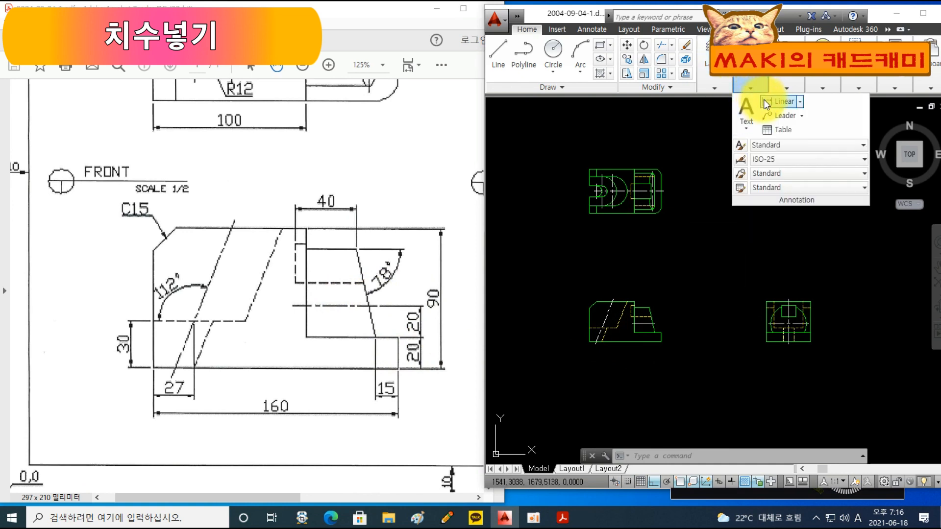
left_click(780, 102)
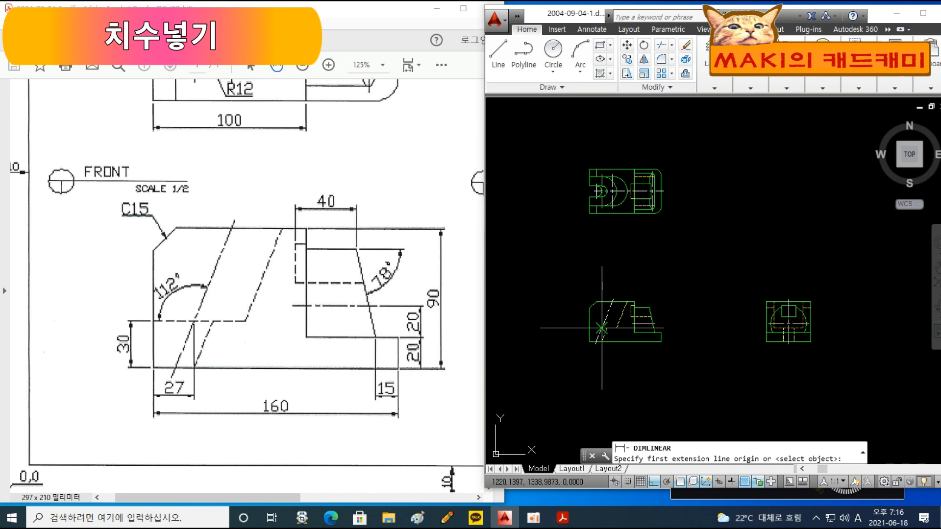
scroll(602, 328, "up", 4)
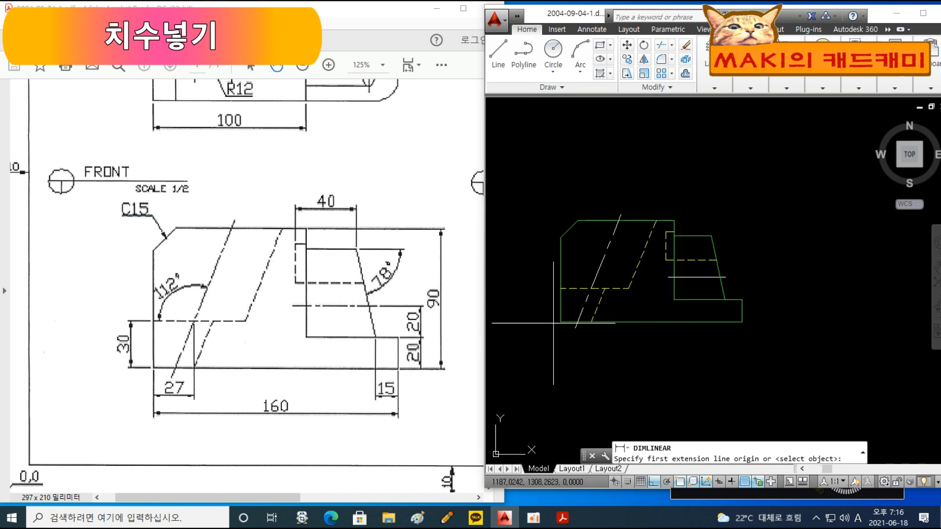
left_click(561, 322)
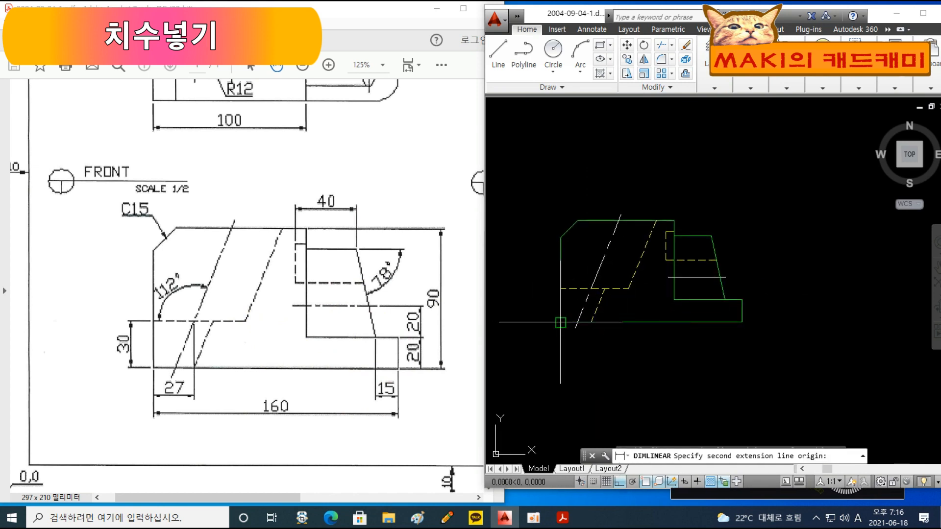
left_click(592, 322)
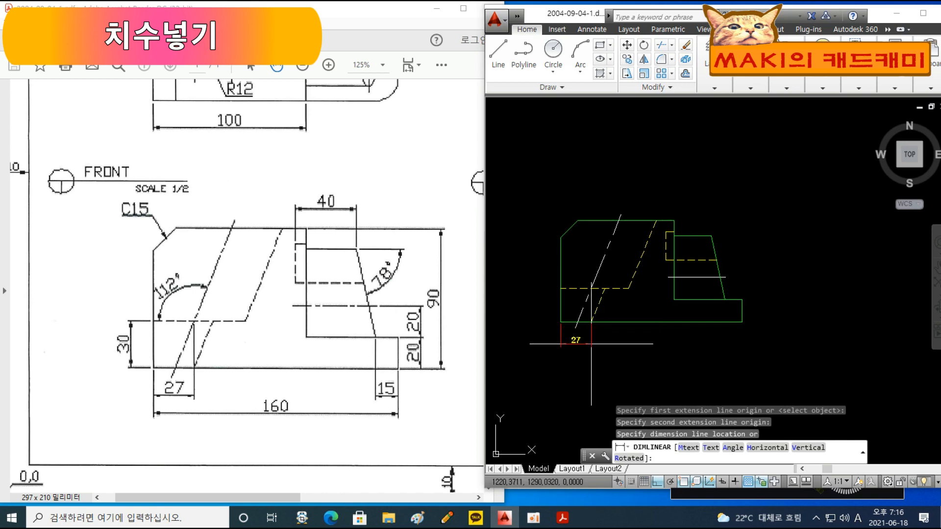
left_click(591, 342)
Step: Add horizontal linear dimensions below the front view for the ledge beyond the slanted edge, aligned with the existing dimension, and for the overall width
key("Return")
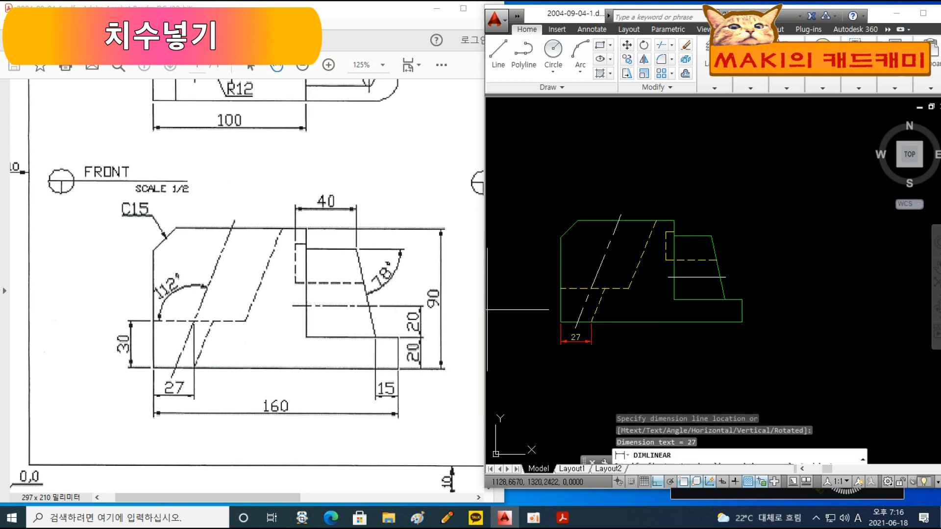
left_click(742, 322)
left_click(724, 300)
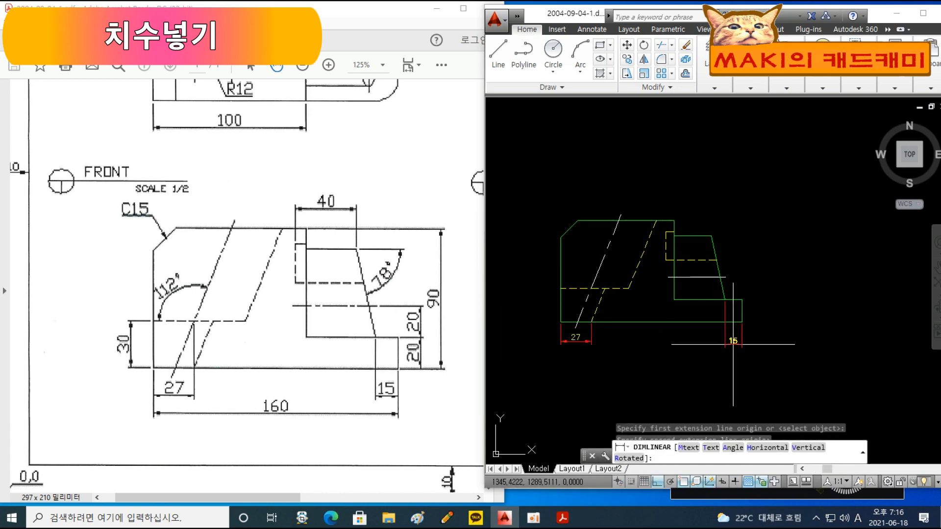
left_click(591, 341)
key("Return")
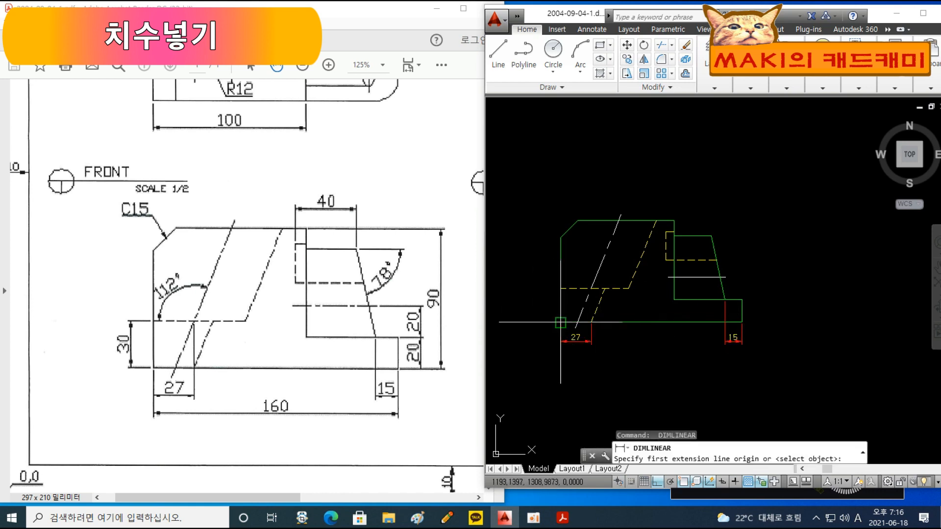
left_click(560, 322)
left_click(742, 322)
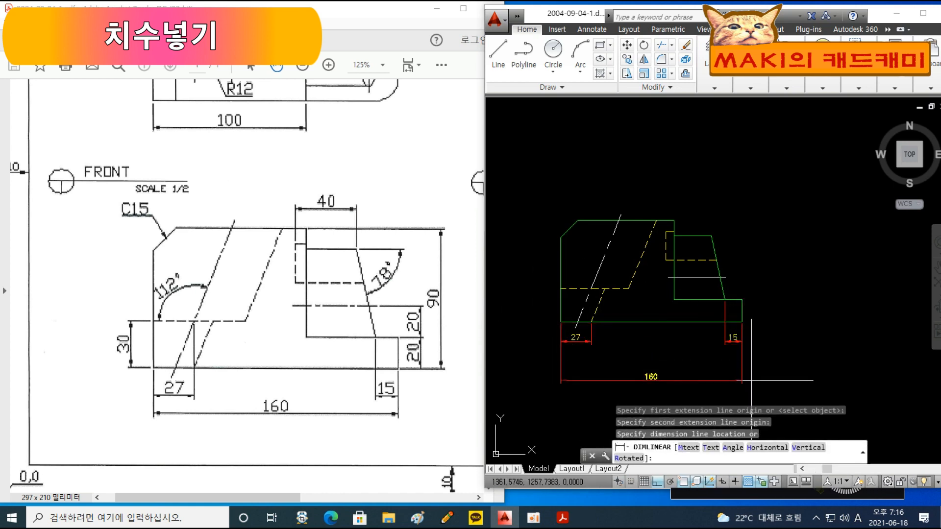
left_click(733, 362)
Step: Add a vertical linear dimension on the front view's left side from the bottom corner to the horizontal dashed line
key("space")
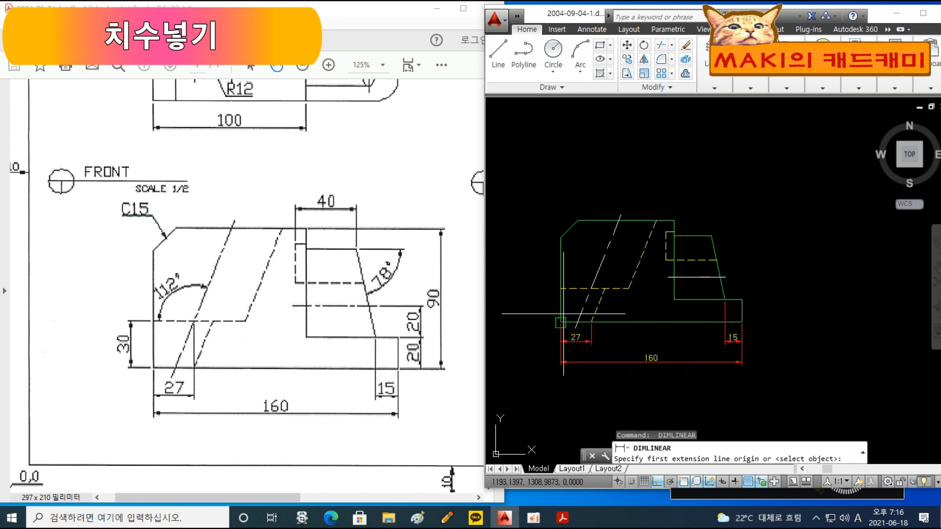
left_click(560, 322)
left_click(560, 288)
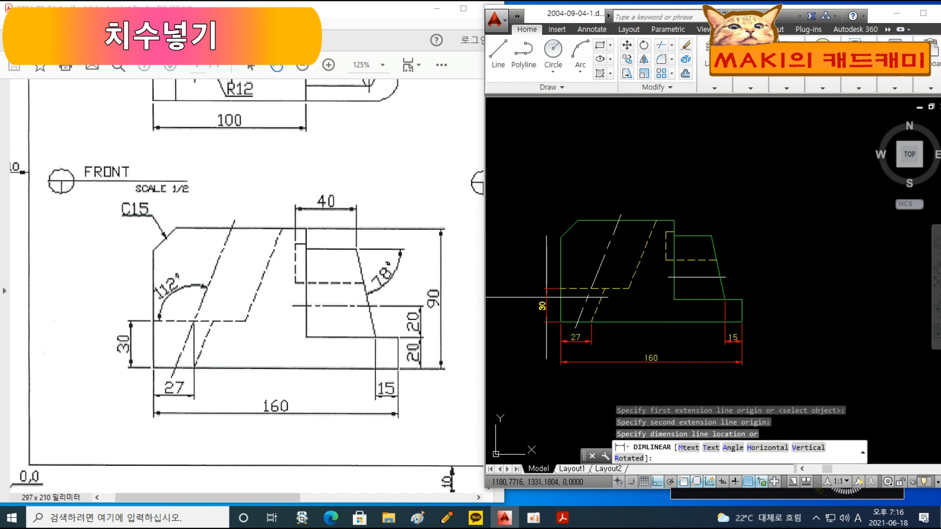
left_click(547, 297)
Step: Add two stacked vertical linear dimensions right of the front view, one for the ledge height and one from the ledge to the centre line
key("space")
left_click(742, 322)
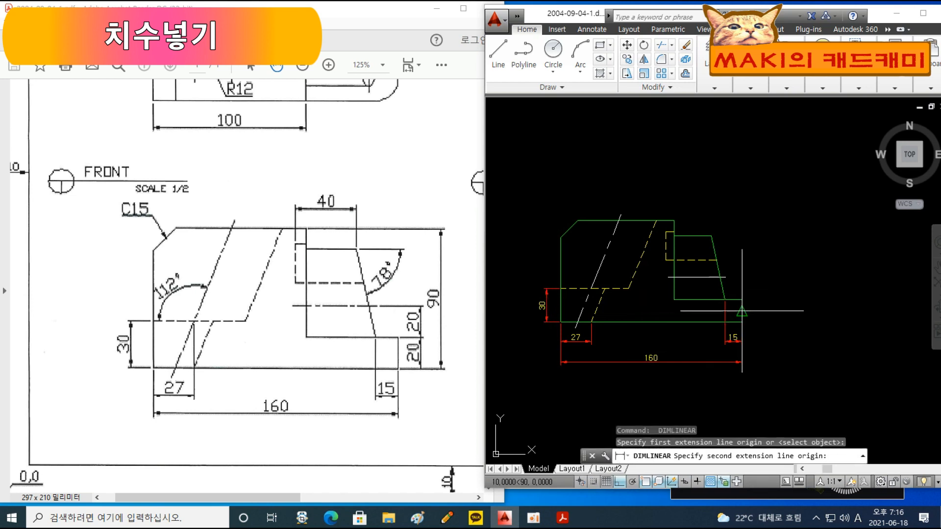
left_click(742, 300)
left_click(757, 303)
scroll(756, 304, "up", 2)
key("space")
left_click(708, 270)
left_click(709, 306)
left_click(763, 272)
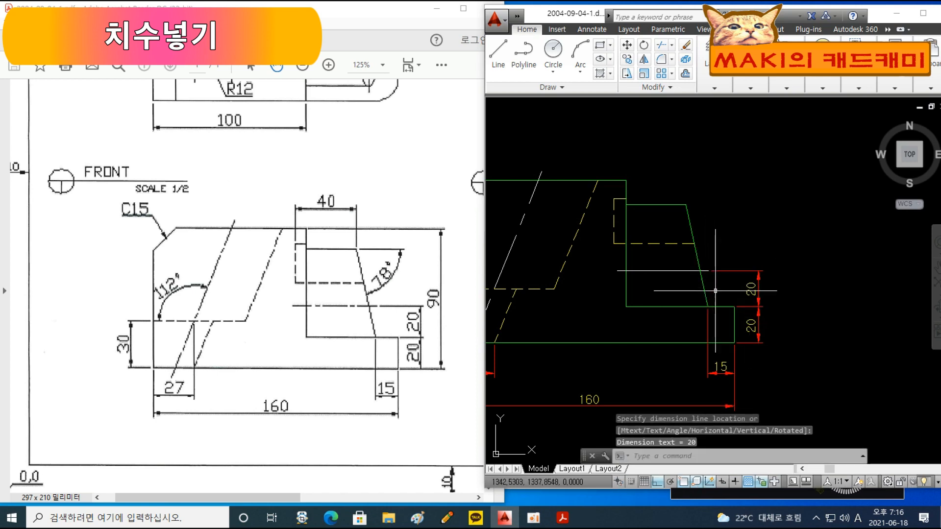
Step: Add a vertical linear dimension for the front view's overall height, outside the two stacked dimensions
key("space")
left_click(626, 180)
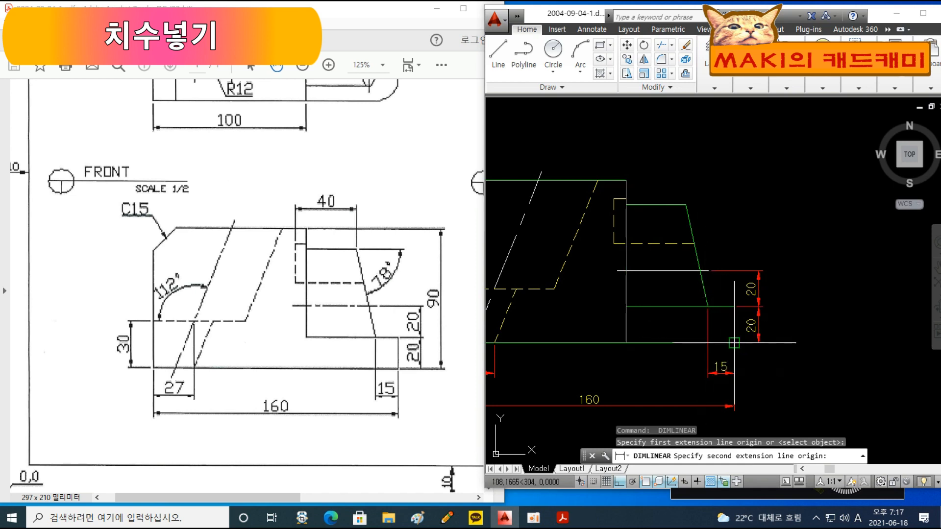
left_click(759, 327)
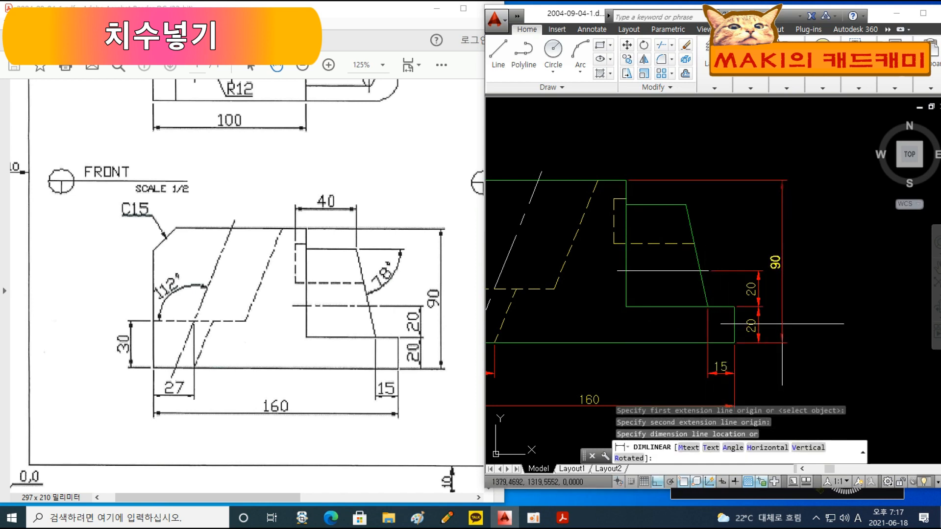
left_click(782, 324)
Step: Add a horizontal linear dimension above the front view from the dashed pocket's upper-left corner to the top of the slanted edge
scroll(735, 333, "down", 2)
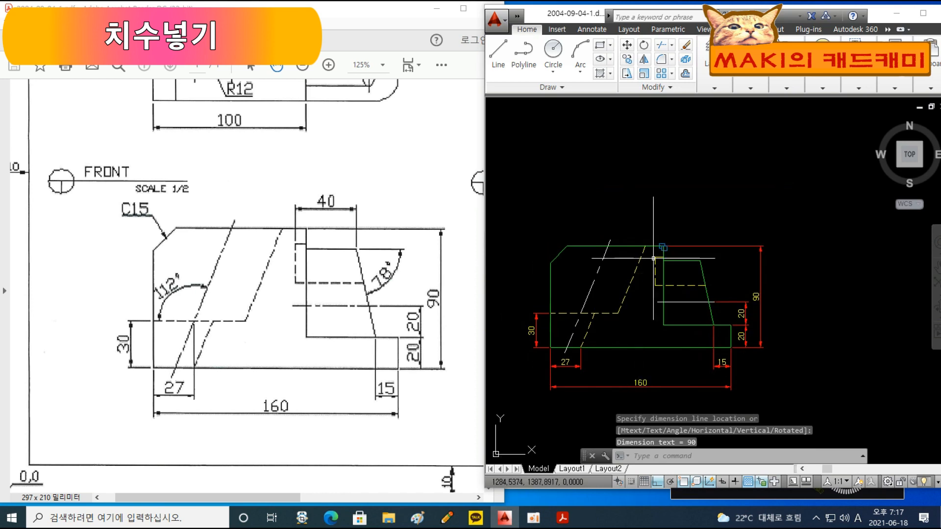
key("Return")
left_click(659, 258)
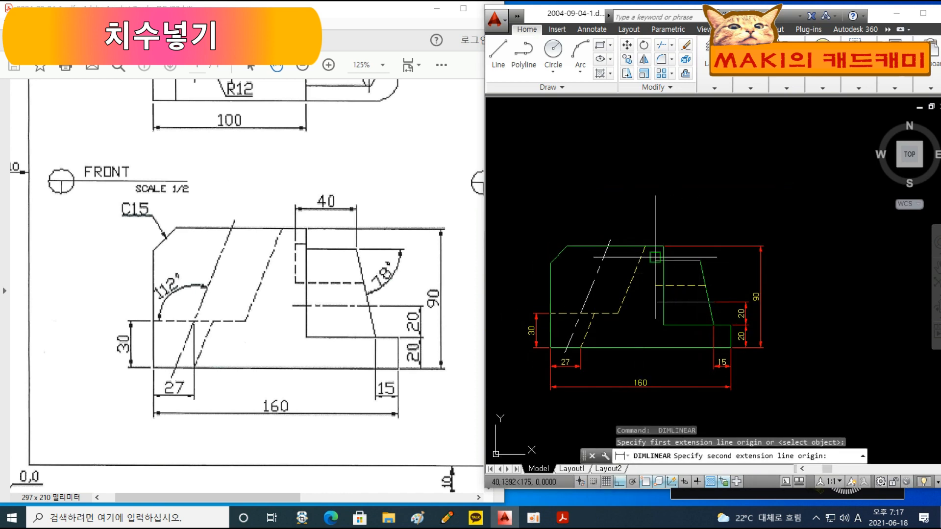
left_click(700, 261)
left_click(665, 225)
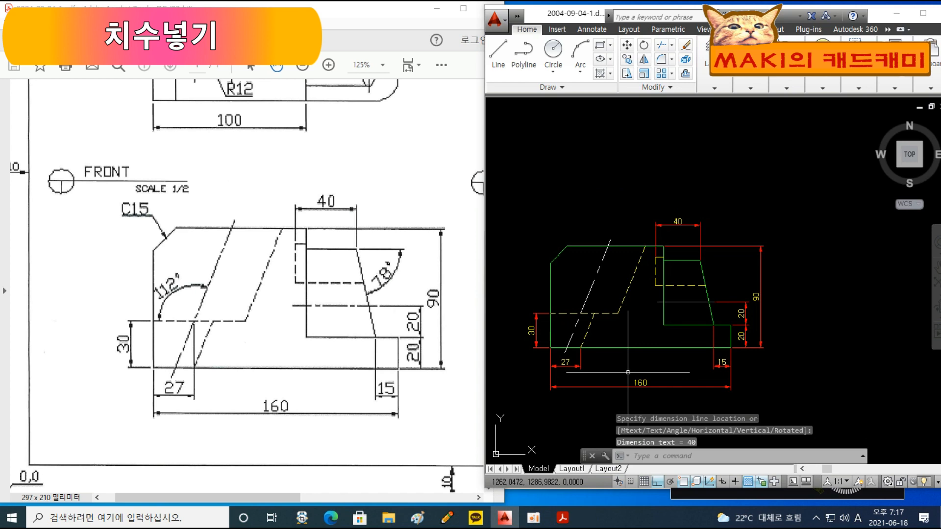
Step: Add an angular dimension between the slanted centre line and the horizontal dashed line, placed on the obtuse upper-left side
left_click(745, 89)
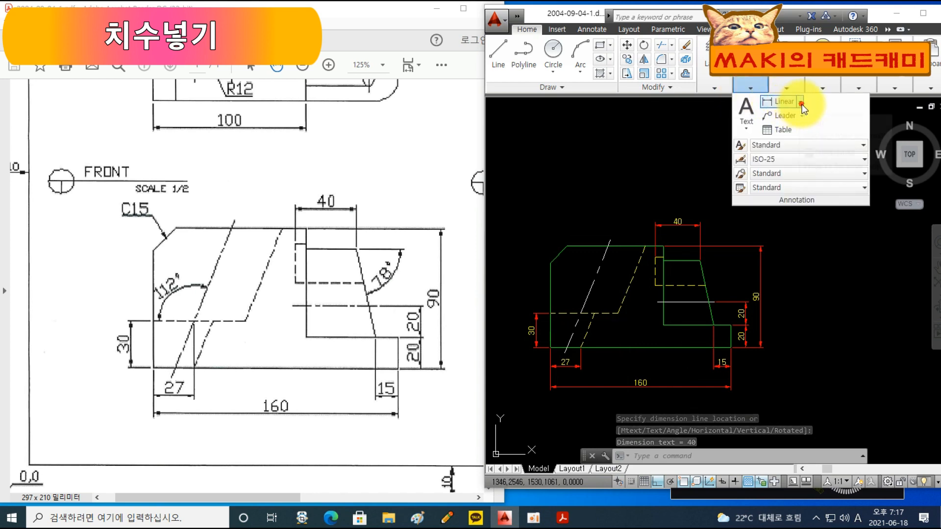
left_click(800, 102)
left_click(792, 164)
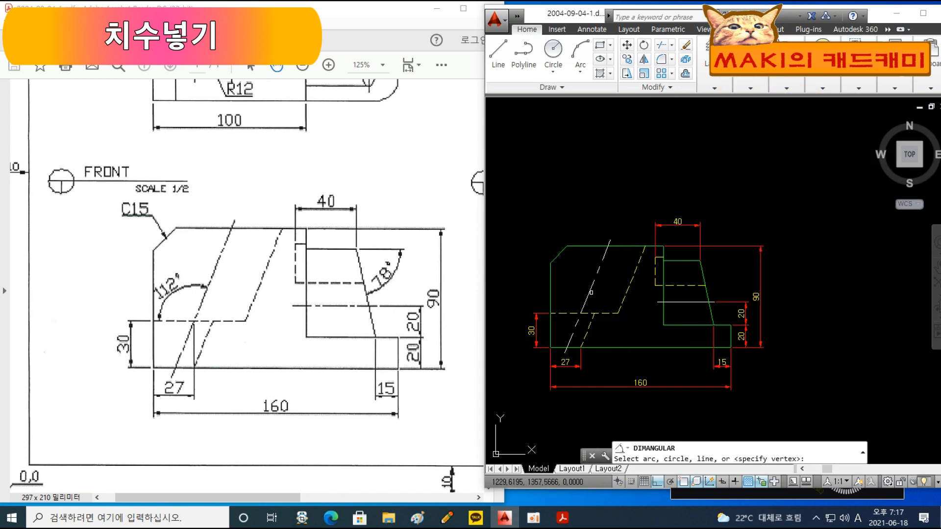
left_click(586, 297)
left_click(573, 311)
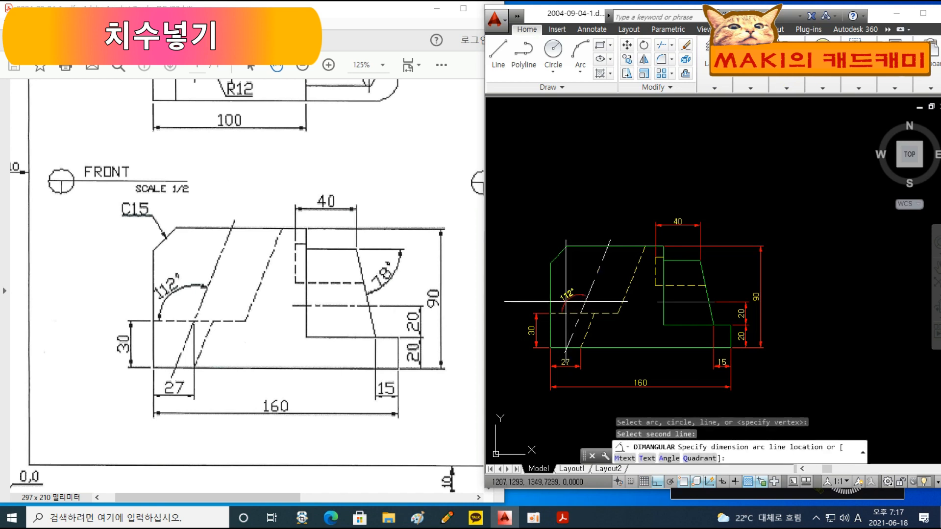
left_click(564, 296)
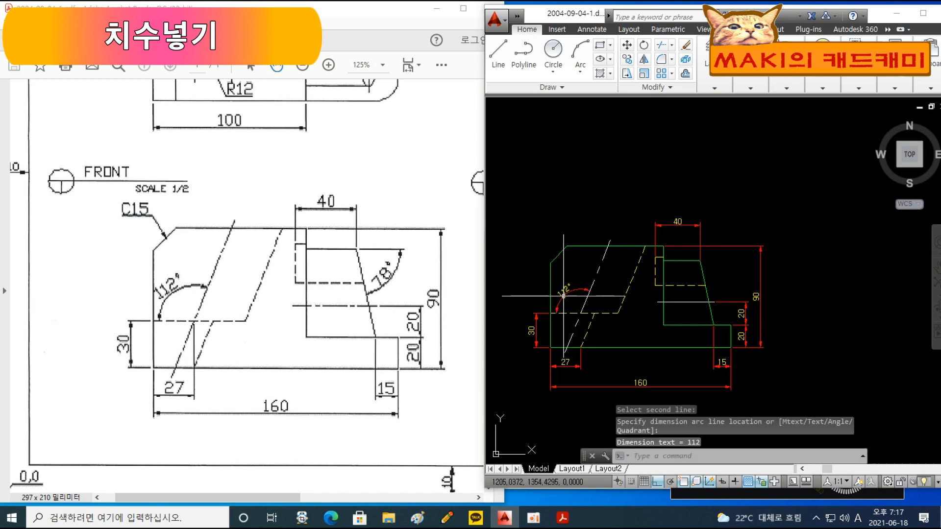
Step: Add an angular dimension between the right block's top edge and its slanted edge, placed outside the slanted edge
key("Return")
left_click(691, 262)
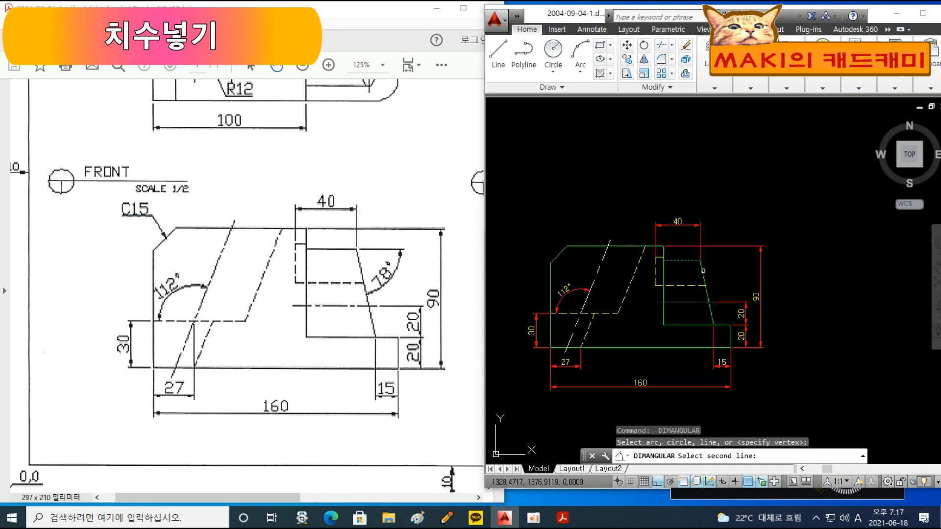
left_click(703, 271)
left_click(724, 281)
key("Escape")
key("Escape")
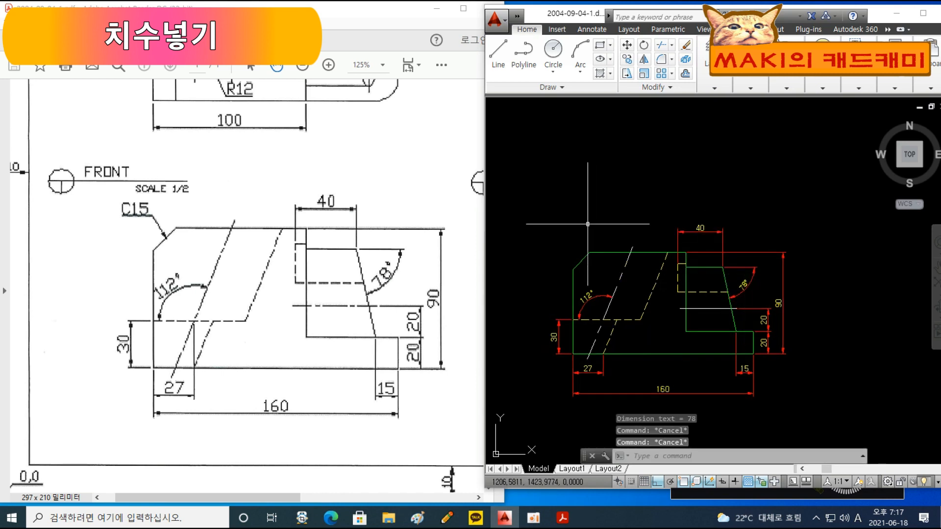
Step: Start a quick leader and set its text attachment to underline the bottom line
type("Ql")
key("Return")
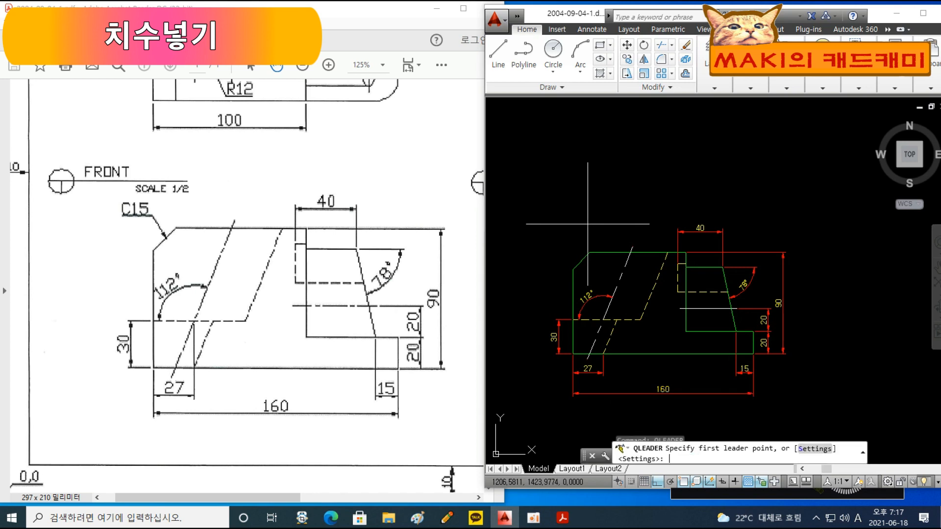
key("Return")
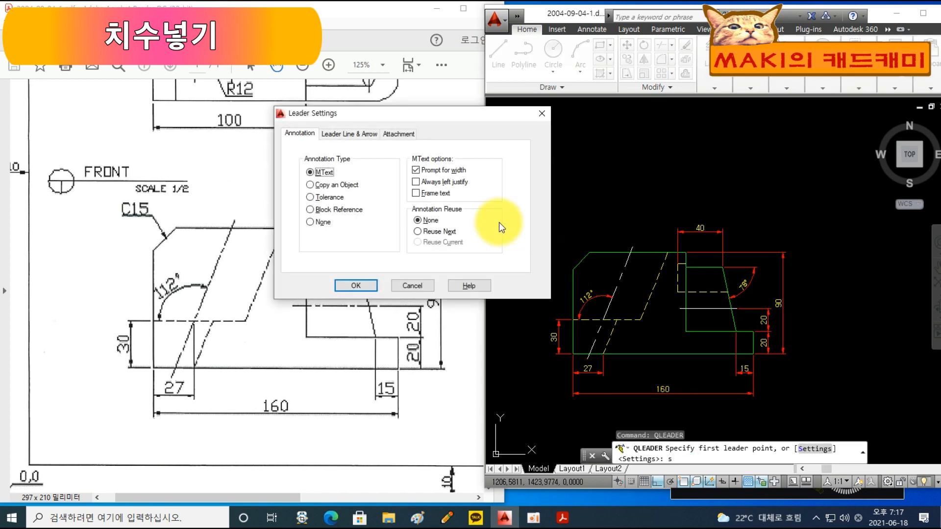
left_click(397, 137)
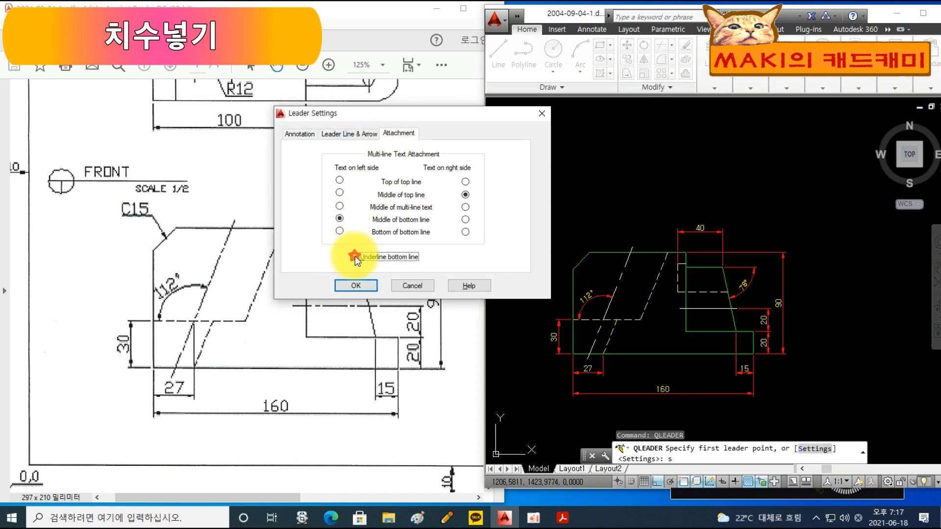
left_click(356, 285)
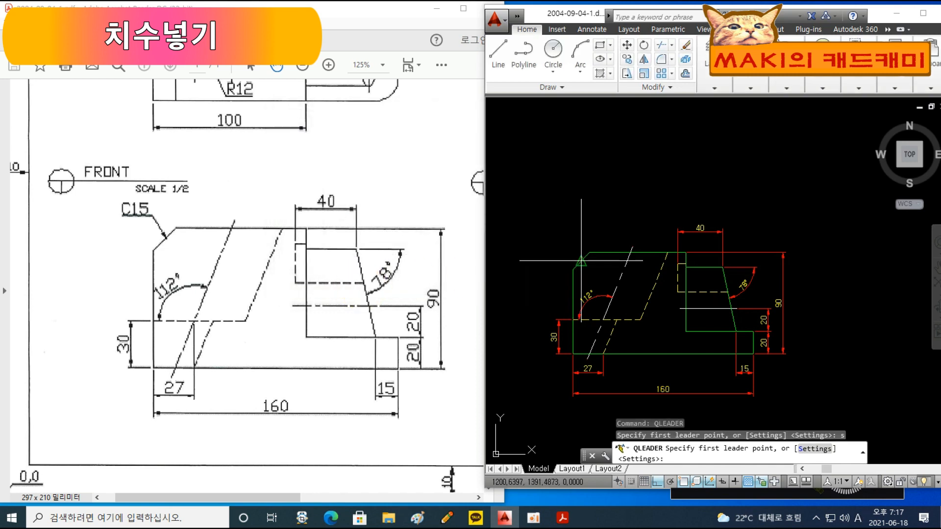
Step: Place the leader from the midpoint of the front view's chamfer up to the left with Ortho off, and annotate it C15
left_click(581, 260)
key("F8")
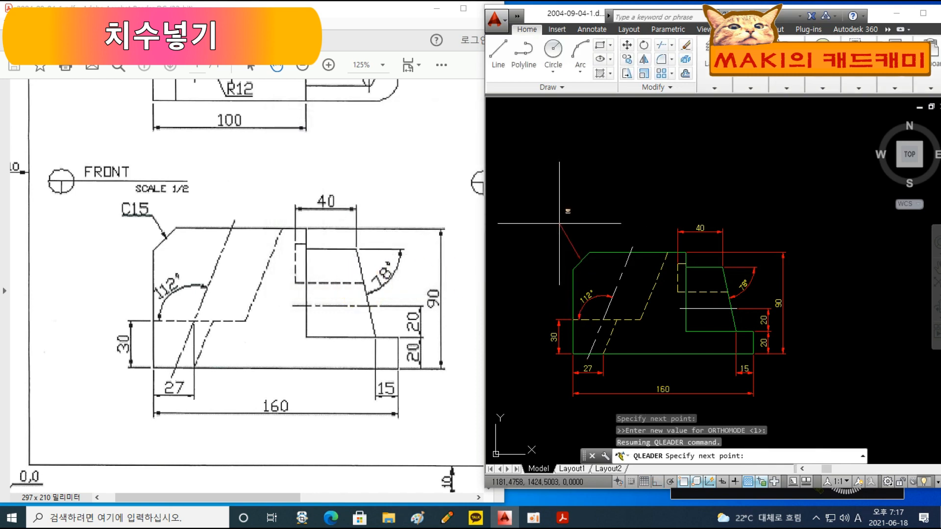
left_click(564, 232, "shift")
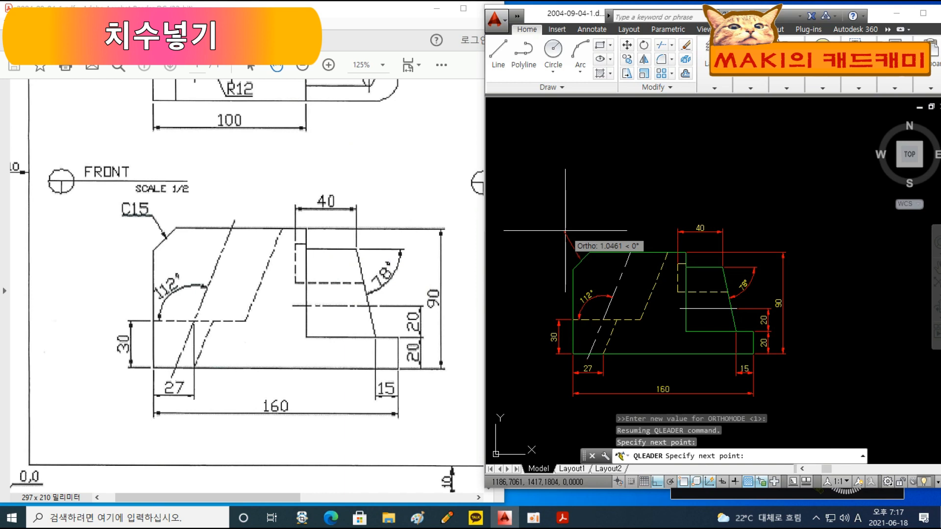
key("Return")
key("Return")
type("c")
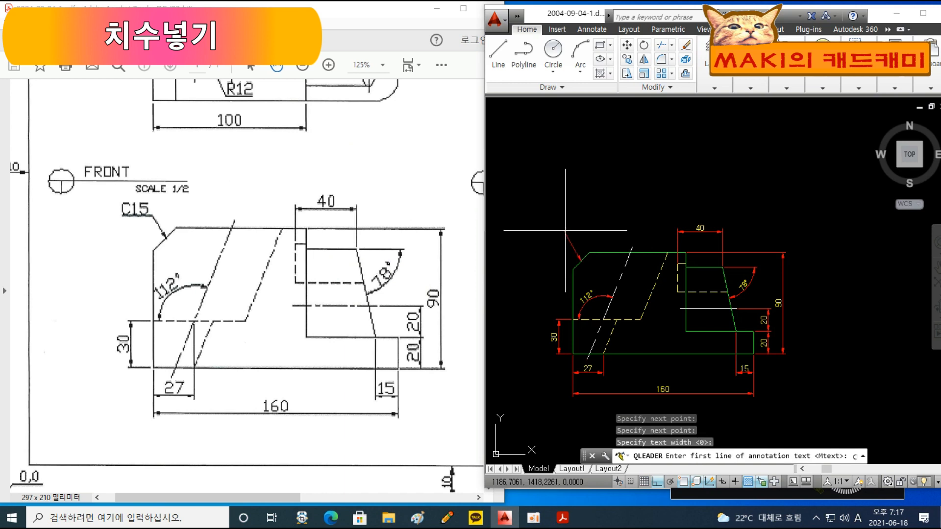
type("15")
key("Return")
key("Escape")
key("Escape")
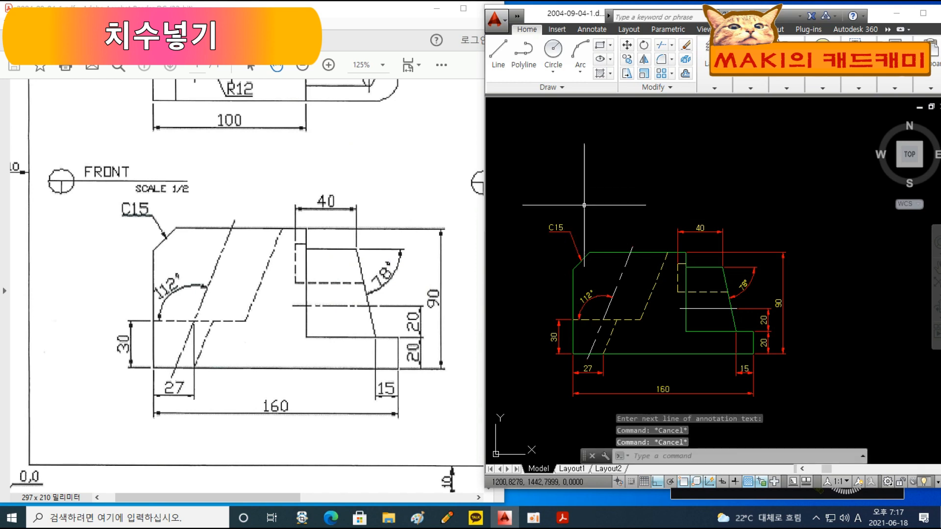
Step: Stretch the C15 leader text slightly downward so that it sits closer to the chamfer
scroll(589, 210, "down", 3)
scroll(576, 250, "up", 3)
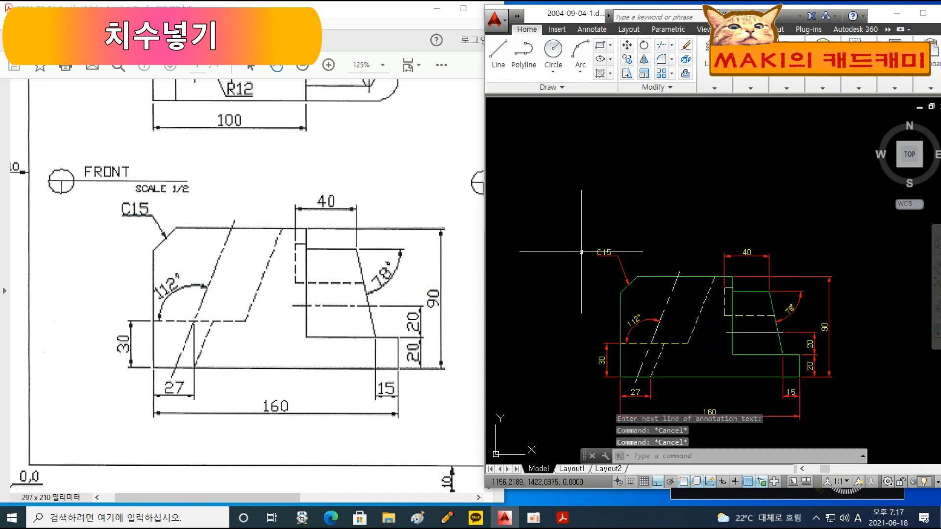
left_click(608, 229)
left_click(583, 262)
scroll(605, 259, "up", 5)
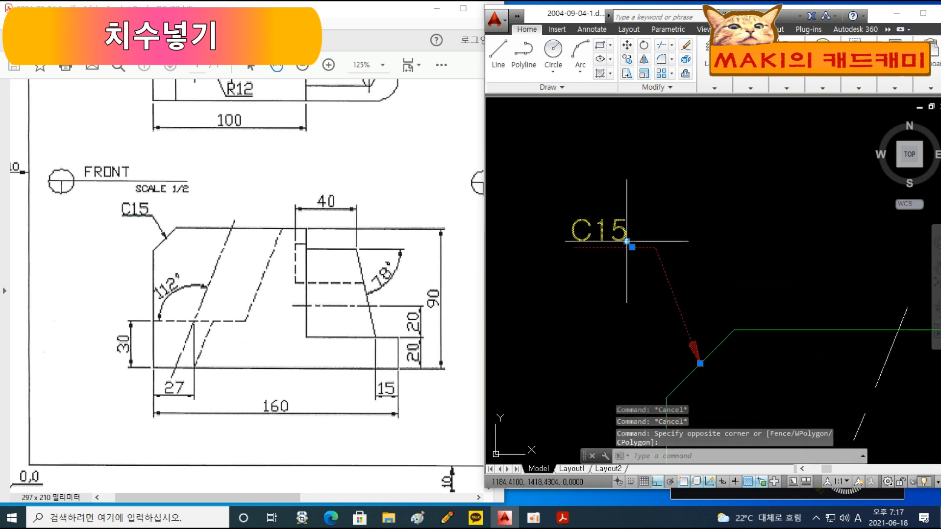
left_click(627, 241)
left_click(627, 264)
scroll(696, 273, "down", 2)
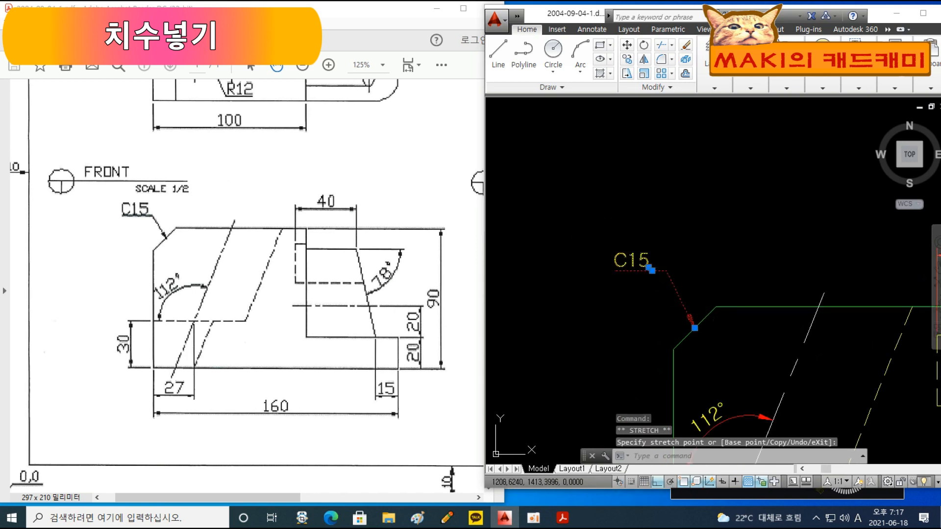
scroll(711, 266, "down", 3)
key("Escape")
key("Escape")
scroll(704, 315, "up", 1)
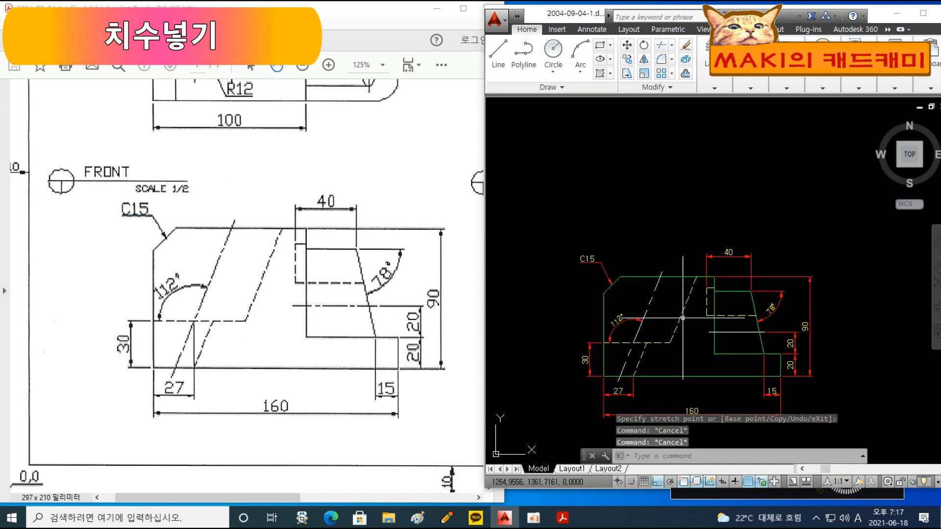
Step: Add a horizontal linear dimension across the top view's full width, placed below the view
scroll(683, 318, "down", 2)
middle_click_drag(778, 321, 748, 312)
middle_click_drag(686, 224, 686, 374)
left_click_drag(345, 177, 350, 362)
left_click(516, 280)
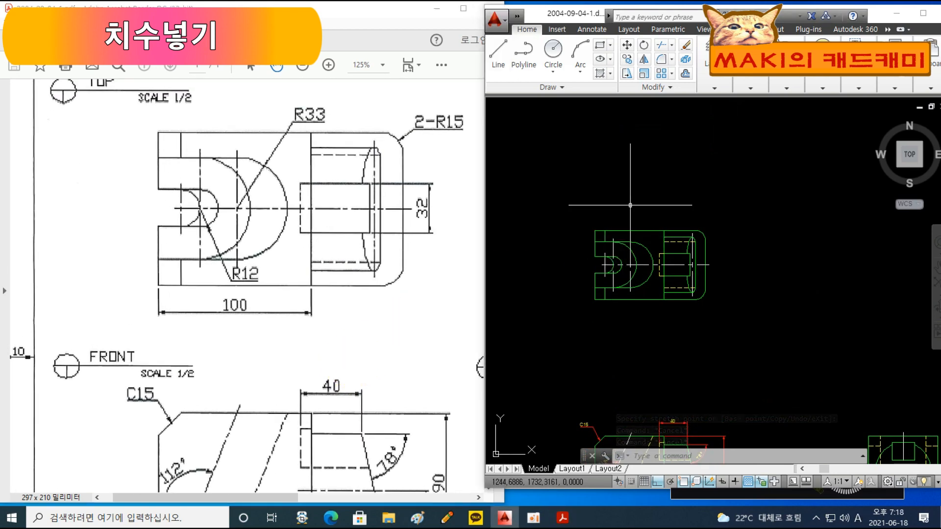
scroll(645, 257, "up", 2)
left_click(742, 87)
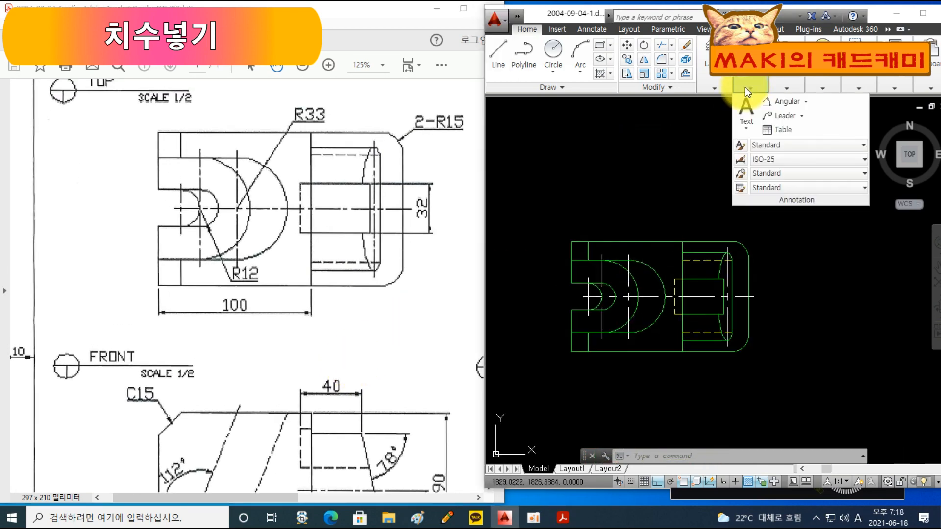
left_click(807, 103)
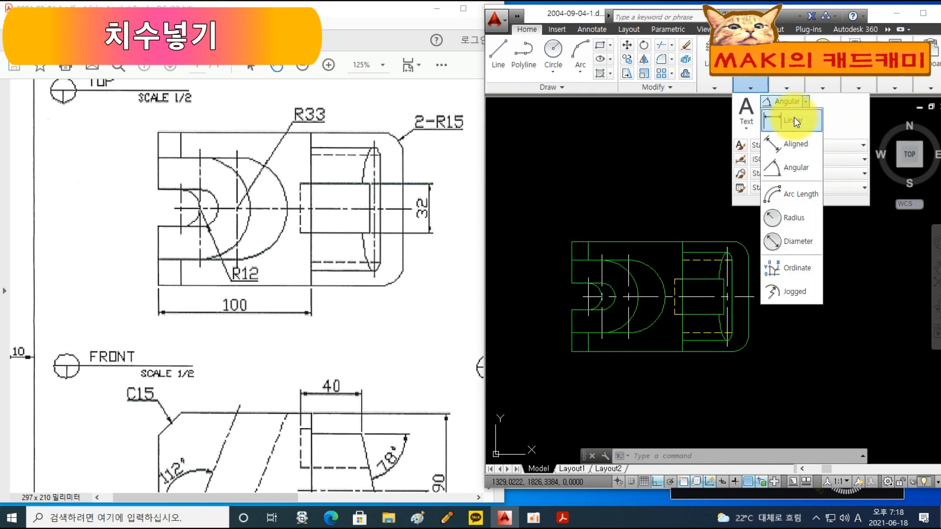
left_click(795, 117)
left_click(572, 352)
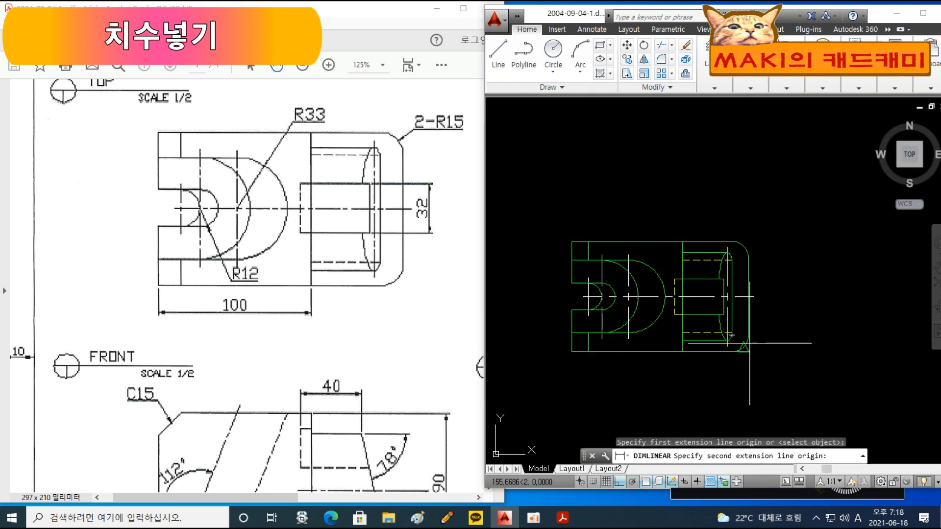
left_click(748, 336)
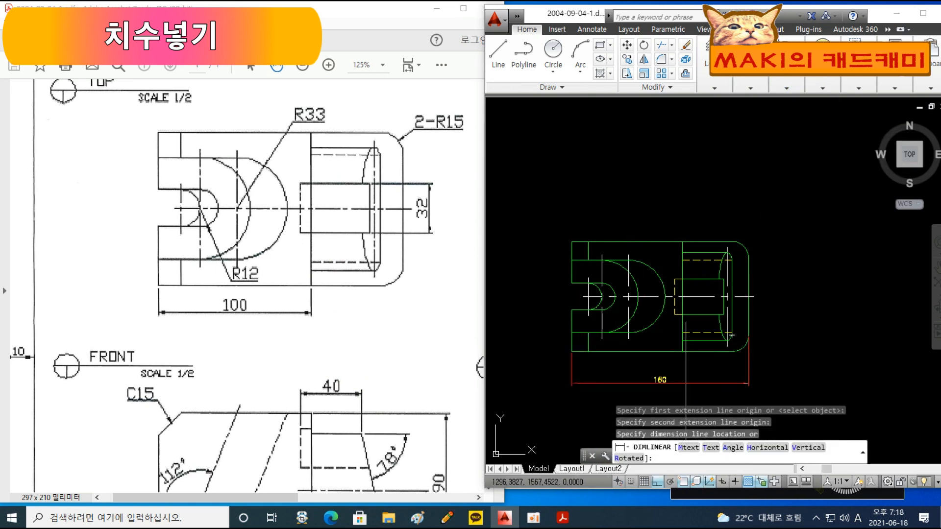
left_click(685, 382)
Step: Add a vertical linear dimension to the narrow central block in the top view, placed outside the view's right edge
key("Return")
left_click(724, 279)
left_click(727, 309)
left_click(778, 302)
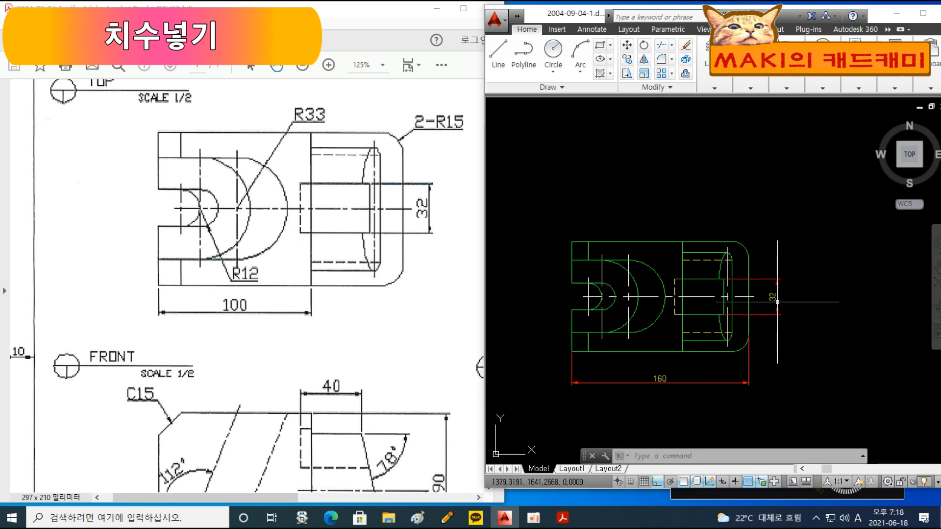
Step: Add a radius dimension to the outermost large arc in the top view, with its text above the view
left_click(740, 88)
left_click(799, 102)
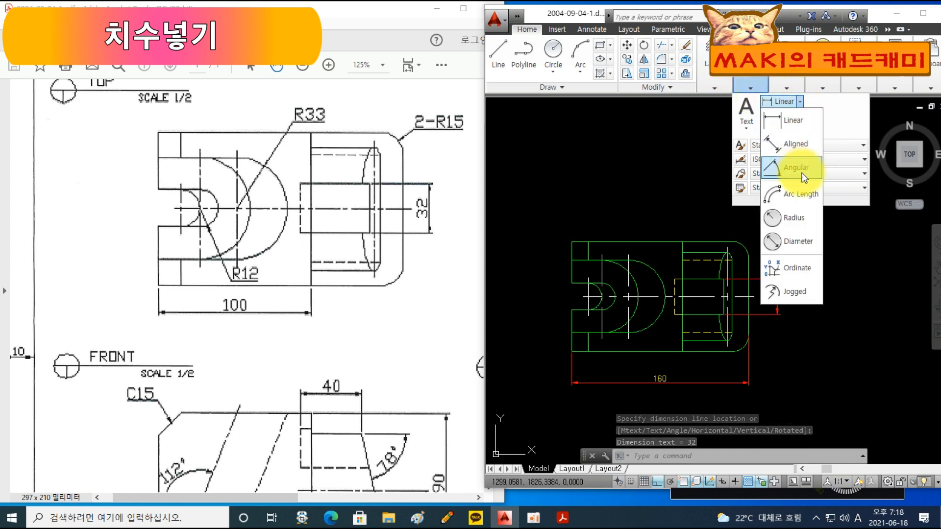
left_click(795, 219)
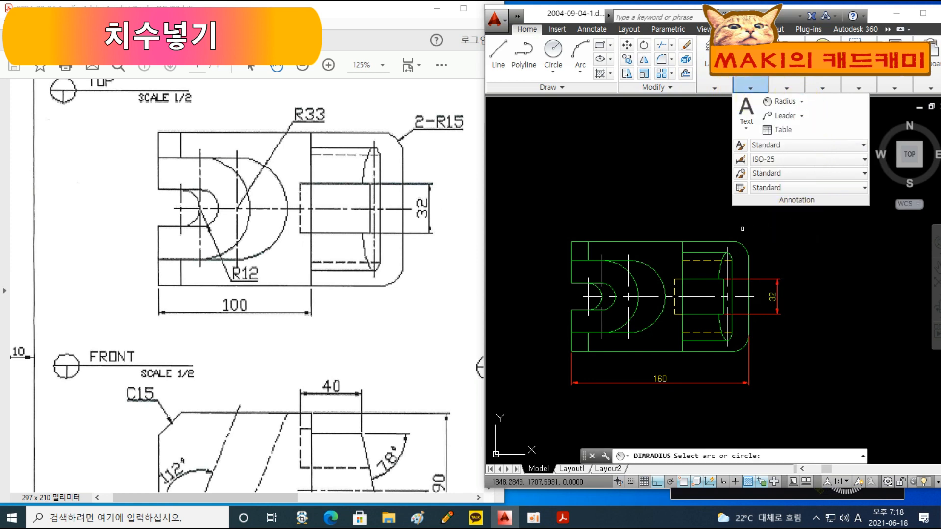
left_click(650, 269)
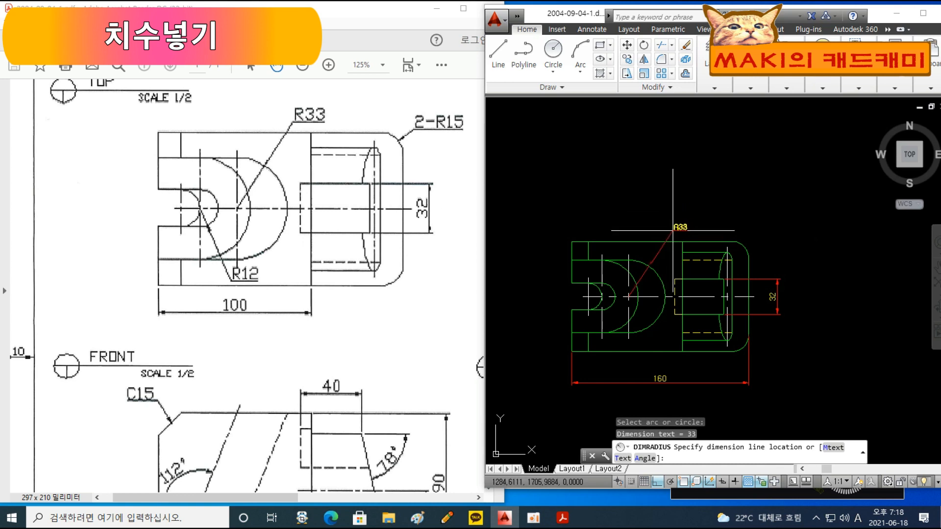
left_click(674, 229)
Step: Add a radius dimension to the small arc at the slot's right end in the top view, with its text below right
key("Return")
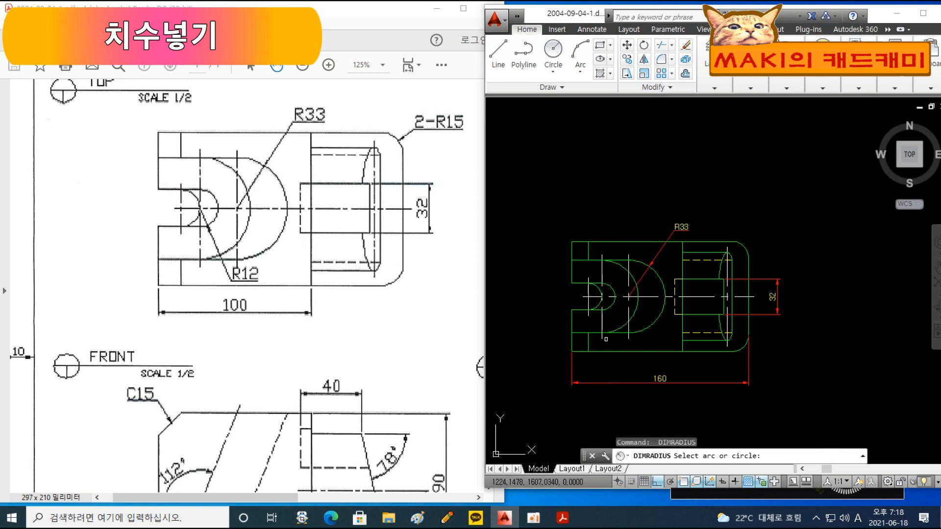
left_click(610, 307)
scroll(637, 346, "up", 4)
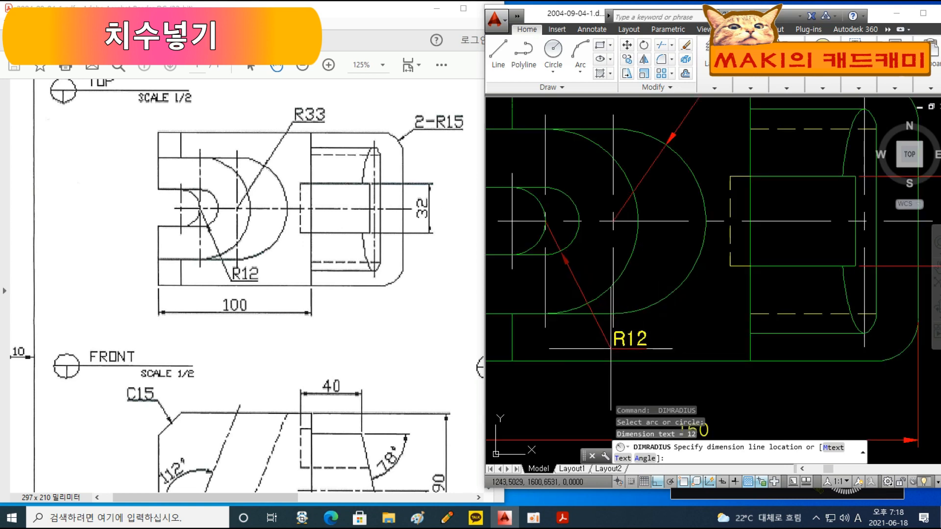
left_click(607, 352)
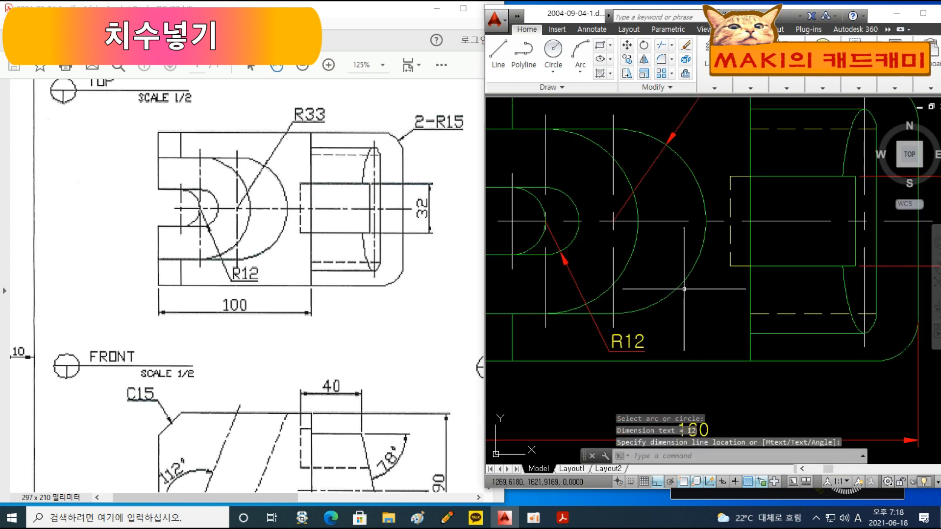
Step: Try a radius dimension on the top view's upper-right rounded corner, with its text outside the corner
scroll(711, 255, "down", 3)
scroll(735, 238, "up", 2)
key("Return")
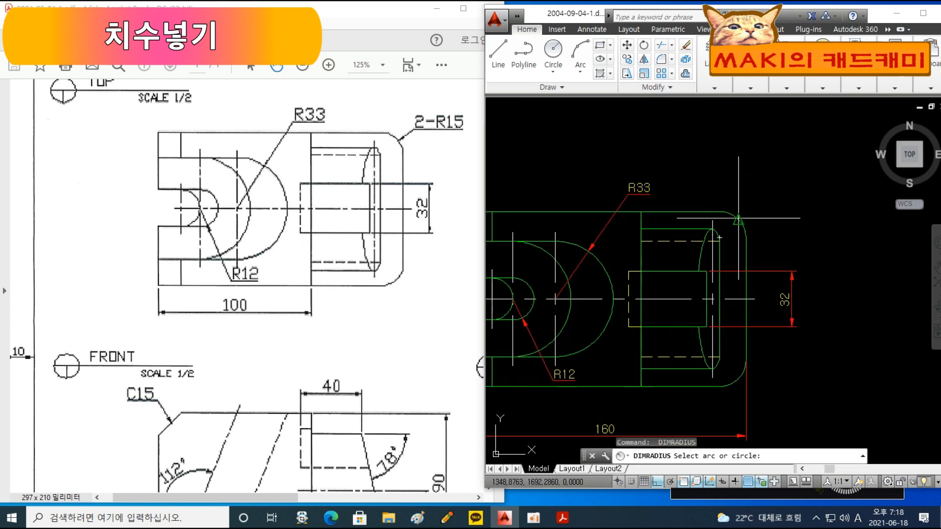
left_click(738, 218)
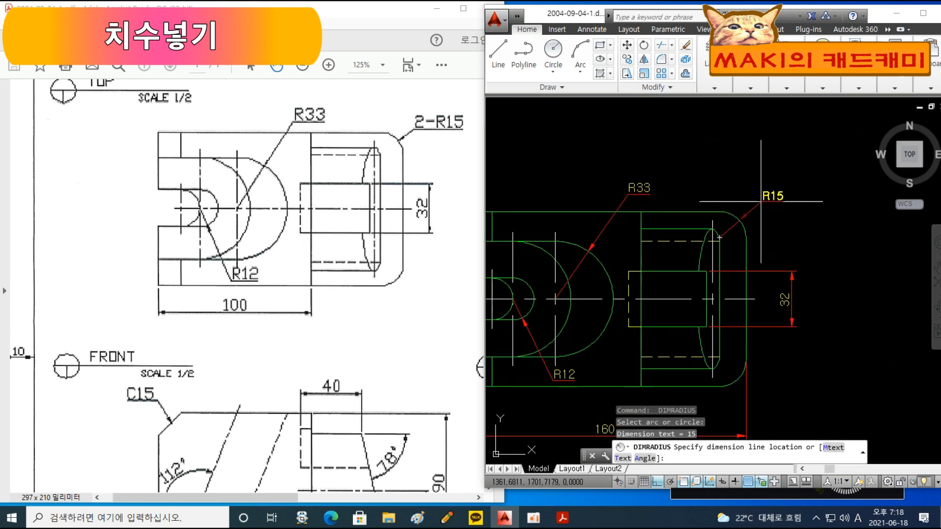
left_click(763, 197)
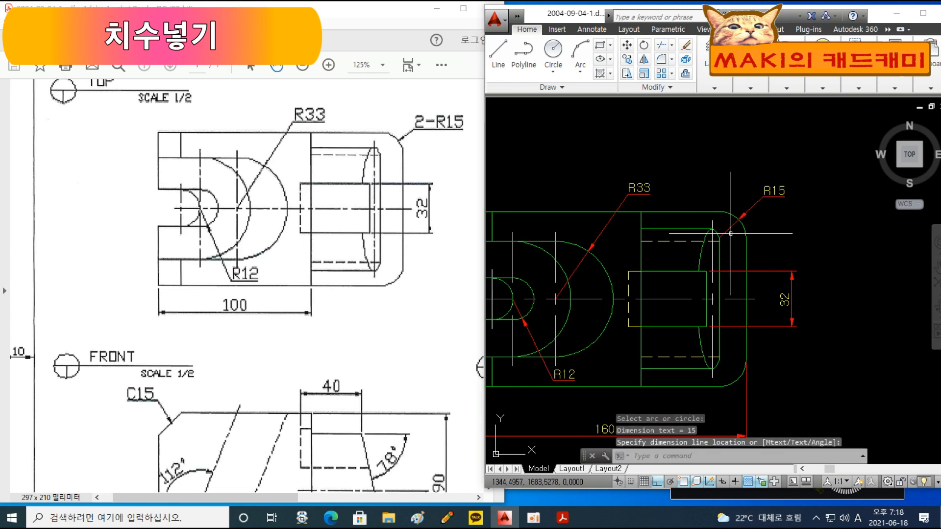
Step: Erase the radius dimension on the top view's upper-right rounded corner
key("Escape")
key("Escape")
left_click(772, 188)
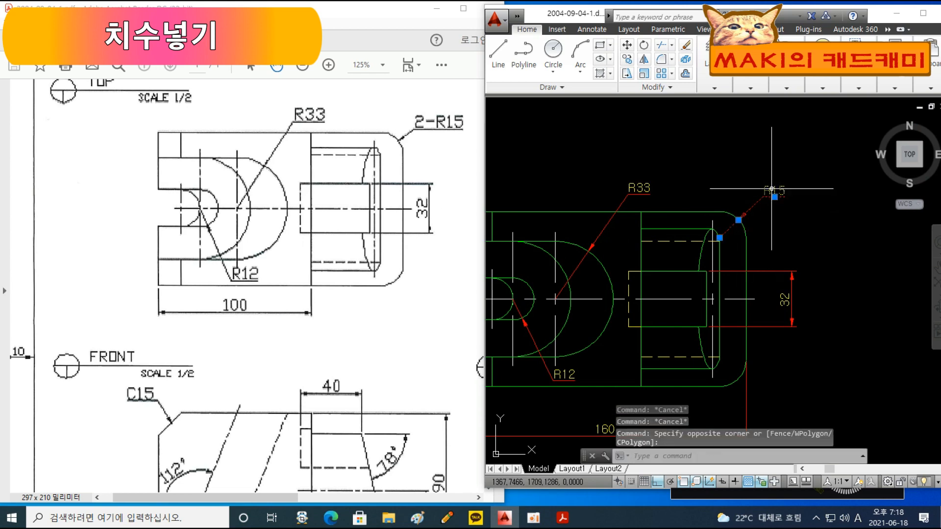
key("Delete")
Step: Override the ISO-25 dimension style so that the dim line is not drawn between the extension lines
left_click(752, 85)
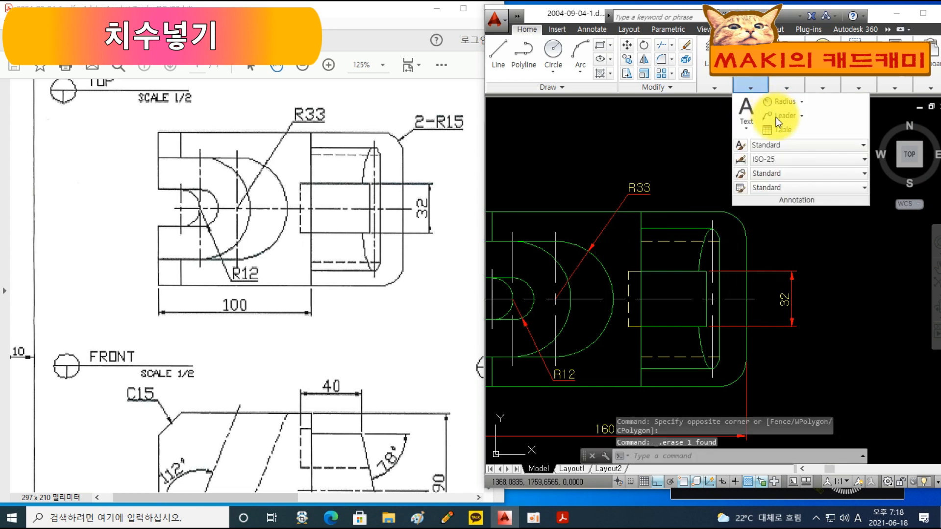
left_click(743, 158)
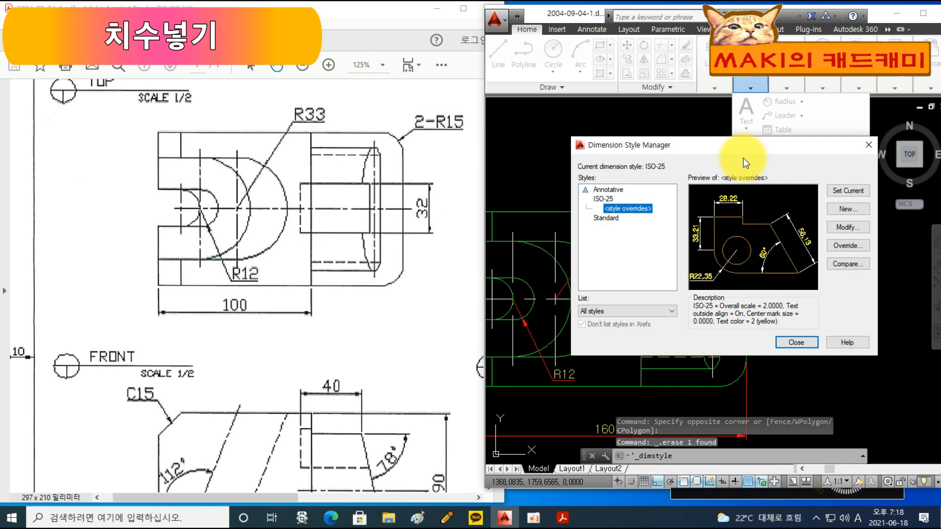
left_click(838, 242)
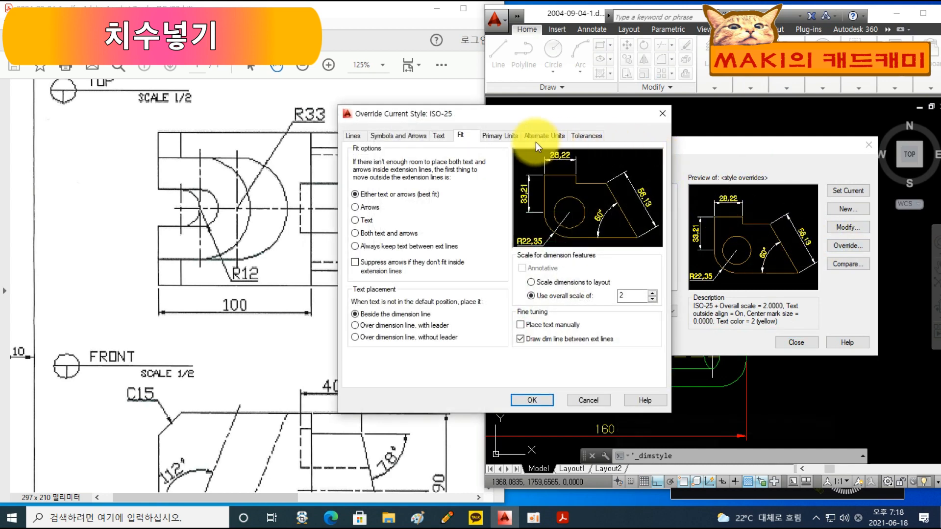
left_click(521, 339)
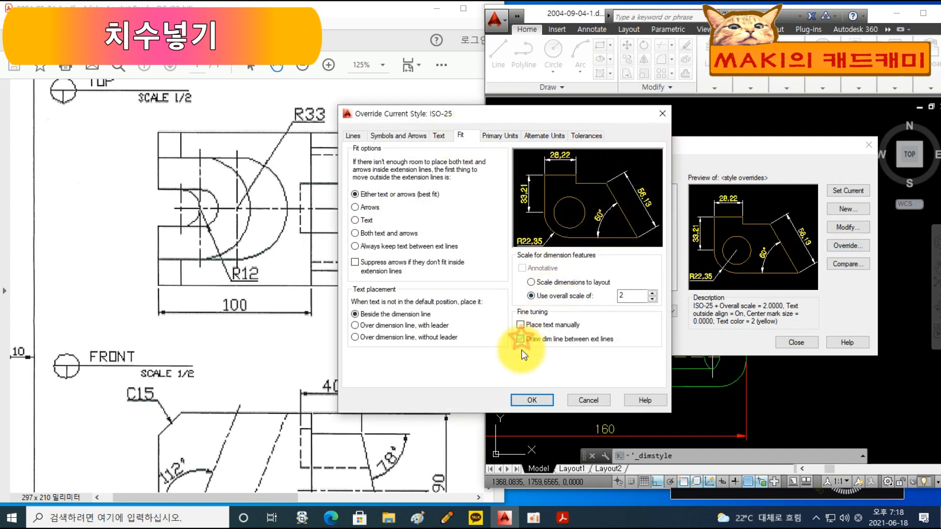
left_click(534, 400)
left_click(797, 342)
Step: Add a radius dimension to the top view's upper-right rounded corner, with its text outside the corner
left_click(751, 87)
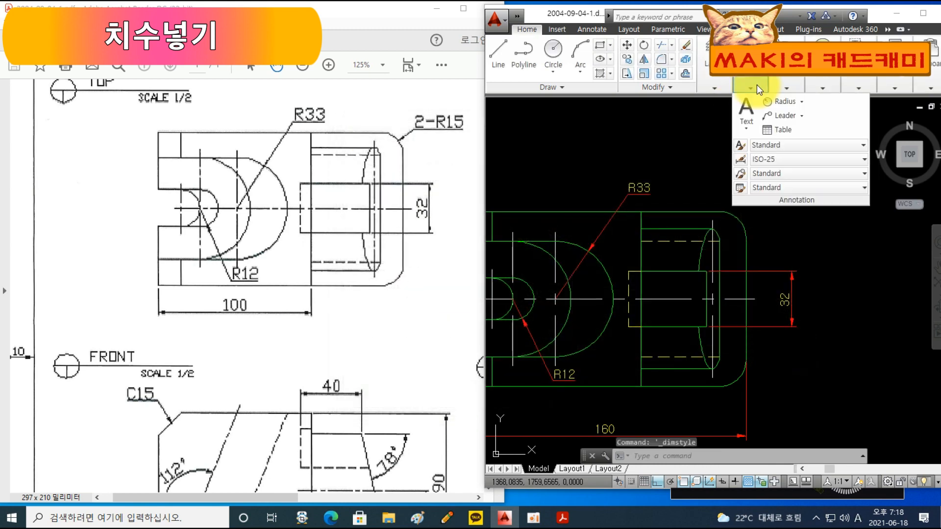
left_click(774, 102)
left_click(740, 220)
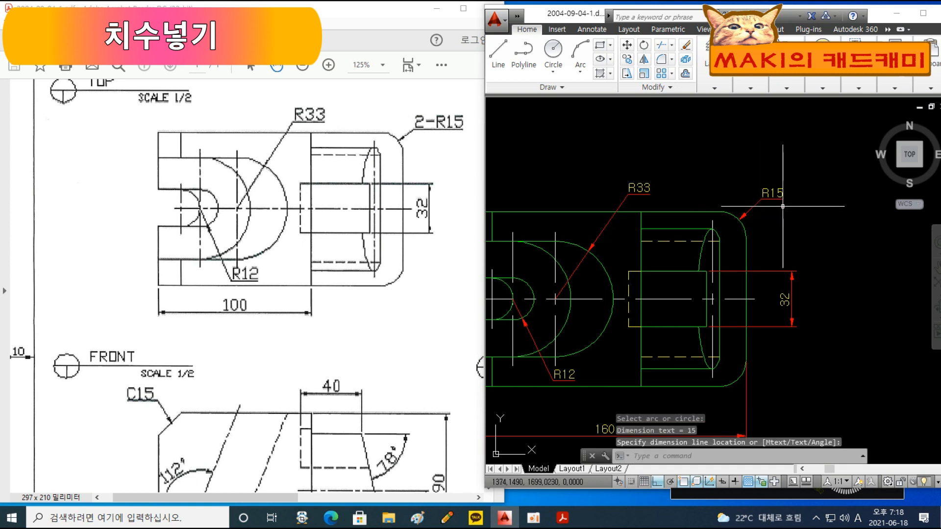
Step: Edit the corner radius dimension's text with DDEDIT, adding the prefix 2- so that it reads 2-R15
scroll(777, 210, "up", 2)
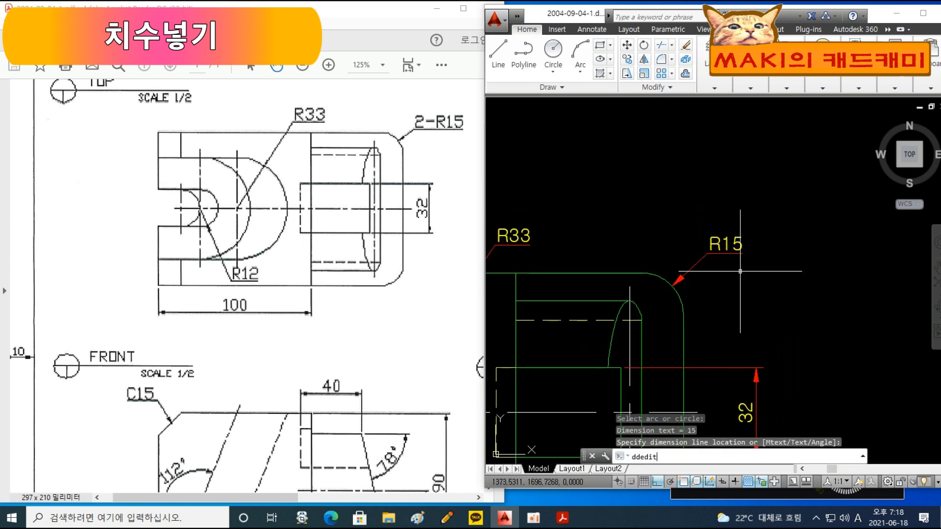
key("Return")
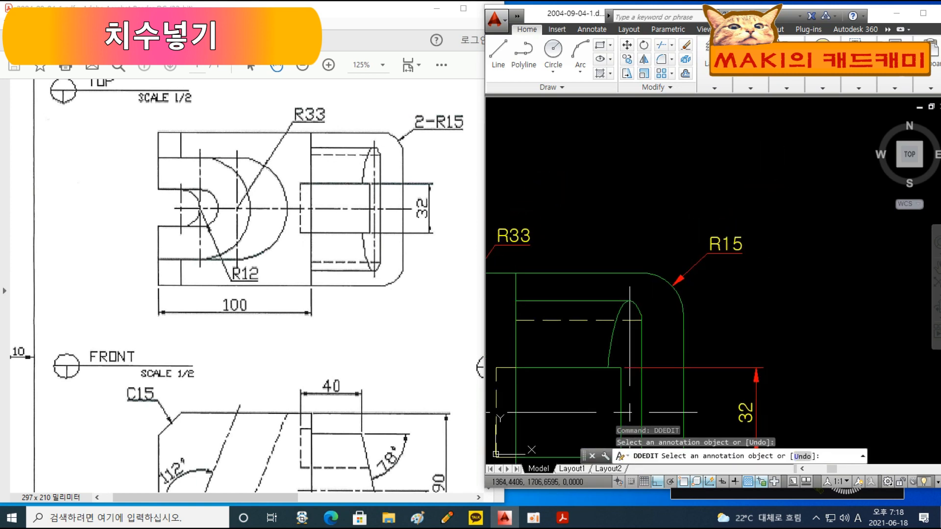
left_click(618, 260)
type("2-")
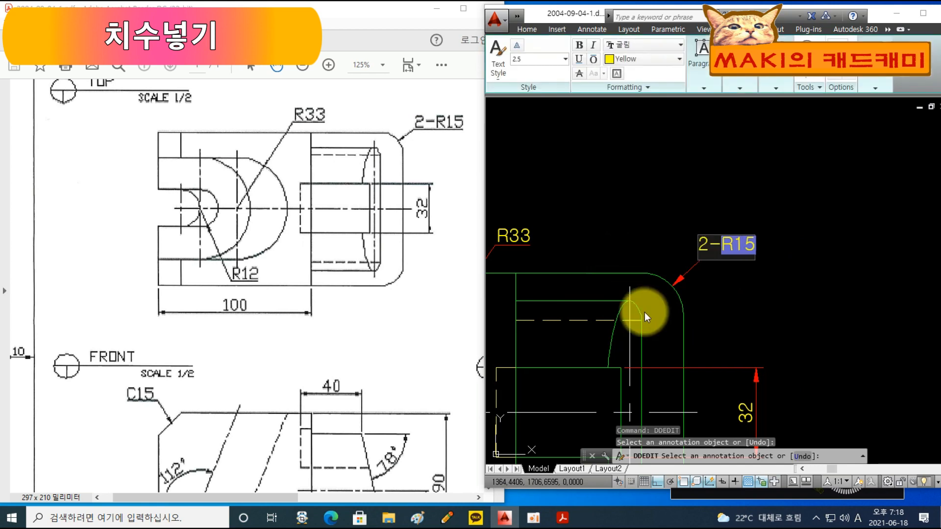
left_click(645, 312)
key("Escape")
Step: Examine the right view's dimensions in the PDF drawing and locate the same view in the CAD drawing
scroll(691, 320, "down", 4)
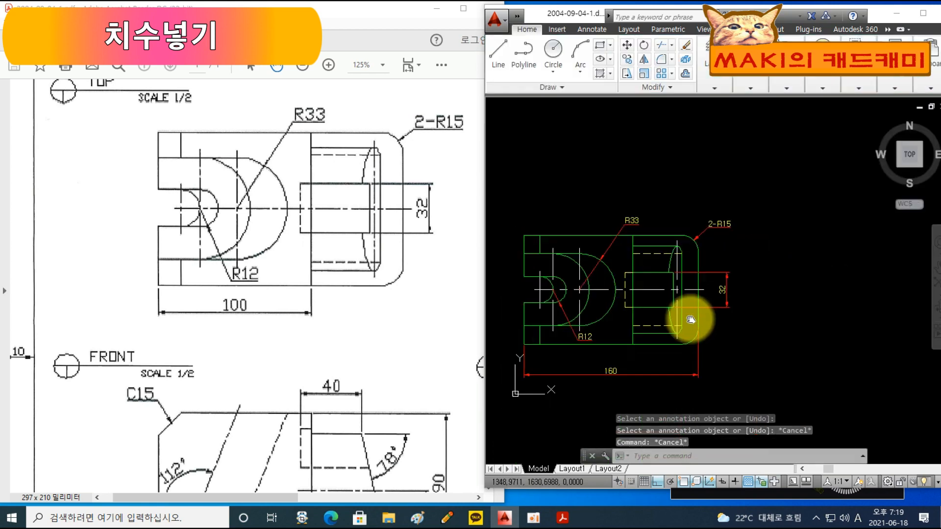
middle_click_drag(691, 320, 704, 281)
left_click_drag(367, 258, 143, 158)
left_click_drag(289, 289, 211, 211)
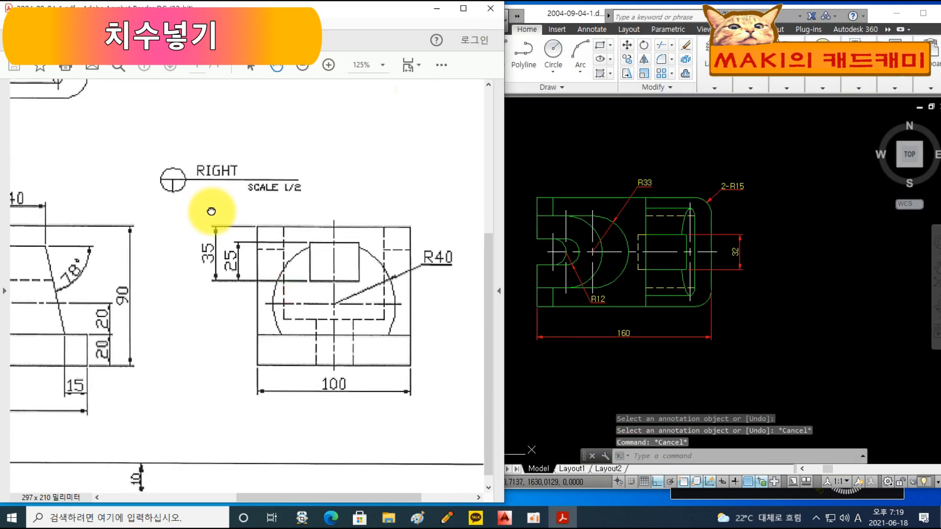
left_click(719, 314)
middle_click_drag(804, 373, 578, 304)
middle_click_drag(784, 349, 680, 229)
scroll(680, 358, "up", 3)
middle_click_drag(659, 343, 680, 369)
Step: Override the ISO-25 dimension style so that the dim line is drawn between the extension lines again
left_click(757, 89)
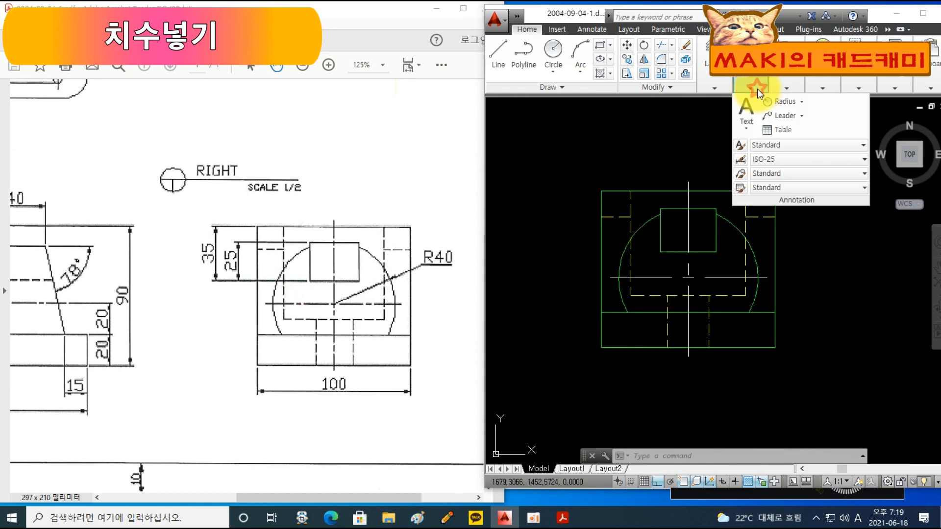
left_click(740, 159)
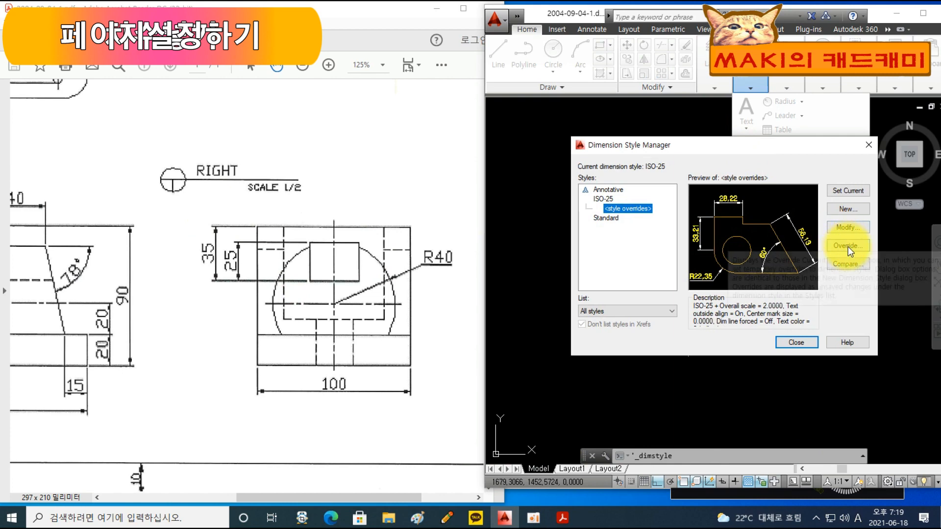
left_click(848, 246)
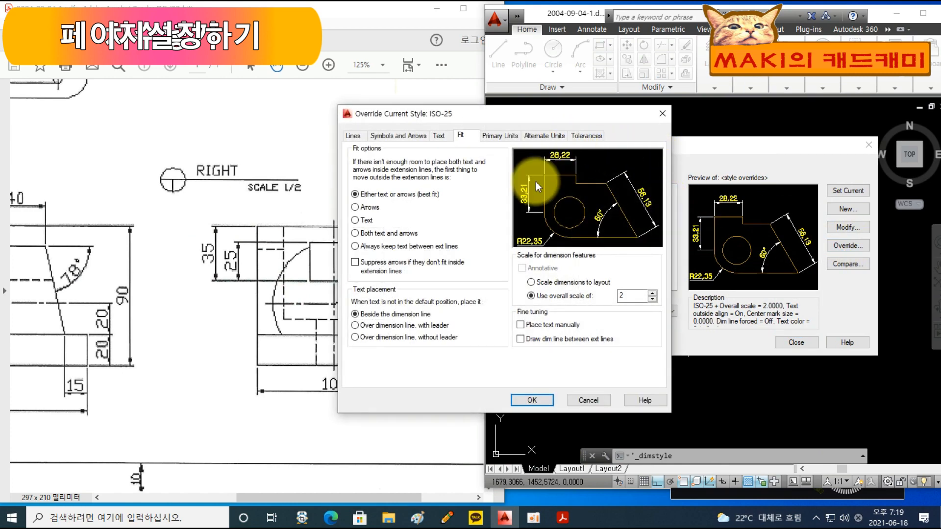
left_click(521, 339)
left_click(532, 400)
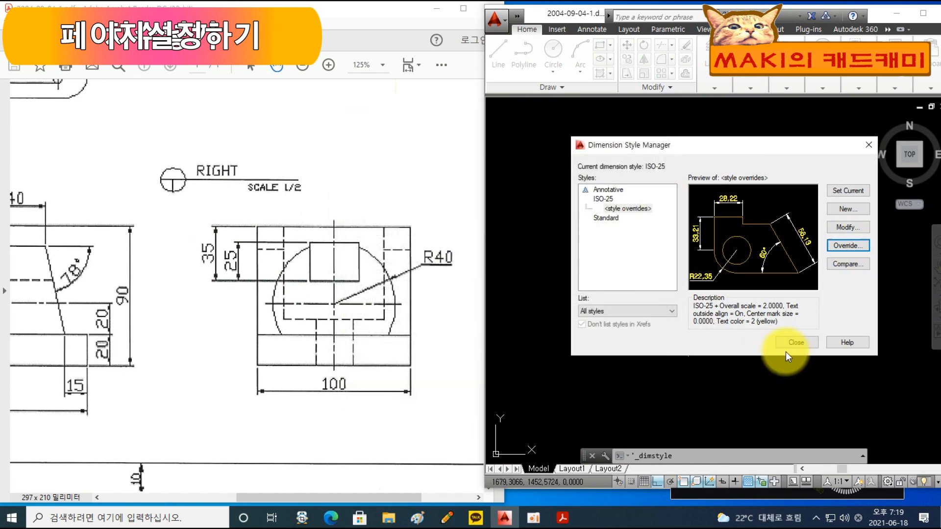
left_click(789, 343)
Step: Add a vertical linear dimension to the left edge of the right view's central block, placed outside the view's left edge
scroll(693, 262, "down", 2)
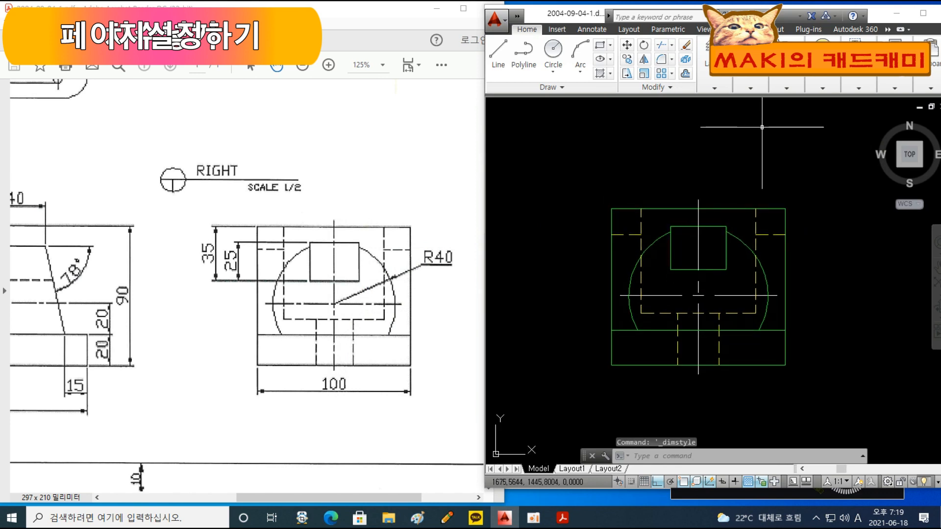
left_click(750, 88)
left_click(802, 102)
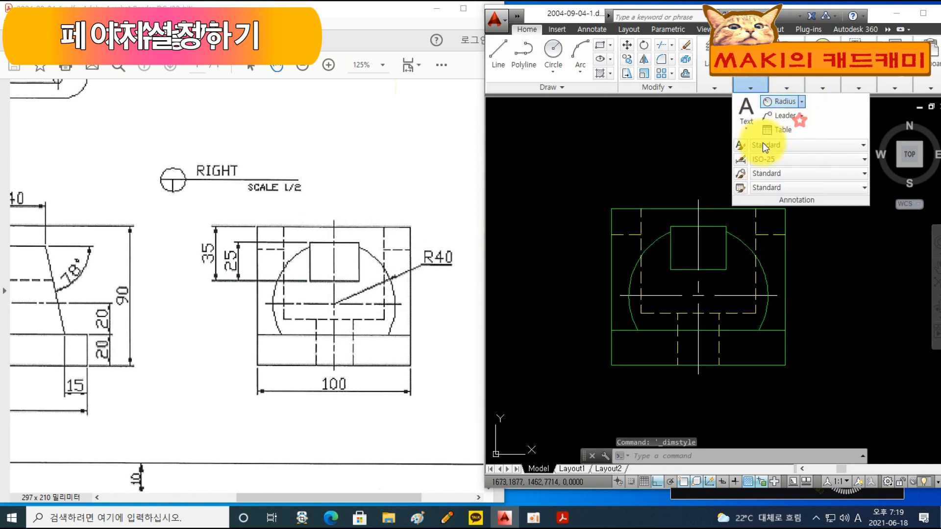
left_click(671, 226)
left_click(671, 269)
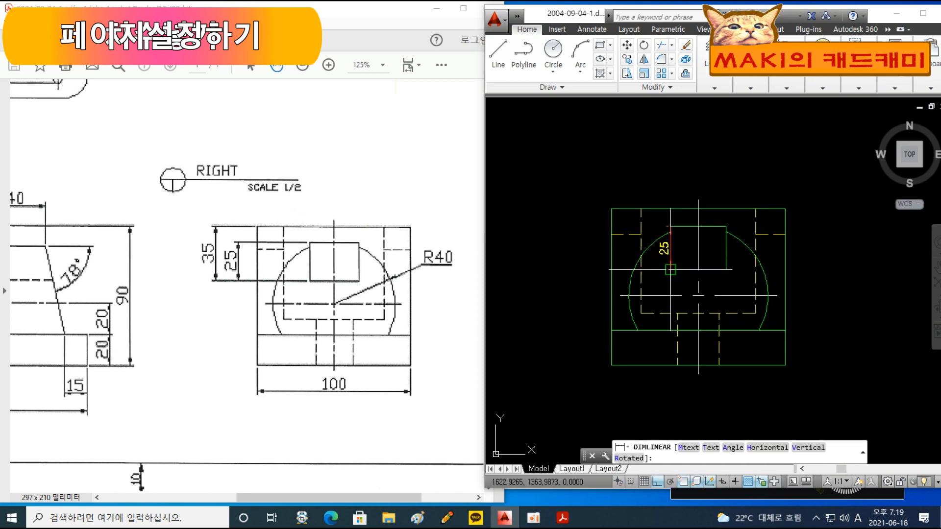
left_click(590, 251)
key("Return")
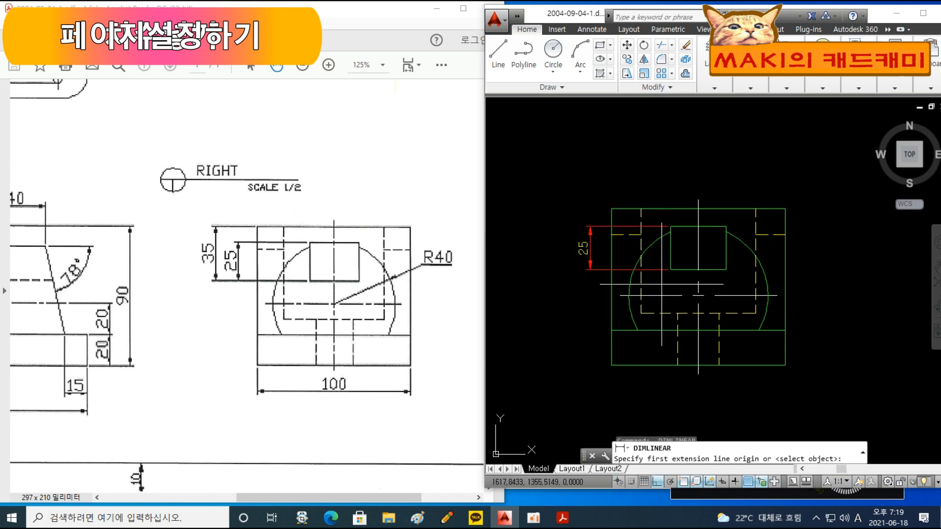
Step: Add a vertical linear dimension from the central block's lower edge to the right view's top edge, placed outside the 25 dimension
left_click(670, 269)
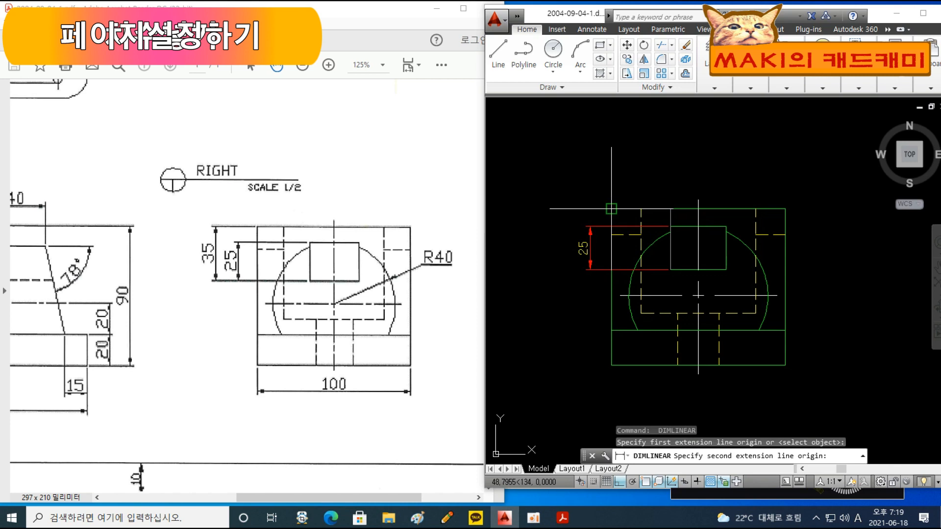
left_click(611, 209)
left_click(565, 215)
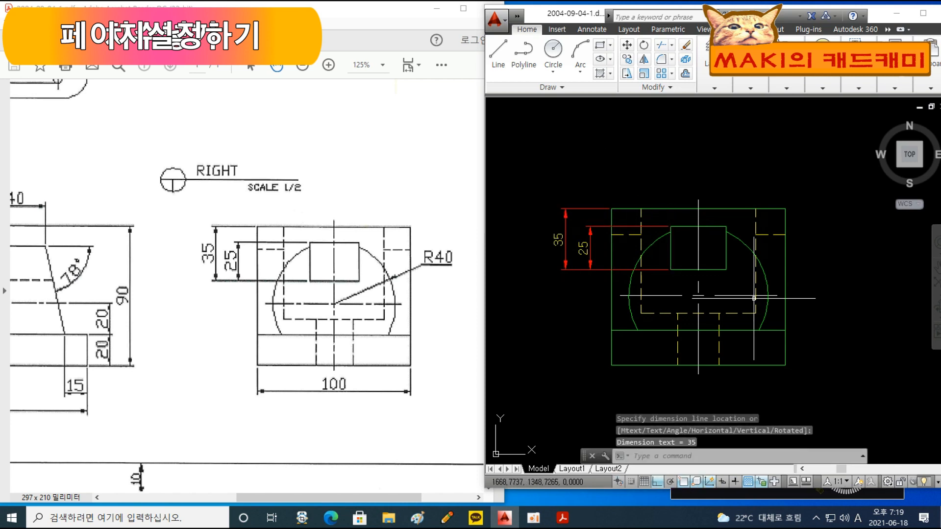
Step: Add a radius dimension to the right view's large arc, with its text placed outside the view's right edge
left_click(747, 88)
left_click(800, 103)
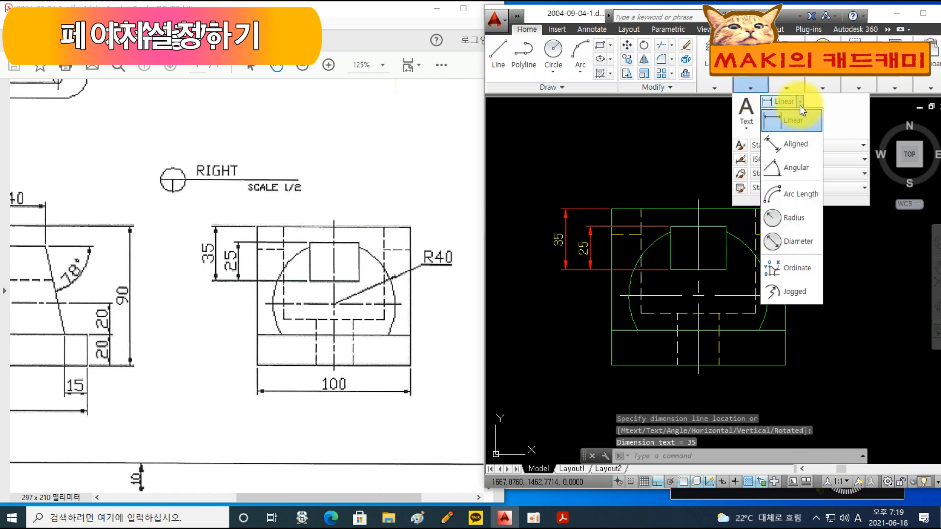
left_click(796, 216)
left_click(740, 240)
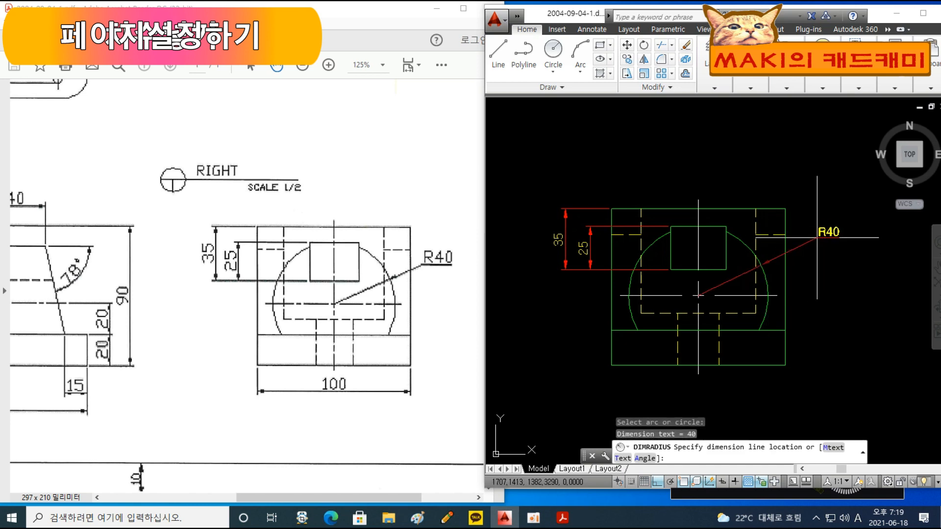
left_click(798, 253)
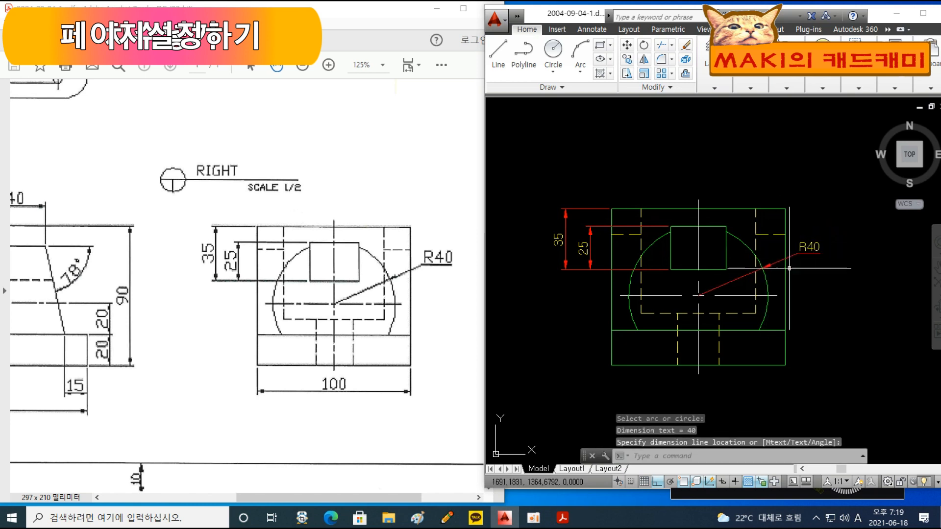
Step: Add a horizontal linear dimension across the right view's full bottom width, placed below it level with the front view's 15 dimension
left_click(740, 90)
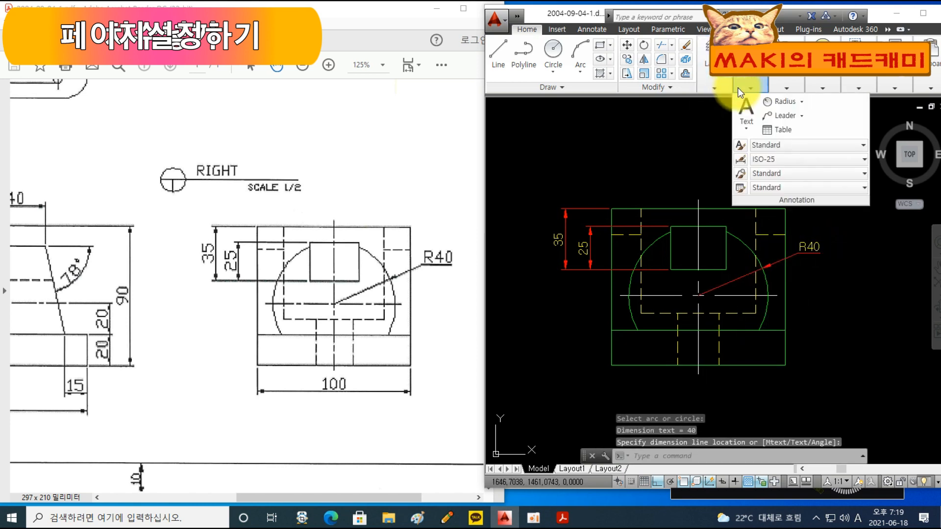
left_click(801, 101)
left_click(789, 116)
left_click(612, 366)
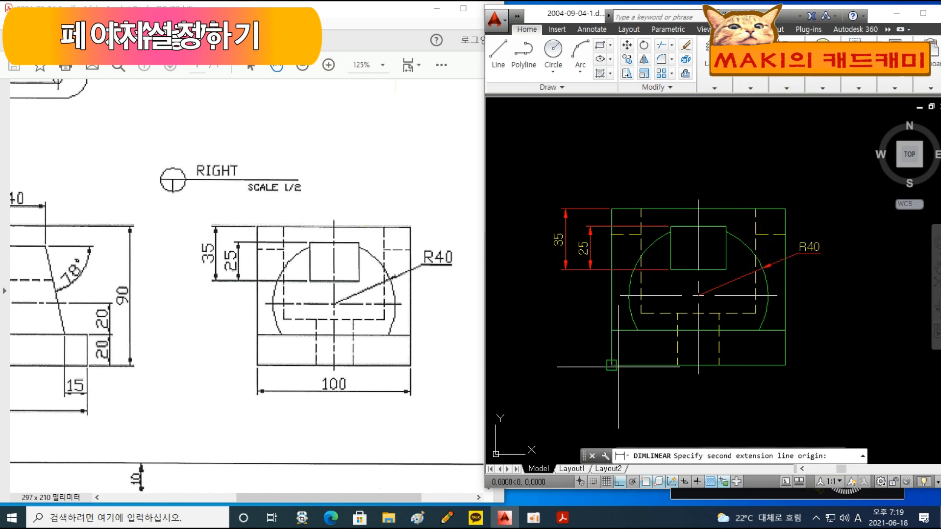
left_click(785, 365)
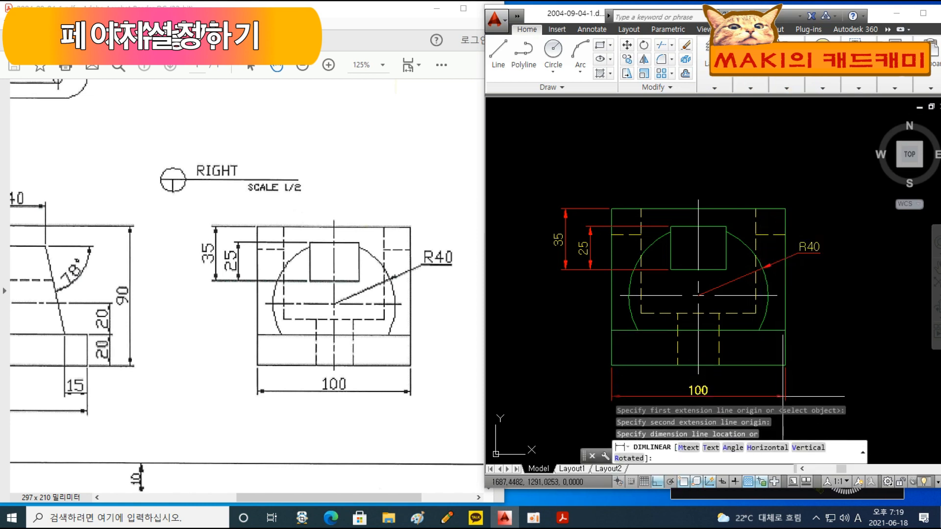
scroll(783, 396, "down", 4)
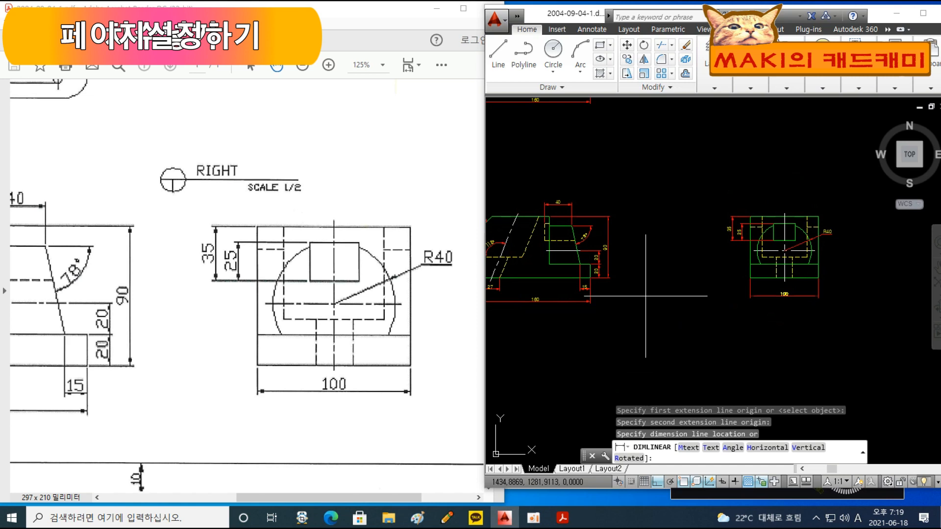
middle_click_drag(634, 301, 658, 305)
scroll(637, 297, "up", 5)
left_click(657, 294)
Step: Leave the dimension command and save the drawing
scroll(664, 305, "down", 5)
middle_click_drag(748, 330, 745, 359)
key("Escape")
key("Escape")
mouse_move(708, 253)
middle_mouse_down()
mouse_move(744, 304)
mouse_move(736, 305)
middle_mouse_up()
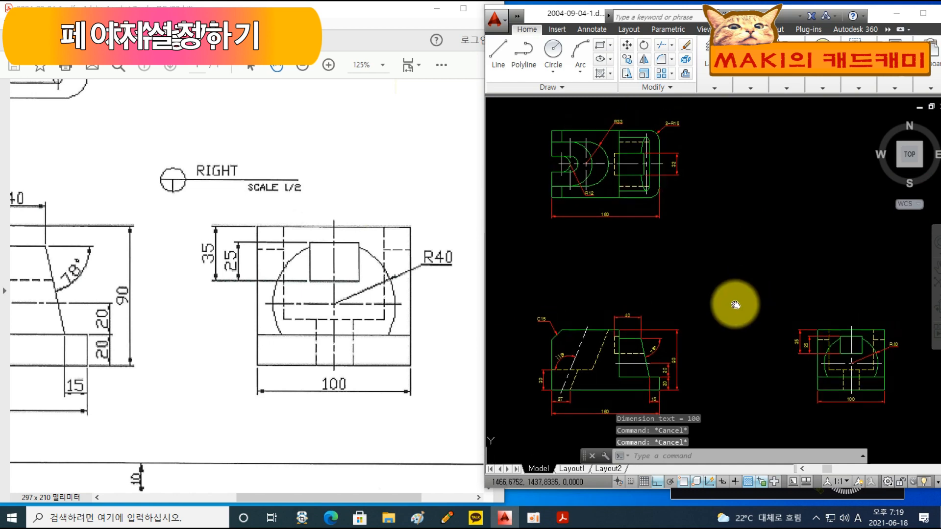
key("ctrl+s")
Step: Show the whole page of the PDF drawing to examine the sheet size, border offset and view arrangement
left_click(243, 271)
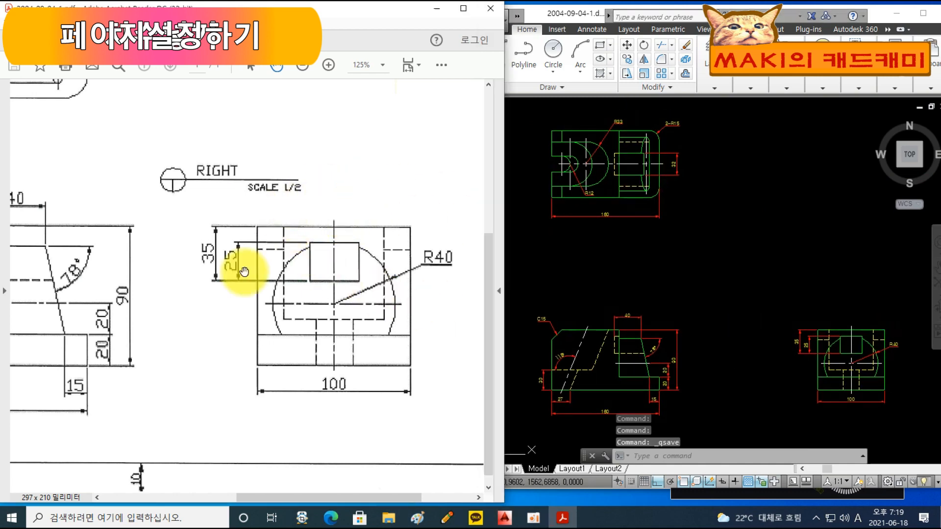
scroll(244, 272, "down", 1)
left_click(303, 65)
left_click(303, 65)
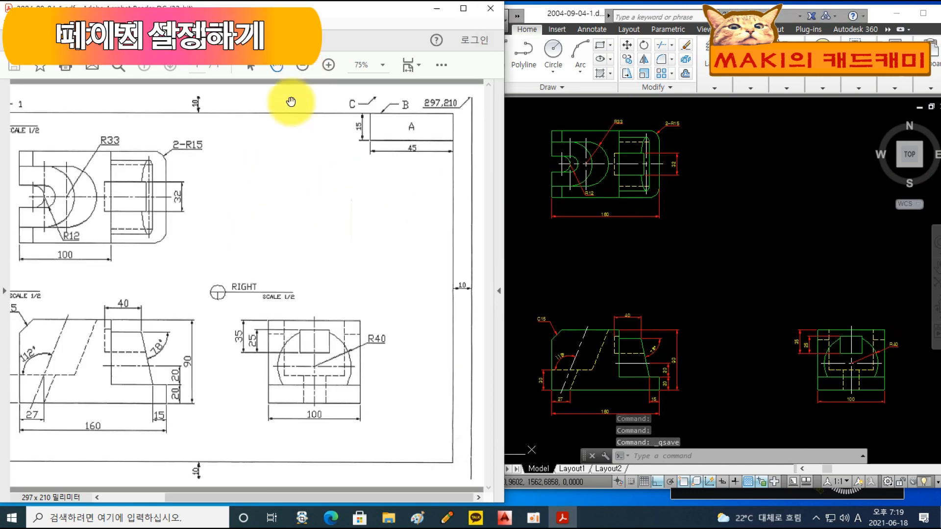
left_click(302, 65)
Step: Switch the CAD drawing to Layout1 and set the paper space limits from 0,0 to 297,210
left_click(674, 284)
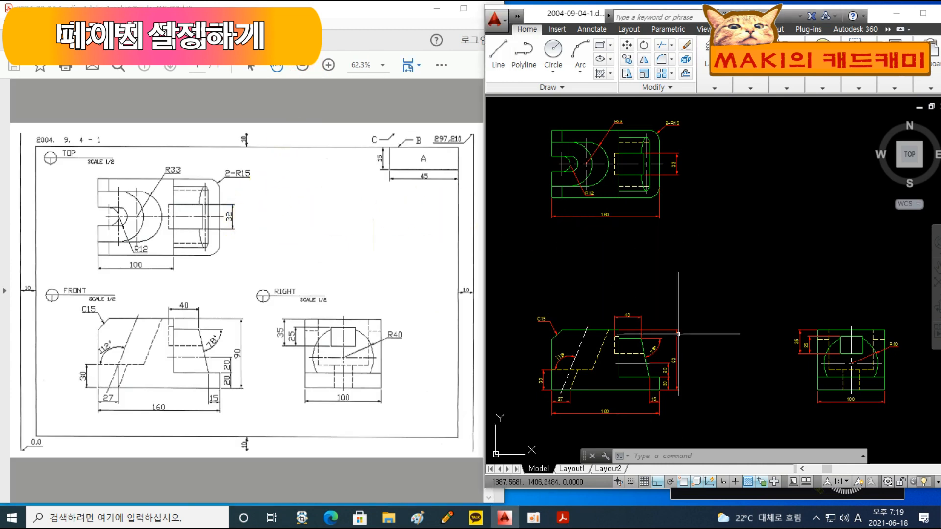
left_click(576, 468)
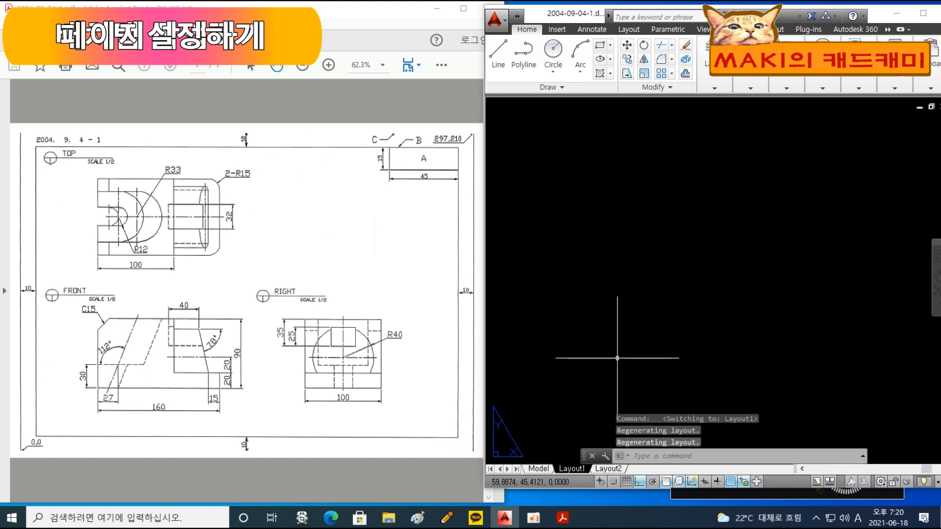
type("1")
type("imits")
key("Return")
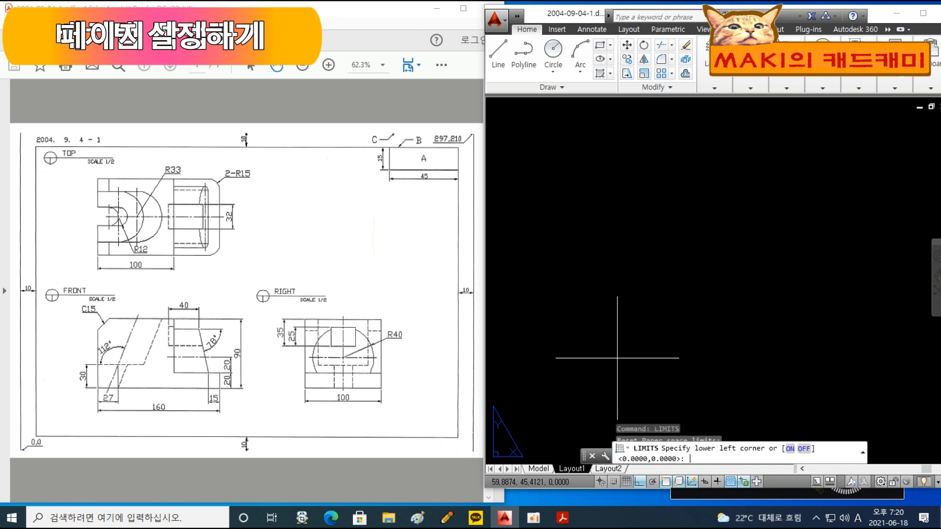
key("Return")
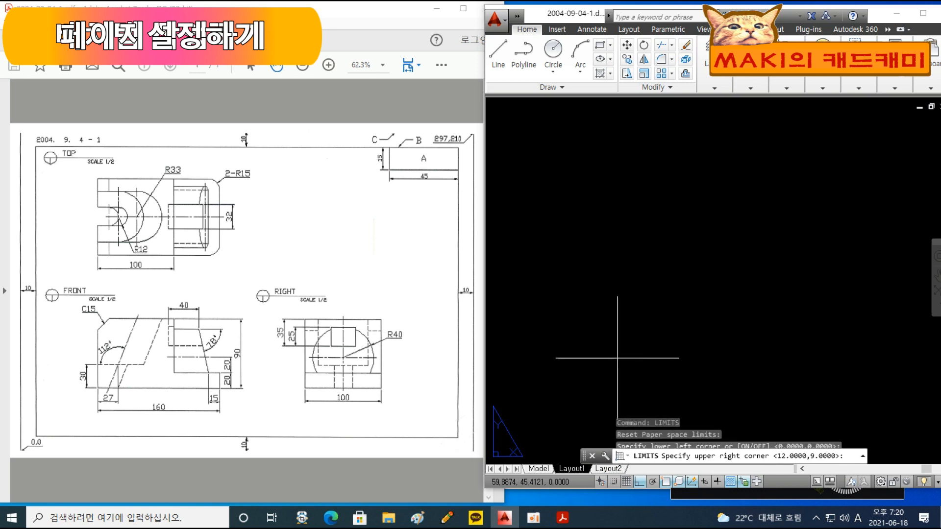
type("297,2")
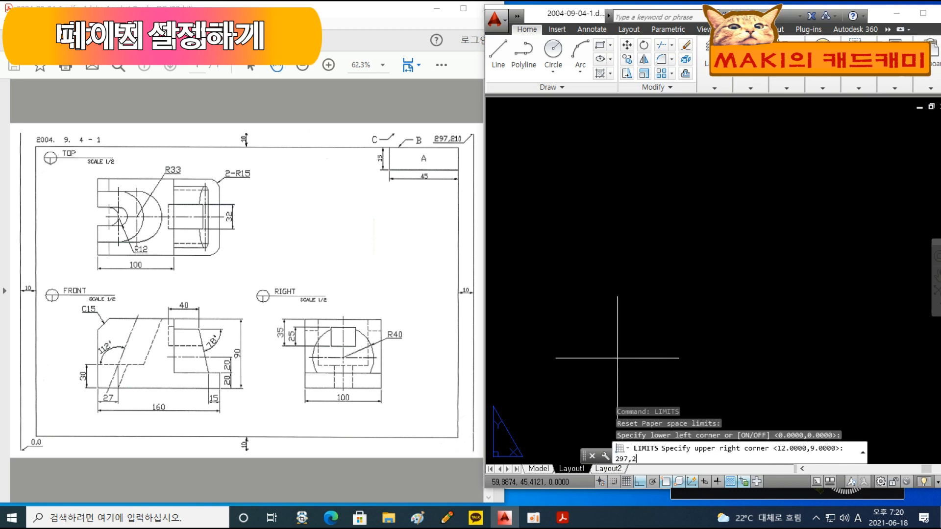
type("10")
key("Return")
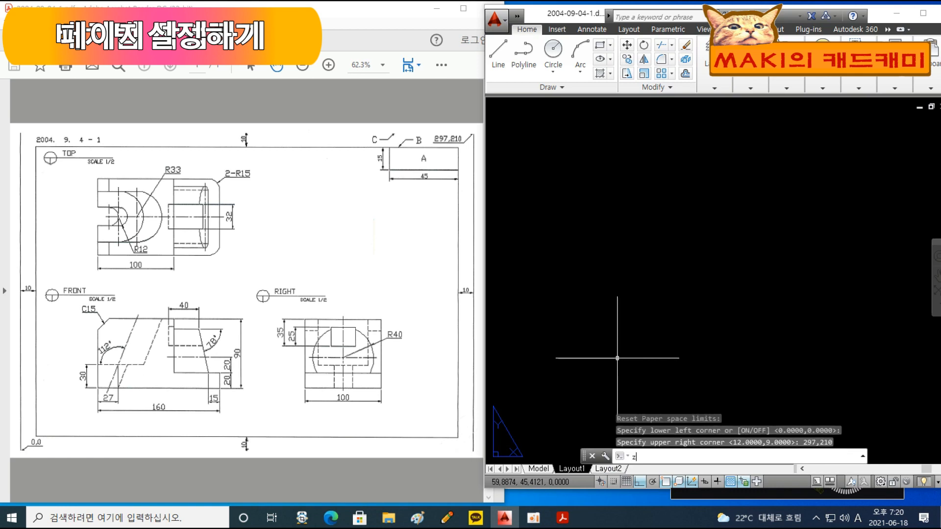
type("z")
key("Return")
key("Return")
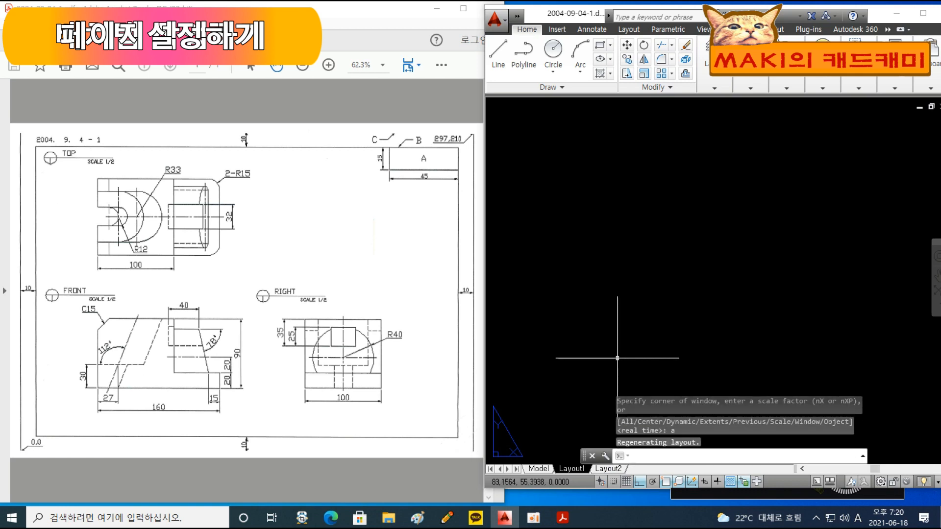
Step: Make layer 0 the current layer
left_click(713, 88)
left_click(789, 129)
left_click(781, 146)
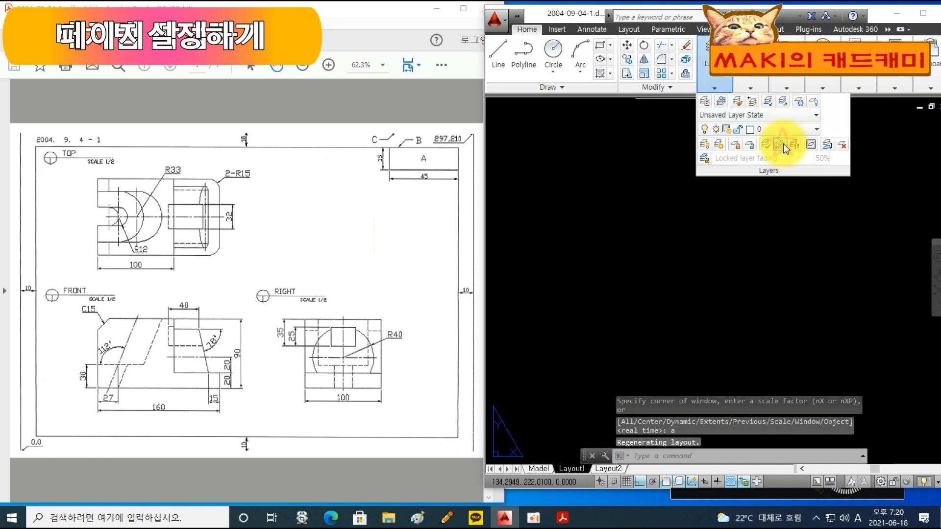
Step: Draw a rectangle from 0,0 to 297,210 as the sheet outline in Layout1
type("re")
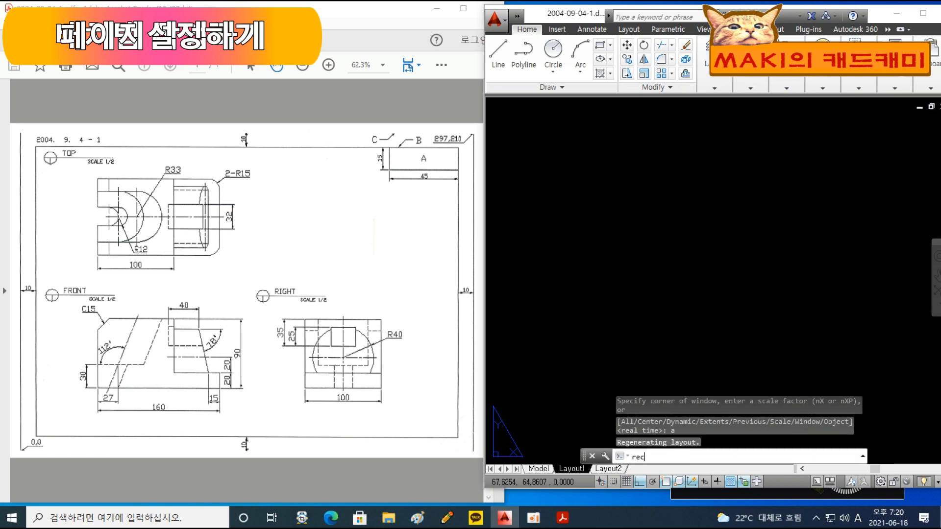
type("c")
key("Return")
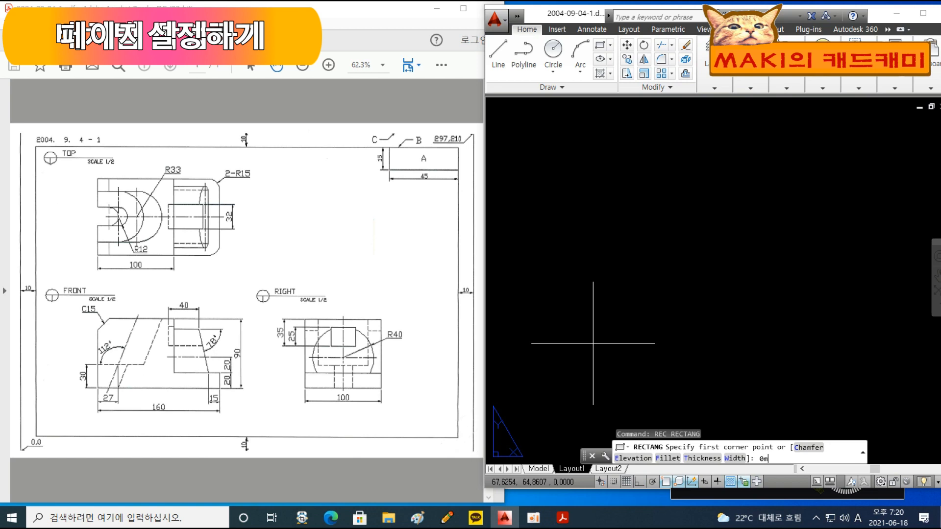
type("0,0")
key("Return")
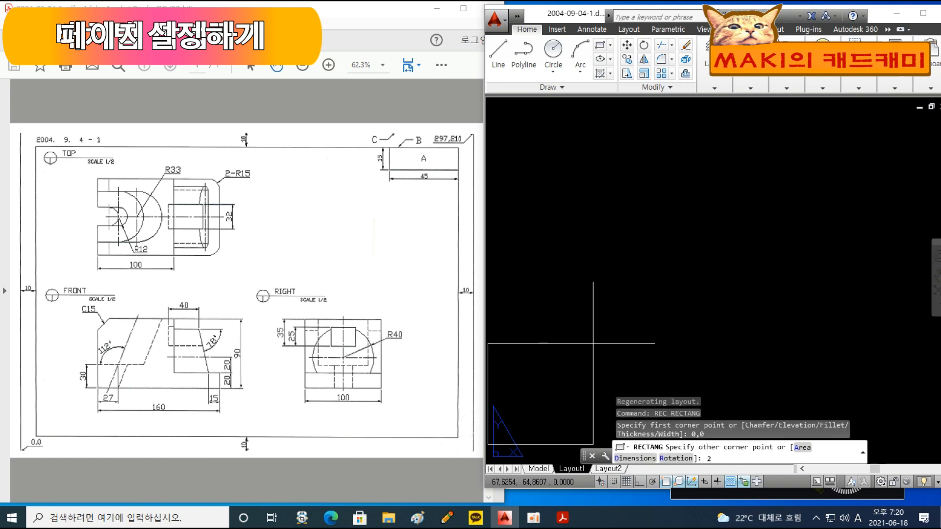
type("297,210")
key("Return")
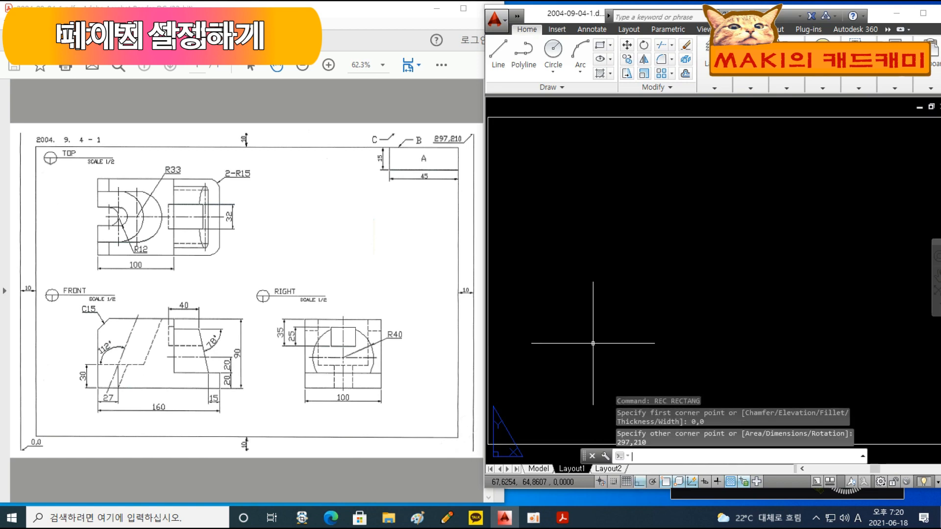
Step: Offset the sheet outline inward by 10 to form the border
type("o")
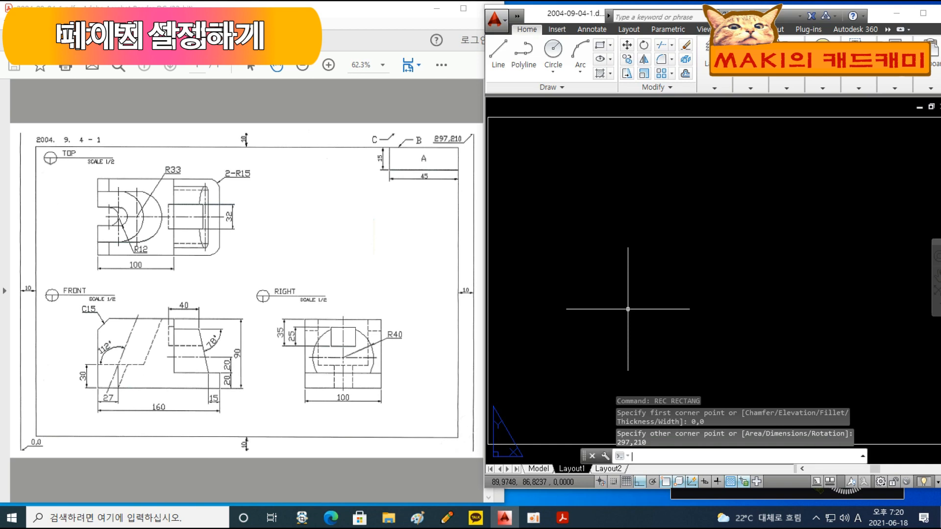
key("Return")
type("10")
key("Return")
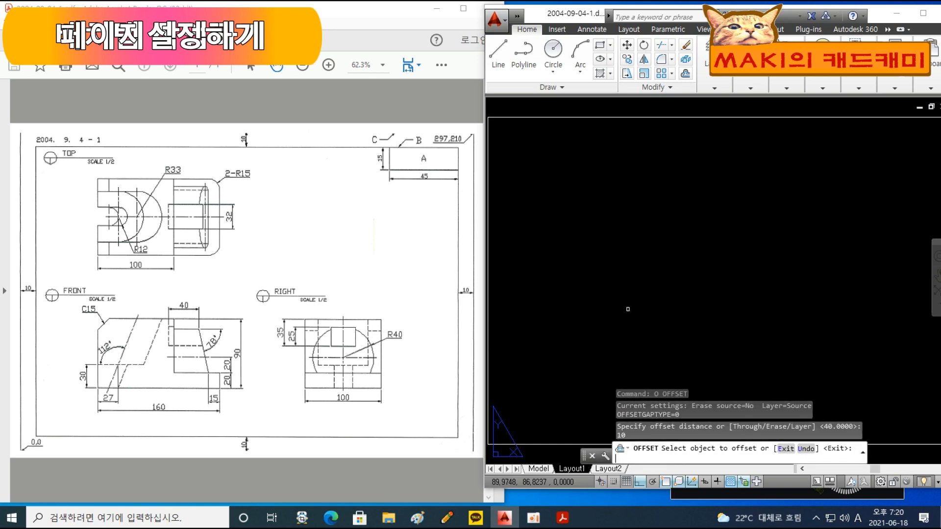
left_click(633, 118)
left_click(630, 168)
key("Escape")
Step: Delete the outer 297 by 210 rectangle, keeping only the inner border
left_click(630, 109)
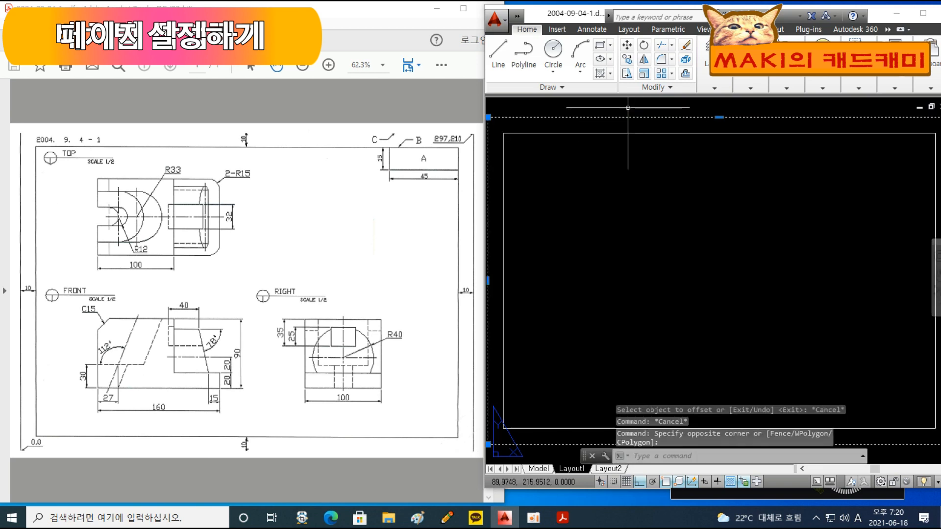
key("Delete")
scroll(637, 215, "down", 2)
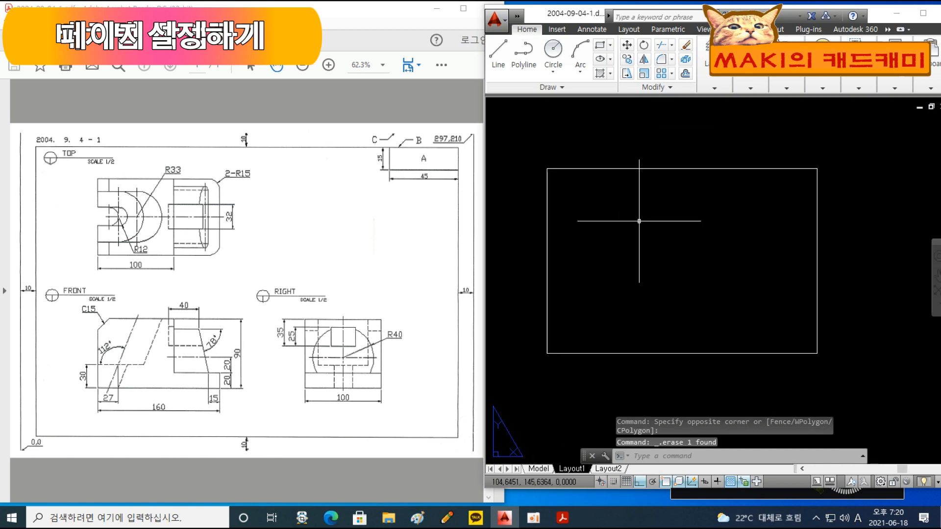
Step: Create four viewports with MVIEW, spanning the border rectangle from its lower-left to its upper-right corner
type("MIv")
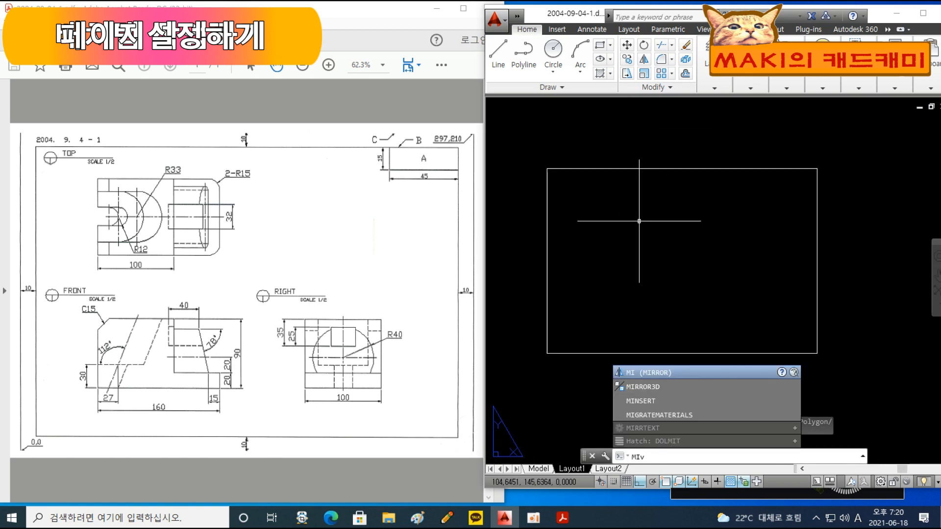
type("iew")
key("Return")
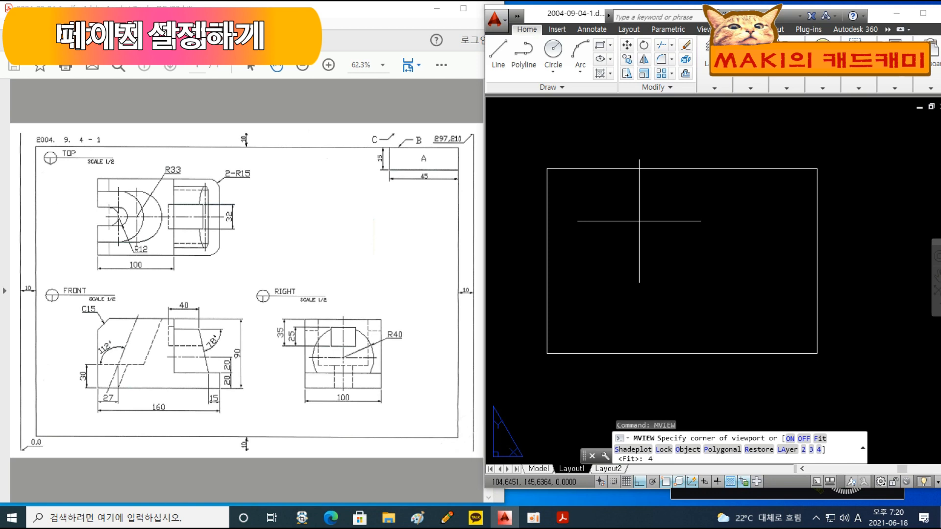
type("4")
key("Return")
left_click(547, 353)
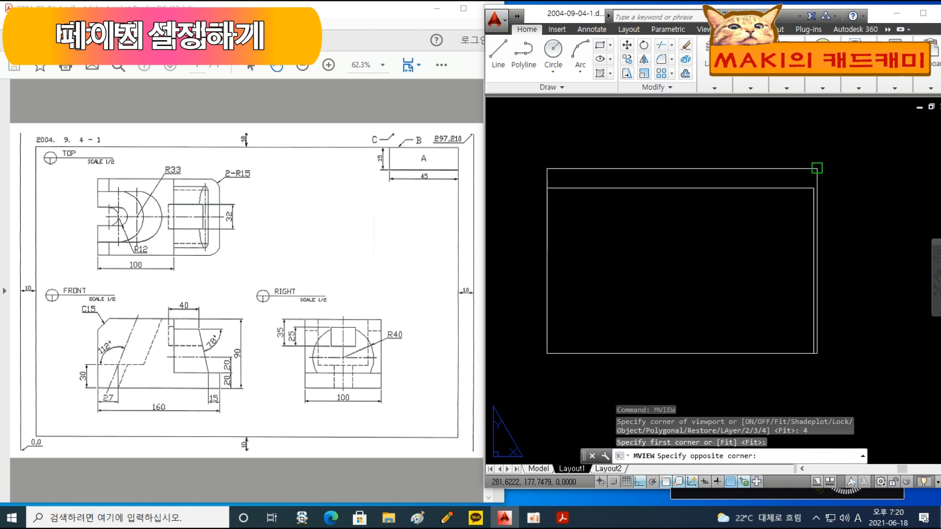
left_click(817, 169)
key("Return")
key("Escape")
key("Escape")
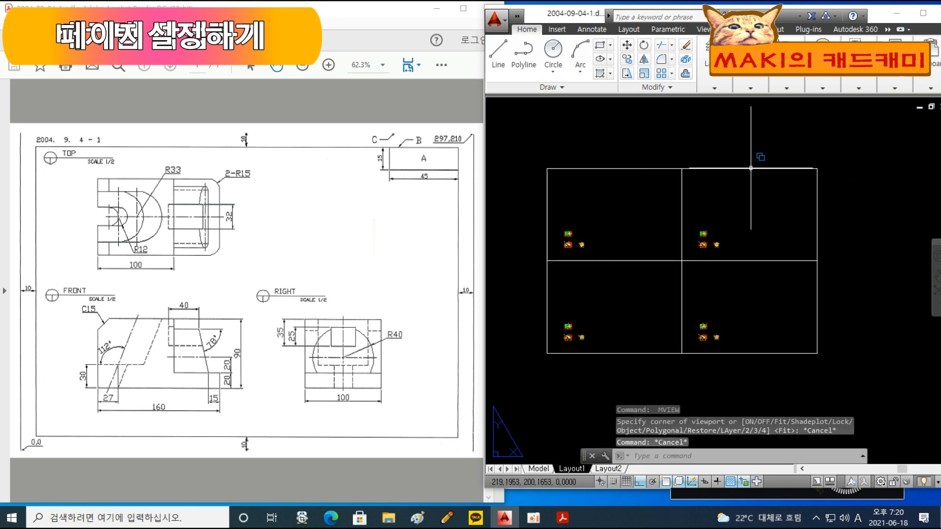
key("Escape")
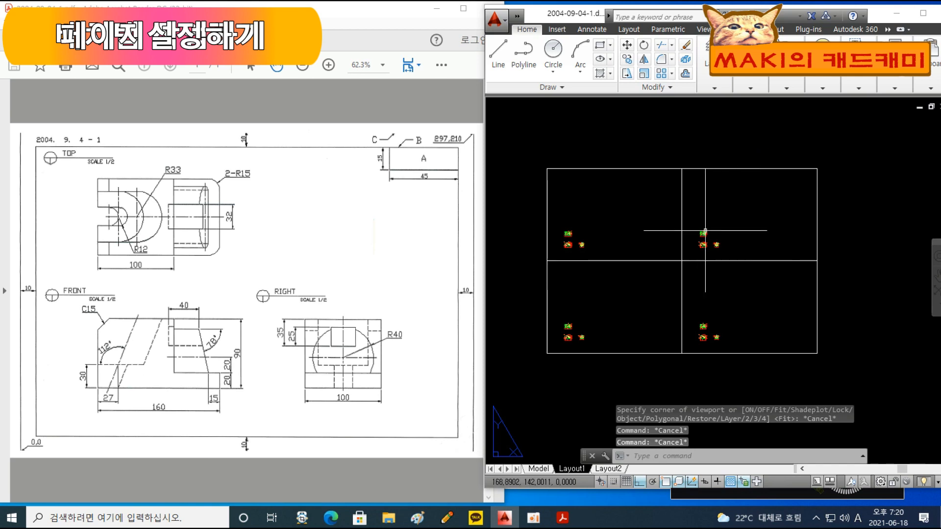
Step: Delete the upper-right viewport inside the border, leaving the border polyline in place
left_click(742, 167)
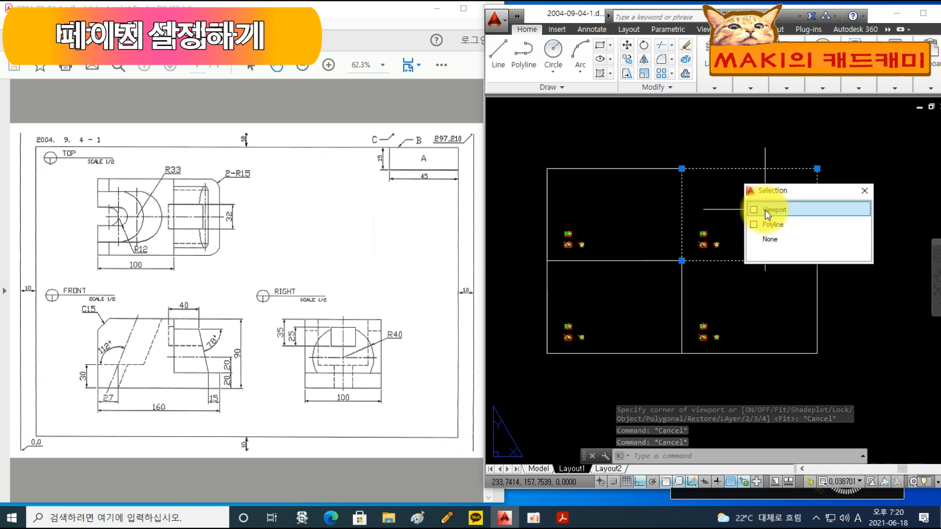
left_click(767, 211)
key("Delete")
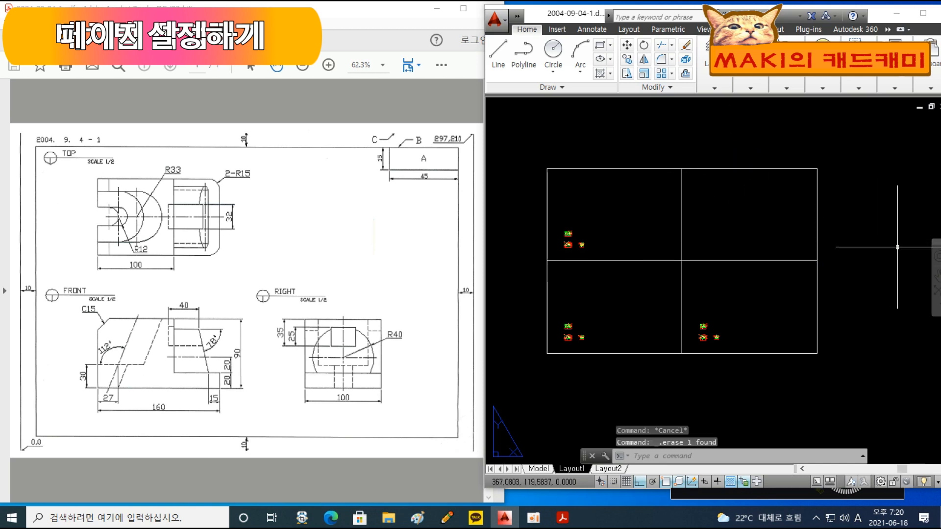
Step: Move the three remaining viewports onto the 뷰포트 layer
left_click(733, 270)
left_click(662, 242)
left_click(724, 89)
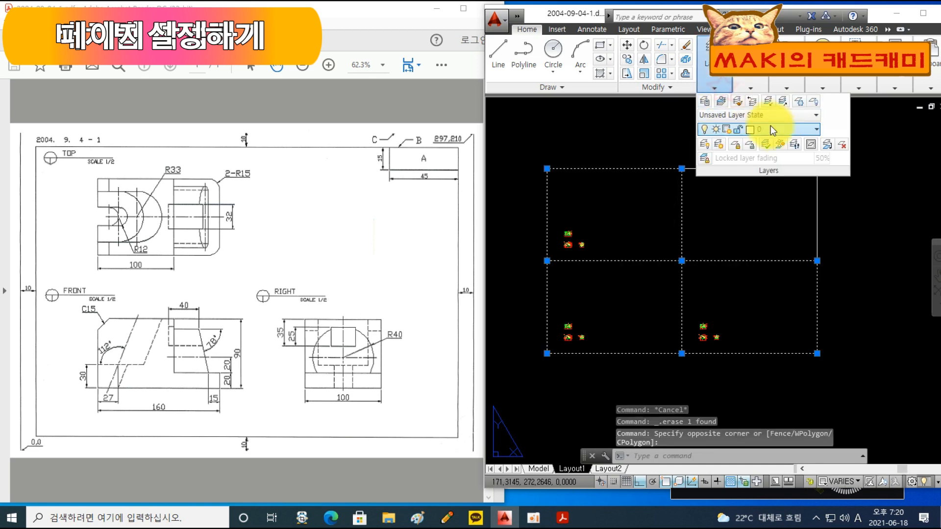
left_click(761, 128)
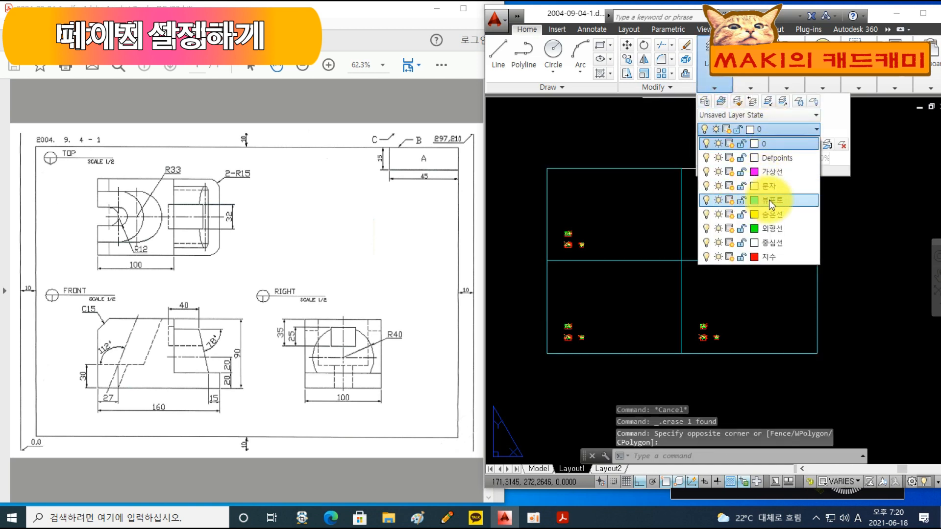
left_click(772, 201)
key("Escape")
key("Escape")
key("Escape")
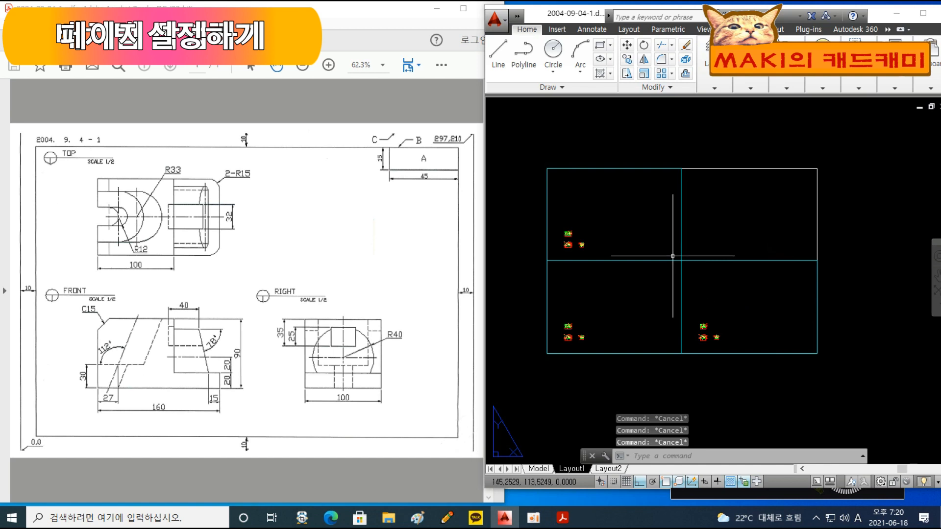
Step: Switch to model space and enlarge and centre the front view inside the lower-left viewport
type("ms")
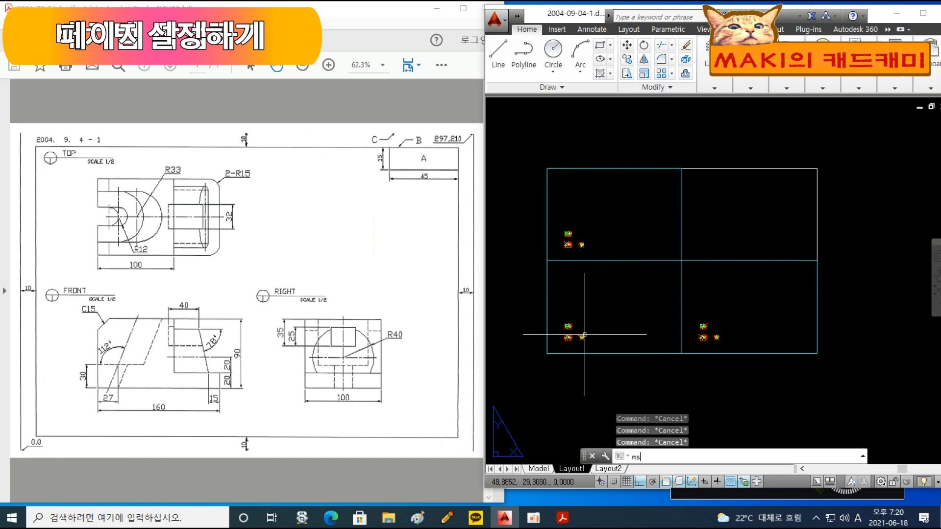
key("Return")
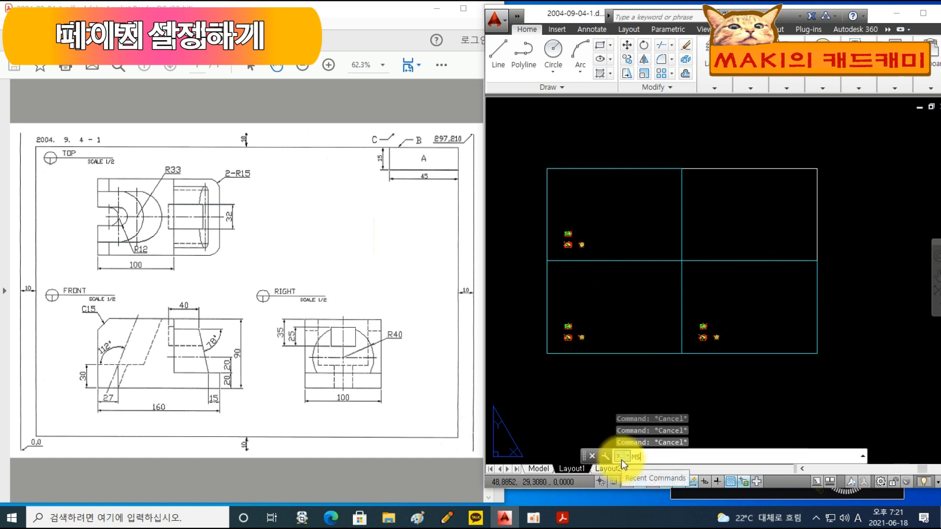
left_click(602, 321)
scroll(602, 321, "up", 6)
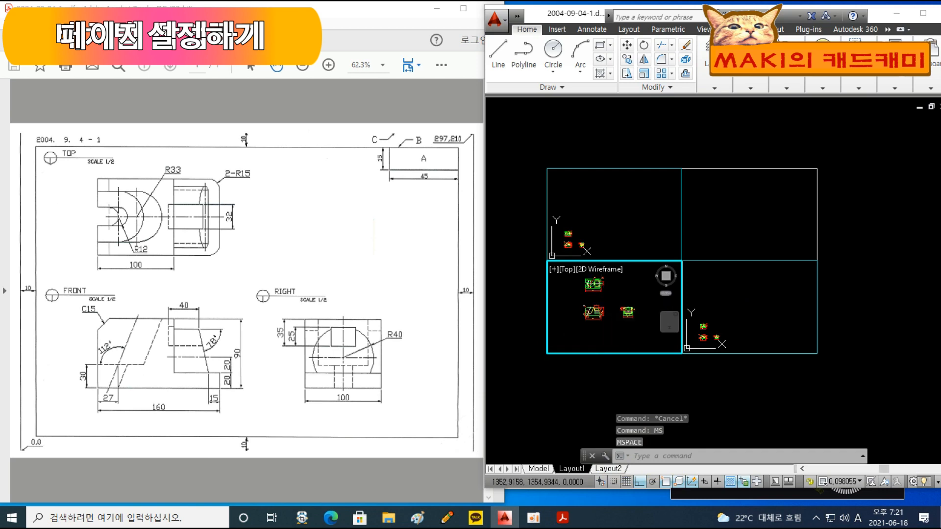
middle_click_drag(623, 302, 613, 319)
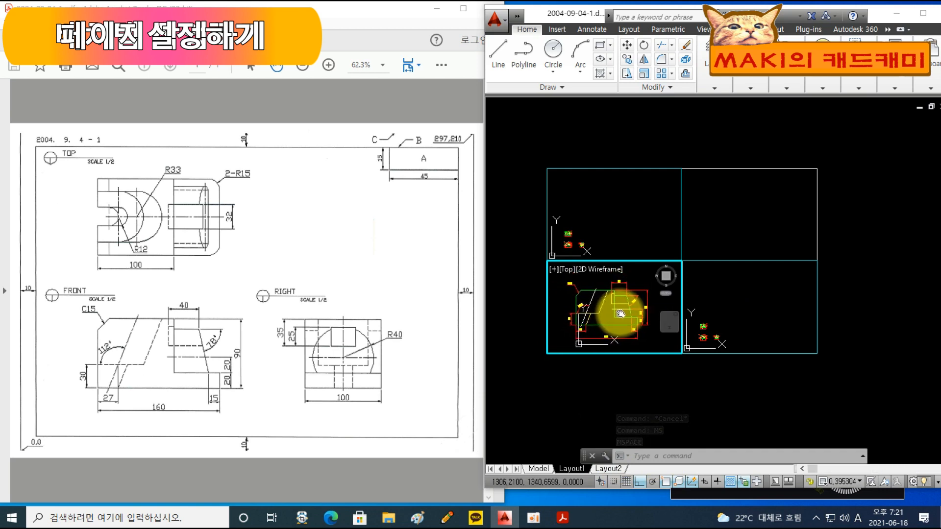
left_click(62, 297)
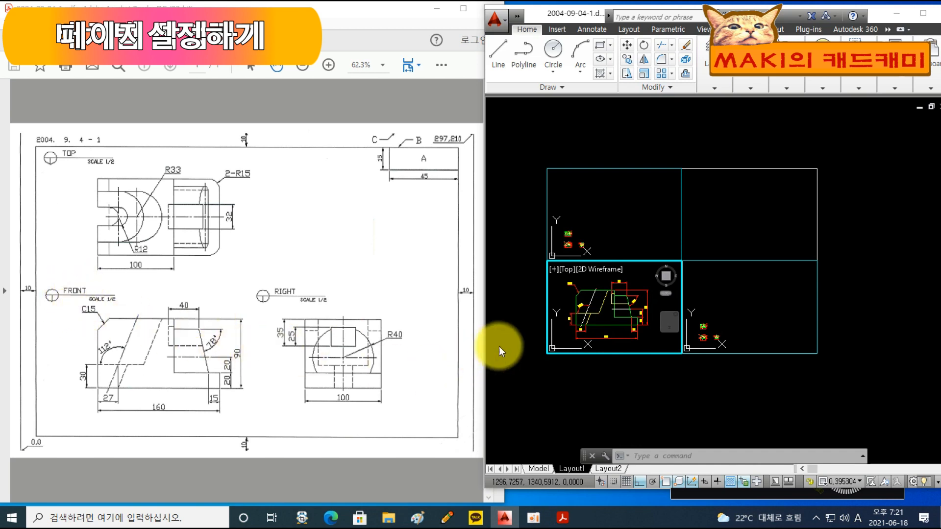
left_click(607, 324)
left_click(569, 277)
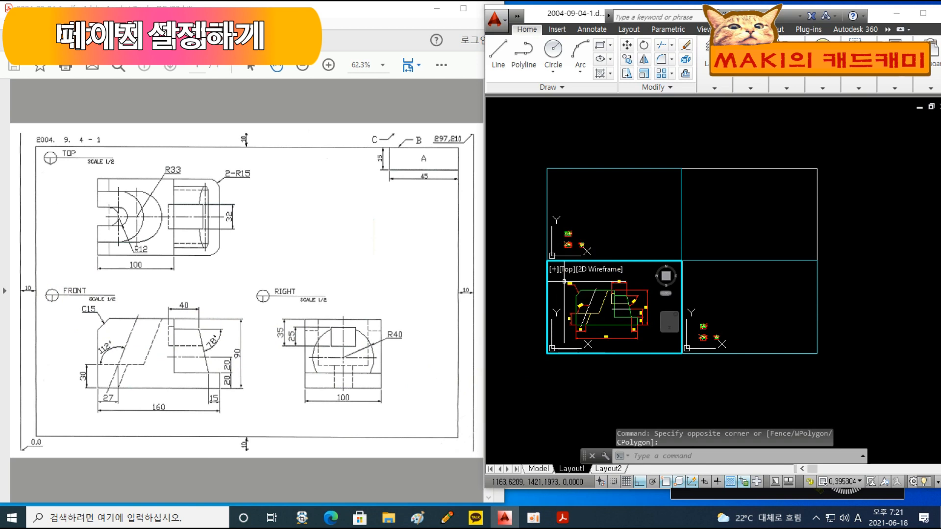
middle_click_drag(606, 314, 611, 319)
Step: Frame the top view in the upper-left viewport and the right view in the lower-right viewport
left_click(622, 230)
scroll(579, 239, "up", 10)
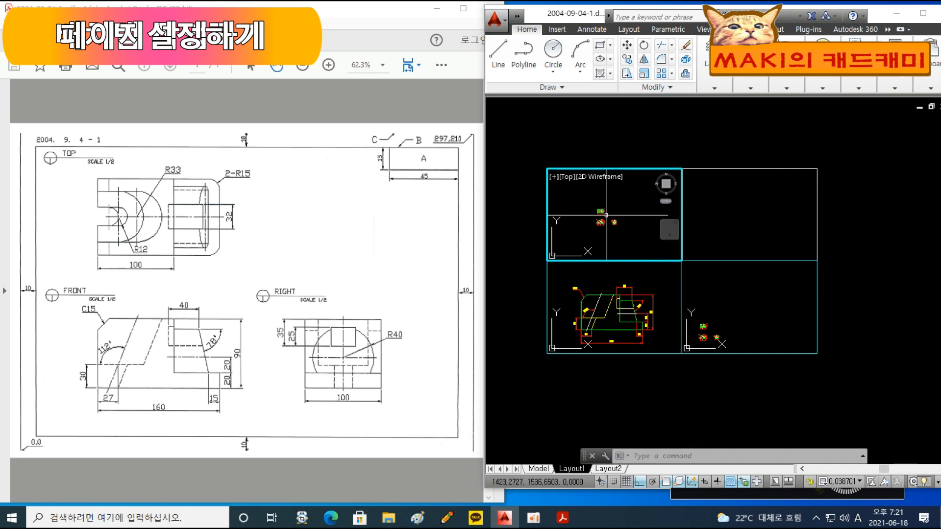
scroll(630, 219, "down", 2)
middle_click_drag(623, 220, 609, 227)
left_click(721, 328)
scroll(725, 314, "up", 3)
mouse_move(729, 299)
middle_mouse_down()
mouse_move(740, 326)
mouse_move(756, 324)
middle_mouse_up()
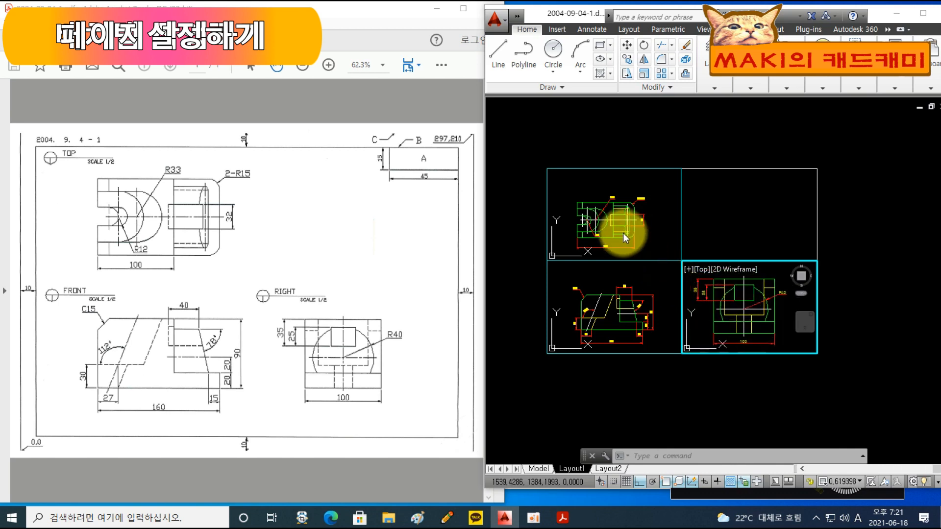
Step: Zoom the front view's viewport to a scale of 1/2xp and recentre the view in it
left_click(654, 281)
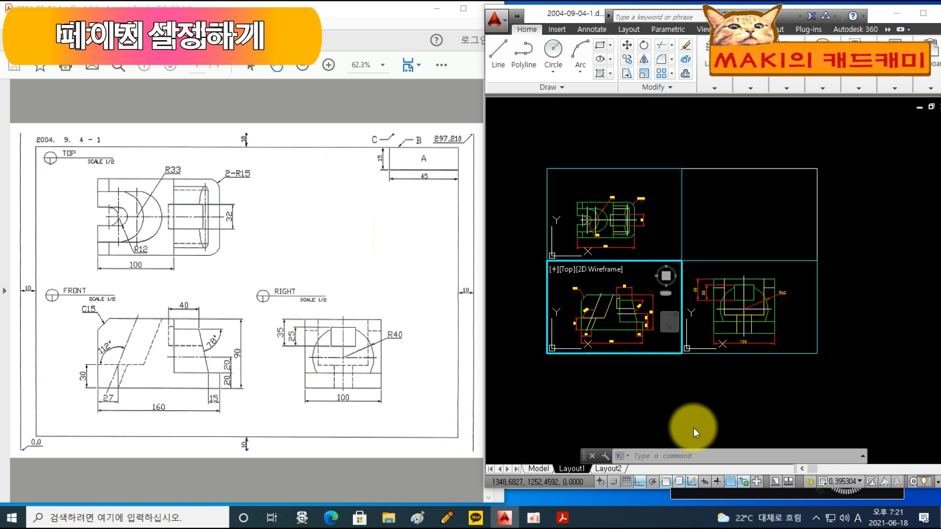
type("z")
key("Return")
type("1/2xp")
key("Return")
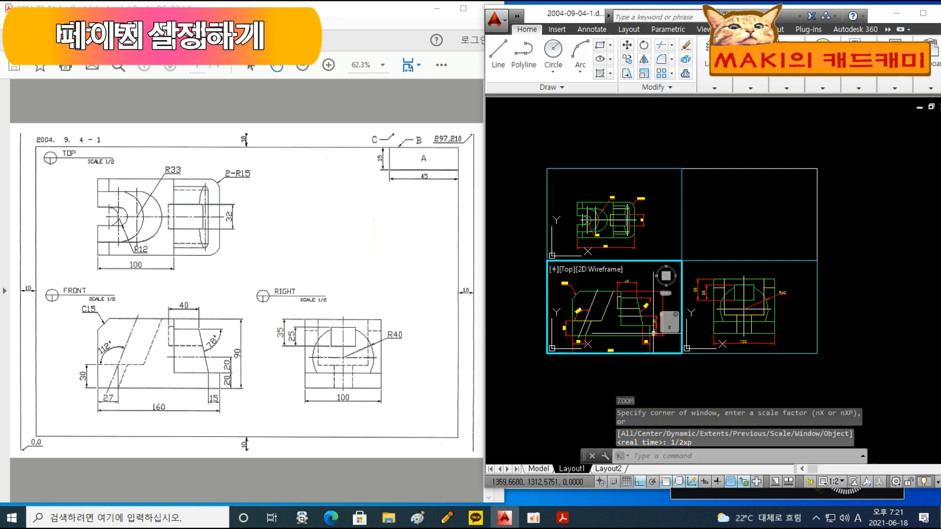
middle_click_drag(603, 326, 607, 317)
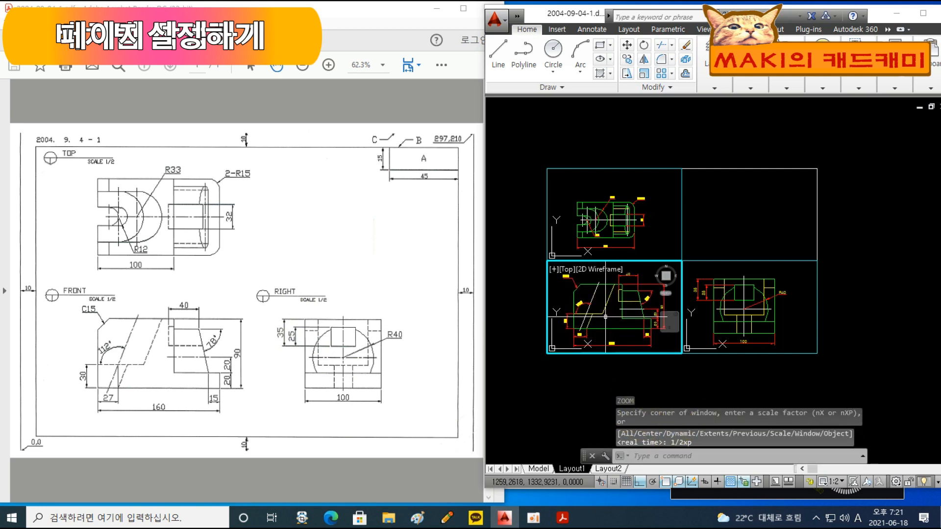
Step: Zoom the right view's viewport to 1/2xp and recentre the view in it
left_click(724, 323)
key("Return")
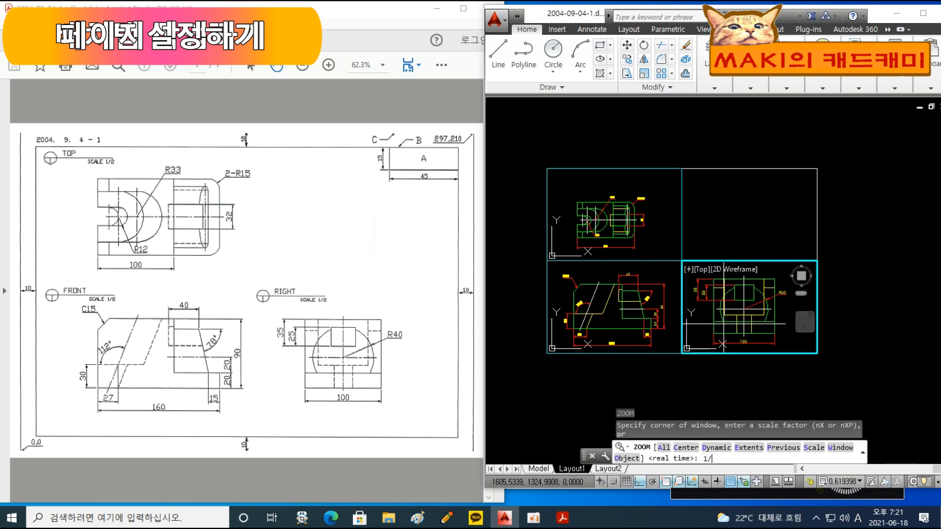
type("1/2xp")
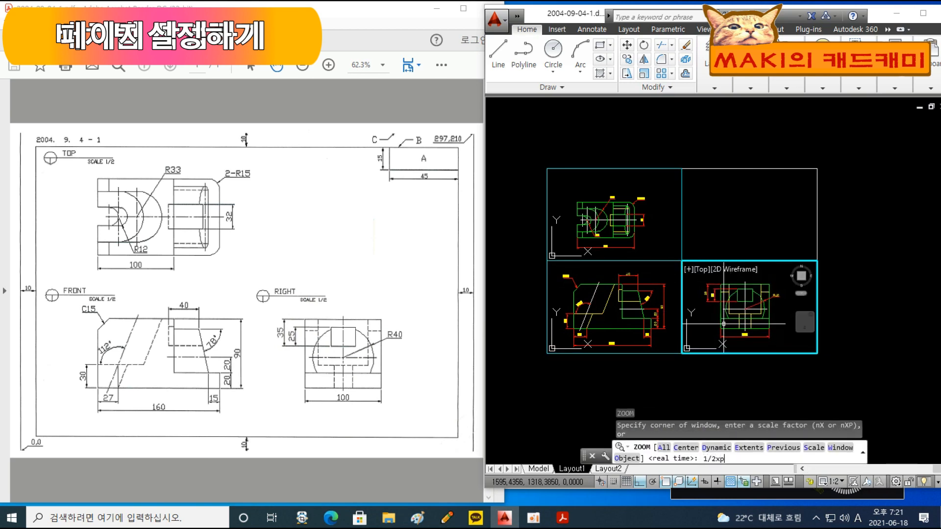
key("Return")
middle_click_drag(740, 315, 741, 319)
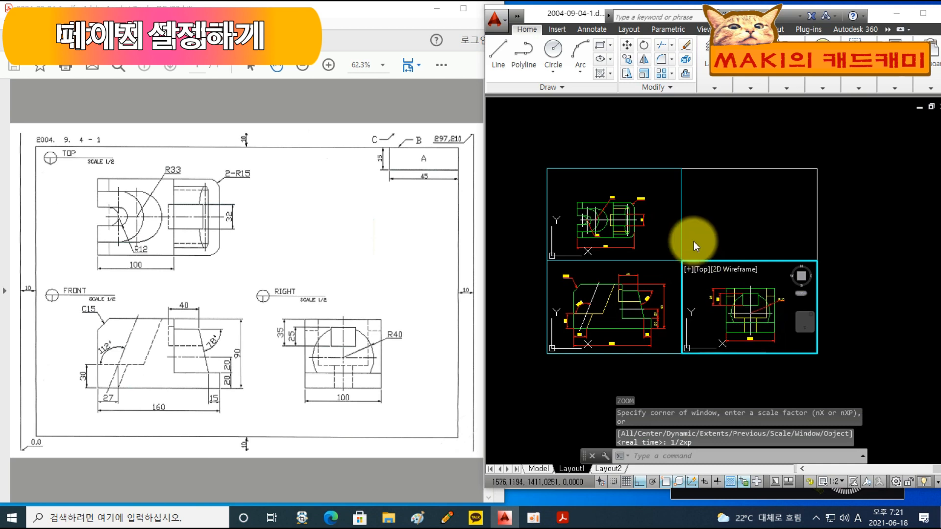
Step: Zoom the top view's viewport to 1/2xp and recentre the view in it
left_click(667, 236)
type("z")
key("Return")
type("1/2xp")
key("Return")
mouse_move(668, 236)
middle_mouse_down()
mouse_move(625, 234)
mouse_move(626, 223)
middle_mouse_up()
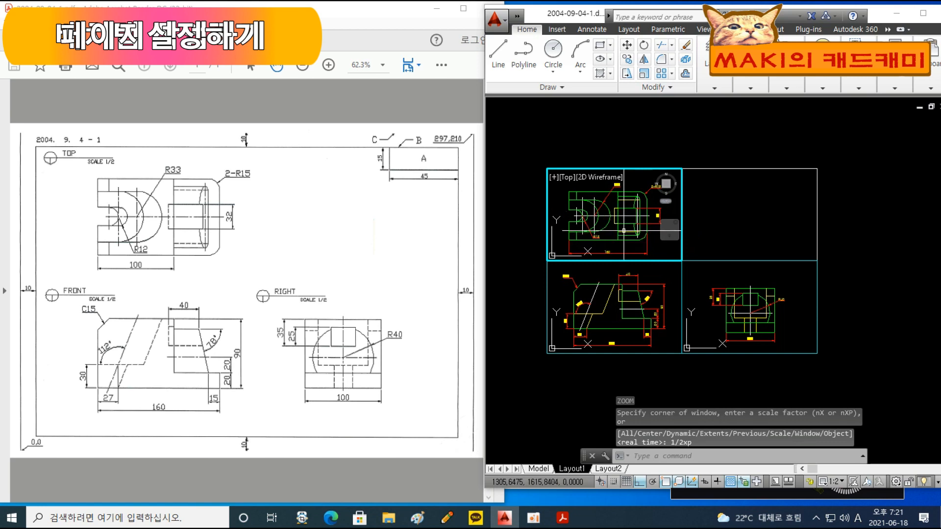
Step: Freeze the 치수 dimension layer and activate the front view's viewport
left_click(715, 89)
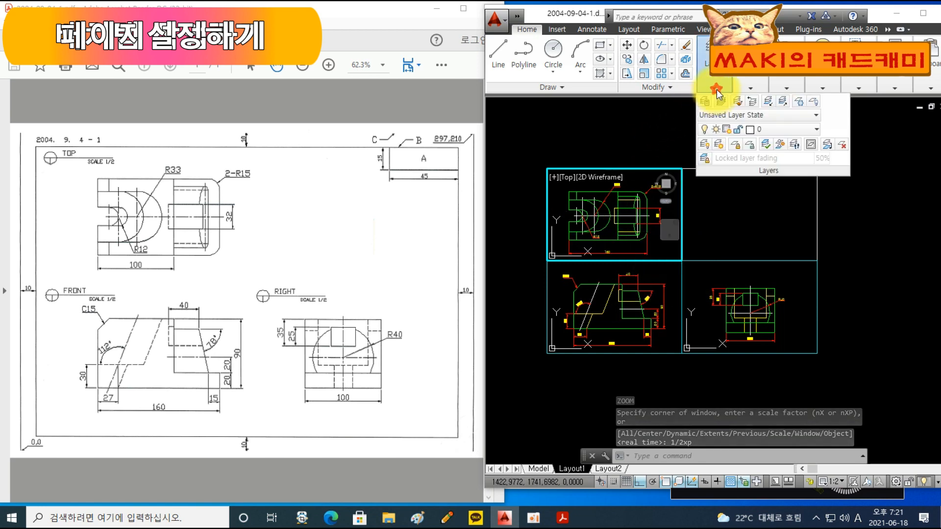
left_click(780, 130)
left_click(718, 256)
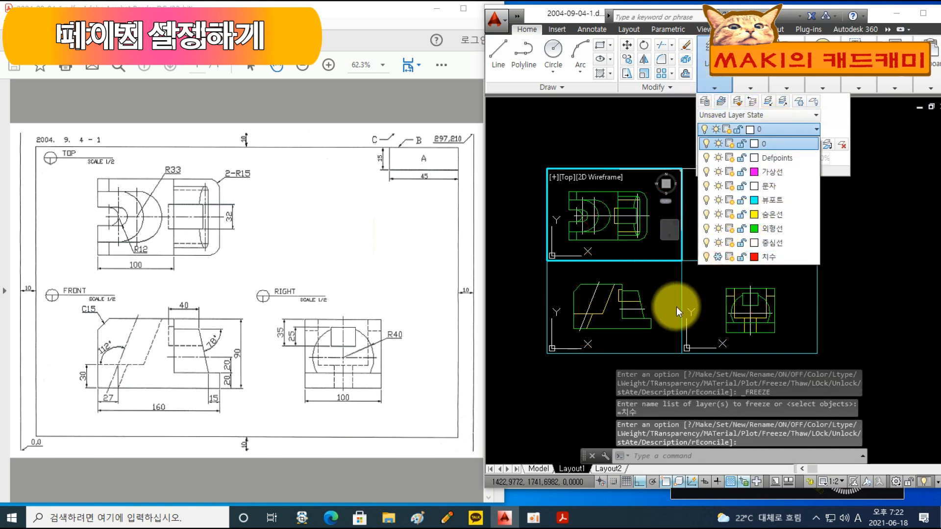
left_click(671, 329)
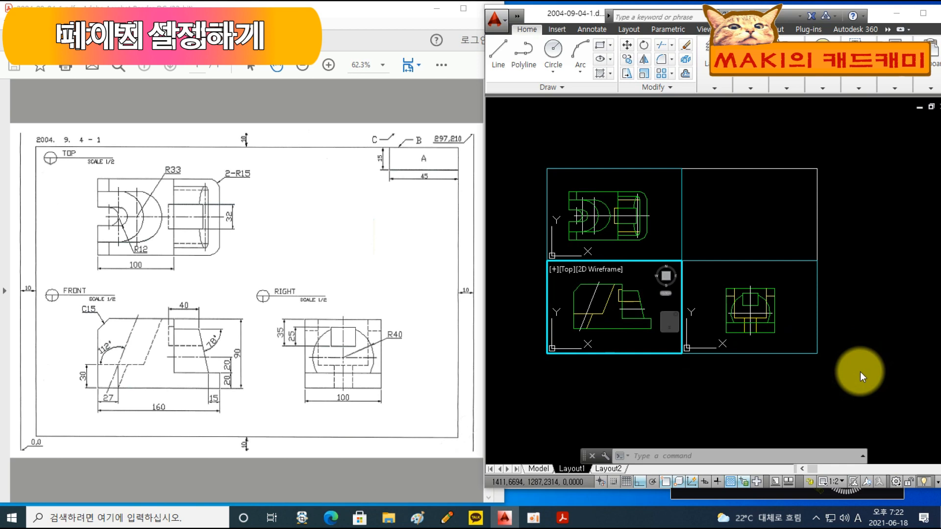
Step: Align the right view horizontally with the front view using MVSETUP, matching the lower-left corners of both views
type("mvsetu")
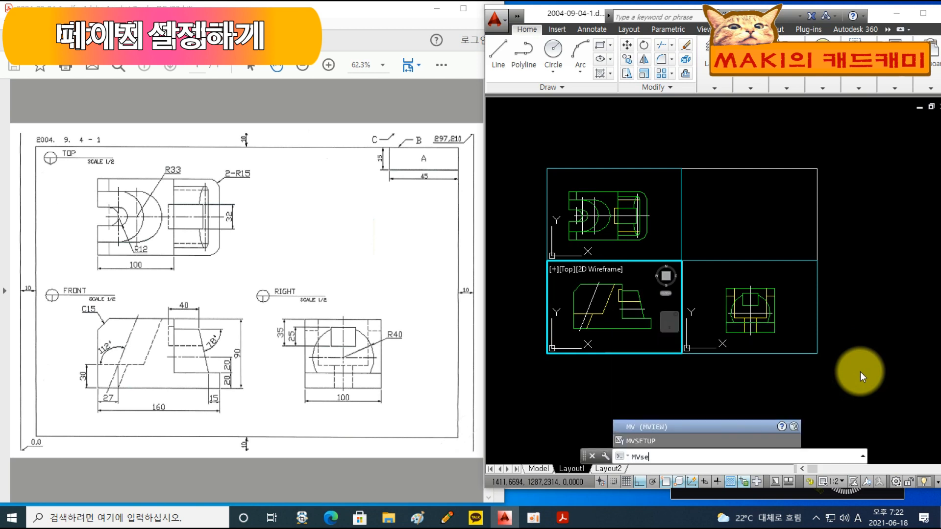
type("p")
key("Return")
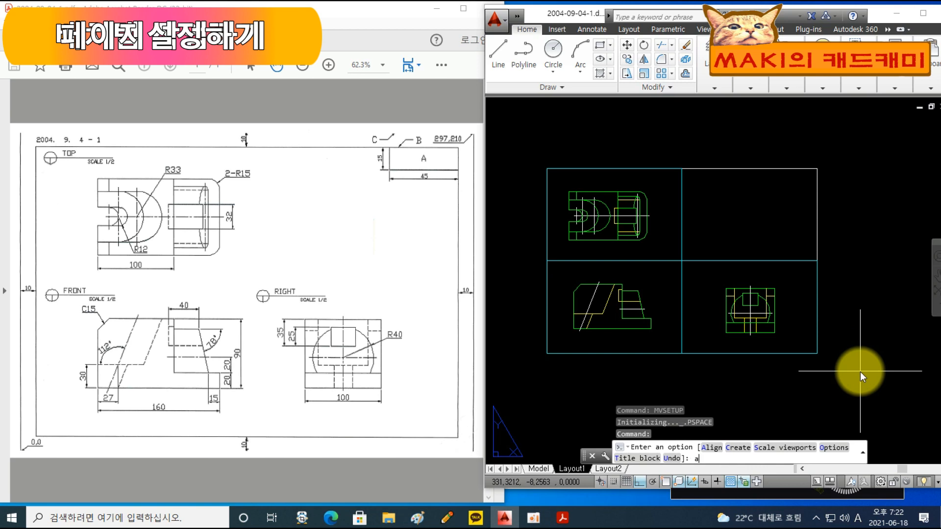
type("a")
key("Return")
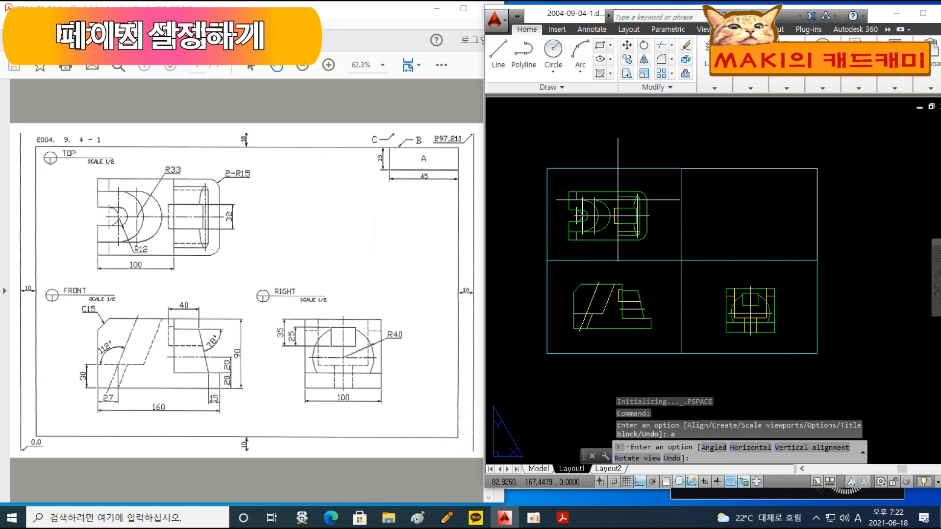
type("h")
key("Return")
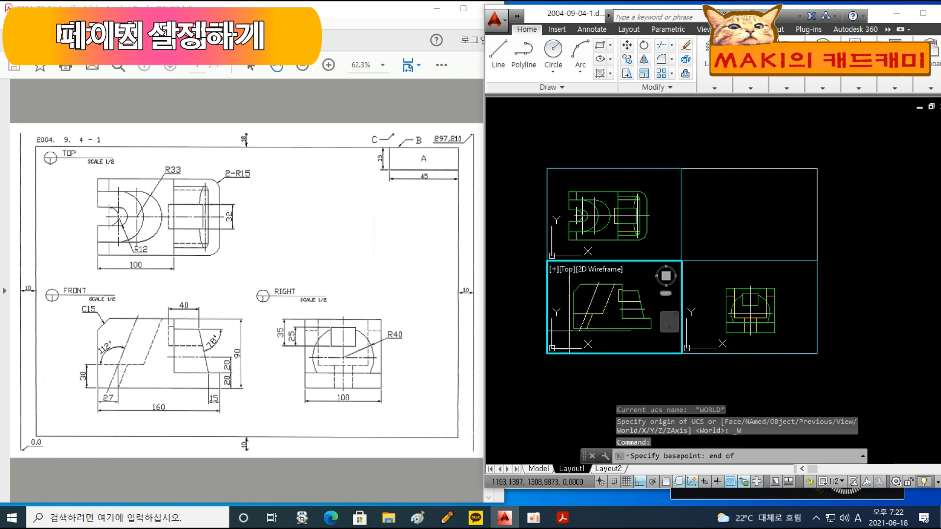
left_click(686, 333)
left_click(701, 335)
type("ewport to be panned")
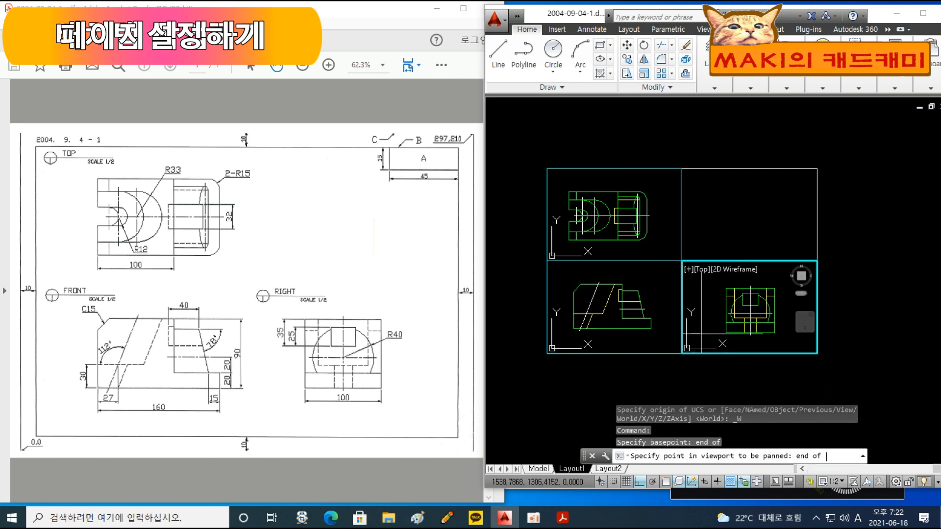
left_click(666, 305)
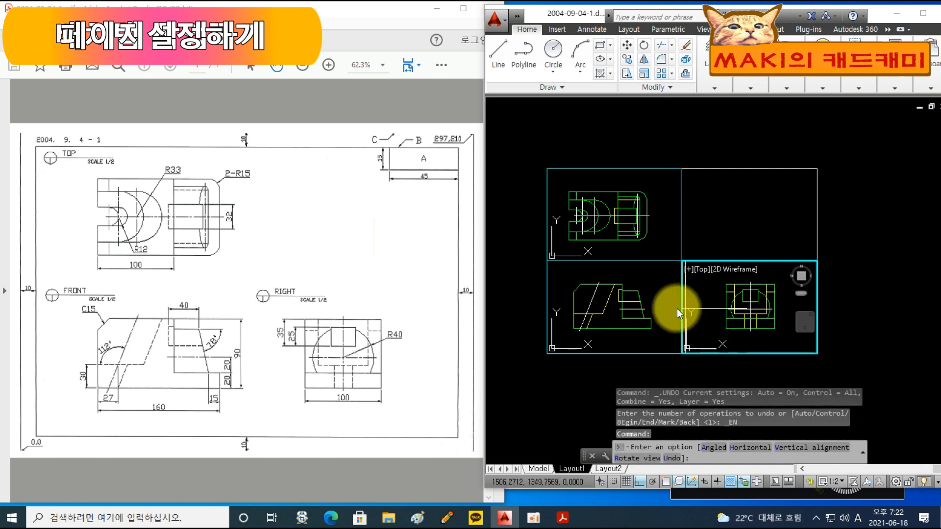
Step: Align the top view vertically with the front view in MVSETUP, matching their left edges, and end the command
left_click(564, 289)
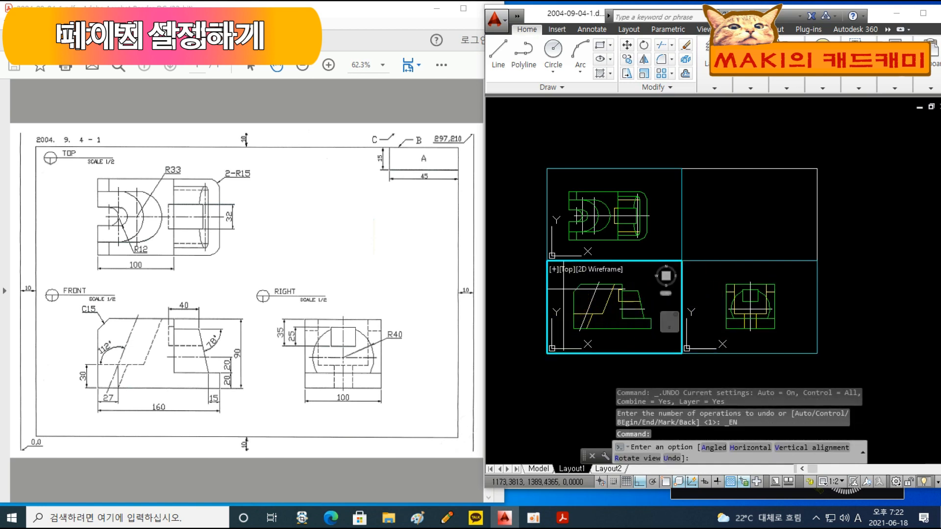
type("h")
key("Return")
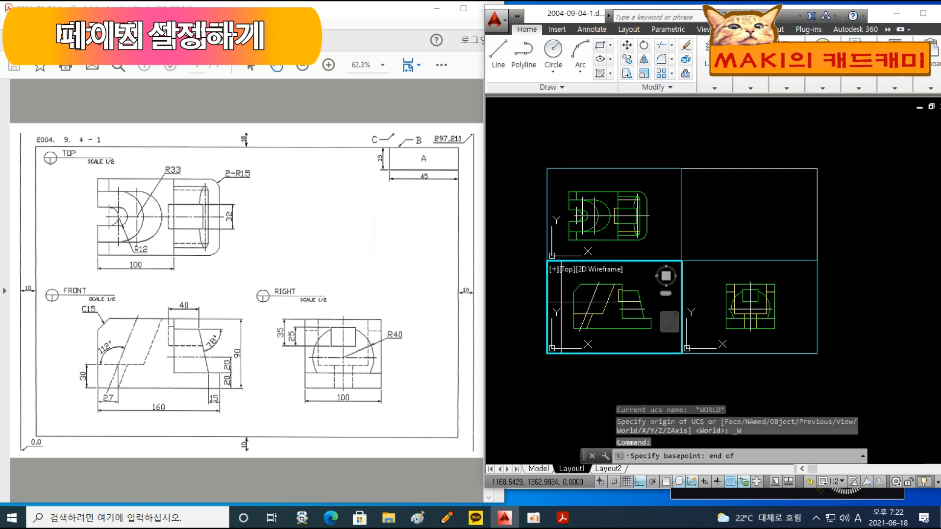
left_click(571, 243)
left_click(562, 228)
type("end")
key("space")
left_click(598, 216)
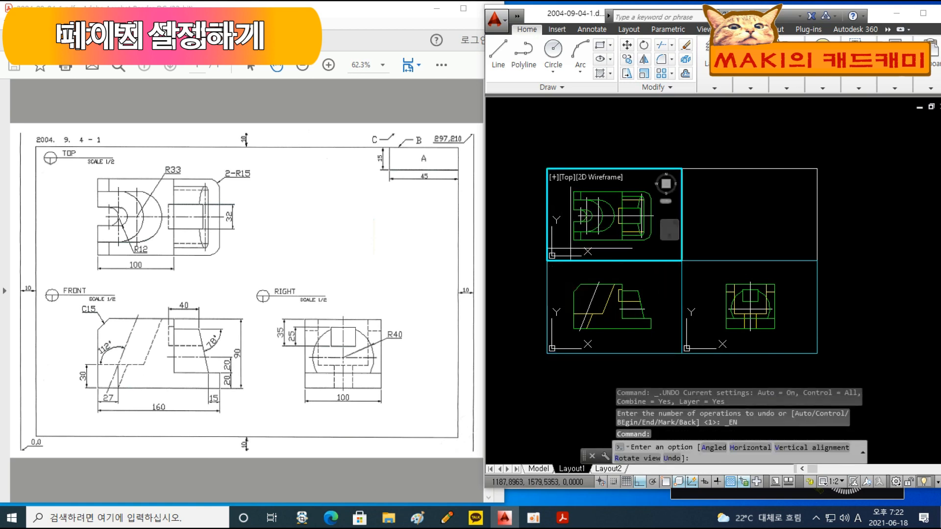
key("Escape")
key("Escape")
key("Escape")
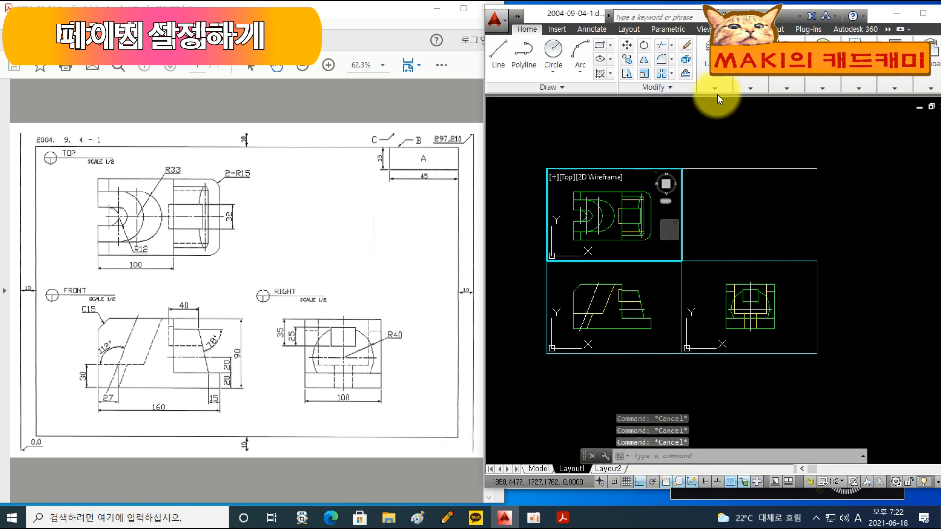
Step: Return to paper space and thaw the 치수 layer so the dimensions are displayed in the viewports
type("p")
key("Return")
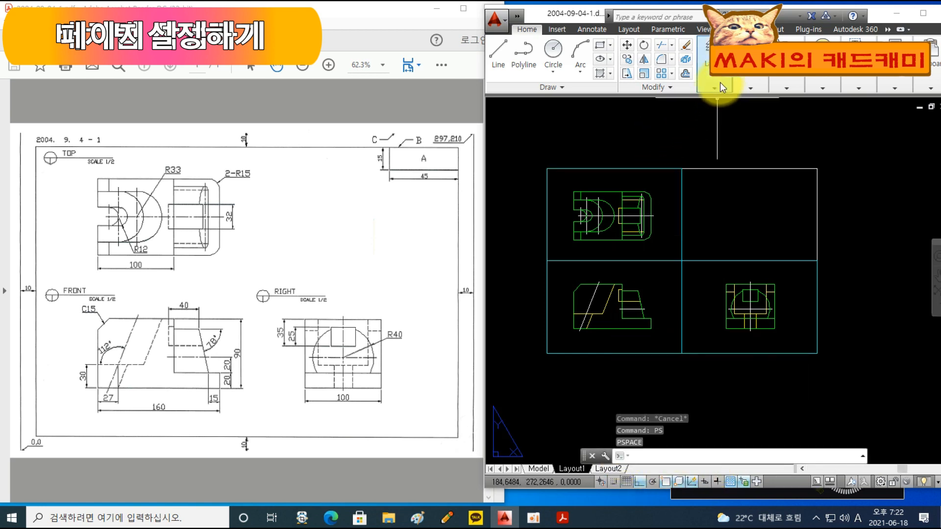
left_click(716, 88)
left_click(776, 130)
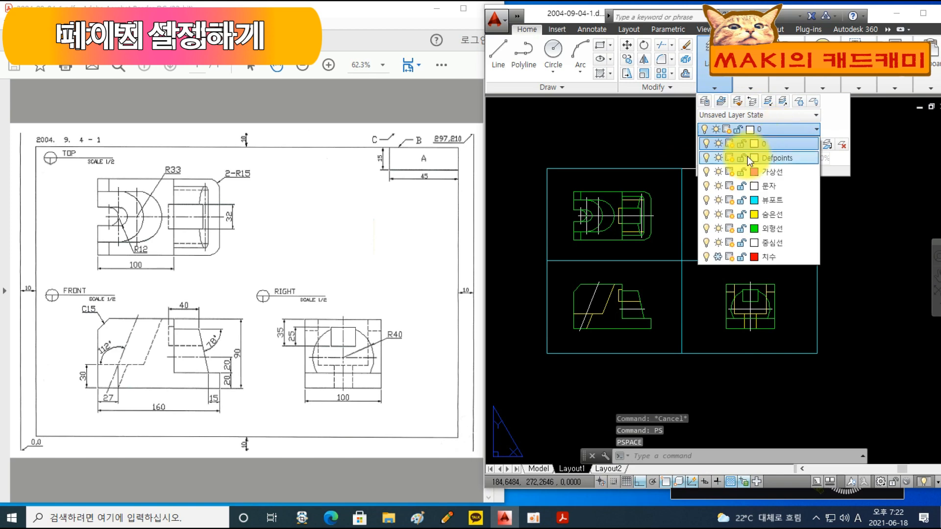
left_click(716, 248)
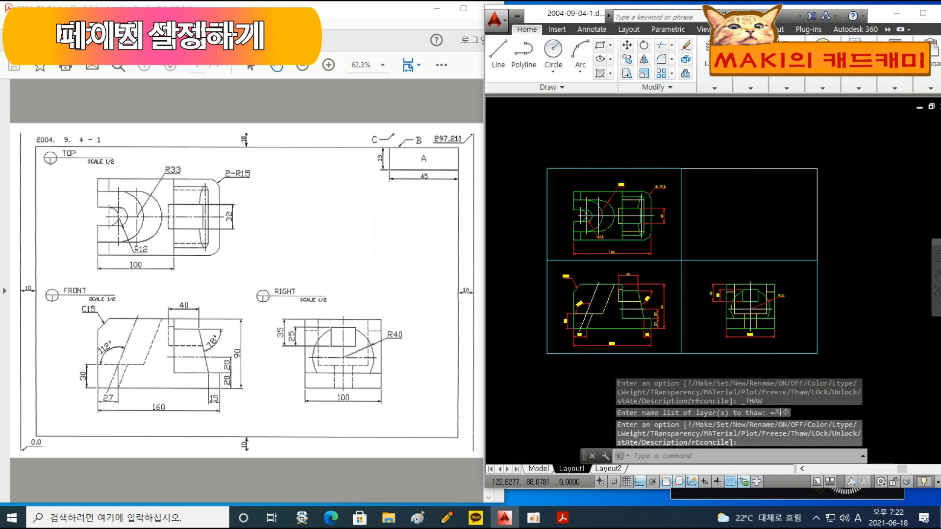
scroll(642, 272, "up", 3)
middle_click_drag(648, 274, 705, 284)
scroll(662, 254, "down", 3)
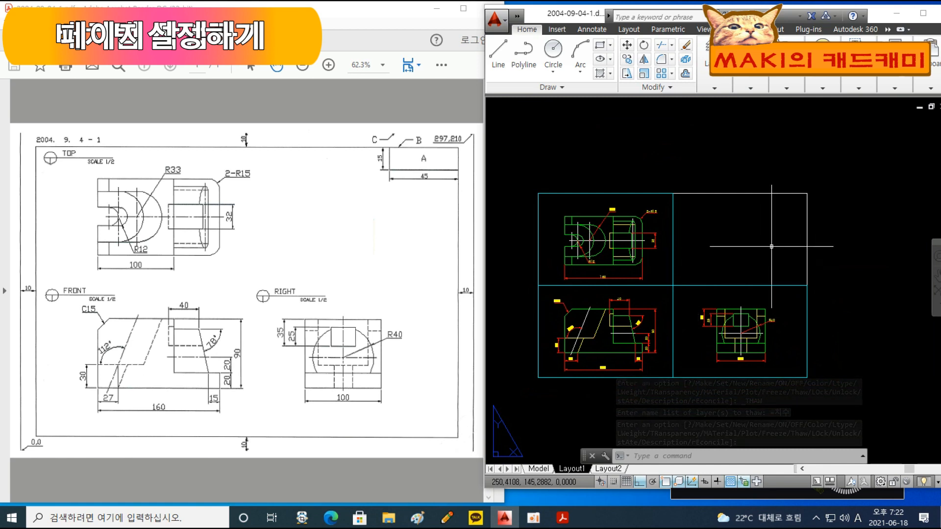
Step: Explode the rectangular border in the layout into separate lines
left_click(715, 89)
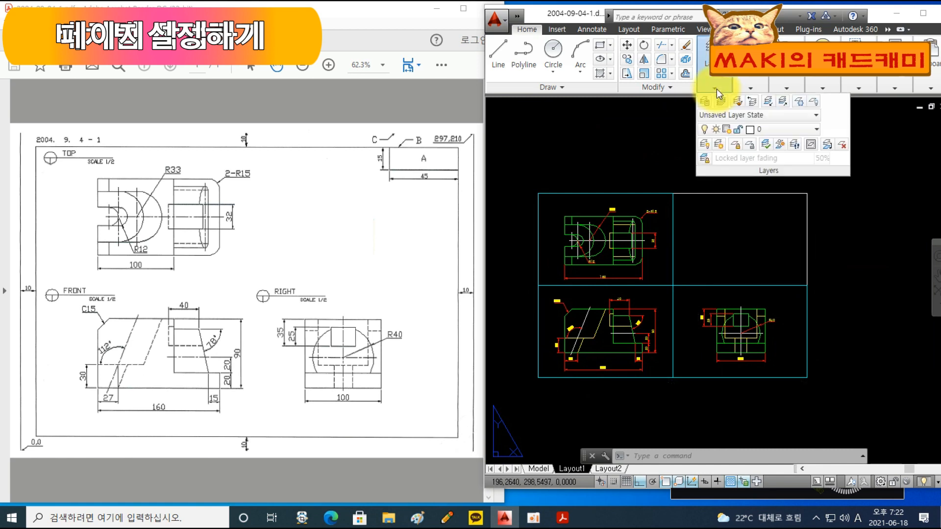
middle_click_drag(774, 246, 771, 250)
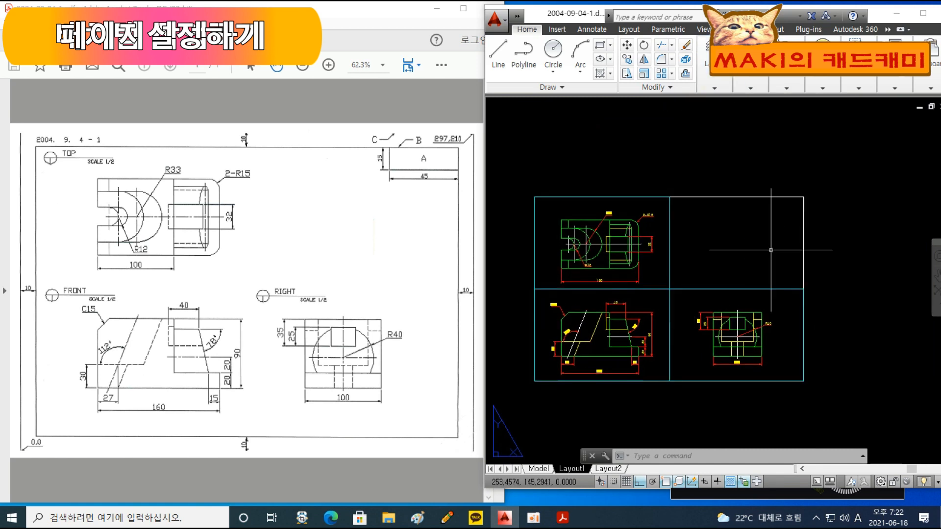
type("x")
key("Return")
left_click(857, 245)
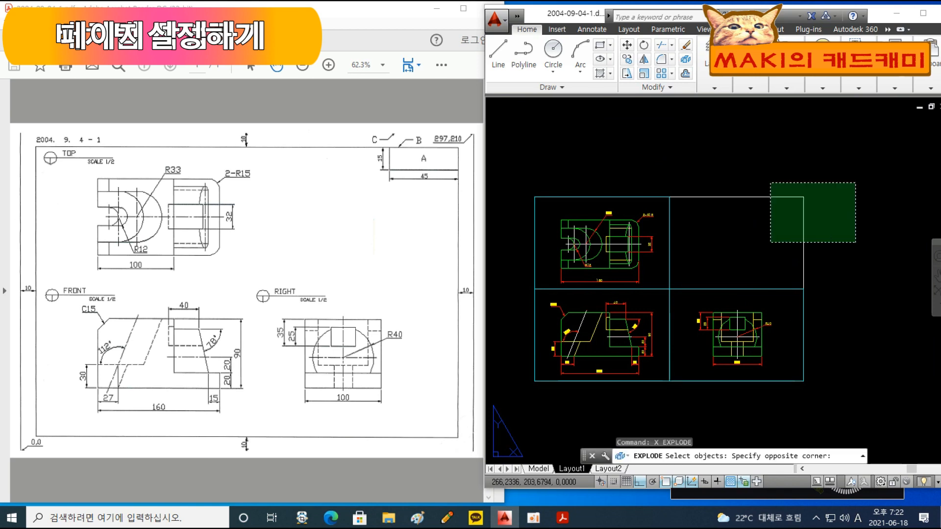
left_click(733, 154)
key("Return")
Step: Offset the exploded border's right edge 30 inward, and offset that new line another 25 inward, for the title block columns
type("o")
key("Return")
type("30")
key("Return")
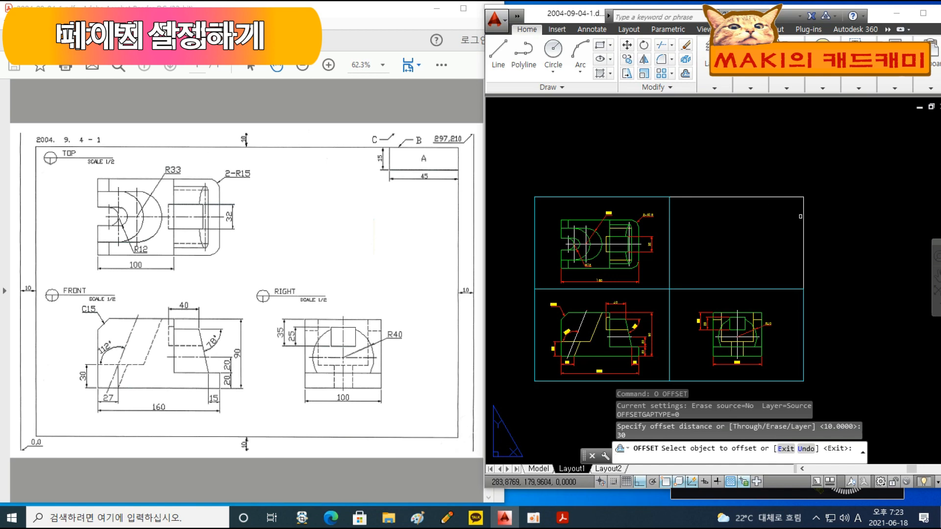
left_click(802, 216)
left_click(790, 211)
key("Return")
key("Return")
type("25")
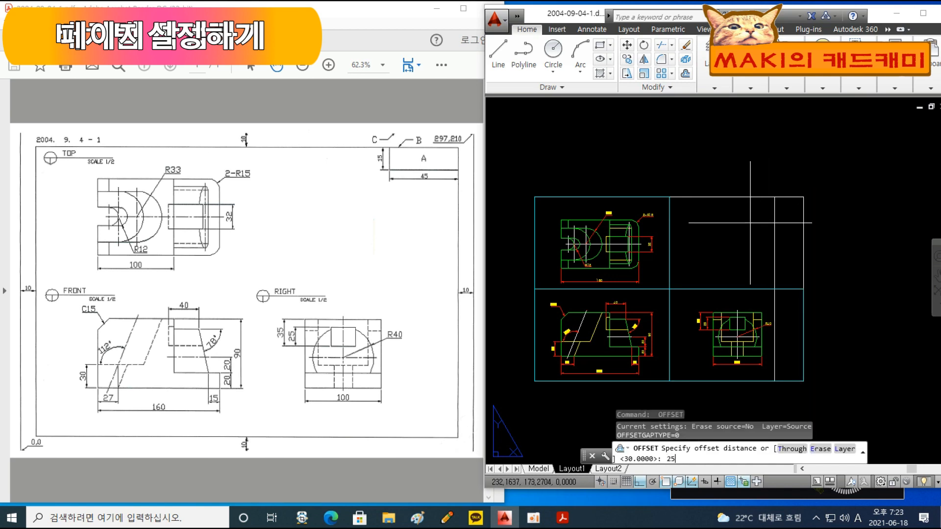
key("Return")
left_click(774, 213)
left_click(733, 216)
Step: Offset the border's top edge downward three times at 8 spacing for the title block rows
key("Return")
key("Return")
type("8")
key("Return")
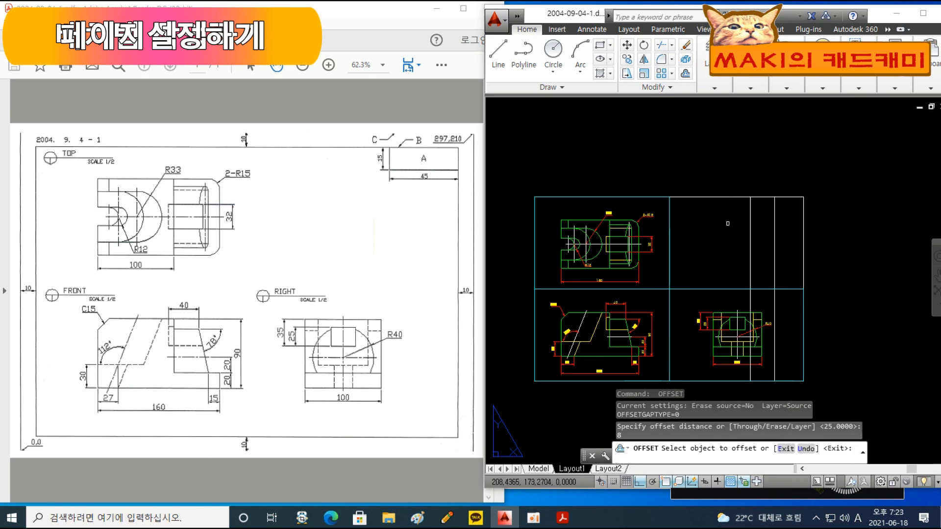
left_click(731, 198)
left_click(731, 202)
left_click(733, 205)
left_click(738, 211)
key("Escape")
key("Escape")
Step: Trim the offset lines into a two-column, three-row title block in the border's upper-right corner
scroll(755, 247, "up", 2)
type("t")
key("Return")
left_click(769, 221)
left_click(737, 200)
key("Return")
left_click(807, 239)
left_click(726, 231)
left_click(722, 213)
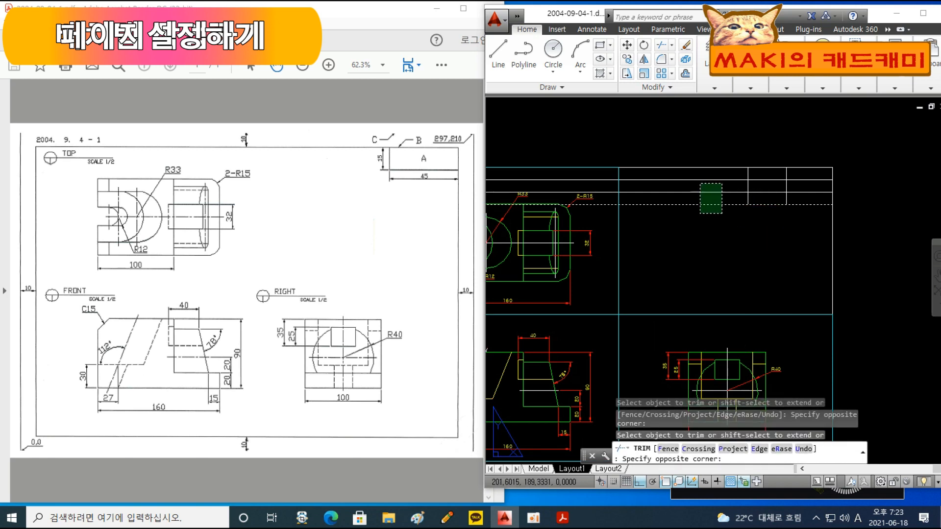
left_click(700, 175)
key("Return")
scroll(753, 248, "up", 2)
middle_click_drag(753, 248, 714, 305)
type("TXT")
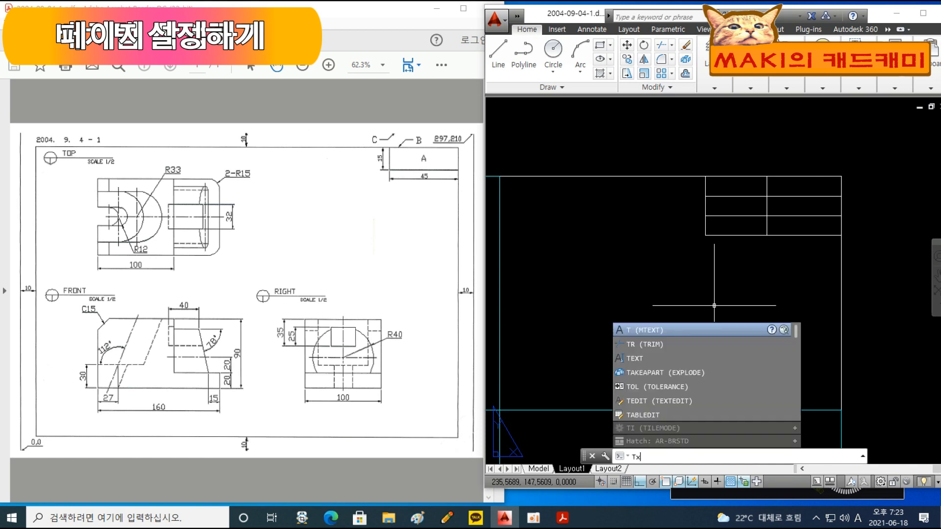
key("Escape")
key("Escape")
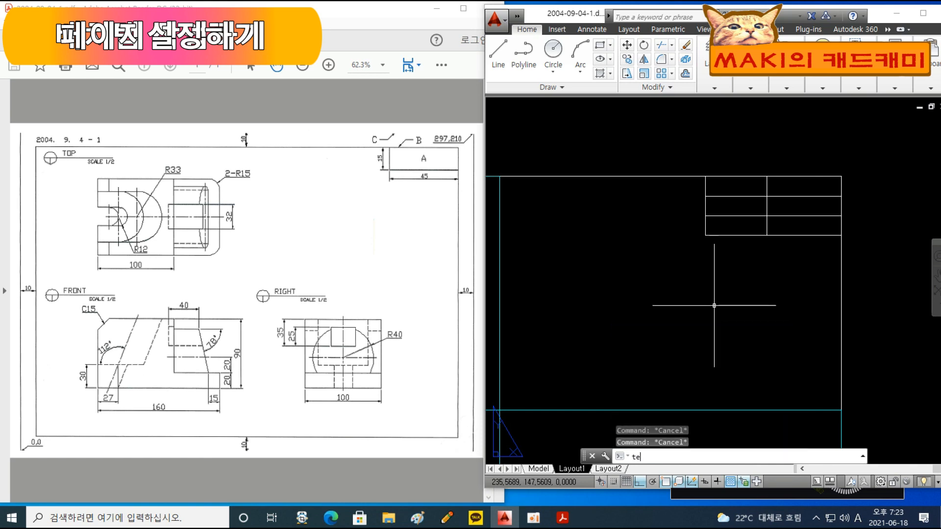
Step: Add center-justified single-line text 수험번호 with height 3 and rotation 0 in the title block's top-left cell
type("text")
key("Return")
scroll(717, 227, "up", 1)
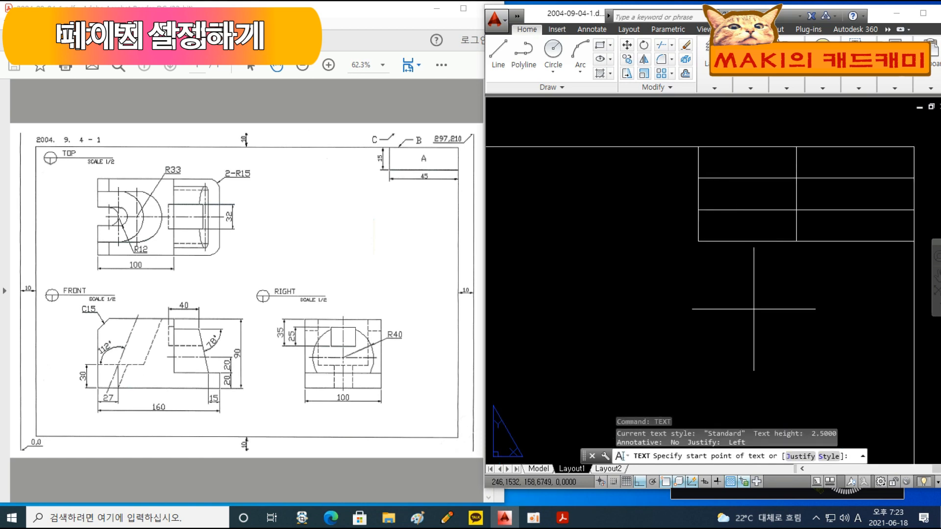
type("j")
key("Return")
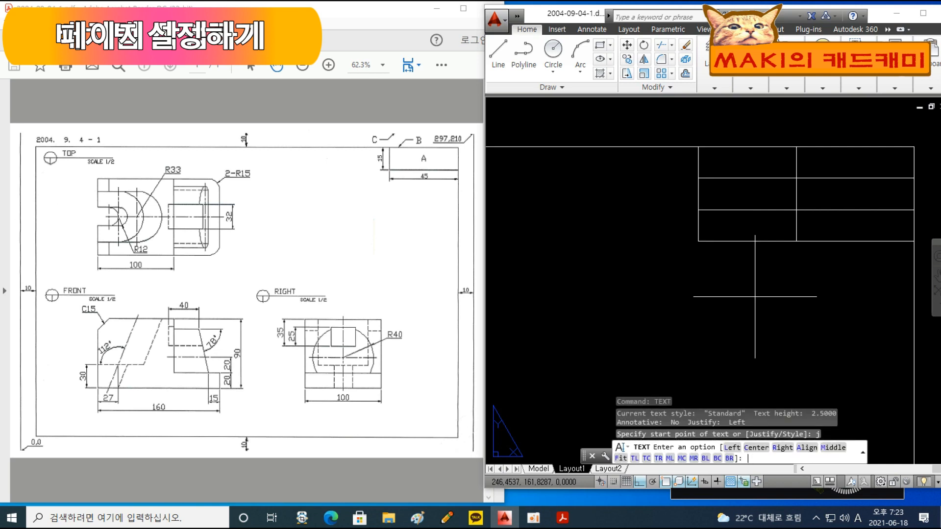
type("c")
key("Return")
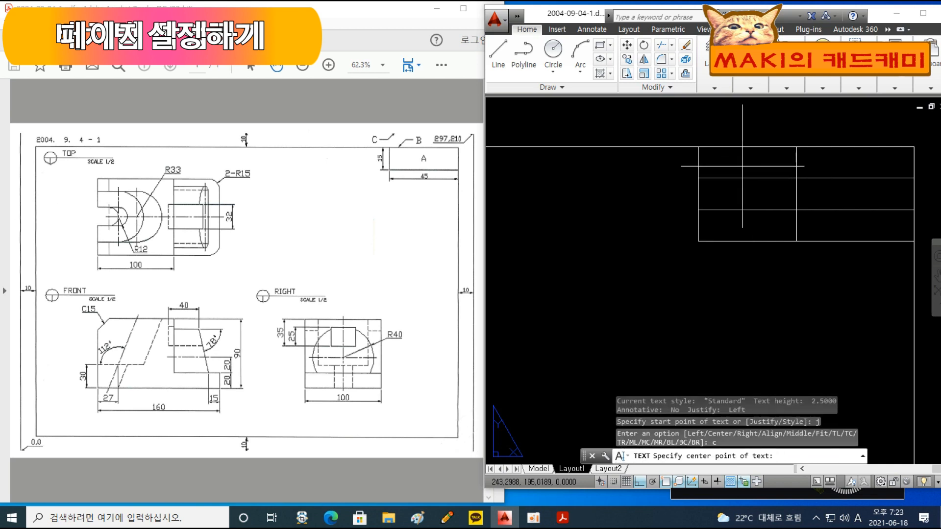
left_click(745, 169)
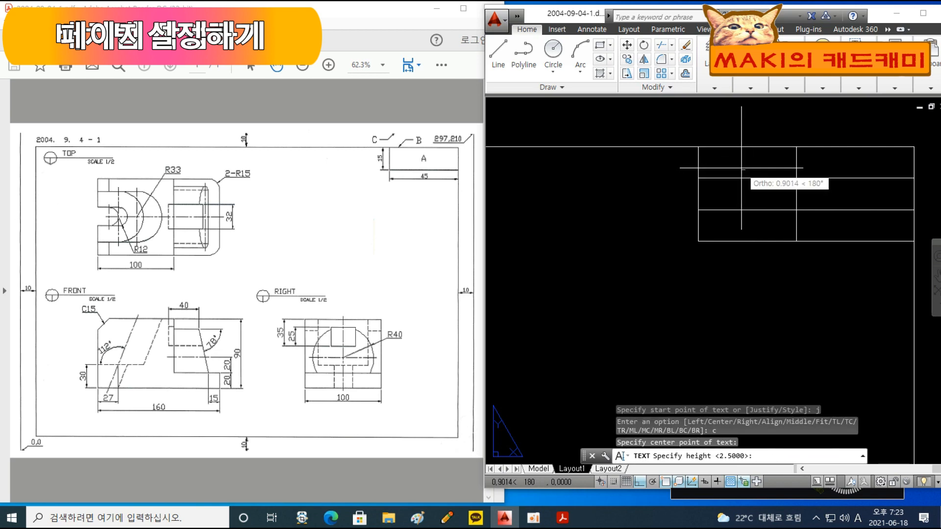
type("6")
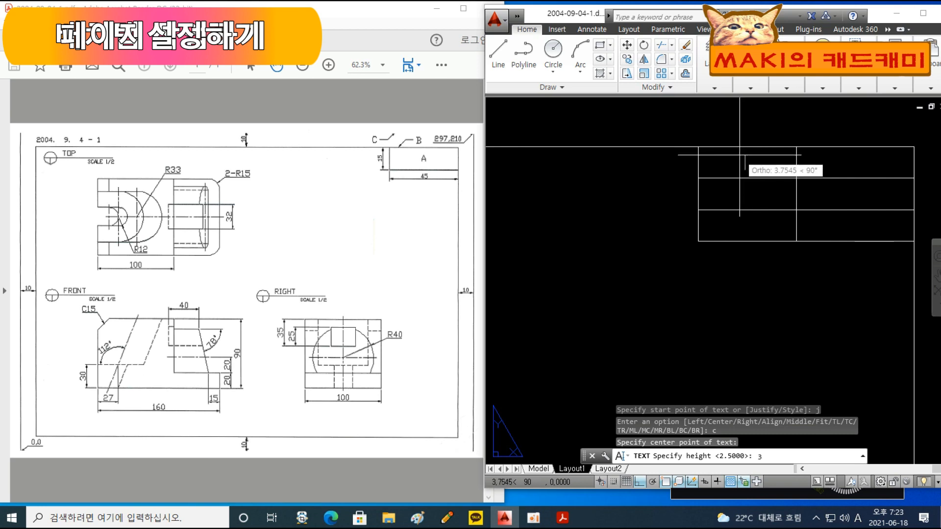
key("Return")
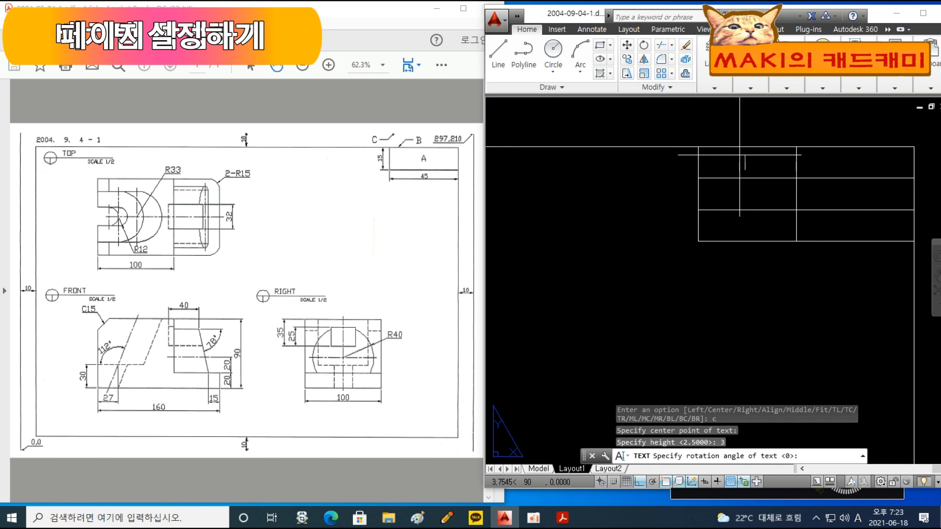
key("Return")
type("수험번")
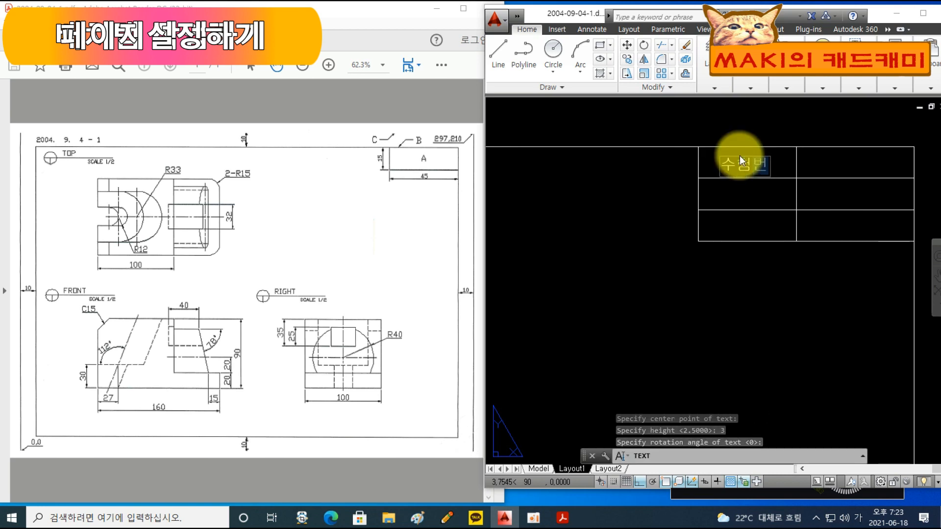
type("호")
key("Escape")
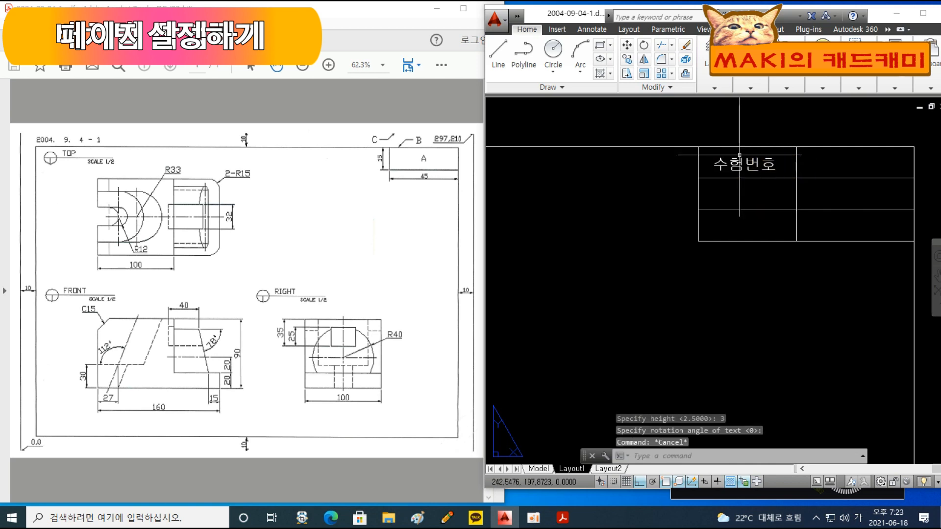
key("Return")
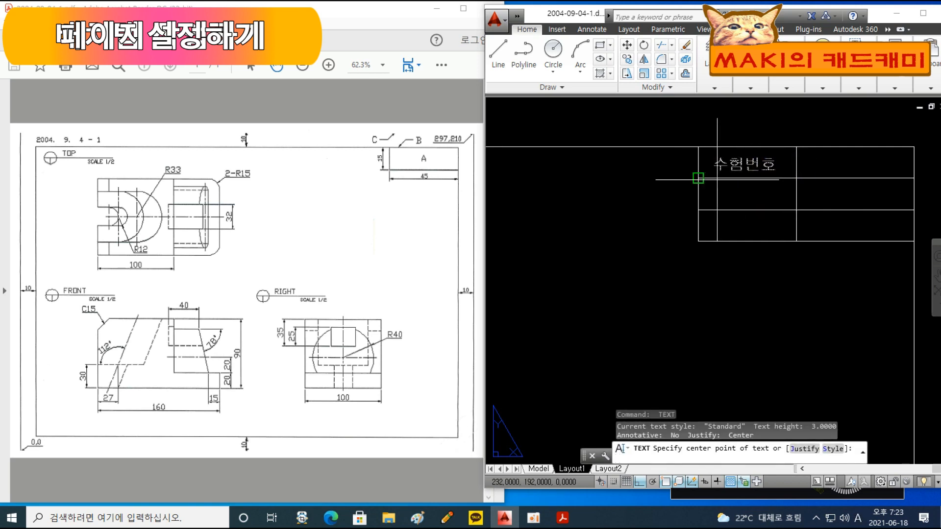
key("Escape")
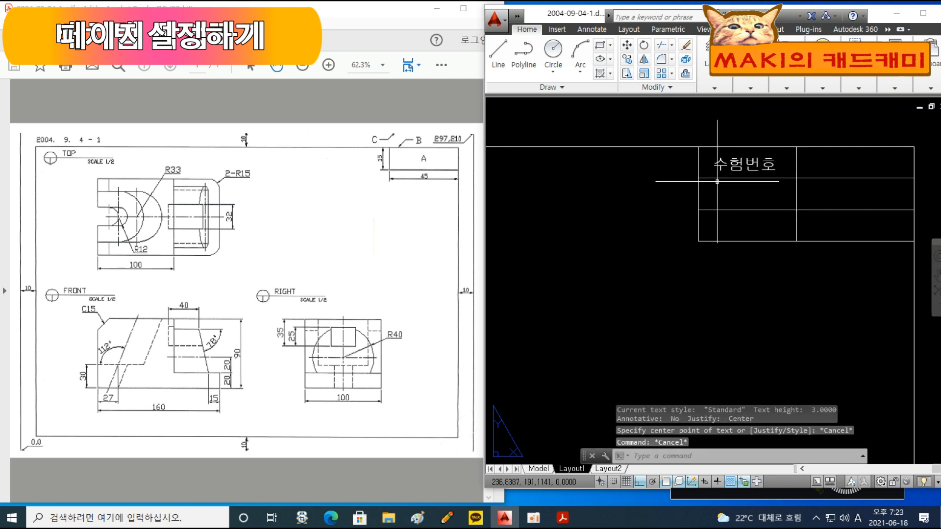
Step: Move the 수험번호 text slightly so it sits in the middle of its cell
key("Hangul")
key("Hangul")
type("m")
key("Return")
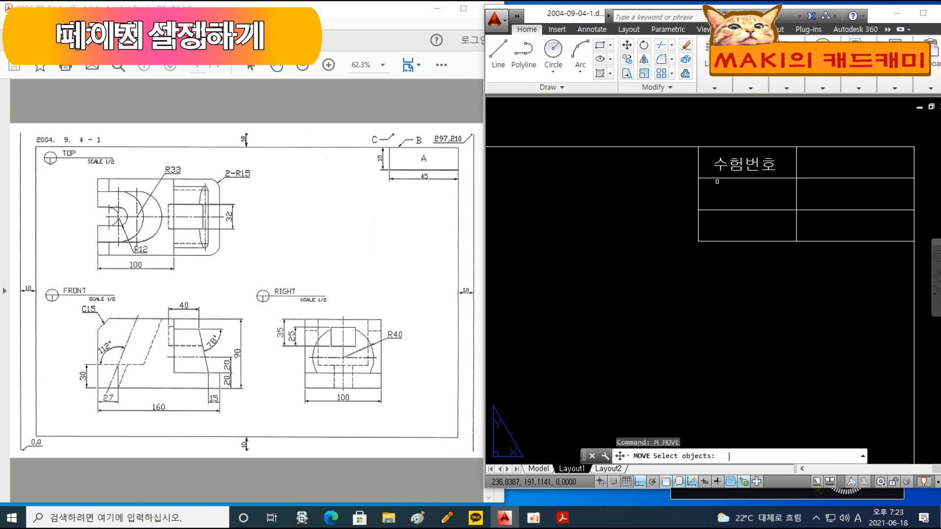
scroll(750, 157, "up", 4)
left_click(745, 176)
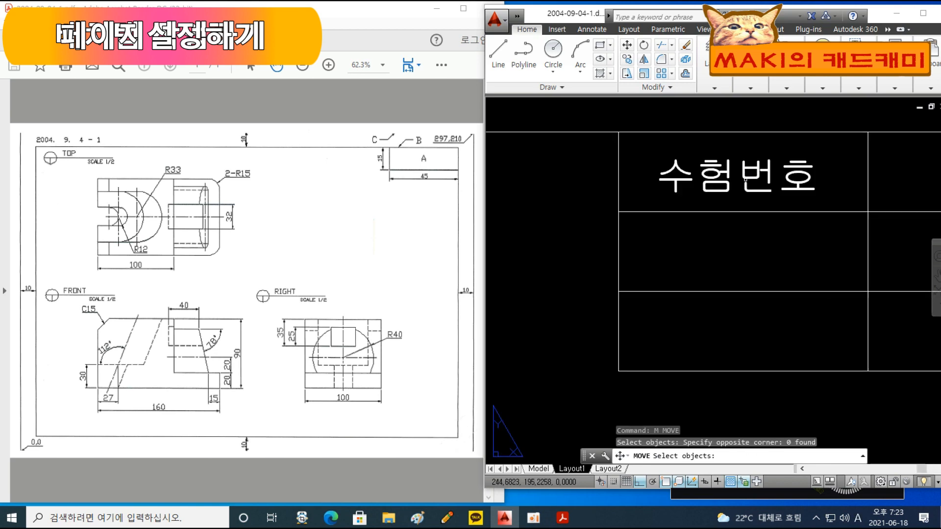
left_click(753, 176)
key("Return")
left_click(746, 191)
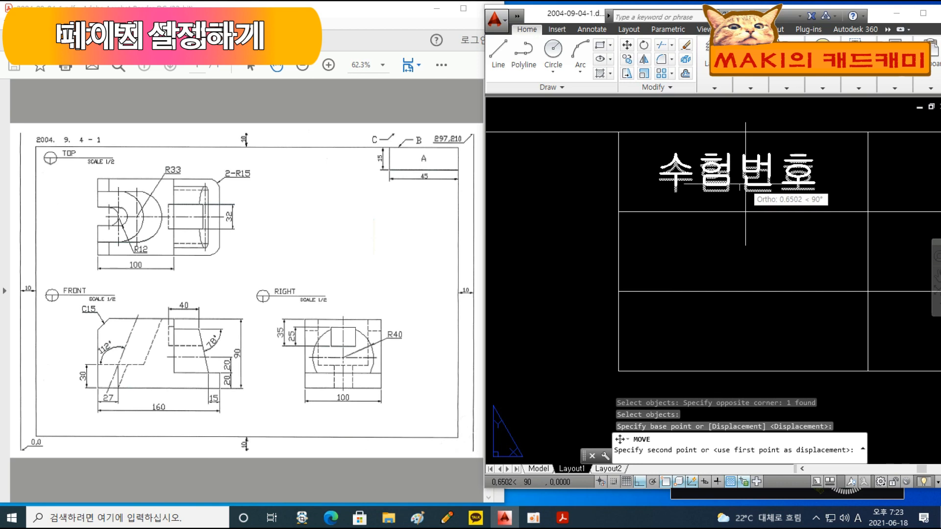
key("F8")
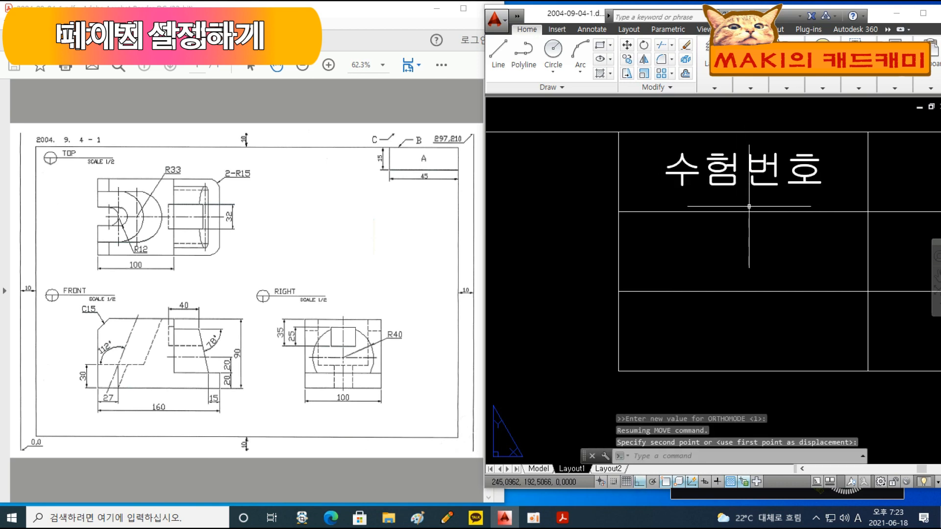
Step: Copy the 수험번호 text down into the second and third cells of the left column
scroll(758, 206, "down", 2)
left_click(714, 201)
type("co")
key("Return")
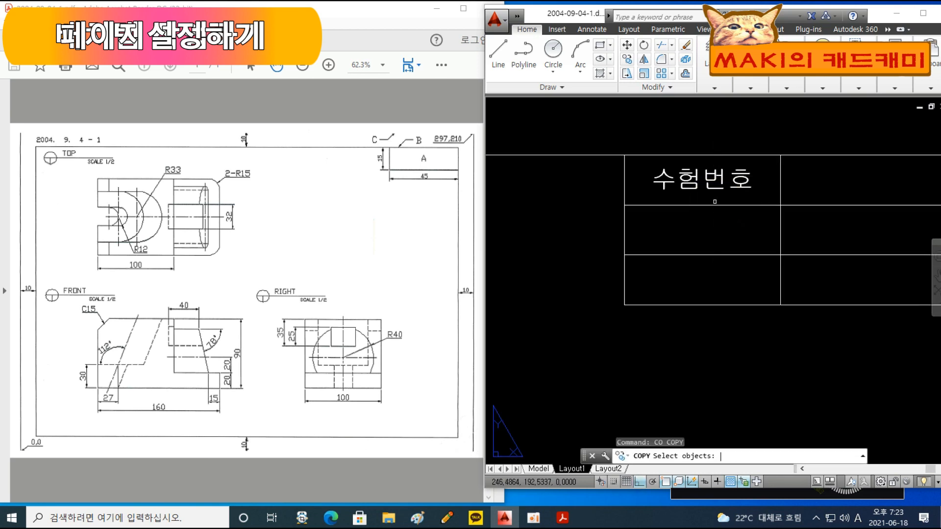
left_click(713, 188)
key("Return")
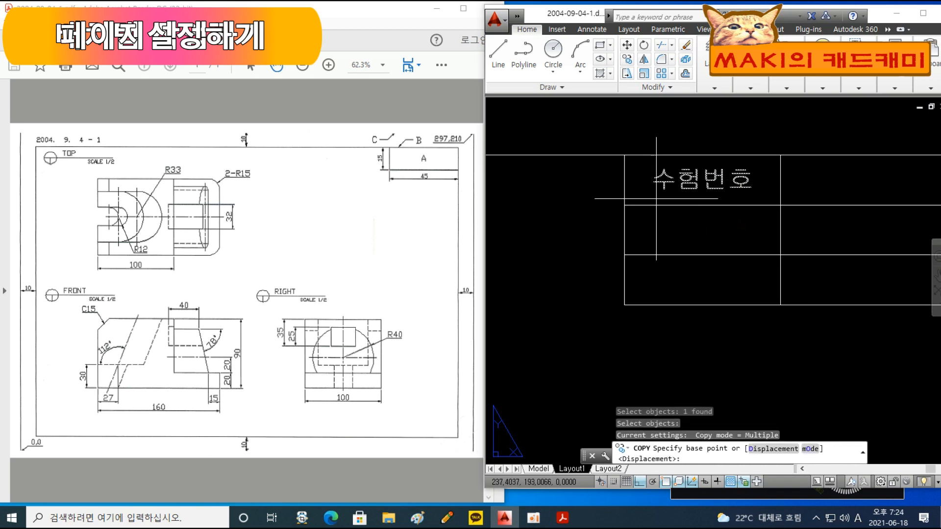
left_click(704, 181)
left_click(706, 230)
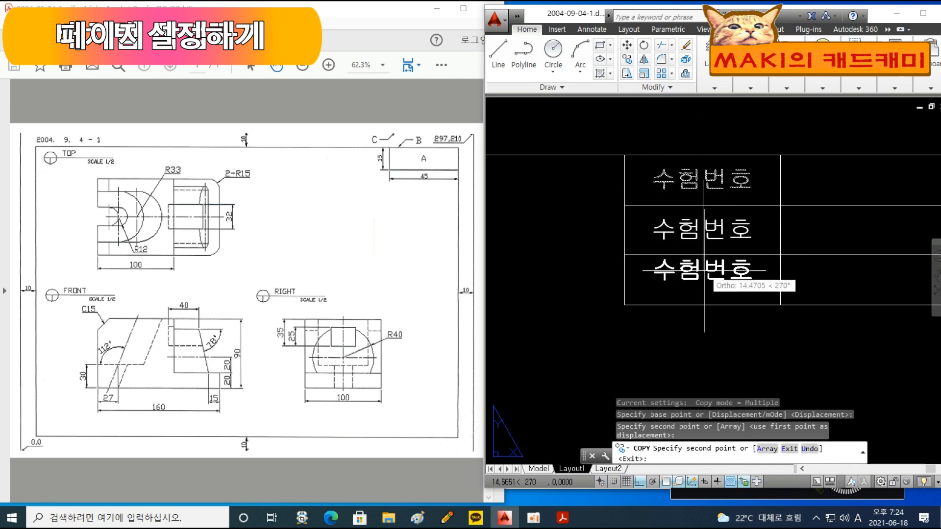
left_click(706, 281)
Step: Copy the 수험번호 text into the top-right cell, and copy that text down into the two cells below it
middle_click_drag(706, 281, 604, 273)
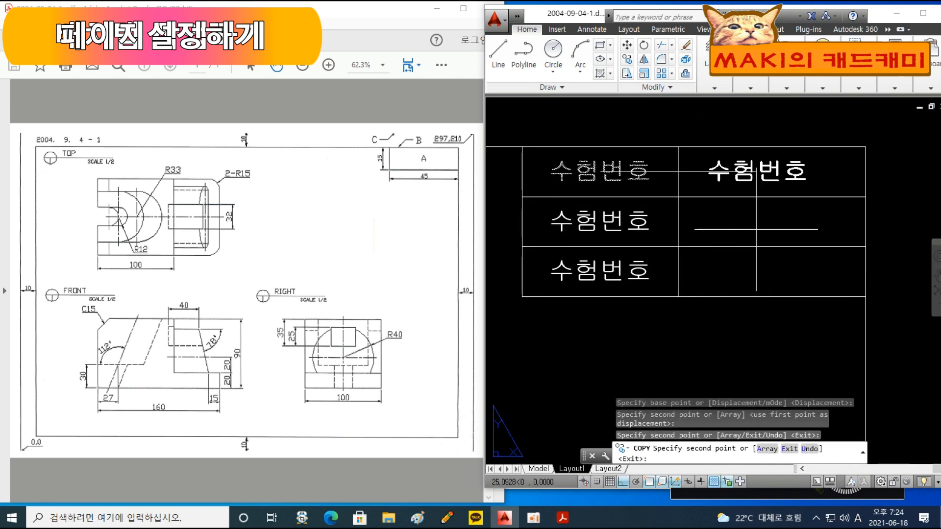
left_click(771, 181)
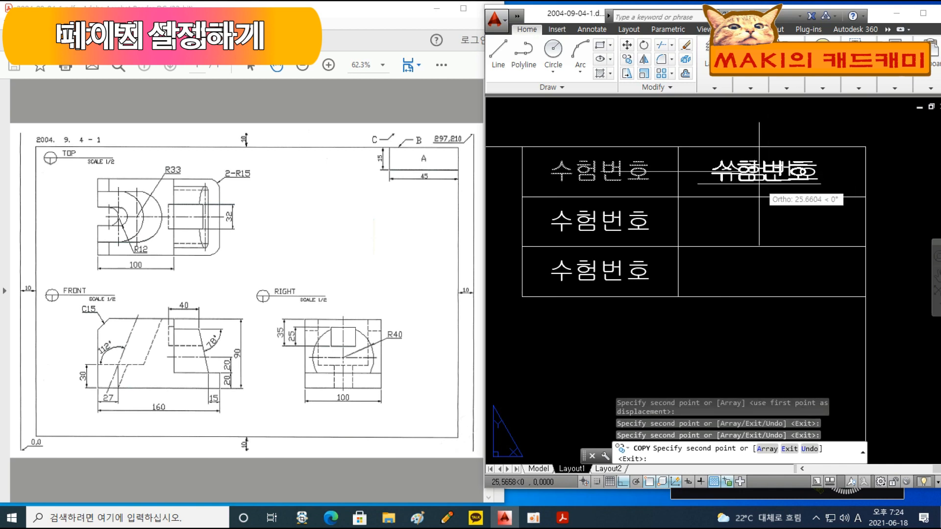
key("Return")
key("Return")
left_click(769, 170)
key("Return")
left_click(769, 168)
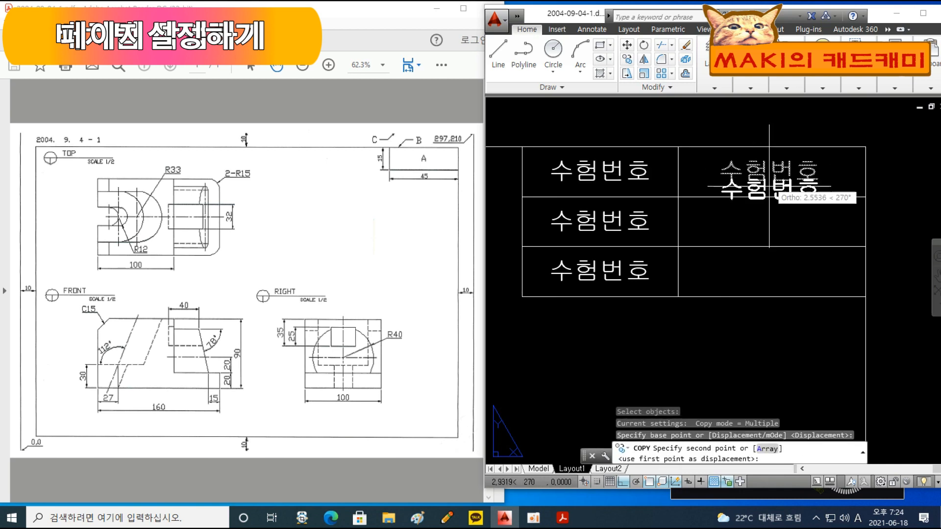
left_click(770, 220)
left_click(774, 269)
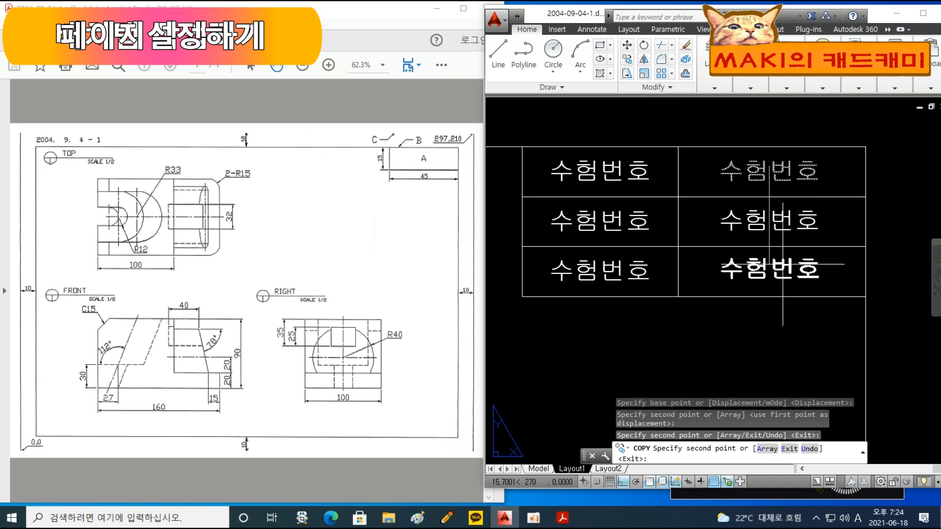
key("Escape")
key("Escape")
left_click(617, 221)
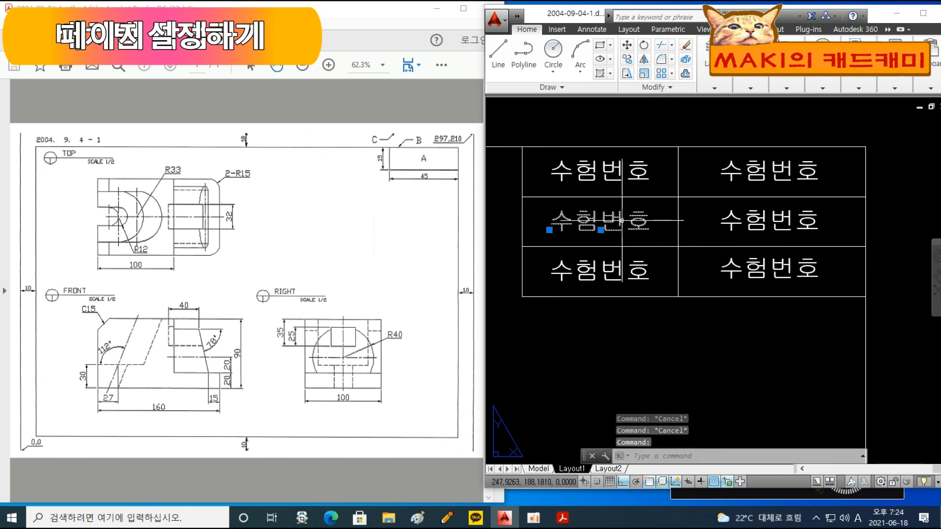
double_click(613, 221)
key("Escape")
key("Escape")
Step: Change the second and third labels in the title block's left column to 이름 and 일자
type("dde")
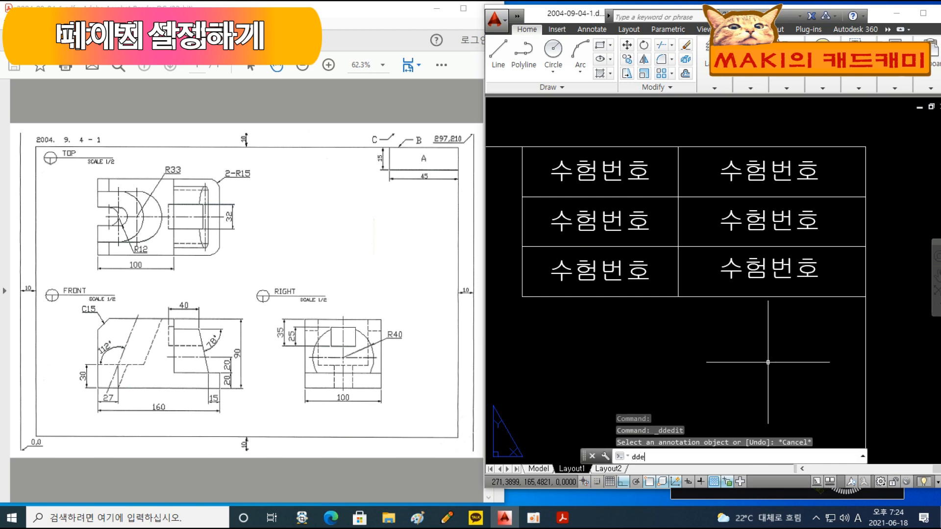
type("dit")
key("Return")
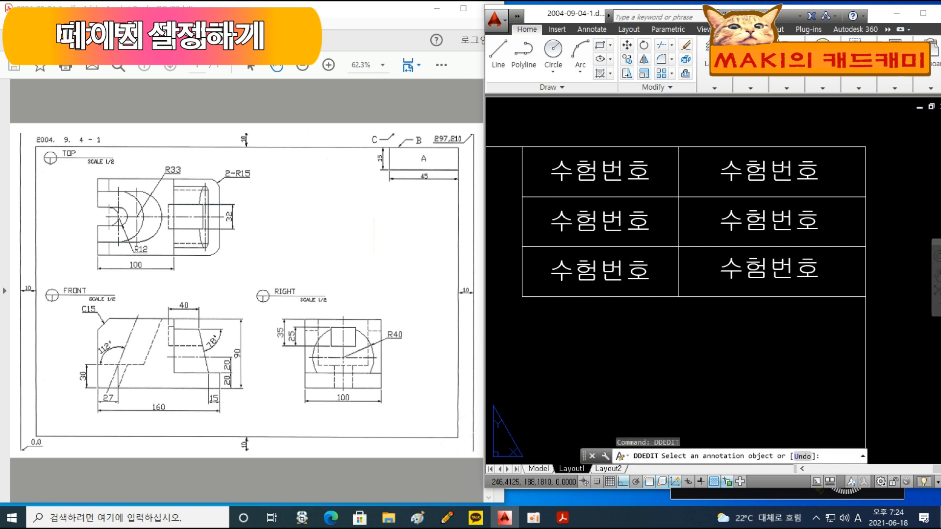
left_click(590, 243)
type("dl")
key("BackSpace")
key("BackSpace")
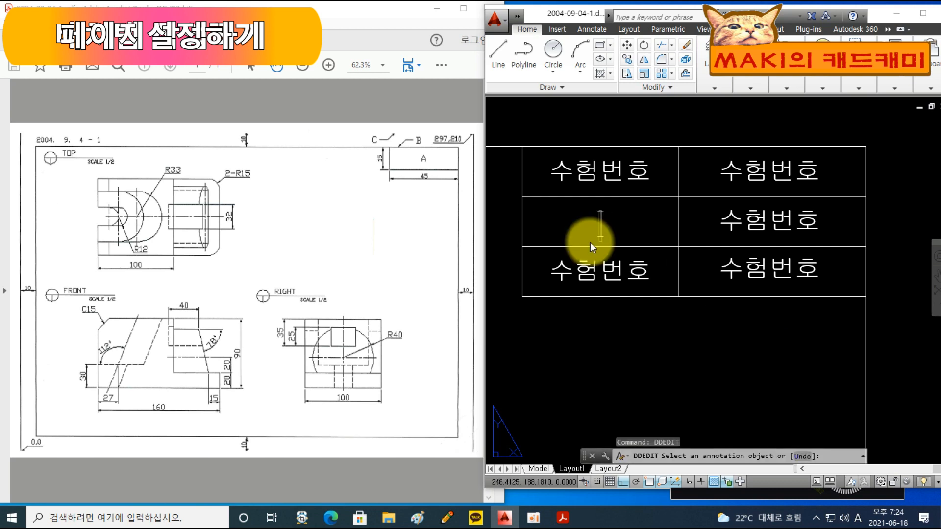
key("Hangul")
type("이름")
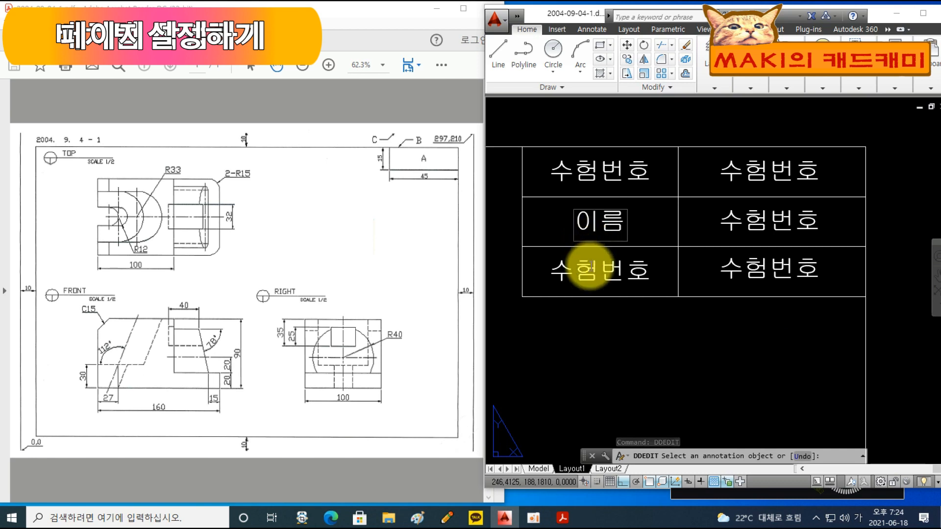
left_click(589, 267)
left_click(588, 269)
type("일자")
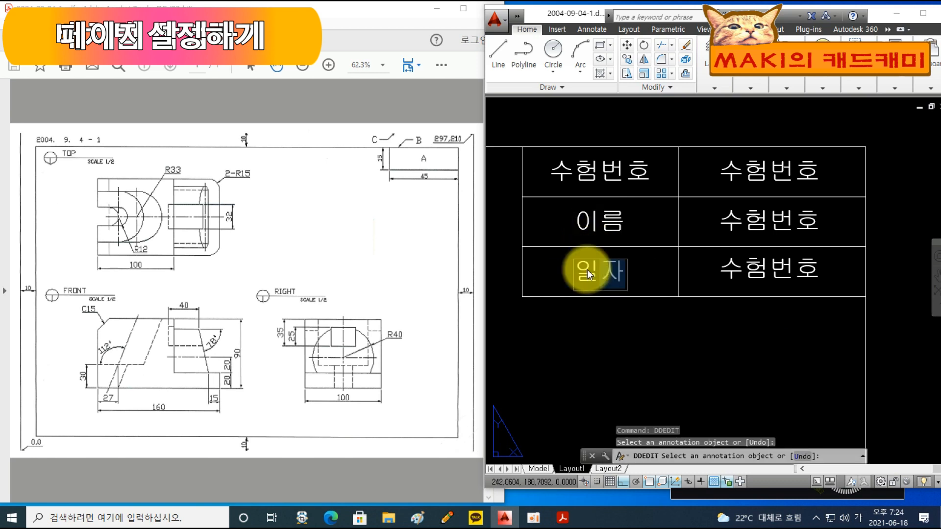
Step: Replace the right-column title block texts with the examinee number, the examinee's full name and the date 0000.00.00
left_click(759, 230)
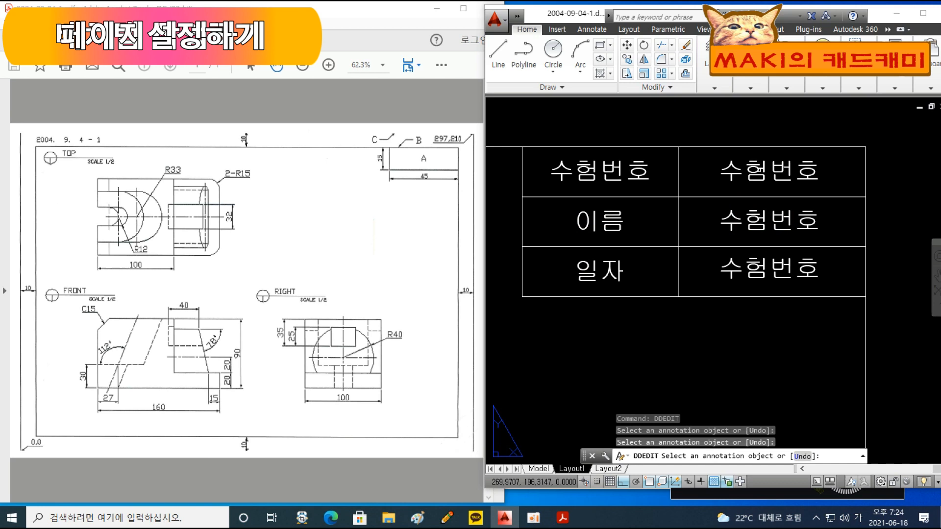
left_click(734, 183)
type("123")
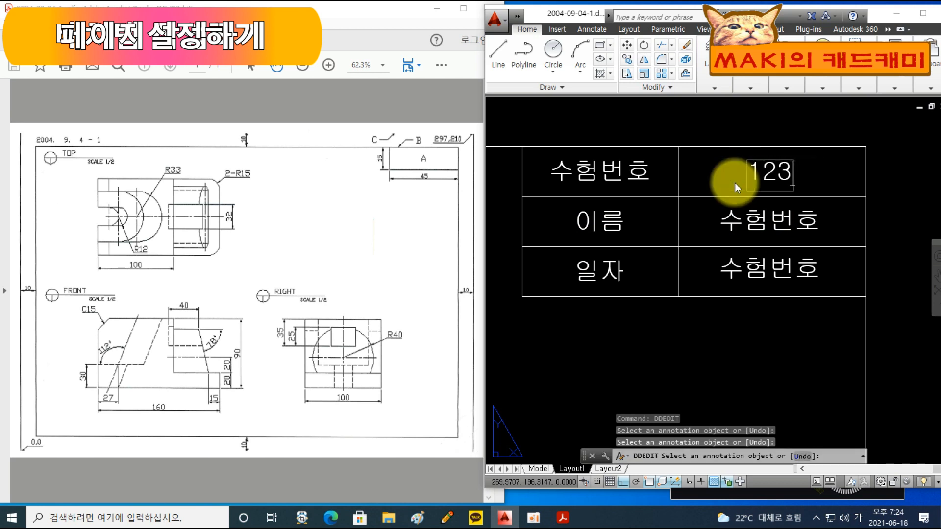
type("456789")
left_click(763, 219)
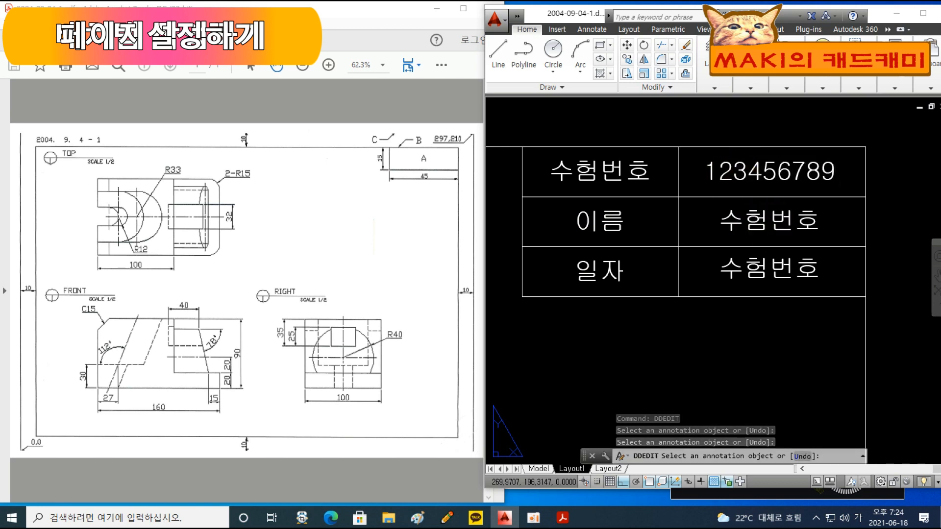
left_click(748, 218)
type("홍")
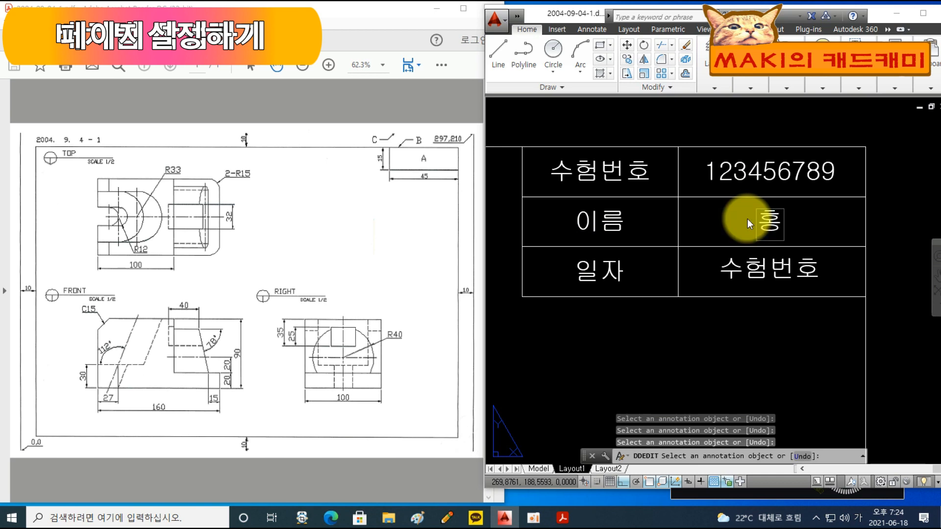
type("길동")
left_click(745, 267)
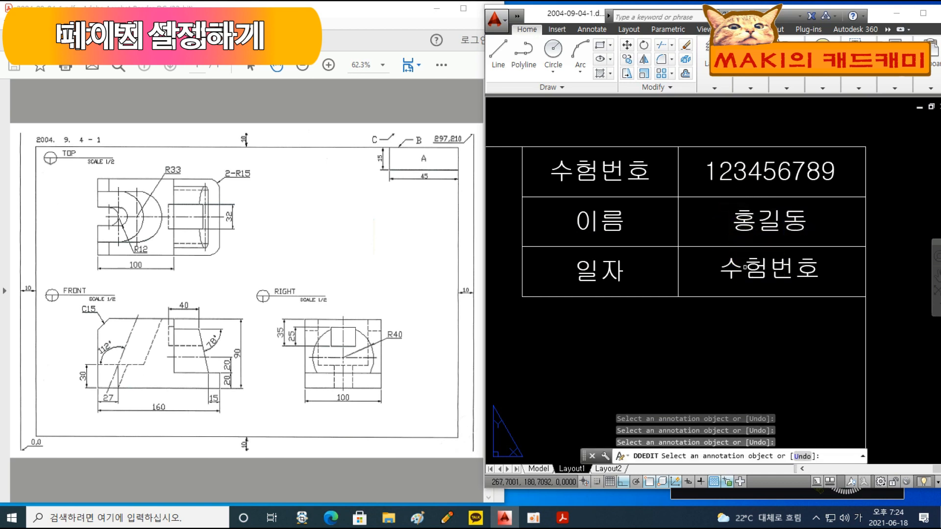
type("000")
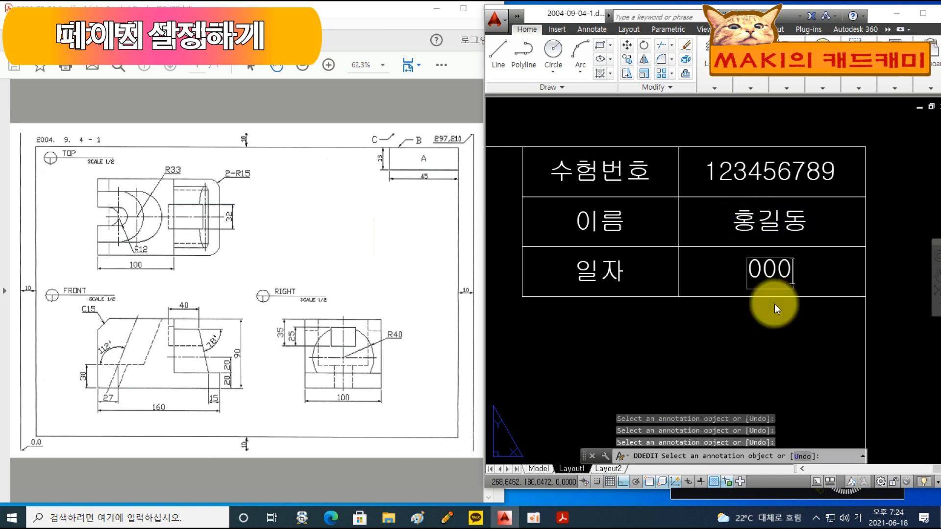
type("0.00.00")
left_click(769, 325)
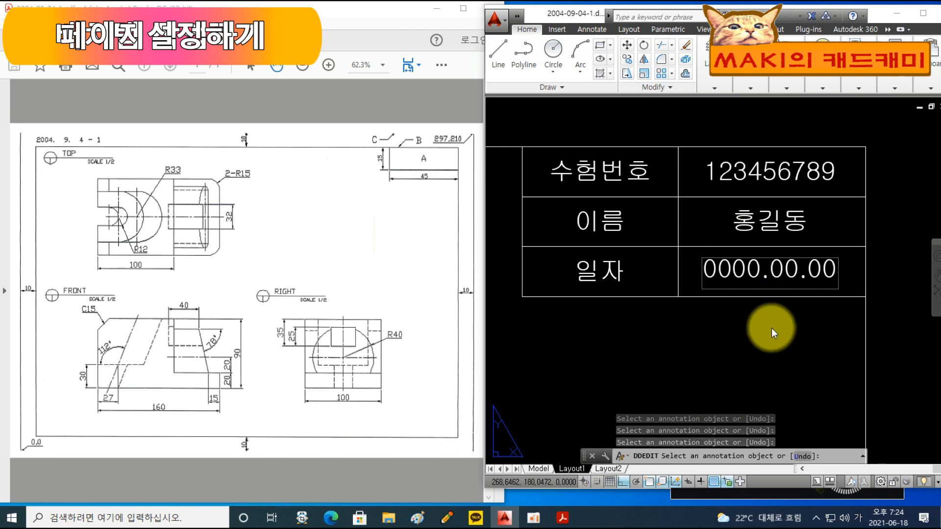
key("Escape")
key("Escape")
Step: Assign all six title block texts to the 문자 layer
left_click(533, 156)
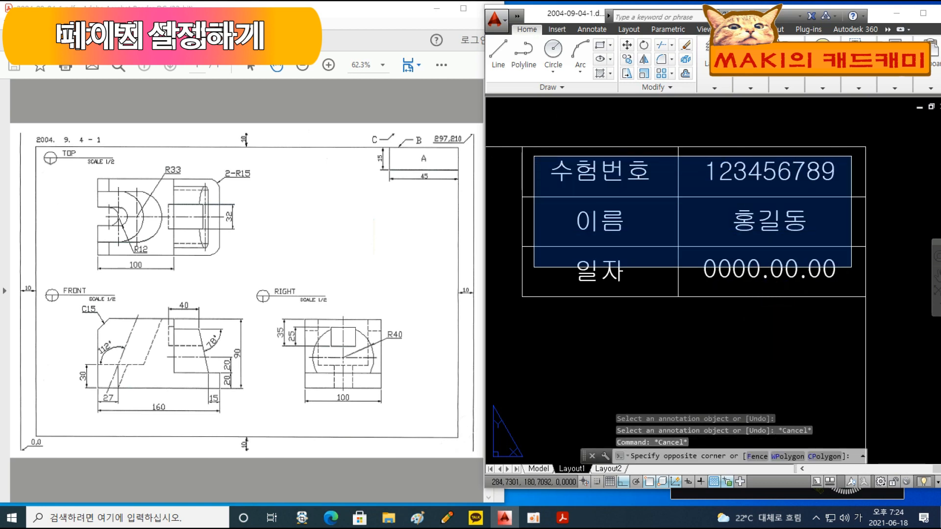
left_click(853, 278)
left_click(714, 85)
left_click(774, 130)
left_click(772, 172)
key("Escape")
key("Escape")
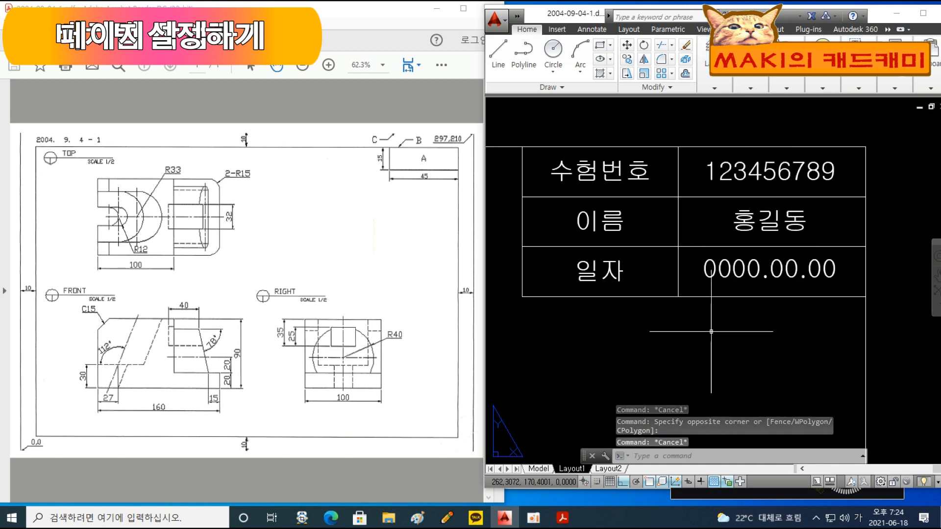
Step: Insert the view title symbol block in the top view's viewport, above the view's upper-left corner
scroll(670, 305, "down", 4)
mouse_move(619, 354)
middle_mouse_down()
mouse_move(750, 272)
mouse_move(703, 289)
middle_mouse_up()
scroll(775, 289, "down", 2)
middle_click_drag(652, 340, 716, 310)
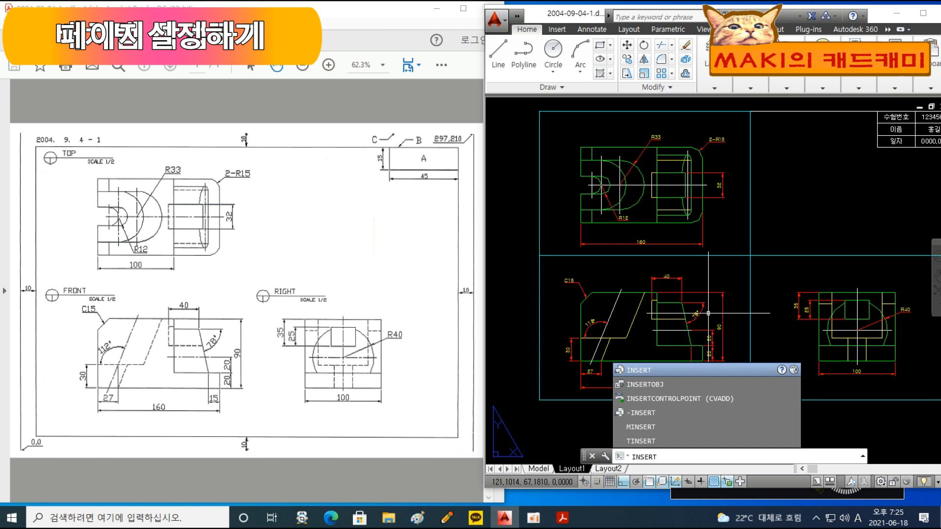
key("Return")
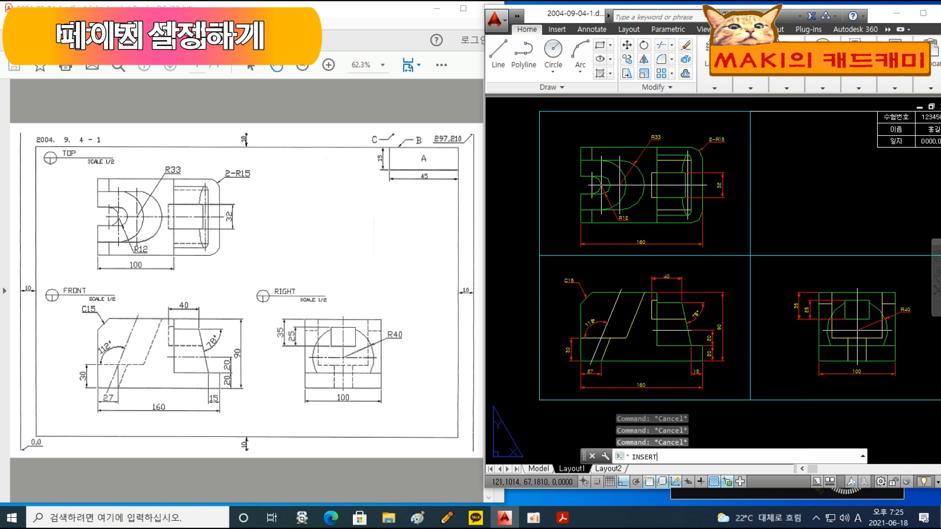
left_click(652, 215)
key("Return")
left_click(628, 357)
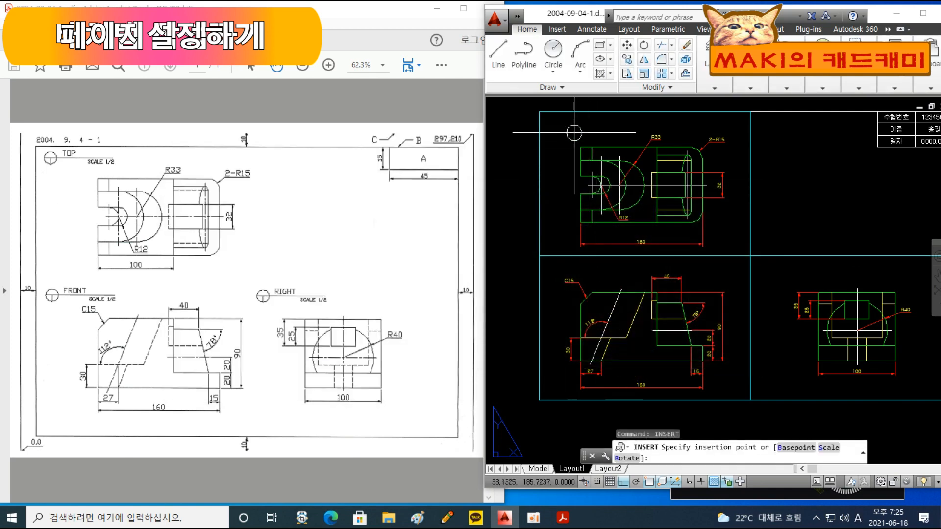
scroll(571, 180, "up", 3)
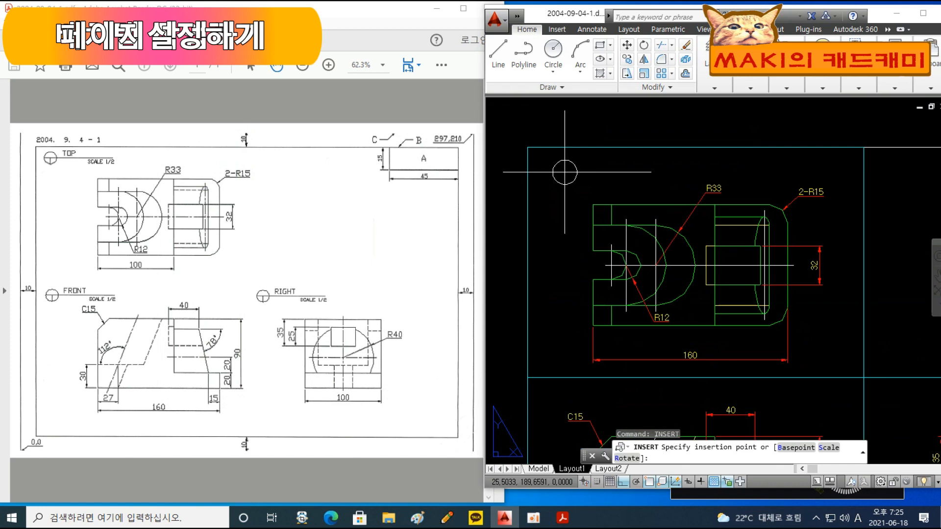
left_click(573, 175)
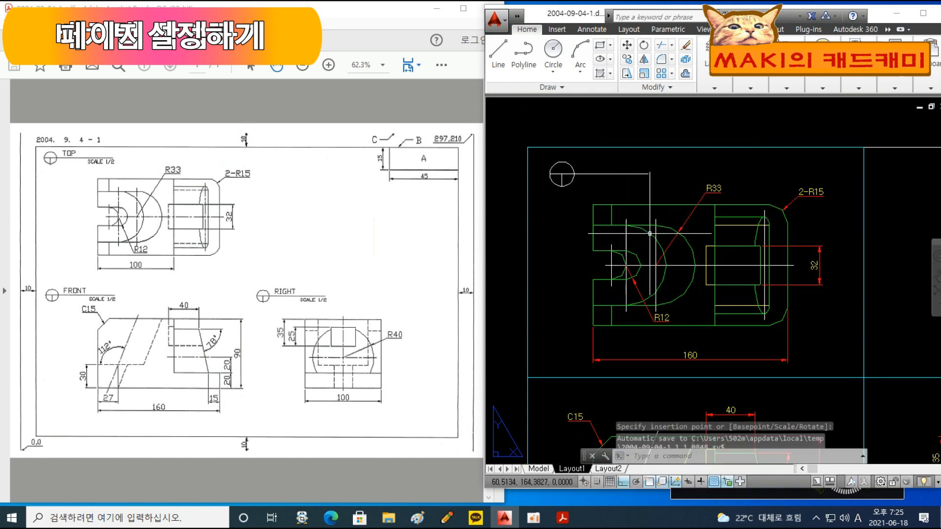
Step: Copy the title block's 수험번호 text to the top view's title symbol, once above and once below its line, with Ortho off
scroll(719, 214, "down", 4)
middle_click_drag(765, 215, 667, 227)
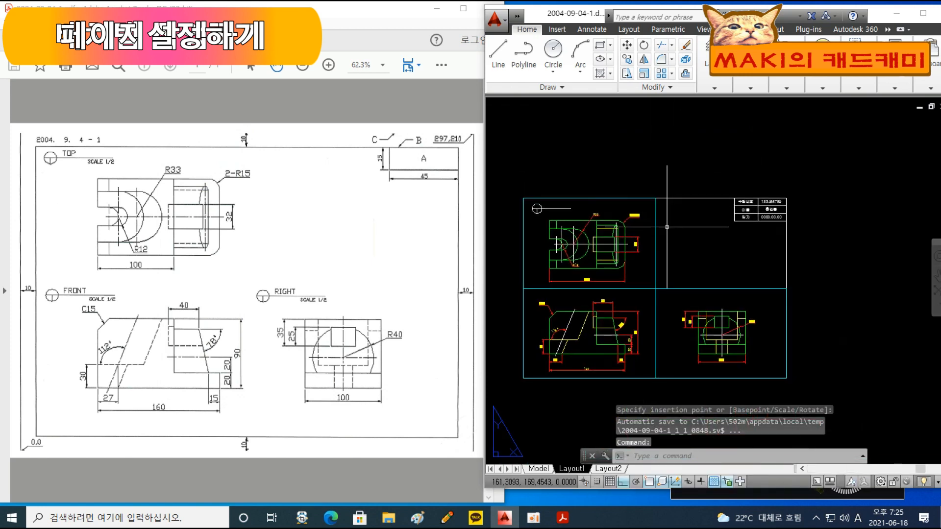
type("co")
key("Return")
scroll(764, 211, "up", 6)
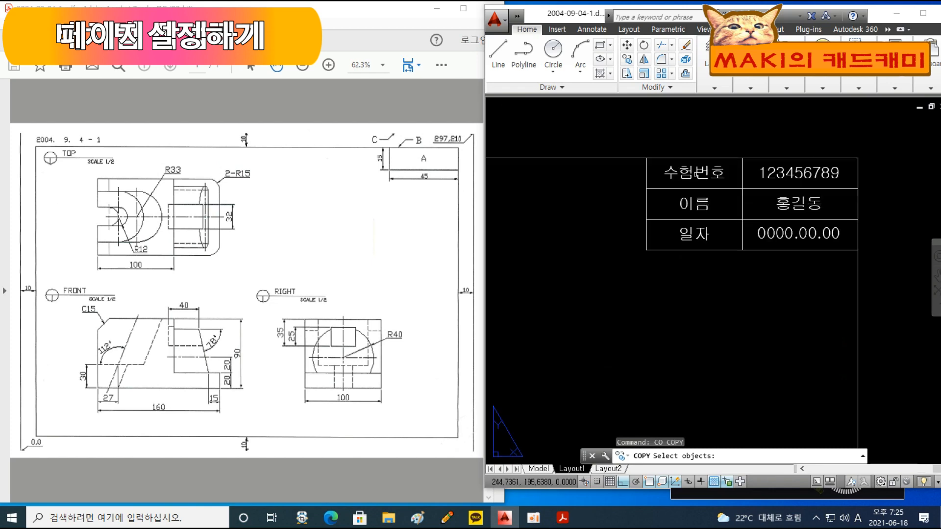
left_click(694, 172)
key("Return")
left_click(701, 172)
scroll(559, 234, "down", 3)
middle_click_drag(554, 239, 878, 216)
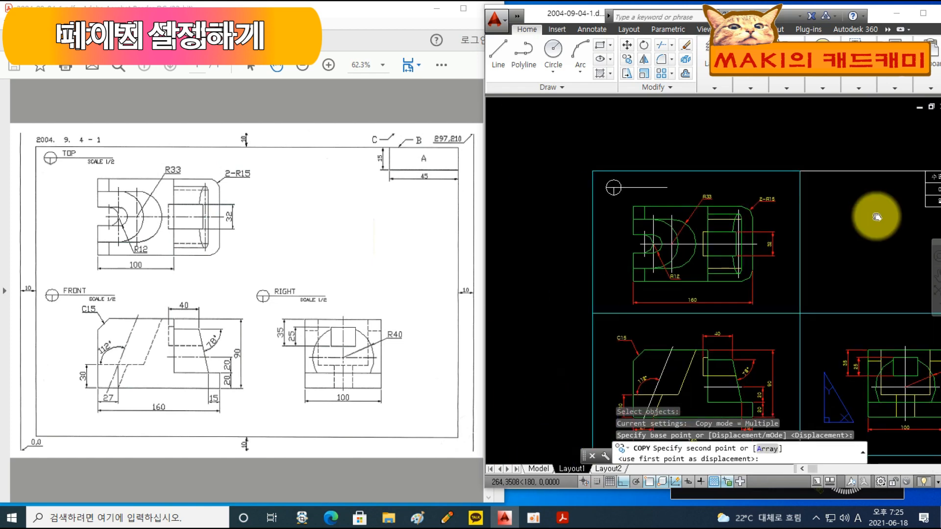
scroll(665, 191, "up", 5)
middle_click_drag(591, 184, 726, 209)
key("F8")
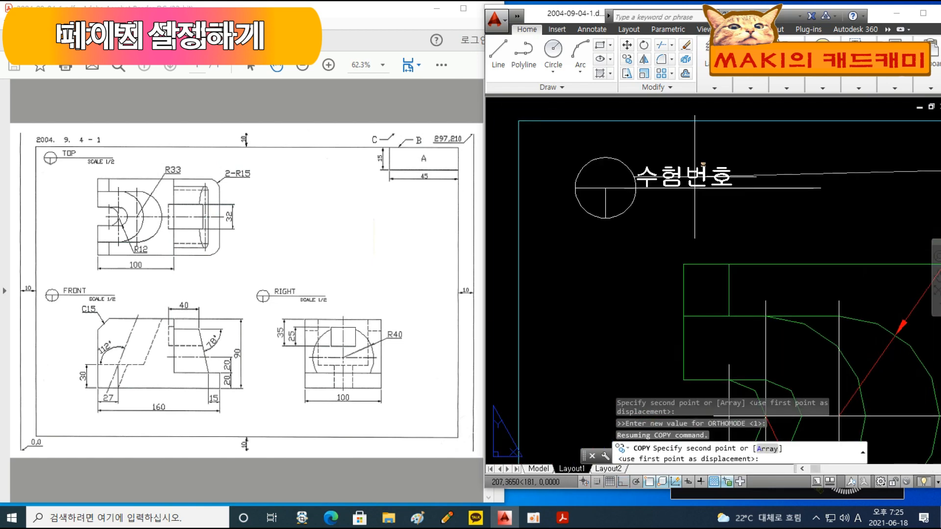
left_click(713, 168)
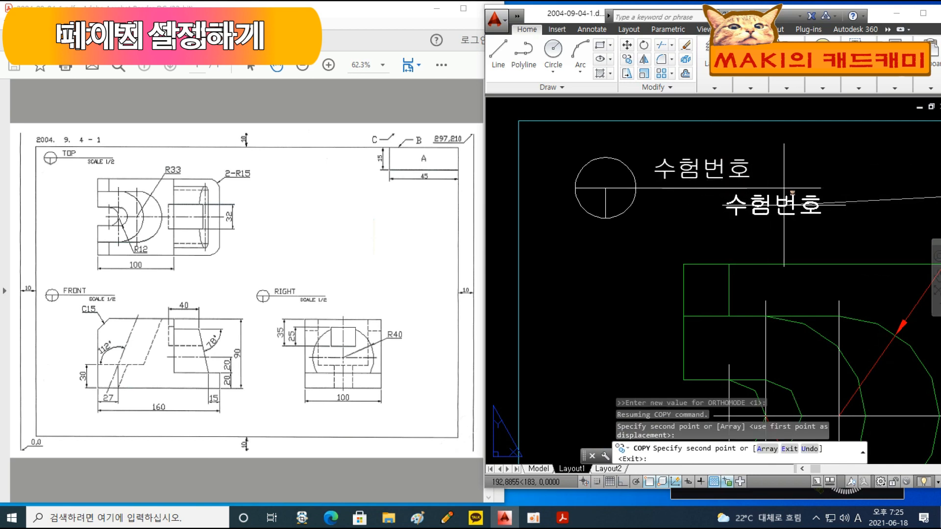
left_click(787, 203)
key("Escape")
key("Escape")
key("Escape")
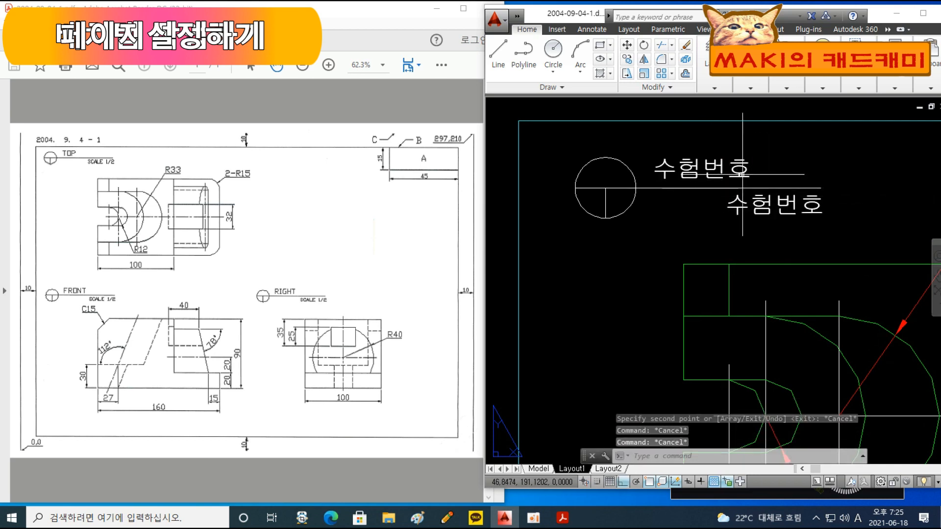
Step: Set the height of the text above the title symbol's line to 3.5
key("ctrl+1")
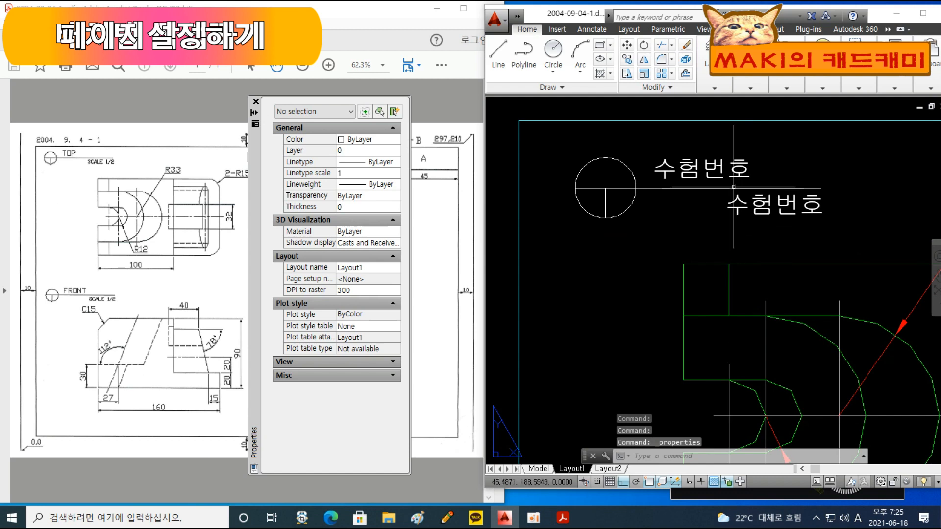
left_click(733, 170)
left_click(354, 324)
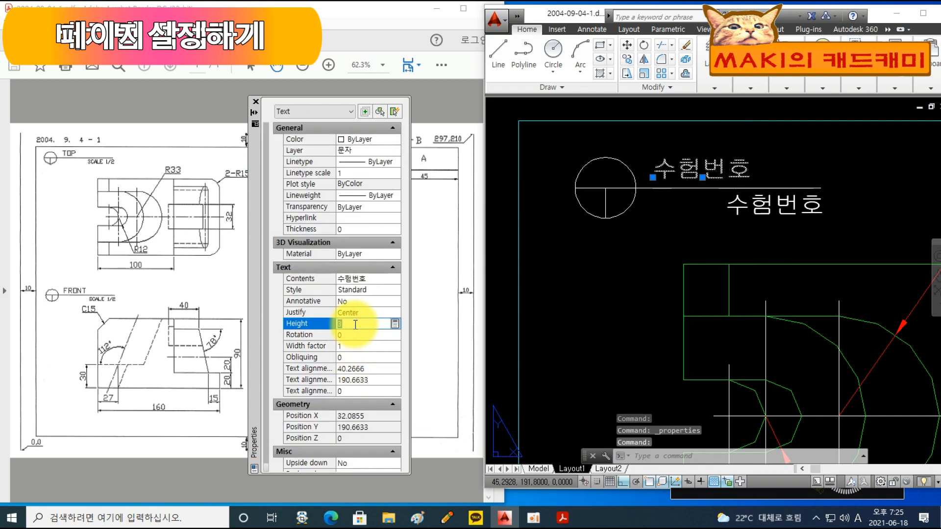
type(".5")
key("Return")
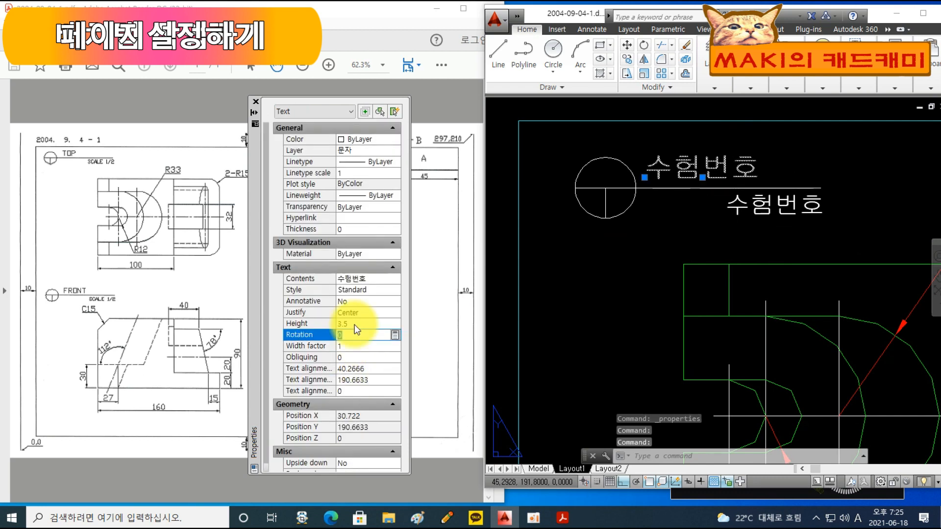
Step: Reduce the height of the text below the title symbol's line and close the object properties
left_click(740, 201)
key("Escape")
key("Escape")
left_click(739, 201)
left_click(357, 325)
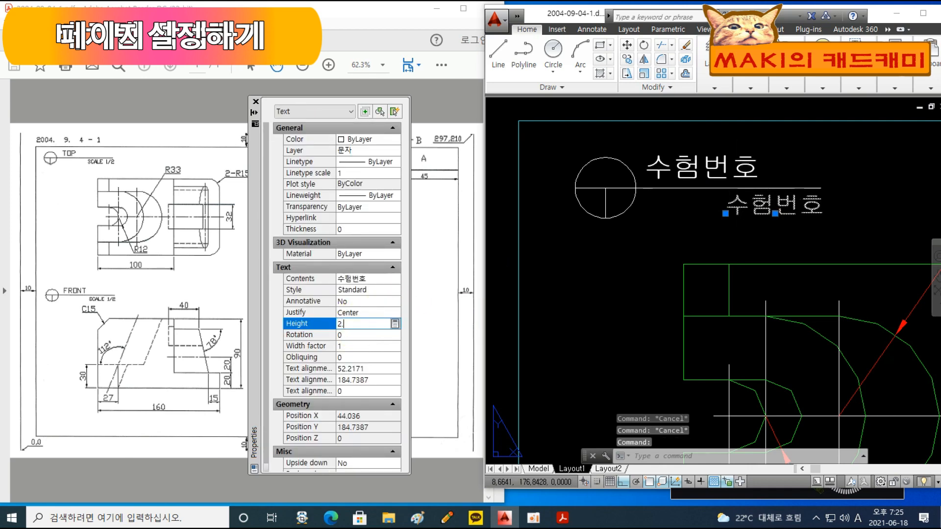
key("Escape")
key("Escape")
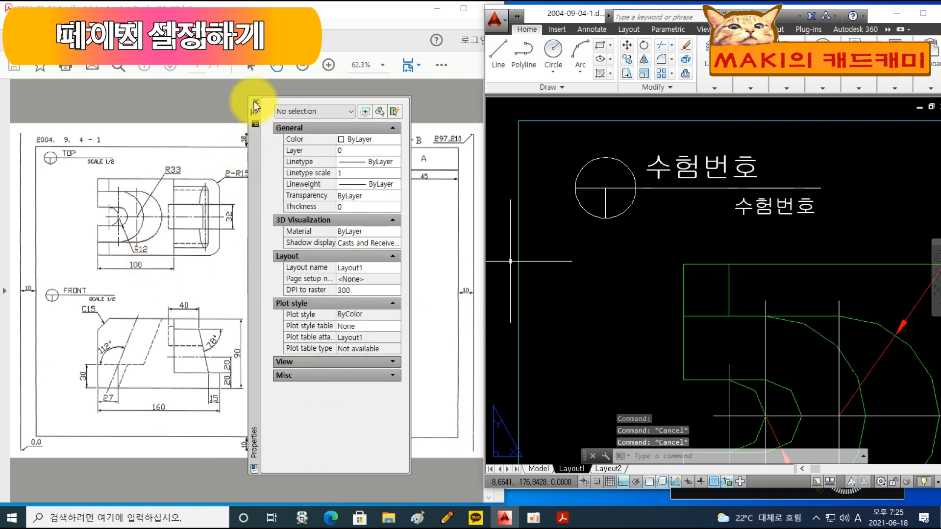
left_click(255, 102)
middle_click_drag(715, 176, 694, 194)
key("Hangul")
type("ㅇ")
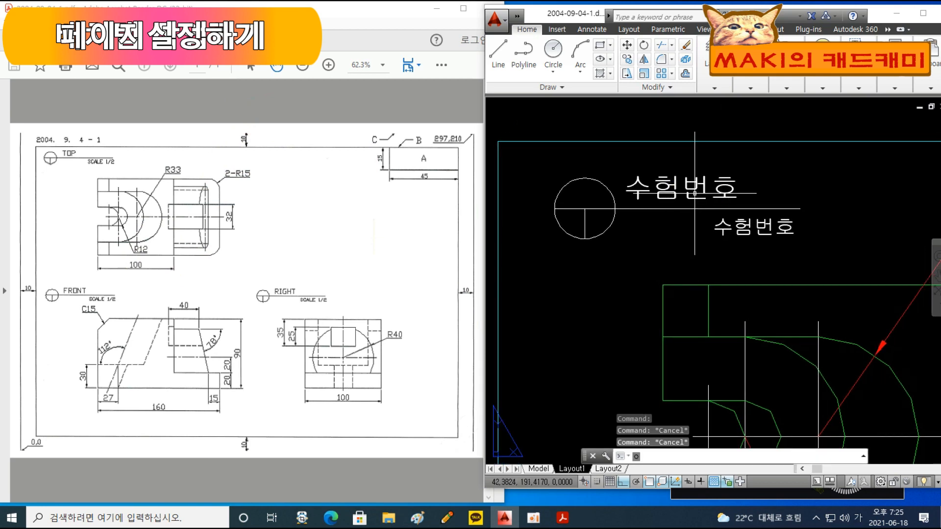
type("dedit")
key("Return")
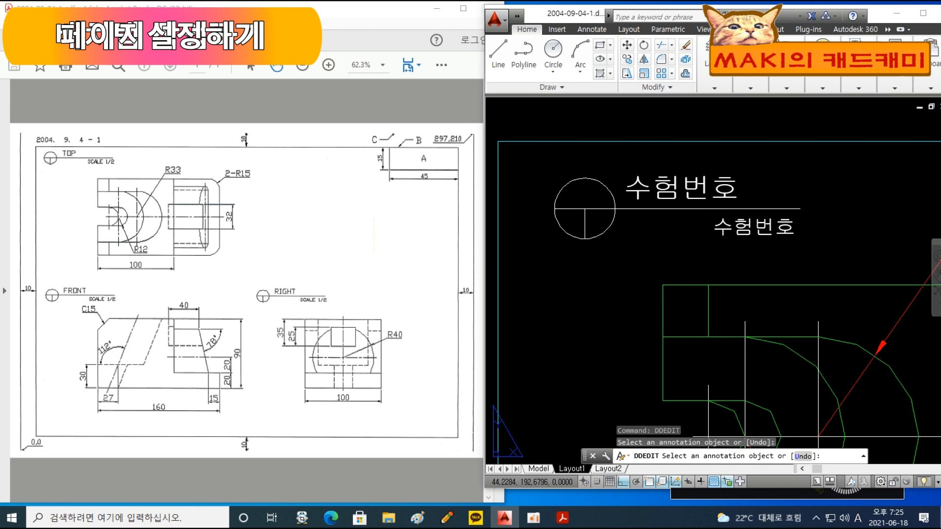
left_click(681, 185)
key("Escape")
key("Escape")
key("Escape")
key("Escape")
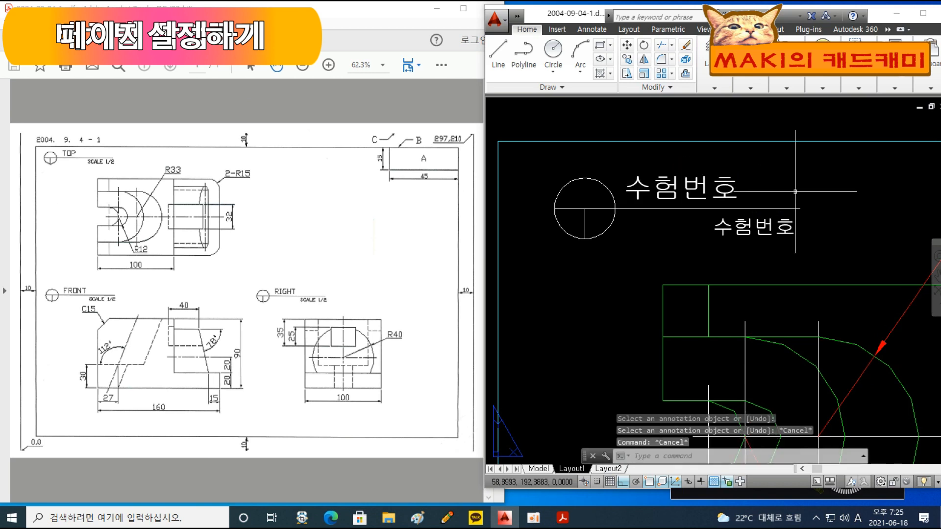
Step: Move the title symbol and its two texts straight down from the top view to the upper-left of the front view's viewport
scroll(714, 228, "down", 4)
mouse_move(753, 284)
middle_mouse_down()
mouse_move(695, 242)
mouse_move(688, 226)
middle_mouse_up()
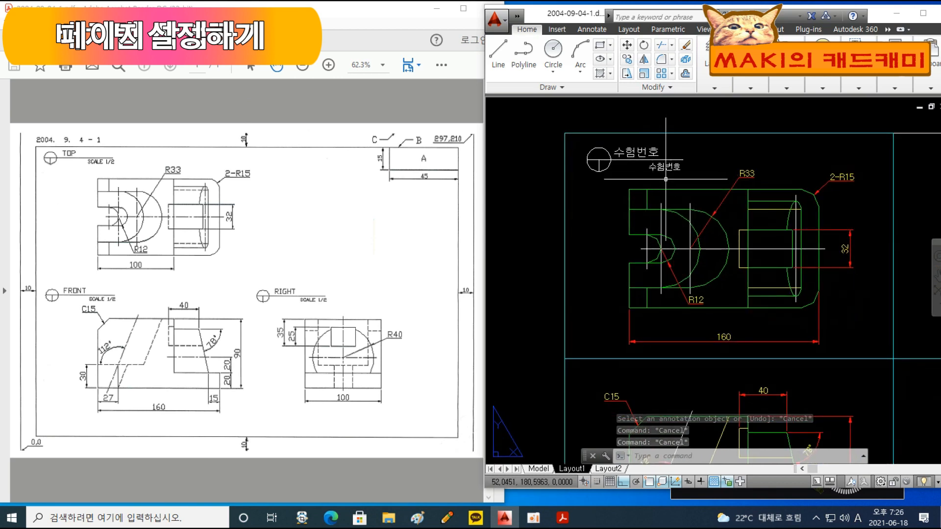
type("m")
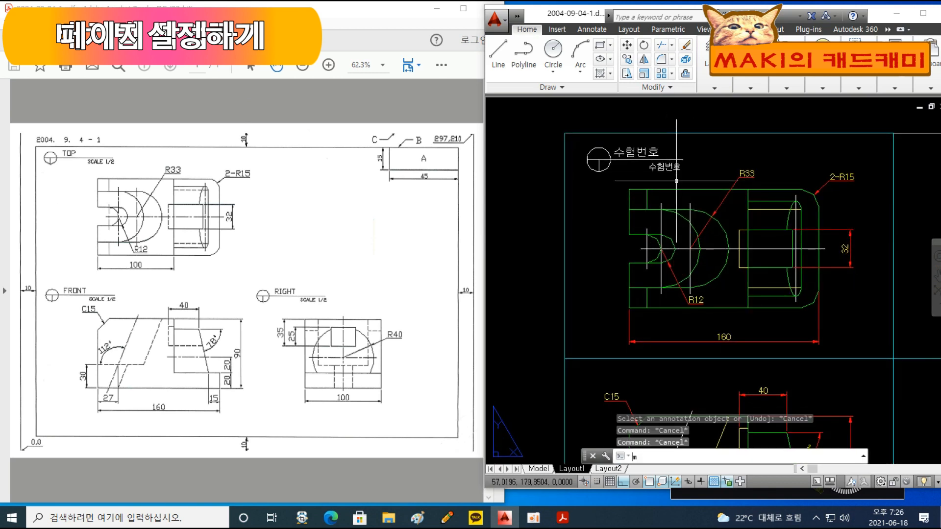
key("Return")
left_click(680, 180)
left_click(587, 145)
key("Return")
left_click(598, 160)
middle_click_drag(599, 323, 598, 178)
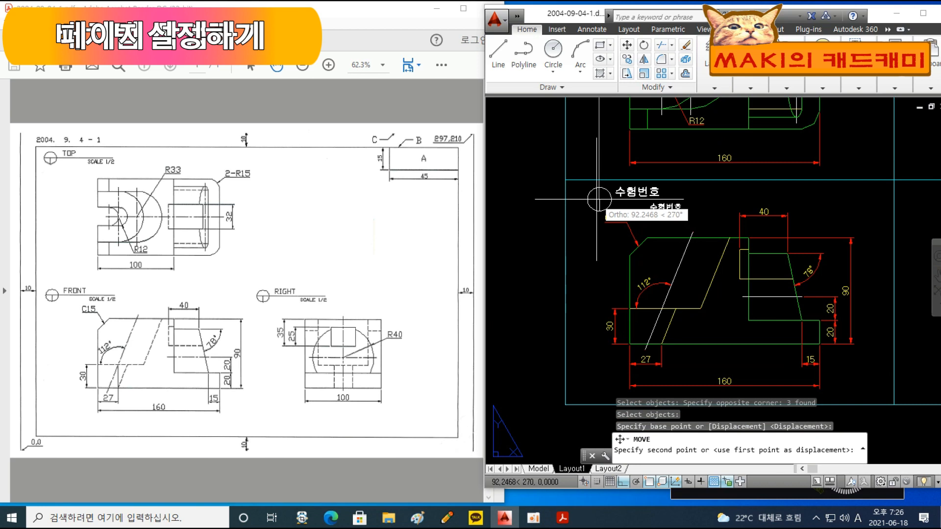
key("Escape")
key("Escape")
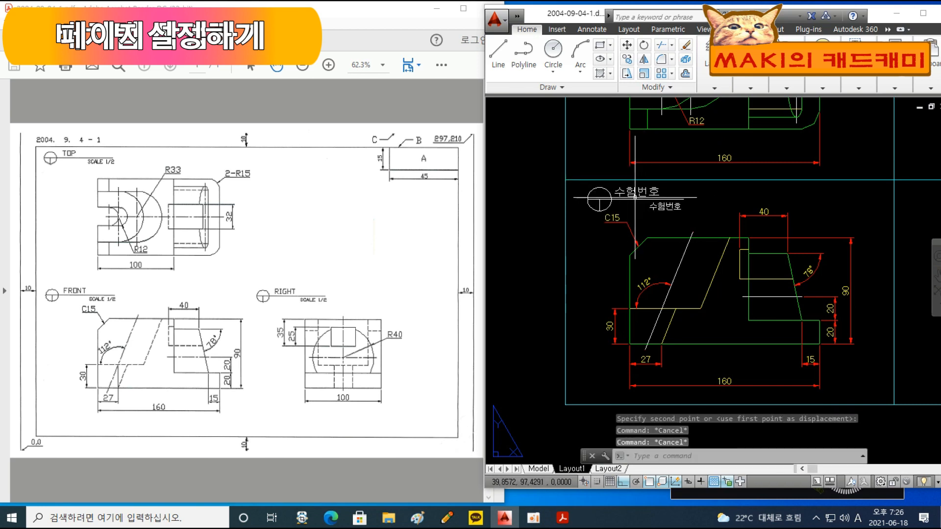
Step: Change the text above the front view symbol's line to 정면도
scroll(634, 199, "up", 4)
type("d")
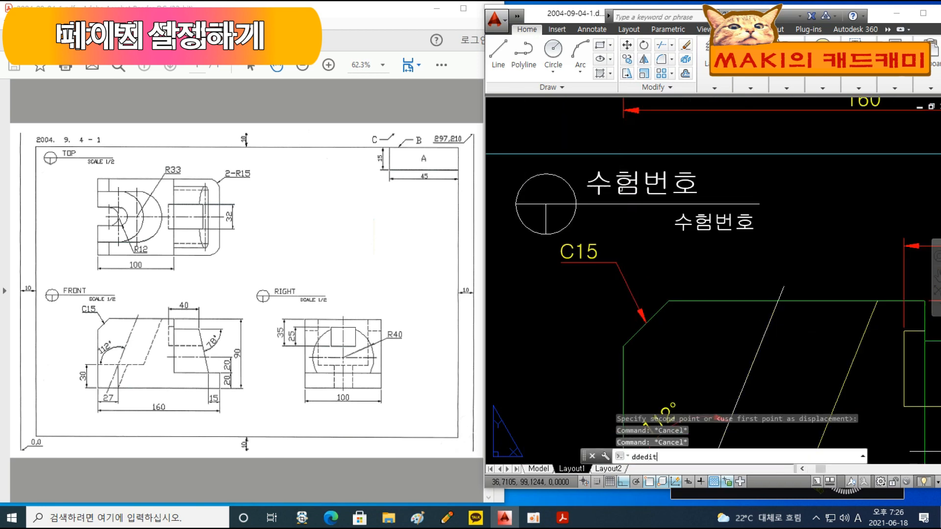
type("dedit")
key("Return")
left_click(563, 210)
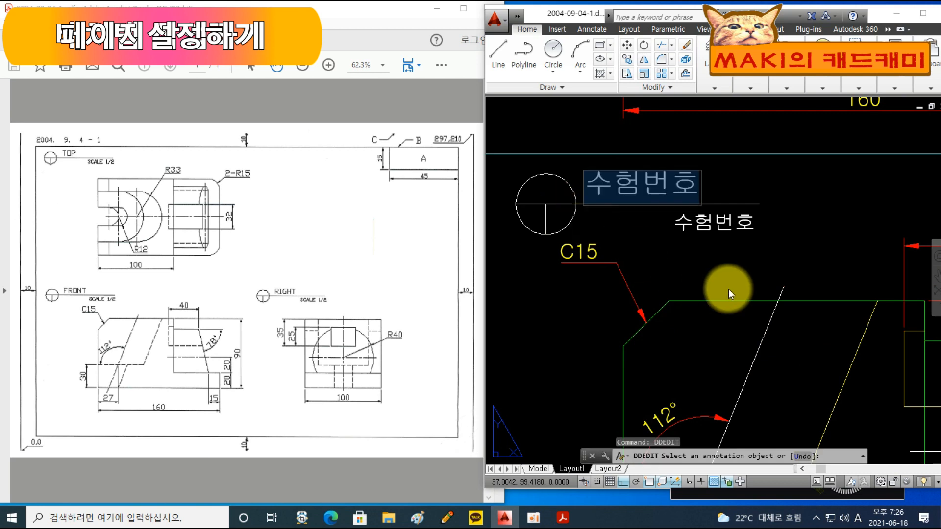
type("정면도")
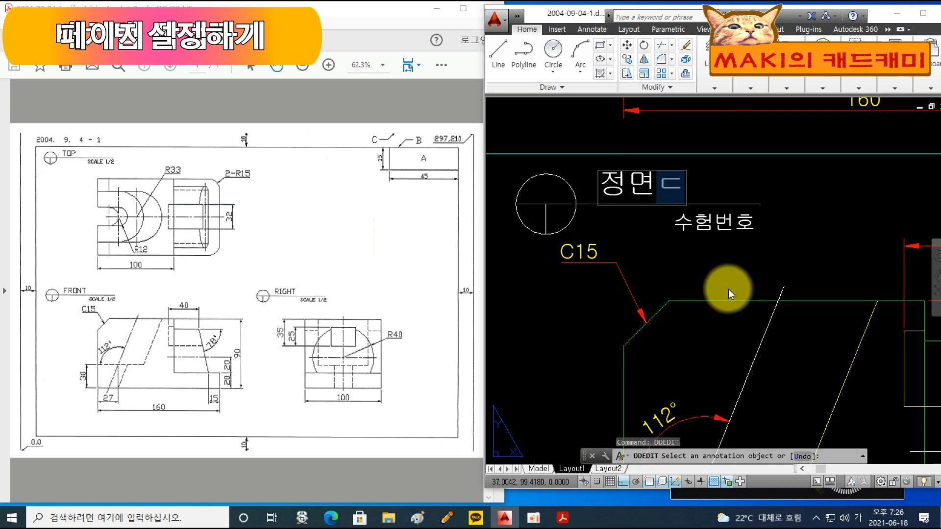
key("Return")
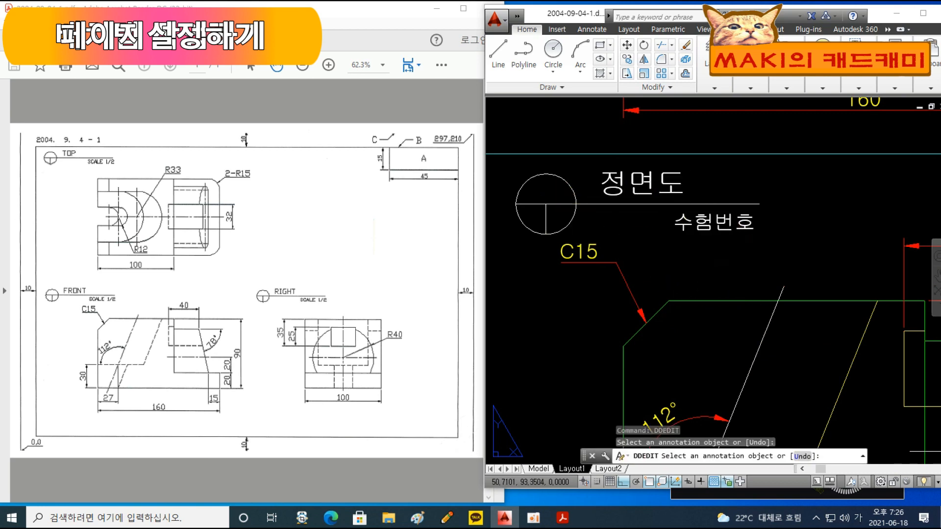
Step: Change the text below the front view symbol's line to 축척 1/2 and finish text editing
left_click(705, 225)
type("측척 1/2")
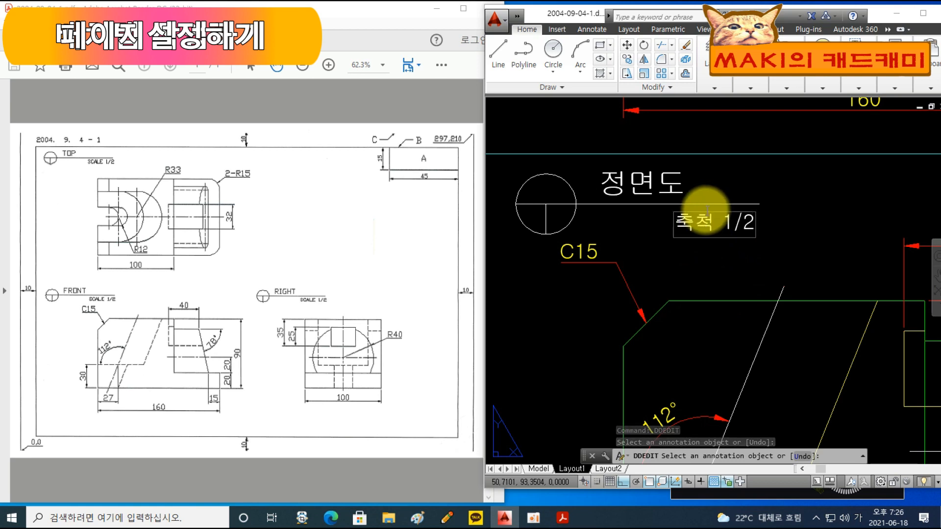
key("Return")
key("Escape")
key("Escape")
key("Escape")
Step: Copy the front view's title symbol with both texts to the upper-left of the top view's and right view's viewports
type("c")
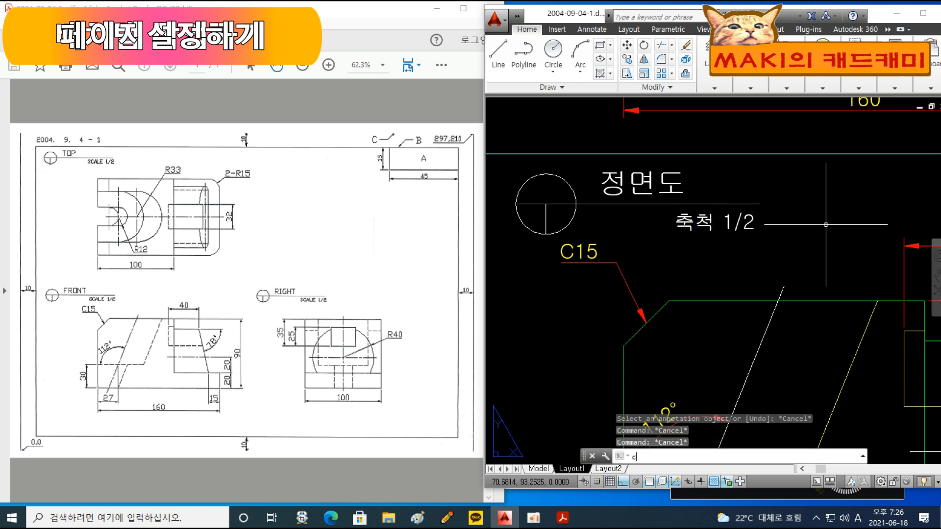
type("o")
key("Return")
left_click(758, 238)
left_click(568, 171)
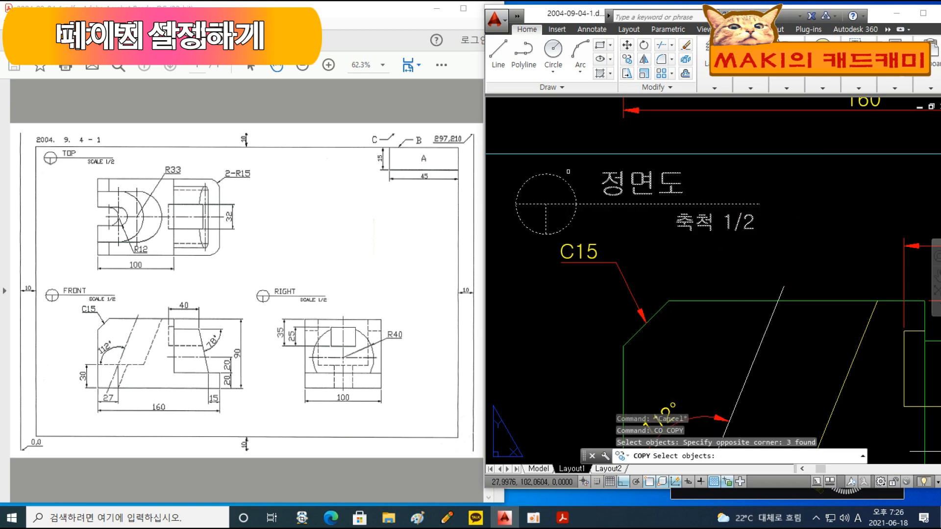
key("Return")
left_click(546, 204)
scroll(559, 149, "down", 4)
middle_click_drag(562, 143, 565, 268)
middle_click_drag(565, 177, 564, 248)
left_click(561, 146)
middle_click_drag(726, 314, 485, 204)
left_click(639, 270)
key("Escape")
key("Escape")
key("Escape")
Step: Change the text above the right view symbol's line to 우측면도
left_click(665, 249)
double_click(666, 251)
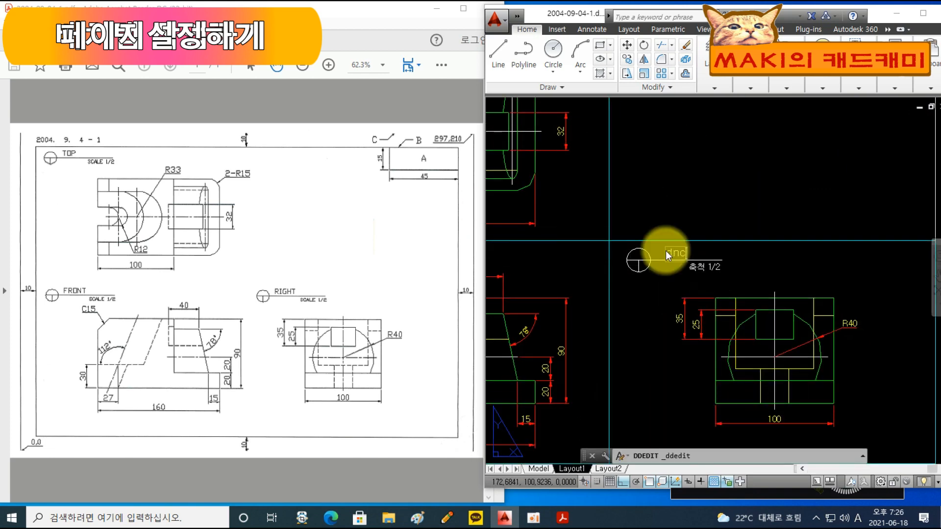
type("우측면도")
left_click(670, 204)
Step: Change the text above the top view symbol's line to 평면도 and finish text editing
middle_click_drag(567, 139, 690, 264)
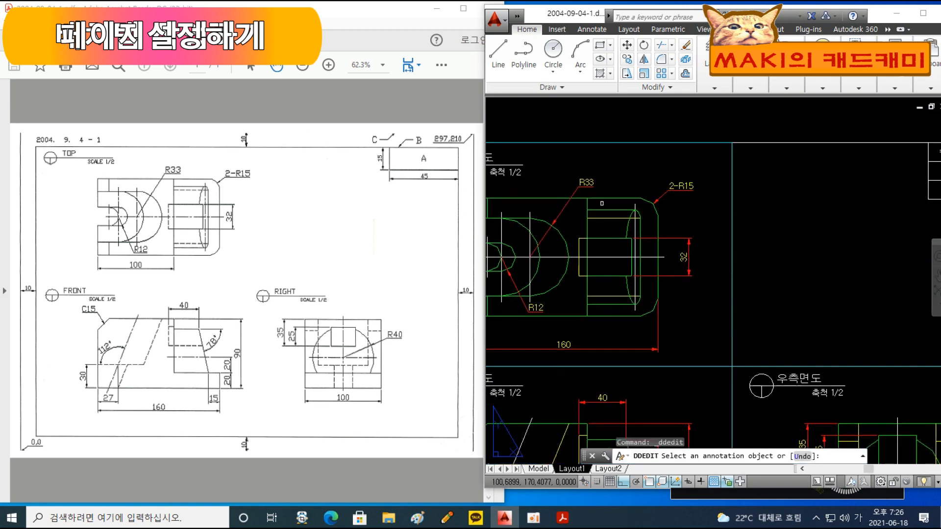
middle_click_drag(501, 171, 626, 188)
left_click(594, 176)
type("평면도")
key("Return")
key("Escape")
key("Escape")
key("Escape")
Step: Freeze the 뷰포트 layer to hide the viewport frames and fit the whole sheet in view
scroll(709, 285, "down", 3)
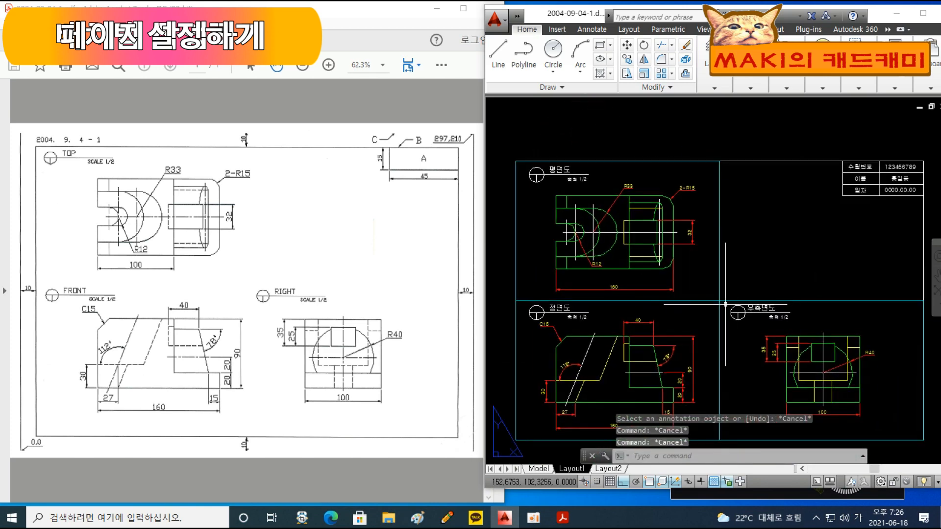
left_click(714, 89)
left_click(769, 130)
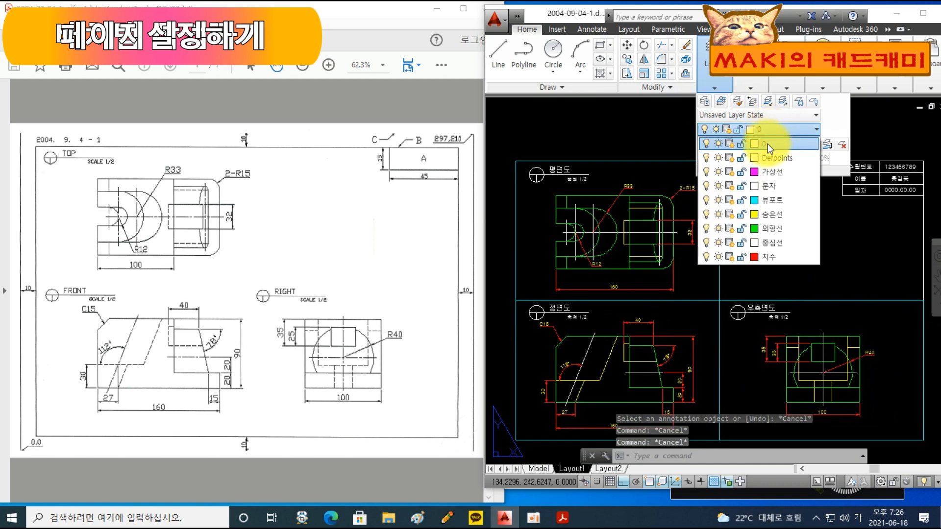
left_click(718, 200)
left_click(648, 146)
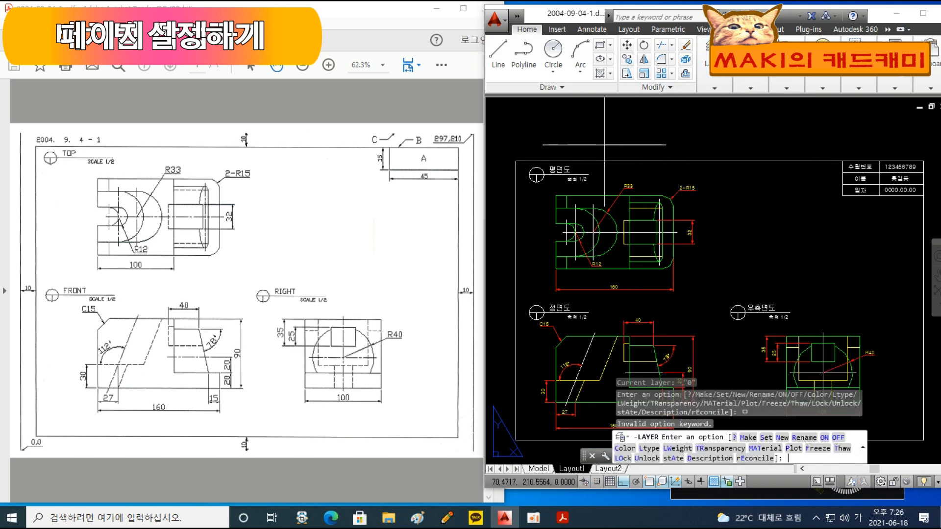
key("Escape")
type("z")
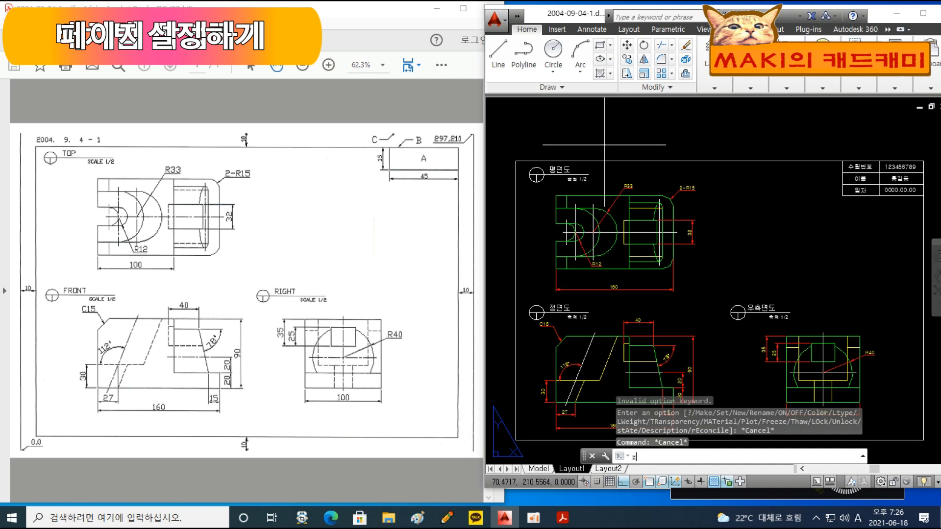
key("Return")
type("a")
key("Return")
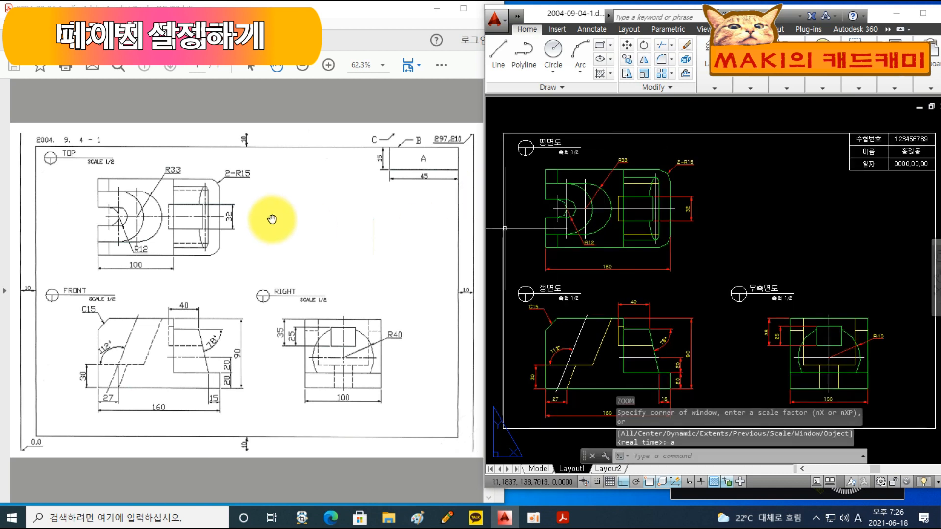
Step: Set the global linetype scale factor to 0.2
type("1")
type("tscale")
key("Return")
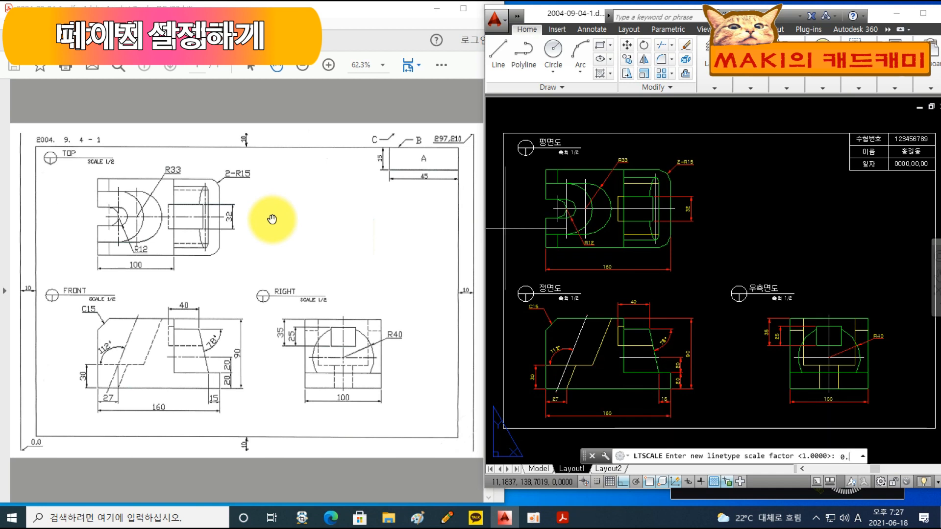
key("Return")
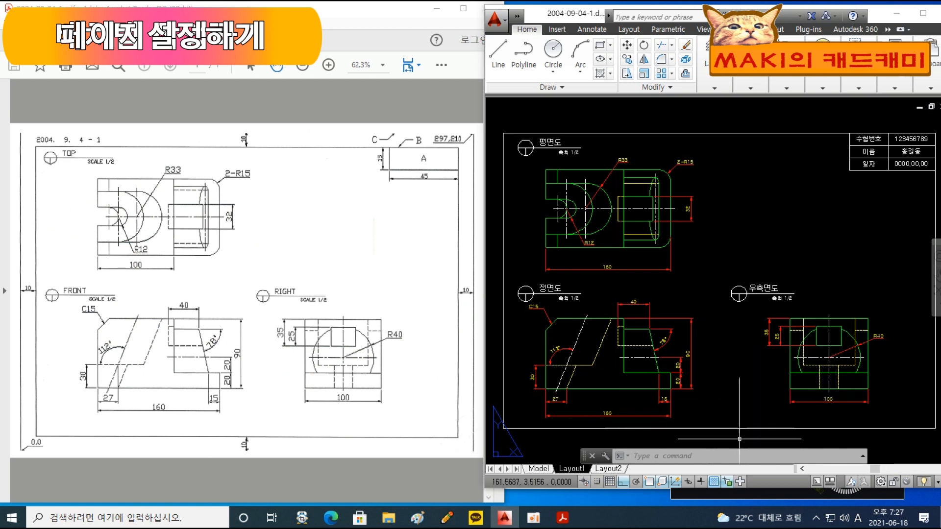
Step: Set the global linetype scale factor to 0.3 and save the drawing
type("lts")
key("Return")
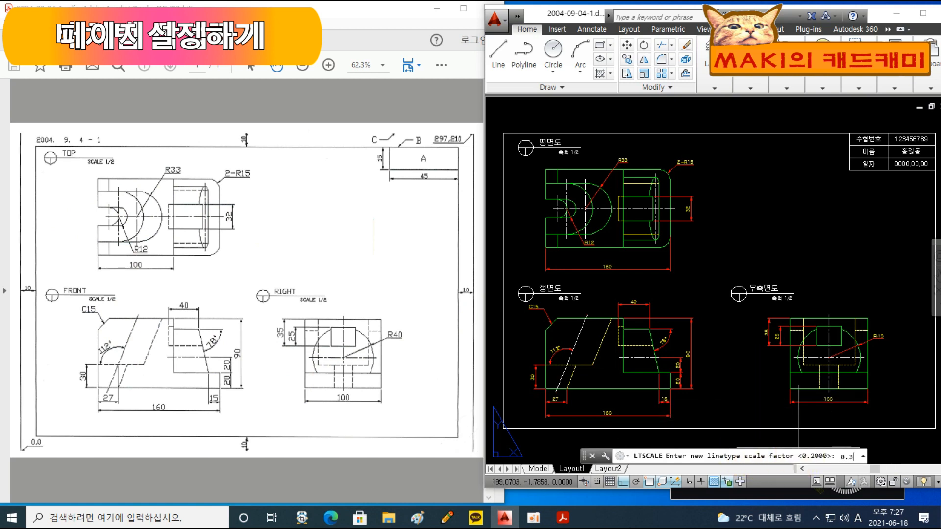
key("Return")
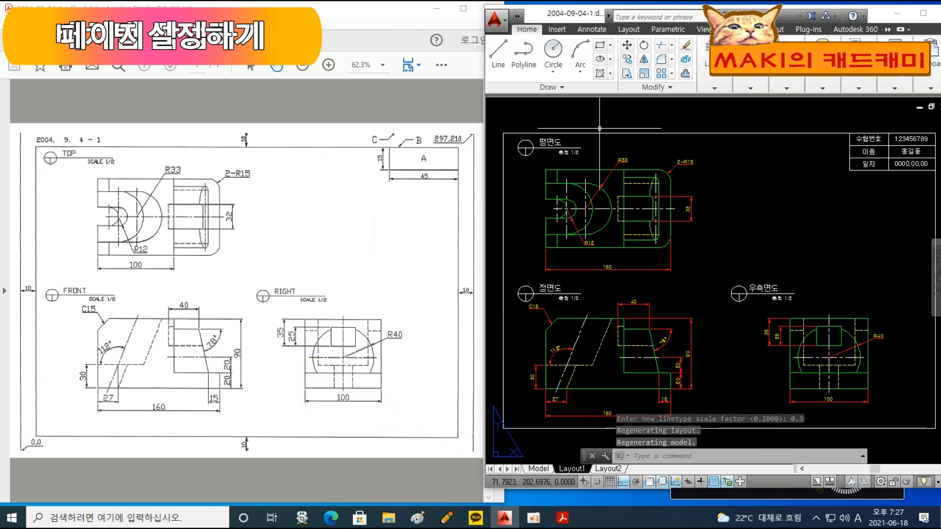
key("ctrl+s")
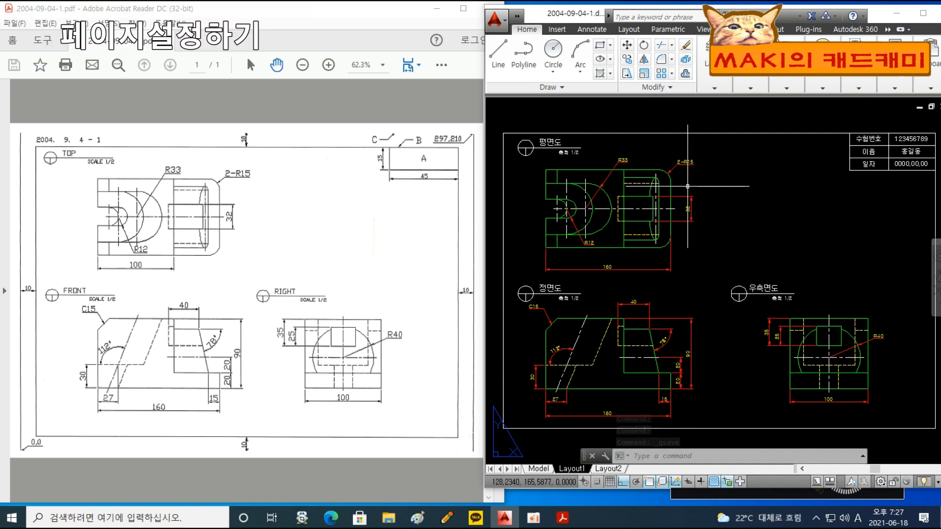
left_click(495, 20)
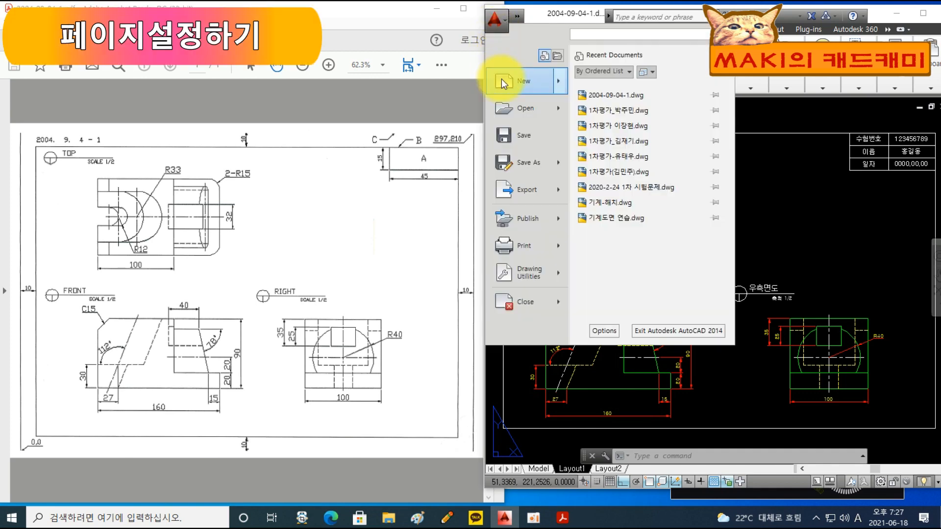
mouse_move(526, 167)
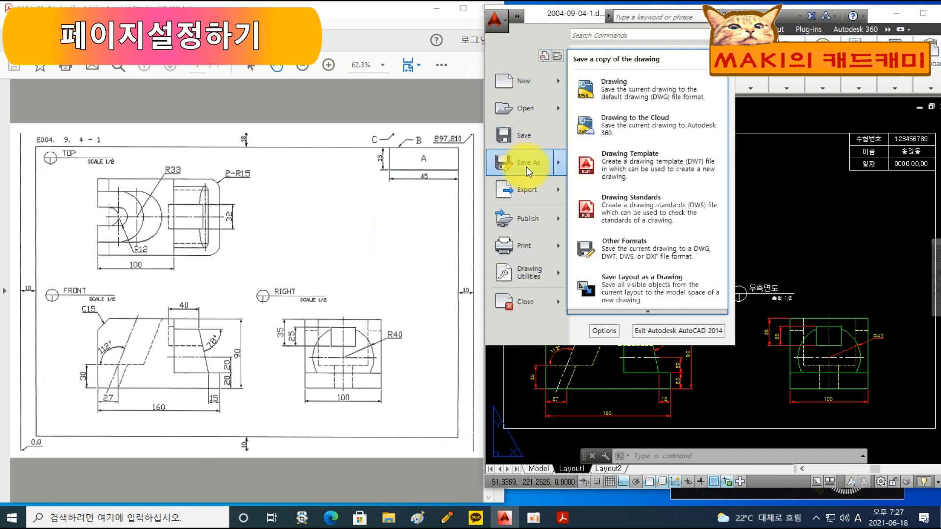
mouse_move(543, 200)
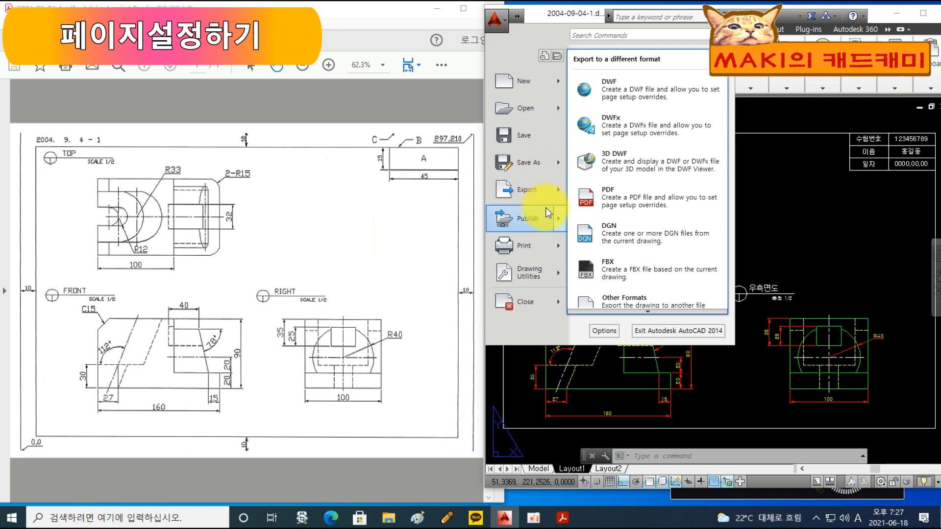
mouse_move(562, 245)
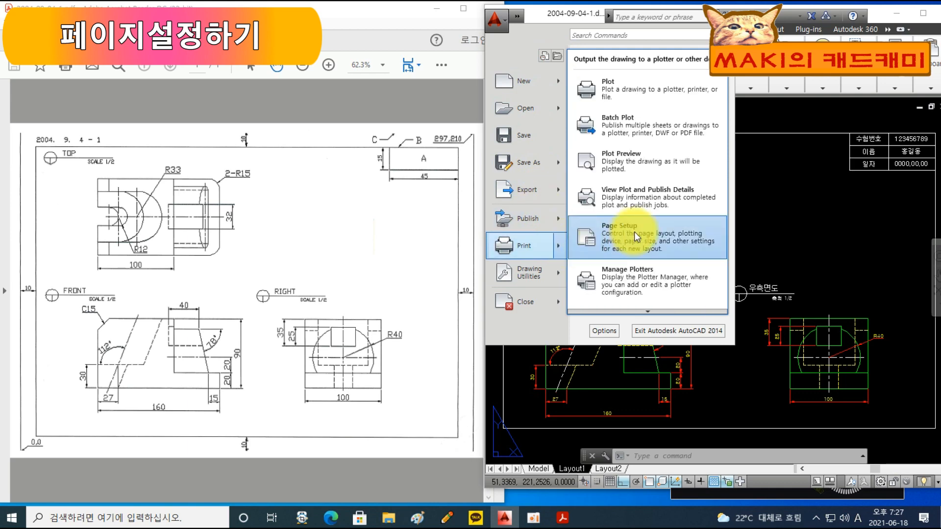
left_click(780, 222)
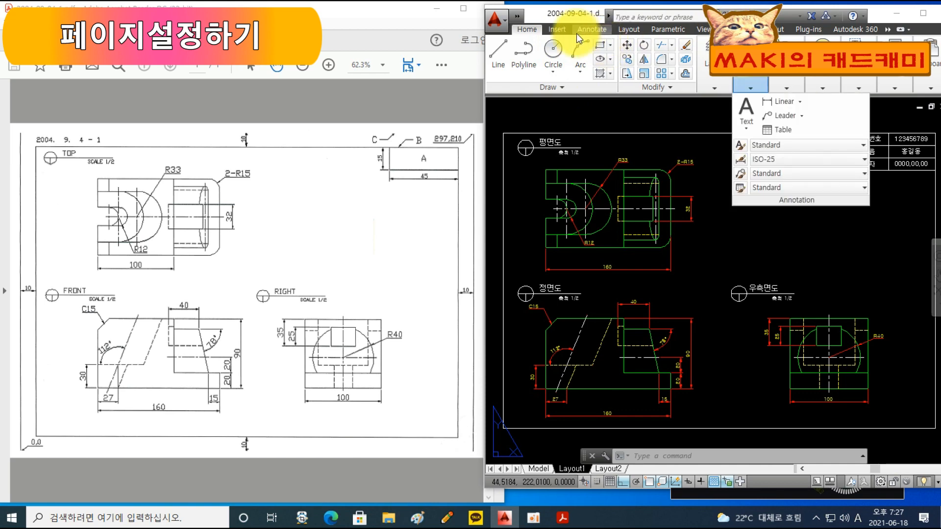
Step: Start plotting Layout1 and choose DWG To PDF.pc3 as the plotter
type("plo")
key("Return")
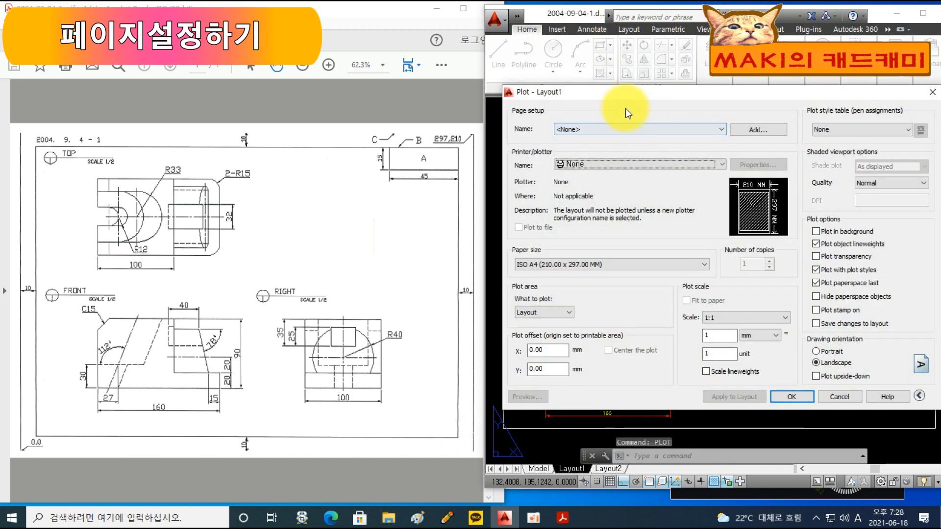
left_click_drag(619, 96, 466, 78)
left_click(482, 143)
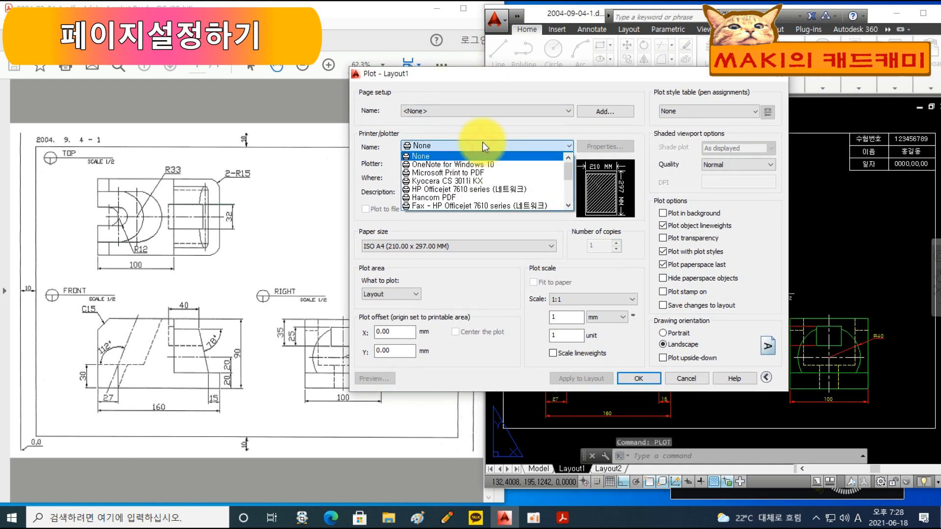
scroll(481, 181, "down", 2)
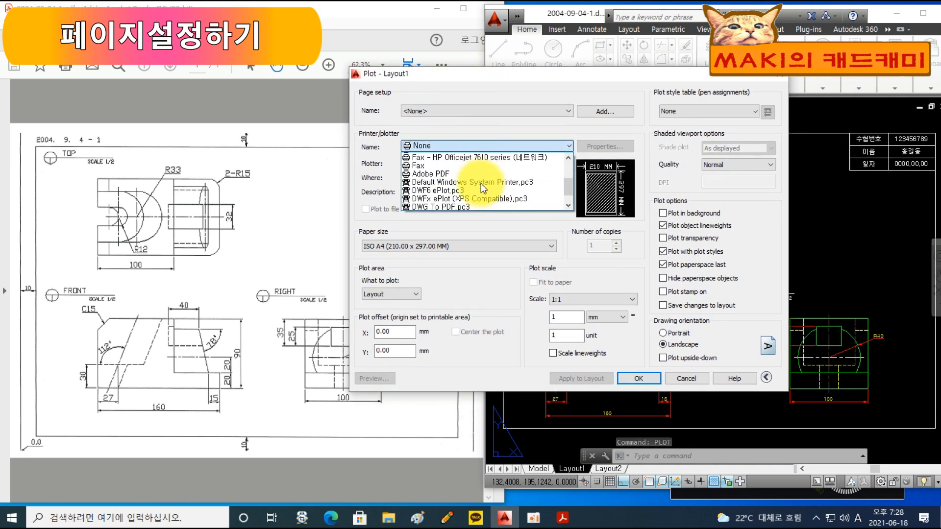
left_click(440, 205)
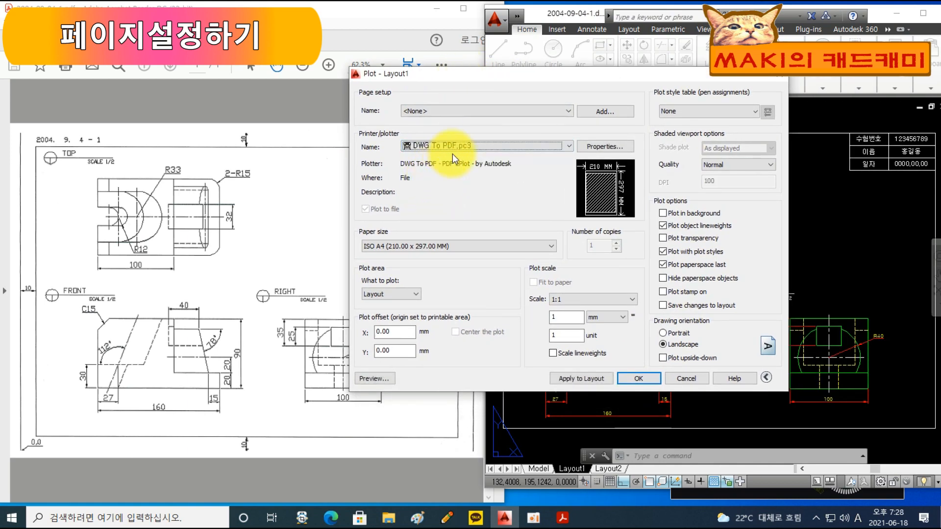
Step: Set the plot paper to ISO full bleed A4 (297.00 x 210.00 MM) and plot the extents, centered on the sheet
left_click(439, 246)
left_click_drag(555, 404, 557, 270)
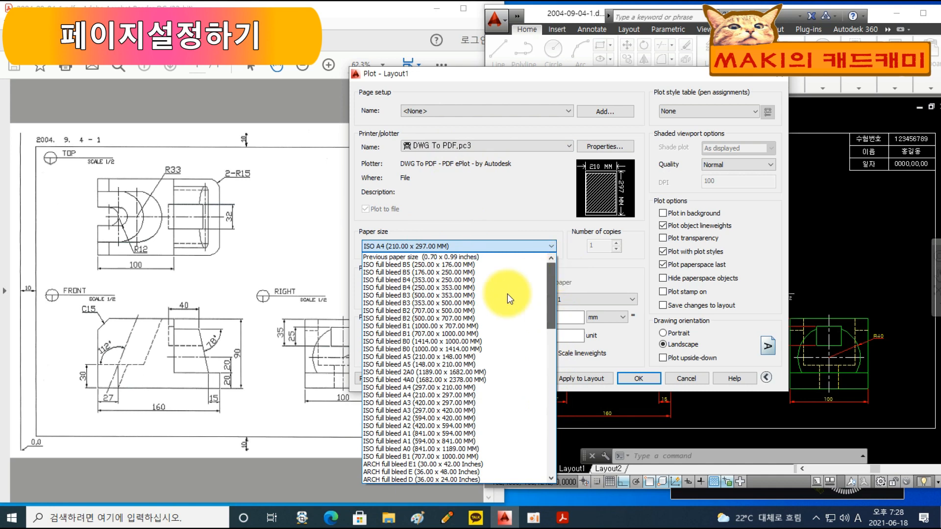
left_click(432, 387)
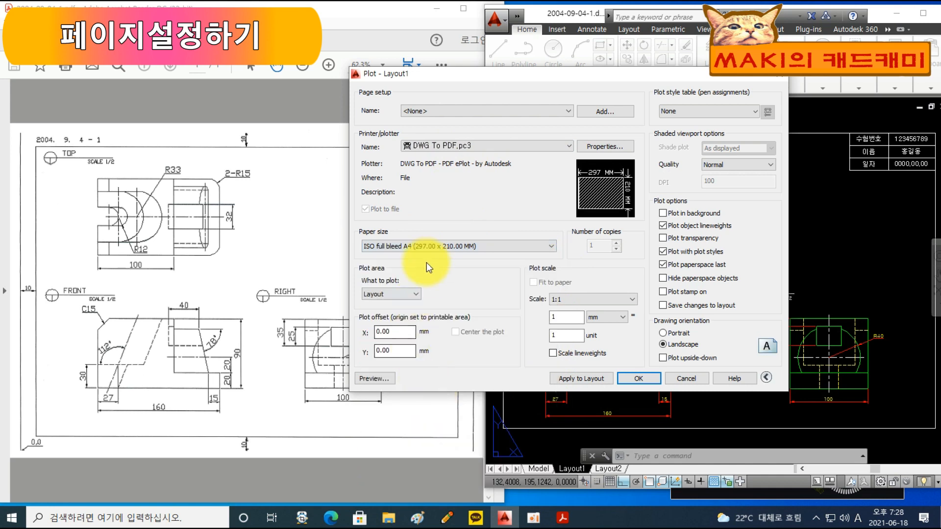
left_click(418, 293)
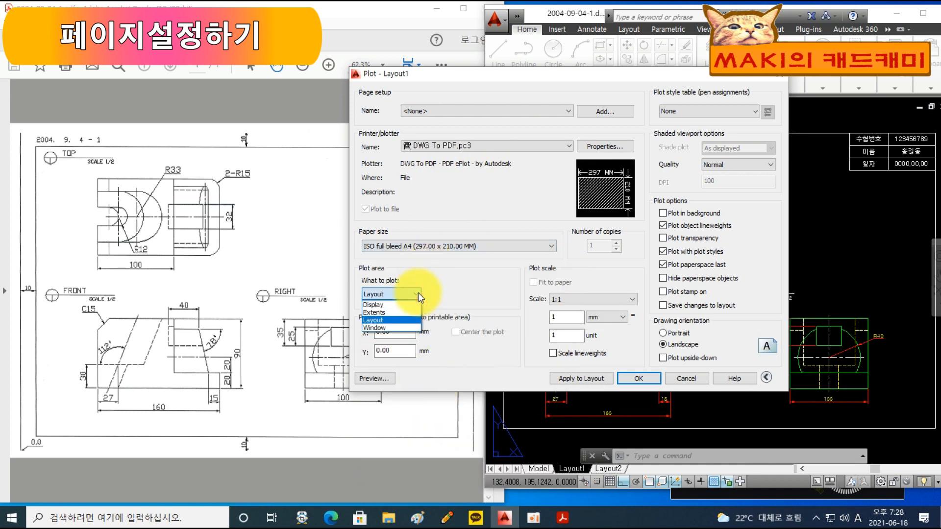
left_click(396, 313)
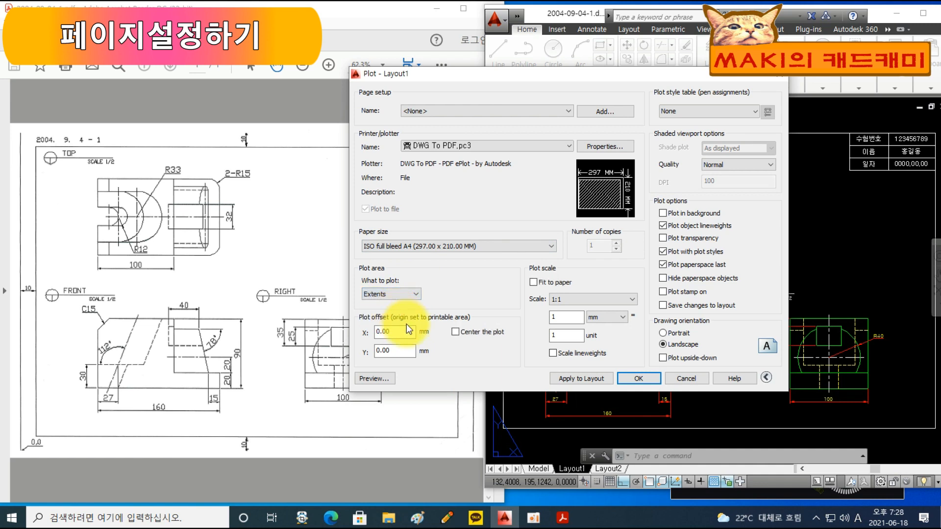
left_click(455, 332)
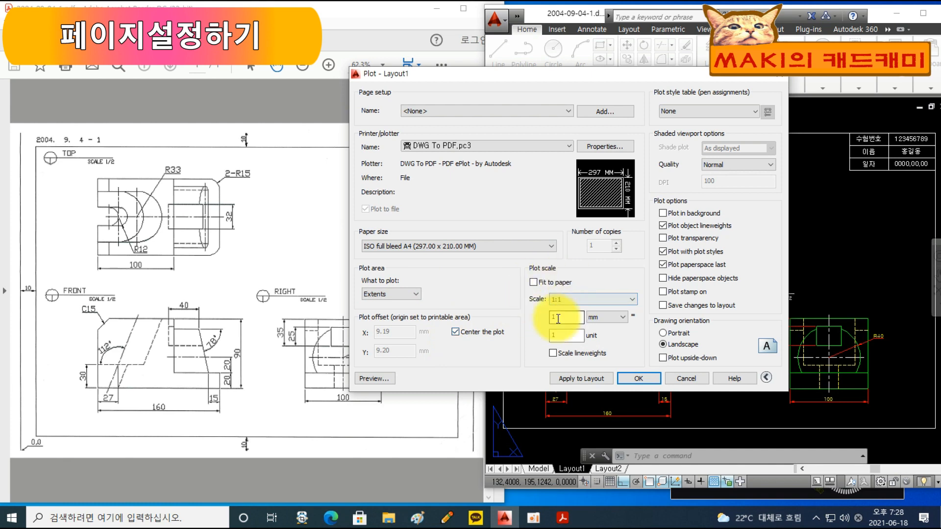
Step: Assign the monochrome.ctb plot style table and apply the plot settings to the layout
left_click(722, 111)
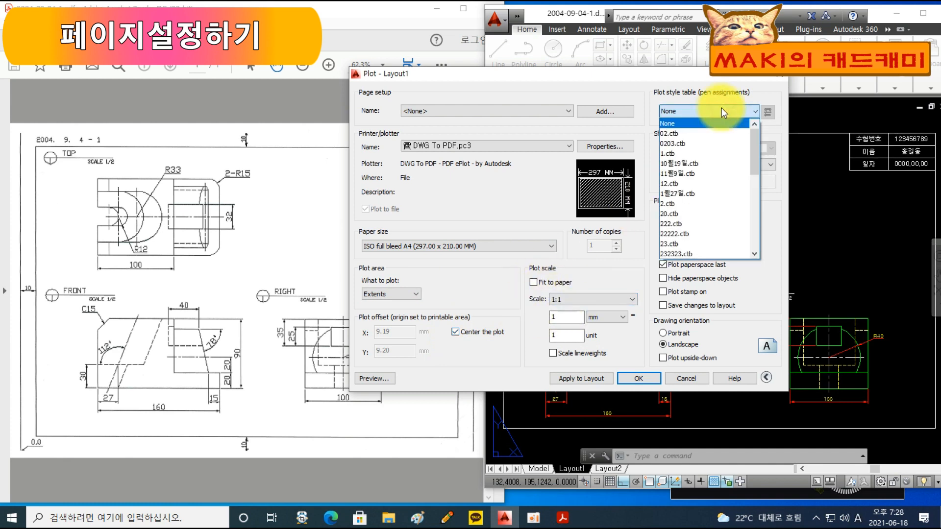
left_click_drag(752, 139, 764, 200)
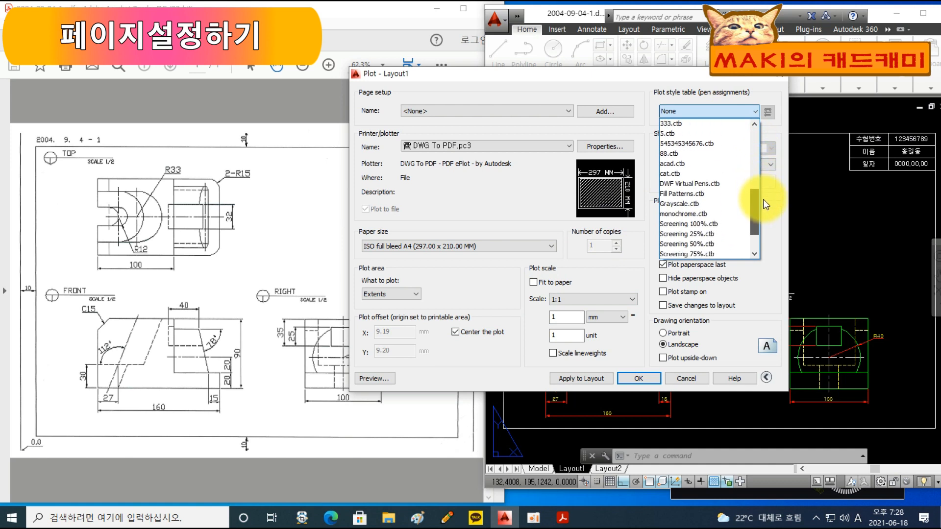
left_click(677, 214)
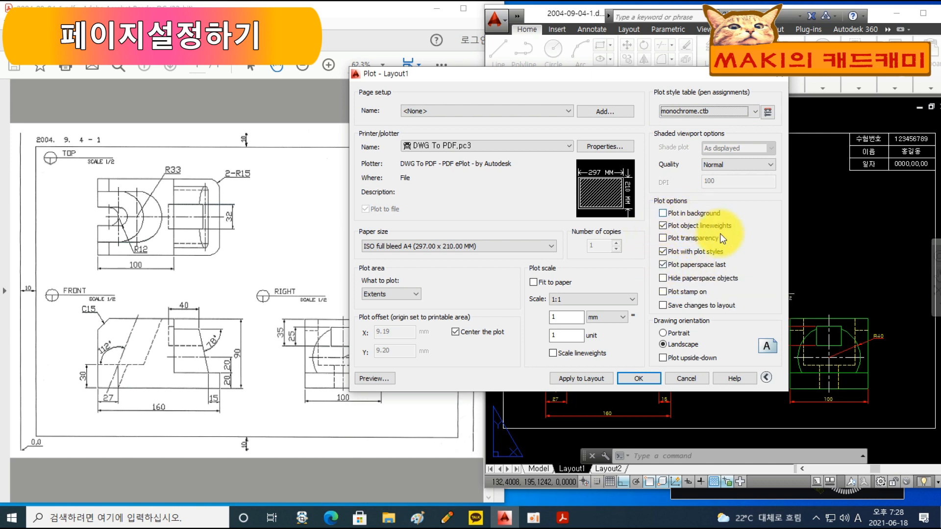
left_click(604, 379)
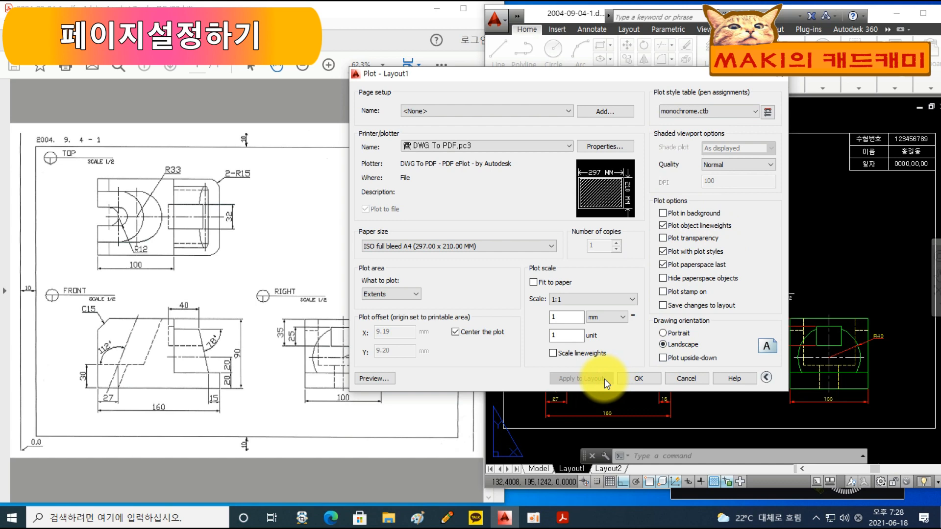
Step: Preview the plot, then plot Layout1 to a PDF on the desktop, using the examinee number as the file name
left_click(372, 379)
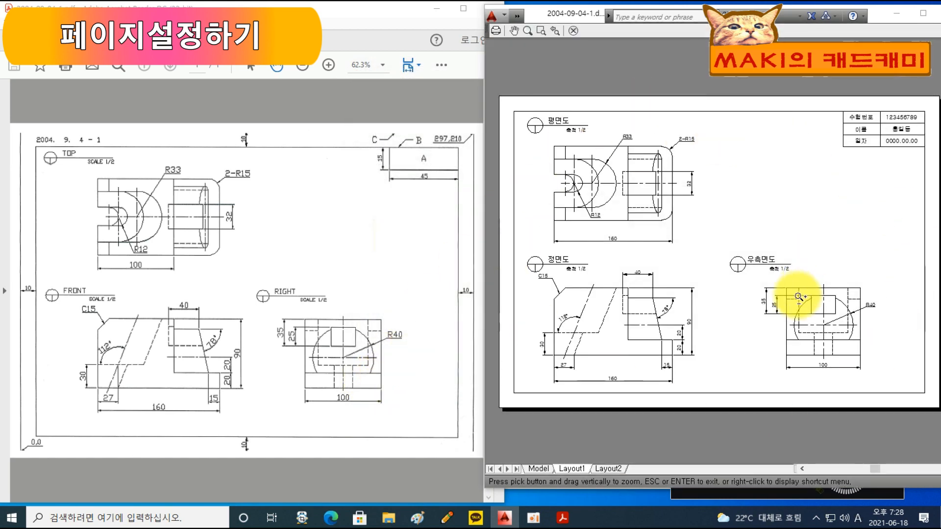
left_click(573, 31)
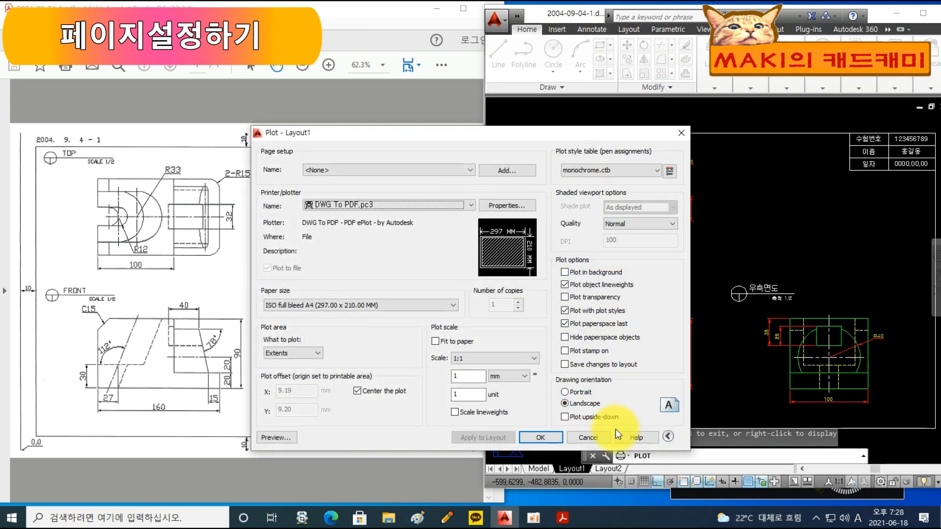
left_click(548, 440)
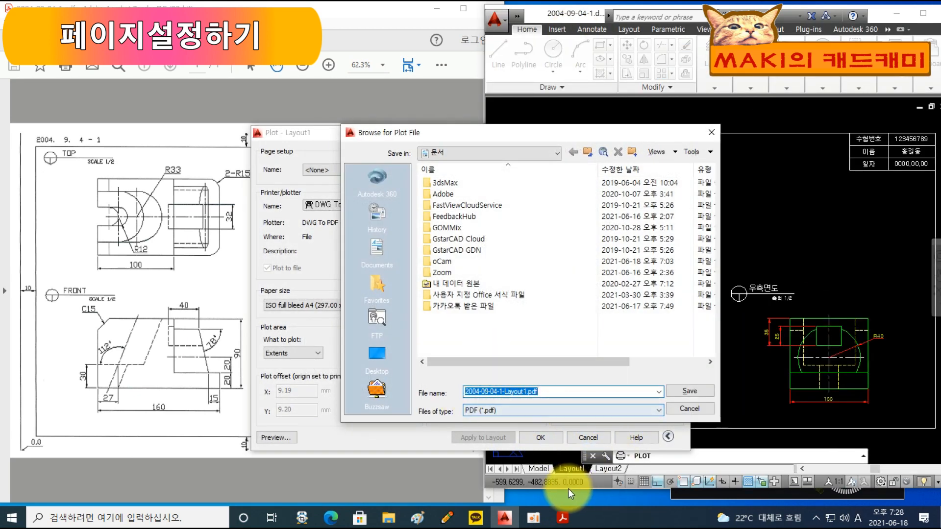
left_click_drag(542, 133, 542, 130)
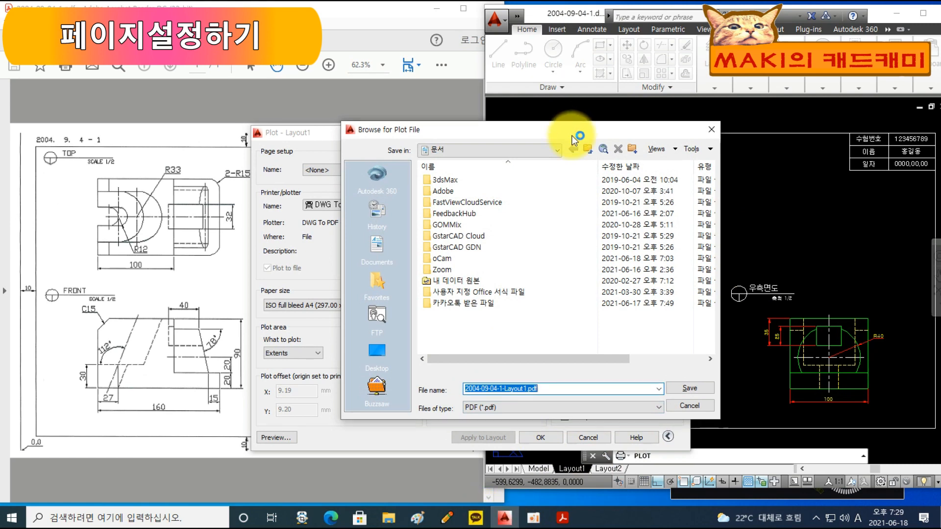
left_click(379, 348)
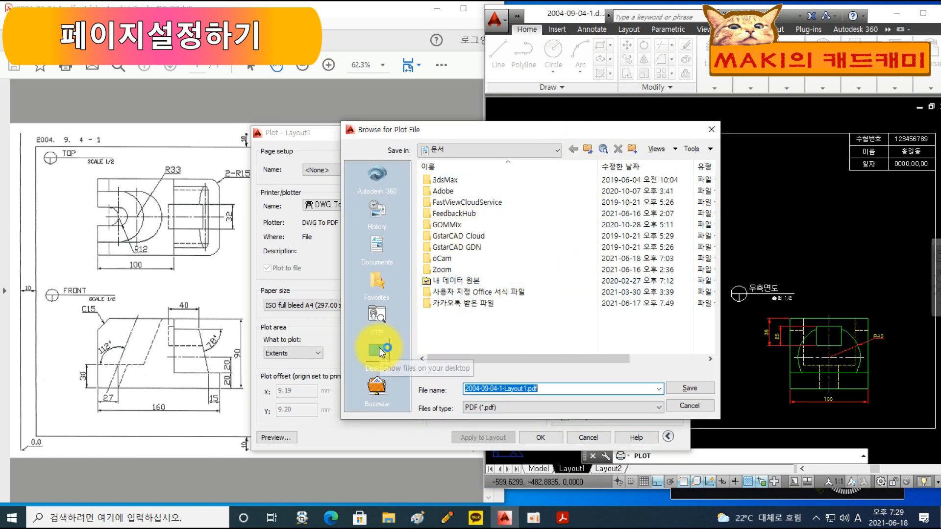
left_click(567, 385)
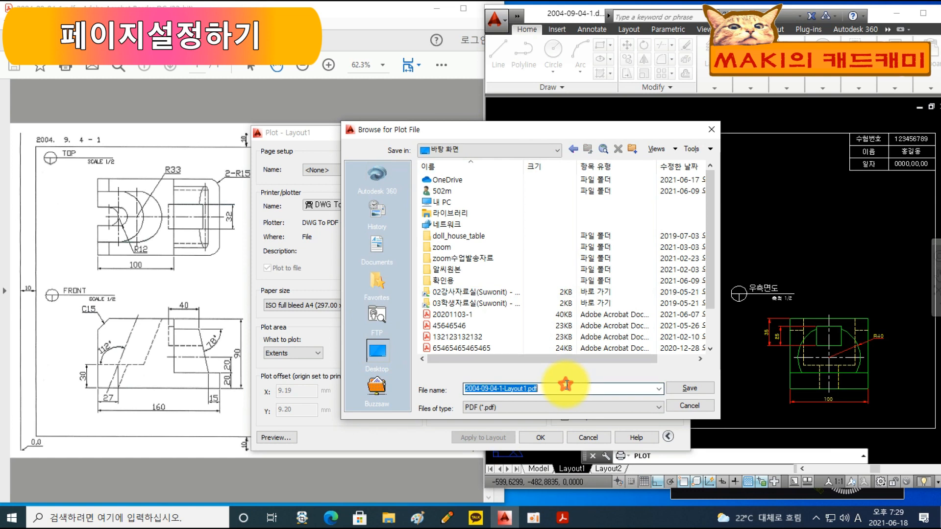
type("123456789")
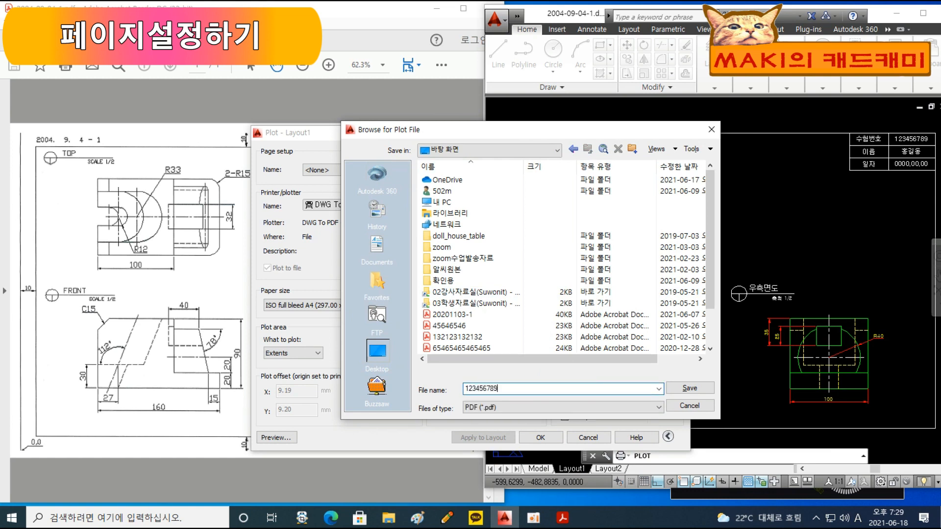
left_click(689, 387)
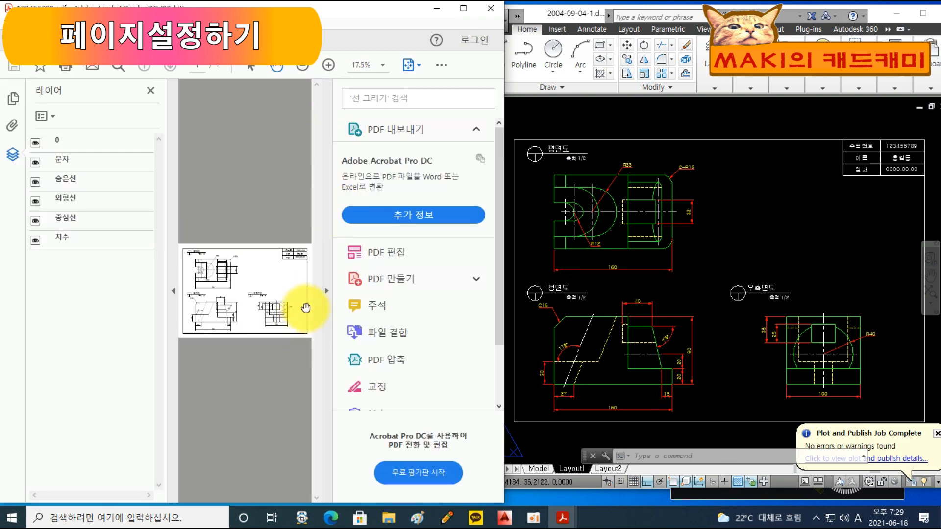
Step: Hide the side panes around the plotted PDF to inspect the whole sheet, then return to the AutoCAD drawing
left_click(327, 290)
left_click(173, 290)
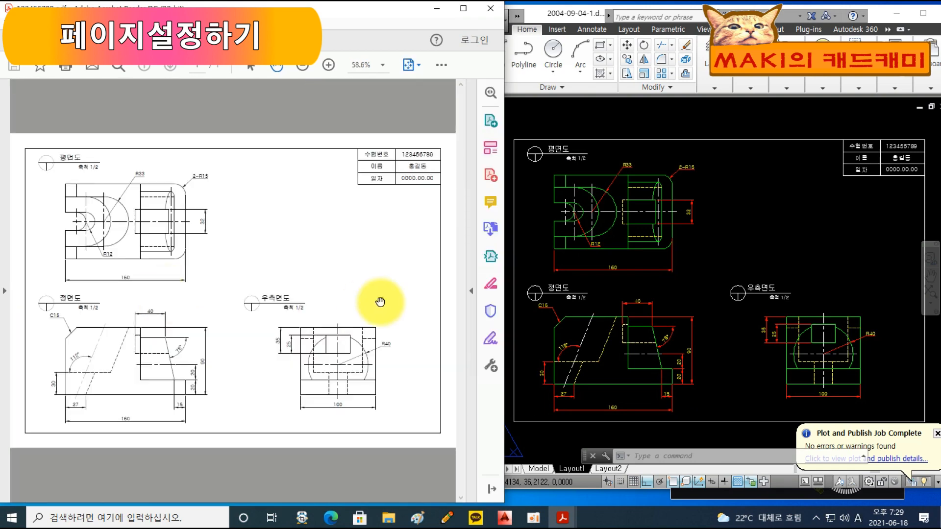
left_click(470, 291)
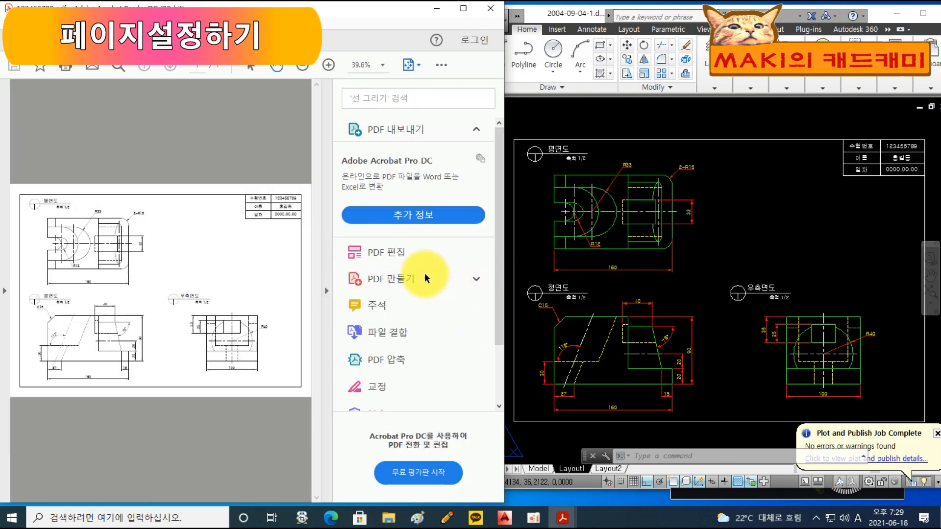
left_click(327, 291)
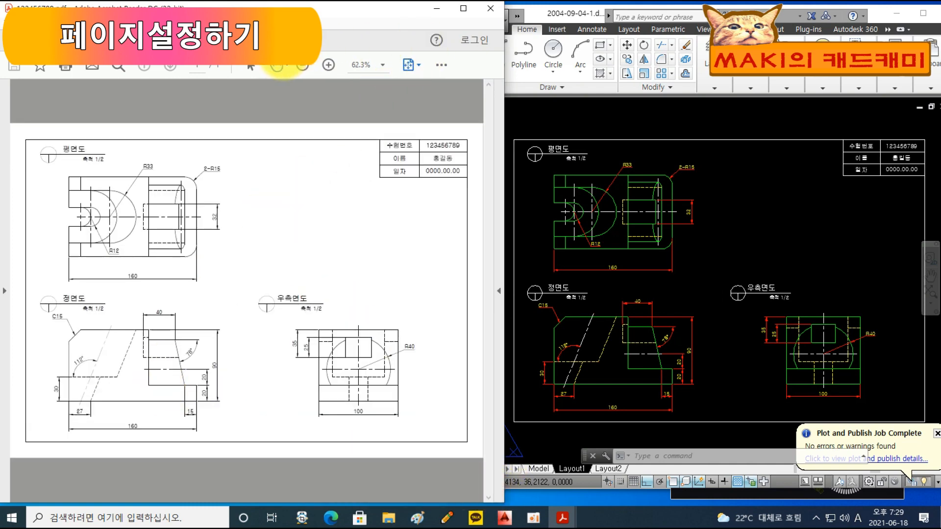
left_click(736, 195)
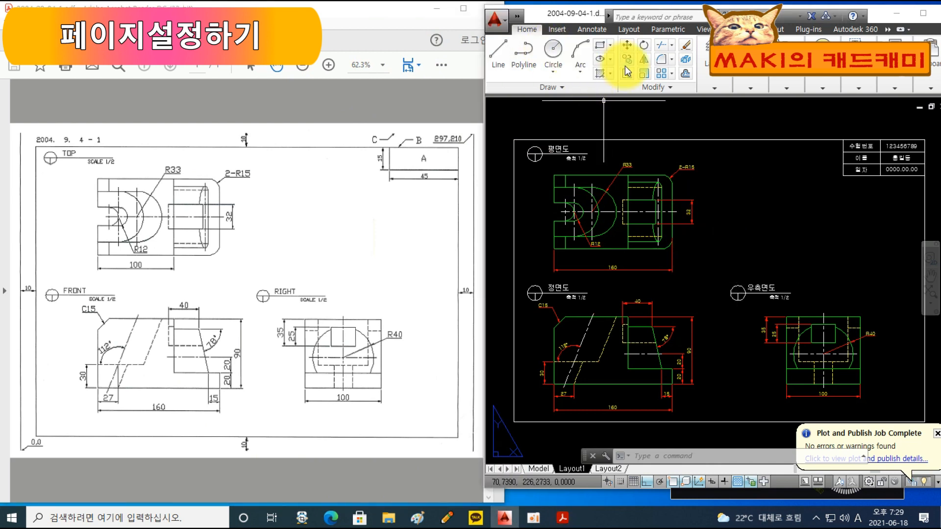
type("P")
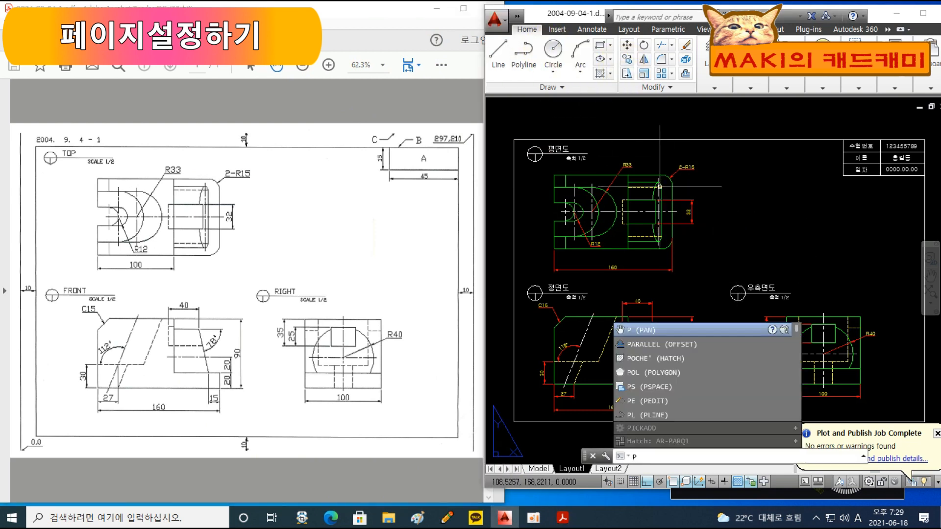
type("lot")
key("Return")
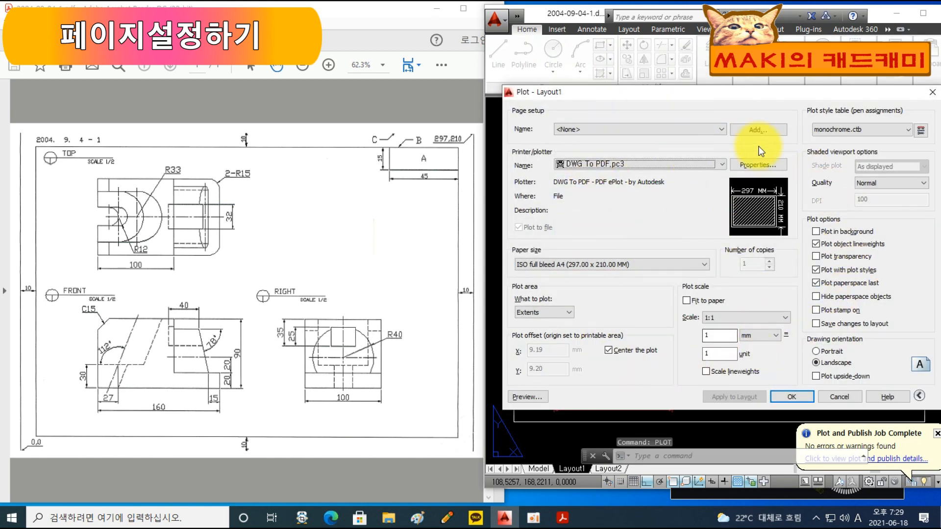
left_click(802, 396)
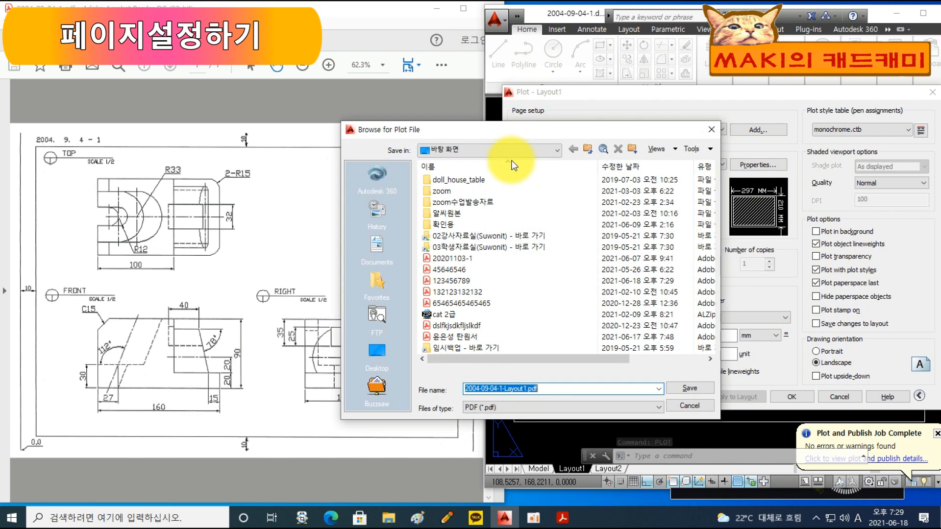
left_click(711, 131)
left_click(839, 396)
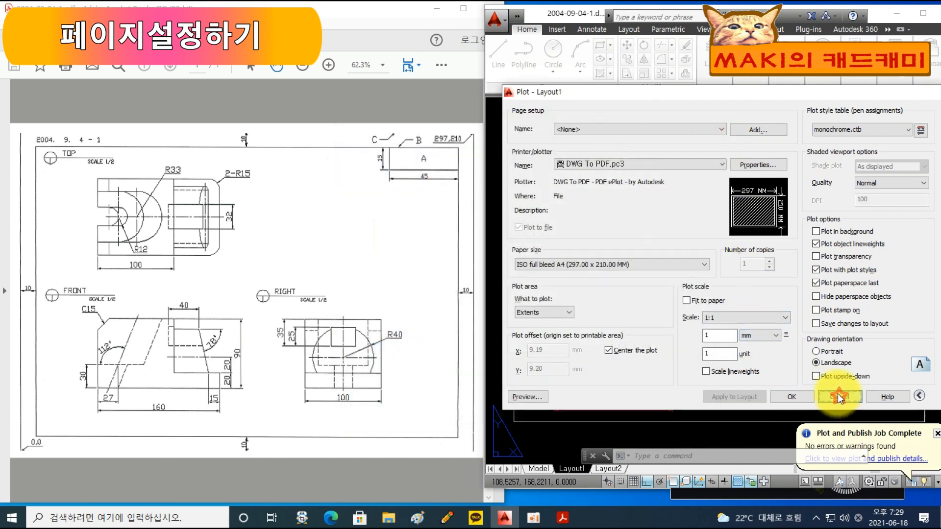
Step: Review the plotter, paper and plot style settings in Layout1's page setup and accept them
left_click(499, 22)
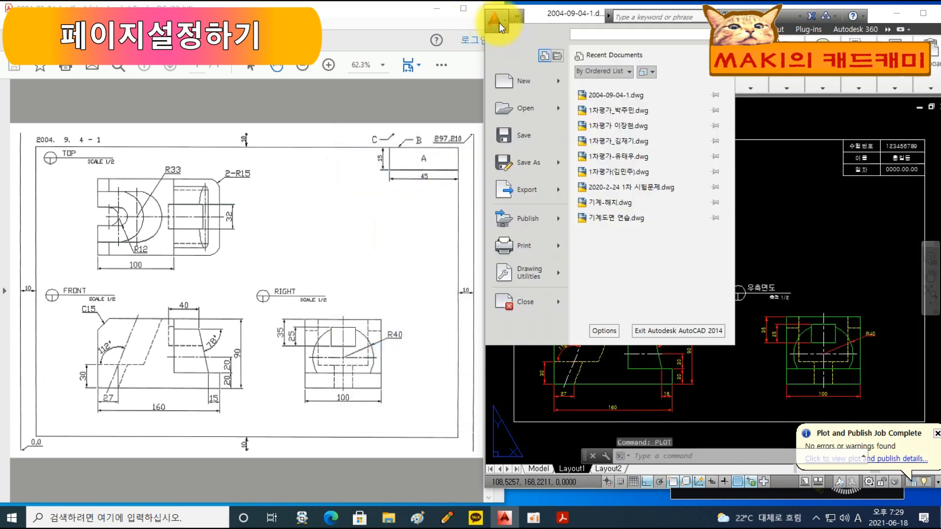
mouse_move(558, 250)
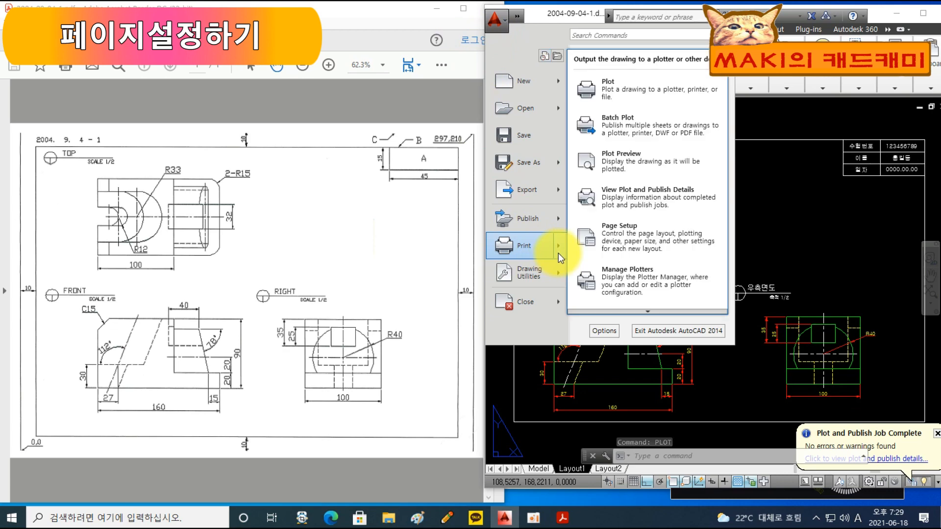
left_click(619, 243)
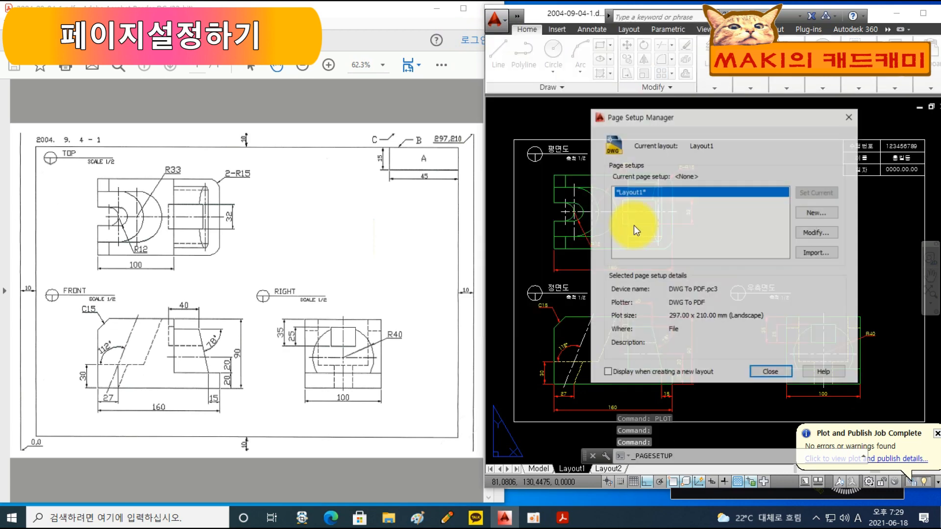
left_click(816, 231)
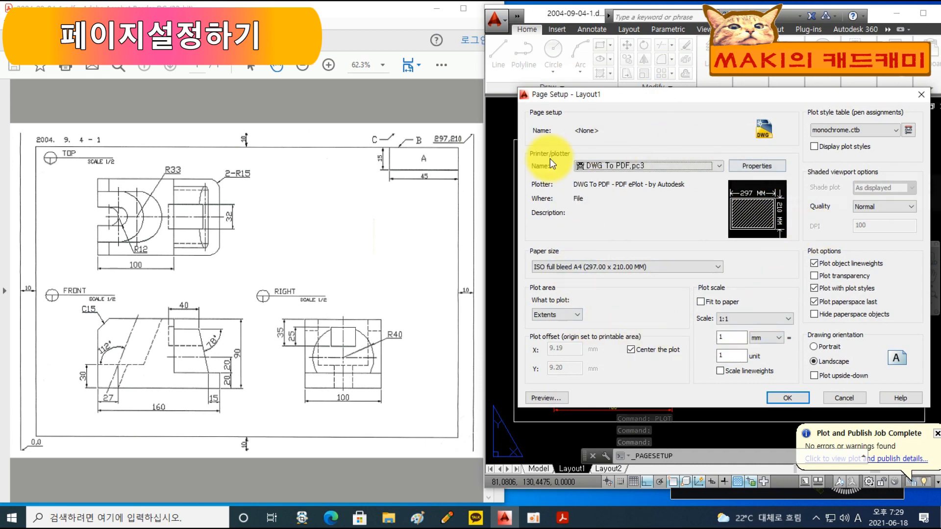
left_click(774, 399)
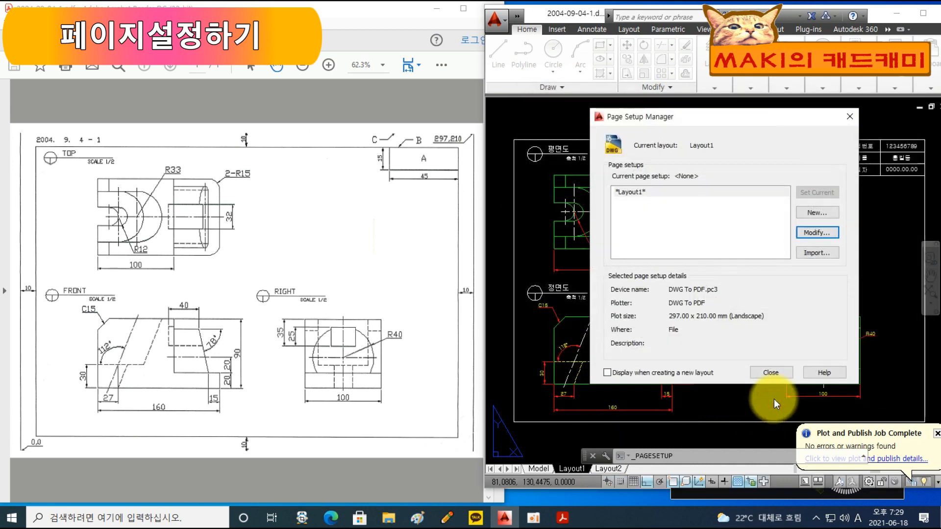
left_click(773, 372)
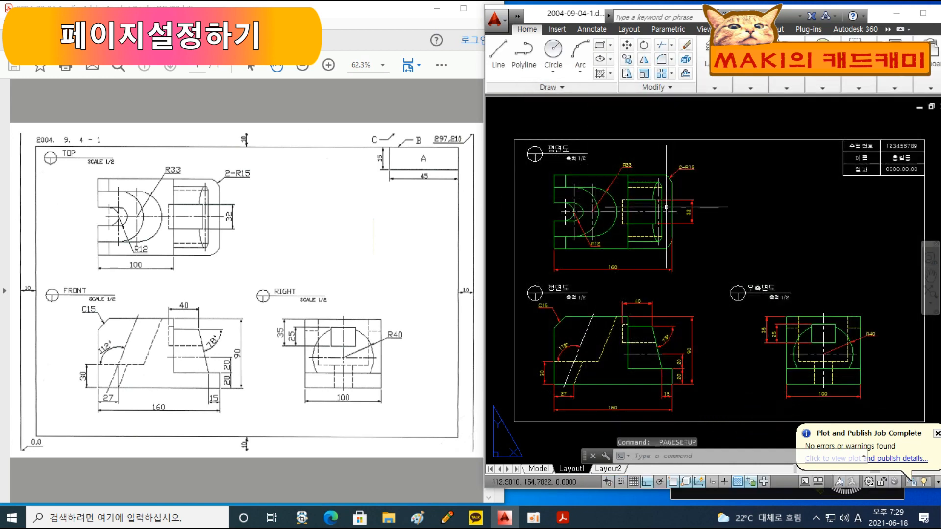